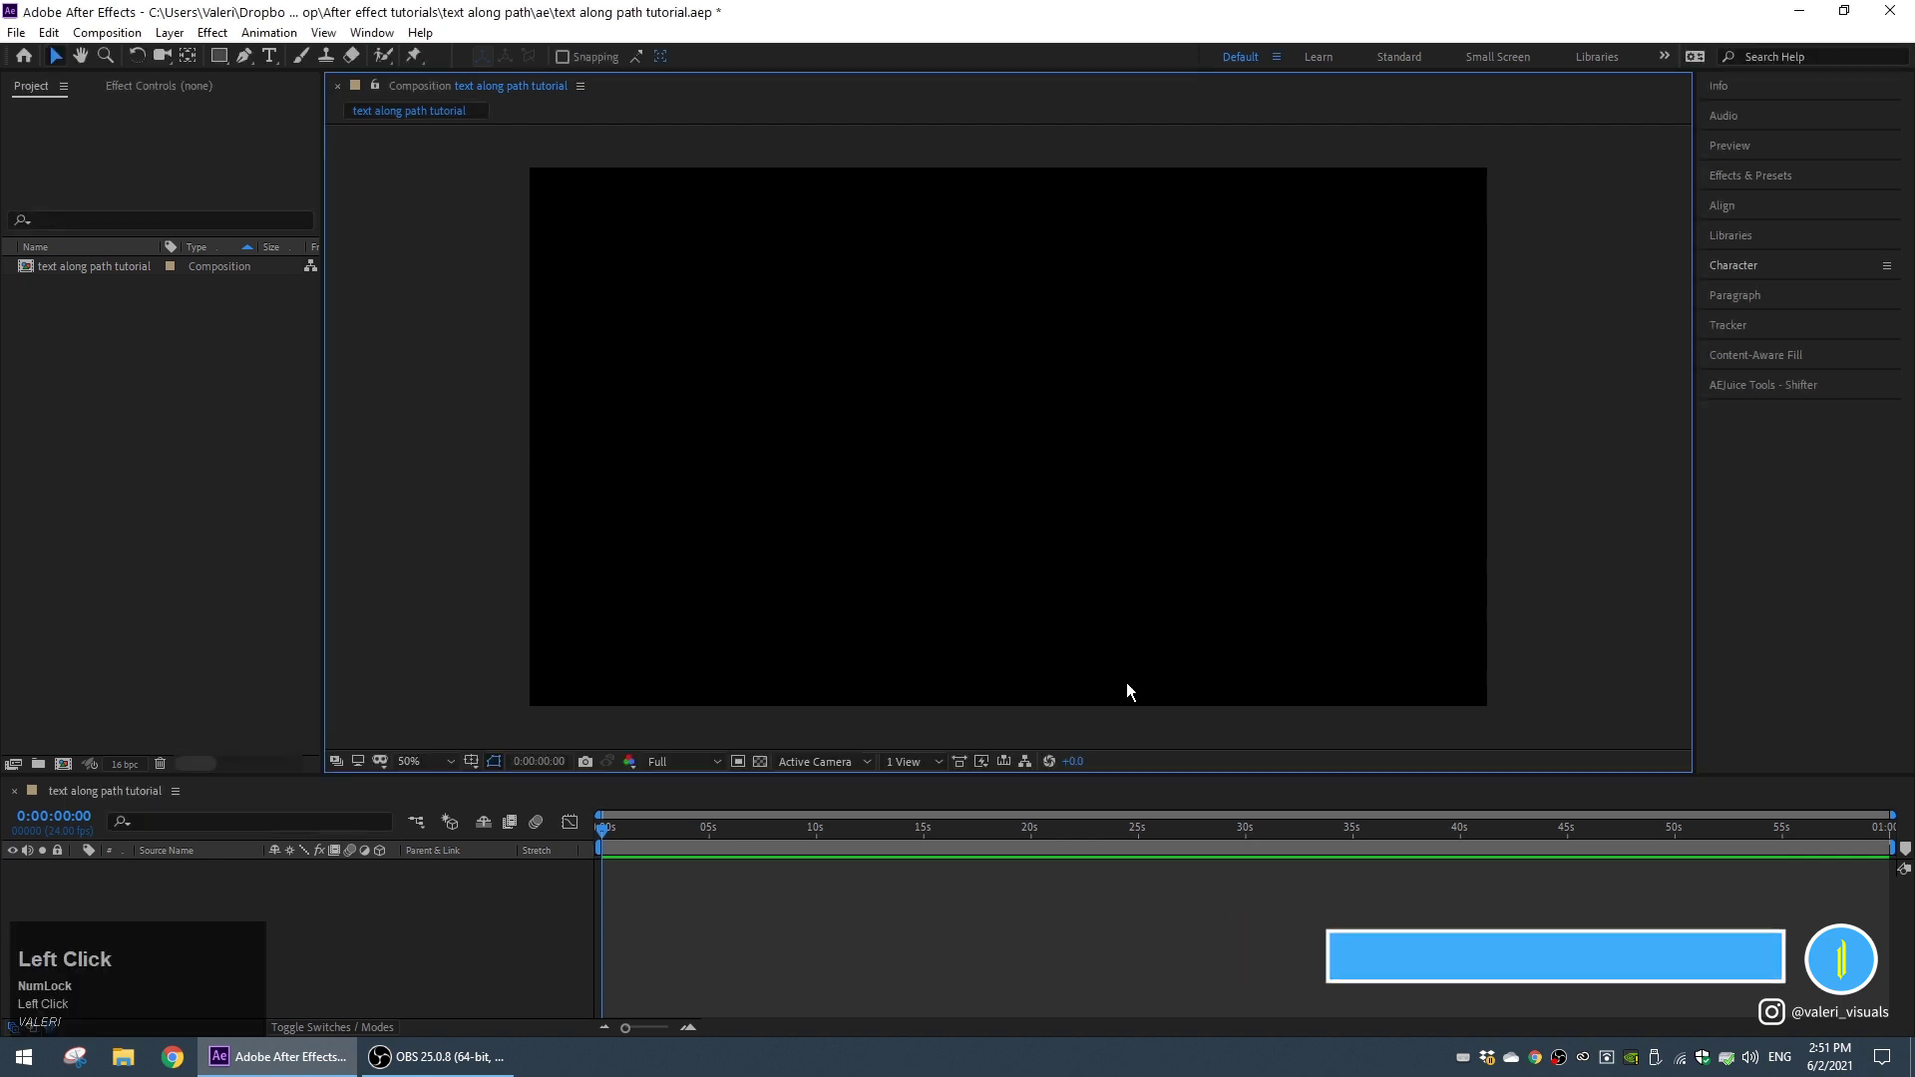
Show the proportional grid and set the Pen tool to no fill with a white FFFFFF stroke.
left_click(471, 761)
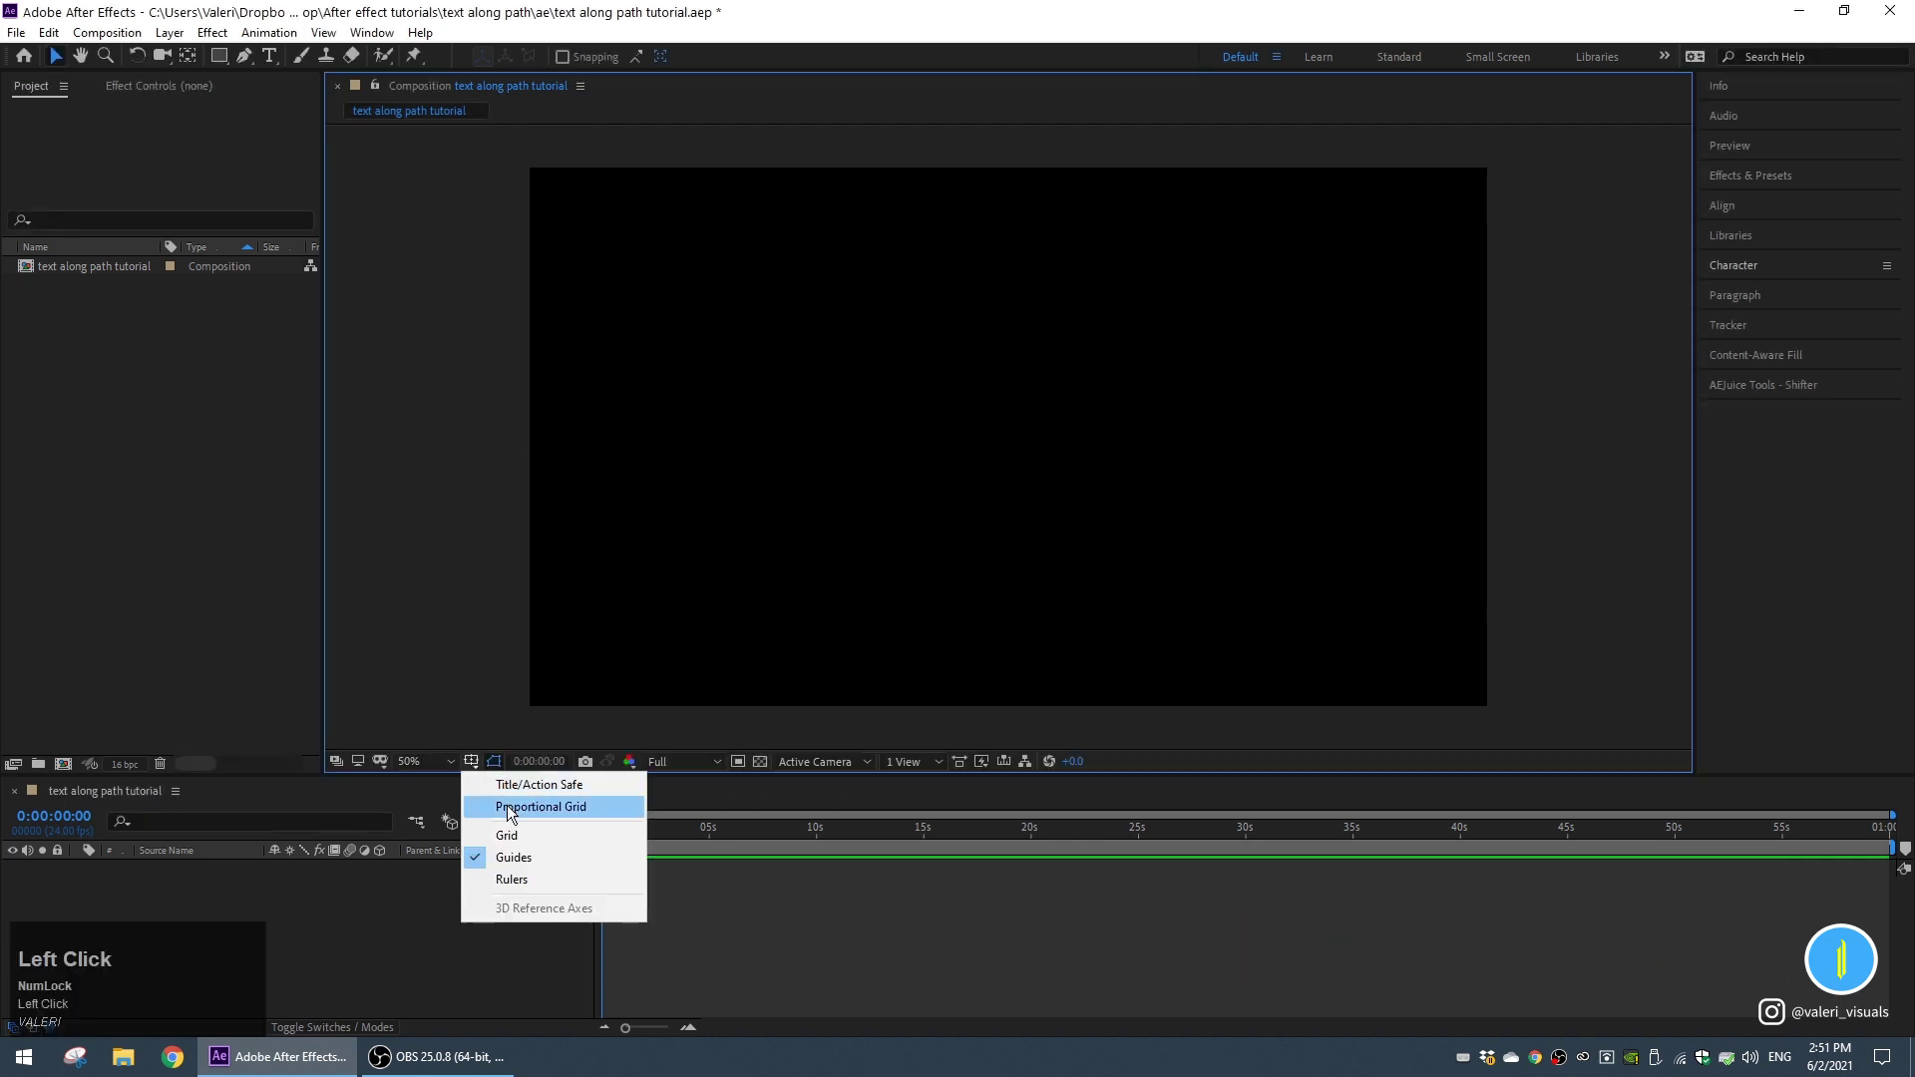
left_click(507, 807)
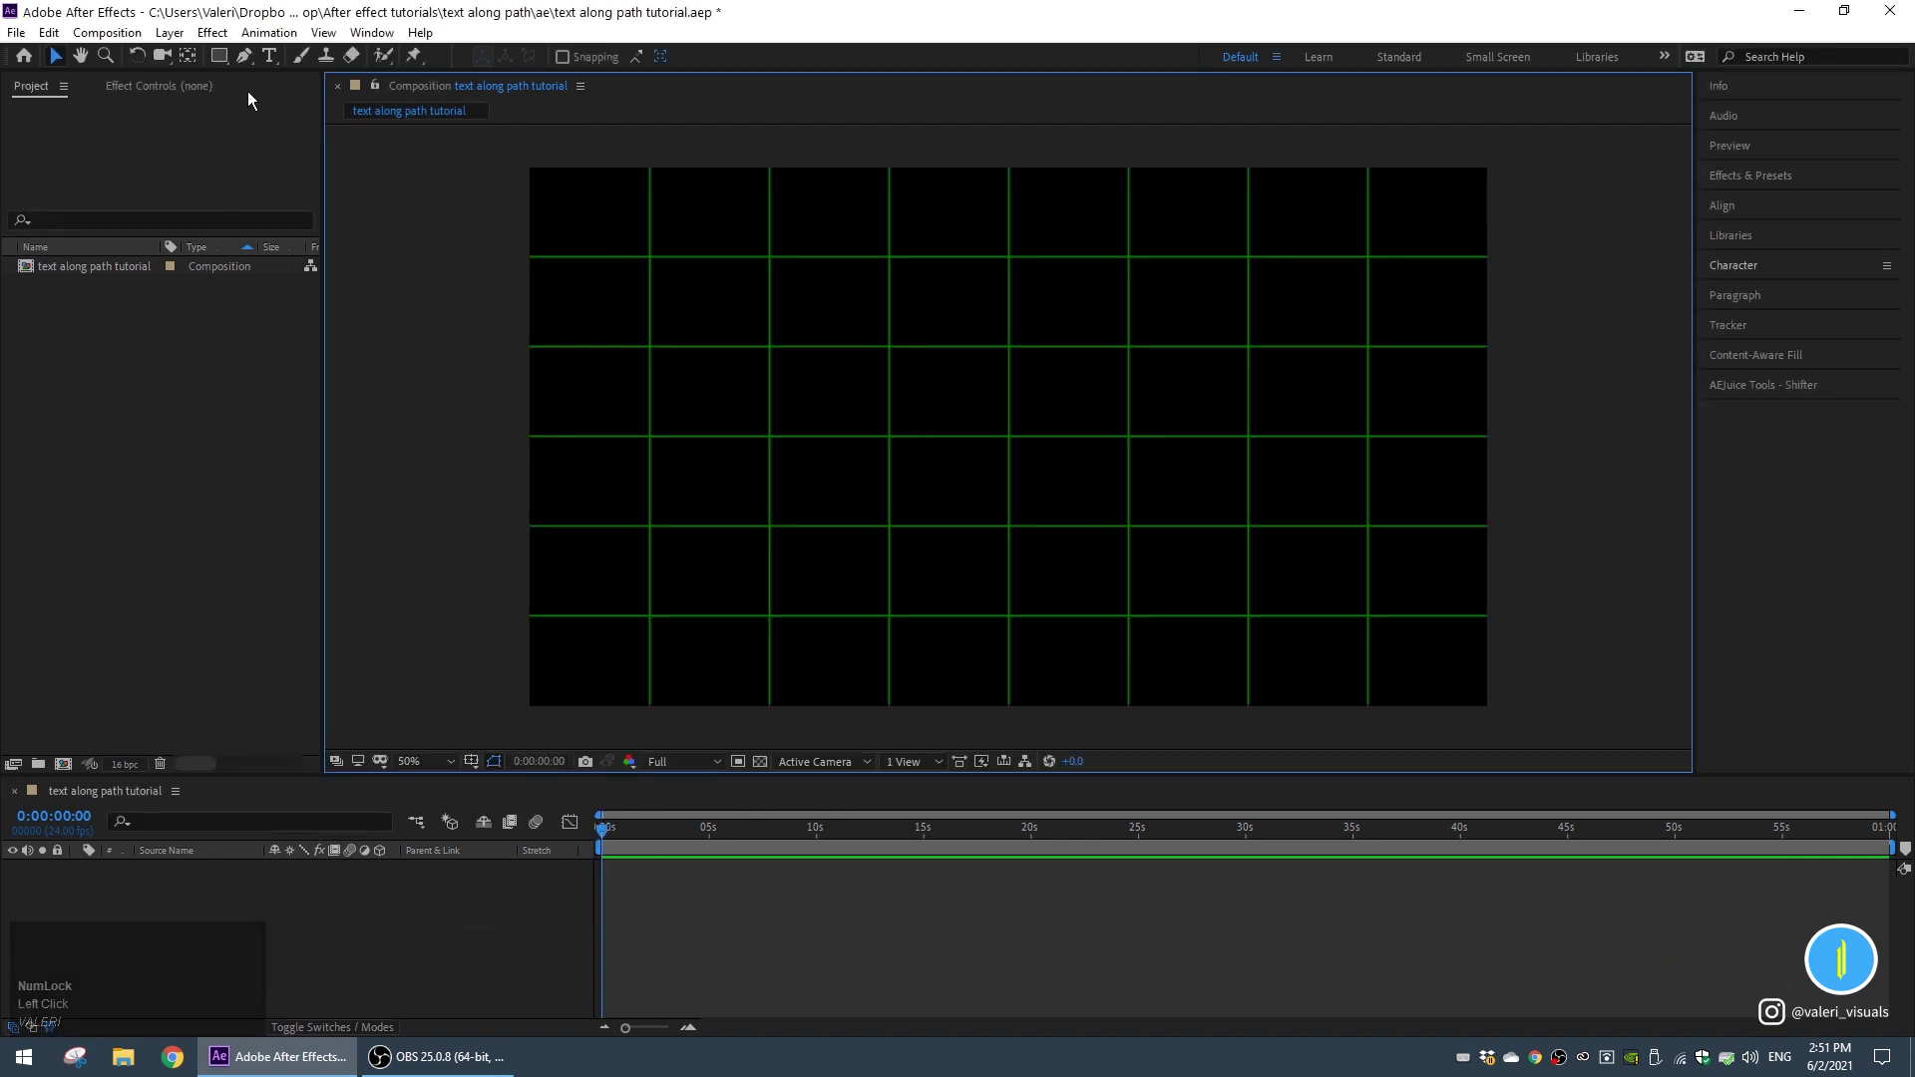
left_click(243, 56)
left_click(541, 58)
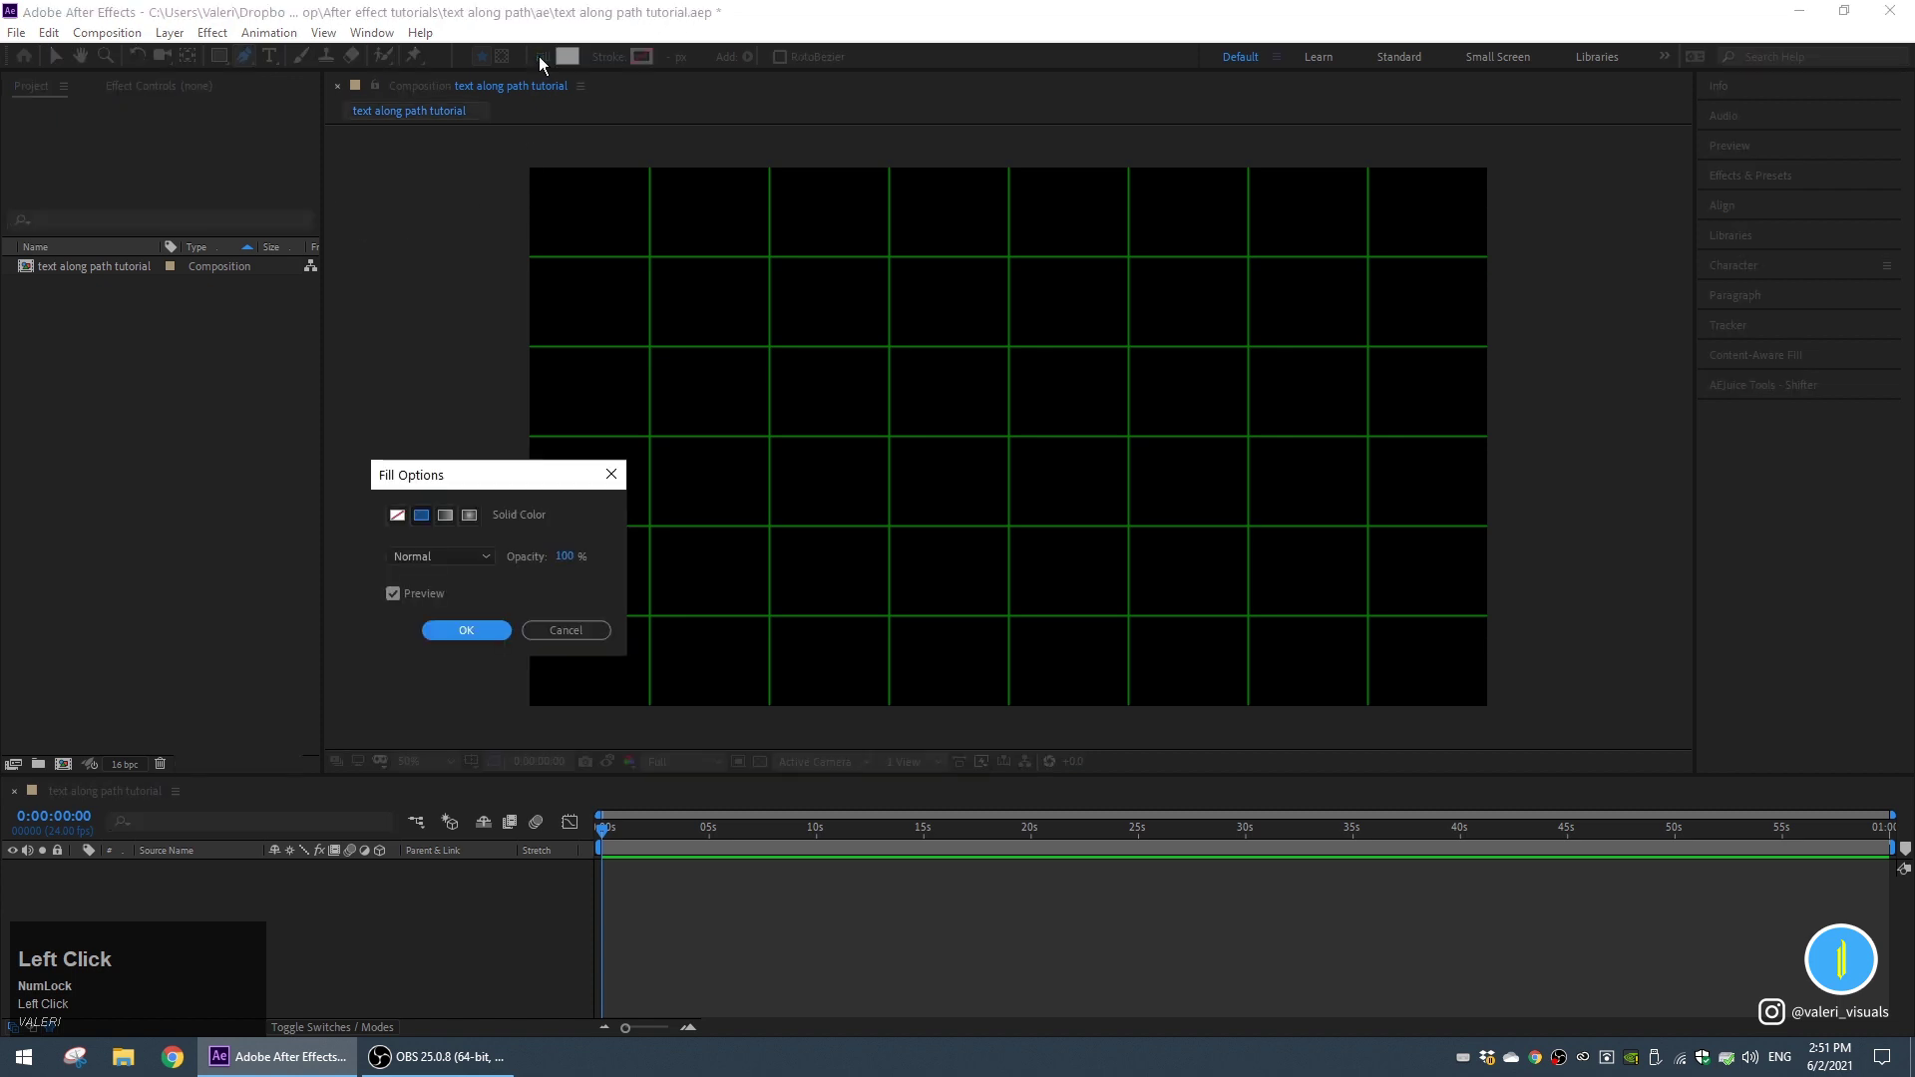
left_click(397, 515)
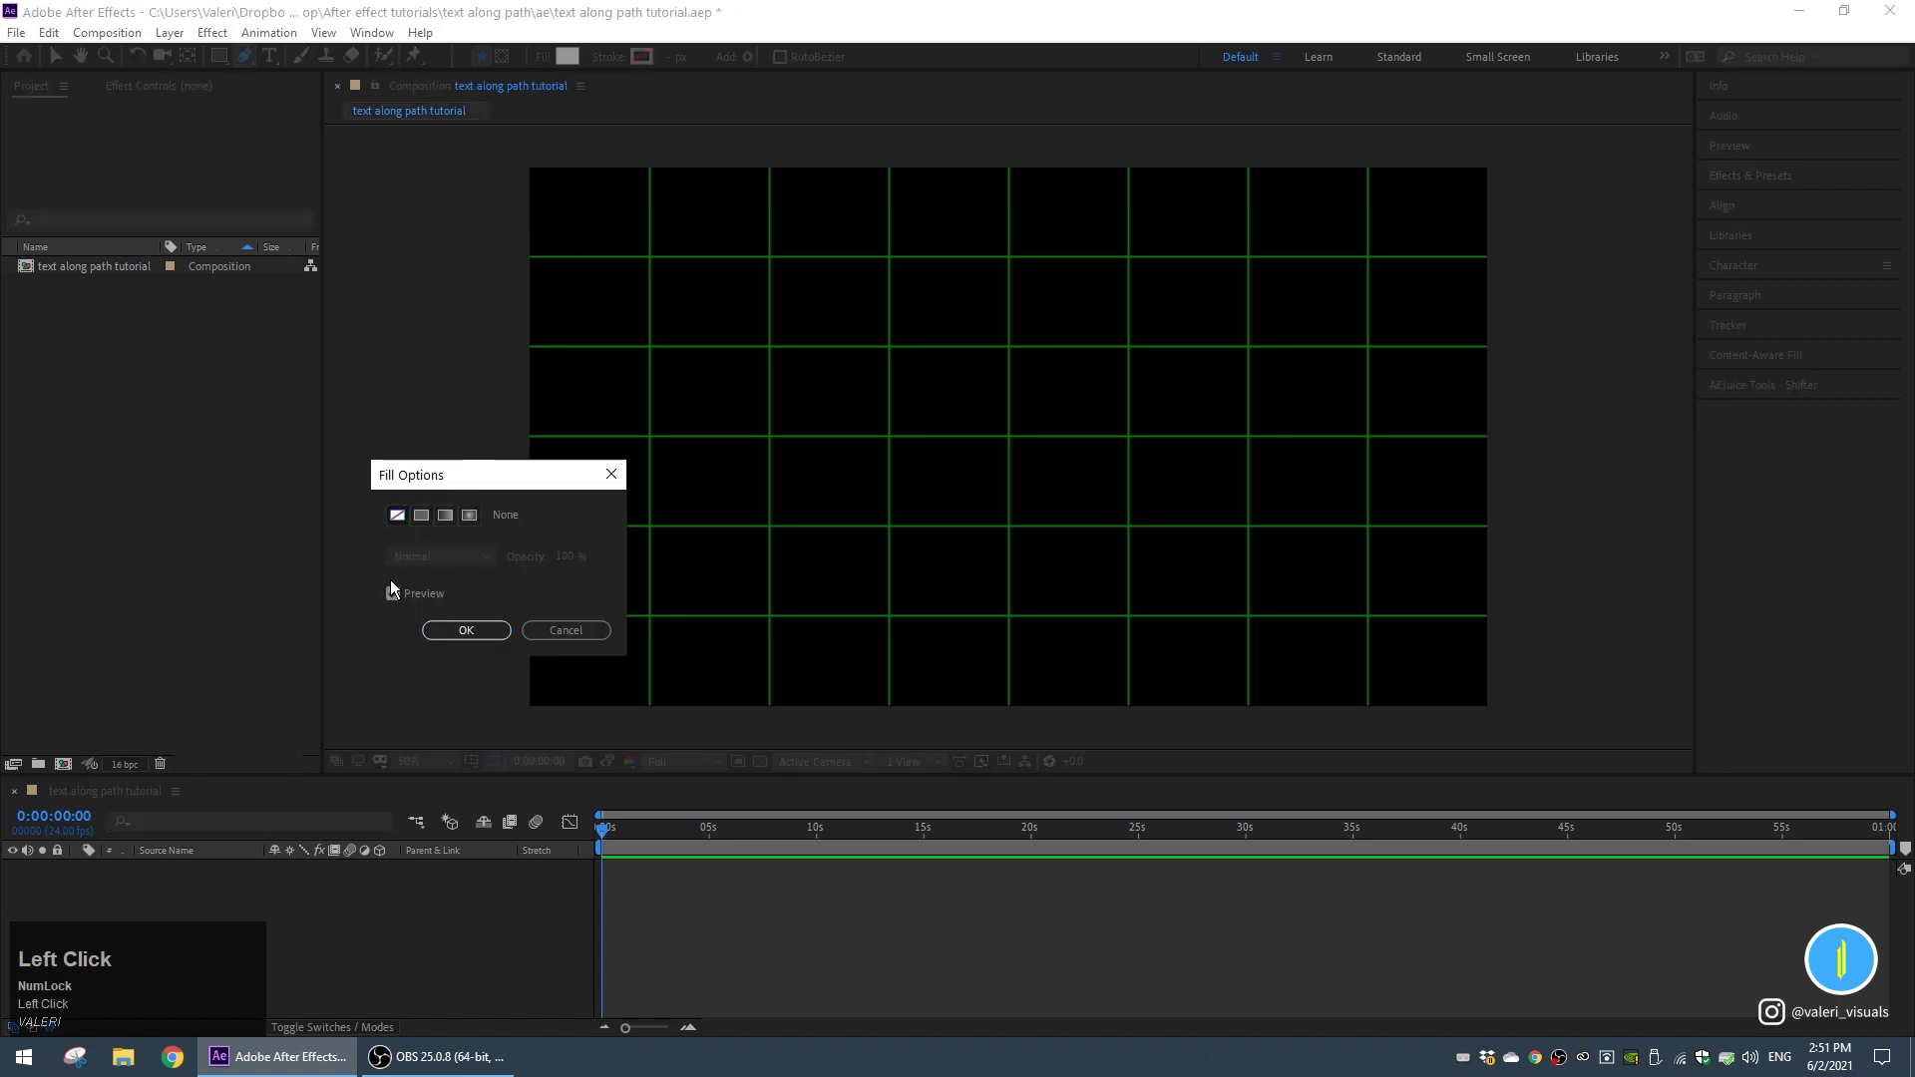
left_click(460, 630)
left_click(641, 57)
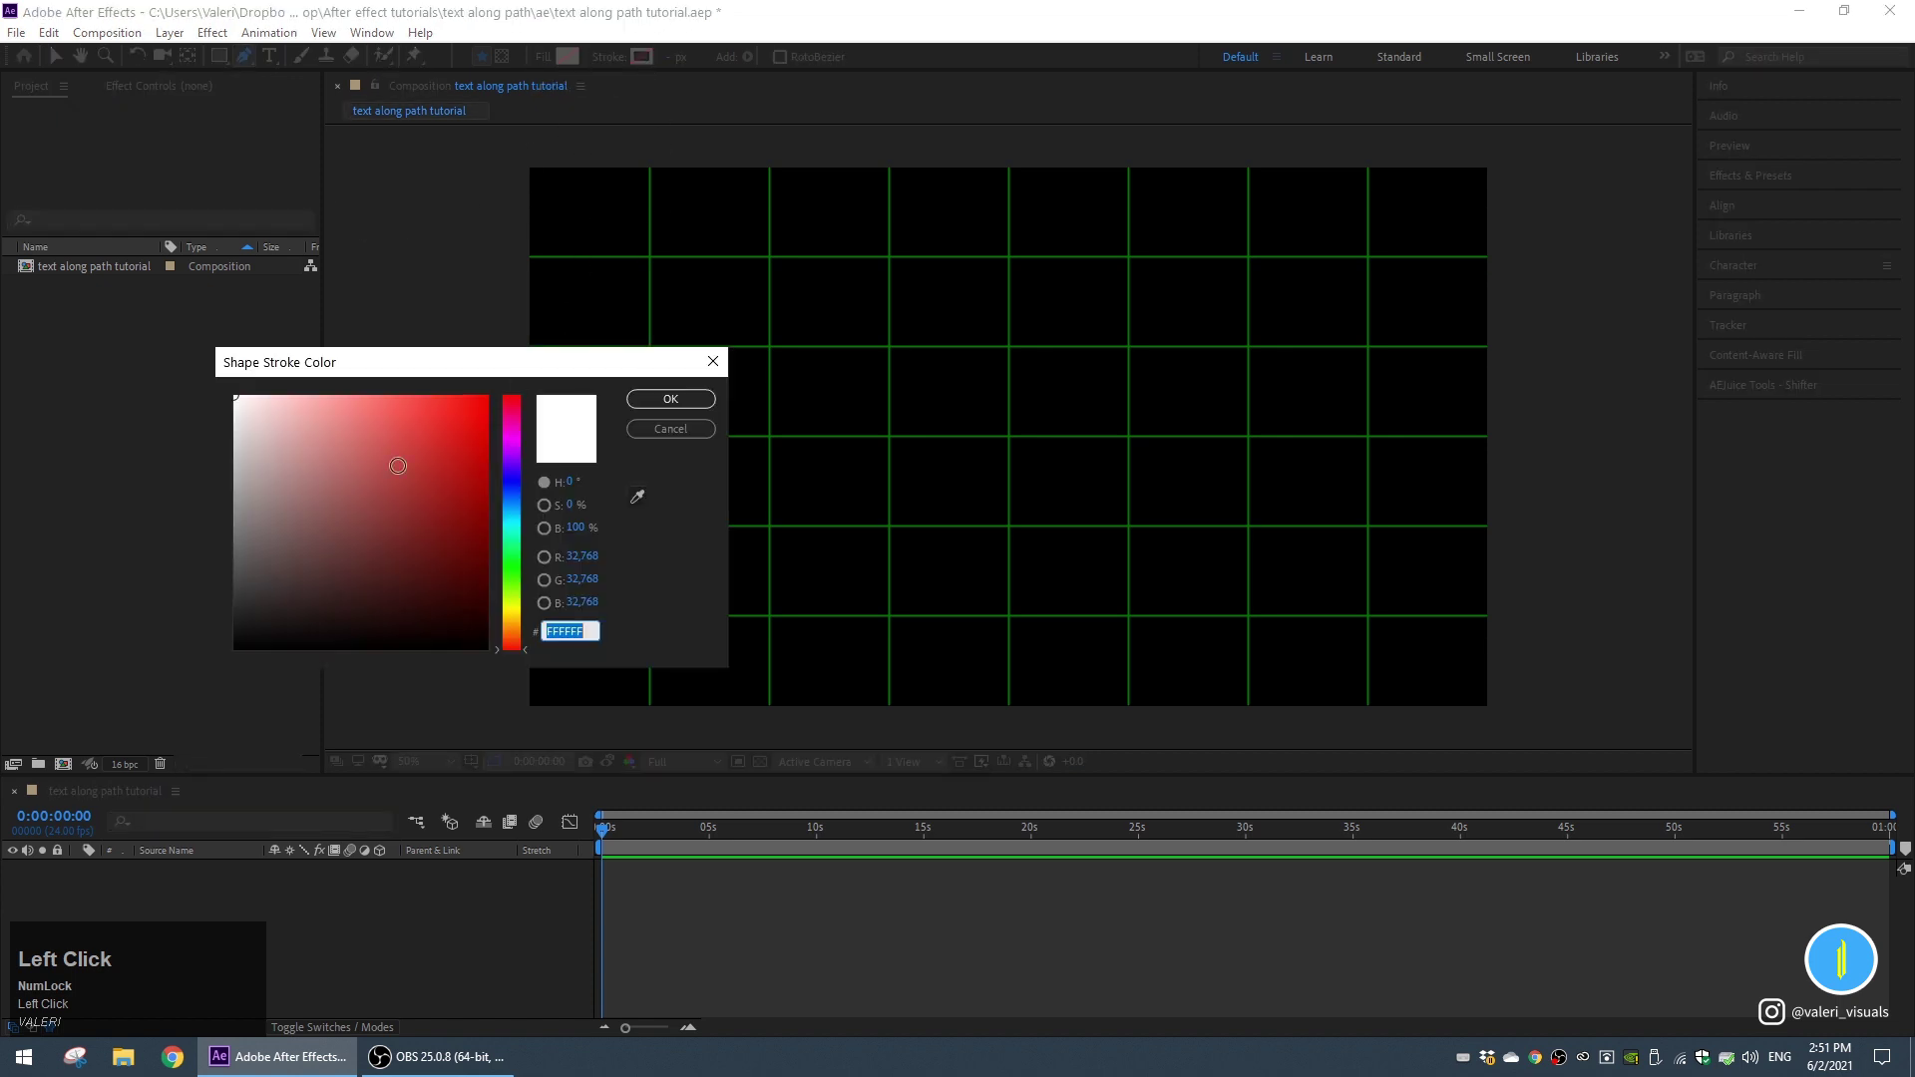
left_click(703, 397)
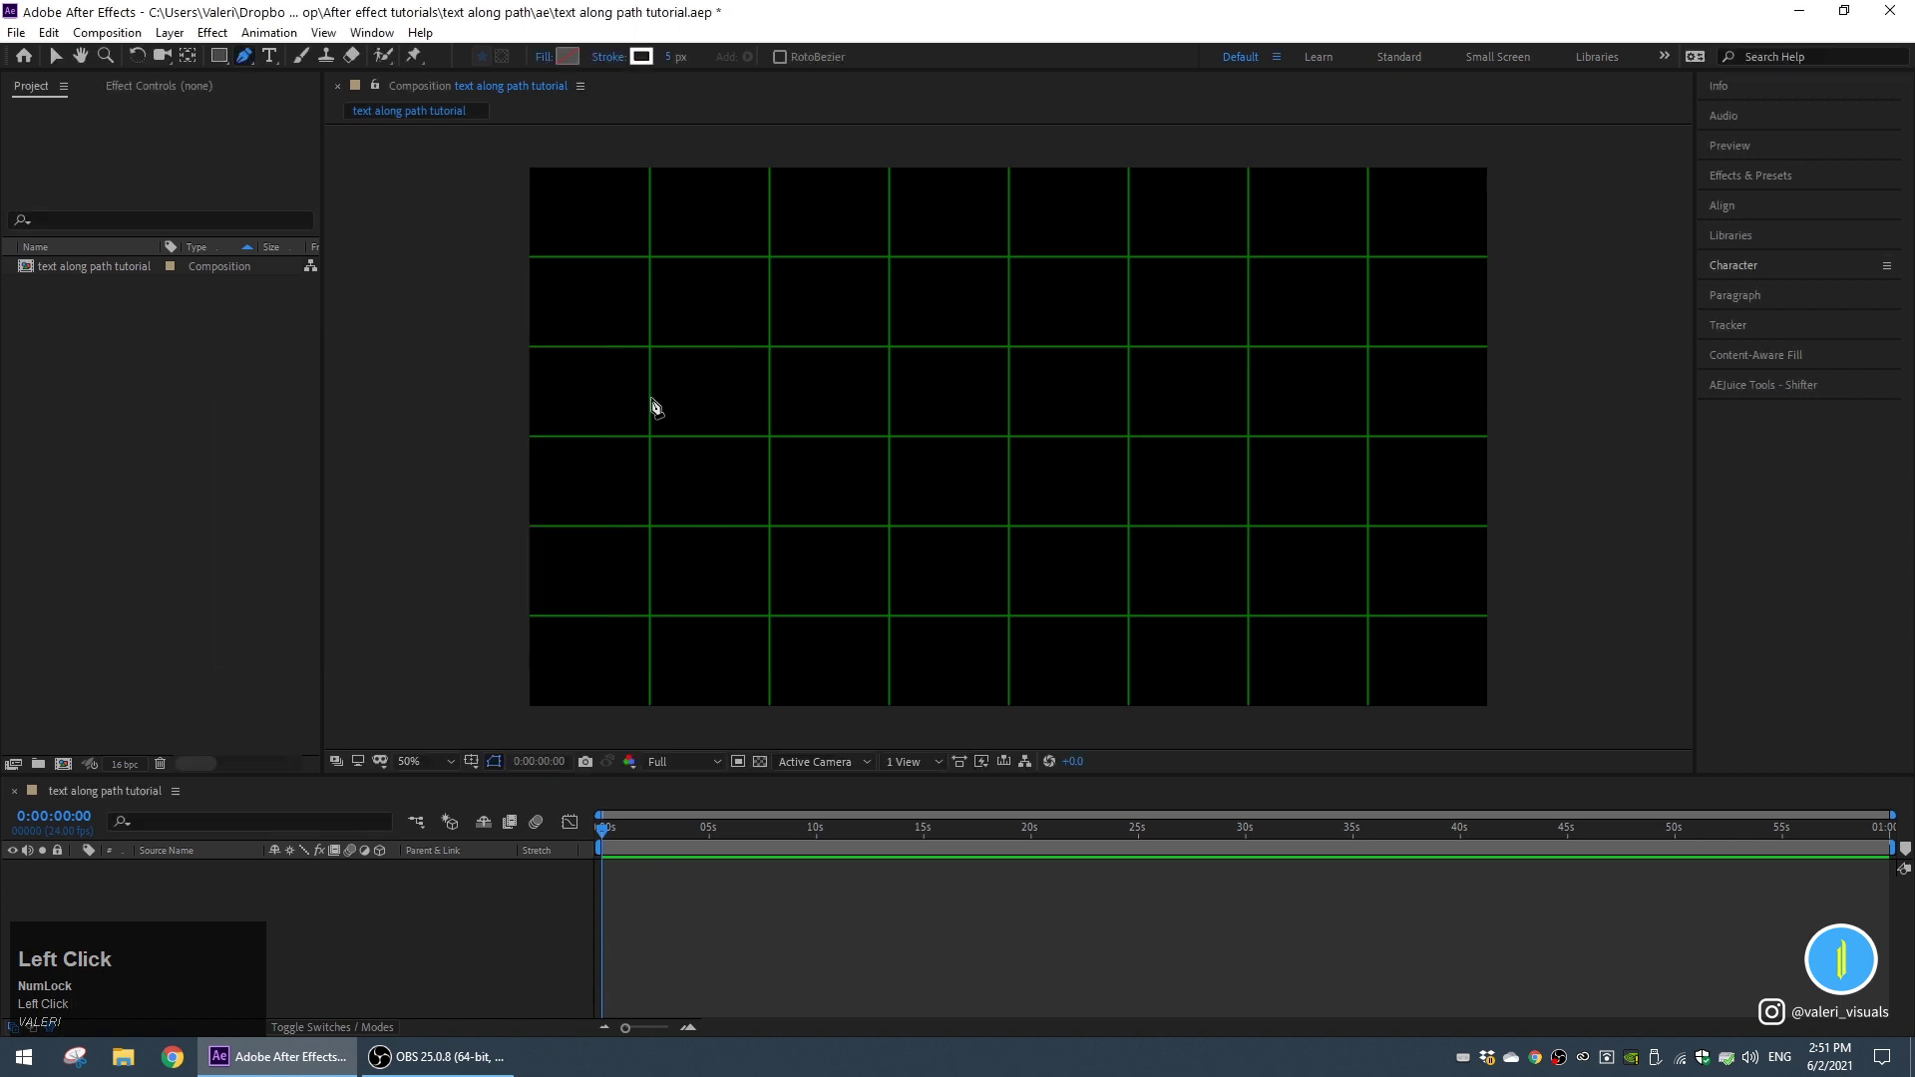
Draw a closed six-point path of two crossing diamonds, four grid cells wide and two high, centred on the composition.
left_click(1249, 436)
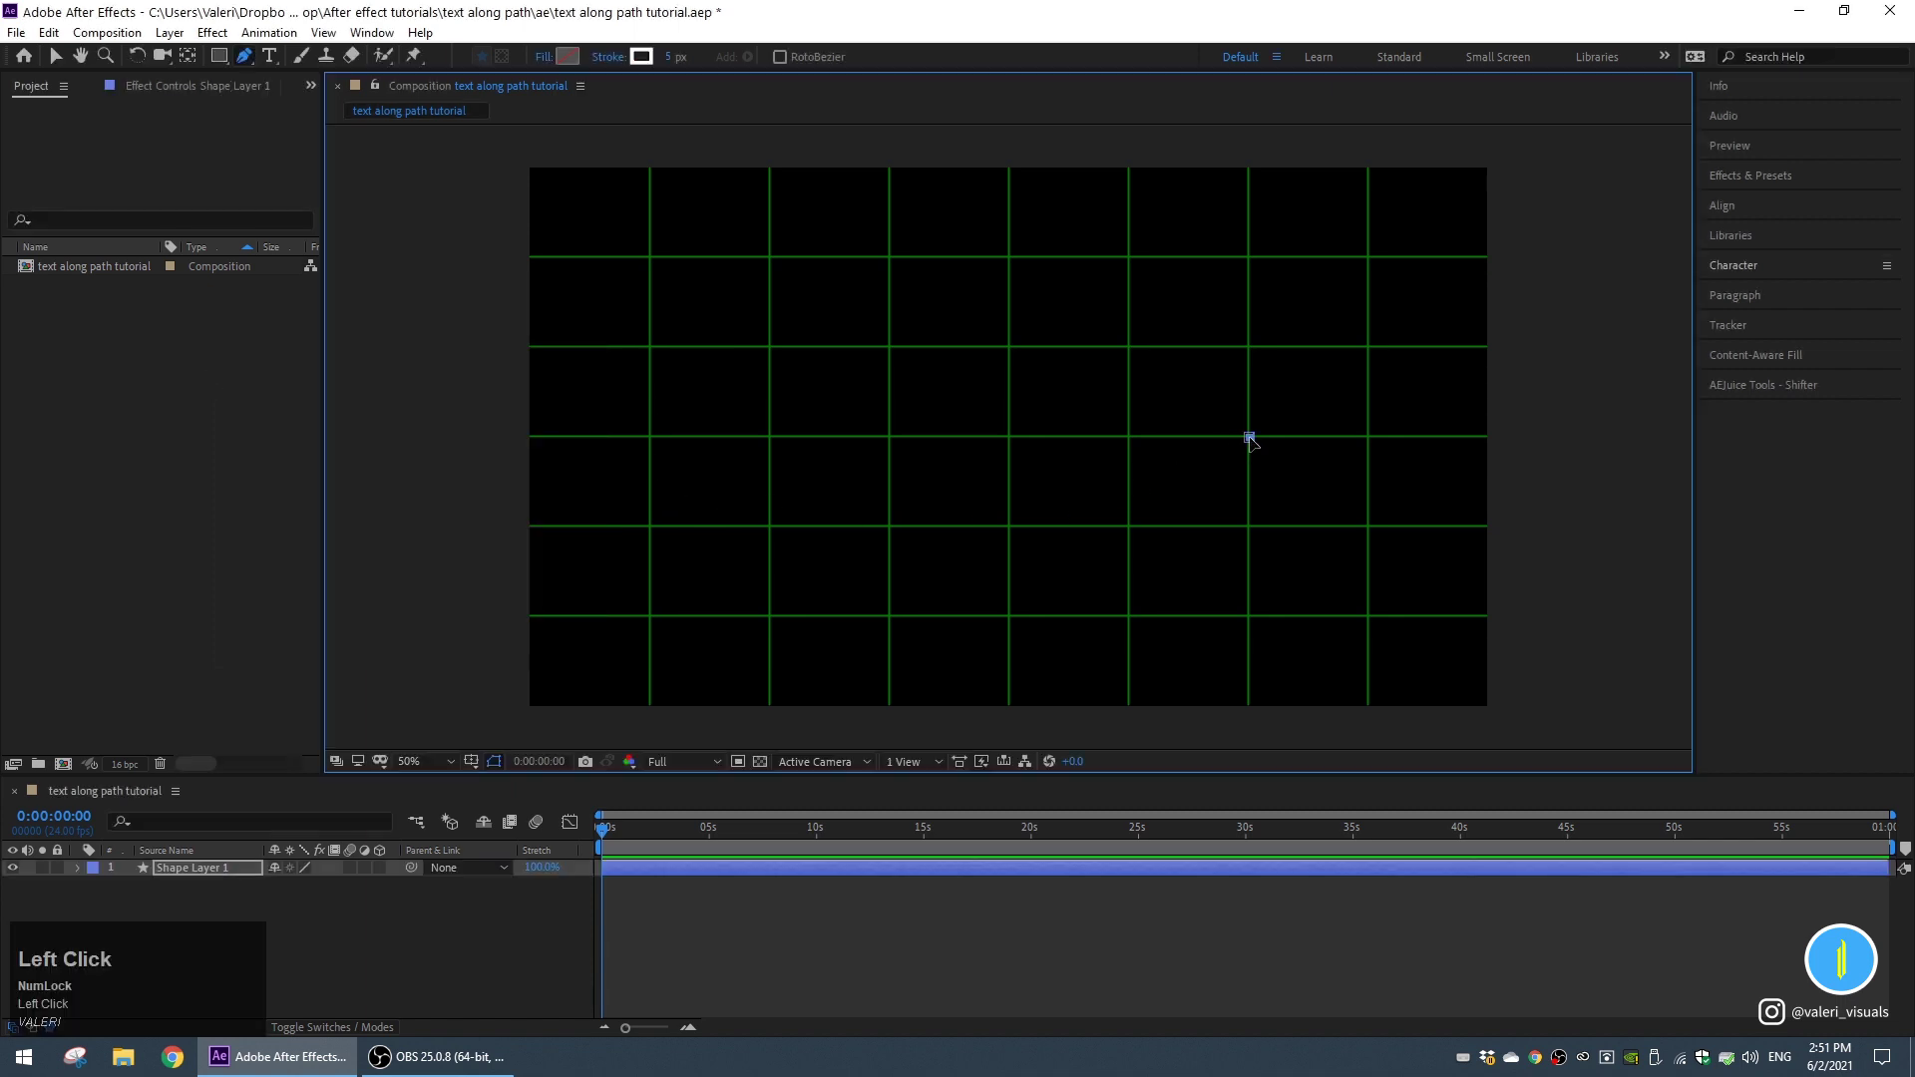
left_click(1128, 348)
left_click(889, 526)
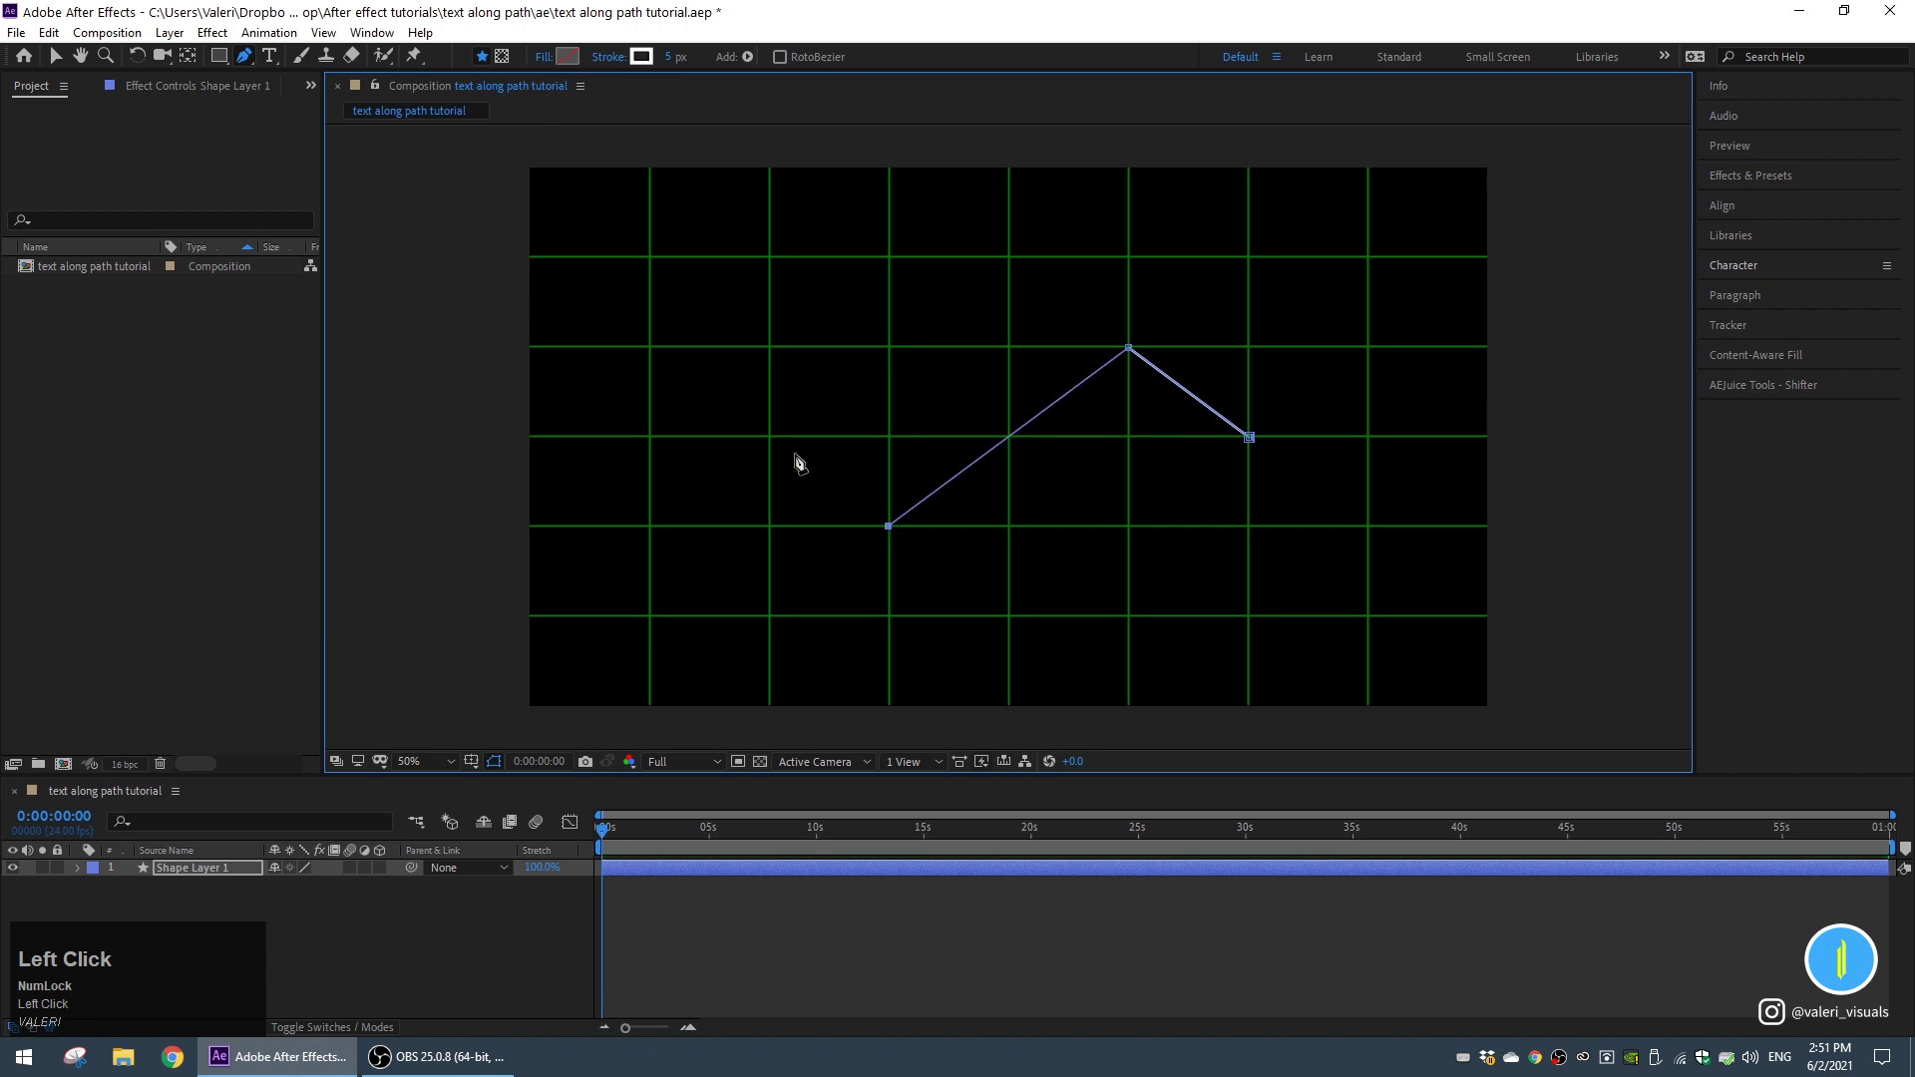
left_click(769, 437)
left_click(889, 348)
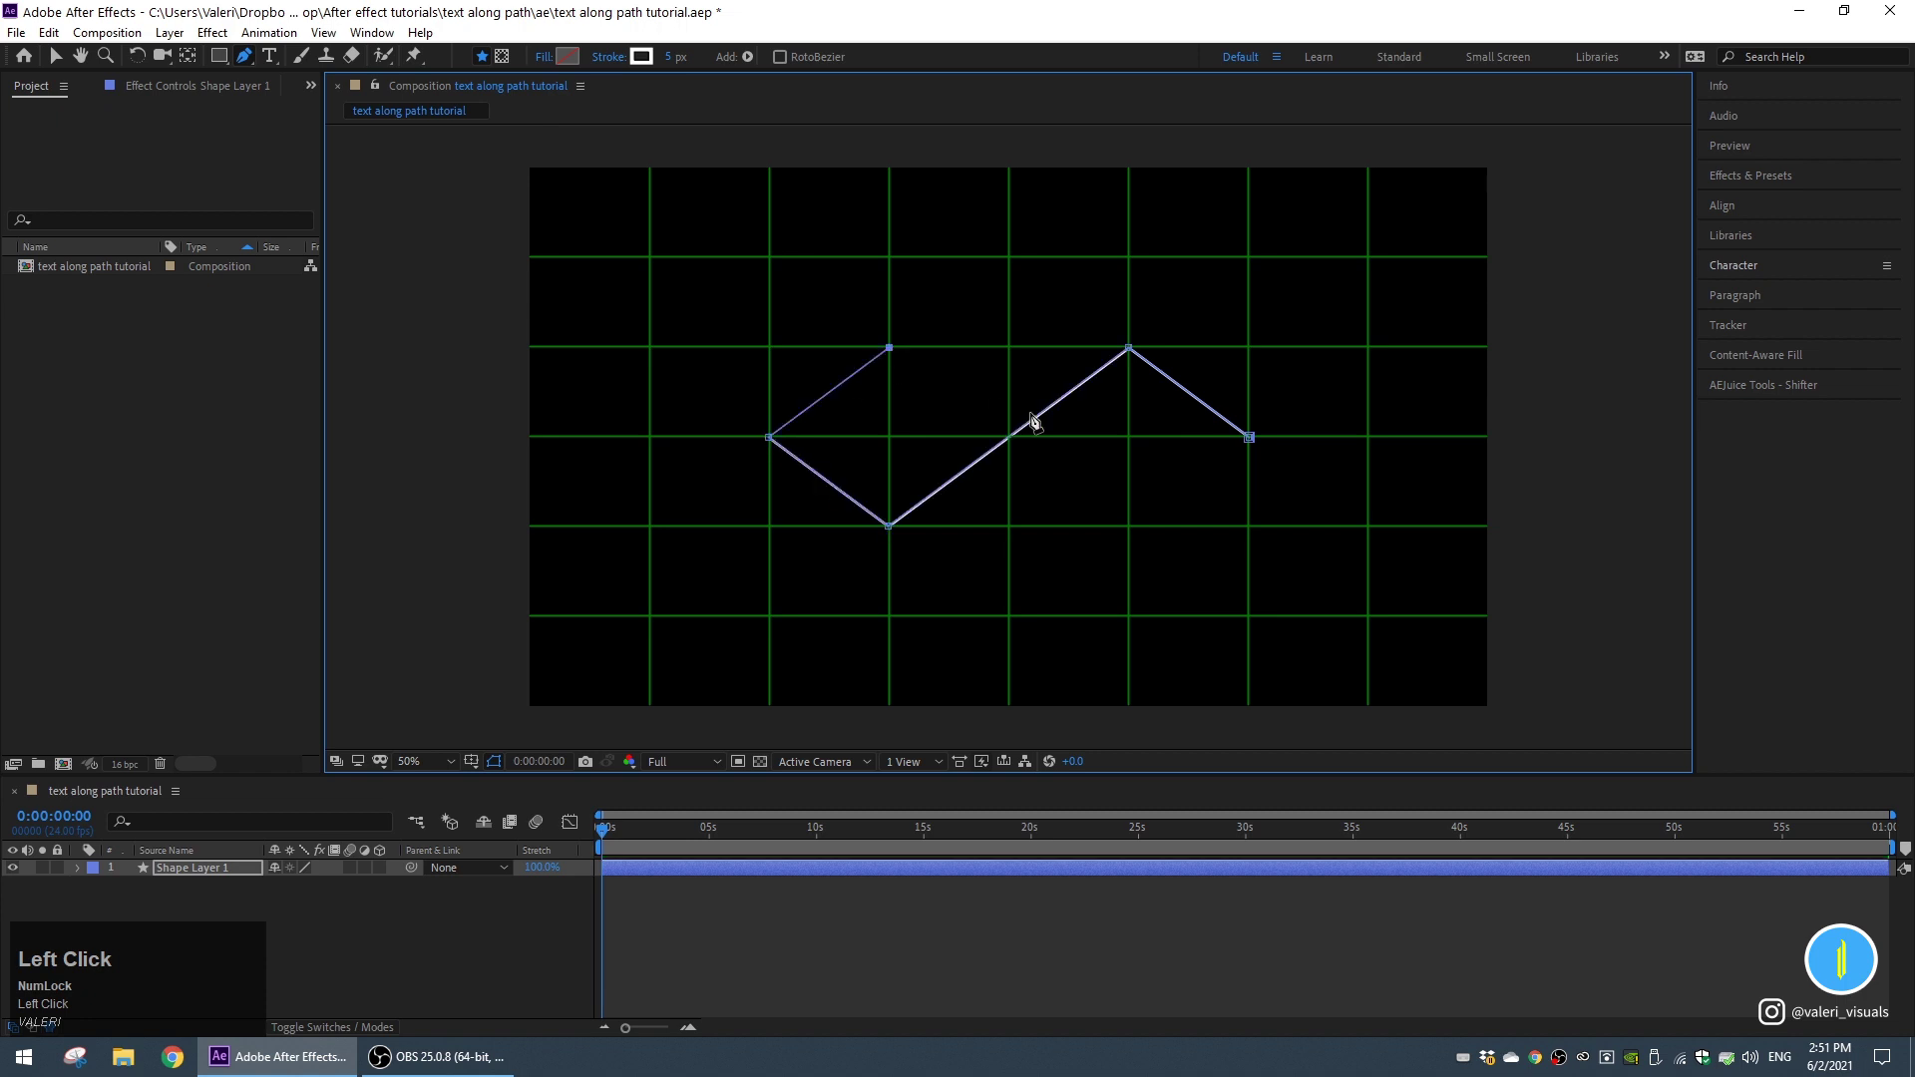
left_click(1128, 526)
left_click(1251, 440)
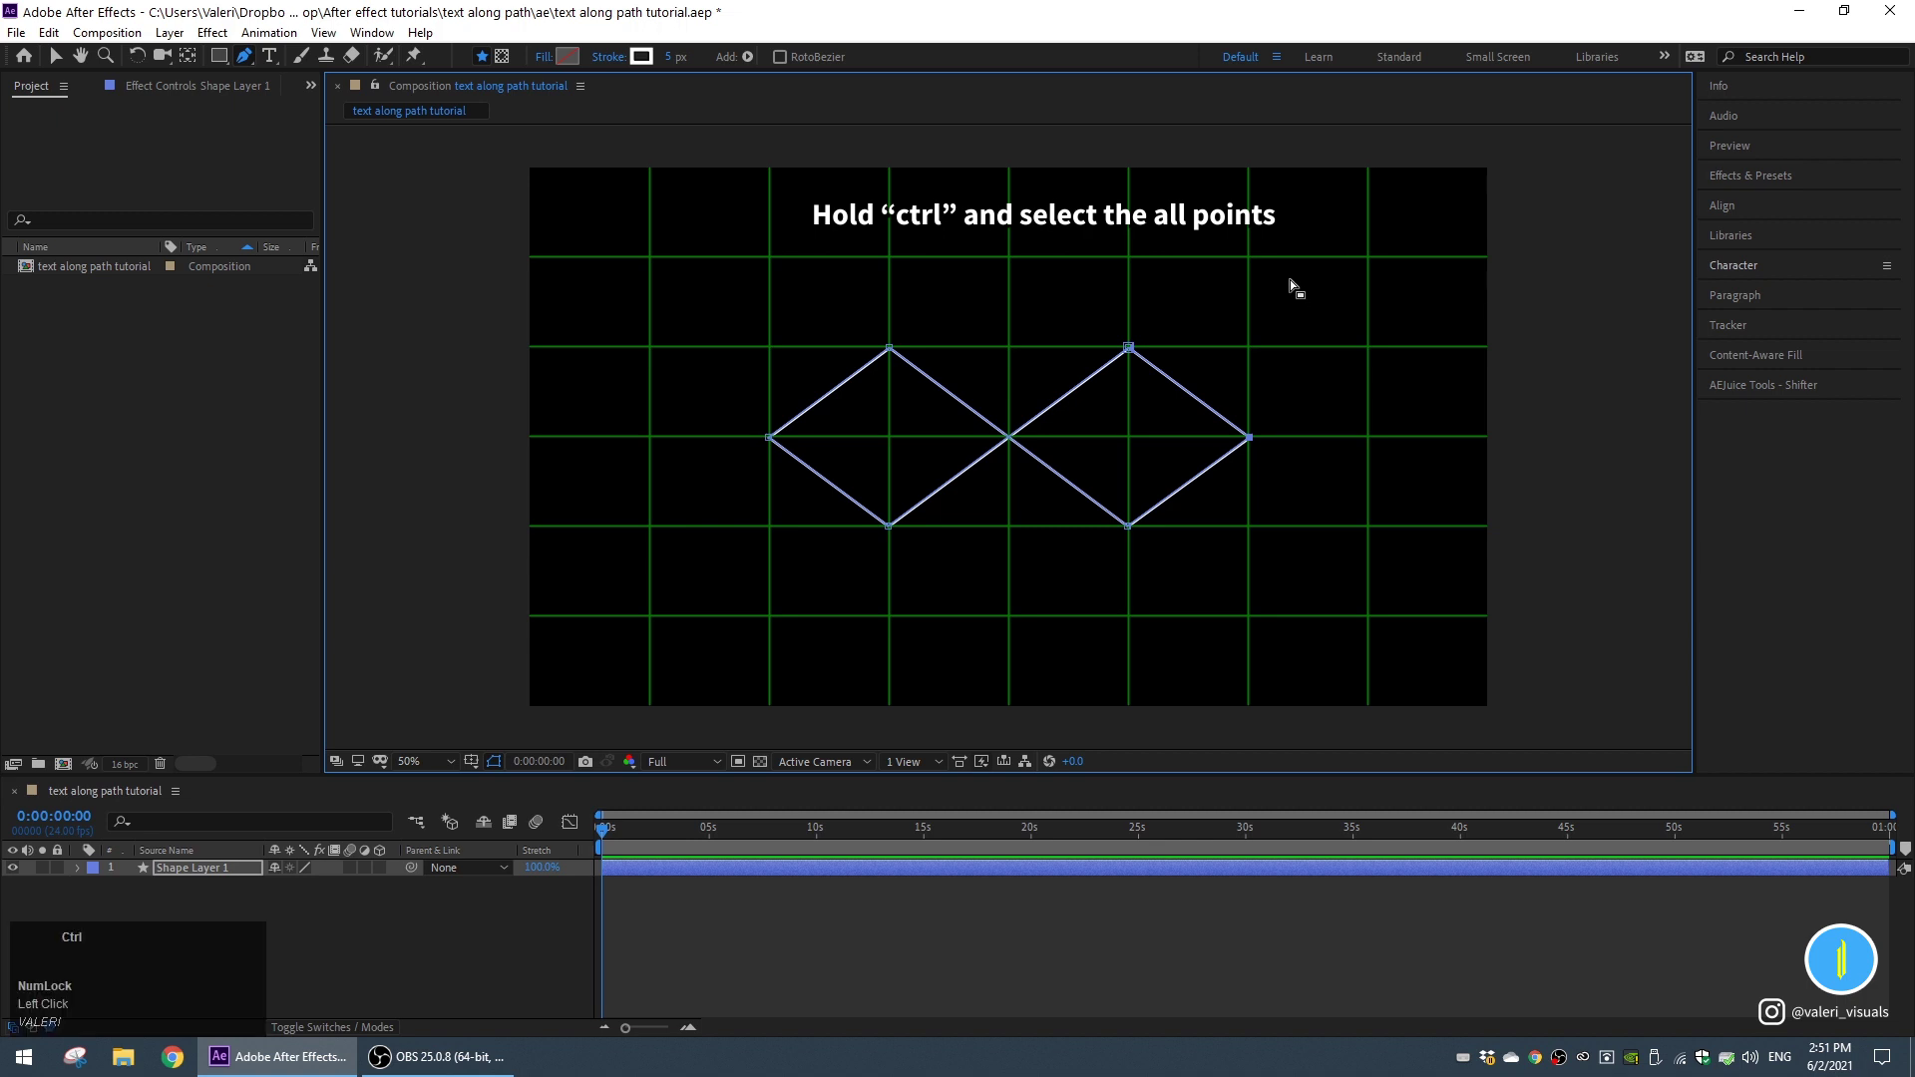
Select all points of the crossing-diamond path and convert them to smooth curves to form an infinity shape.
left_click_drag(1292, 272, 714, 616)
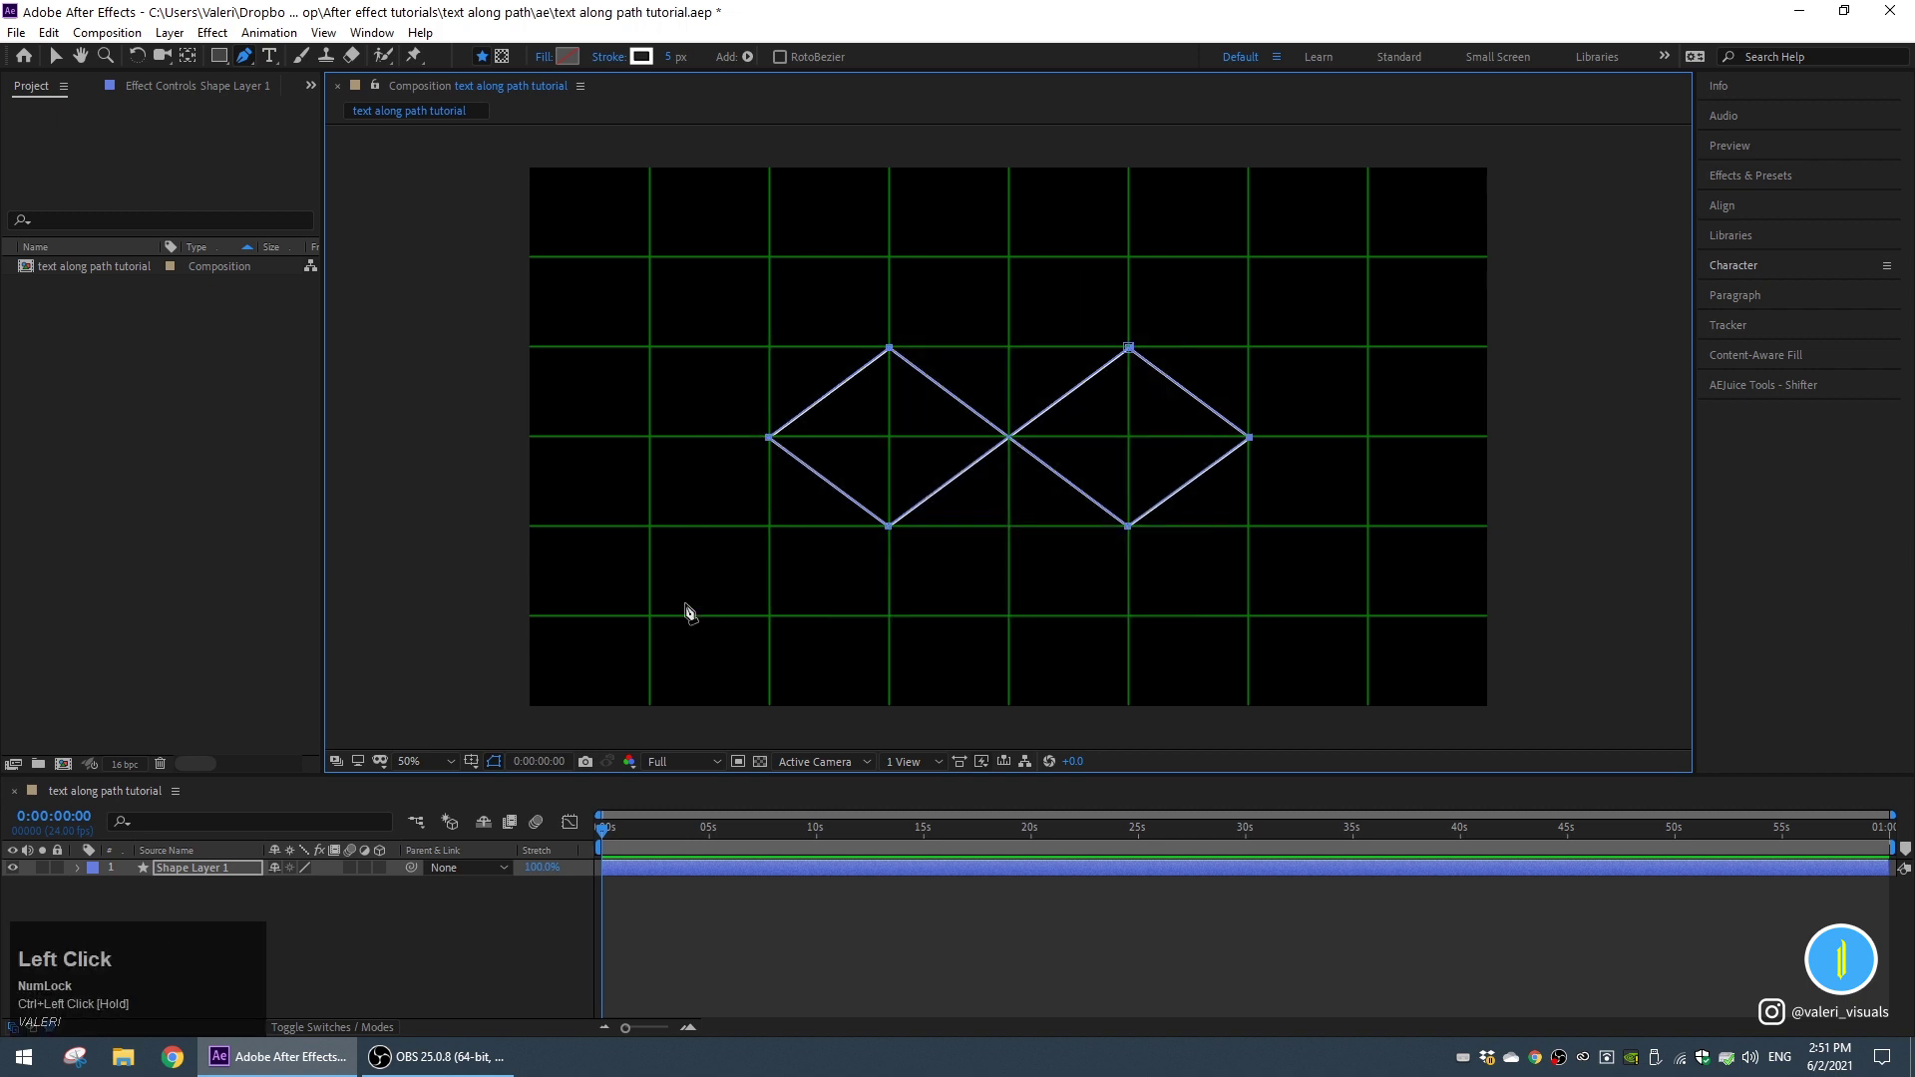
left_click(244, 57)
left_click_drag(245, 59, 299, 121)
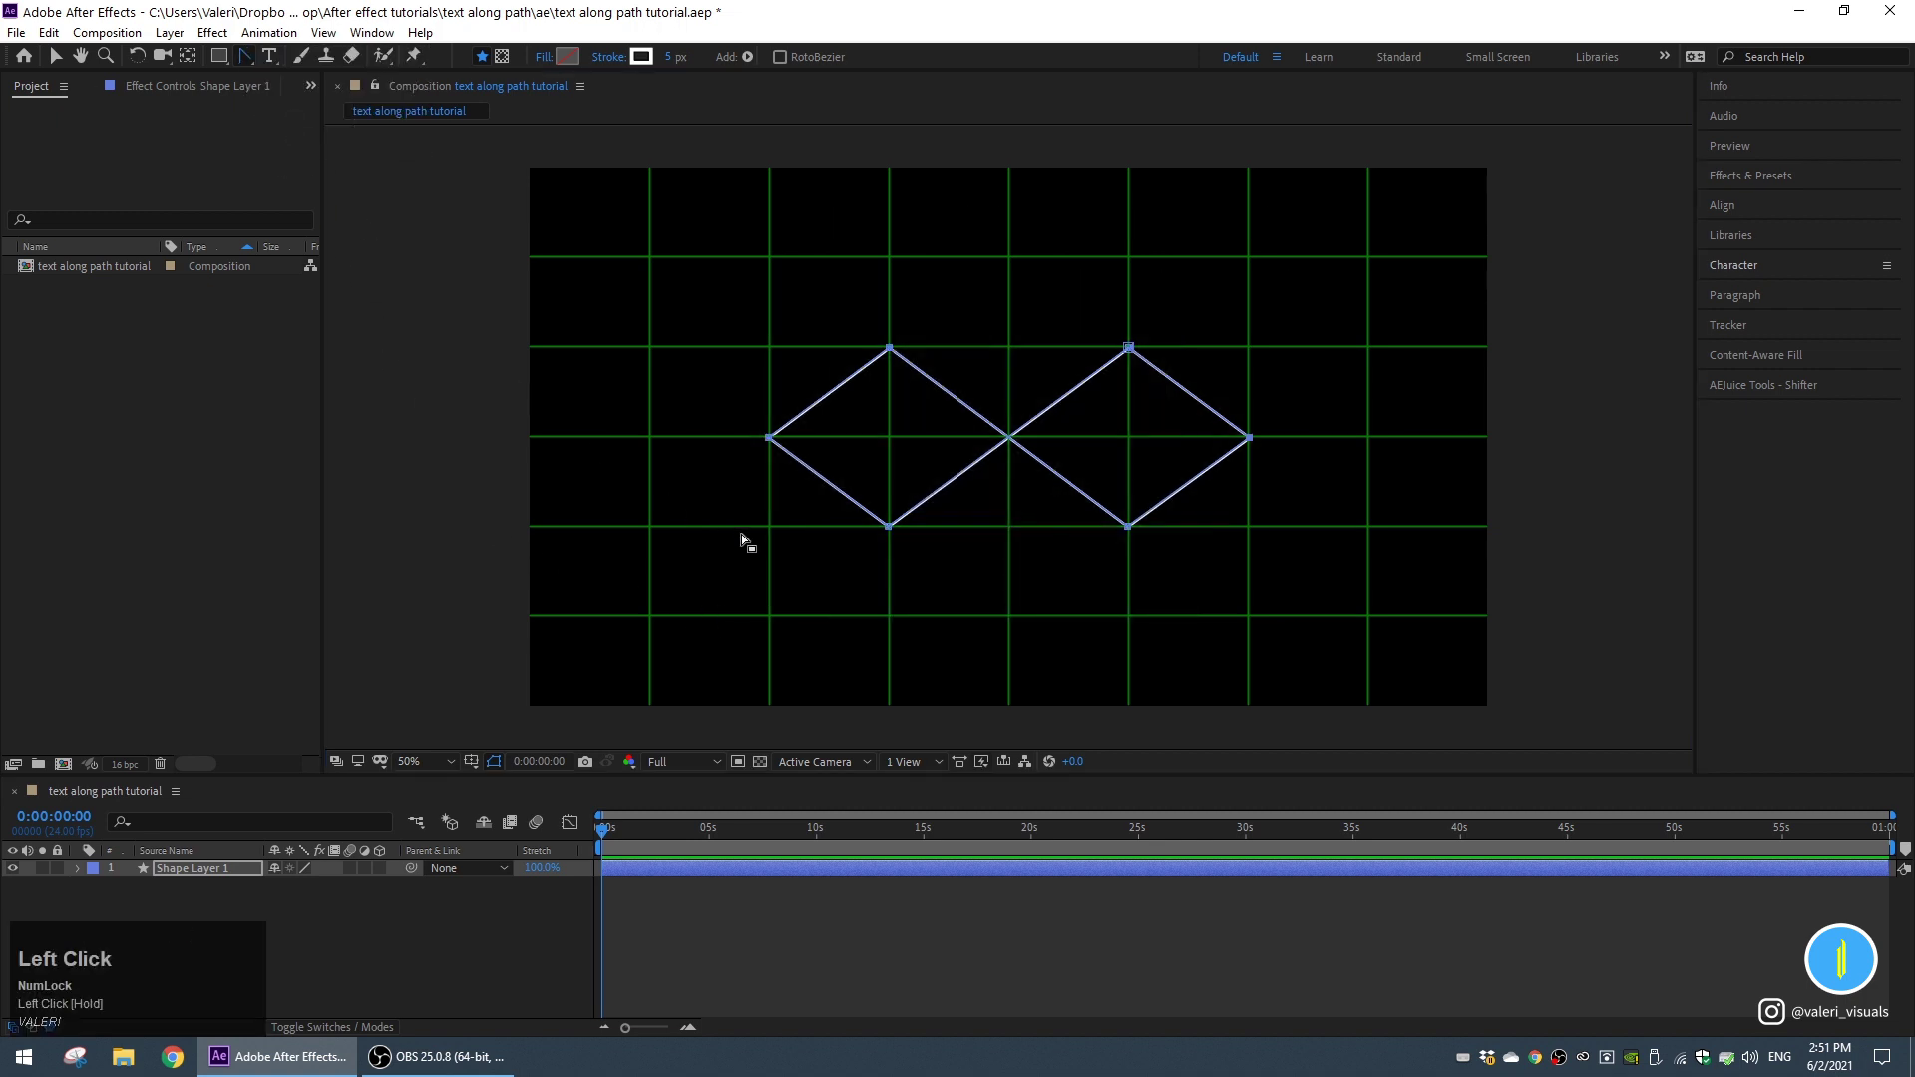
left_click(1128, 526)
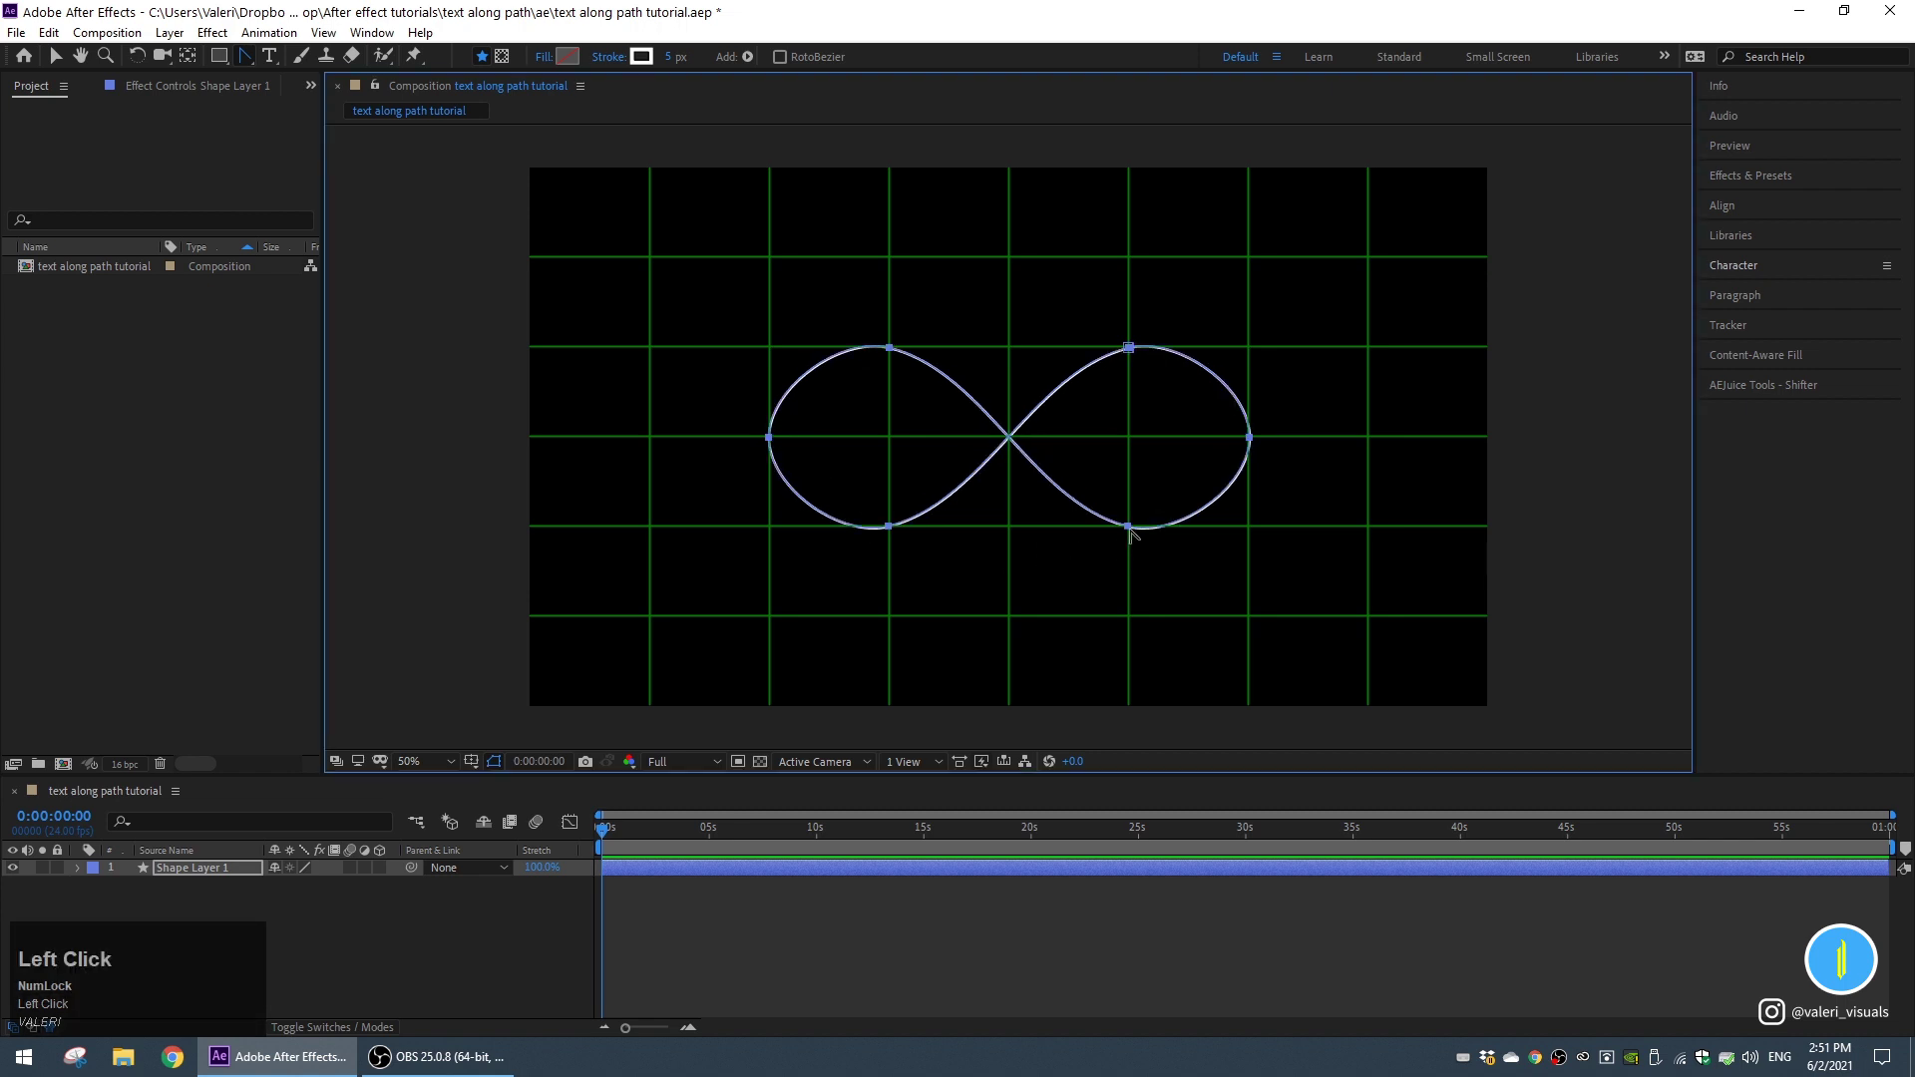
Hide the proportional grid and deselect the shape layer.
left_click_drag(243, 57, 273, 62)
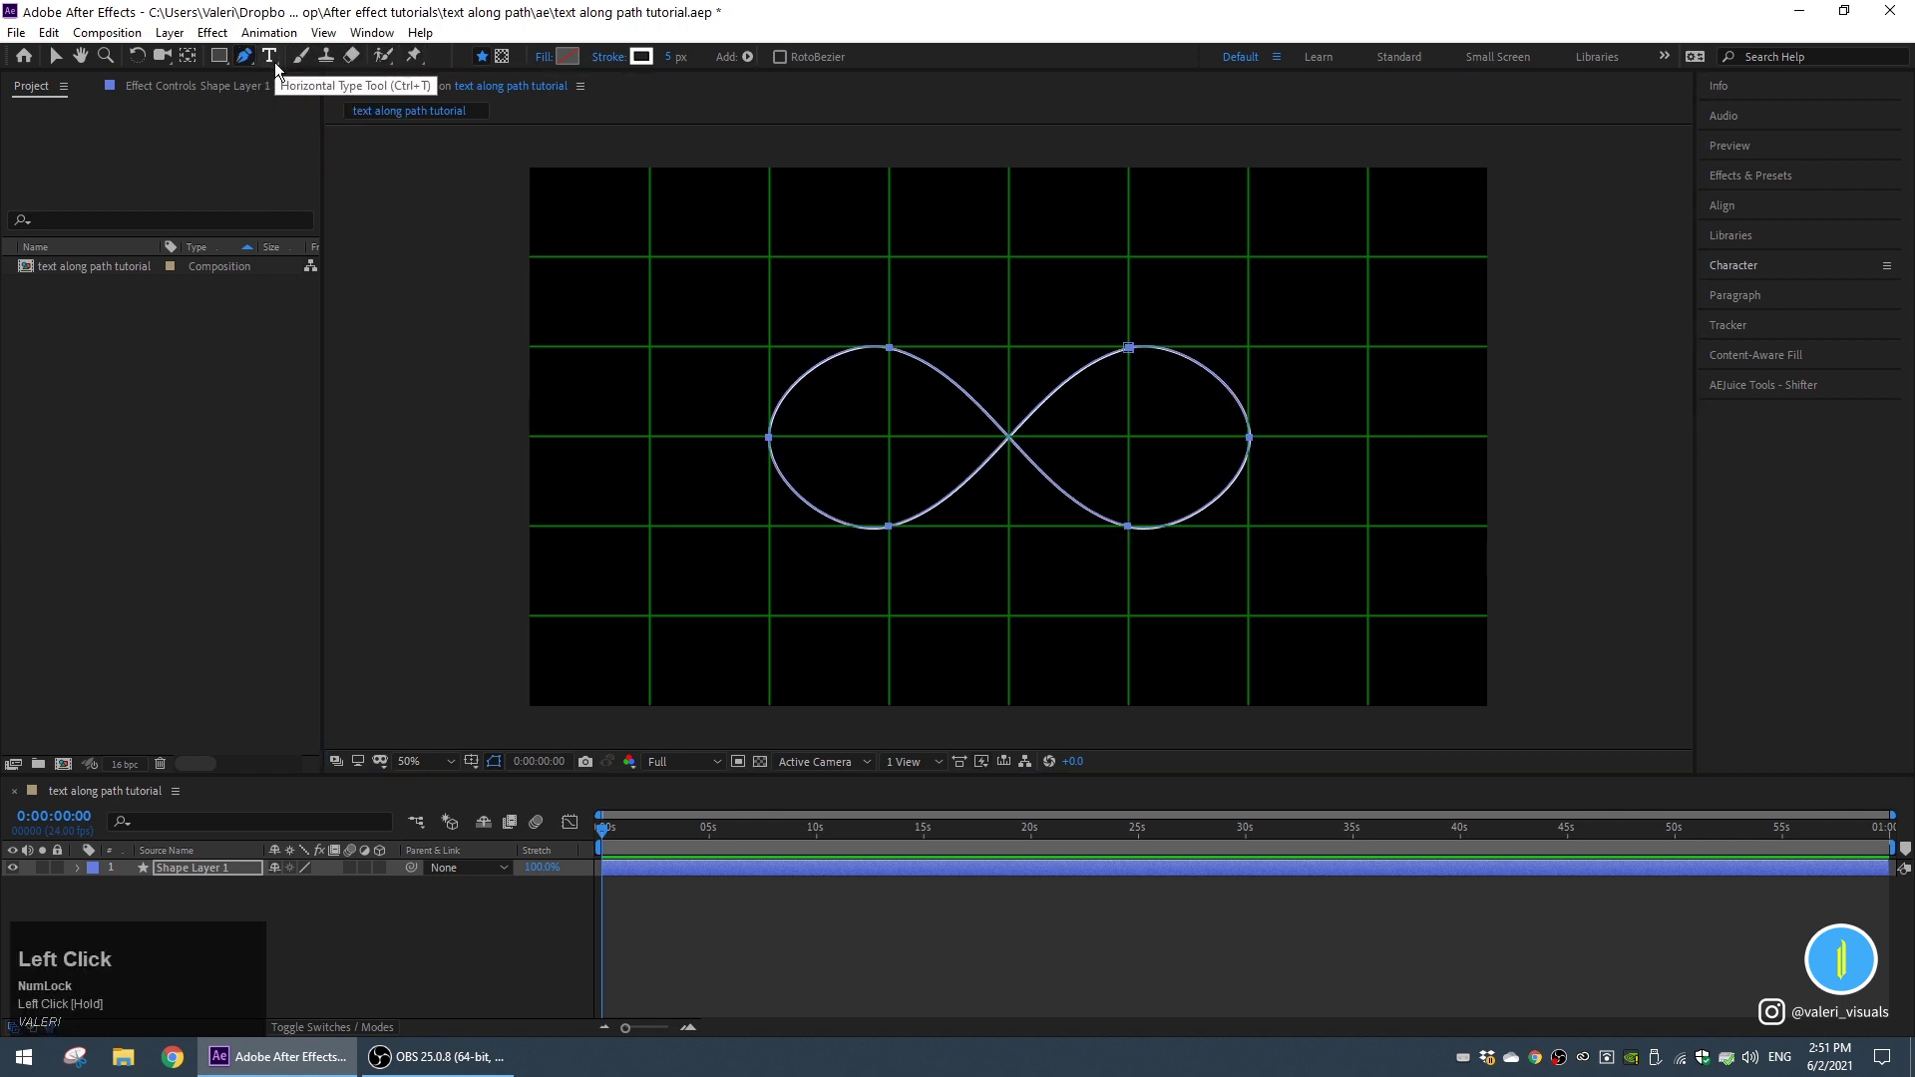
left_click(55, 58)
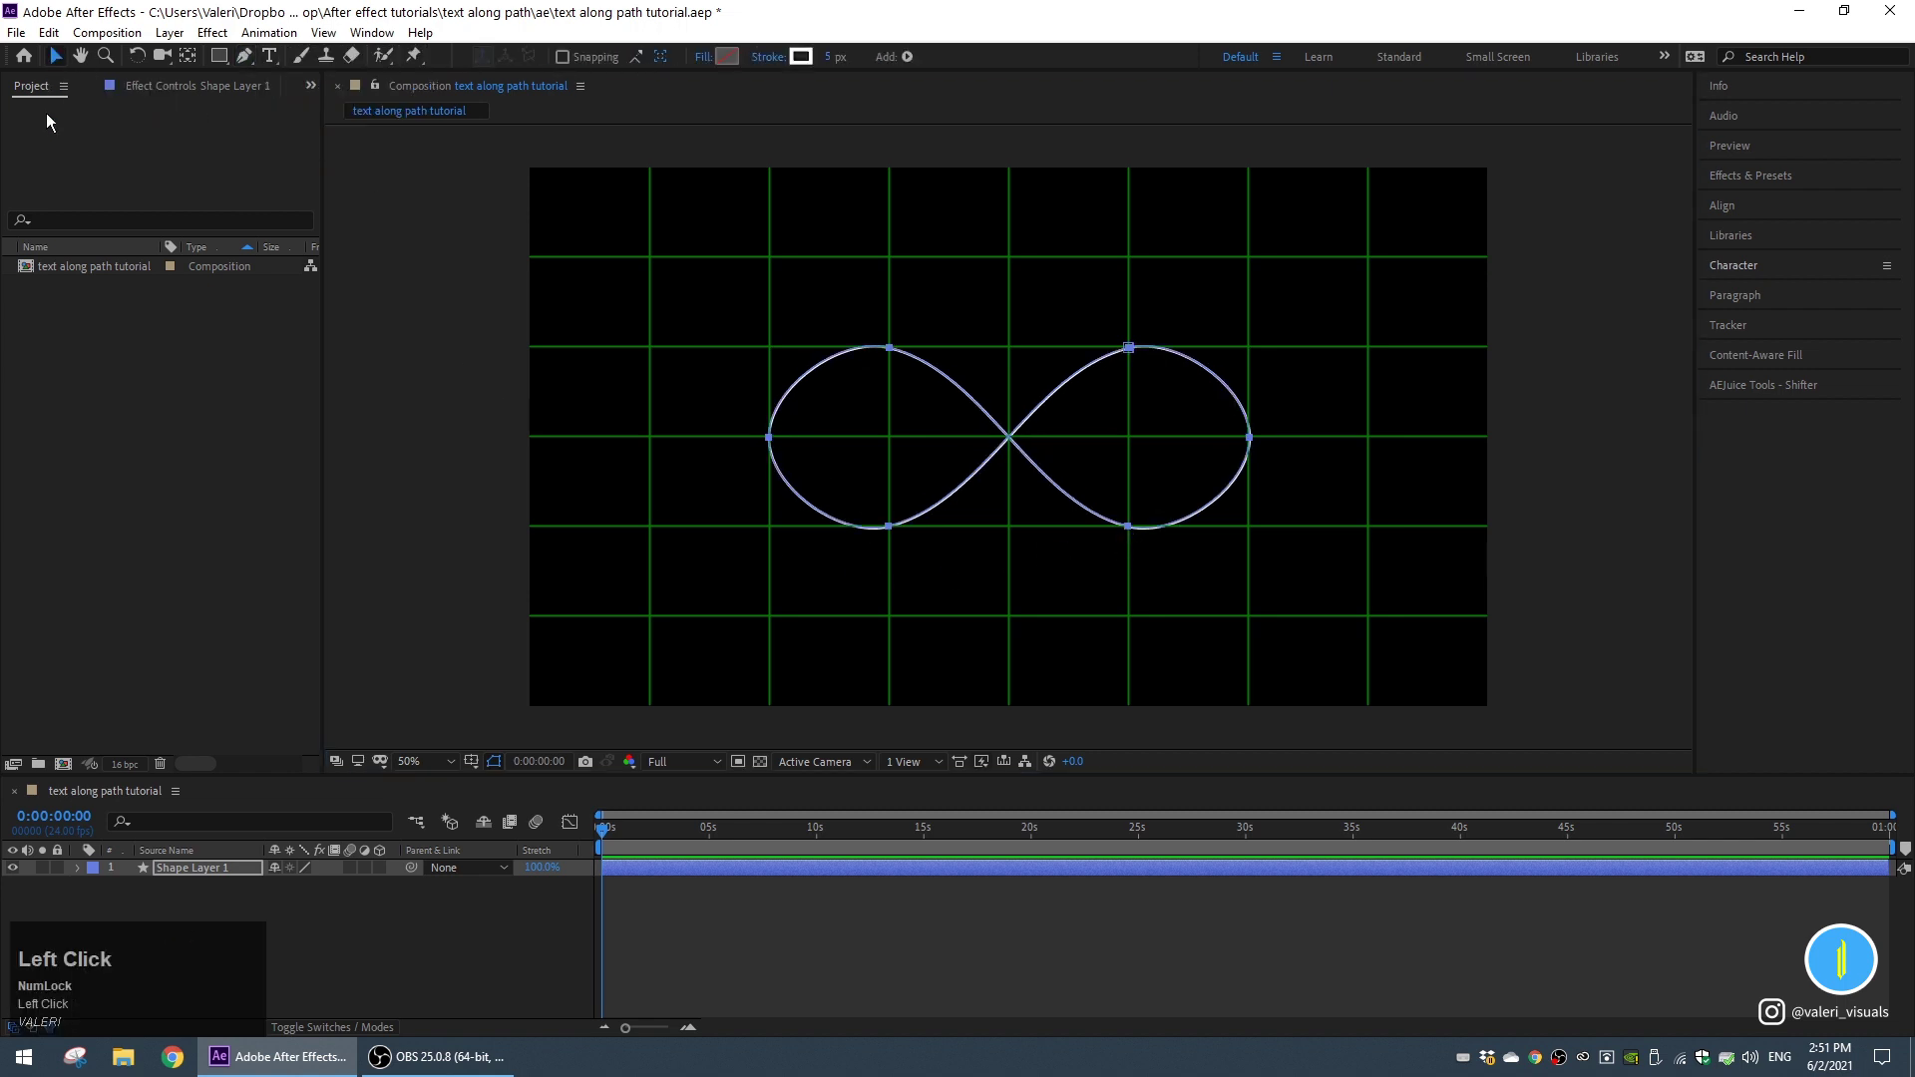
left_click(472, 761)
left_click(492, 810)
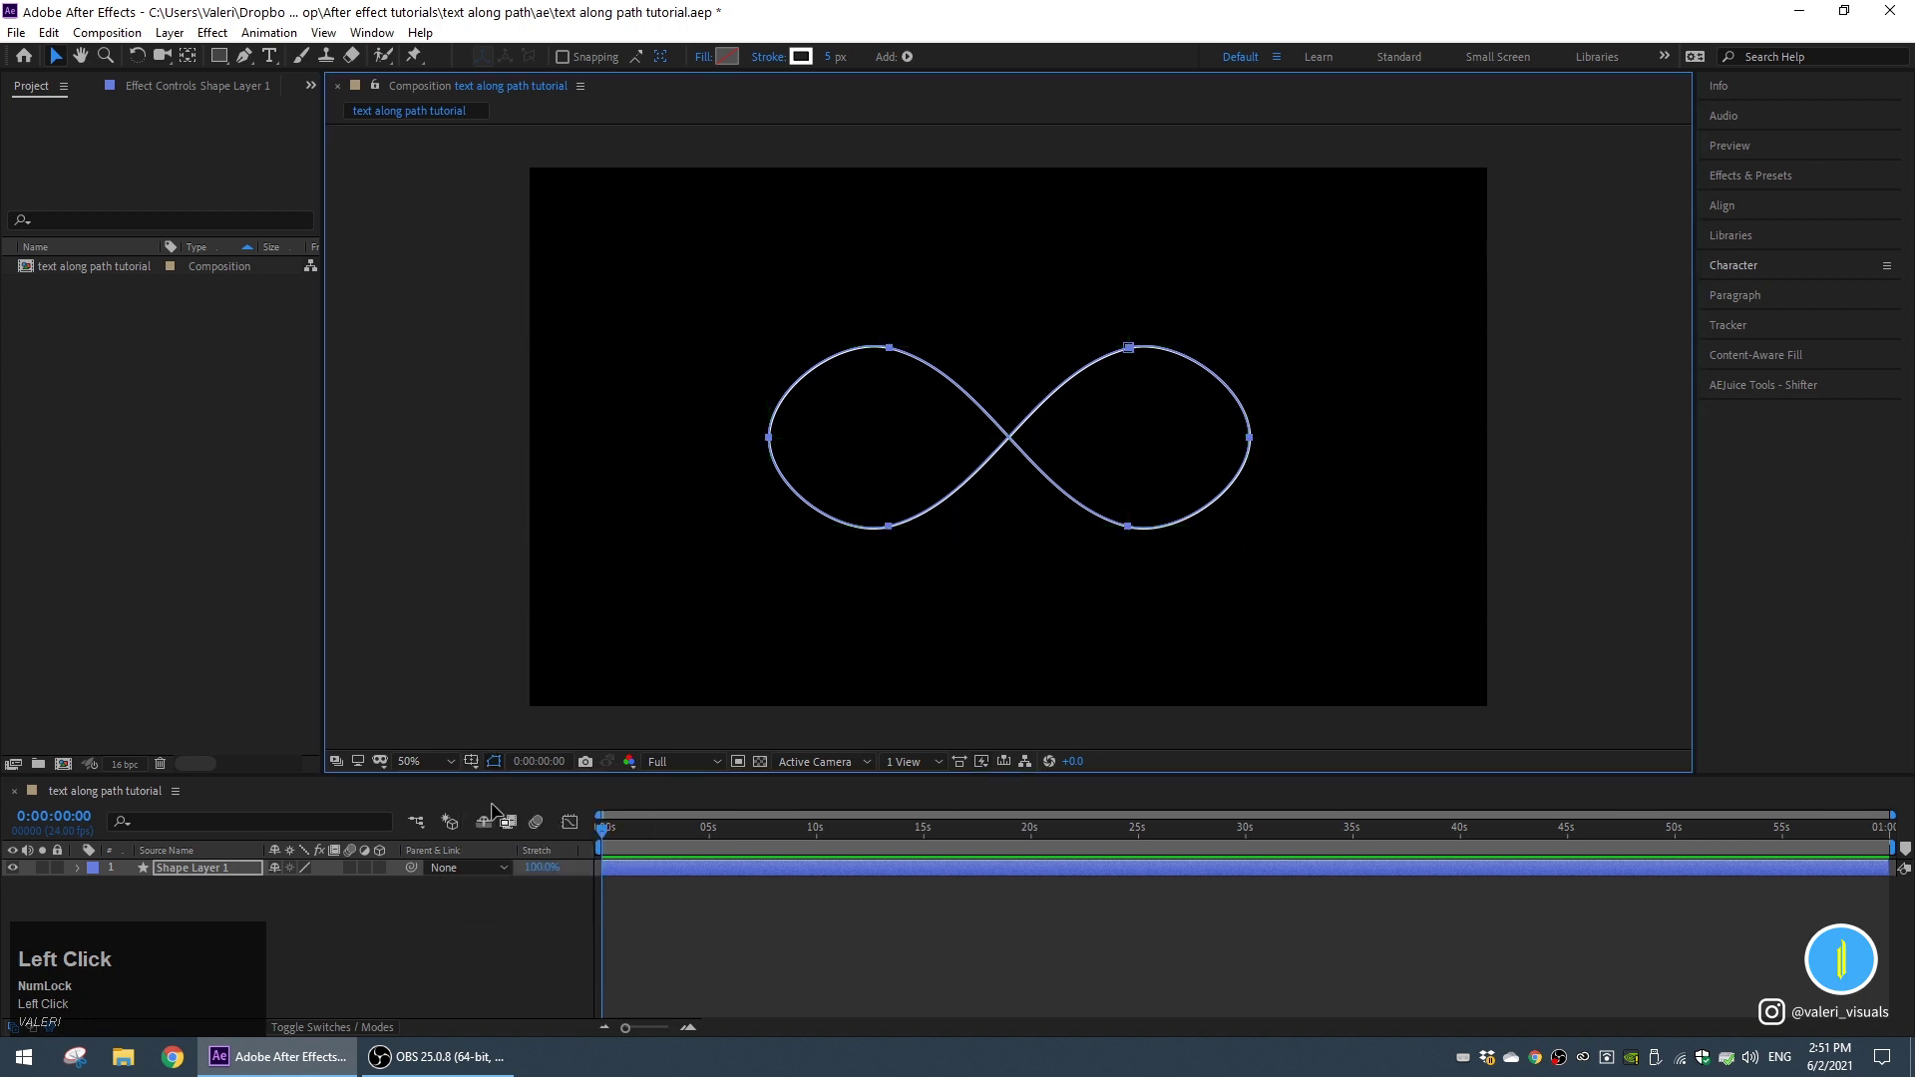
left_click(303, 900)
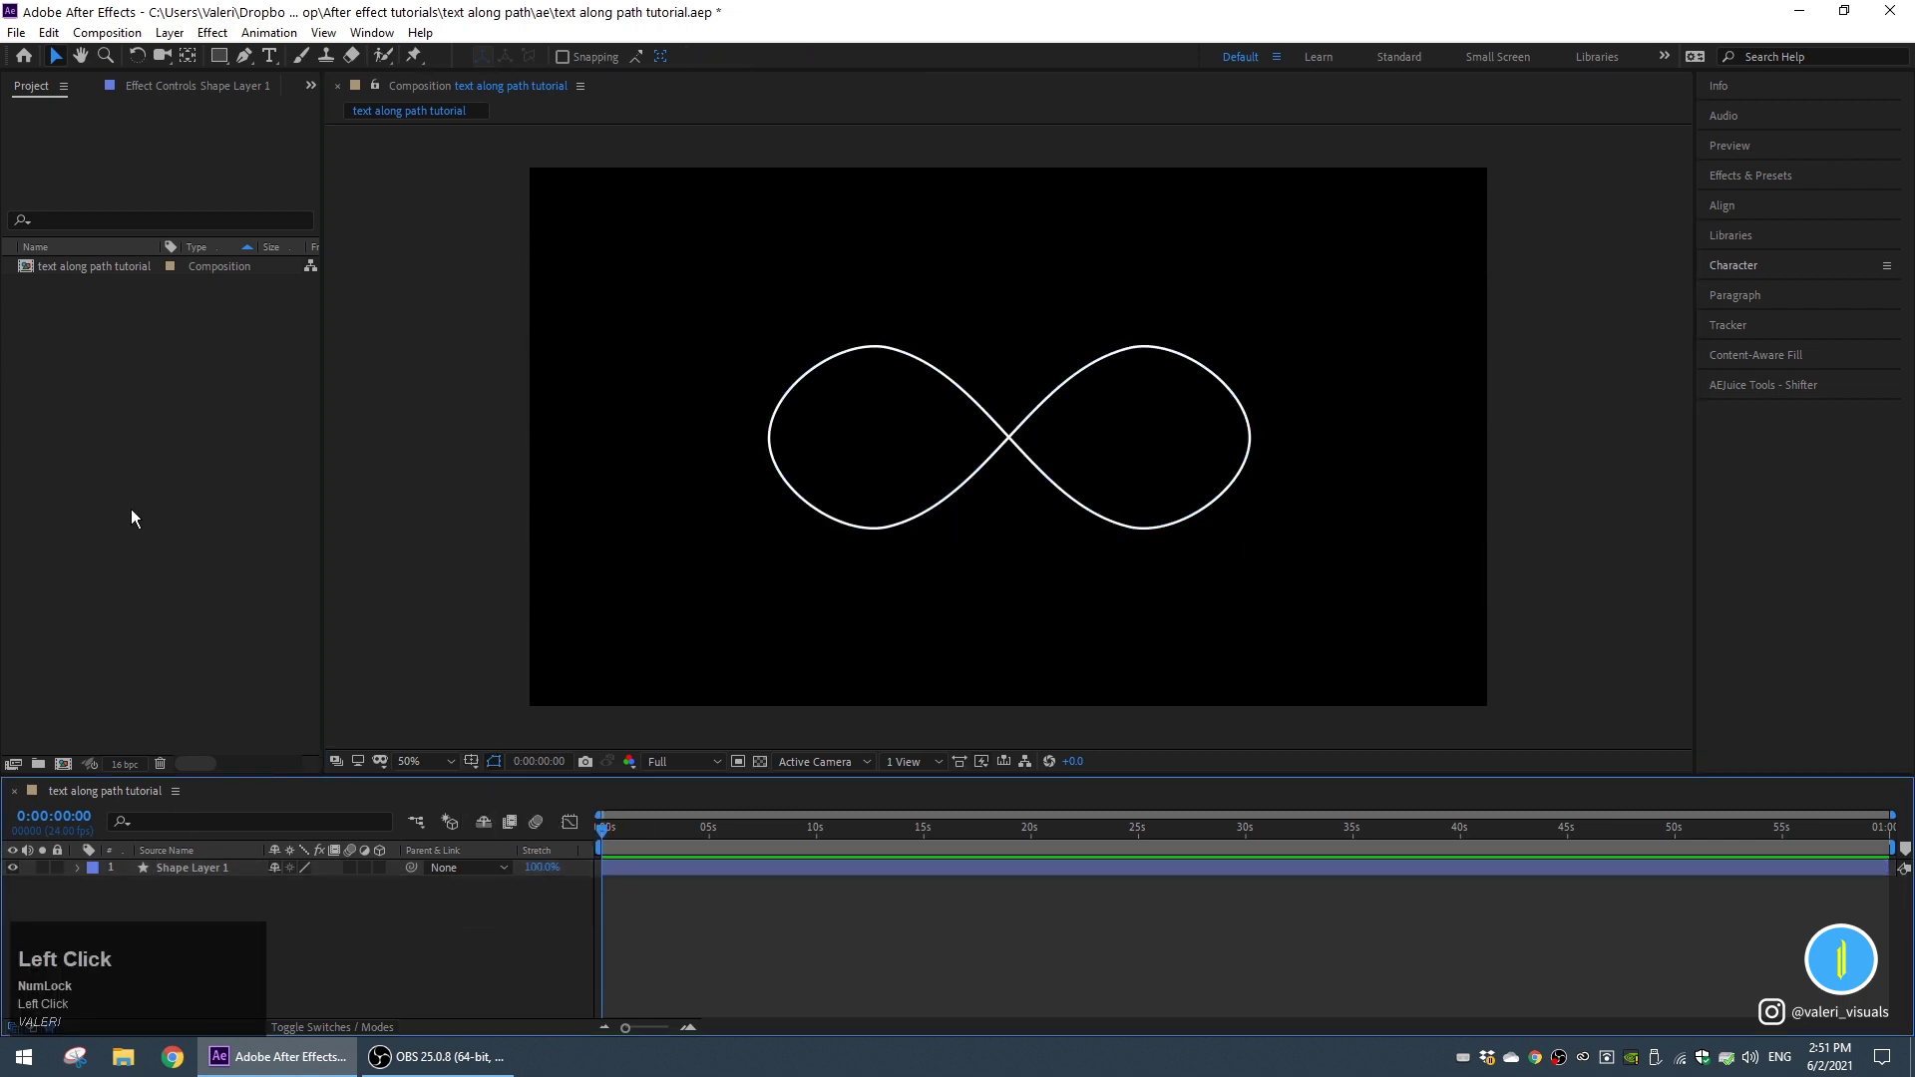
Add white (FFFFFF) horizontal text reading "text along path" above the infinity shape.
left_click(269, 57)
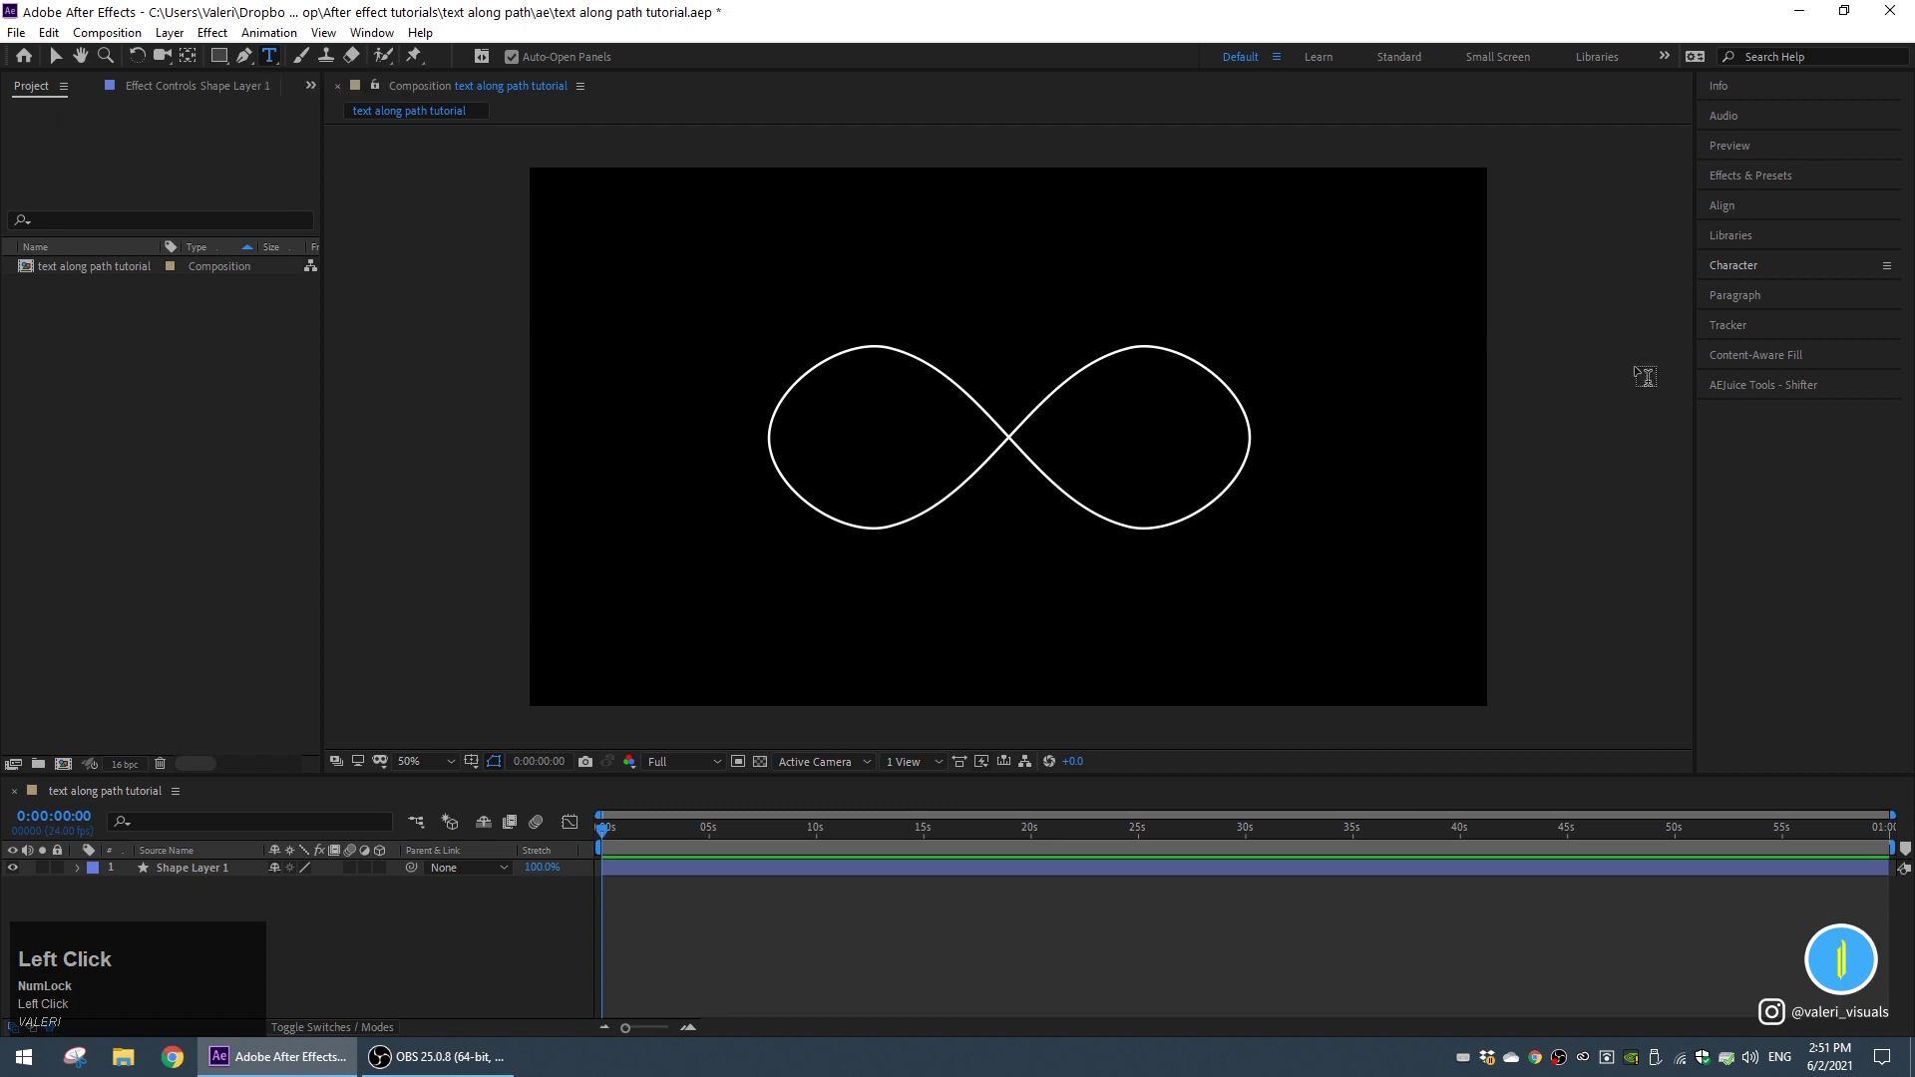
left_click(1717, 269)
left_click(1861, 313)
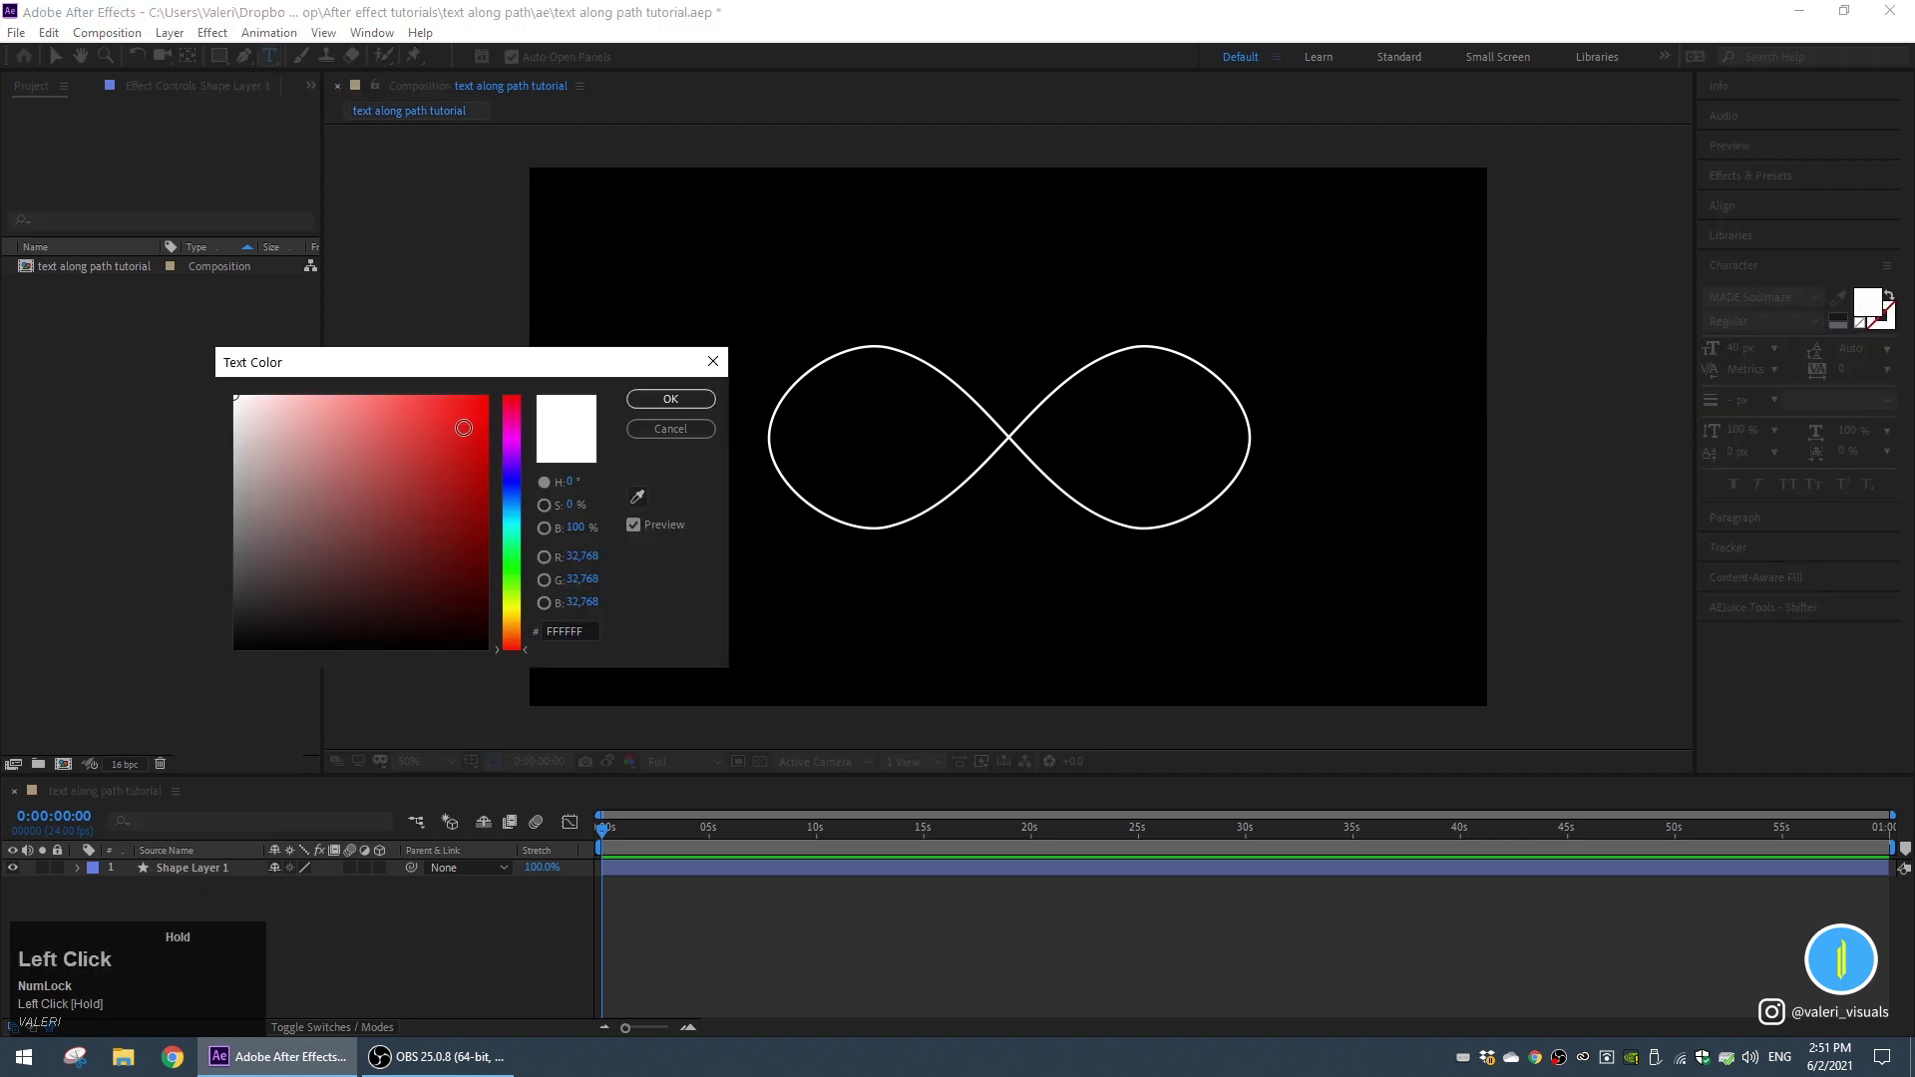
left_click(650, 396)
left_click(822, 276)
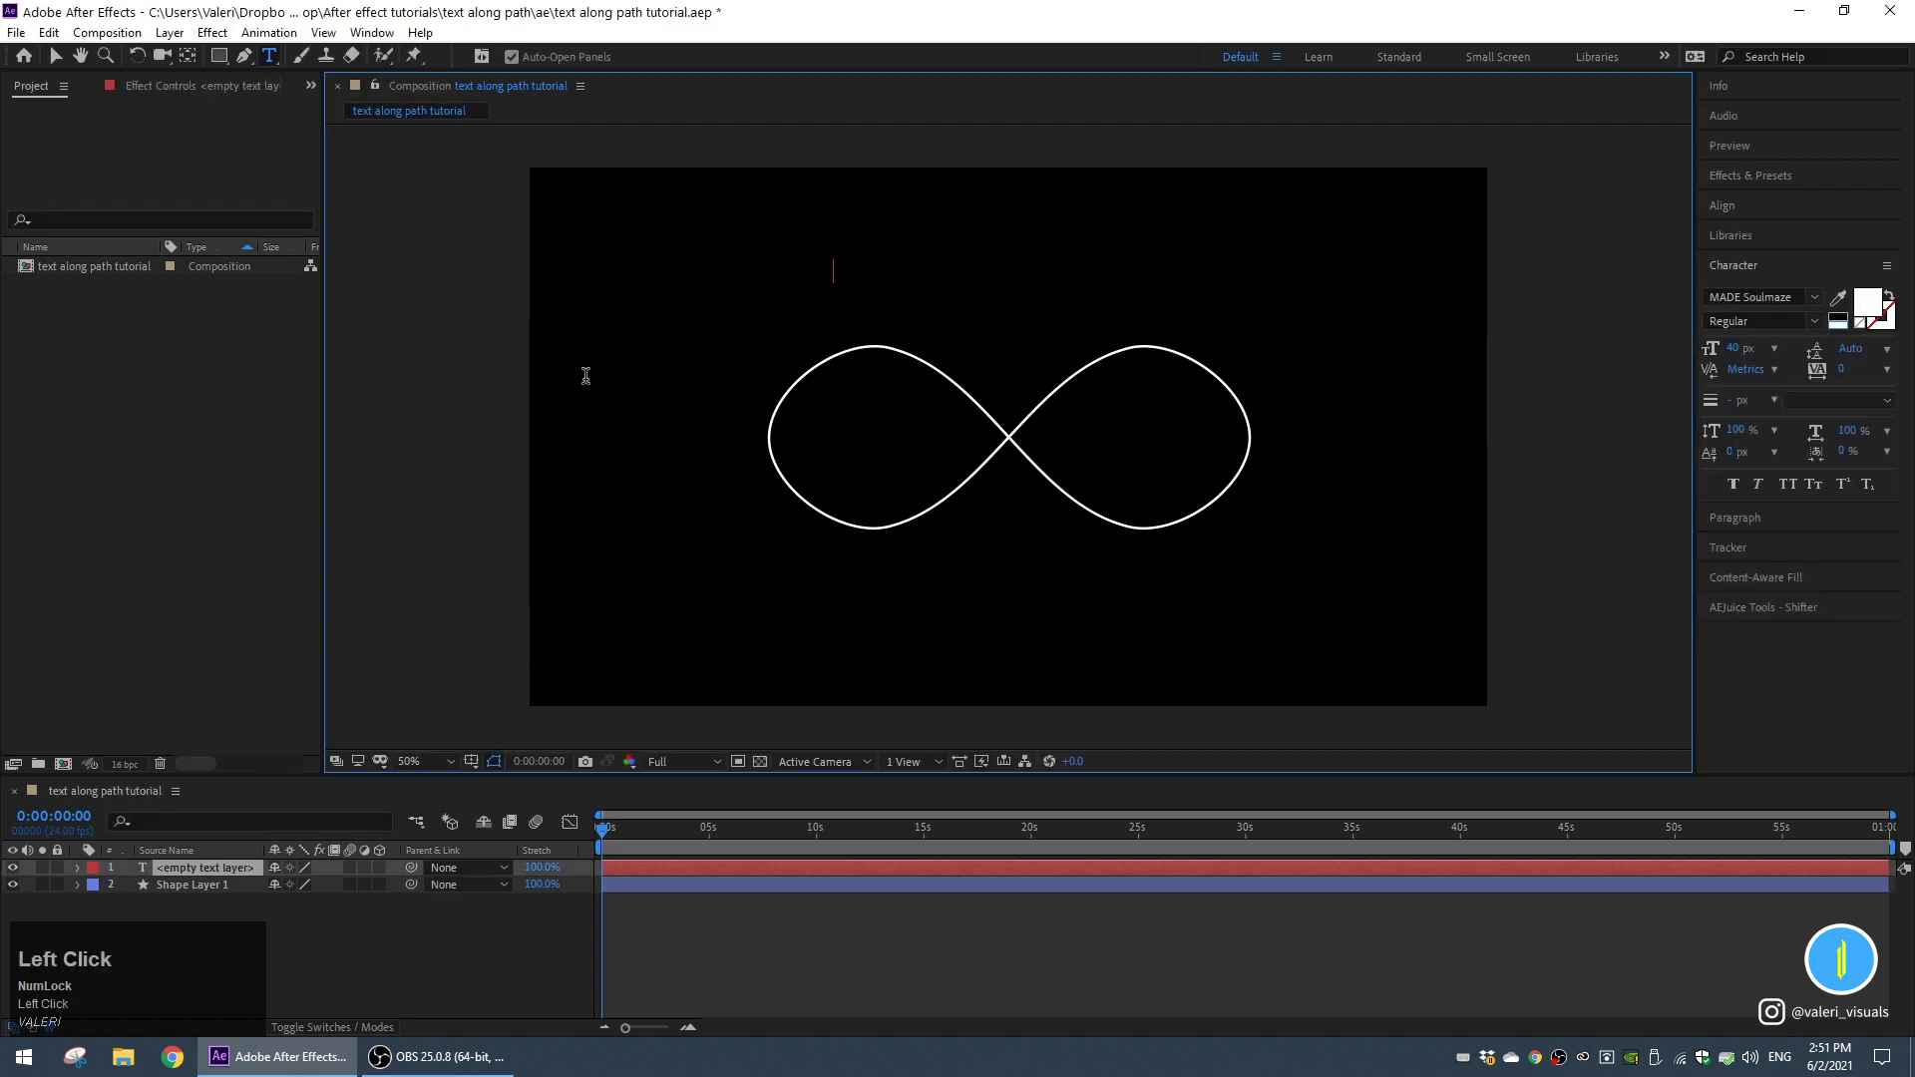
type("text alon")
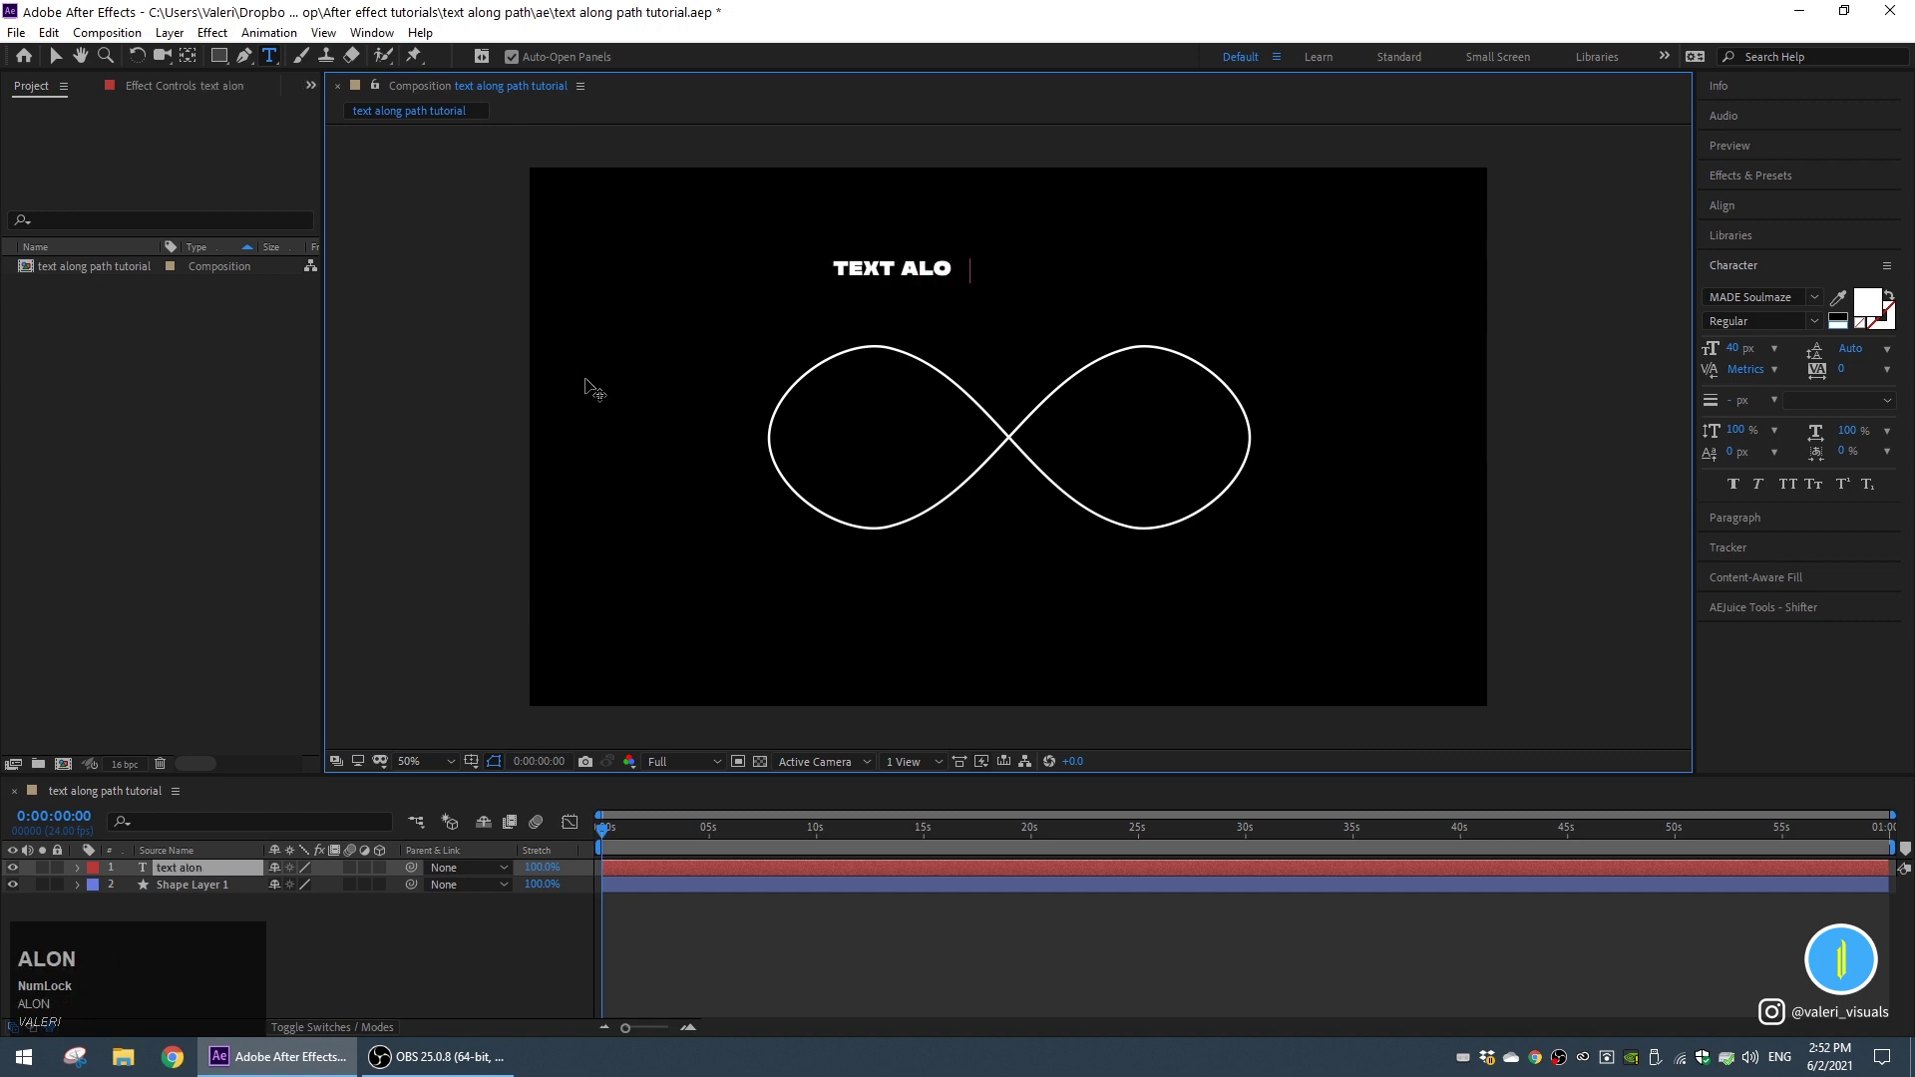
type("g path")
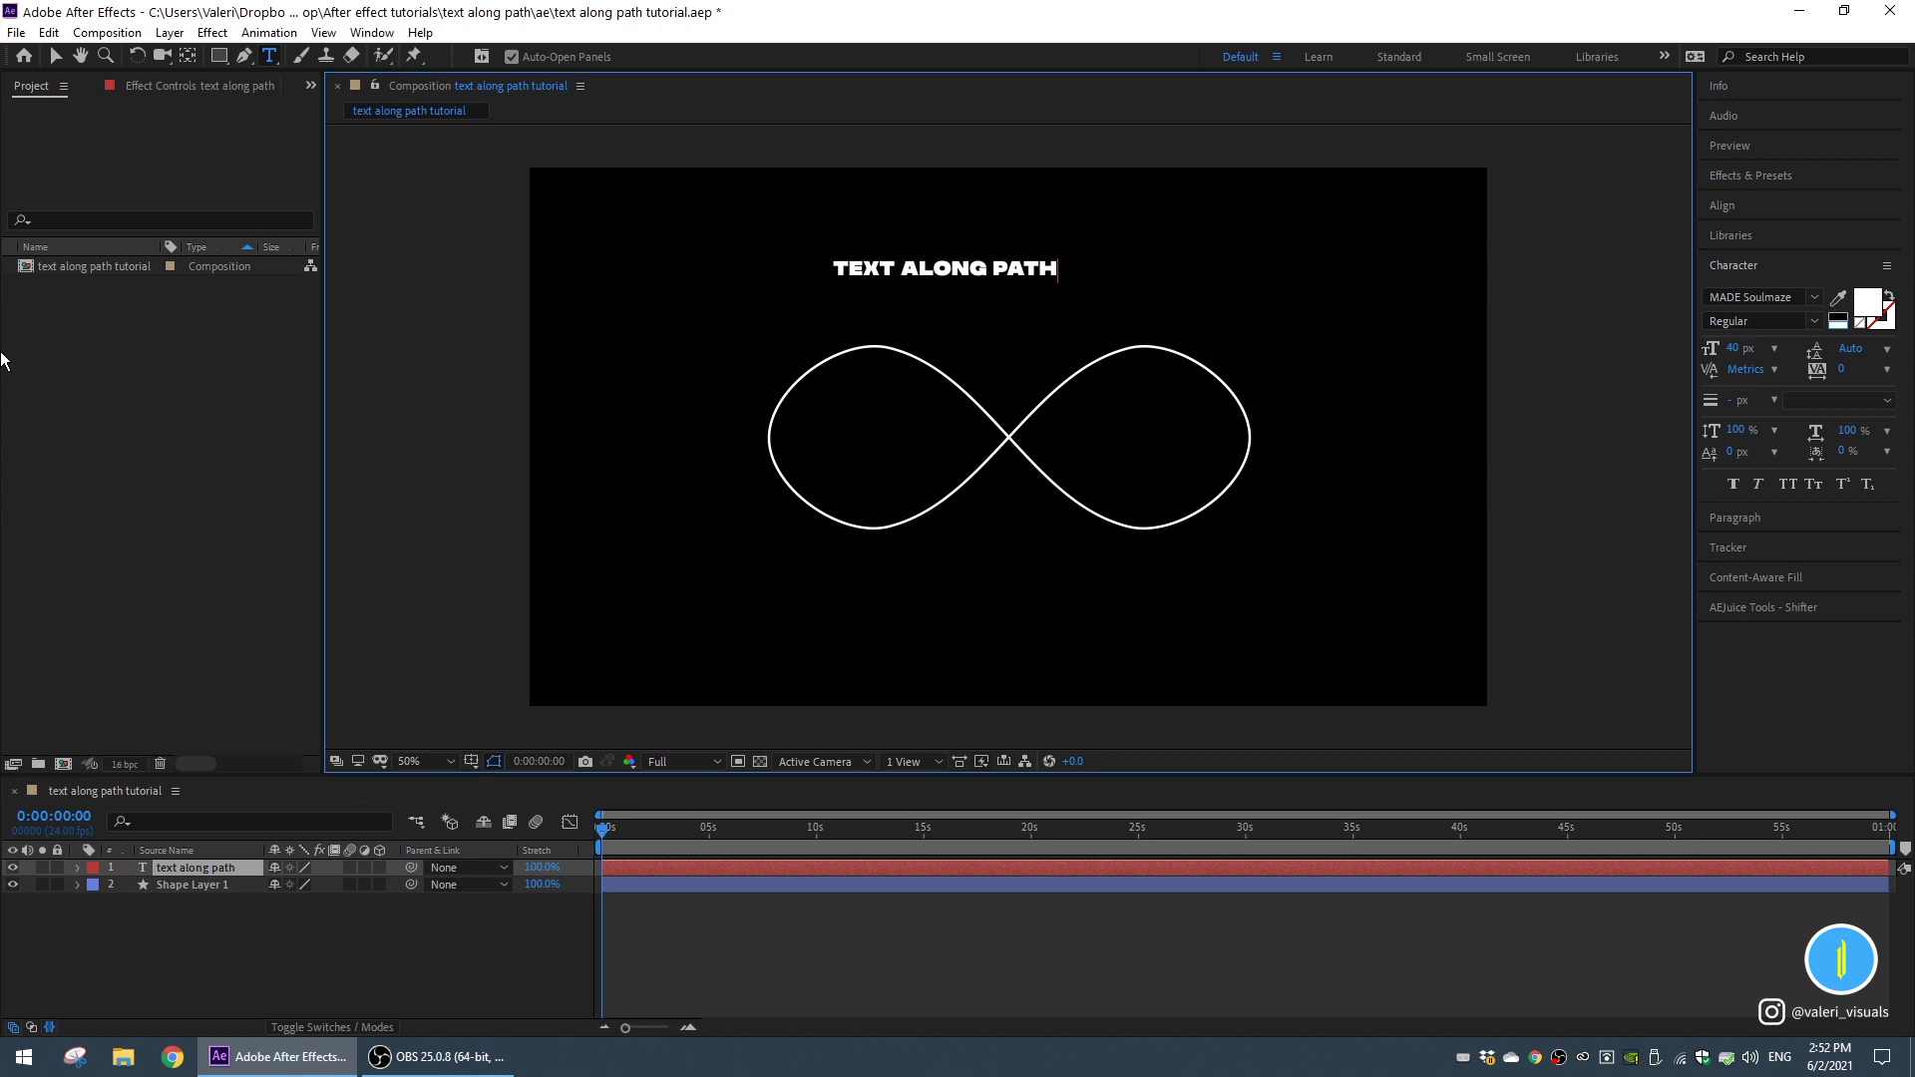
left_click(56, 57)
Add a new mask to the "text along path" layer.
right_click(202, 864)
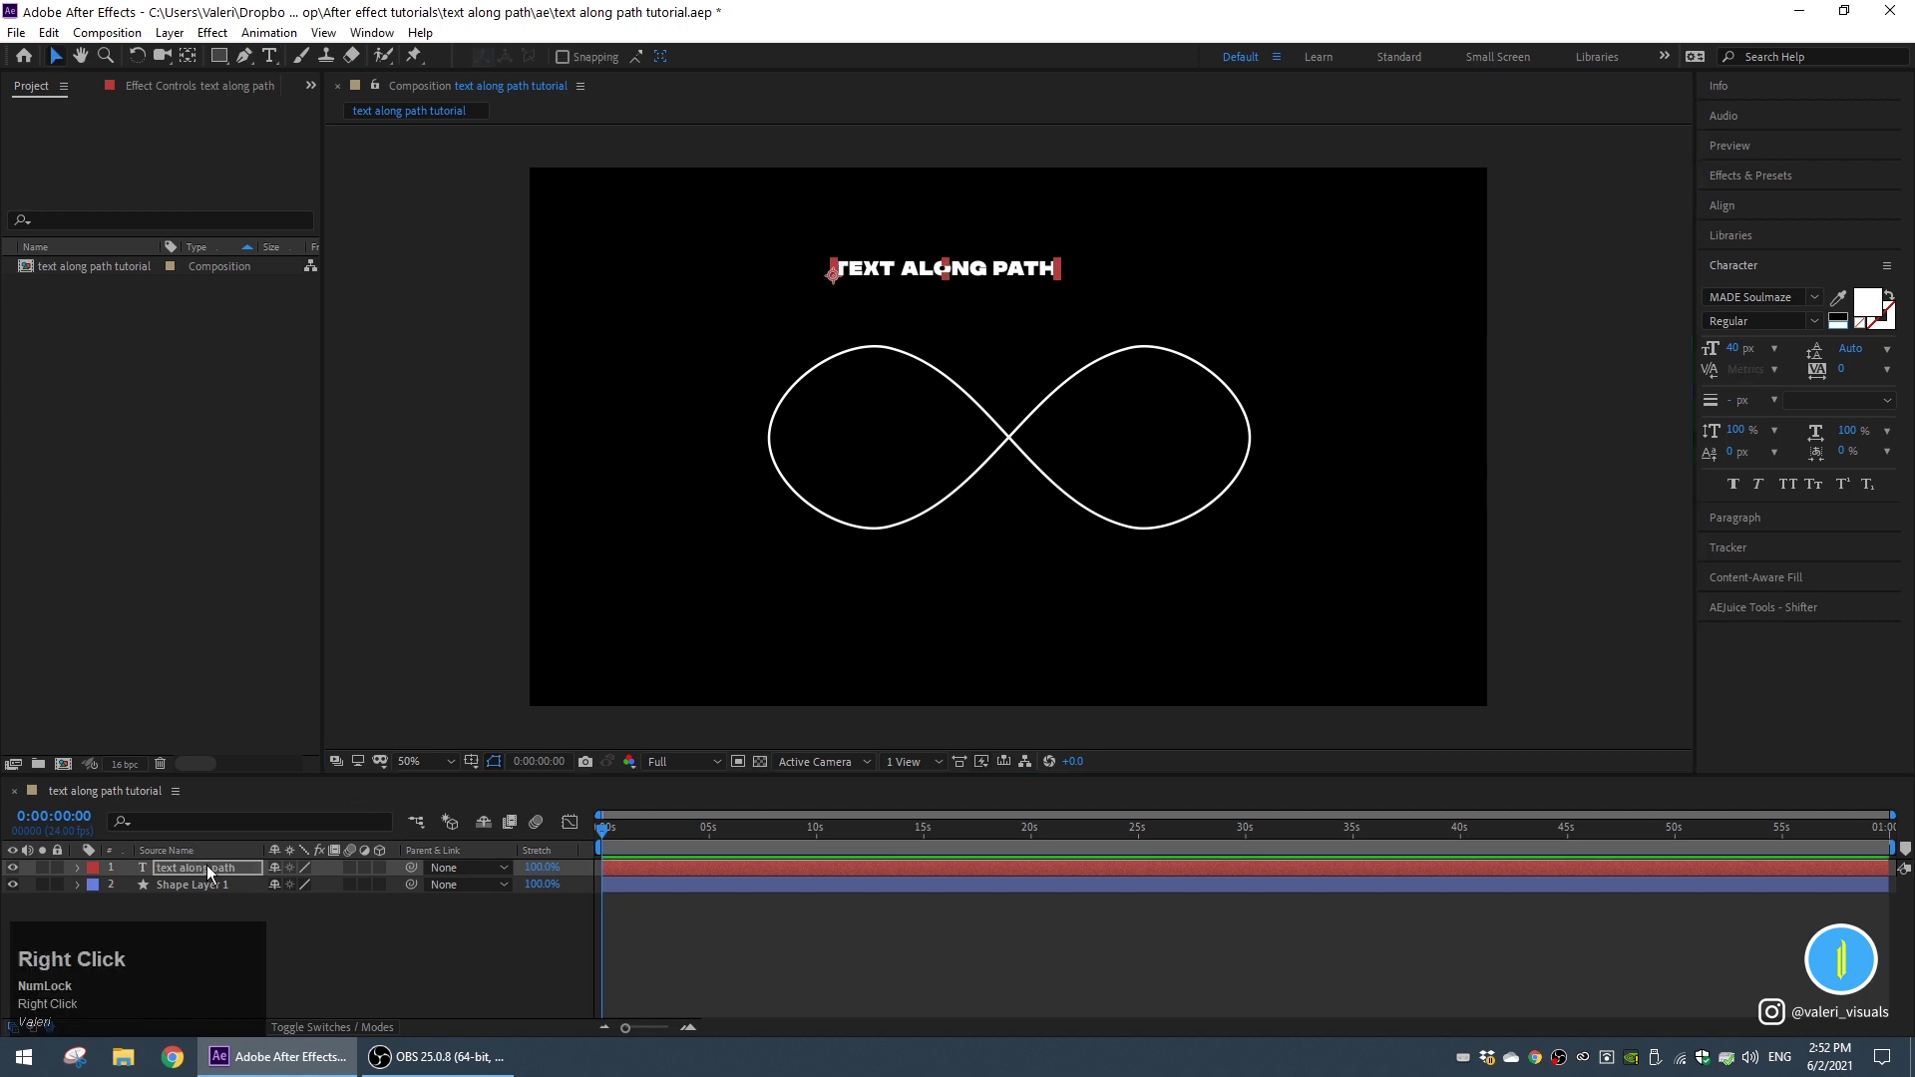
mouse_move(283, 317)
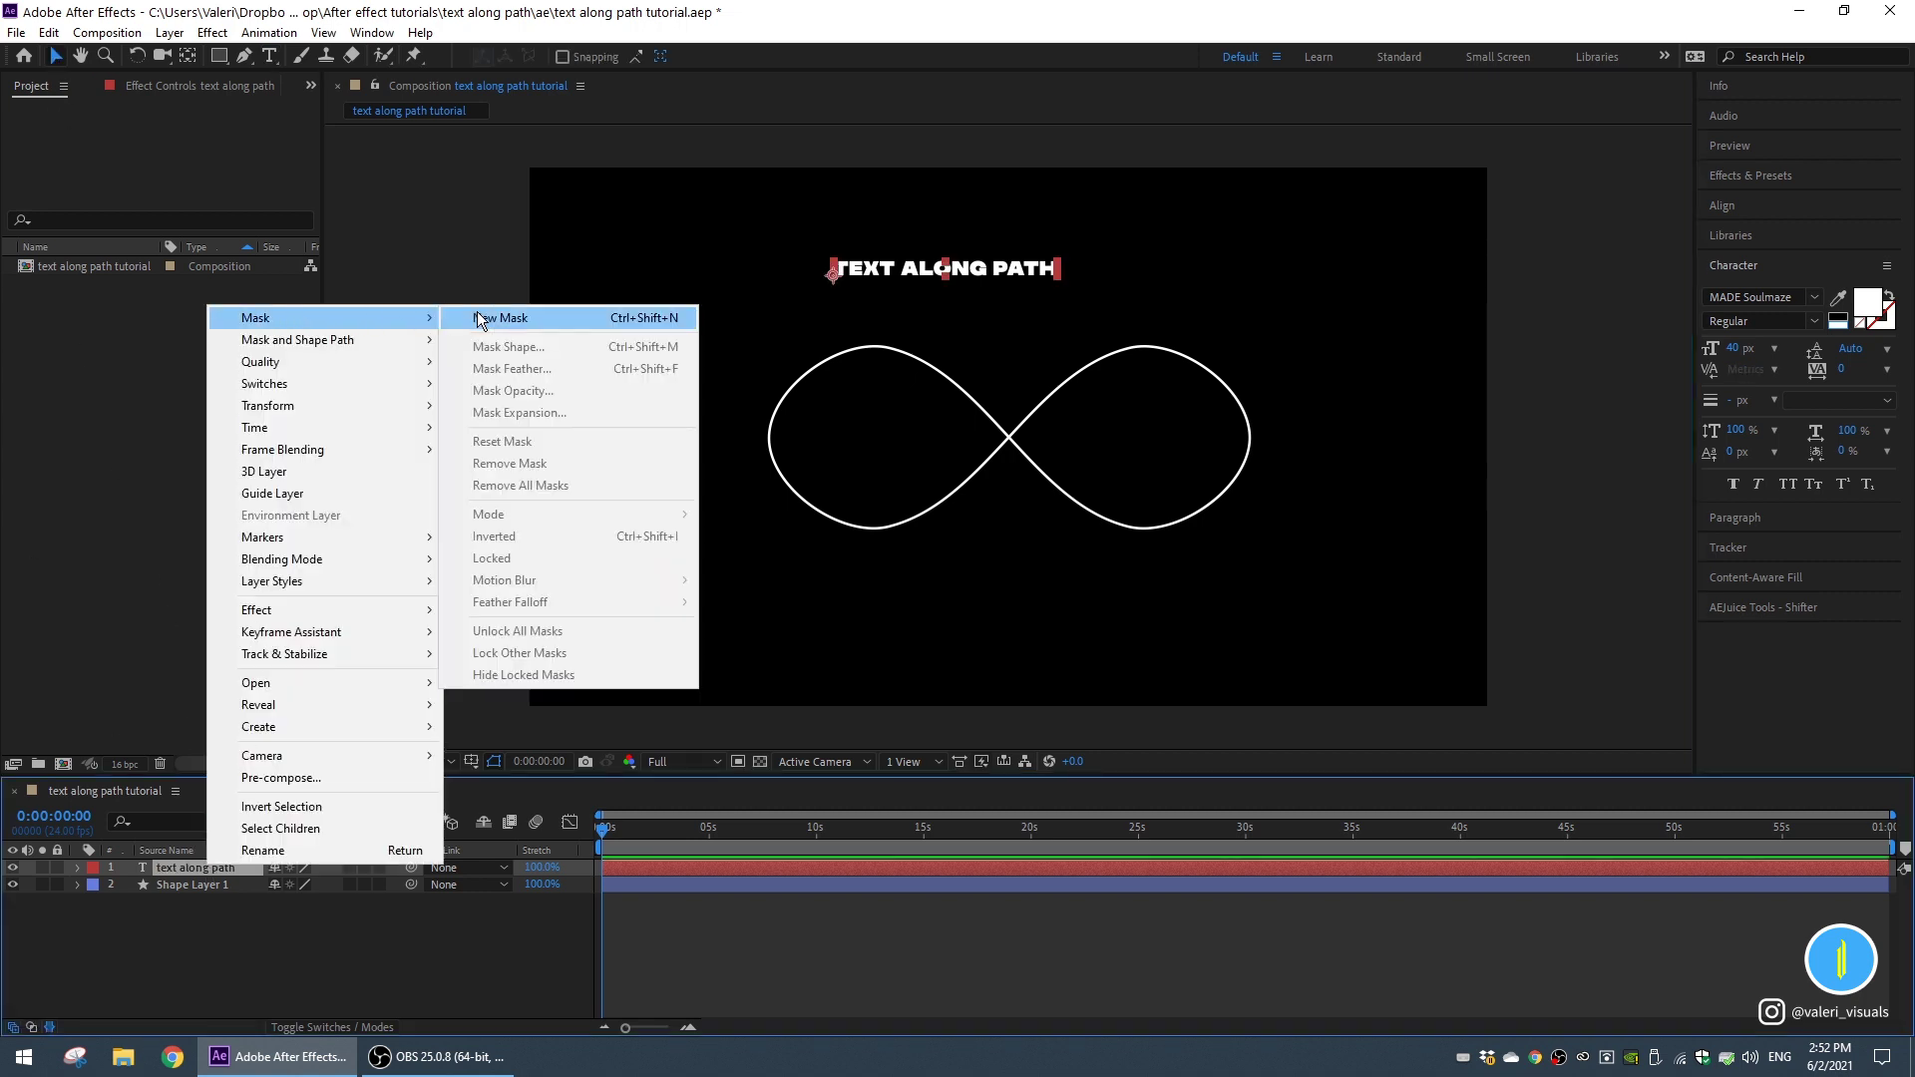
left_click(480, 317)
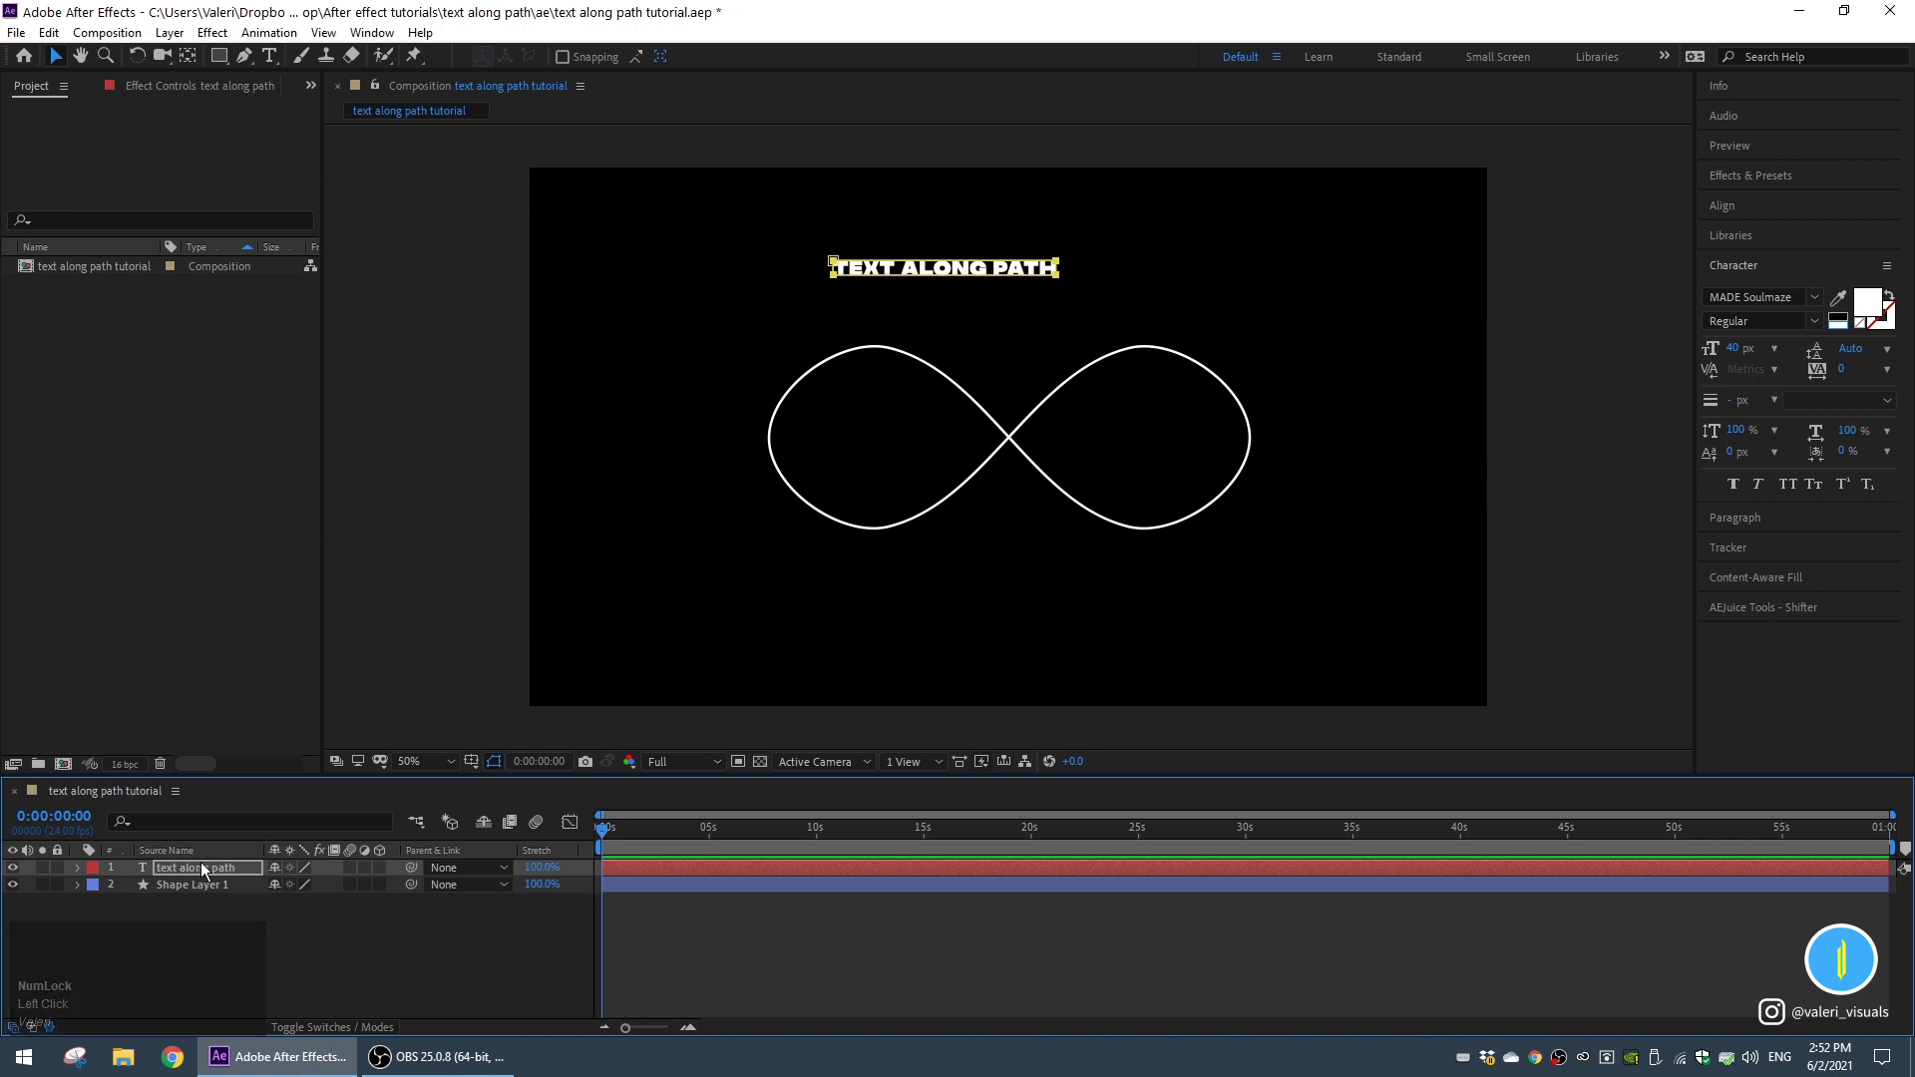
Copy the Path property of Path 1 in Shape Layer 1 and hide that layer.
left_click_drag(254, 778, 253, 680)
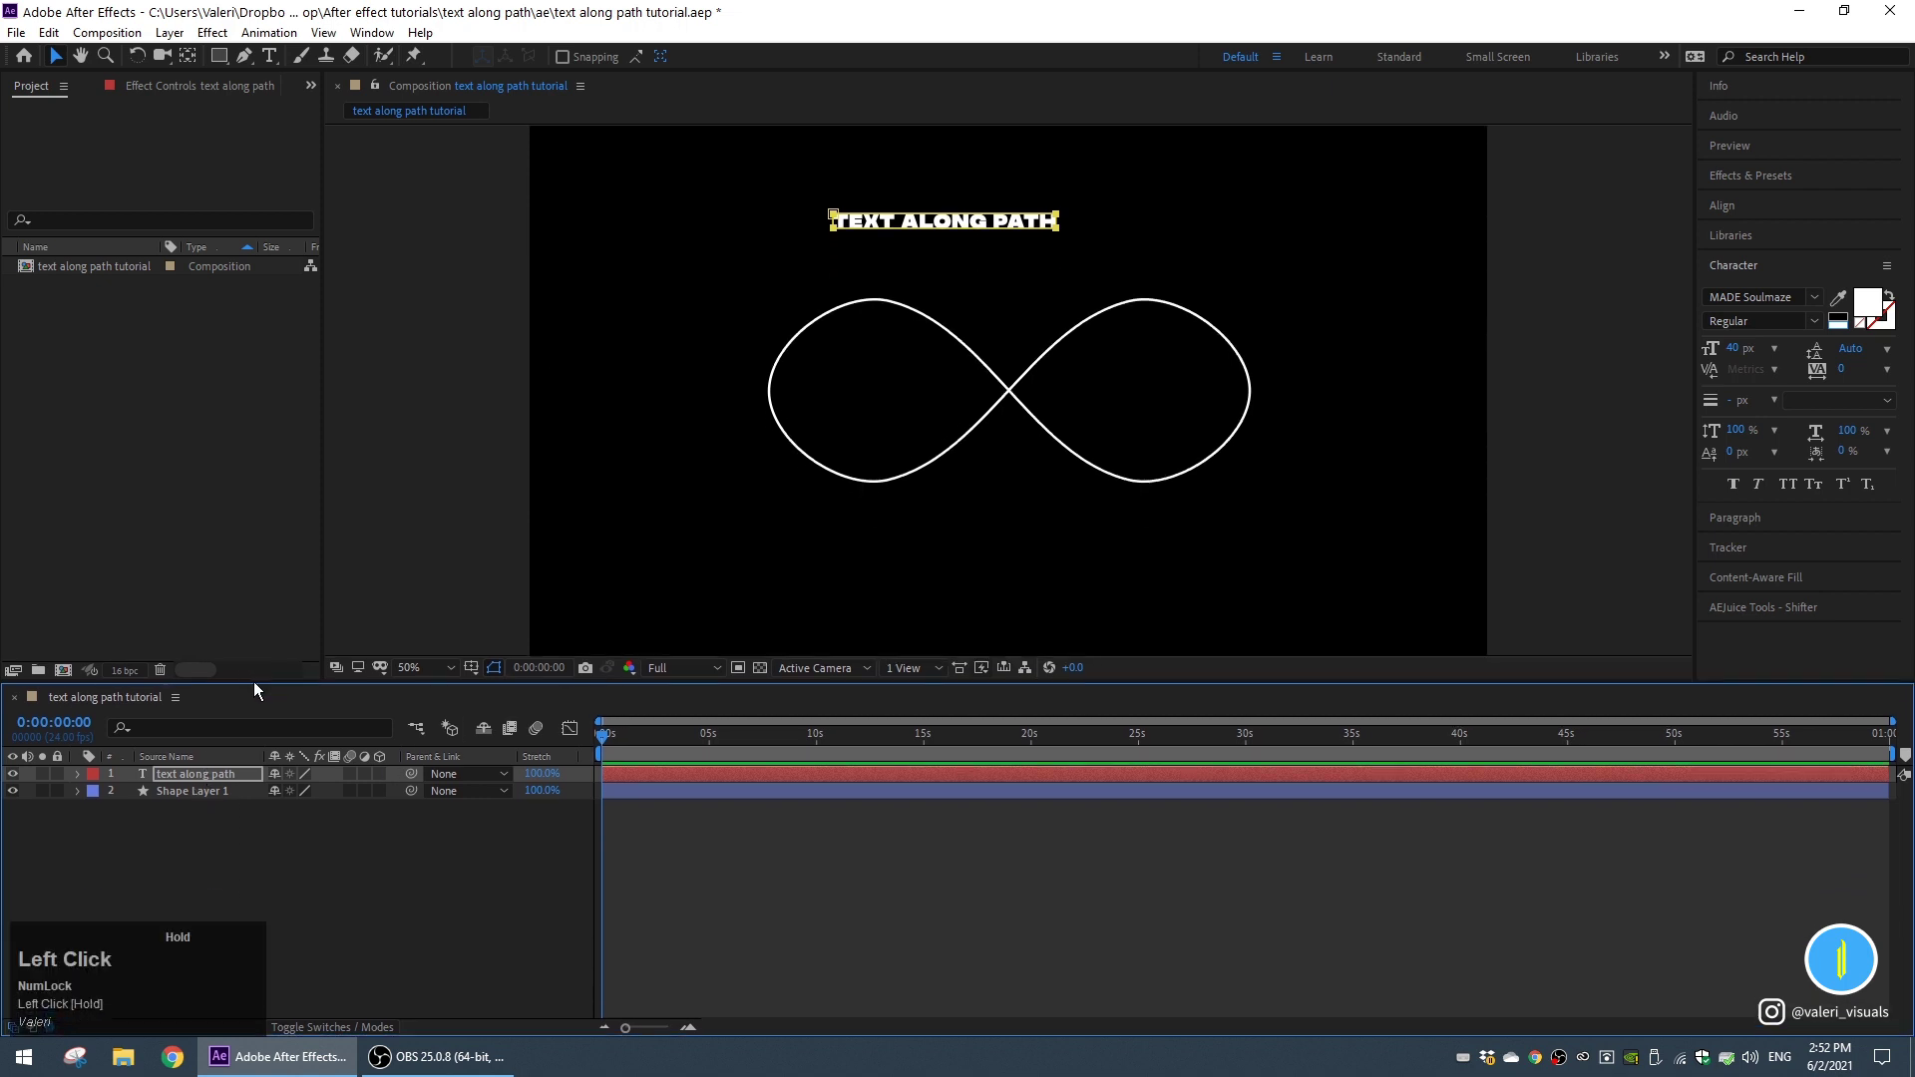
left_click(179, 791)
left_click(78, 789)
left_click(97, 809)
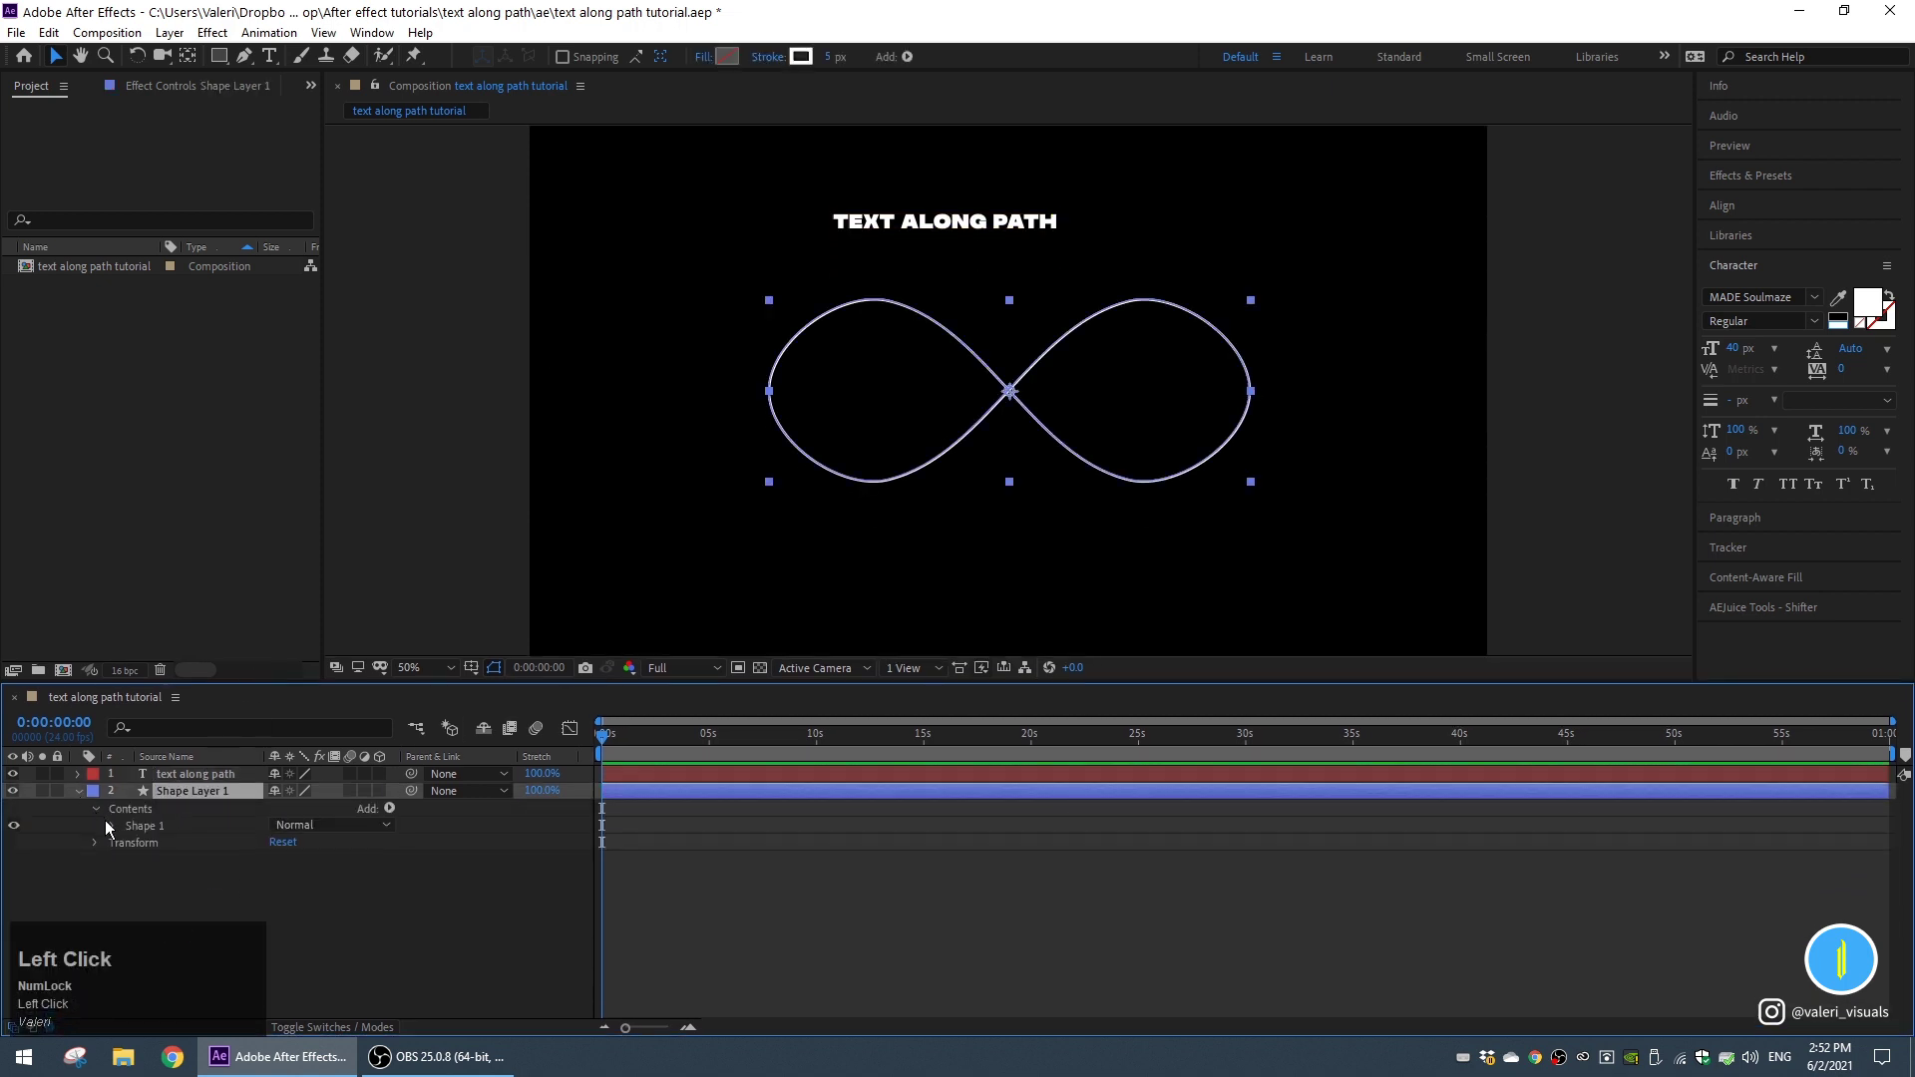
left_click(110, 826)
left_click(128, 844)
left_click(187, 860)
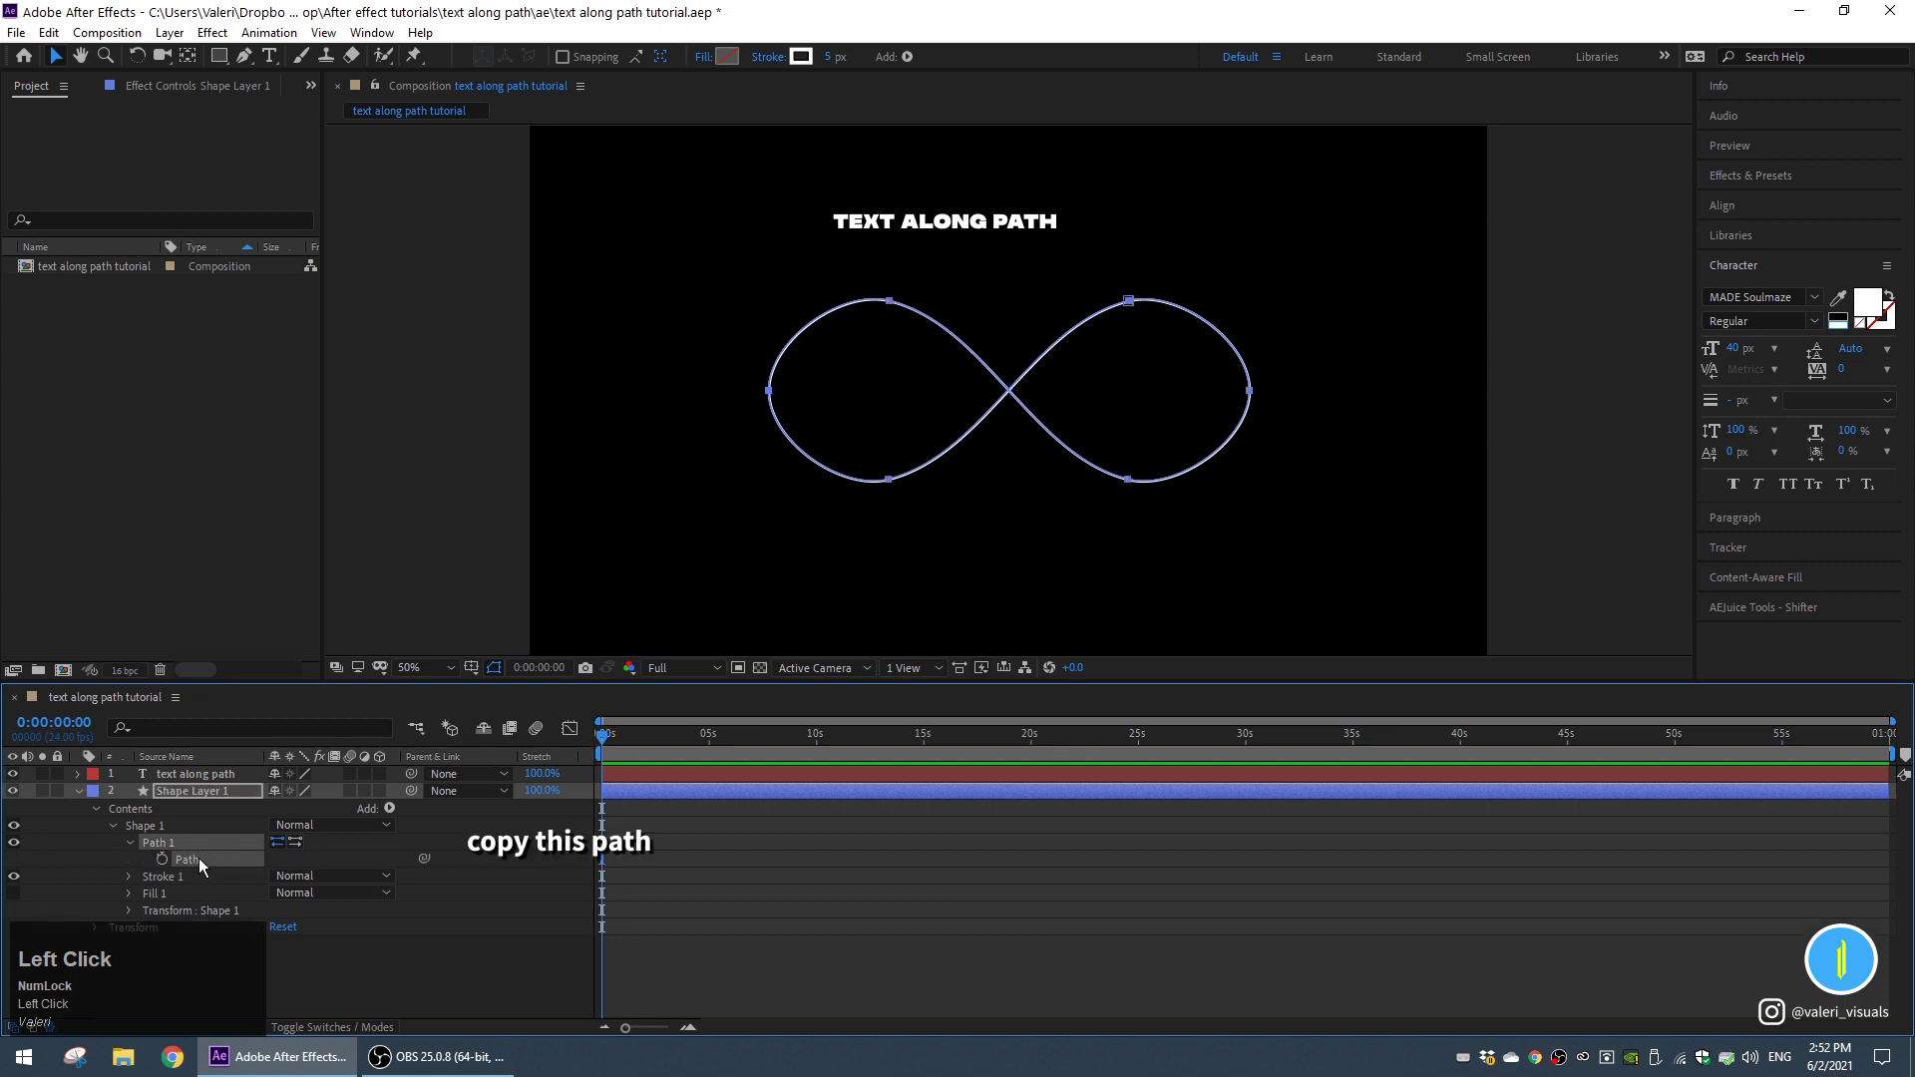
key("ctrl+c")
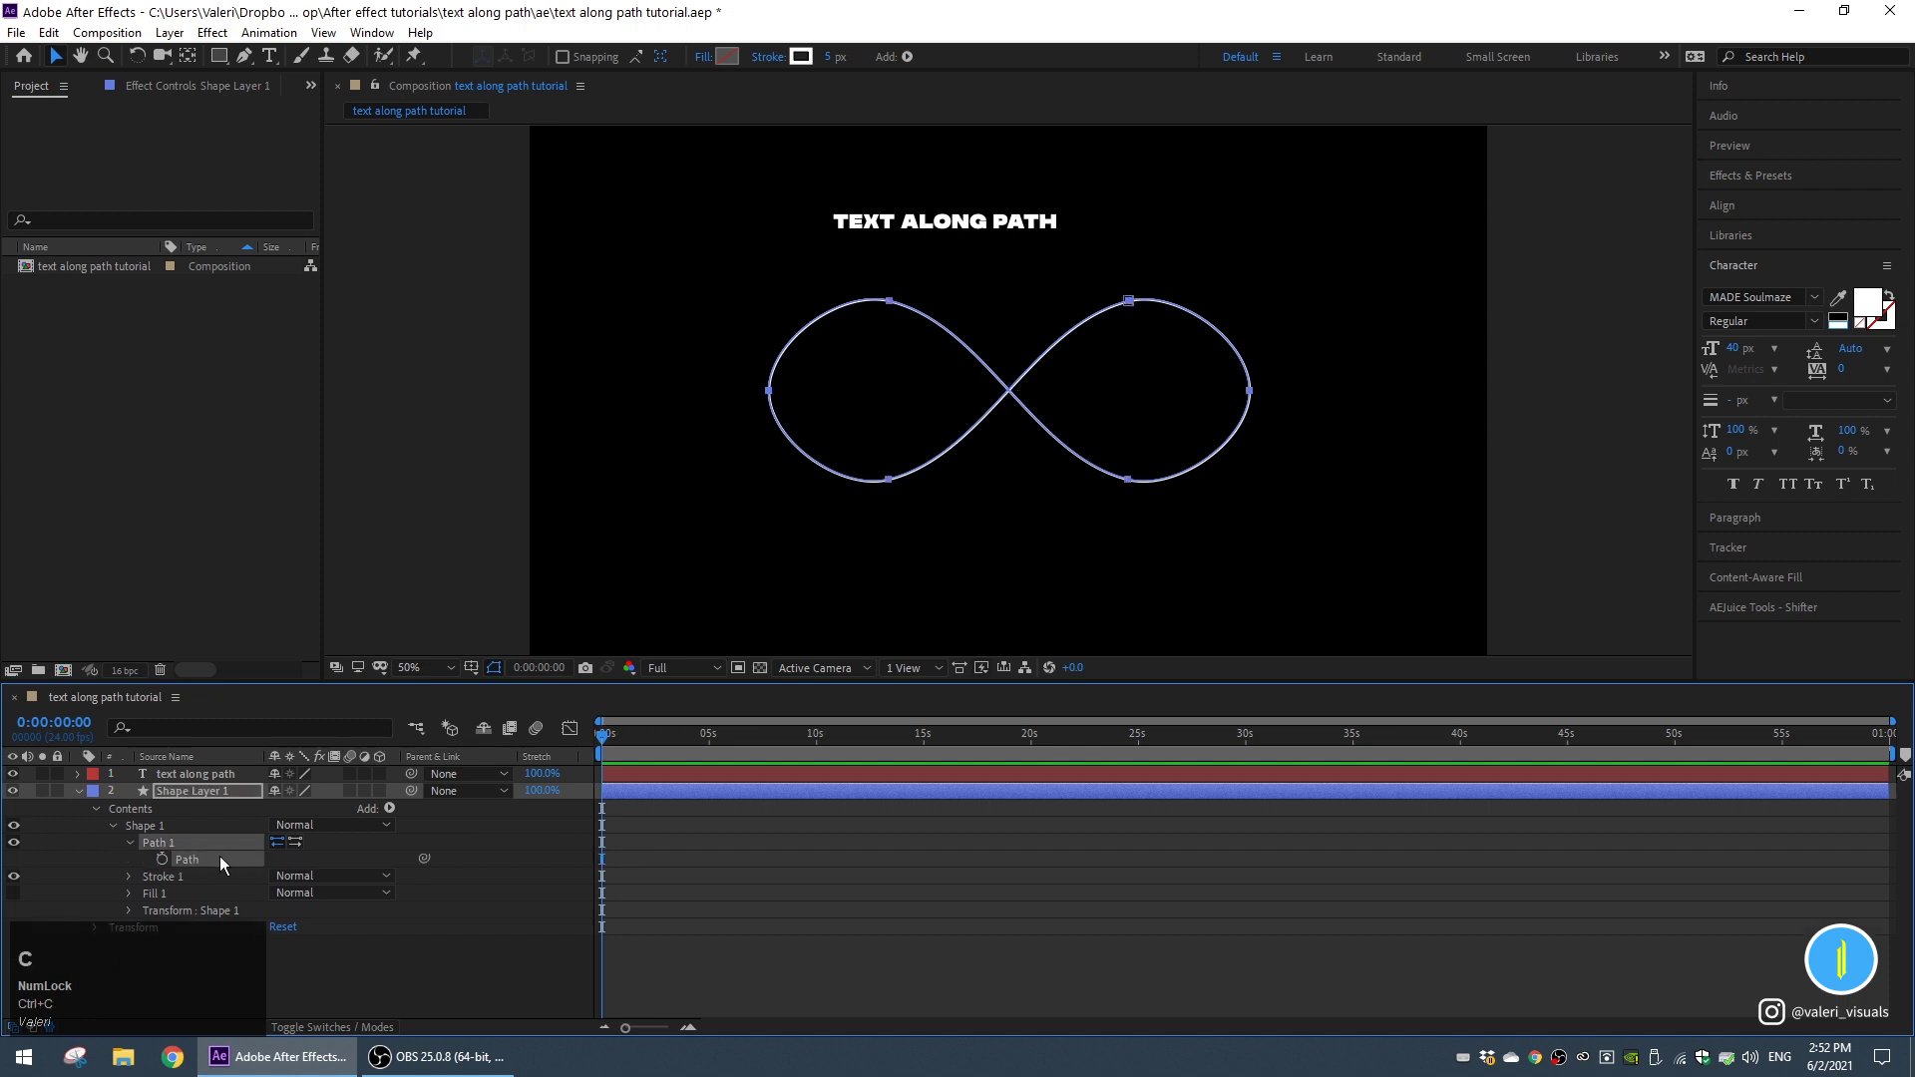
left_click(78, 790)
left_click(13, 789)
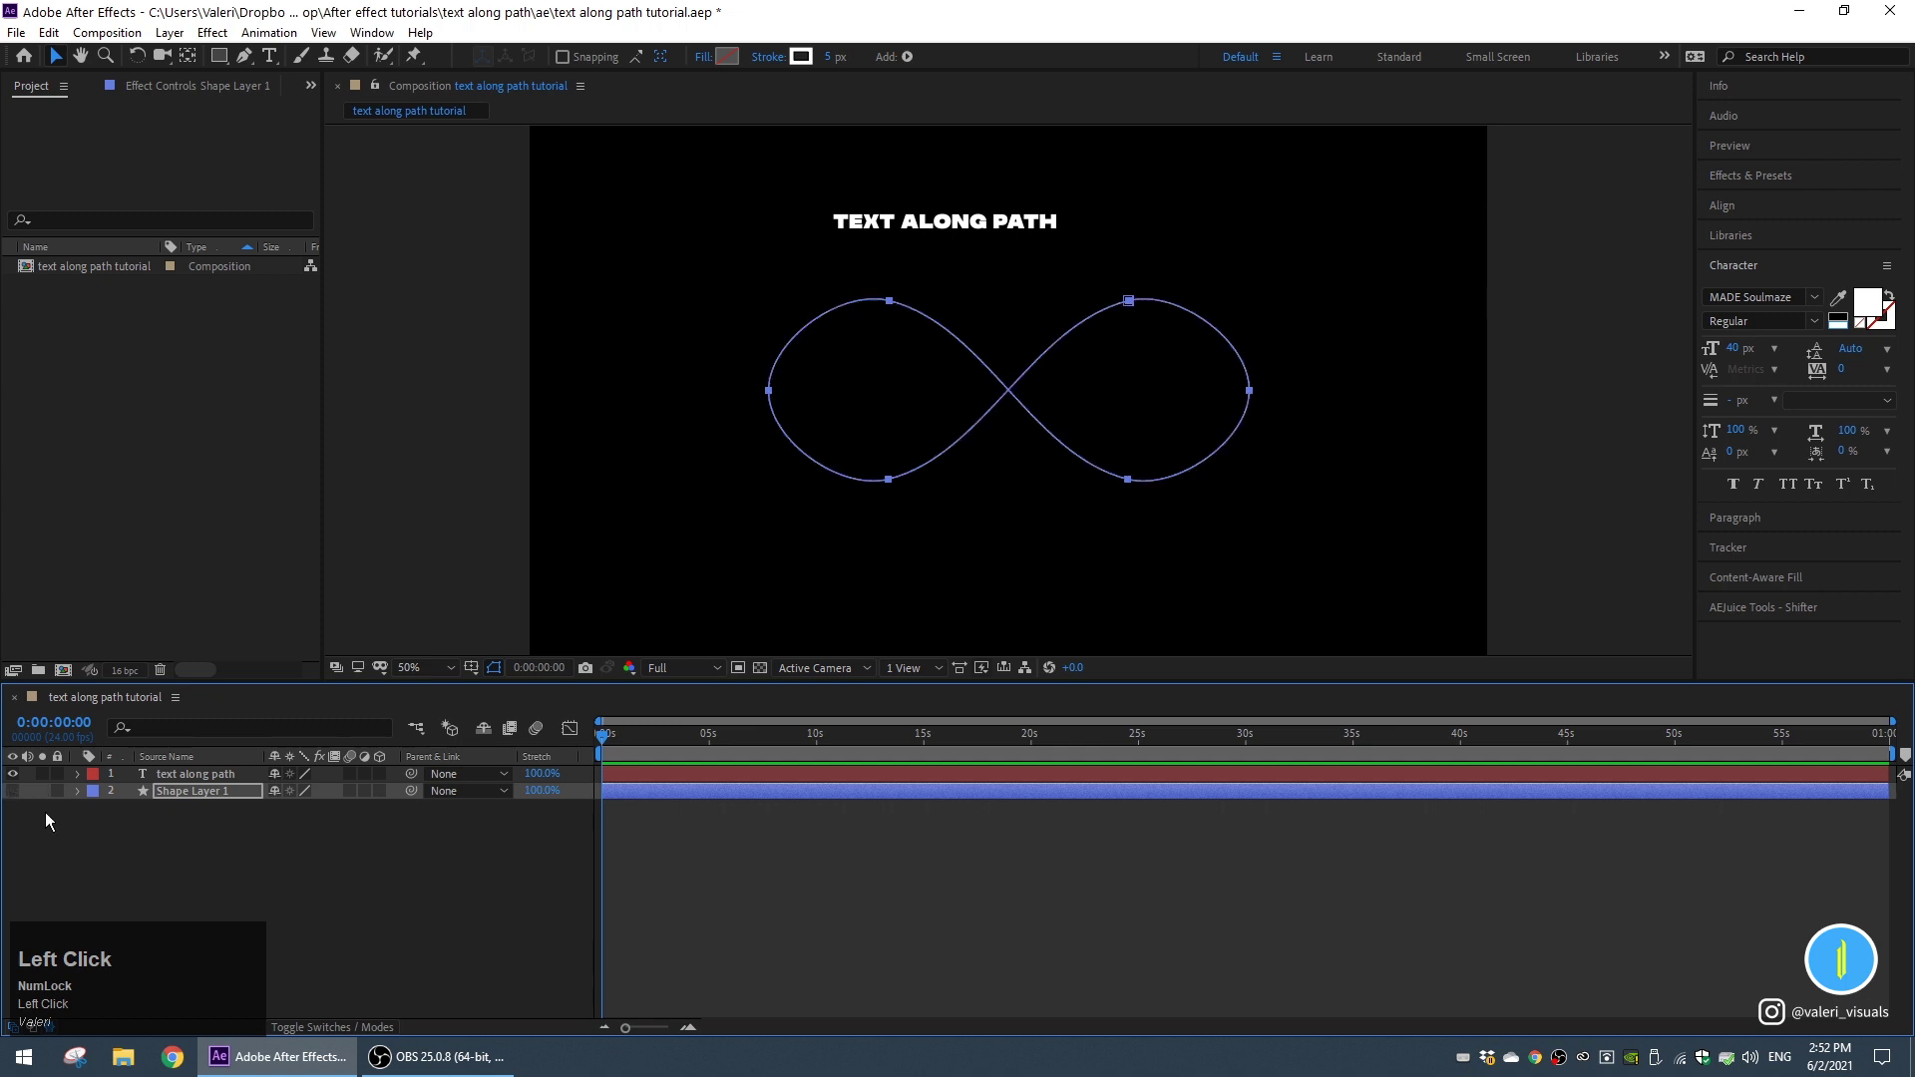
Paste the copied path into the Mask Path of Mask 1 on the text layer and delete Shape Layer 1.
left_click(169, 775)
left_click(77, 775)
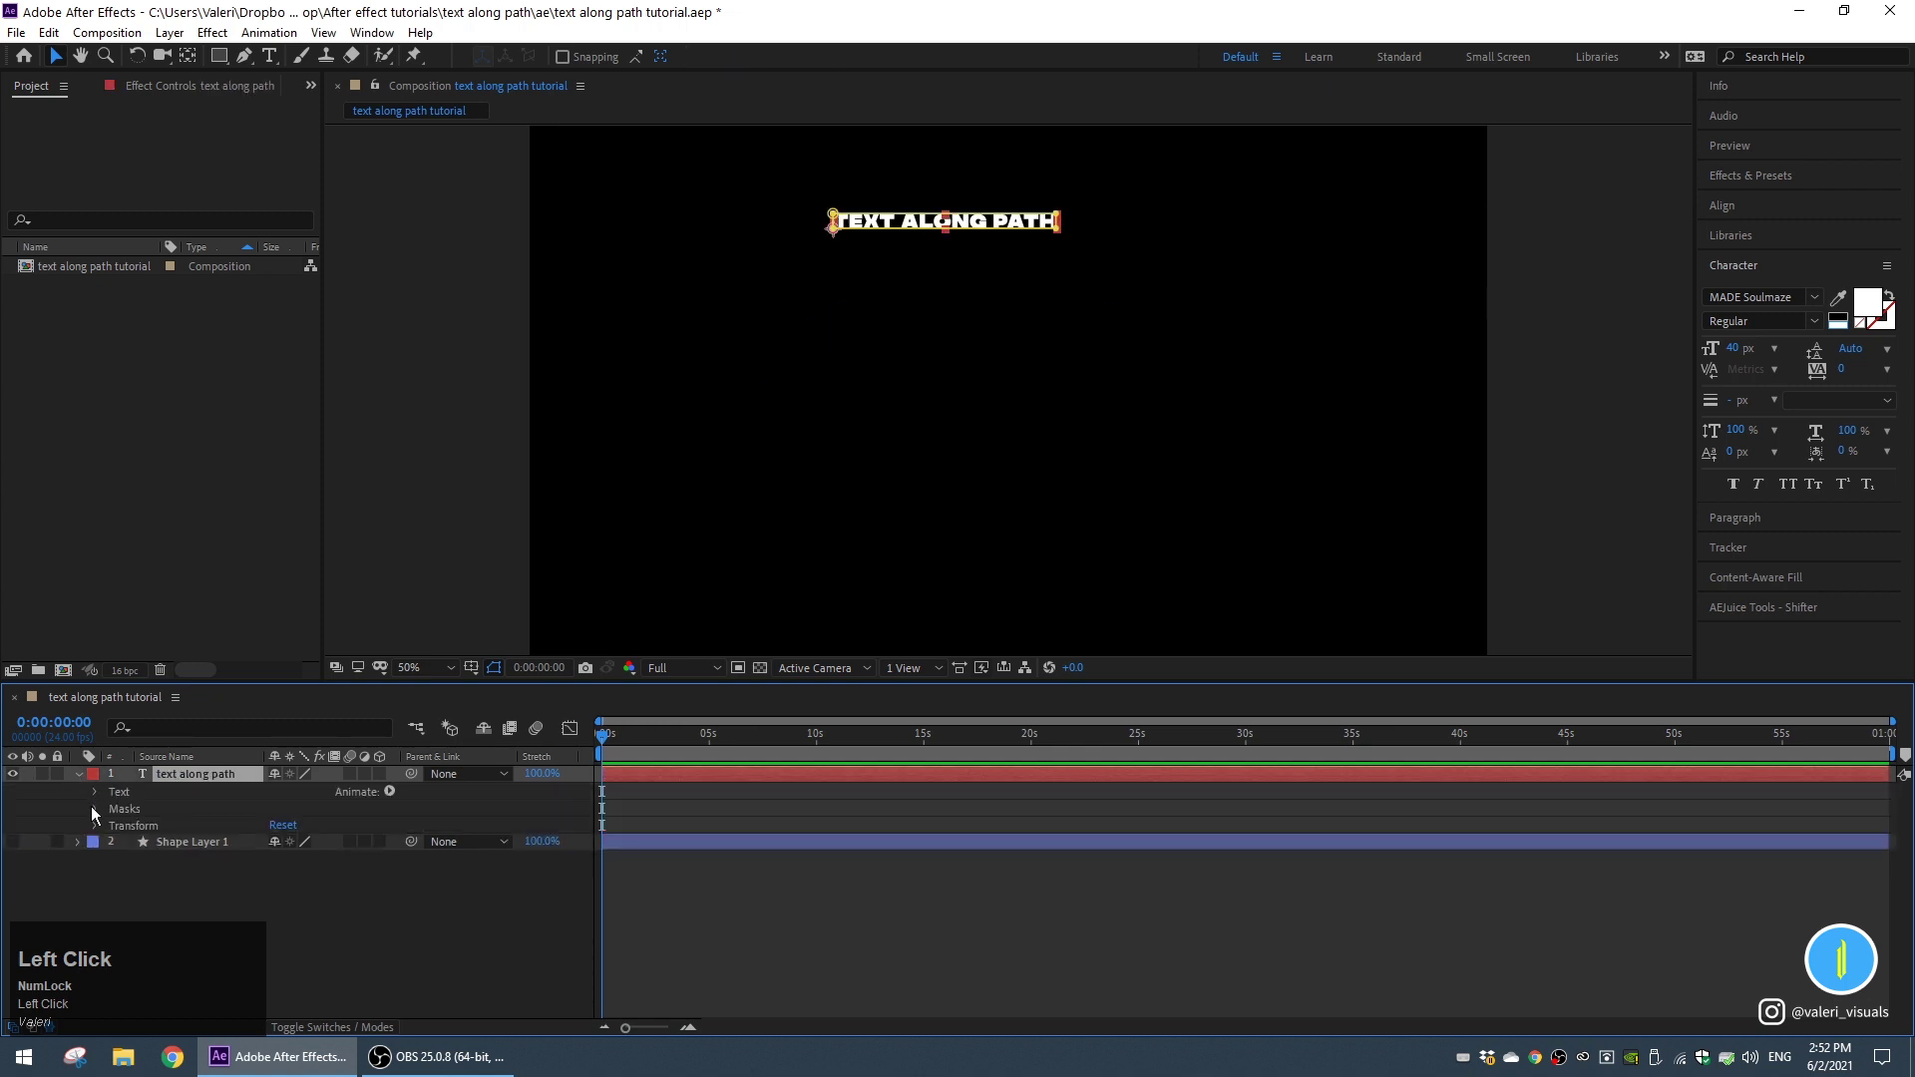
left_click(96, 809)
left_click(114, 826)
left_click(189, 844)
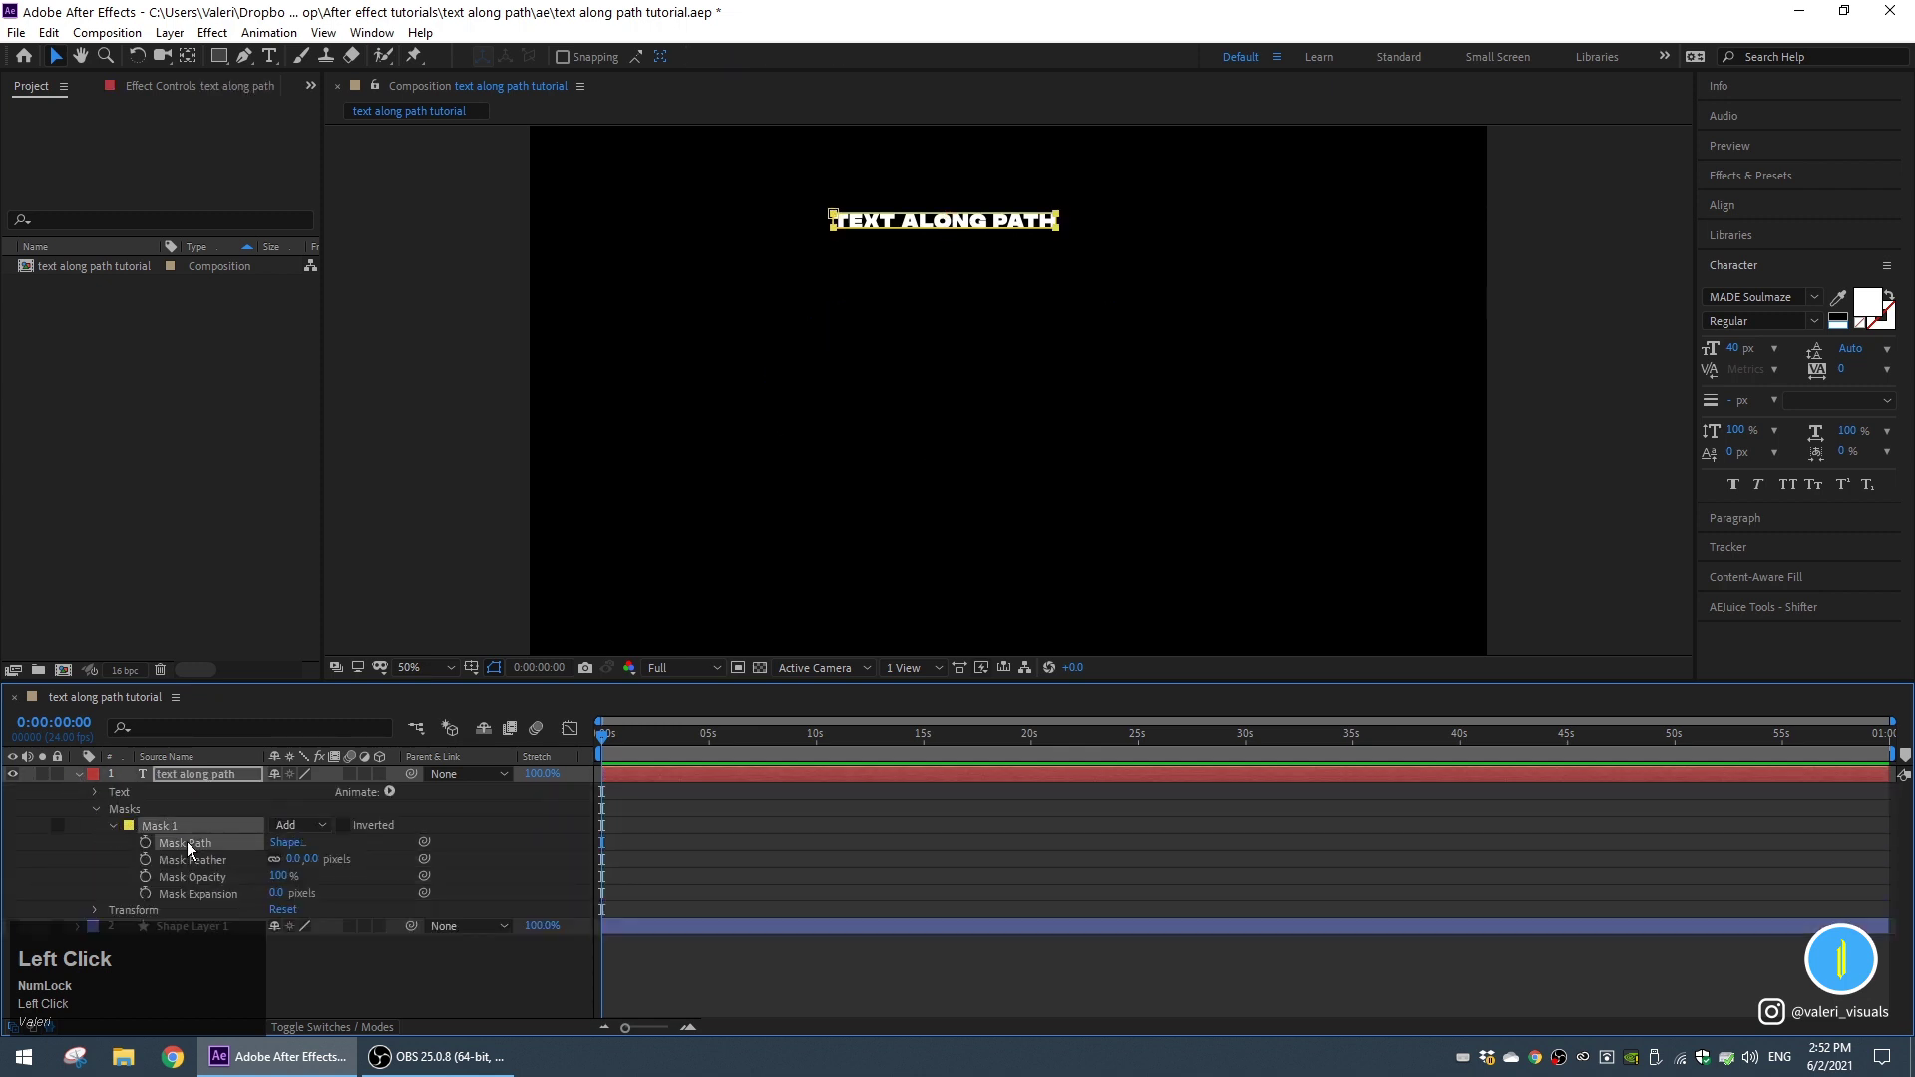
key("ctrl+v")
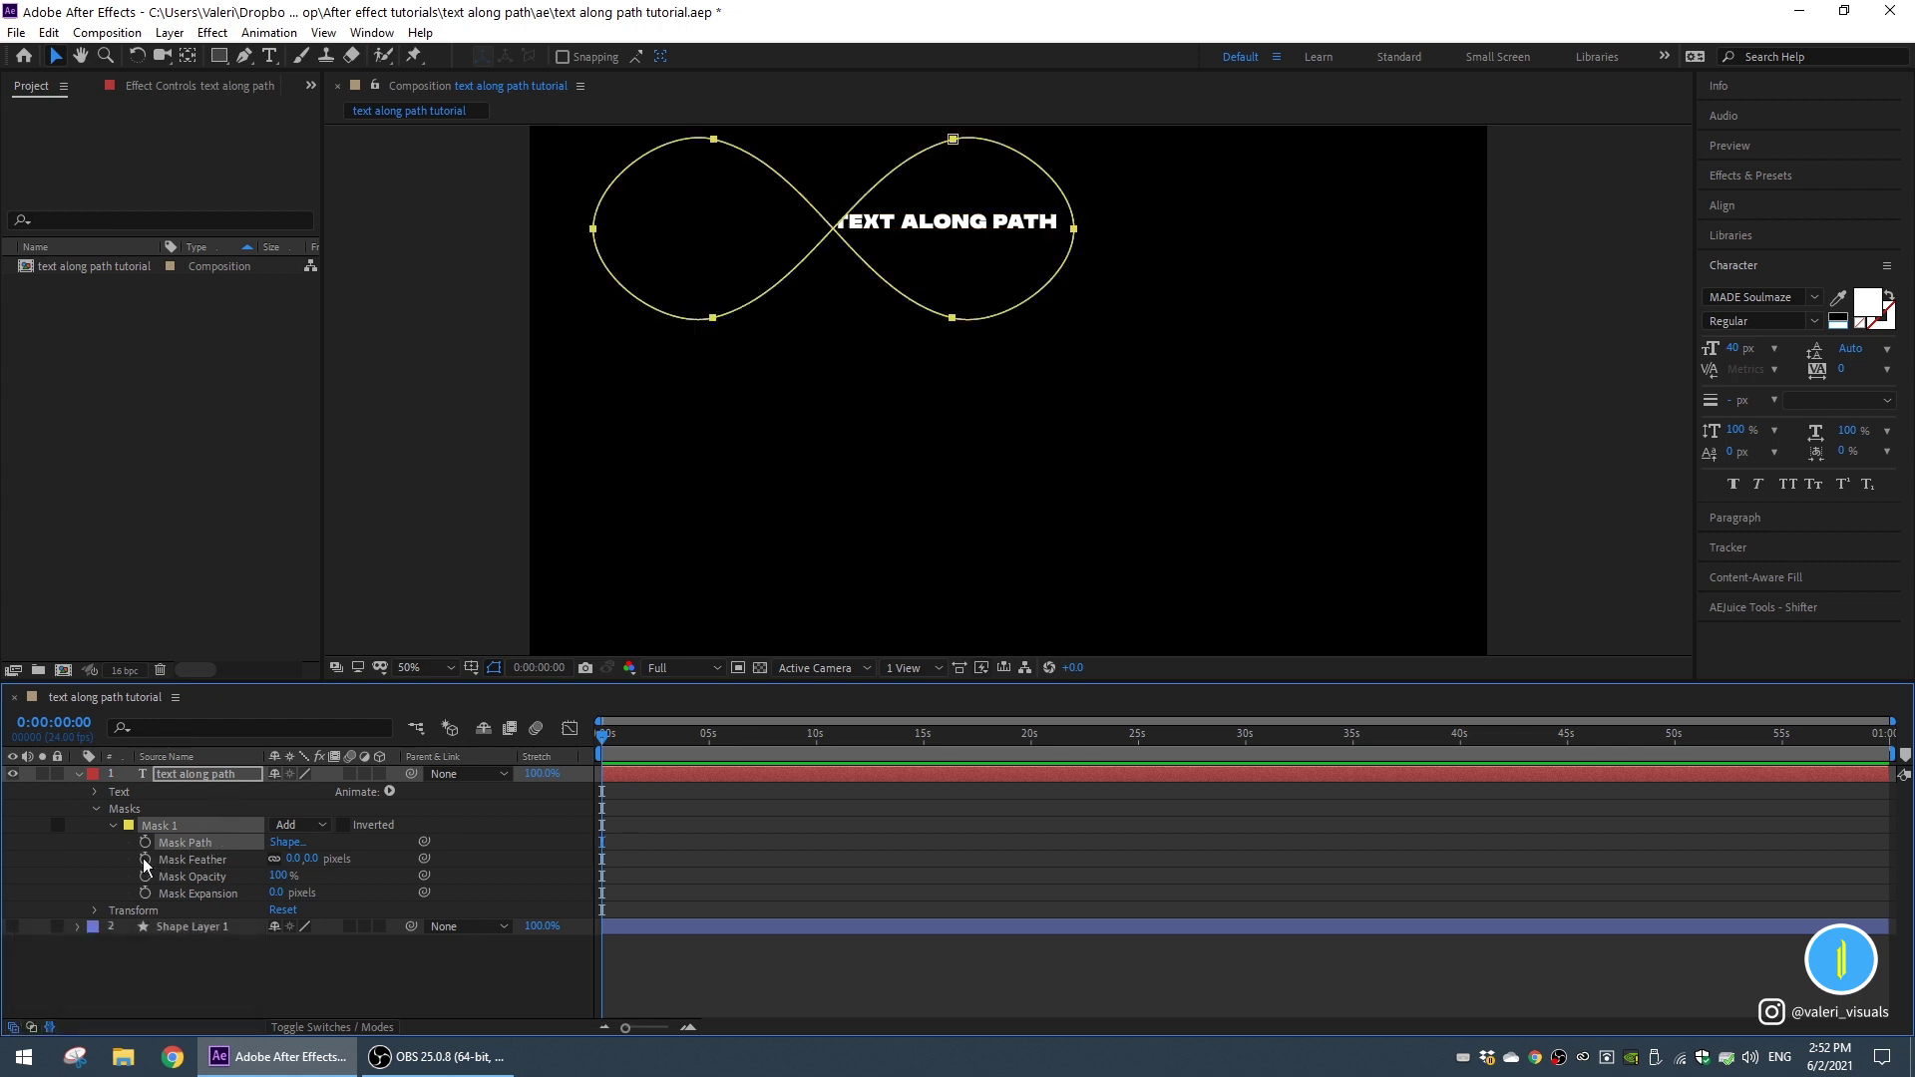
left_click(170, 926)
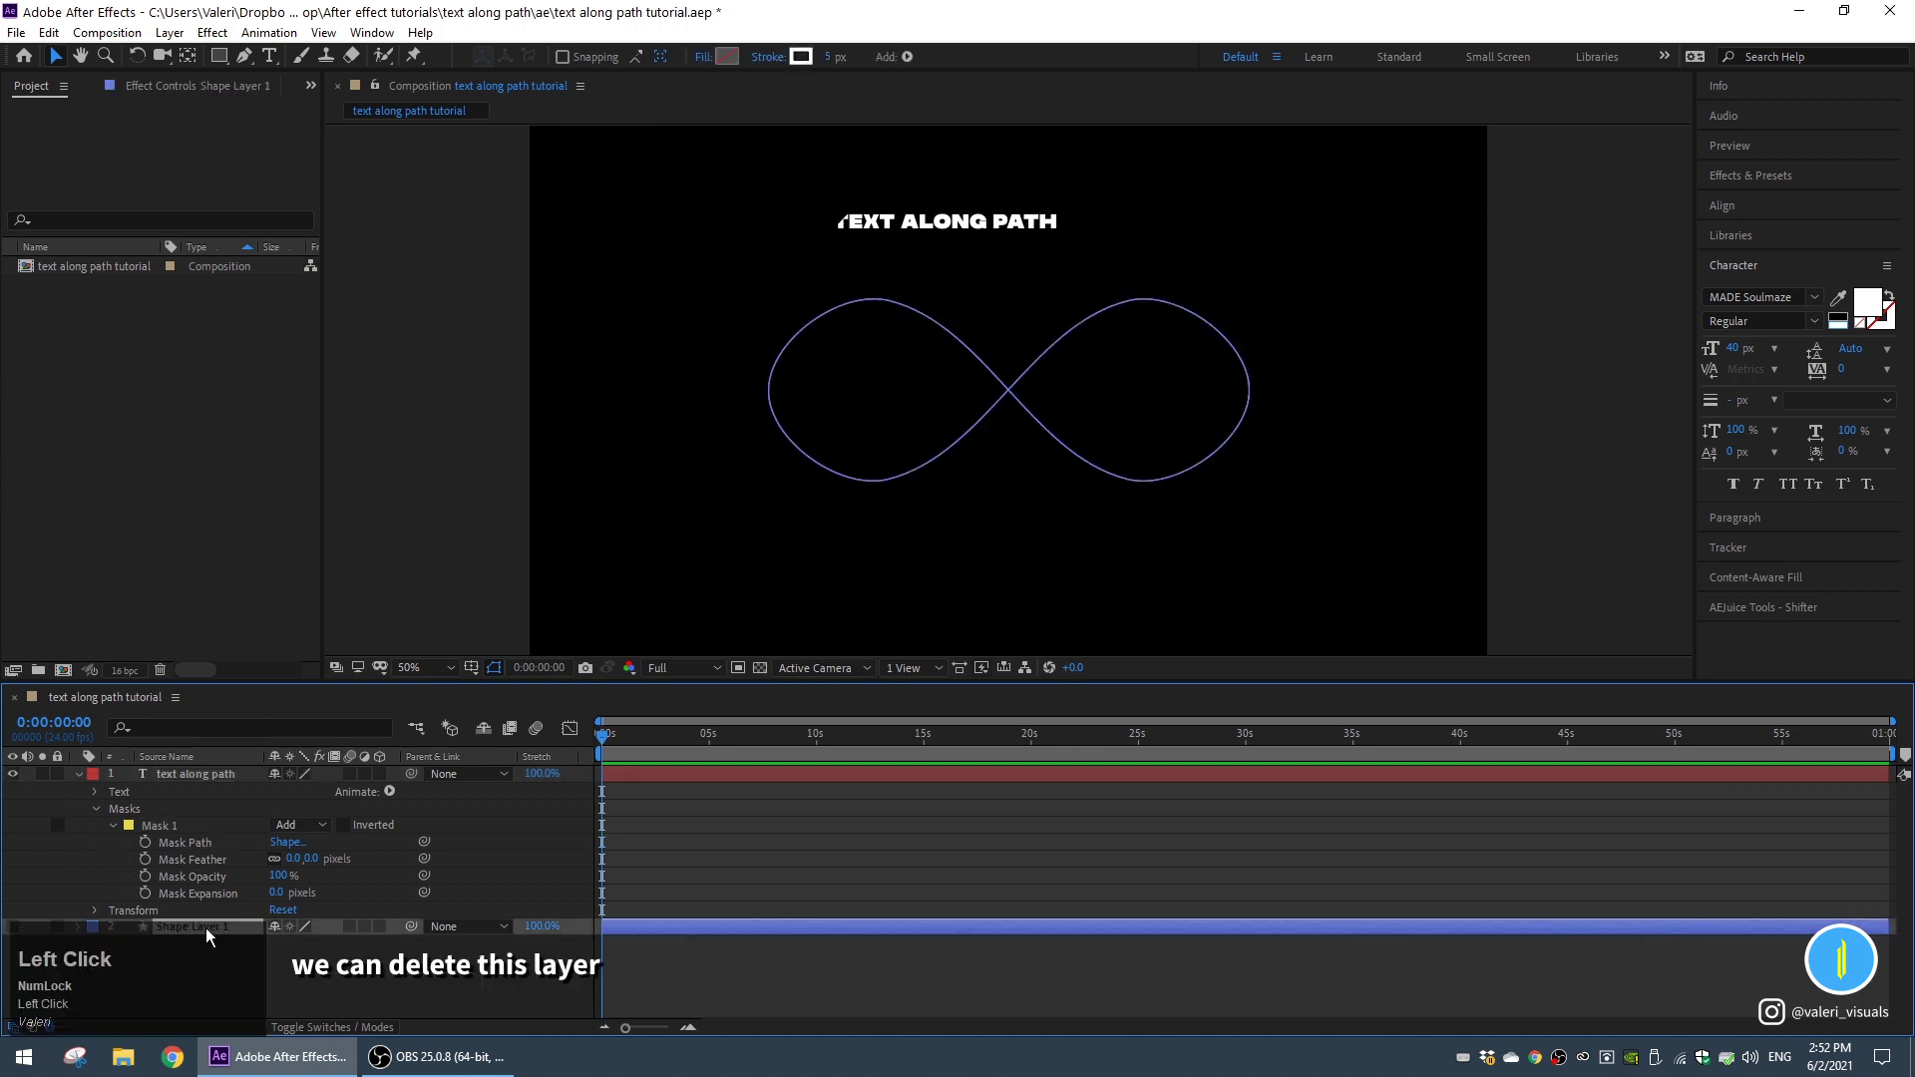
key("Delete")
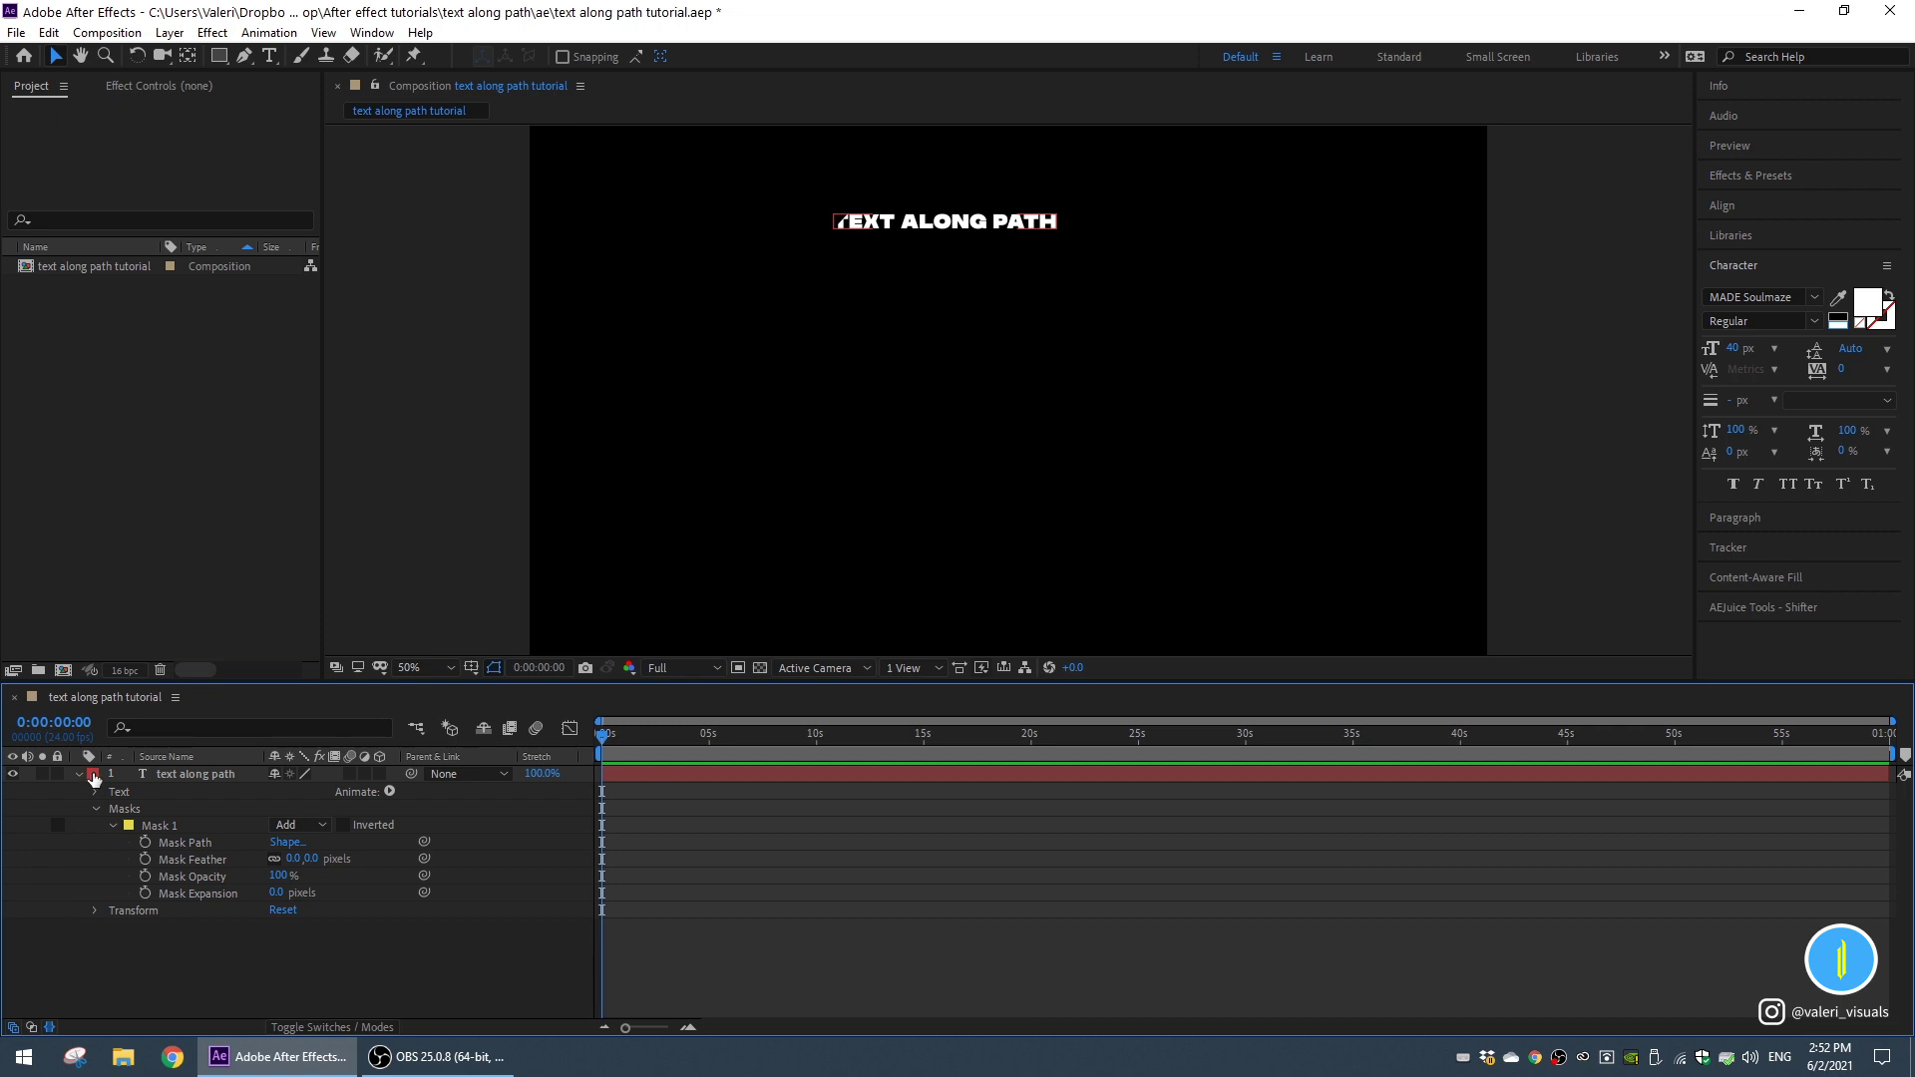
Set the Path option of the "text along path" layer to Mask 1.
left_click(154, 777)
left_click(95, 811)
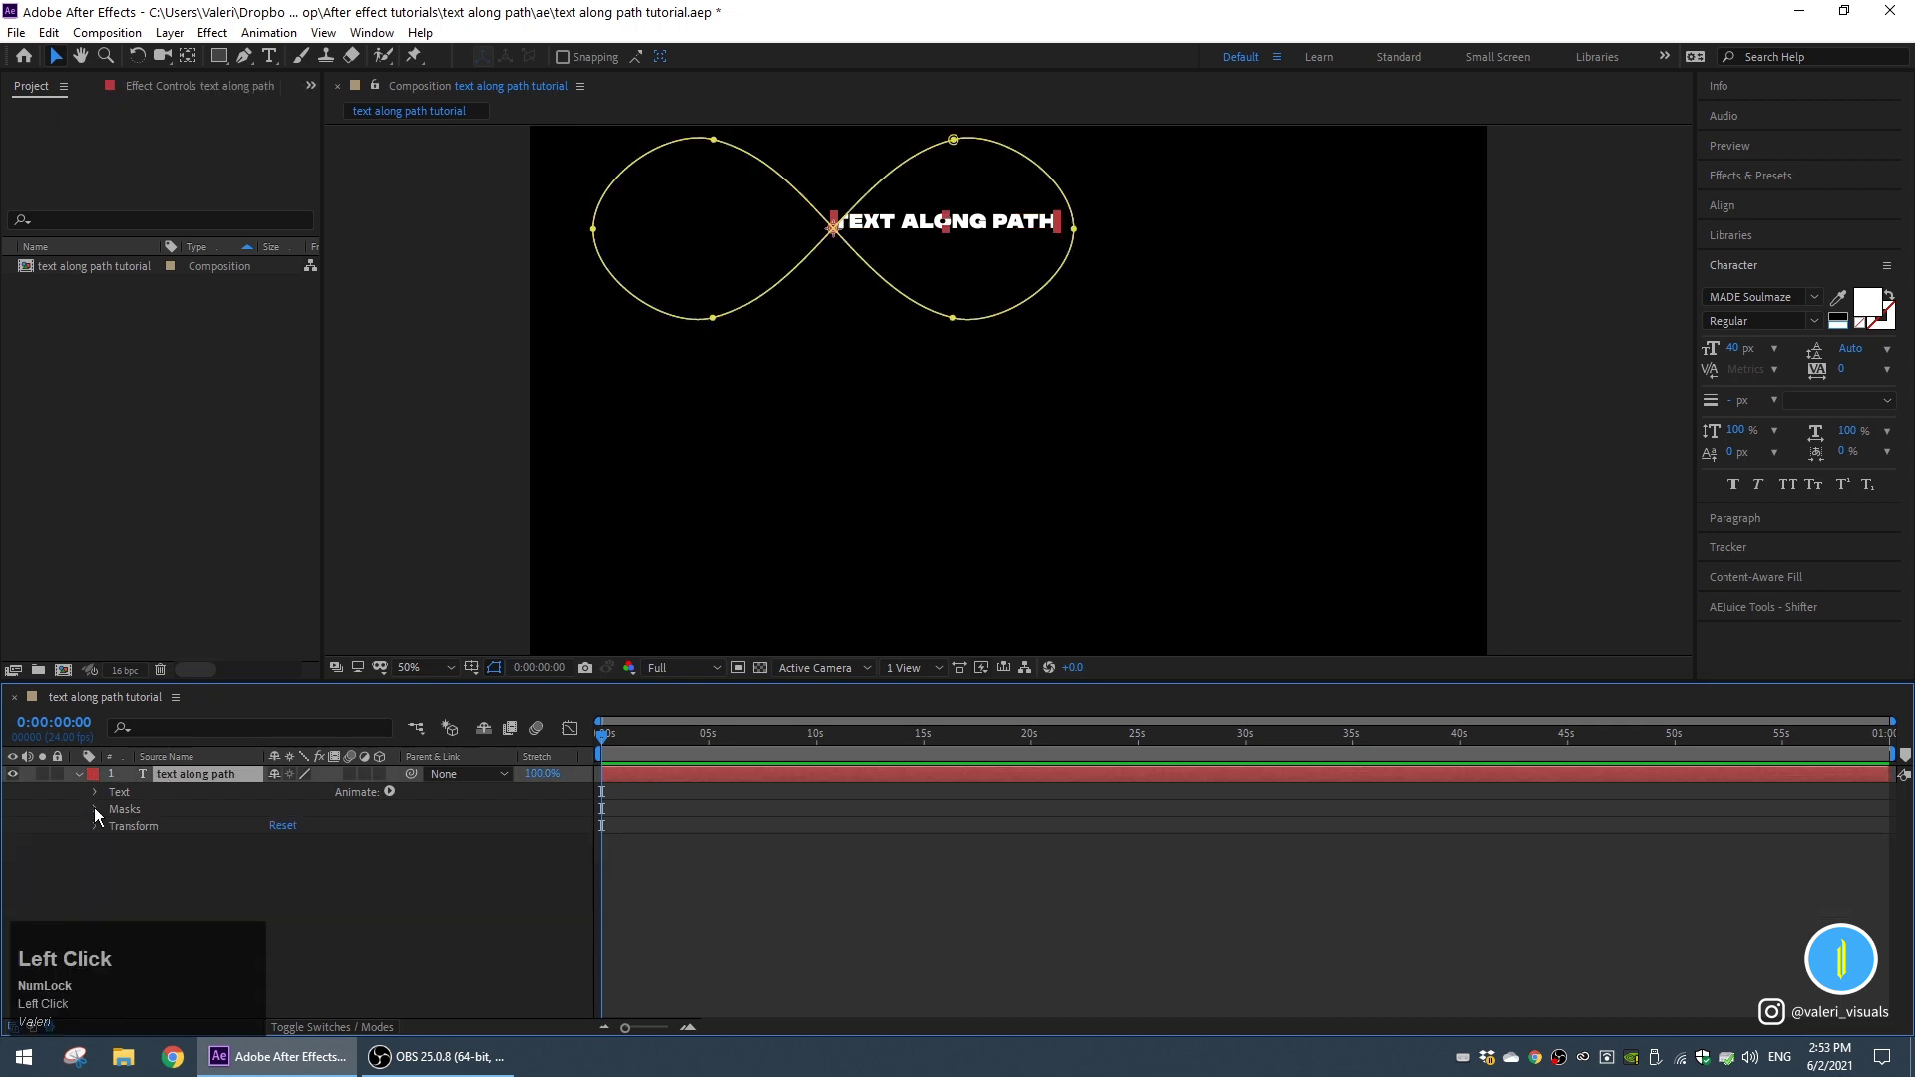
left_click(96, 792)
left_click(113, 827)
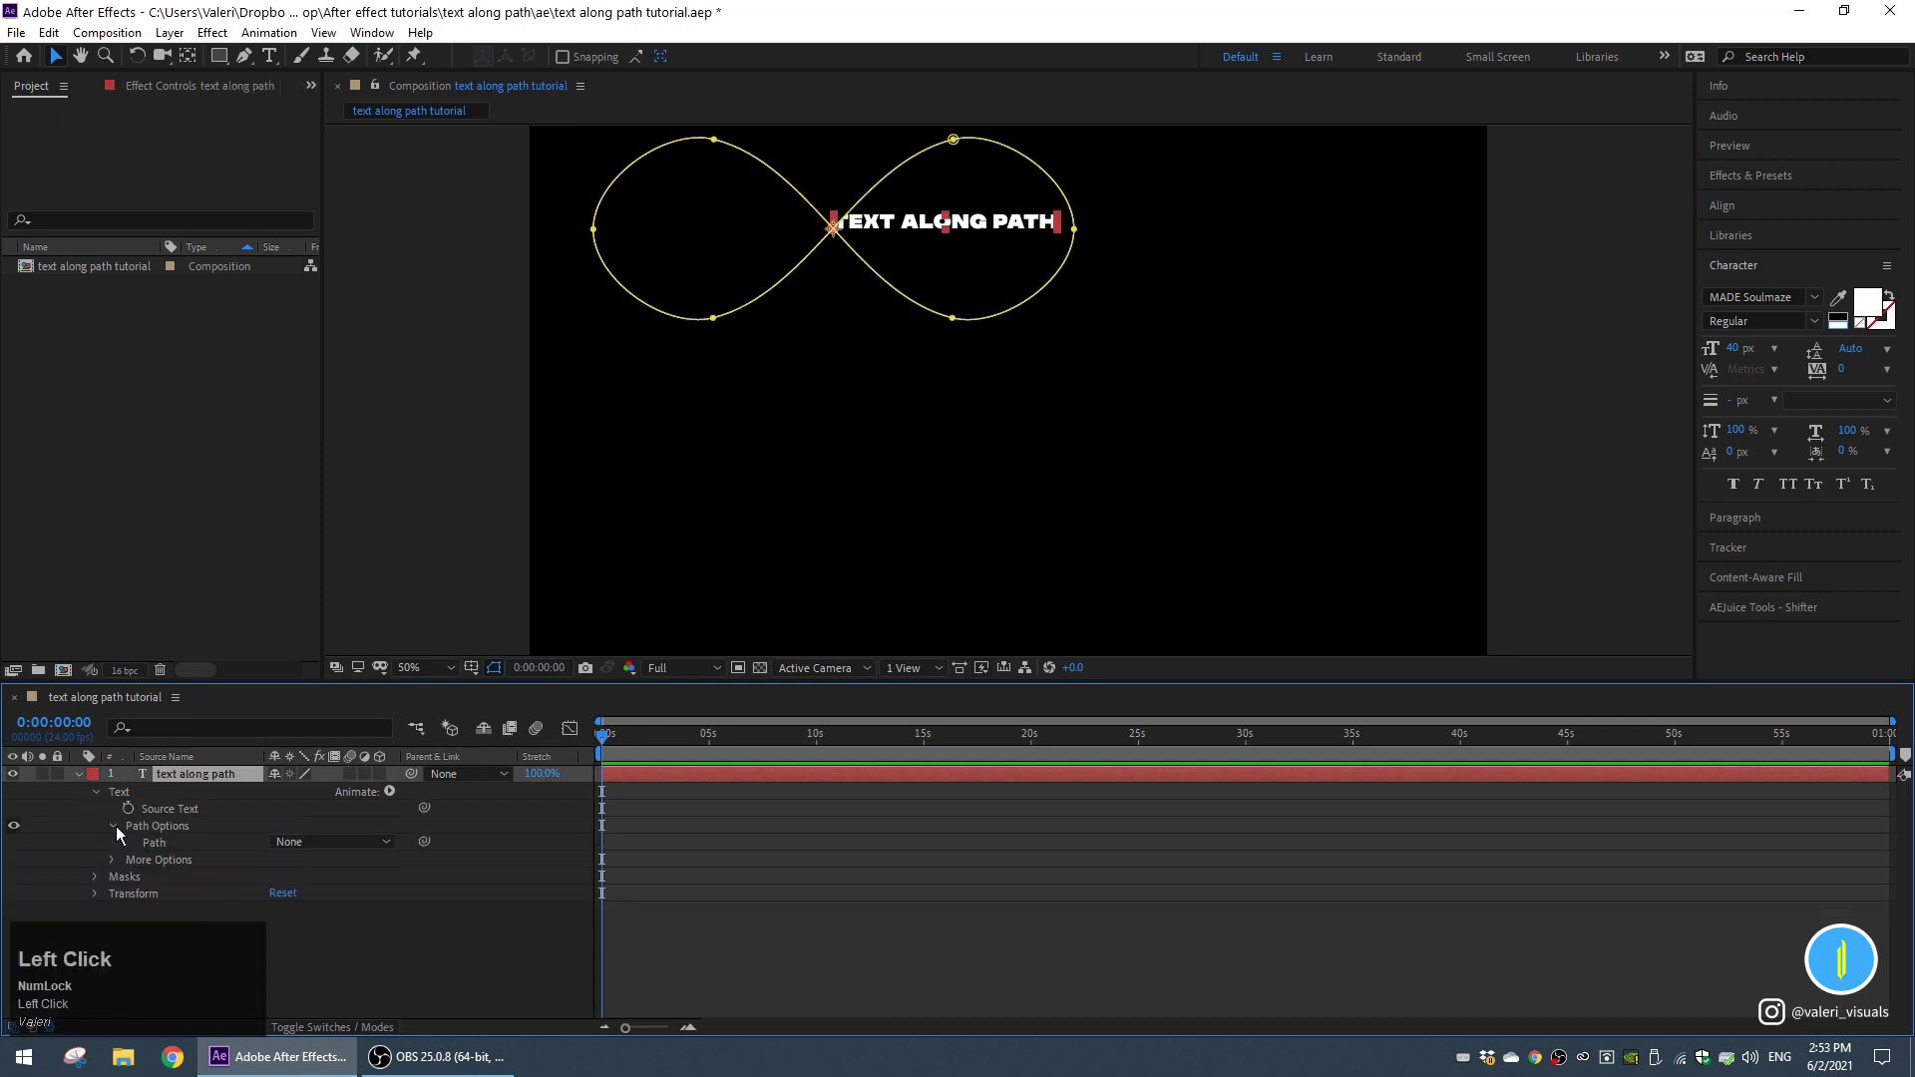
left_click(299, 842)
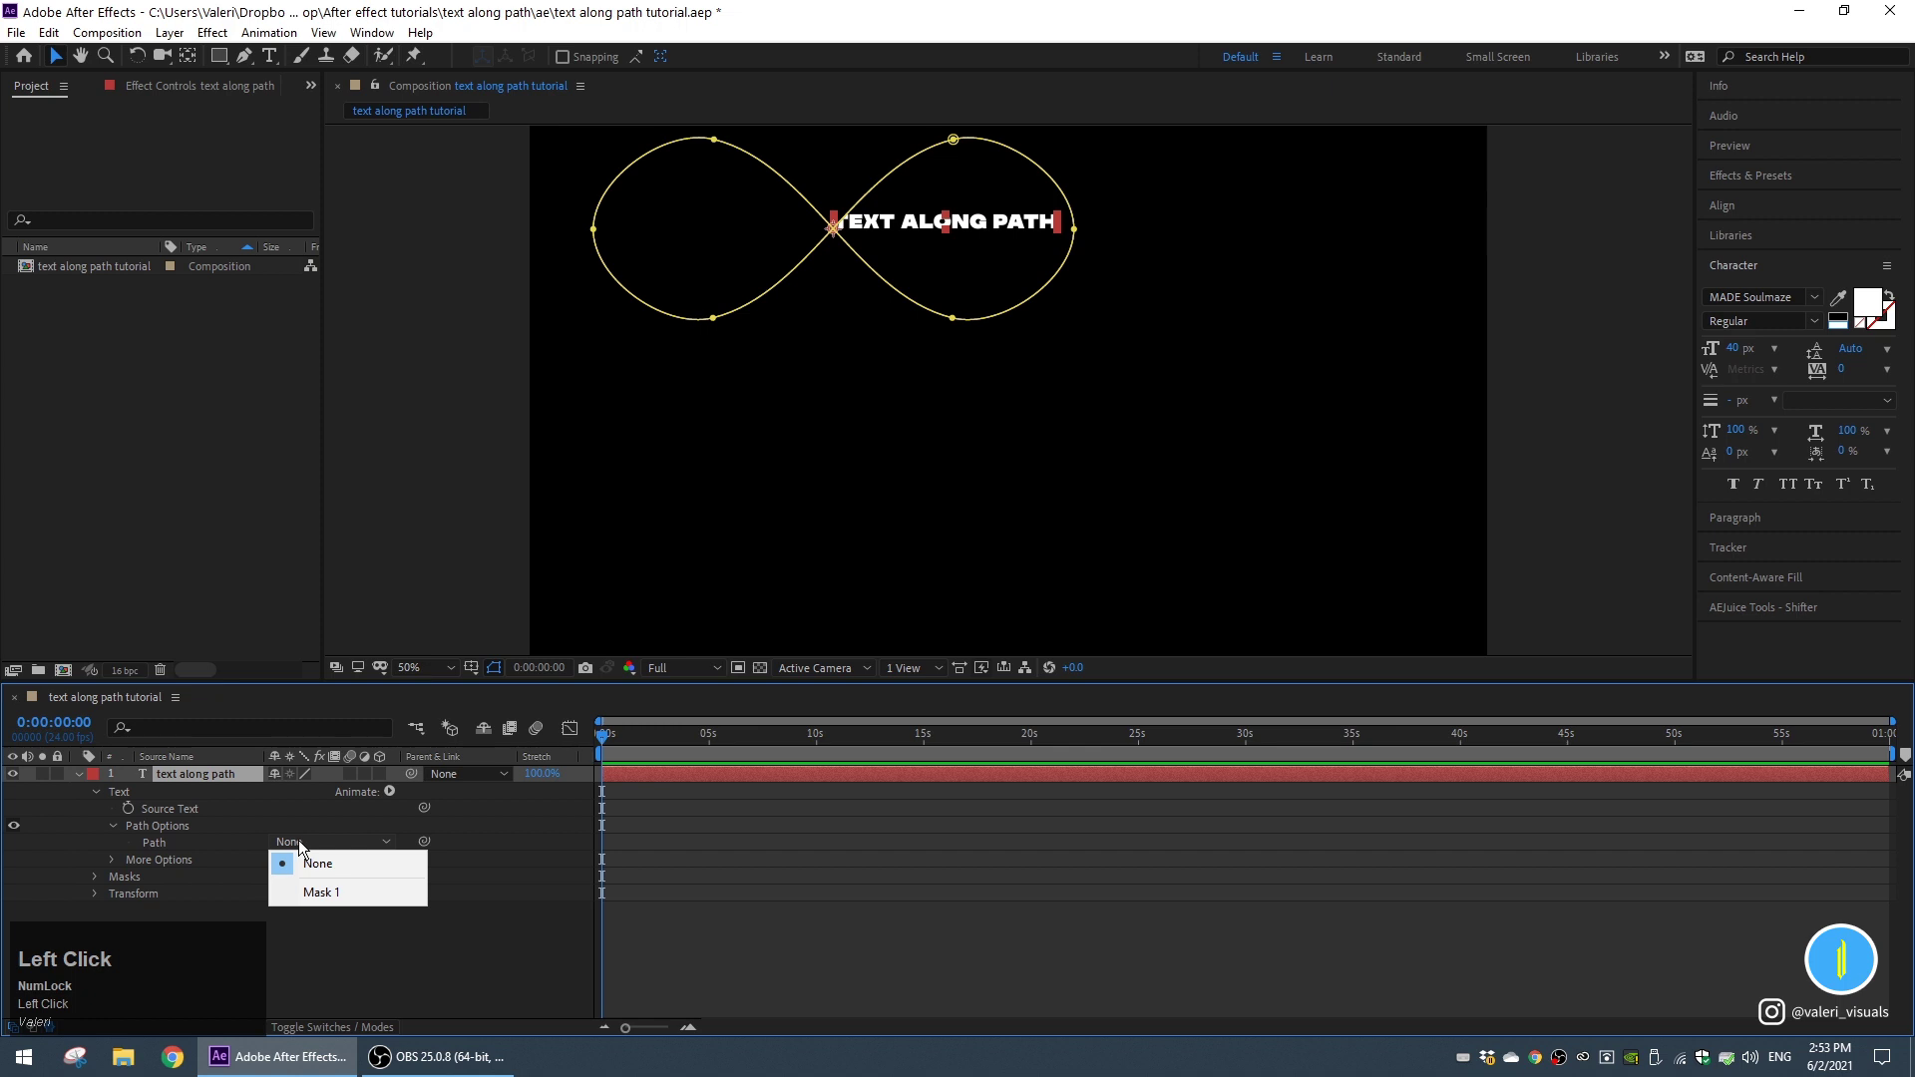
left_click(320, 893)
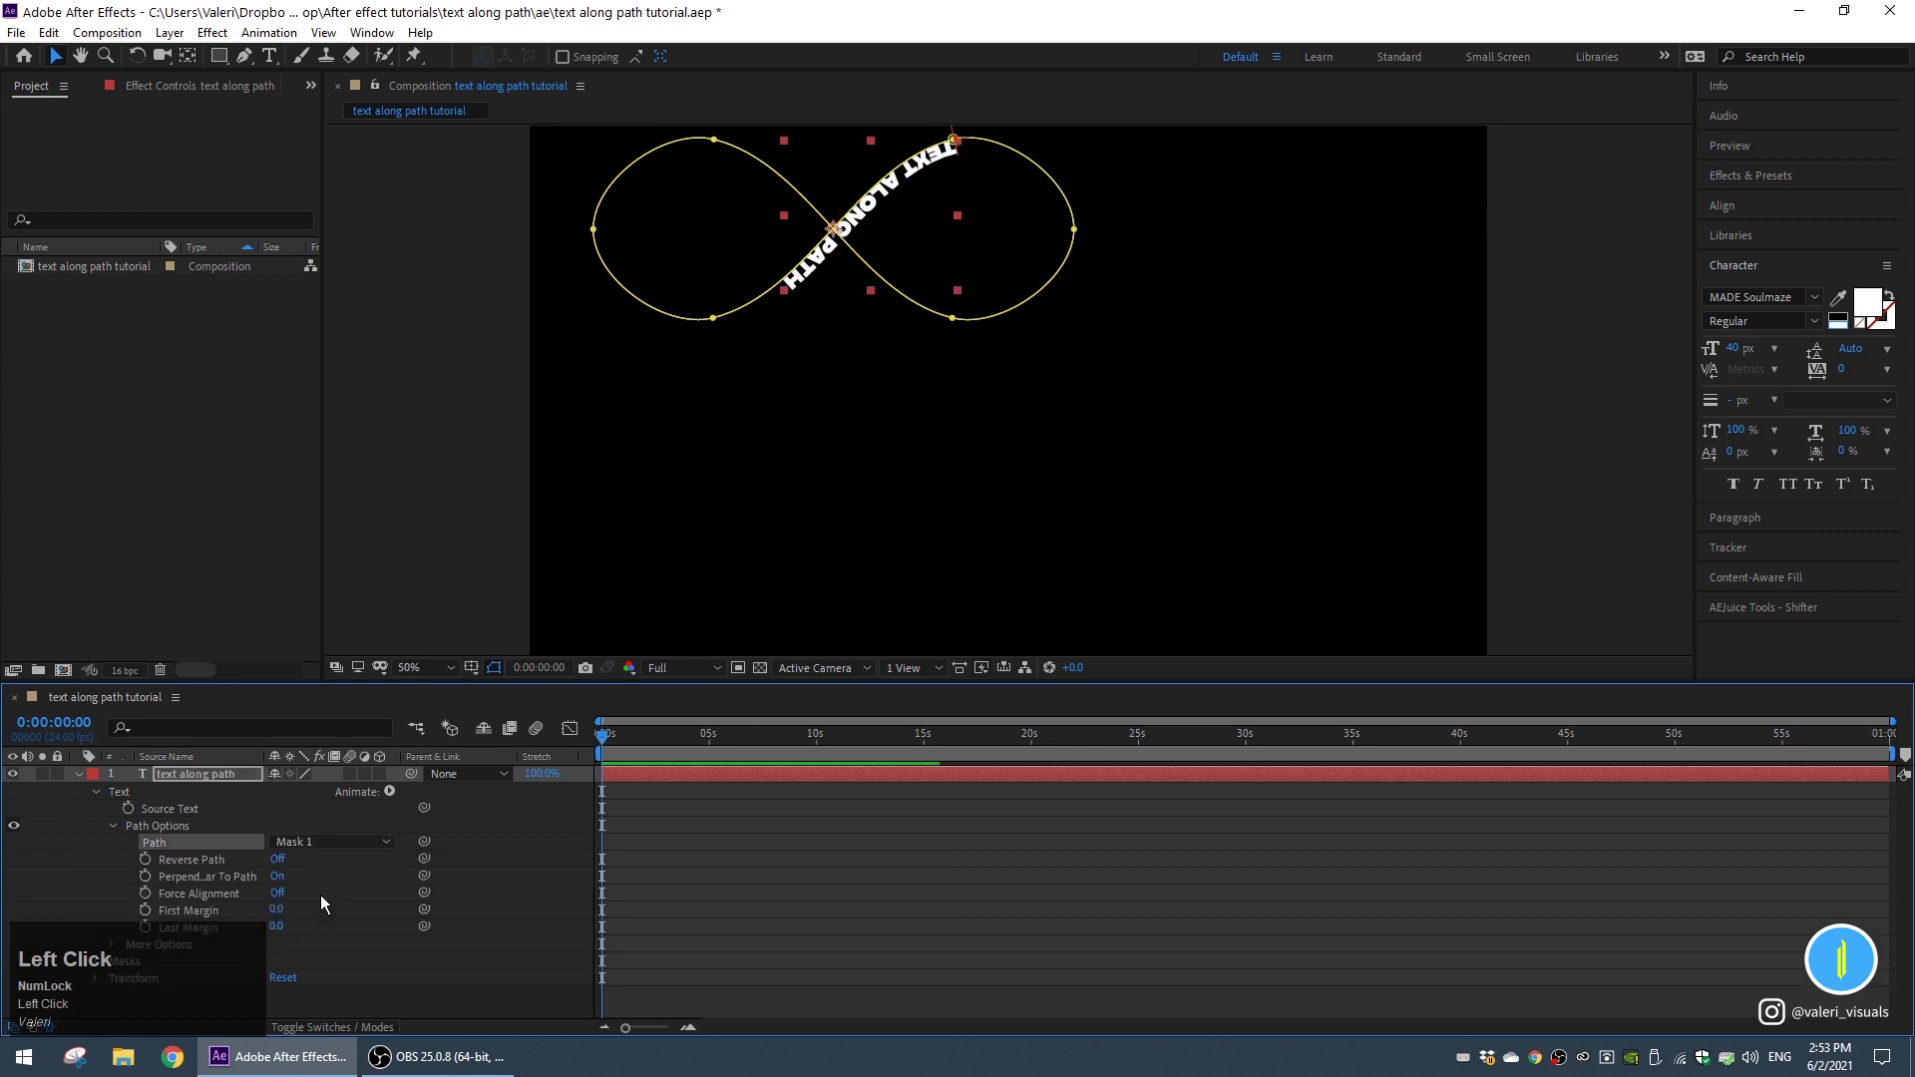
Align the text layer horizontally and vertically to the centre of the composition.
left_click(189, 772)
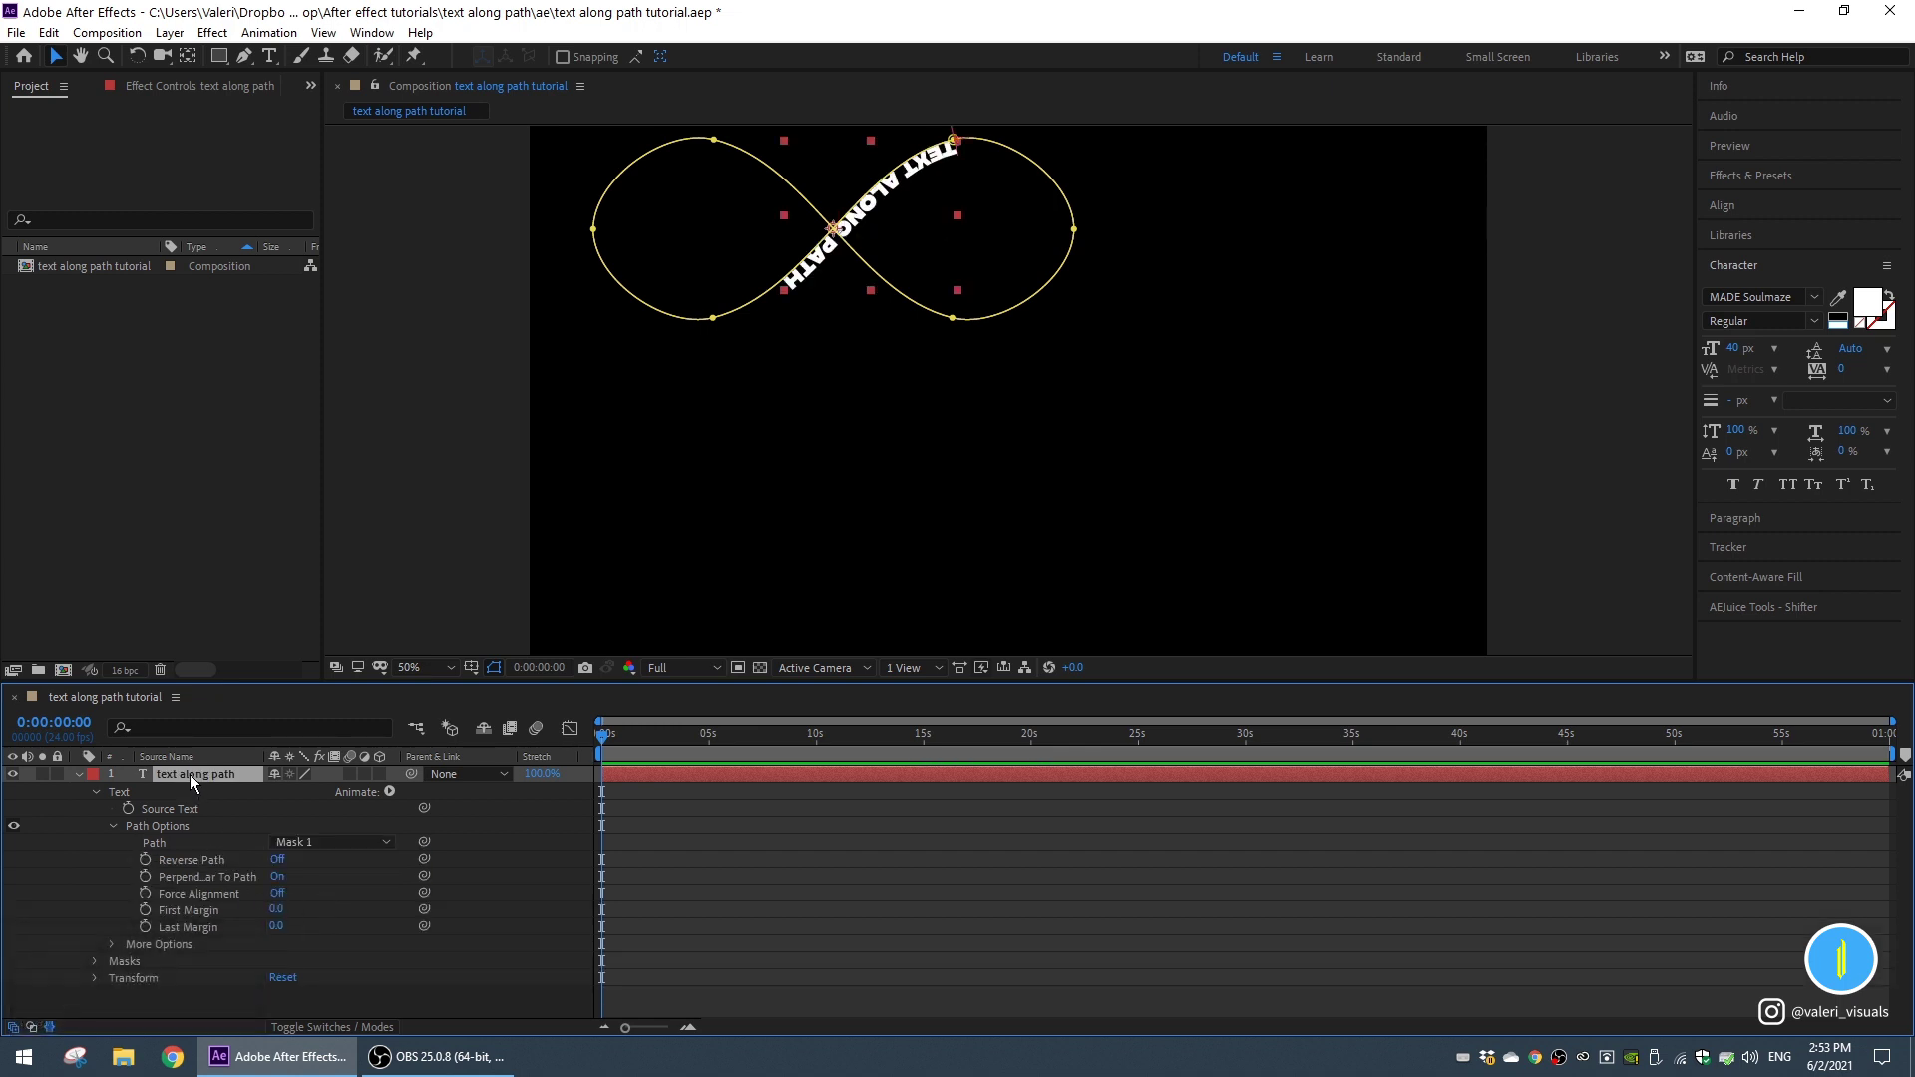
left_click(1724, 210)
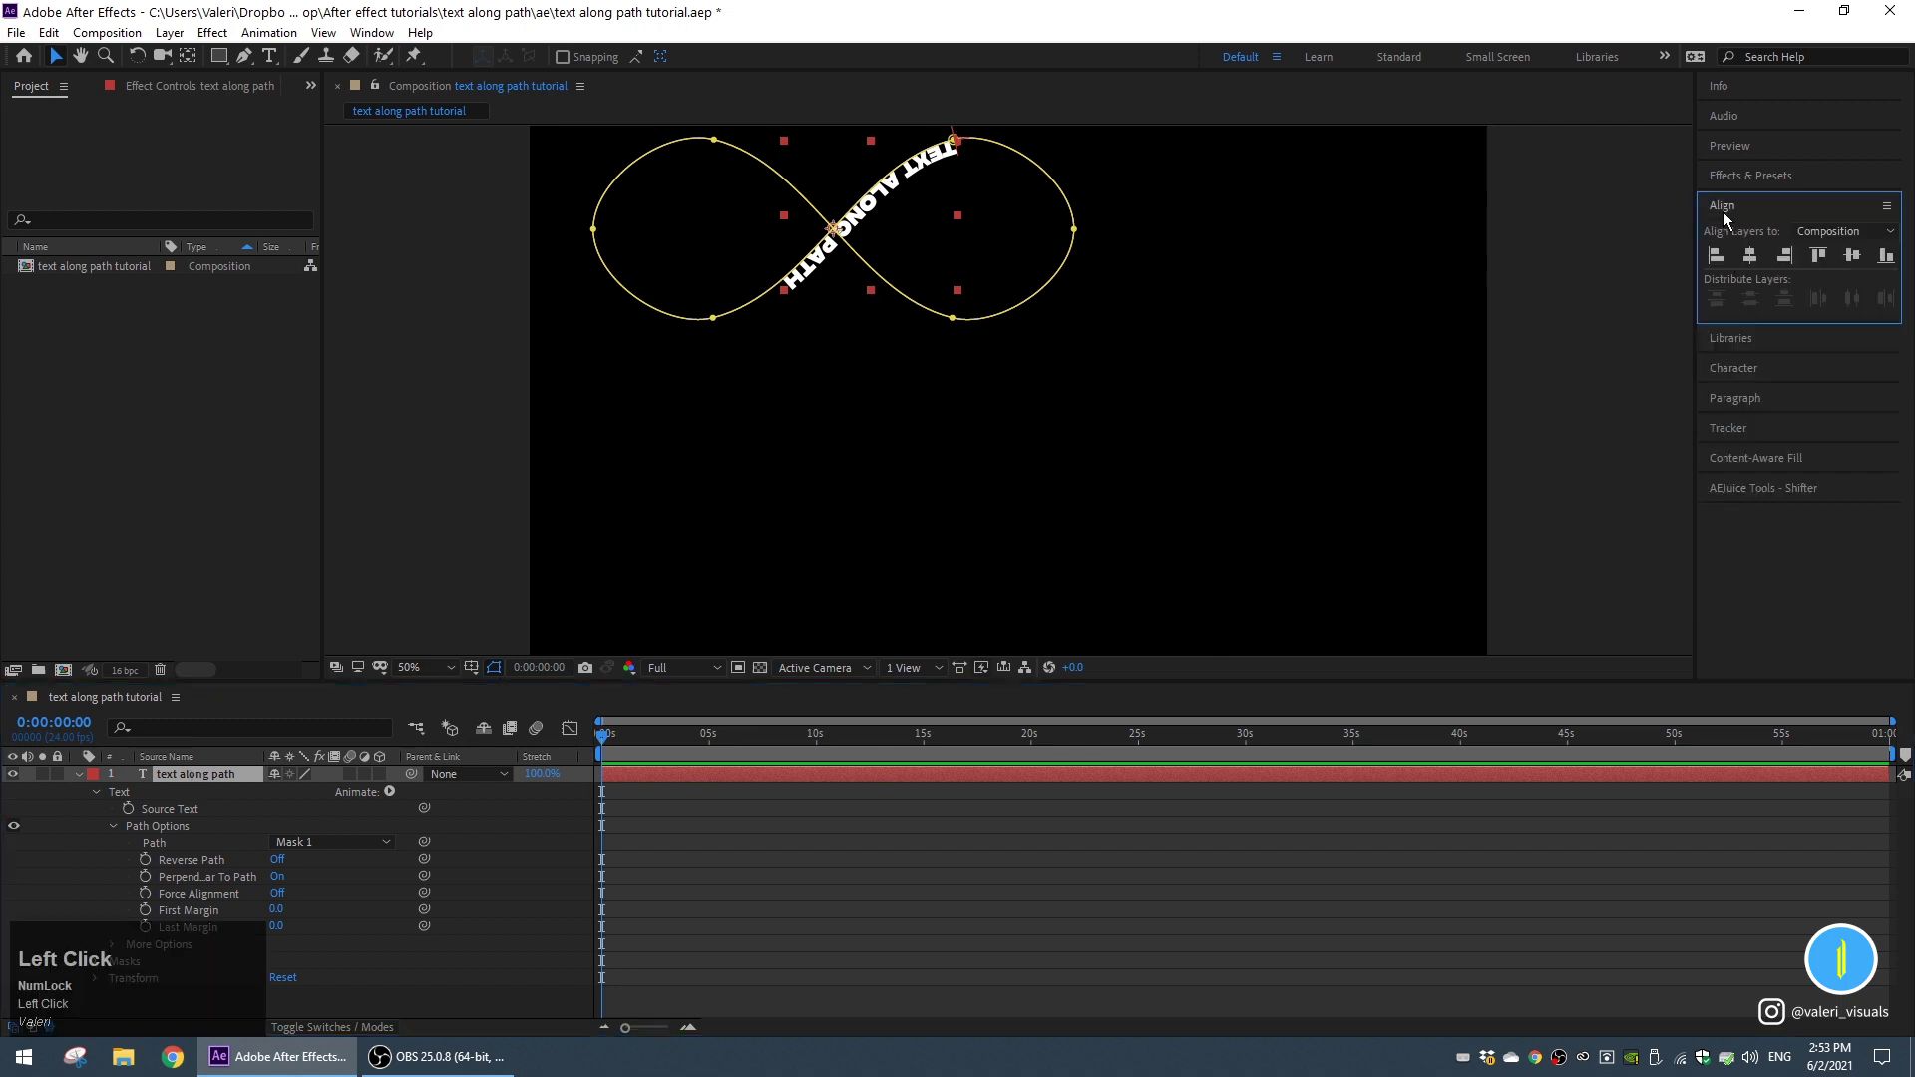
left_click(1751, 257)
left_click(1851, 258)
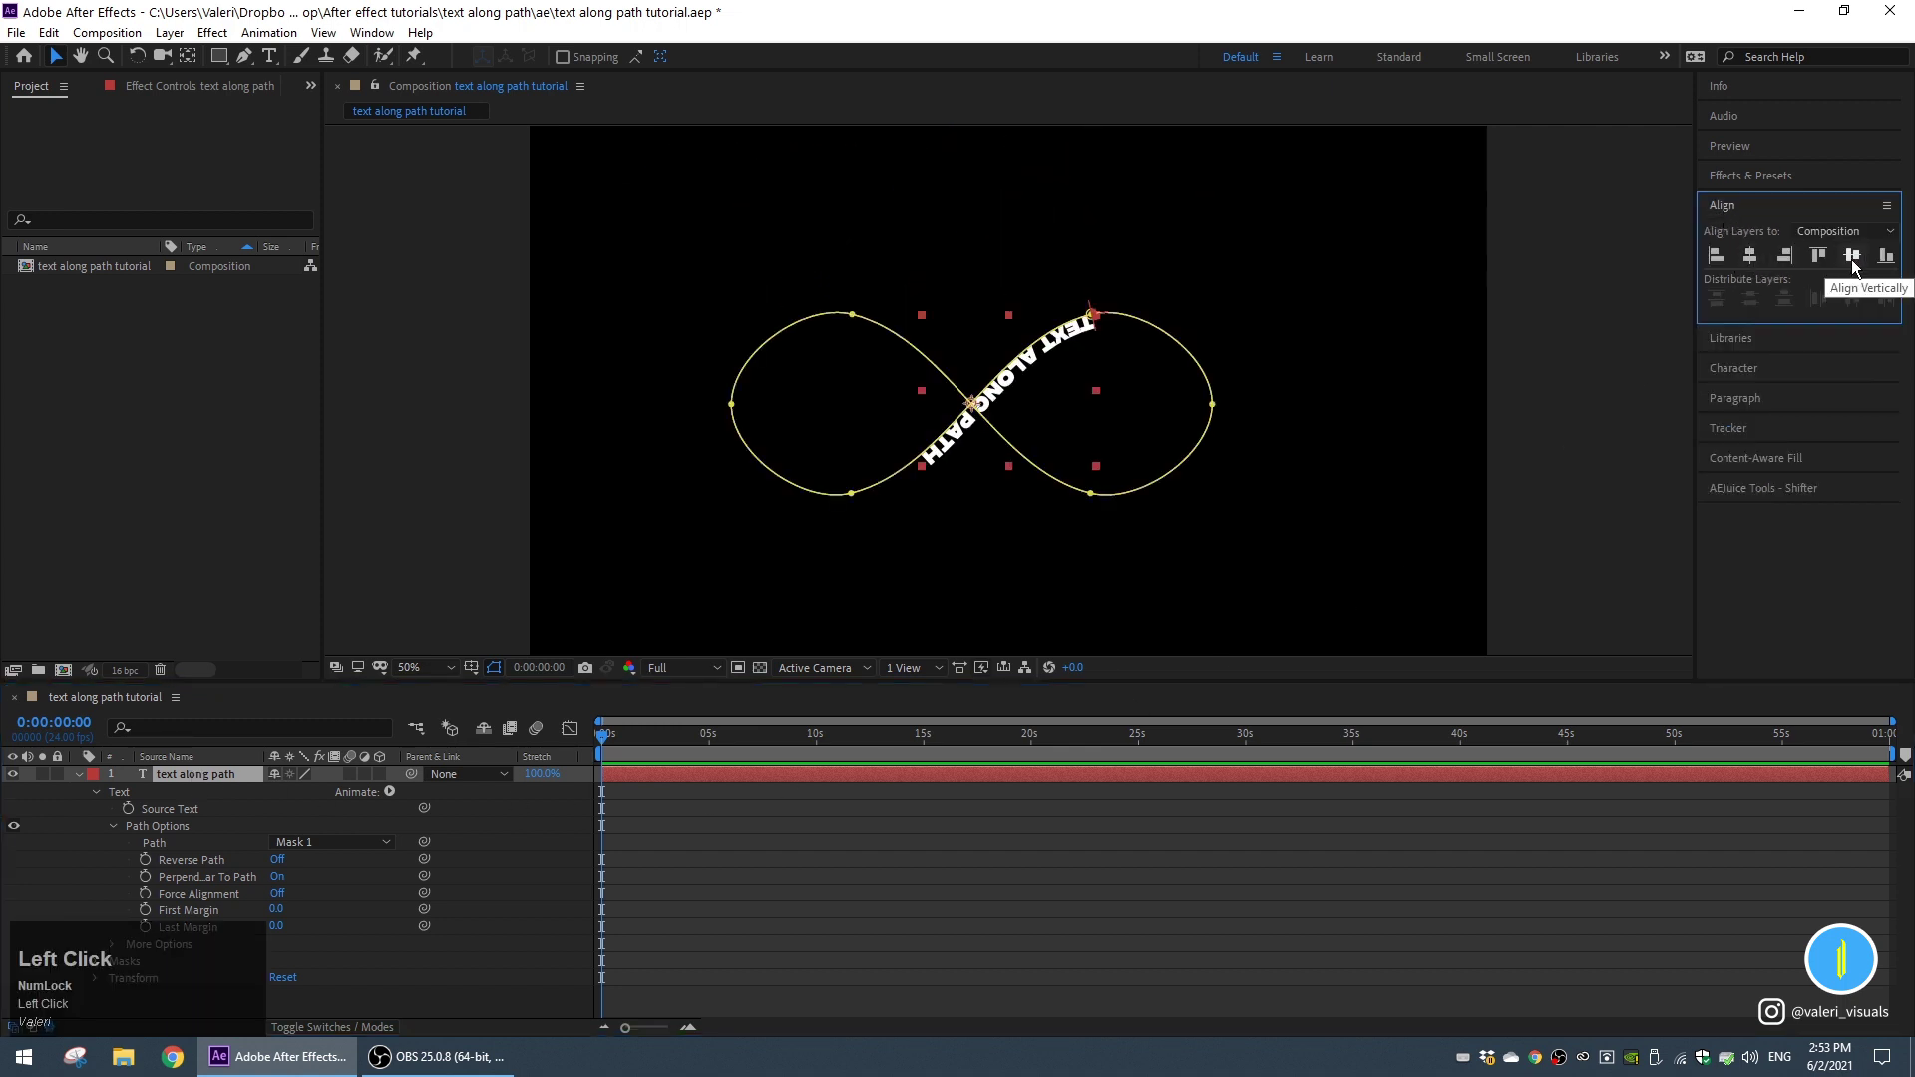
Nudge the text layer to the right until the infinity path is visually centred in the frame, and save the project.
left_click(187, 776)
key("shift+Right")
key("shift+Right")
key("shift+Right")
key("shift+Right")
key("shift+Right")
key("shift+Right")
key("shift+Right")
key("shift+Right")
key("shift+Right")
key("shift+Right")
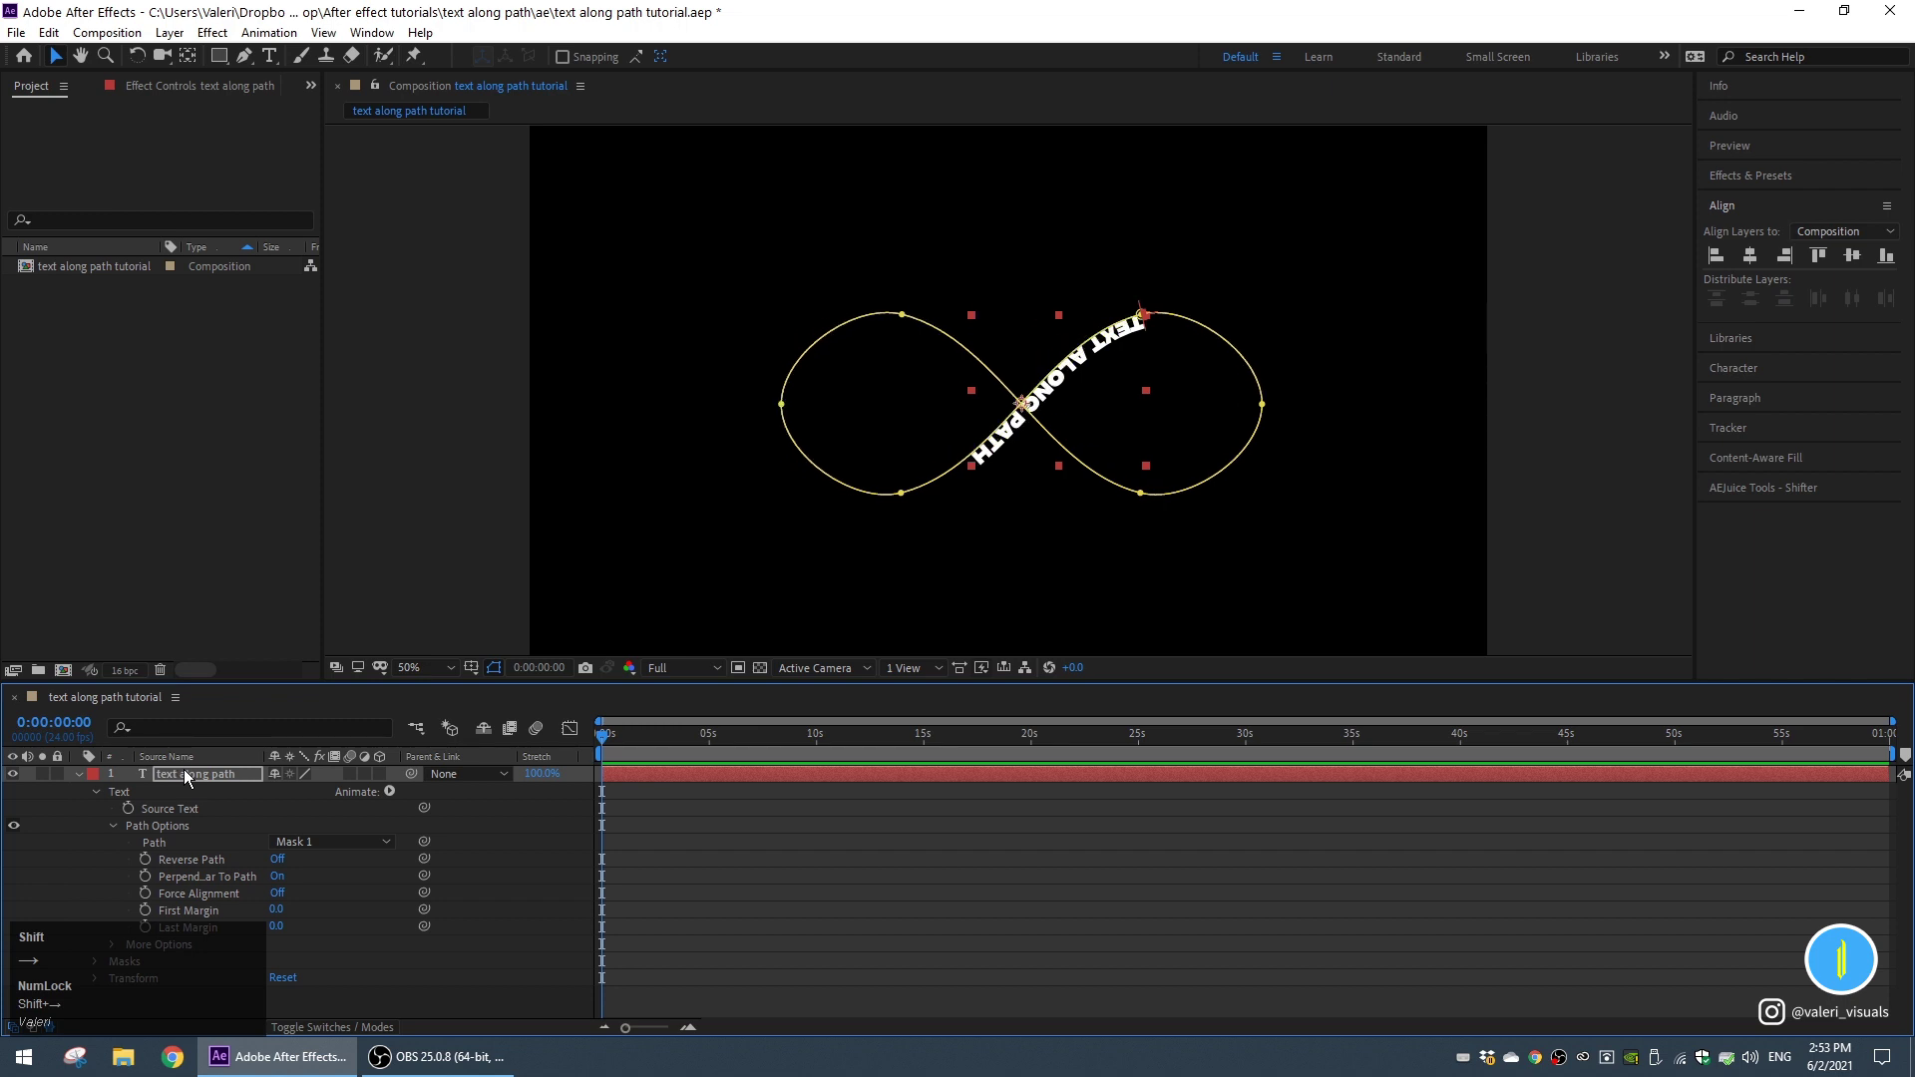
key("shift+Right")
key("shift+Right")
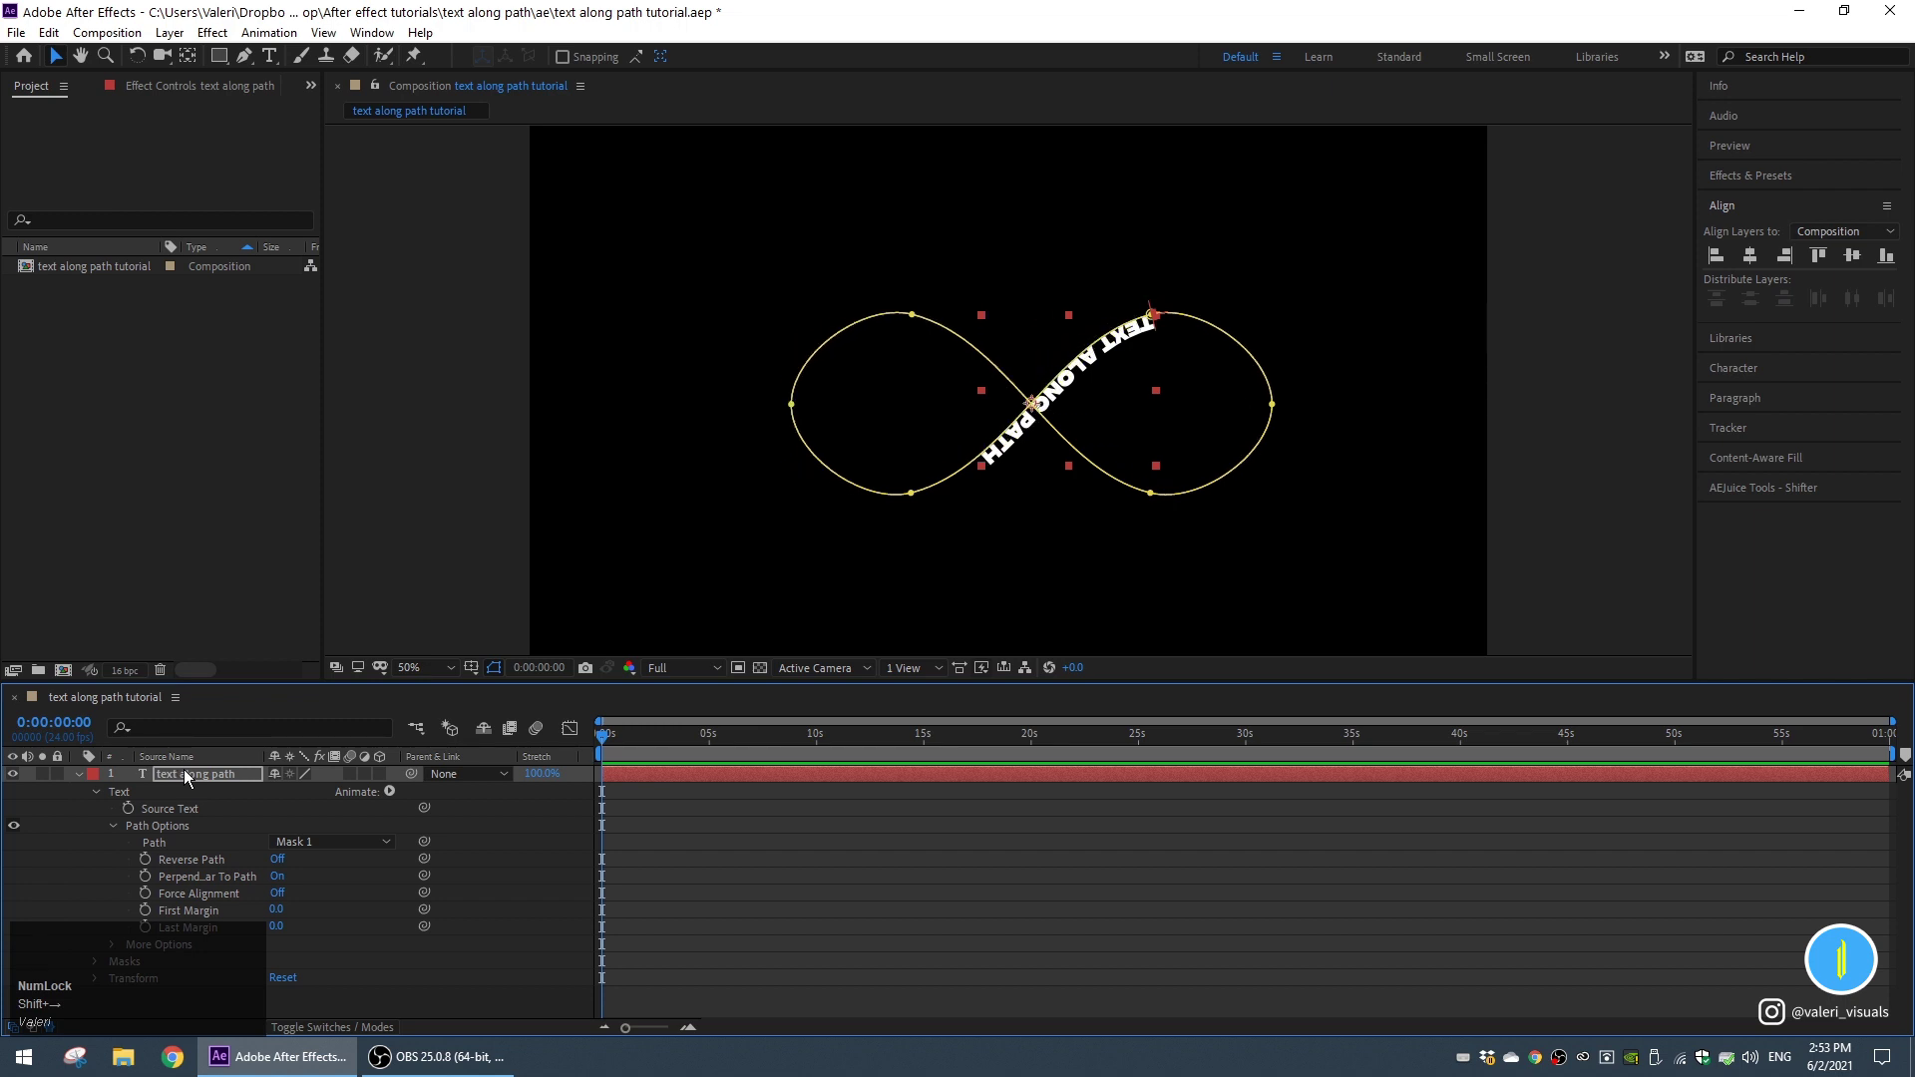
key("ctrl+s")
Try out a change to the First Margin of the text path and undo it.
mouse_move(276, 908)
left_mouse_down()
mouse_move(671, 907)
mouse_move(727, 875)
mouse_move(214, 894)
mouse_move(275, 896)
left_mouse_up()
key("ctrl+z")
scroll(1199, 345, "up", 1)
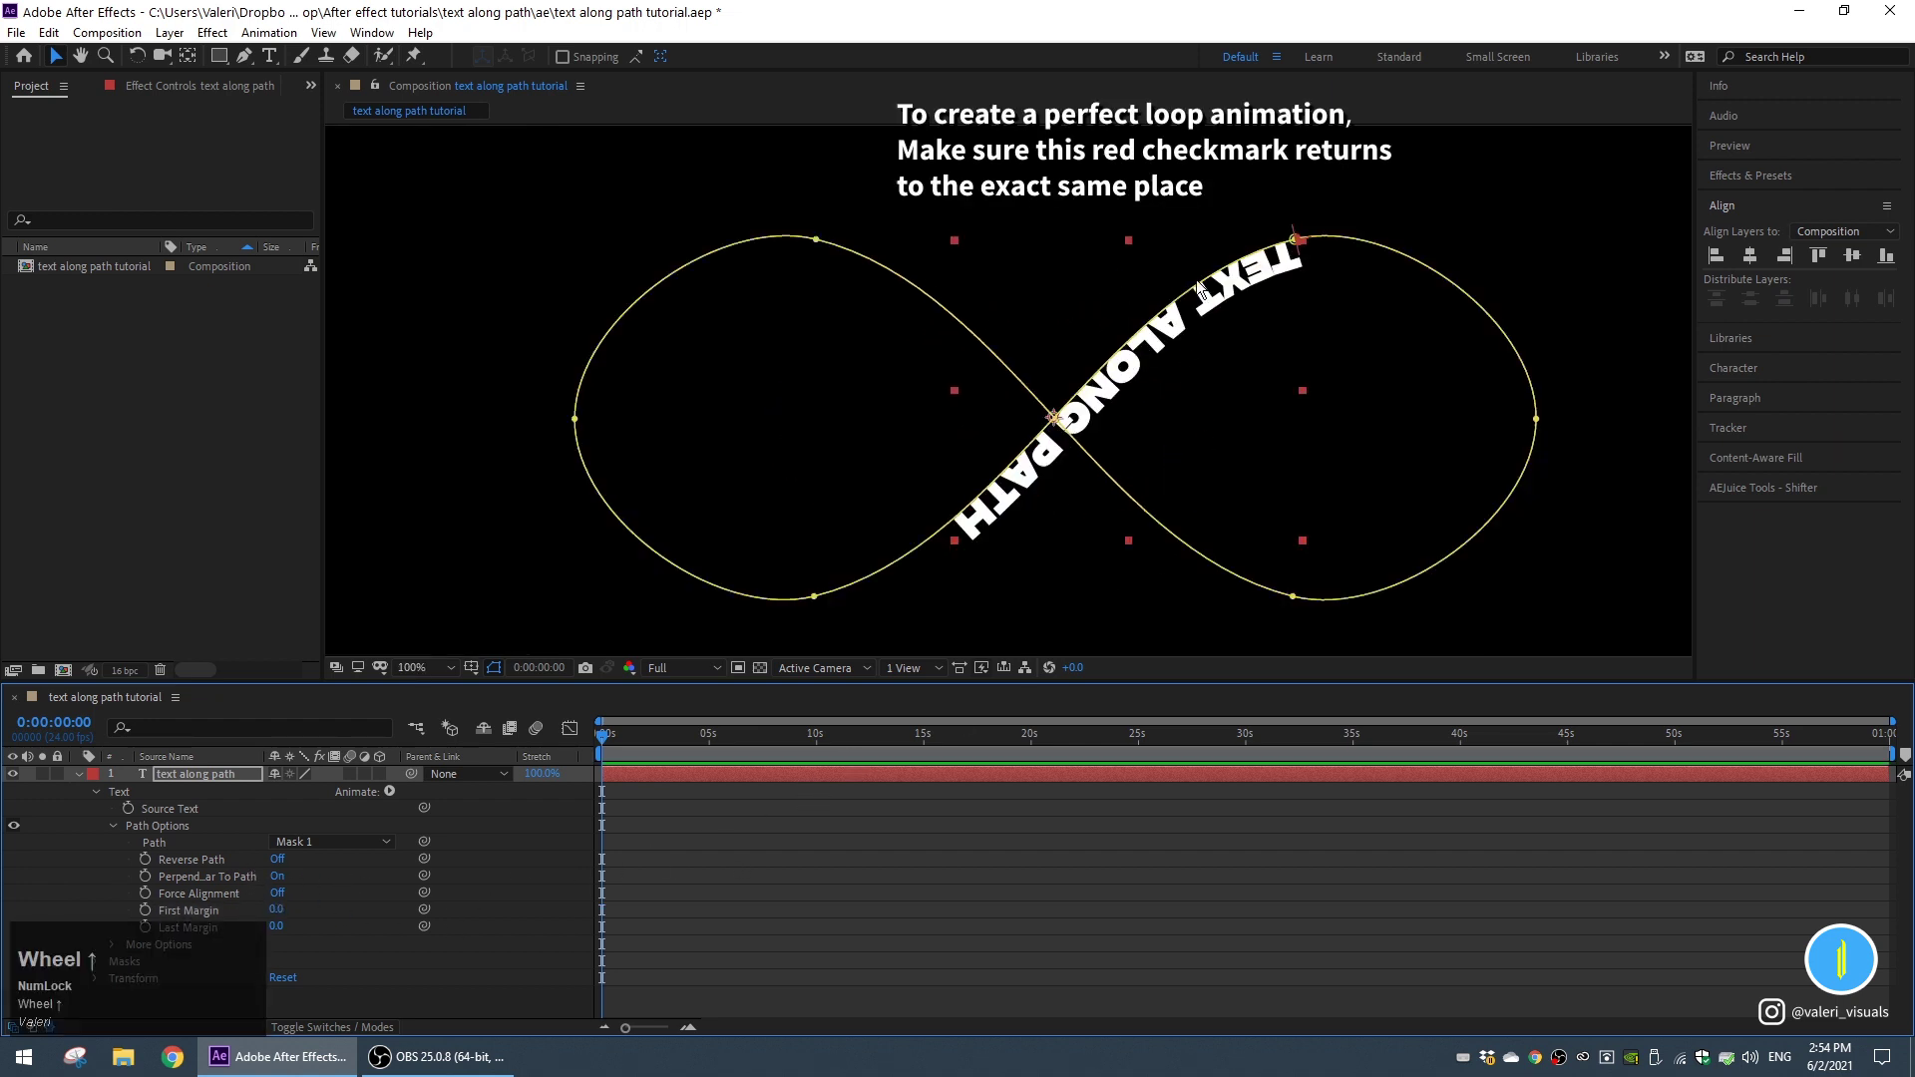
middle_click(1282, 262)
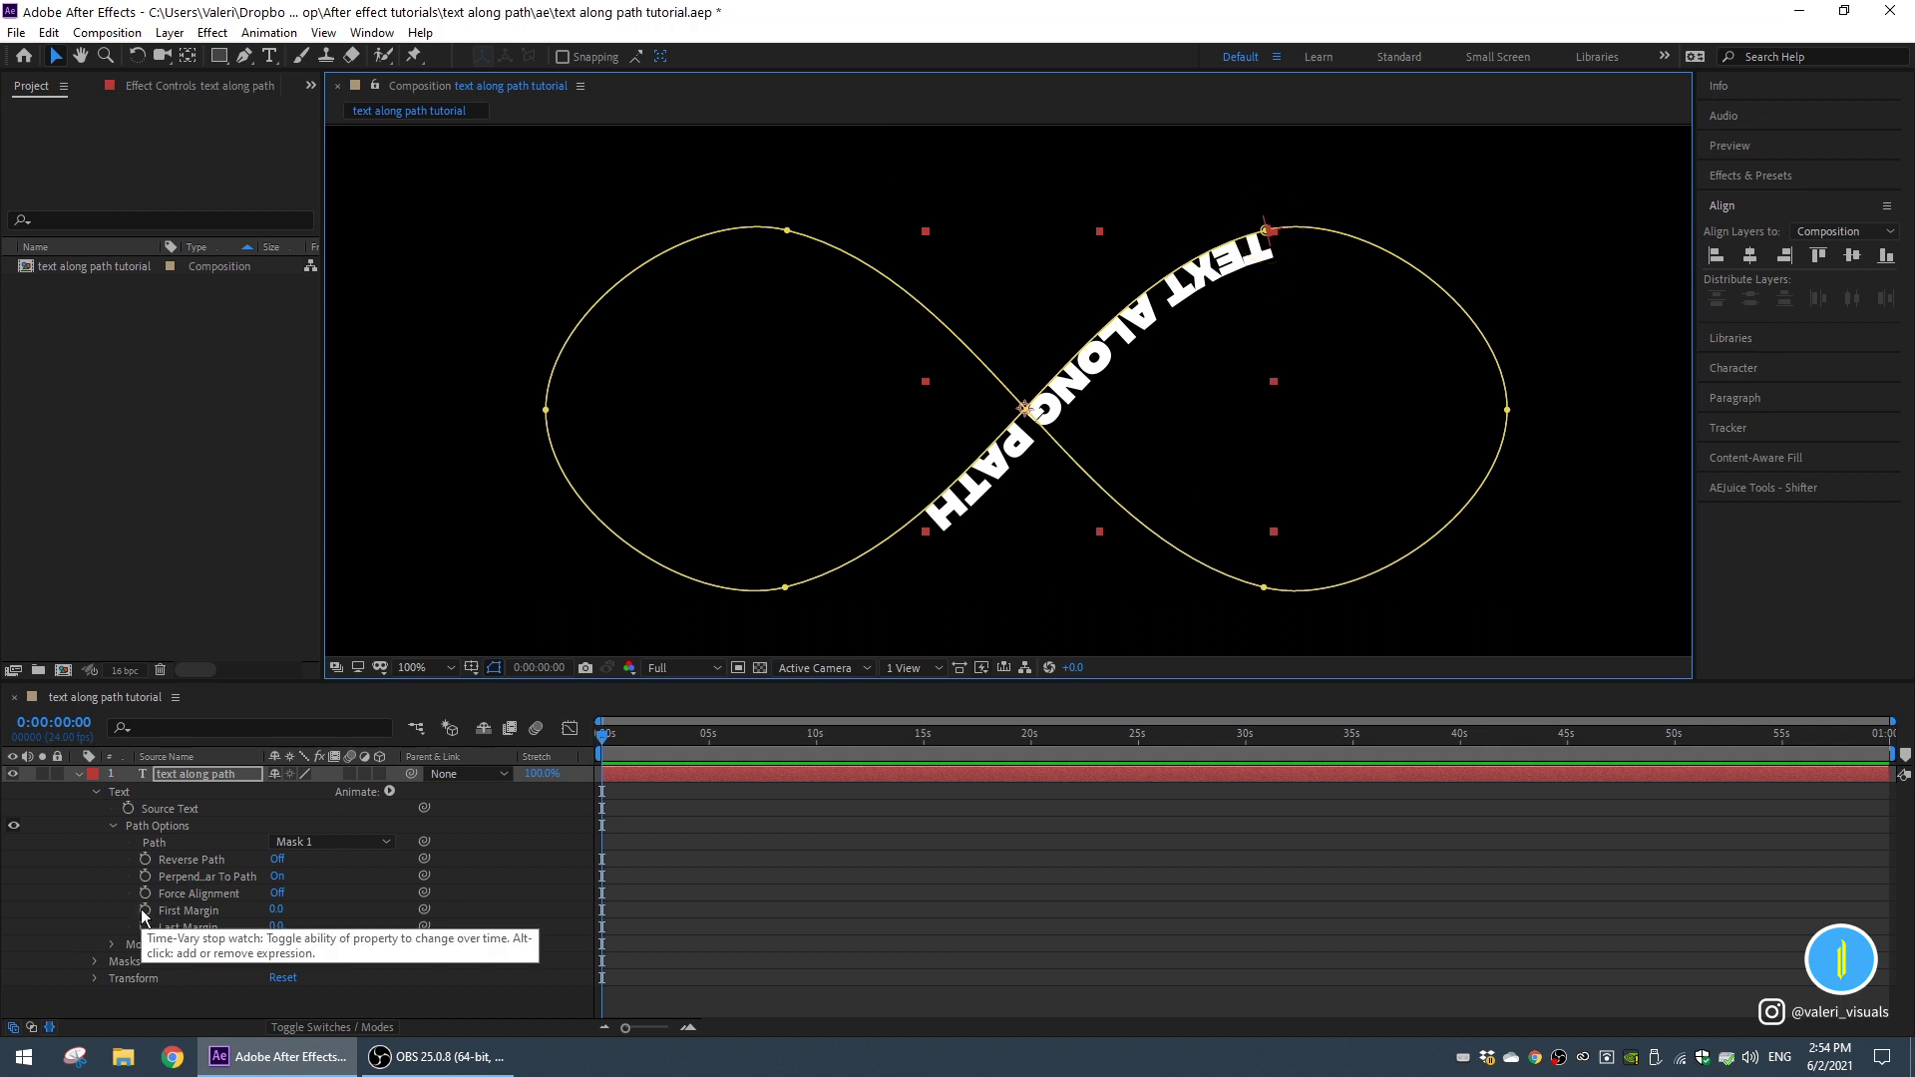
Animate First Margin from 0 at 0:00:00:00 to 2553 at 0:00:09:23 so the text travels once around the path.
left_click(145, 910)
left_click(626, 739)
left_click_drag(626, 739, 816, 752)
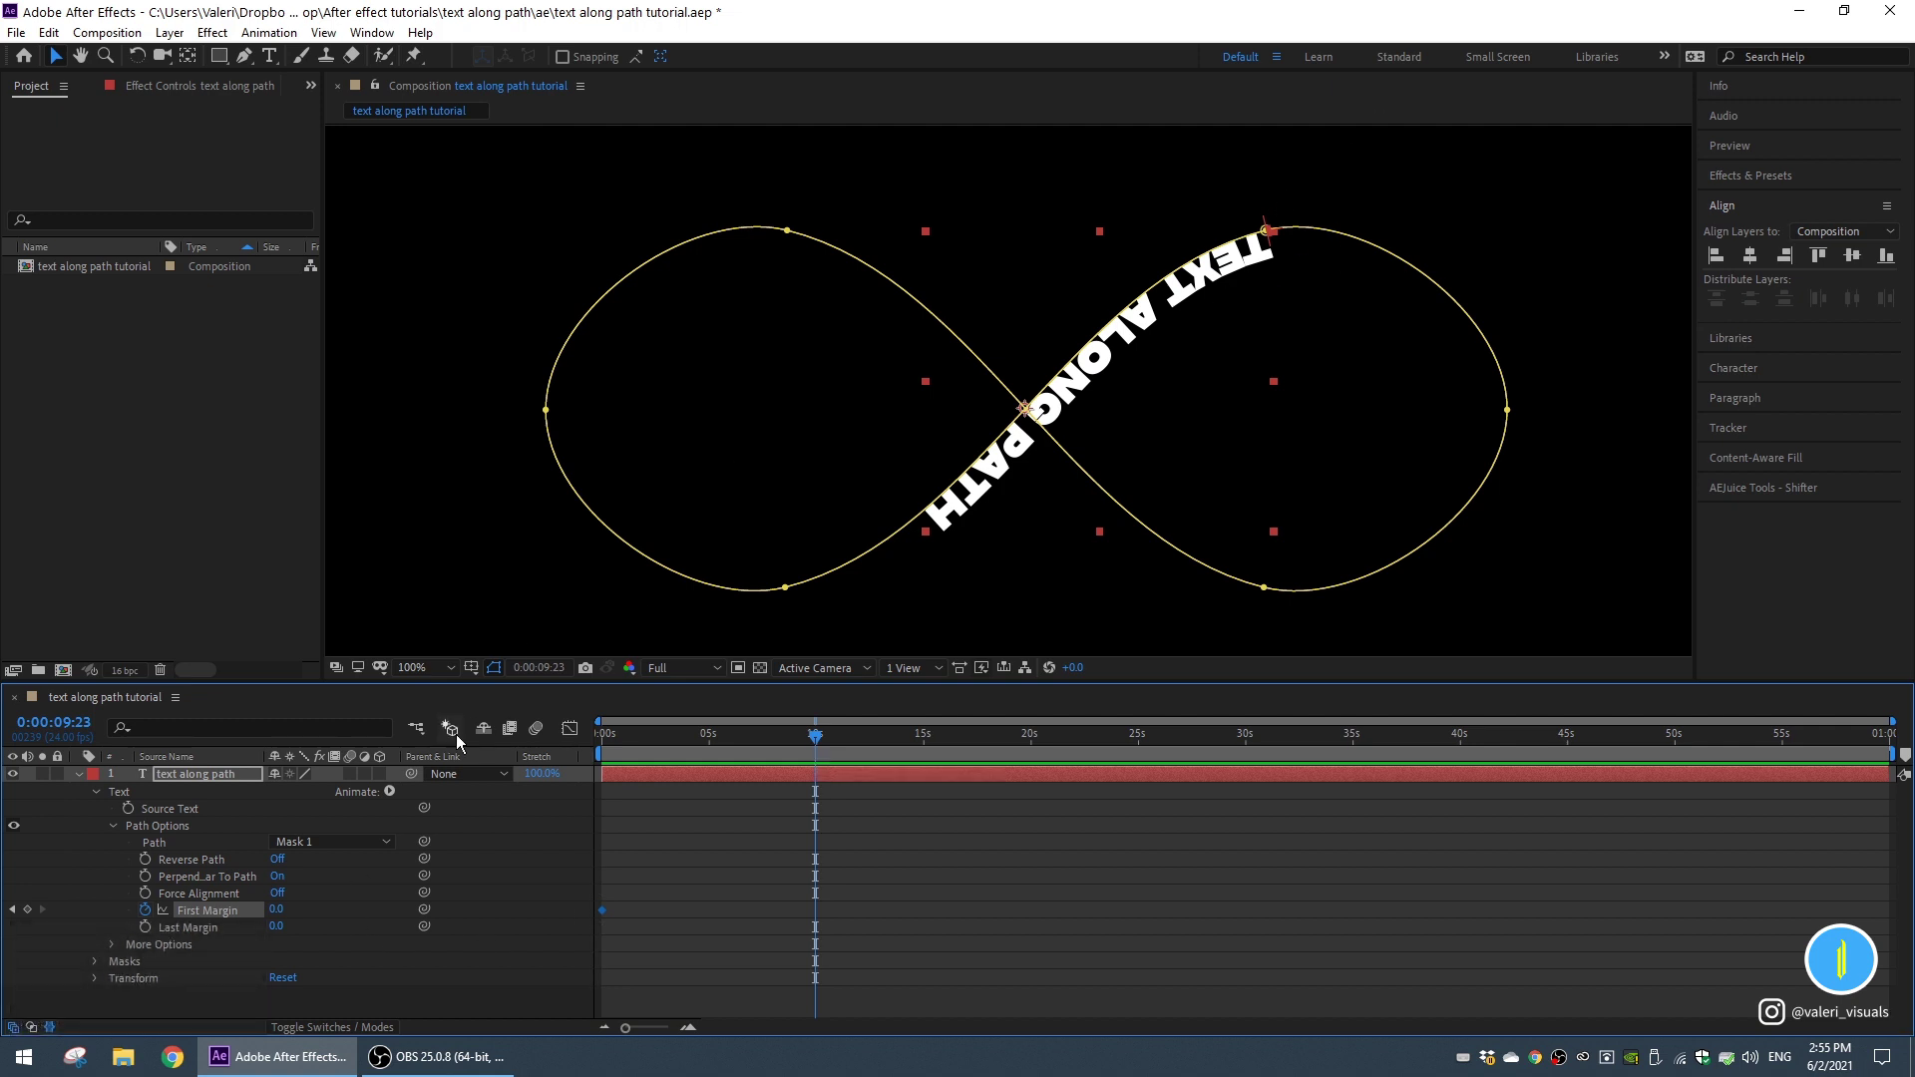
left_click_drag(279, 913, 461, 916)
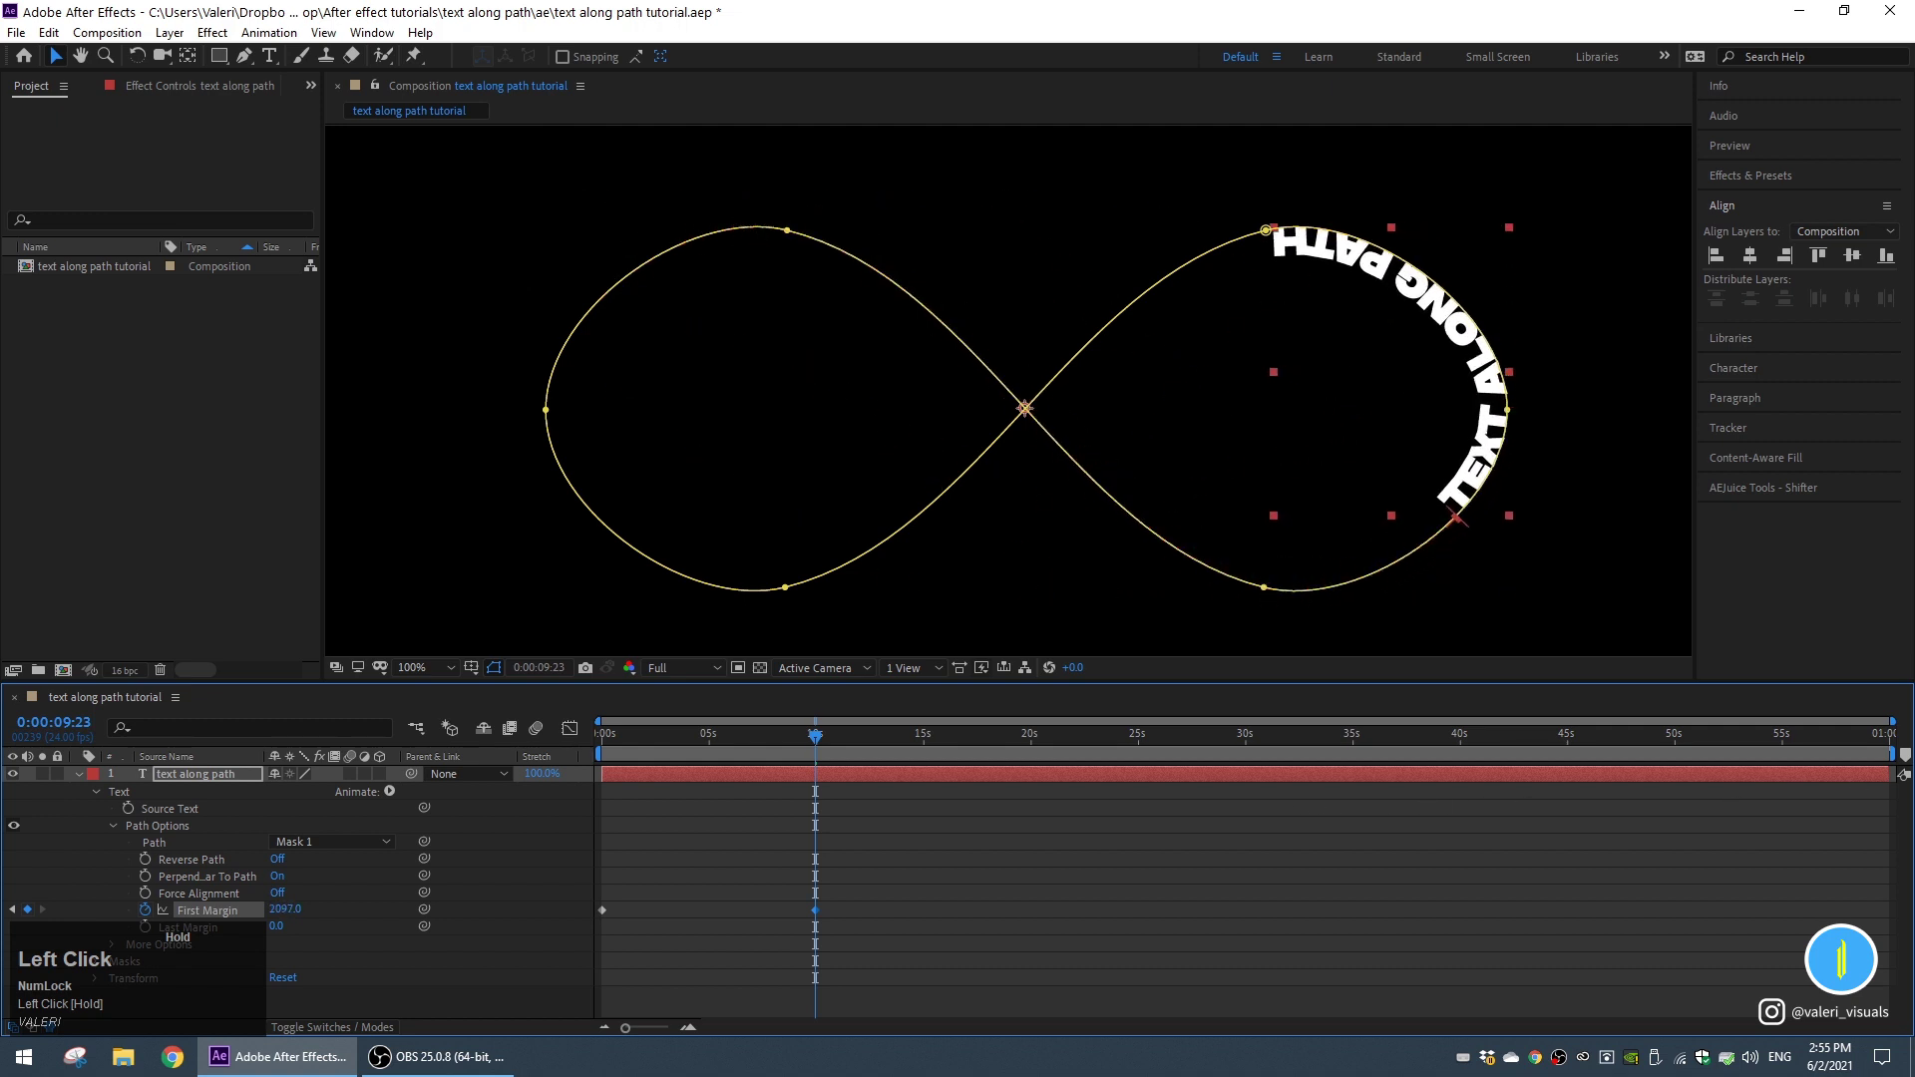
left_click_drag(286, 904, 742, 913)
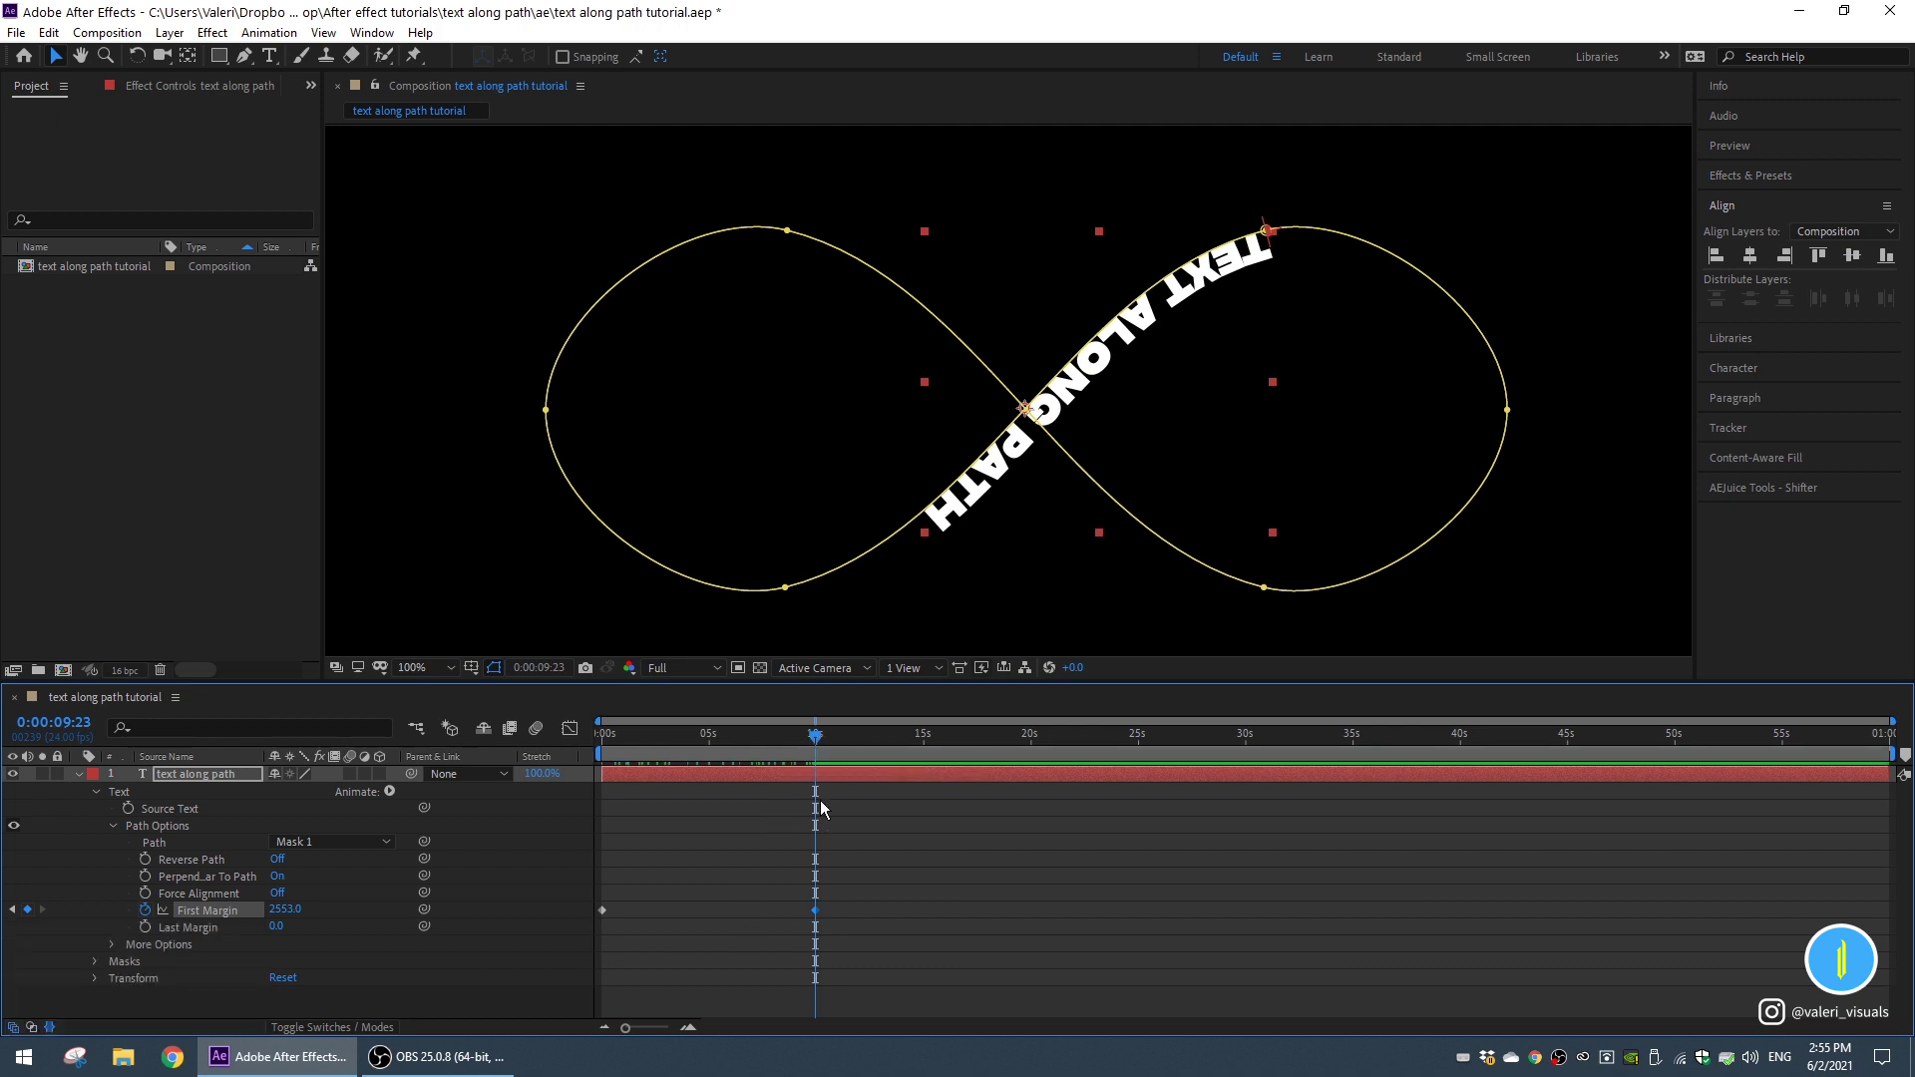
End the work area at 0:00:09:23, preview the looping text animation and return to the first frame.
key("n")
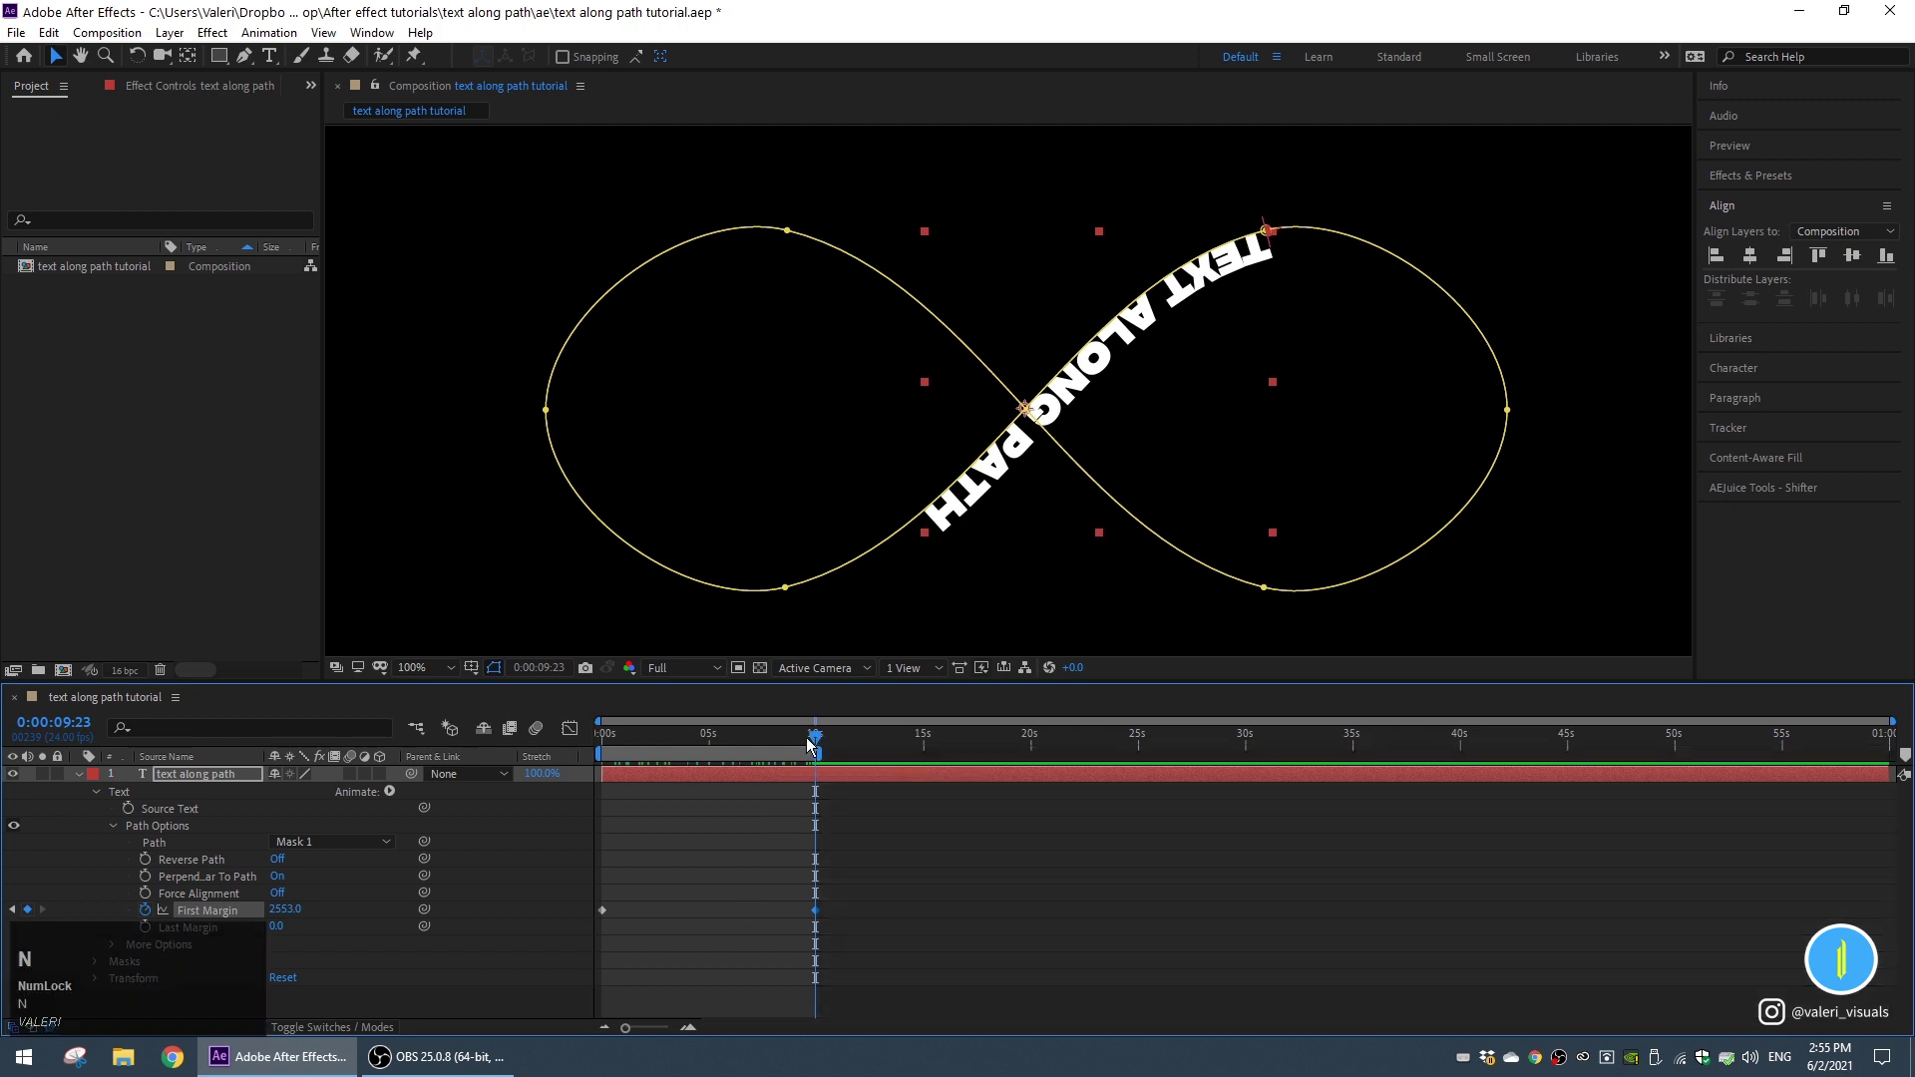
left_click(810, 743)
key("space")
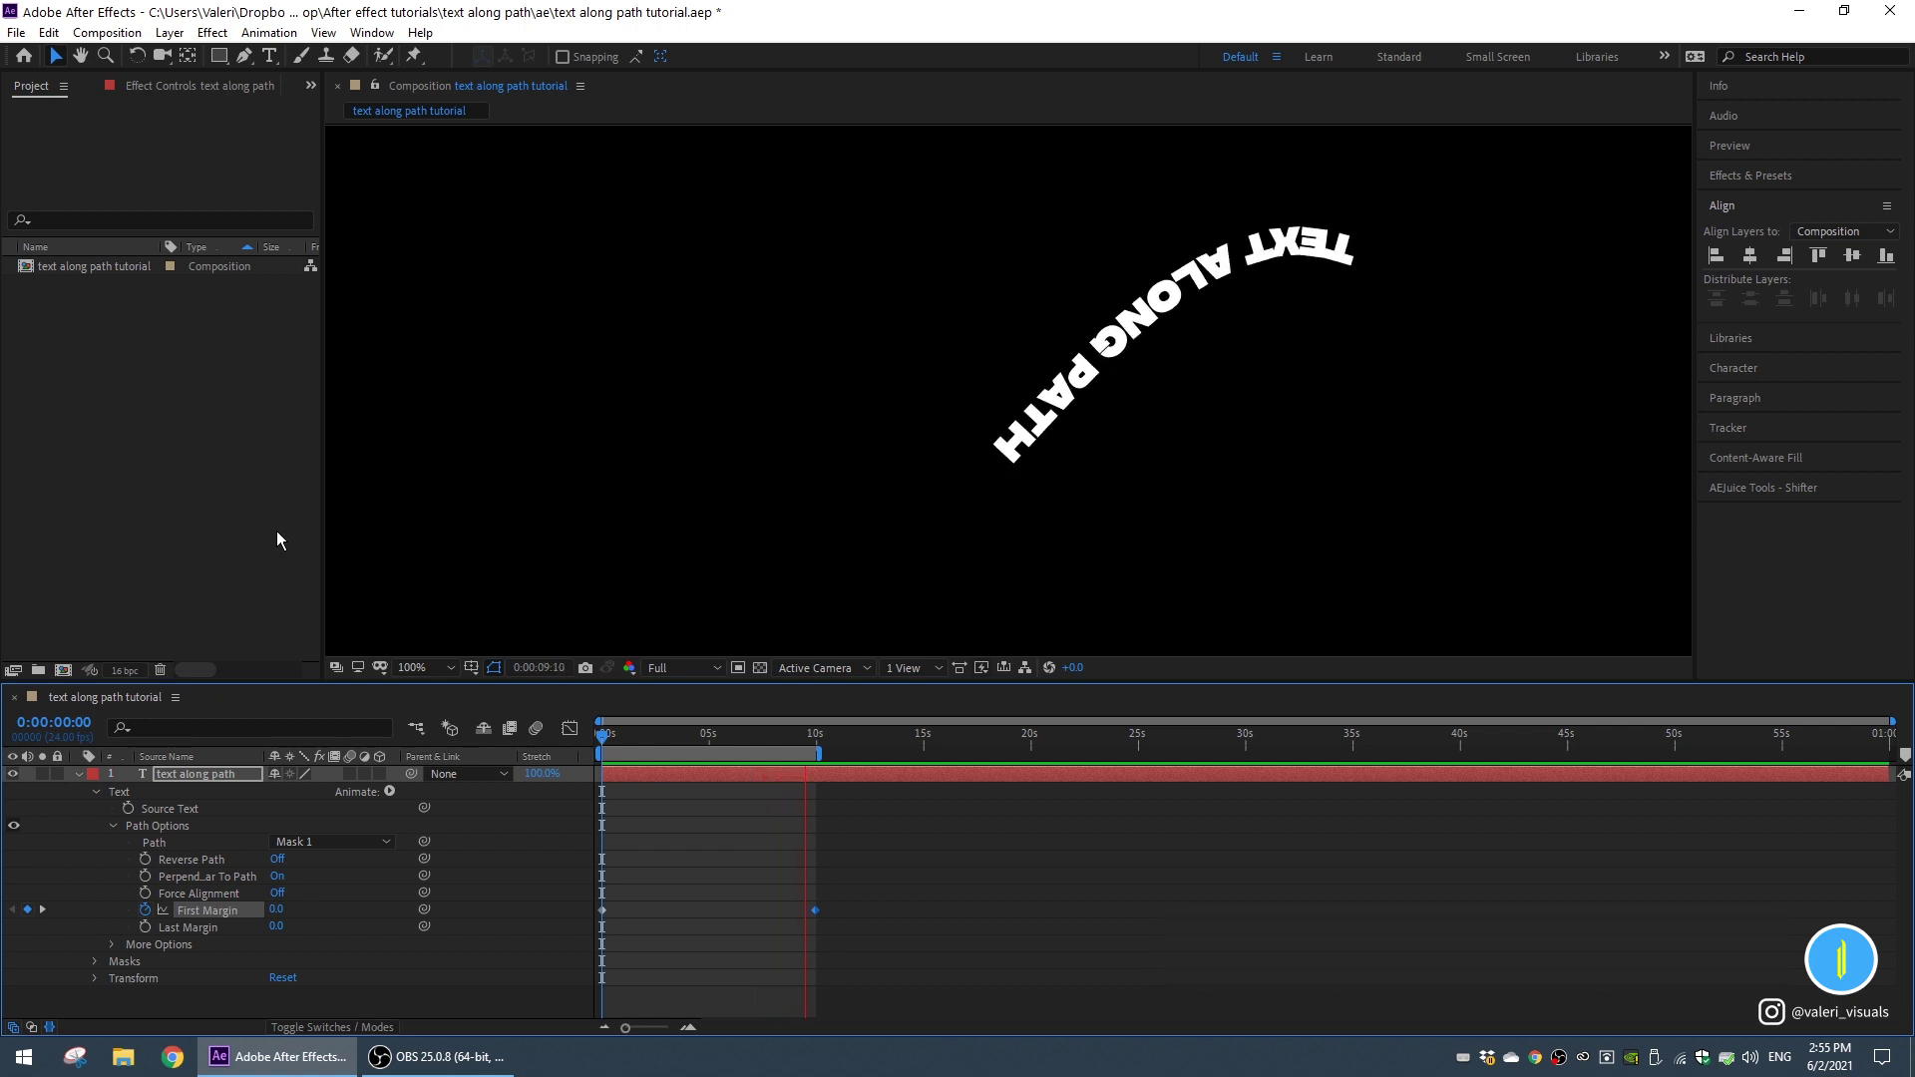
key("space")
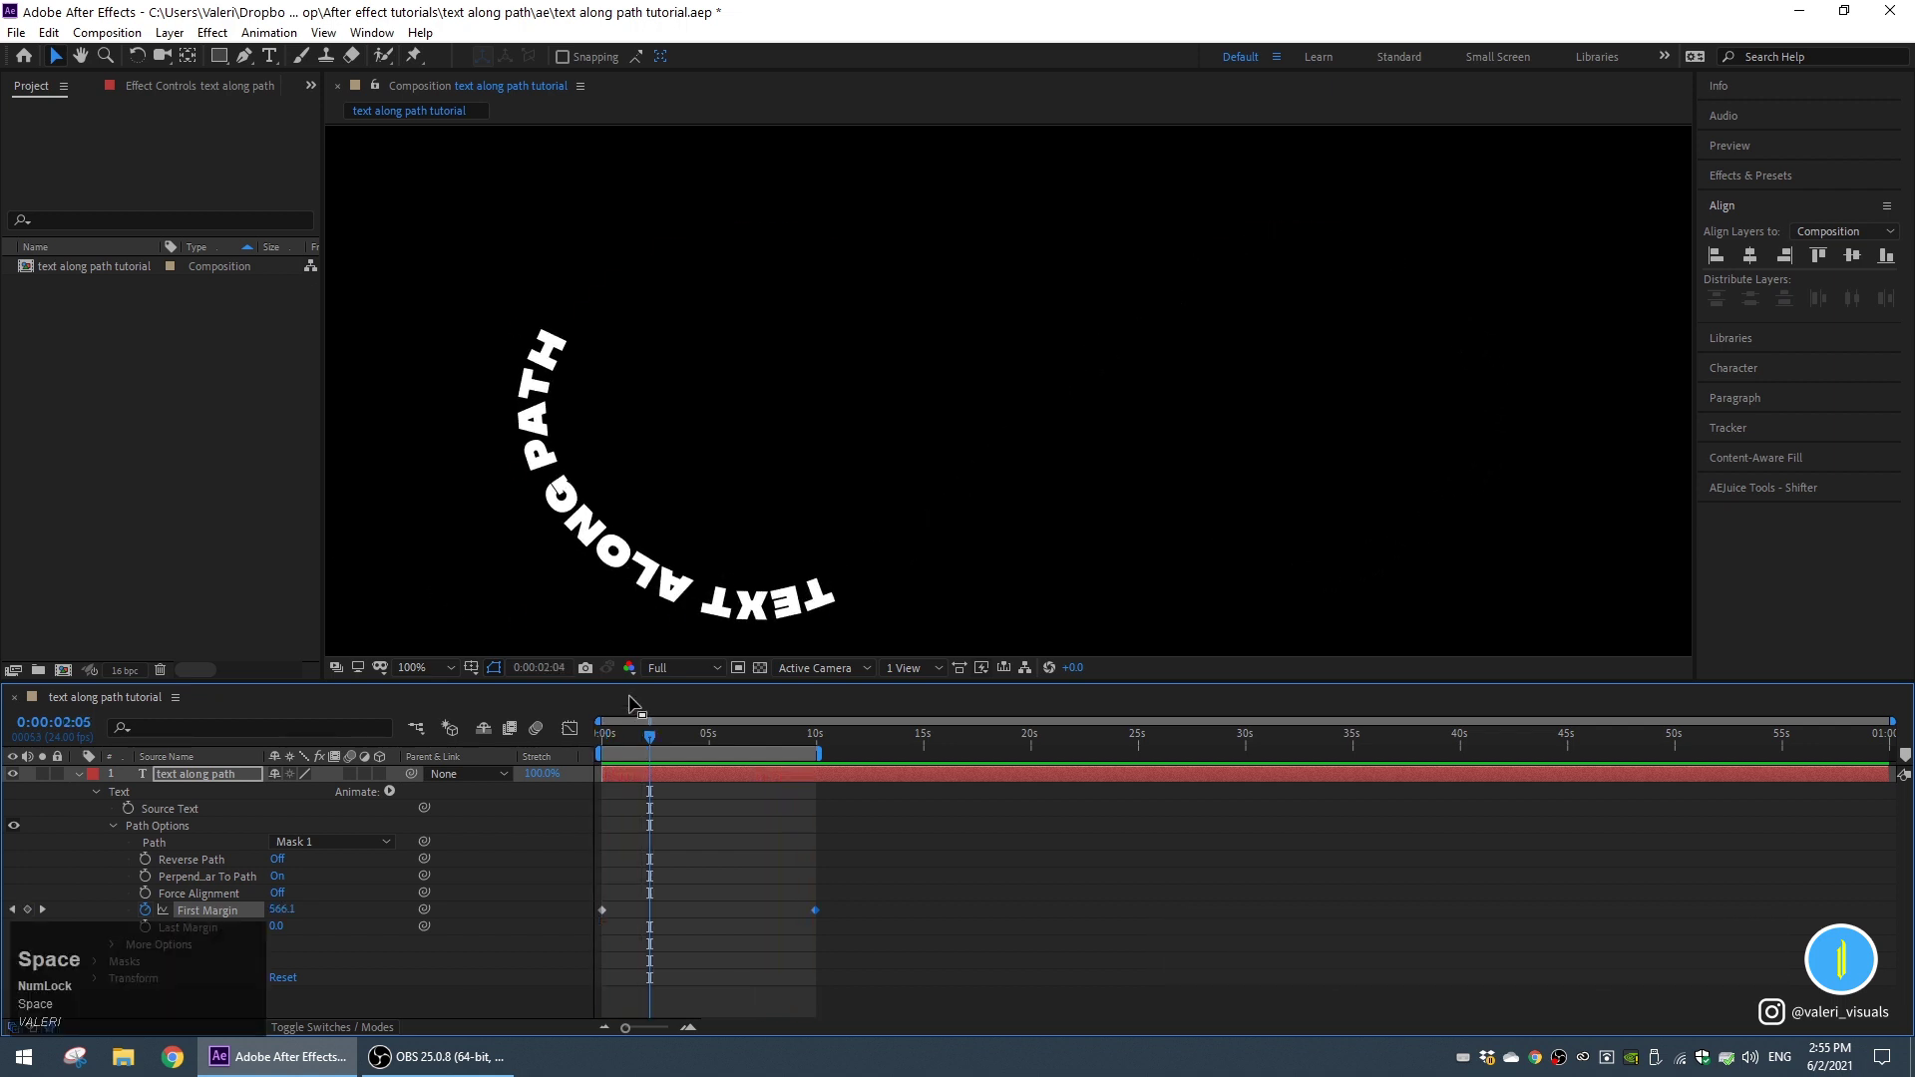
left_click_drag(649, 736, 547, 746)
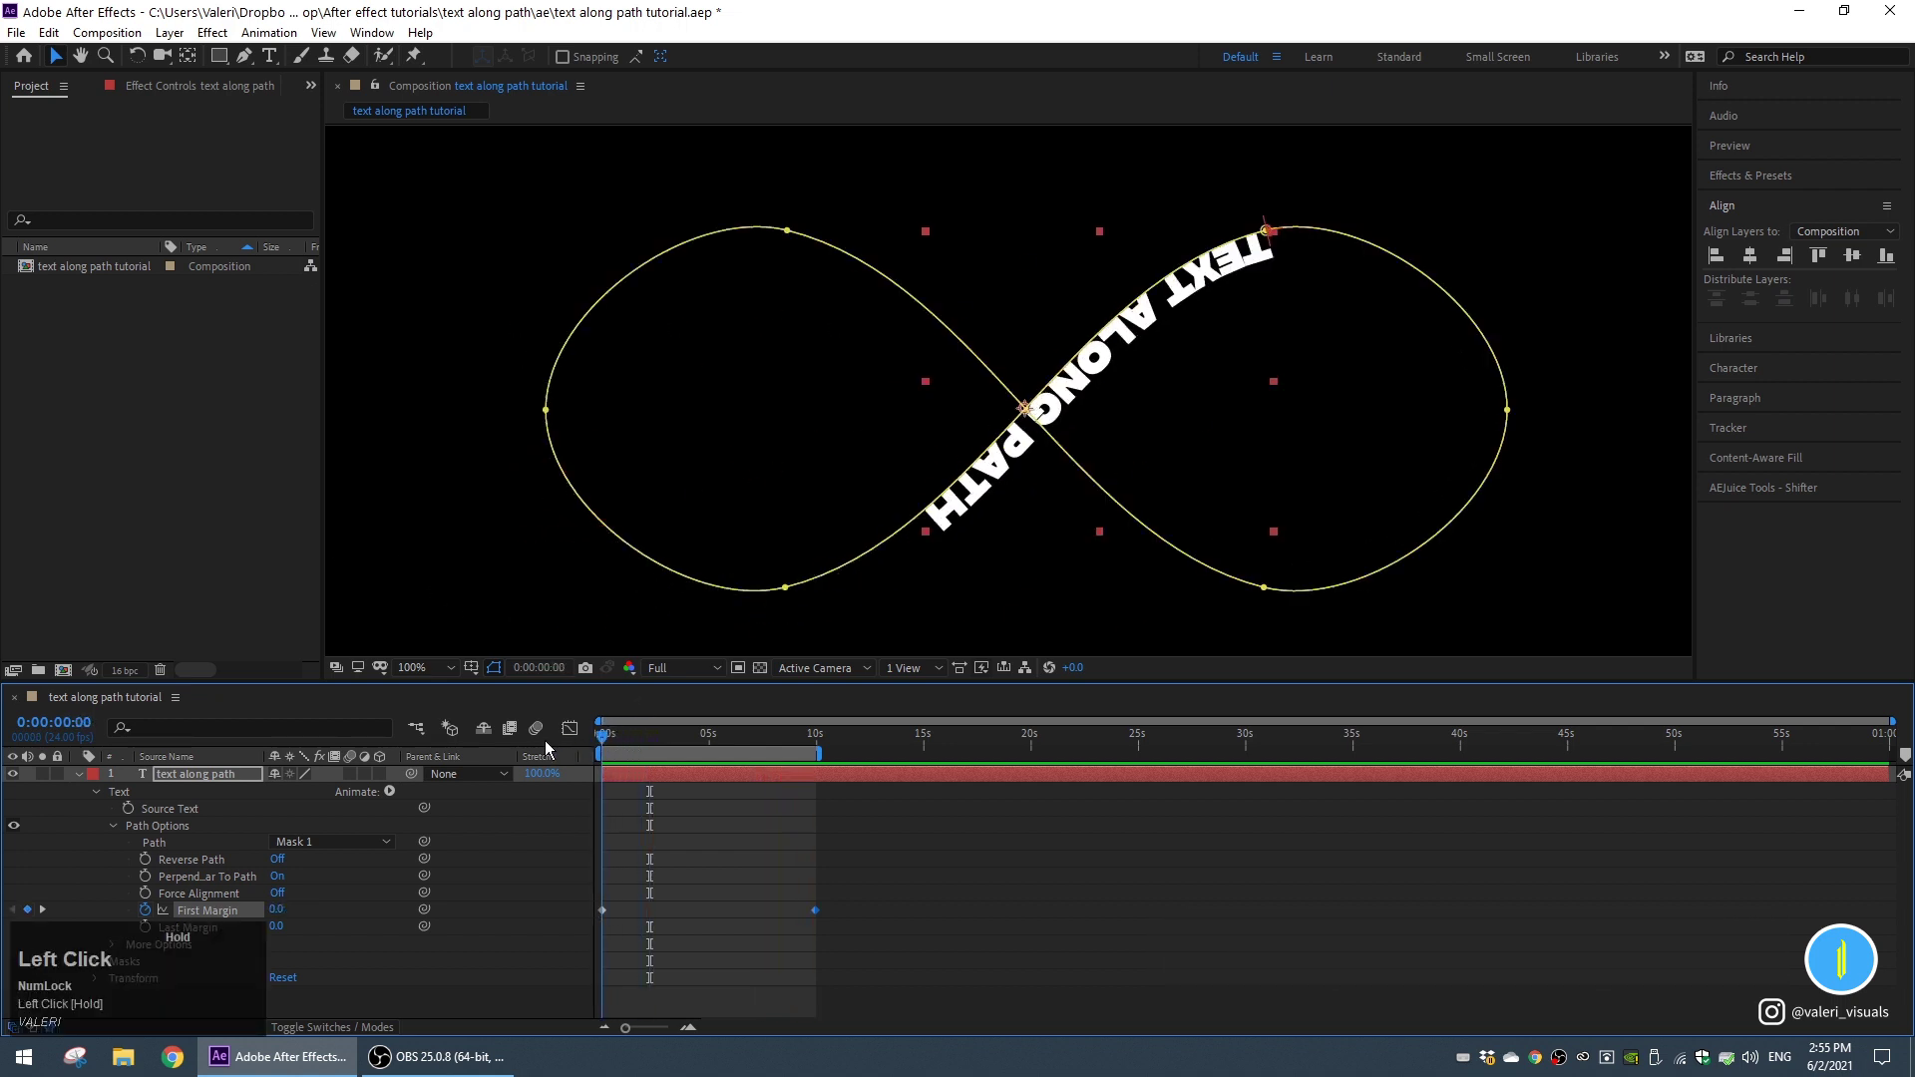
Copy the phrase on the path and paste it four more times at the end of the text.
double_click(996, 448)
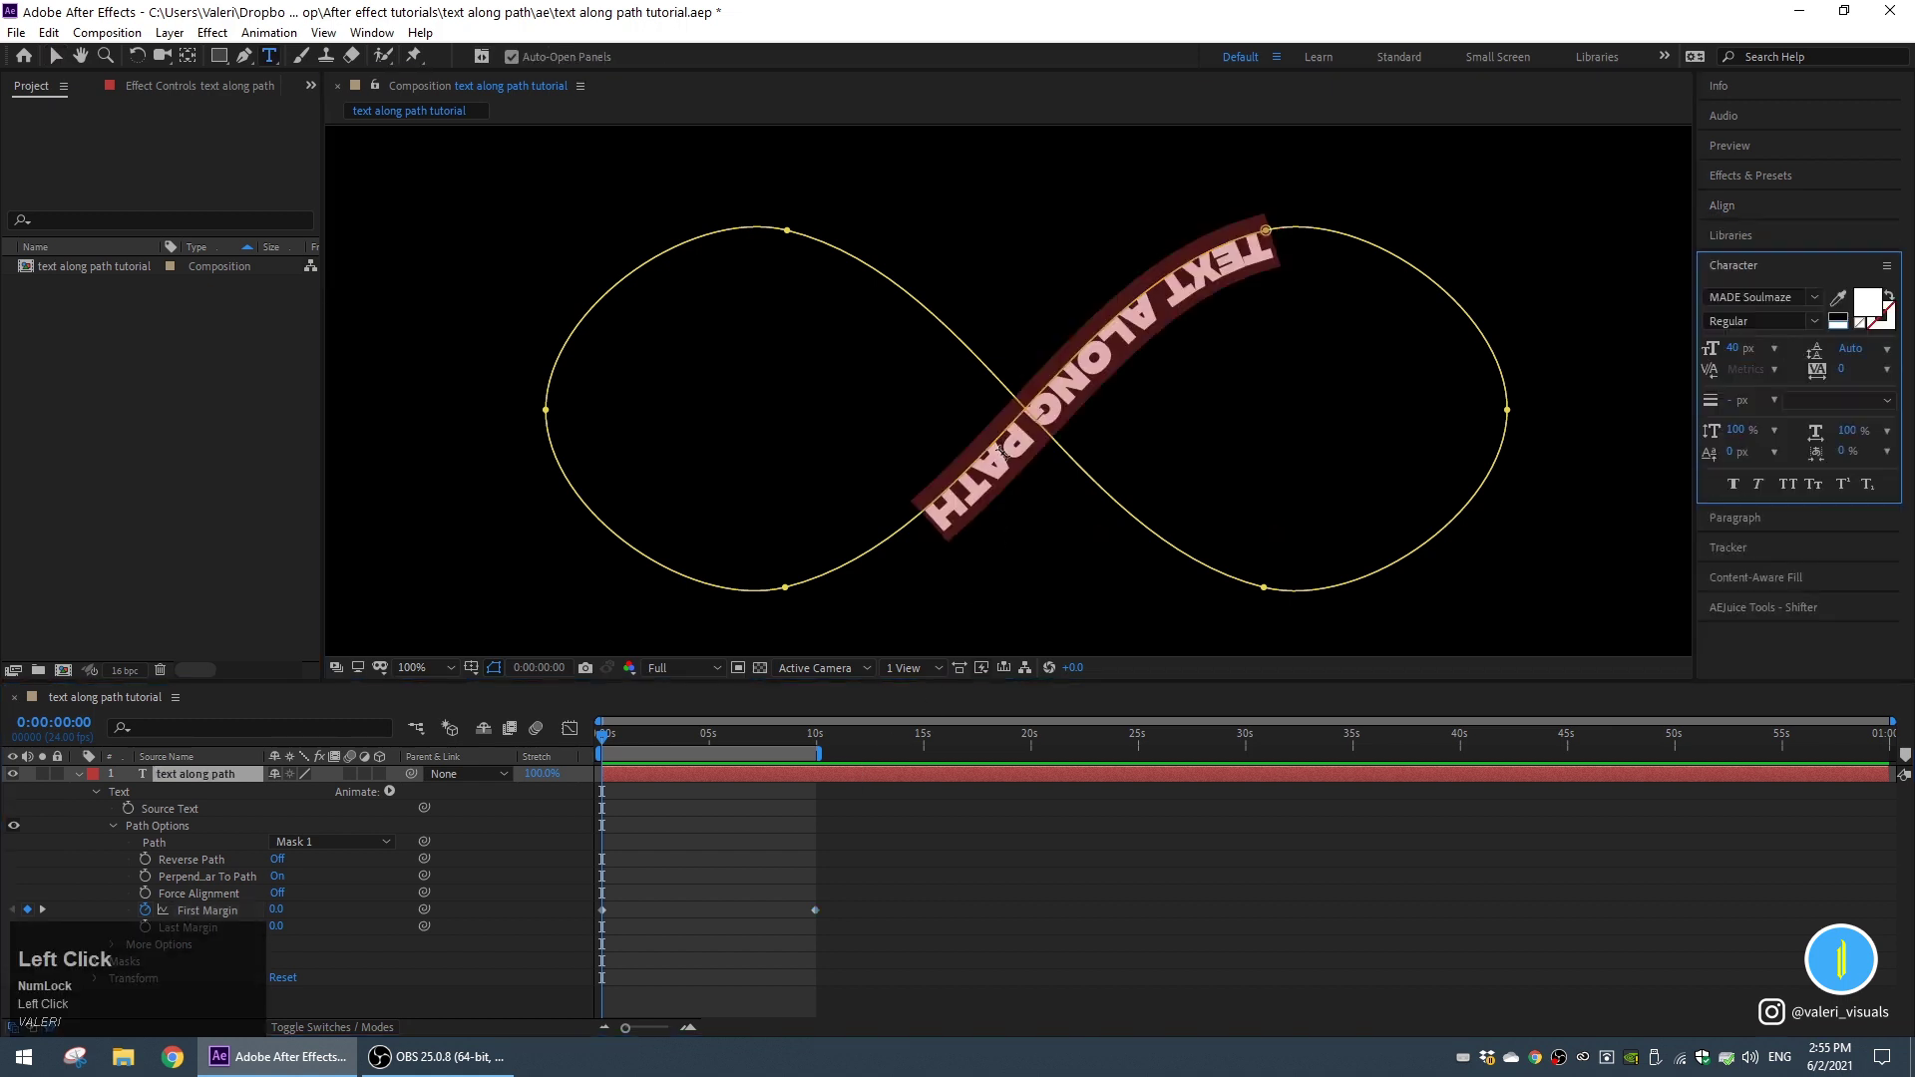
key("ctrl+c")
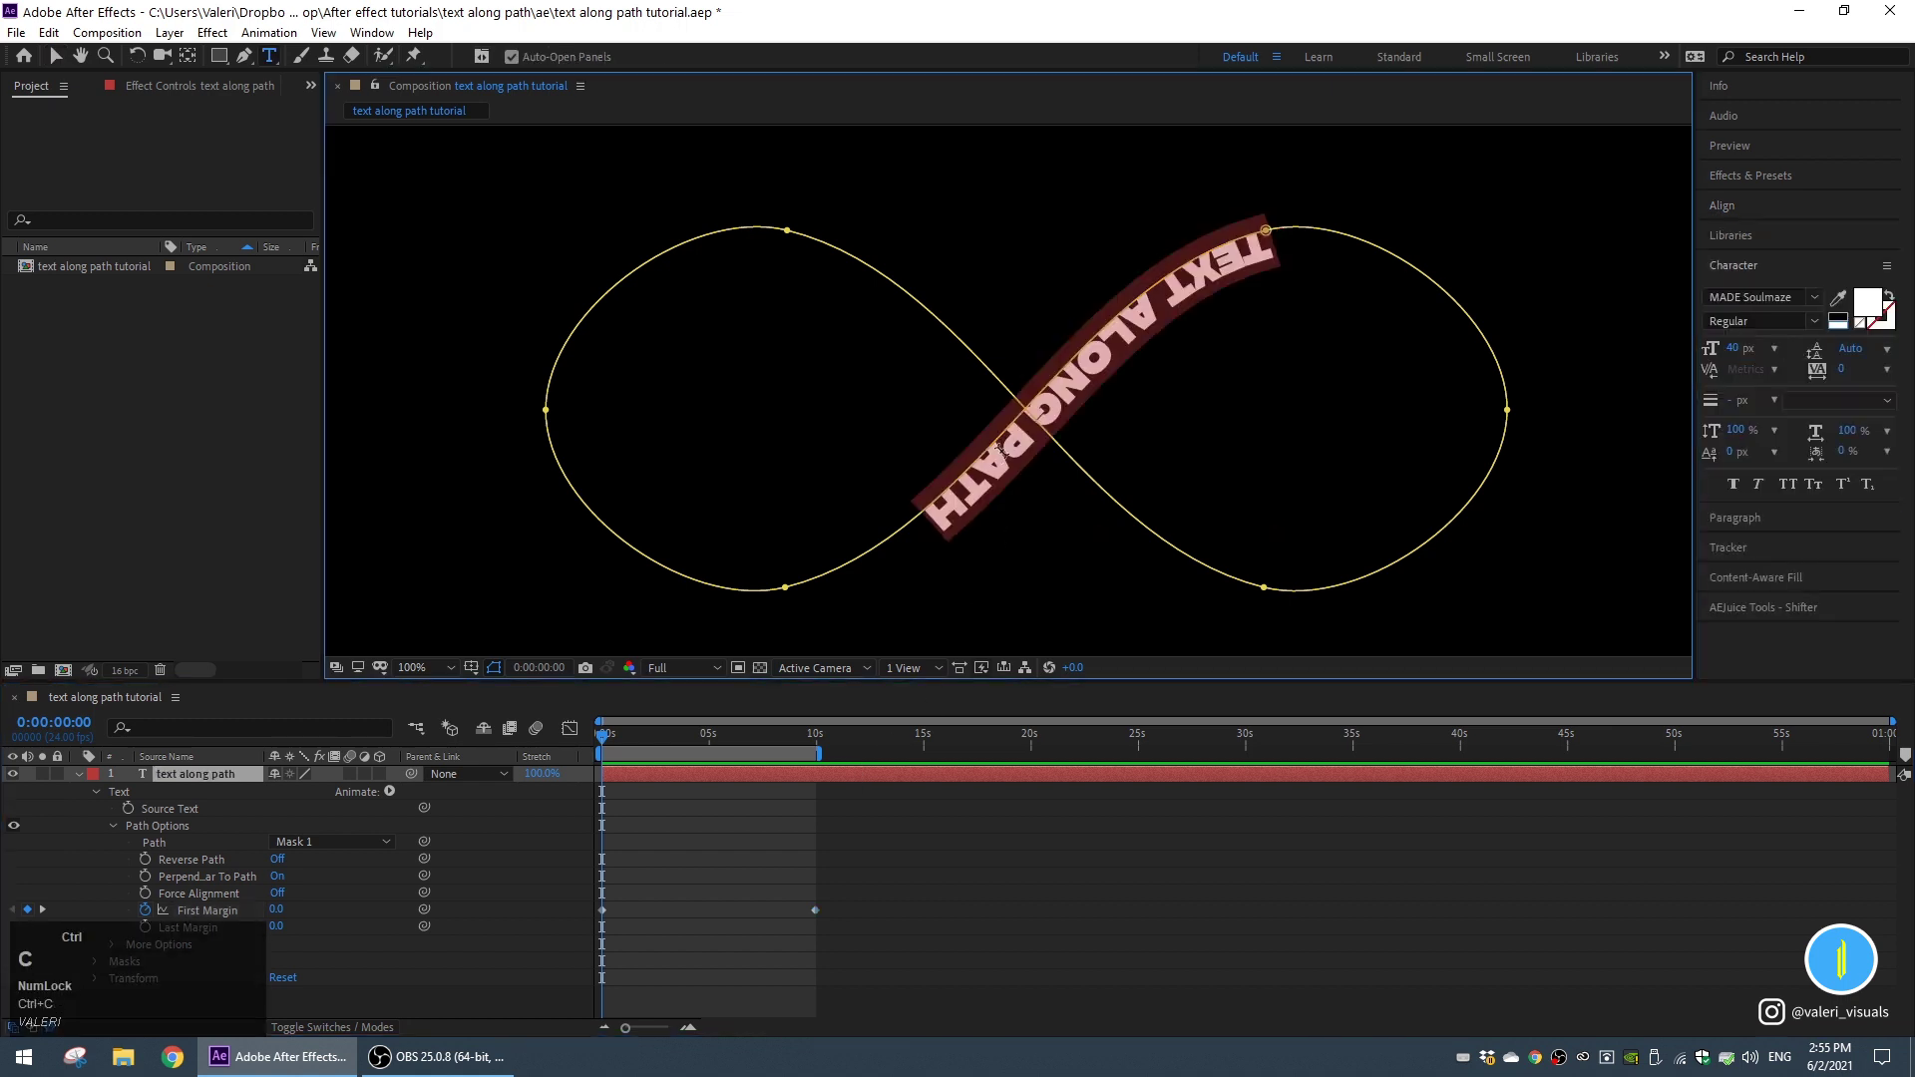
left_click(929, 520)
key("Right")
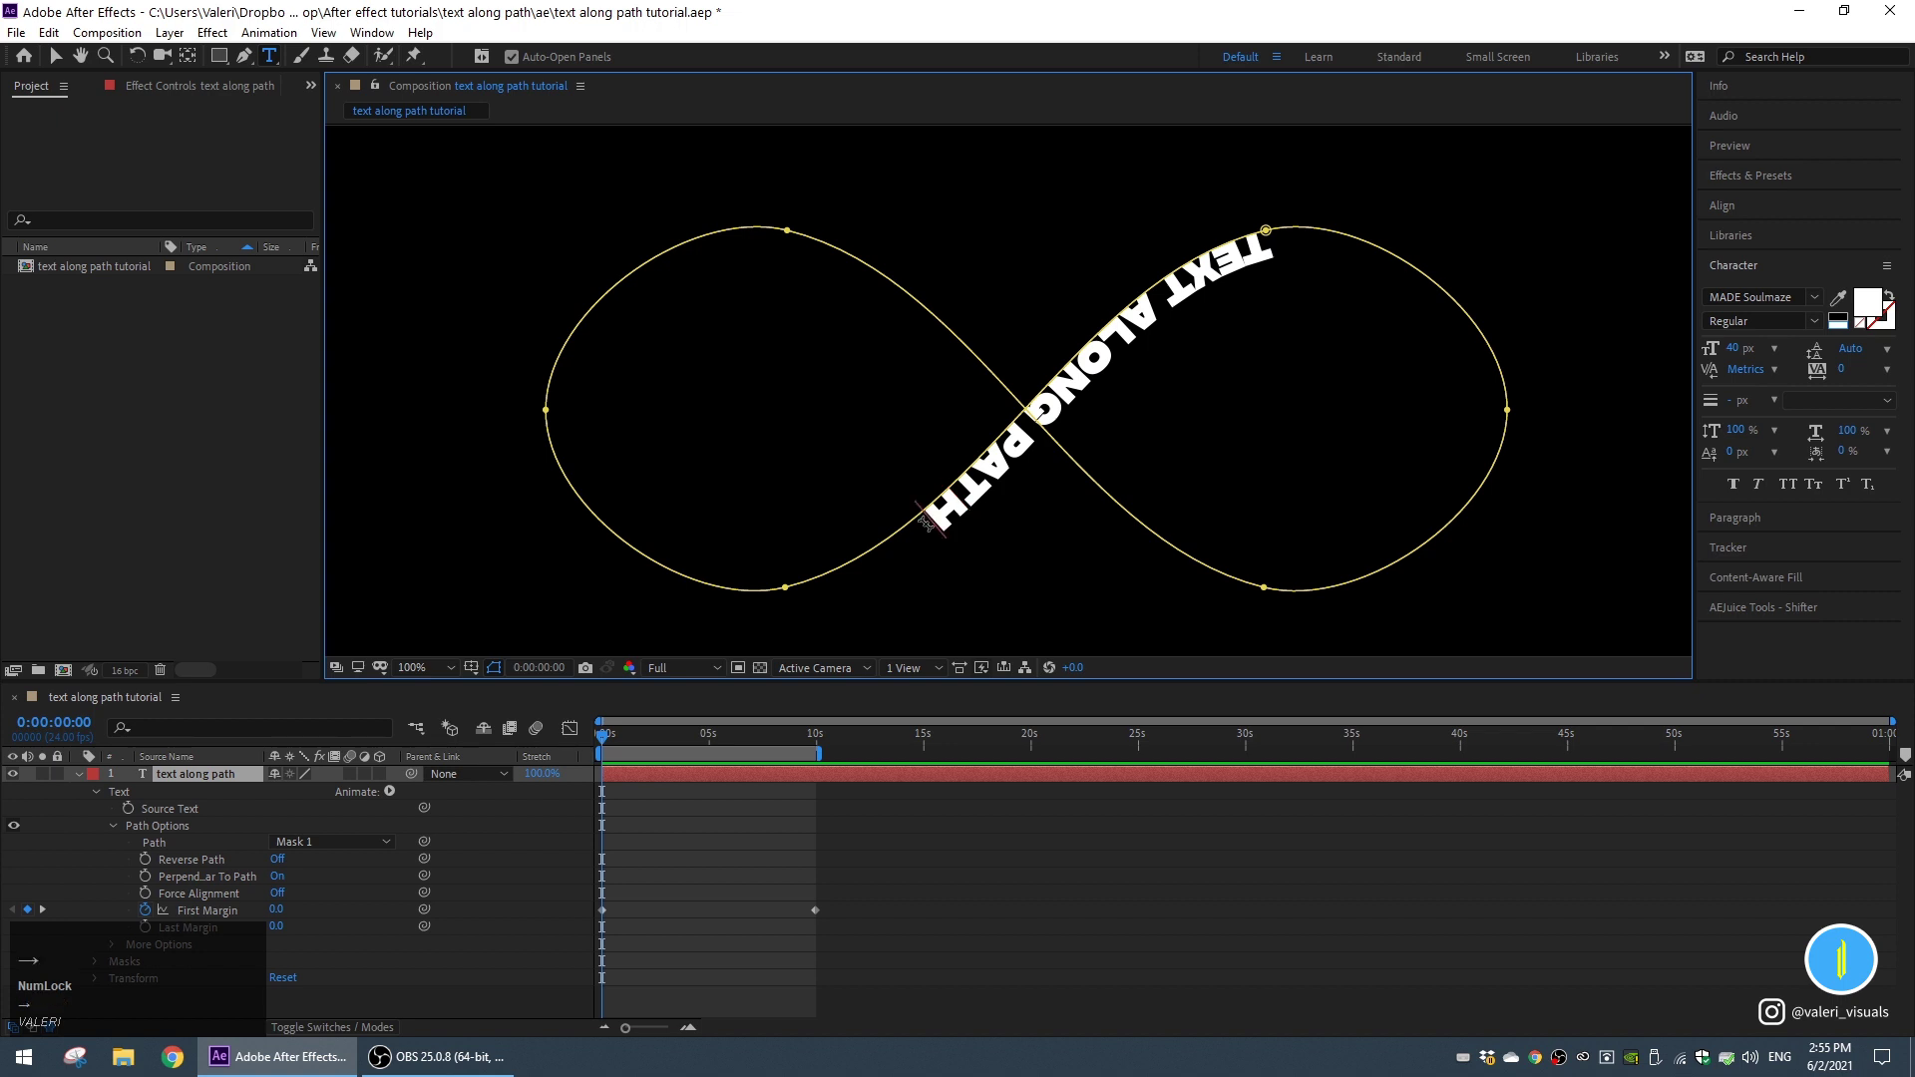
key("ctrl+v")
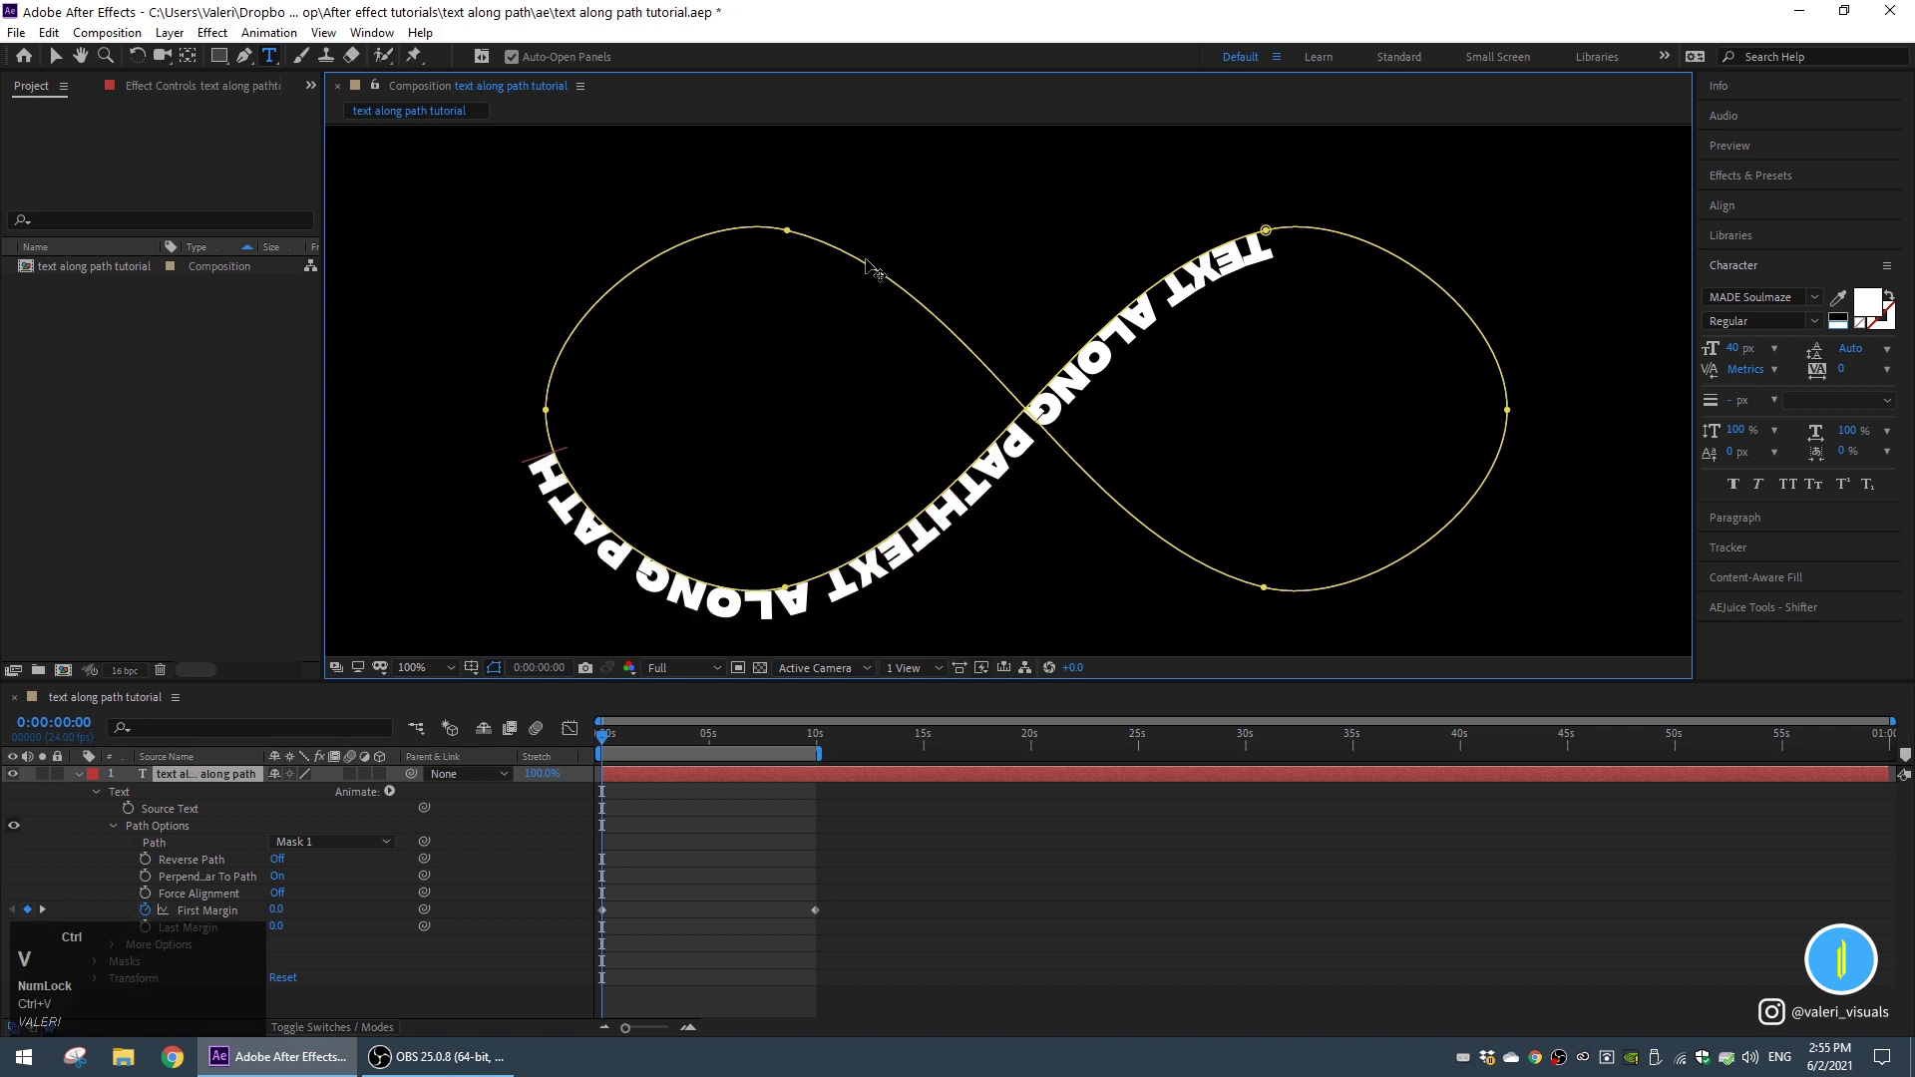
key("ctrl+v")
key("ctrl+v")
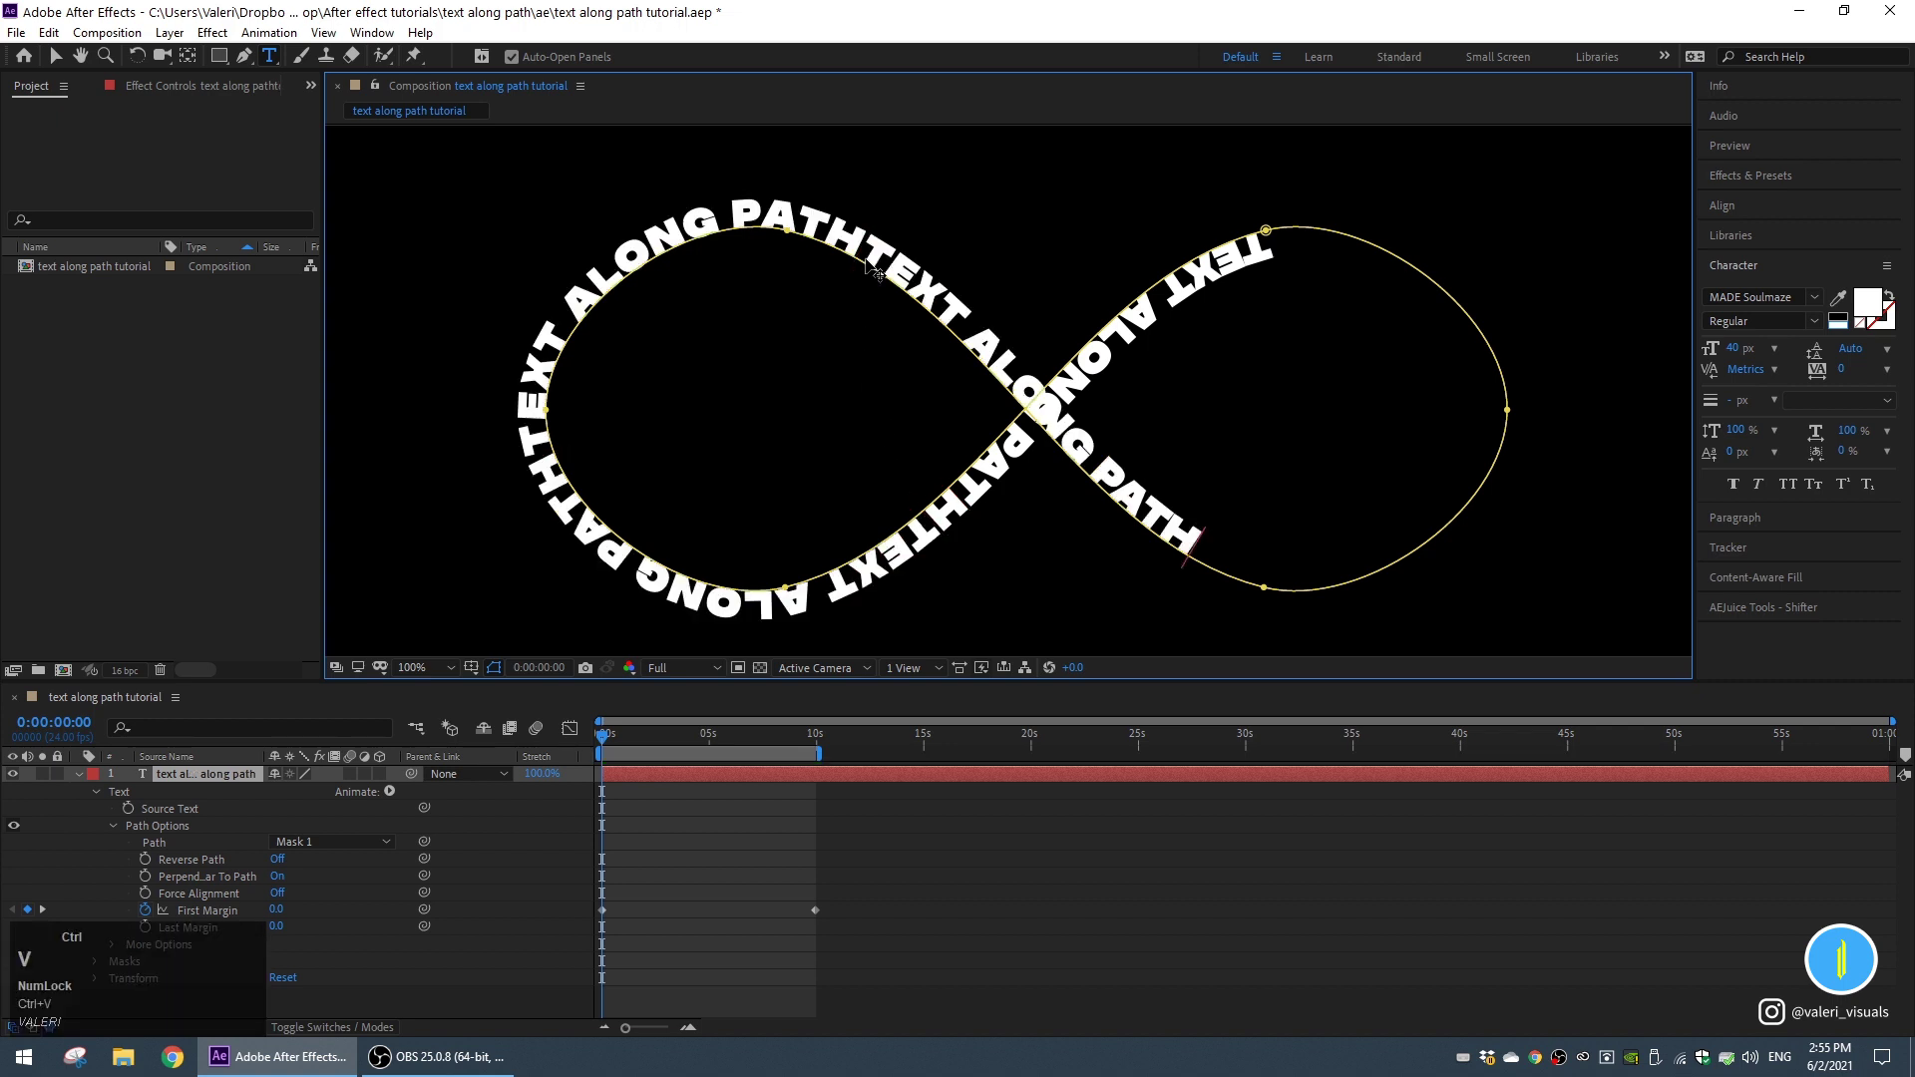
key("ctrl+v")
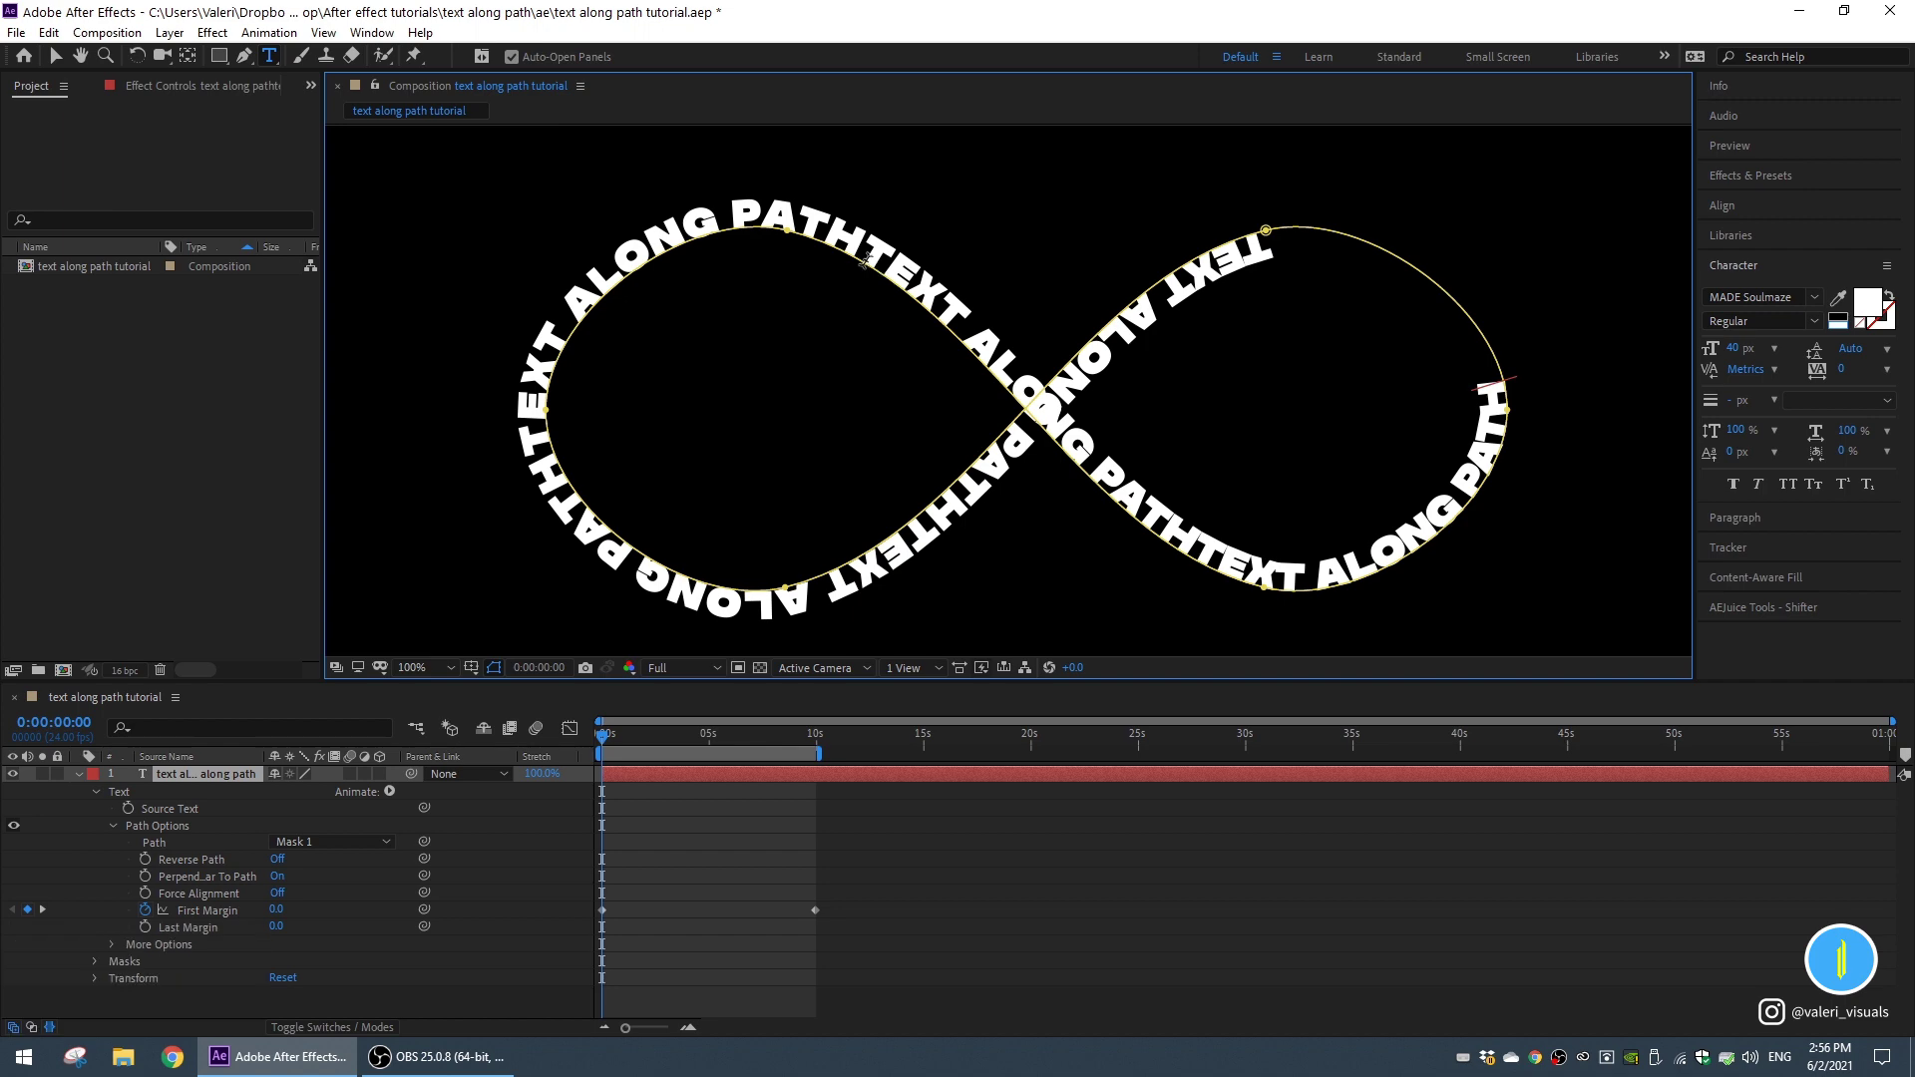
Increase the font size of all the text on the path to 45 px to fill most of the infinity shape.
triple_click(965, 330)
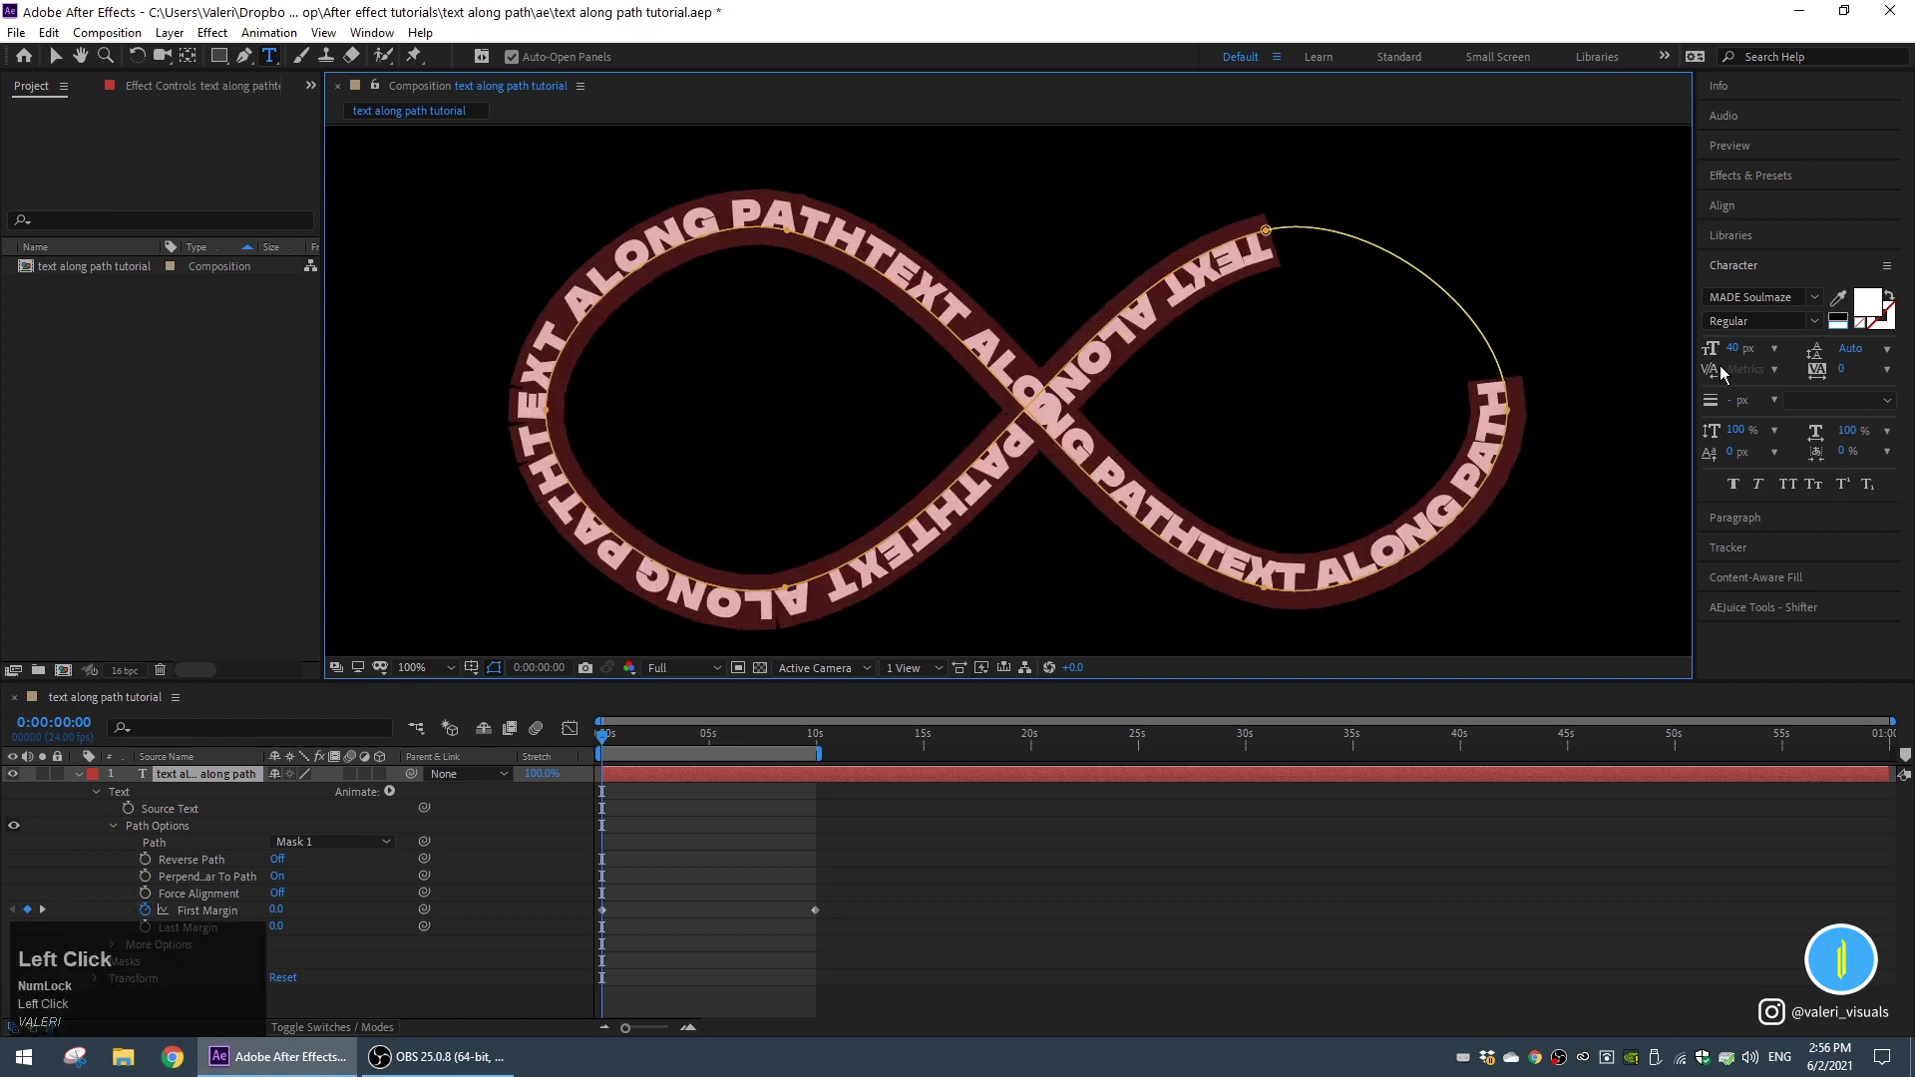
left_click_drag(1731, 349, 1733, 349)
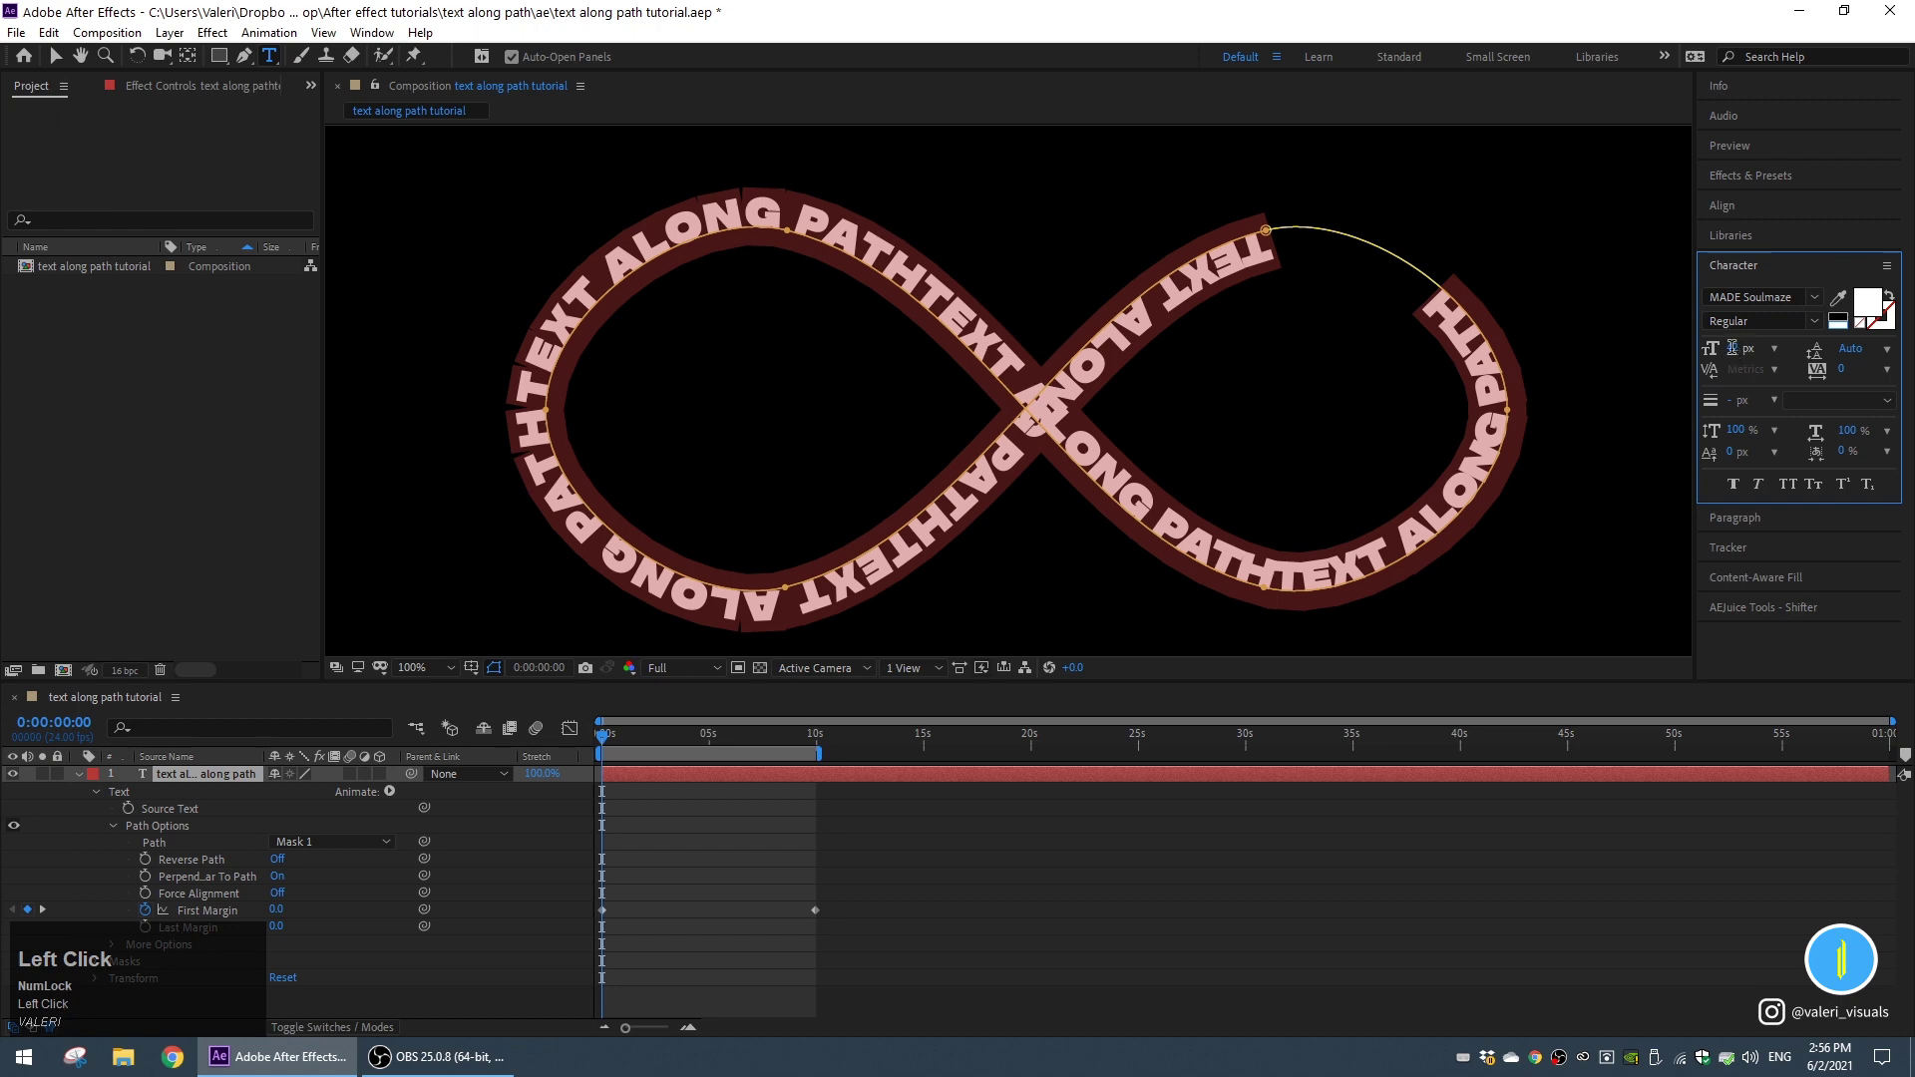
left_click(1732, 348)
key("Up")
key("Up")
key("Up")
key("Up")
key("Down")
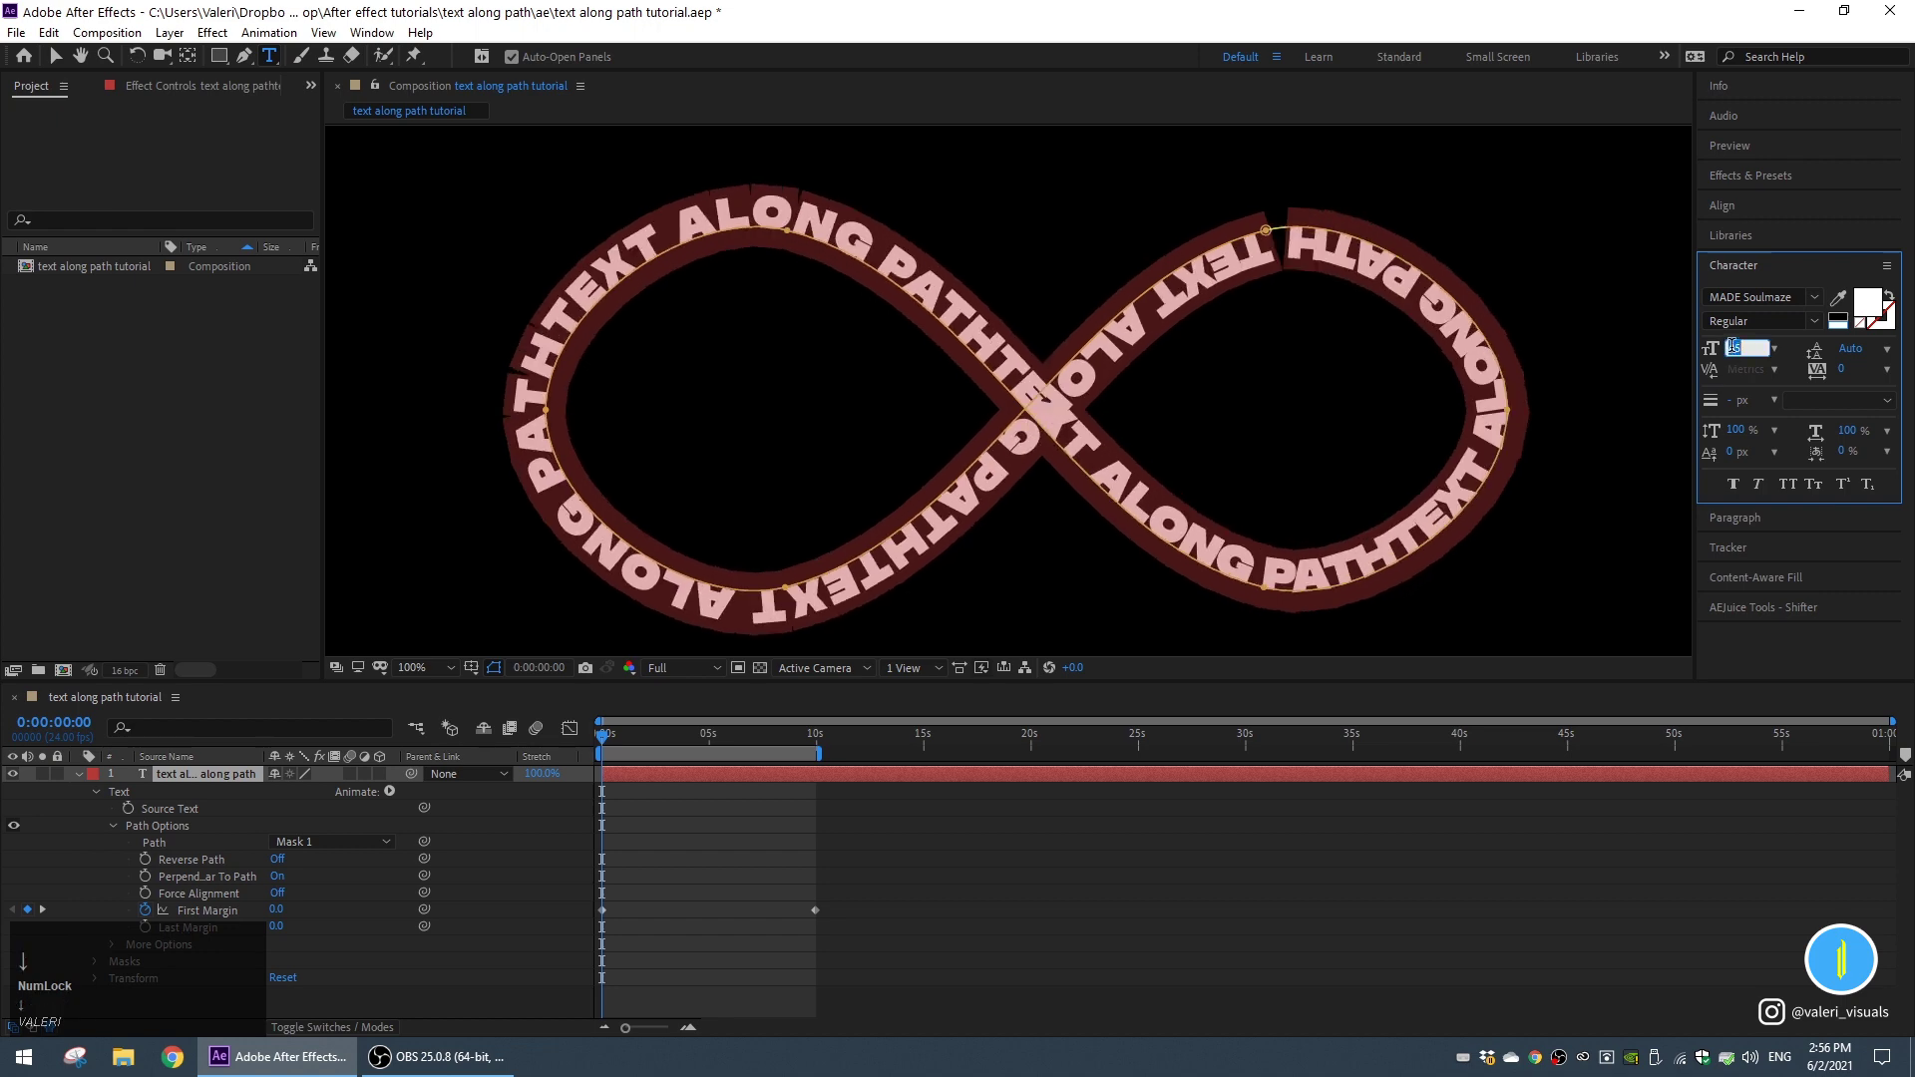
left_click(228, 778)
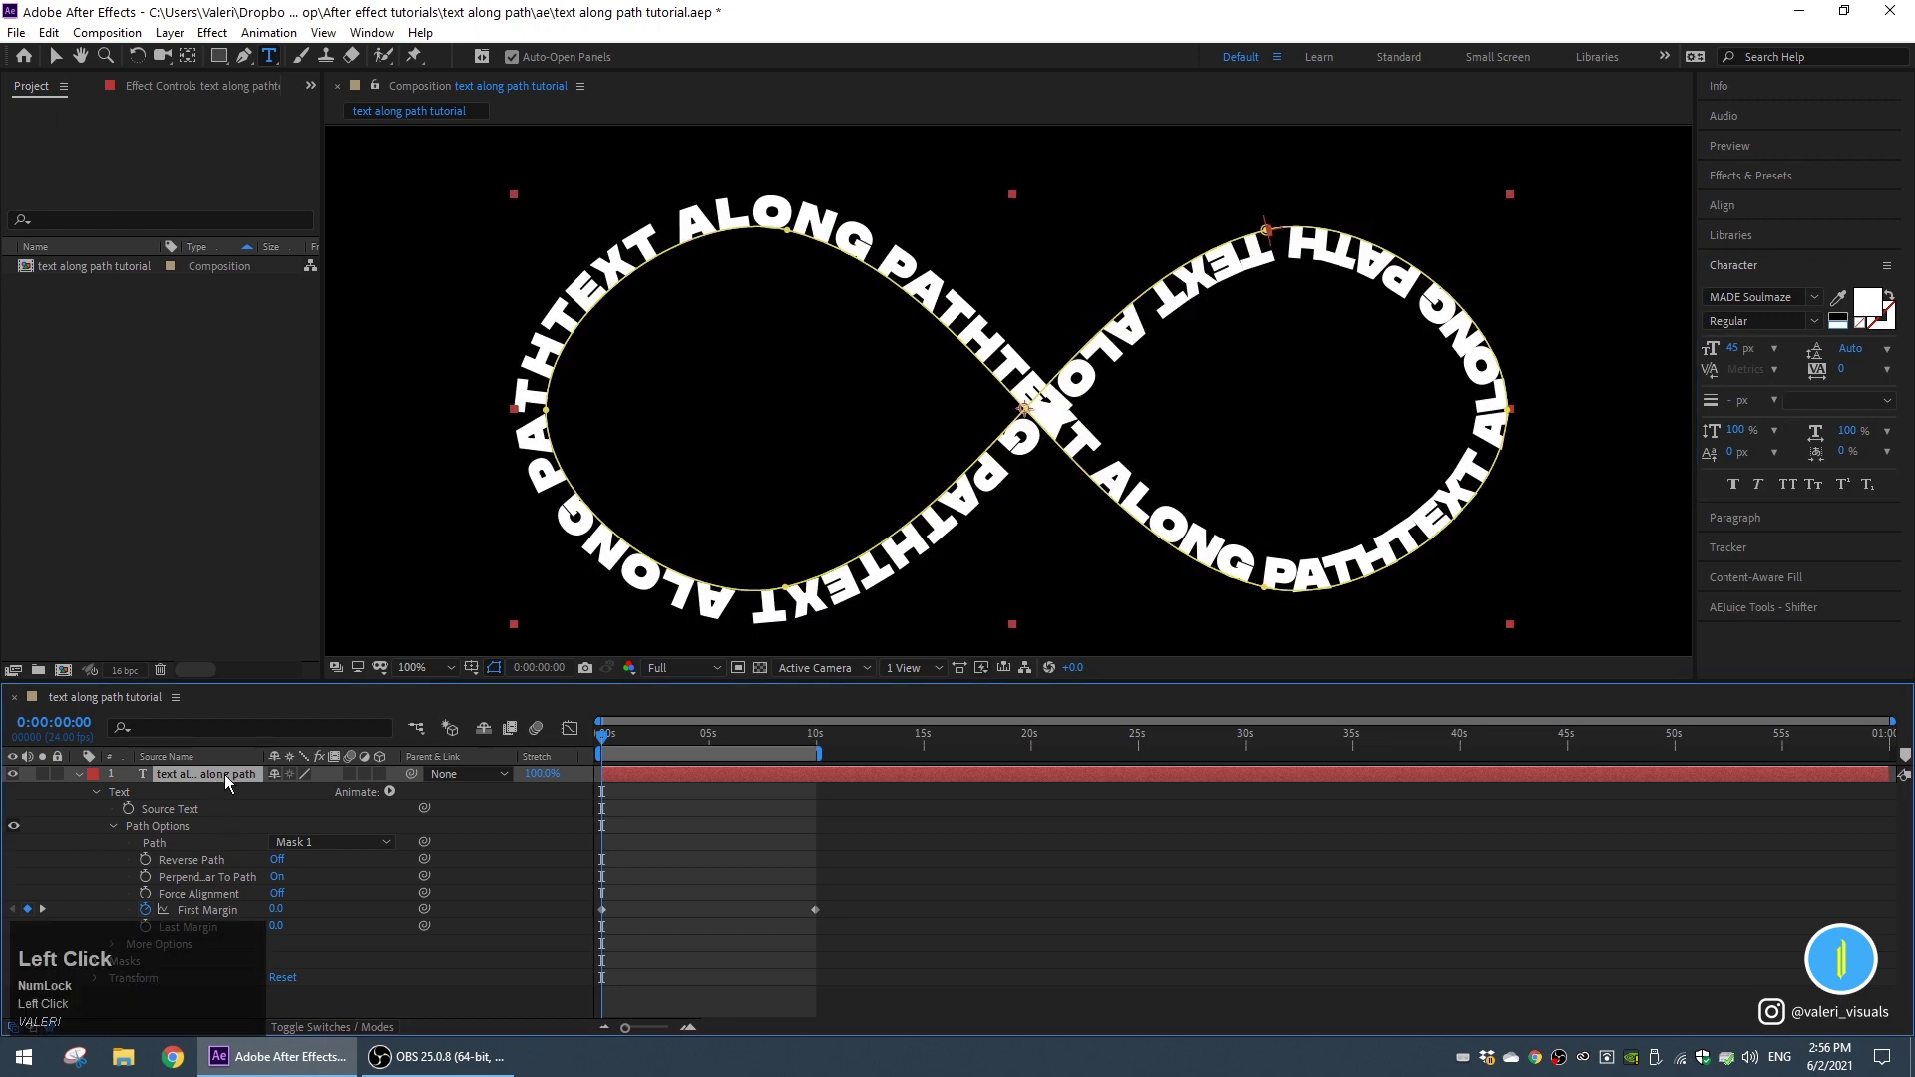
Preview the animation of the repeated text and return to the first frame.
key("space")
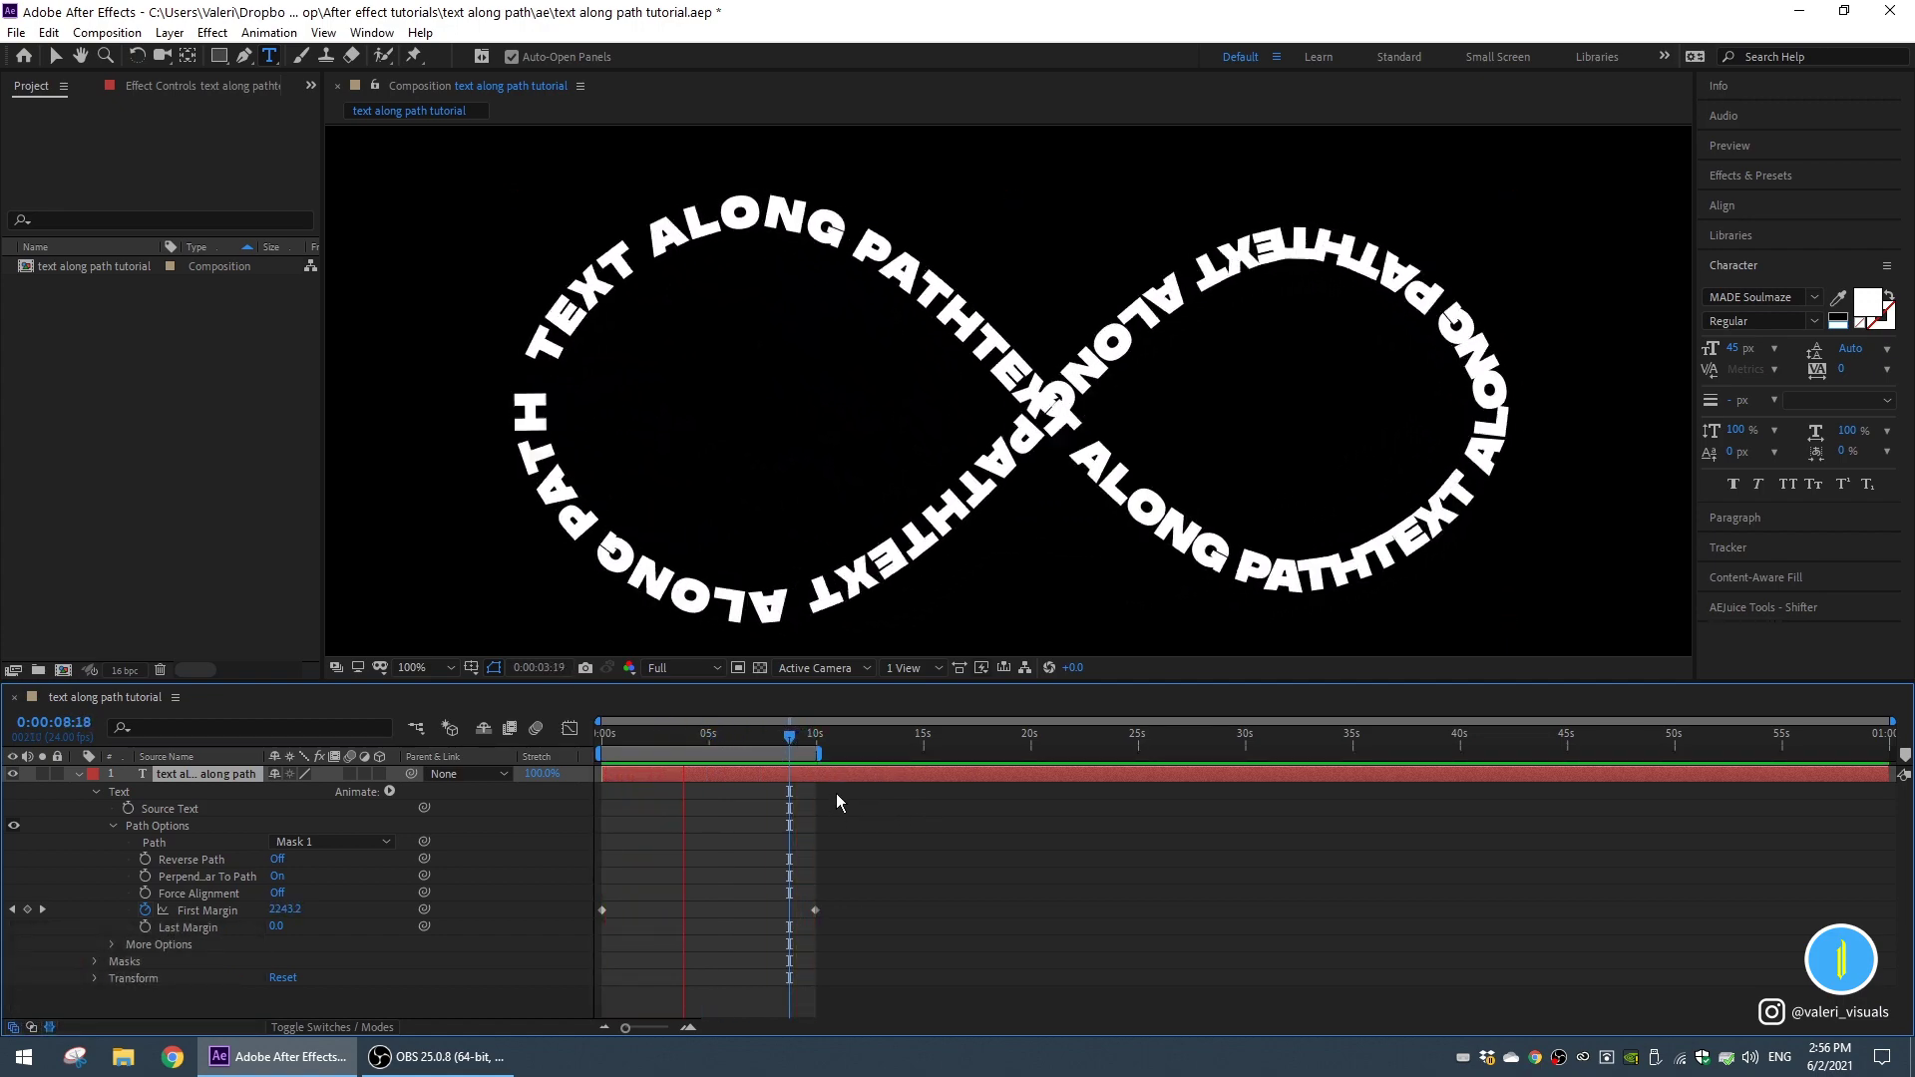
key("space")
left_click_drag(723, 746, 582, 750)
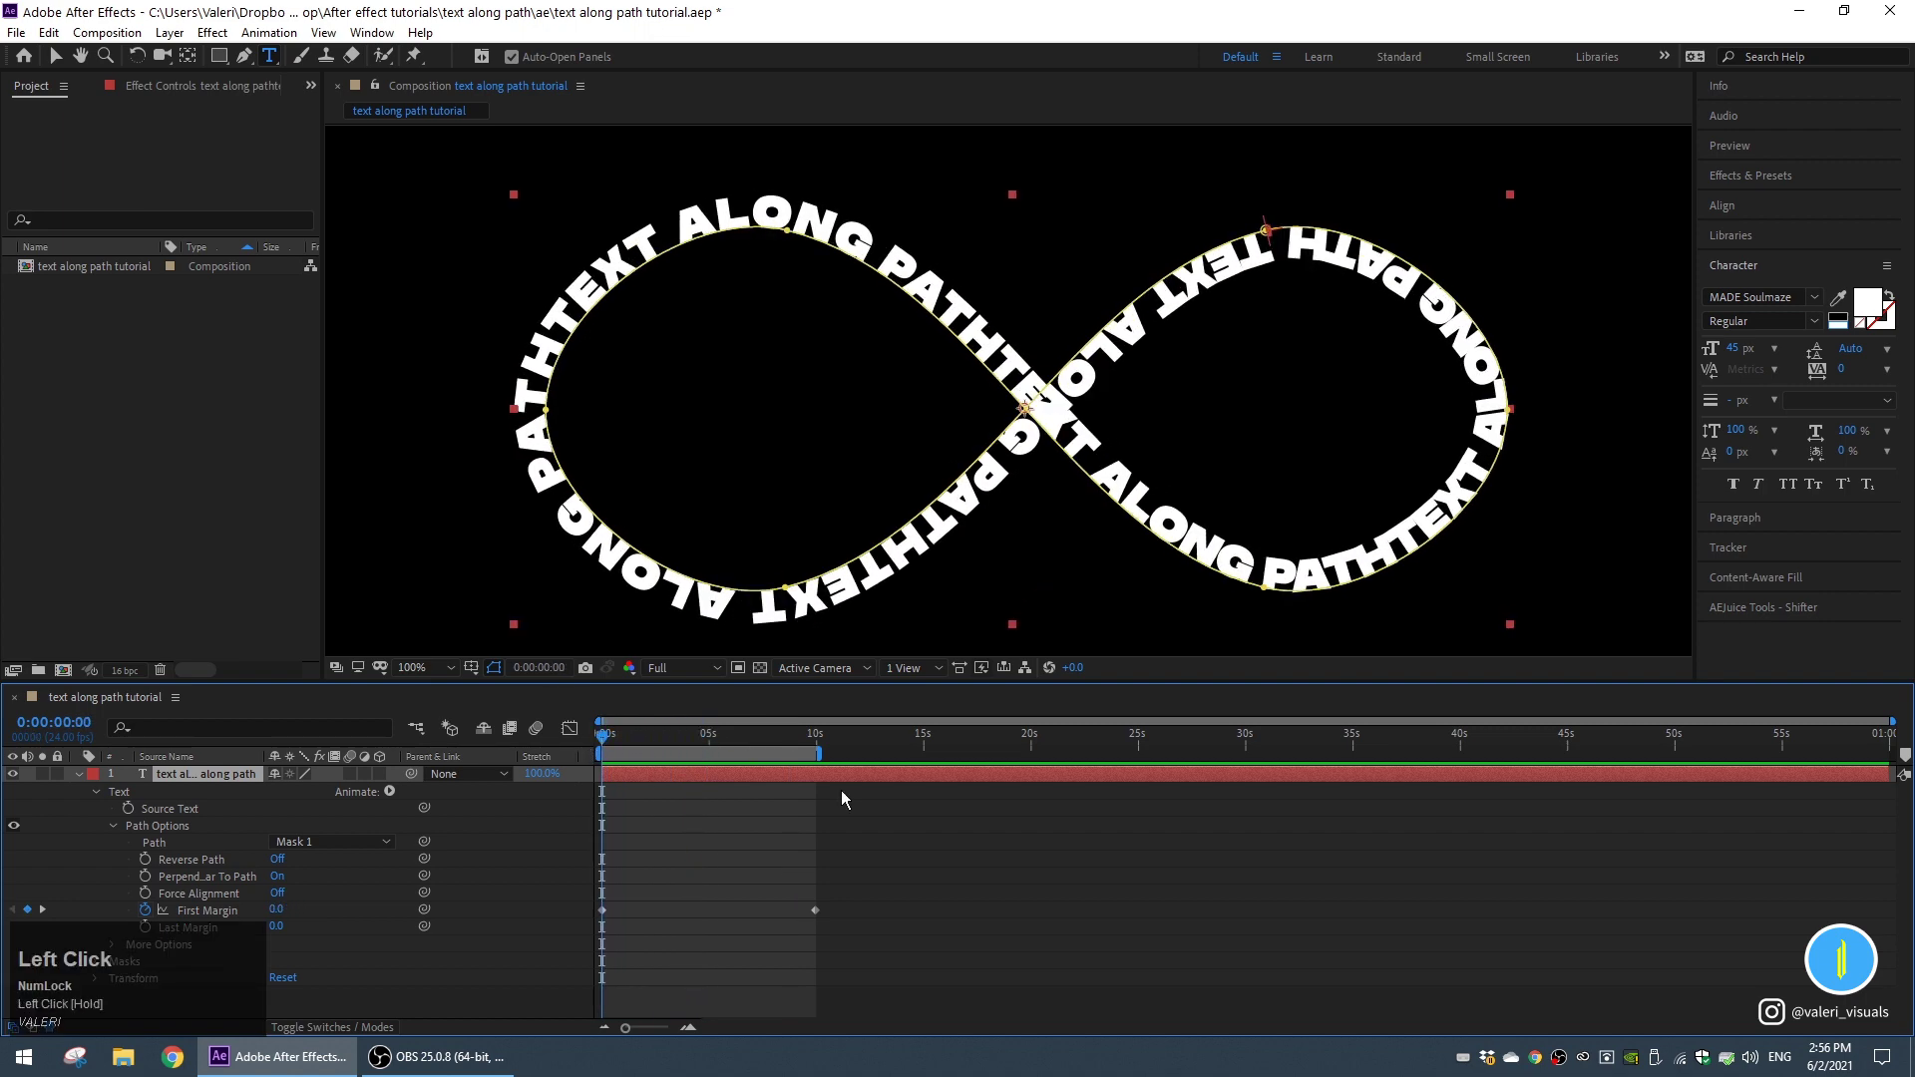
Change the fill colour of the path text to a bright orange-yellow.
left_click(1868, 309)
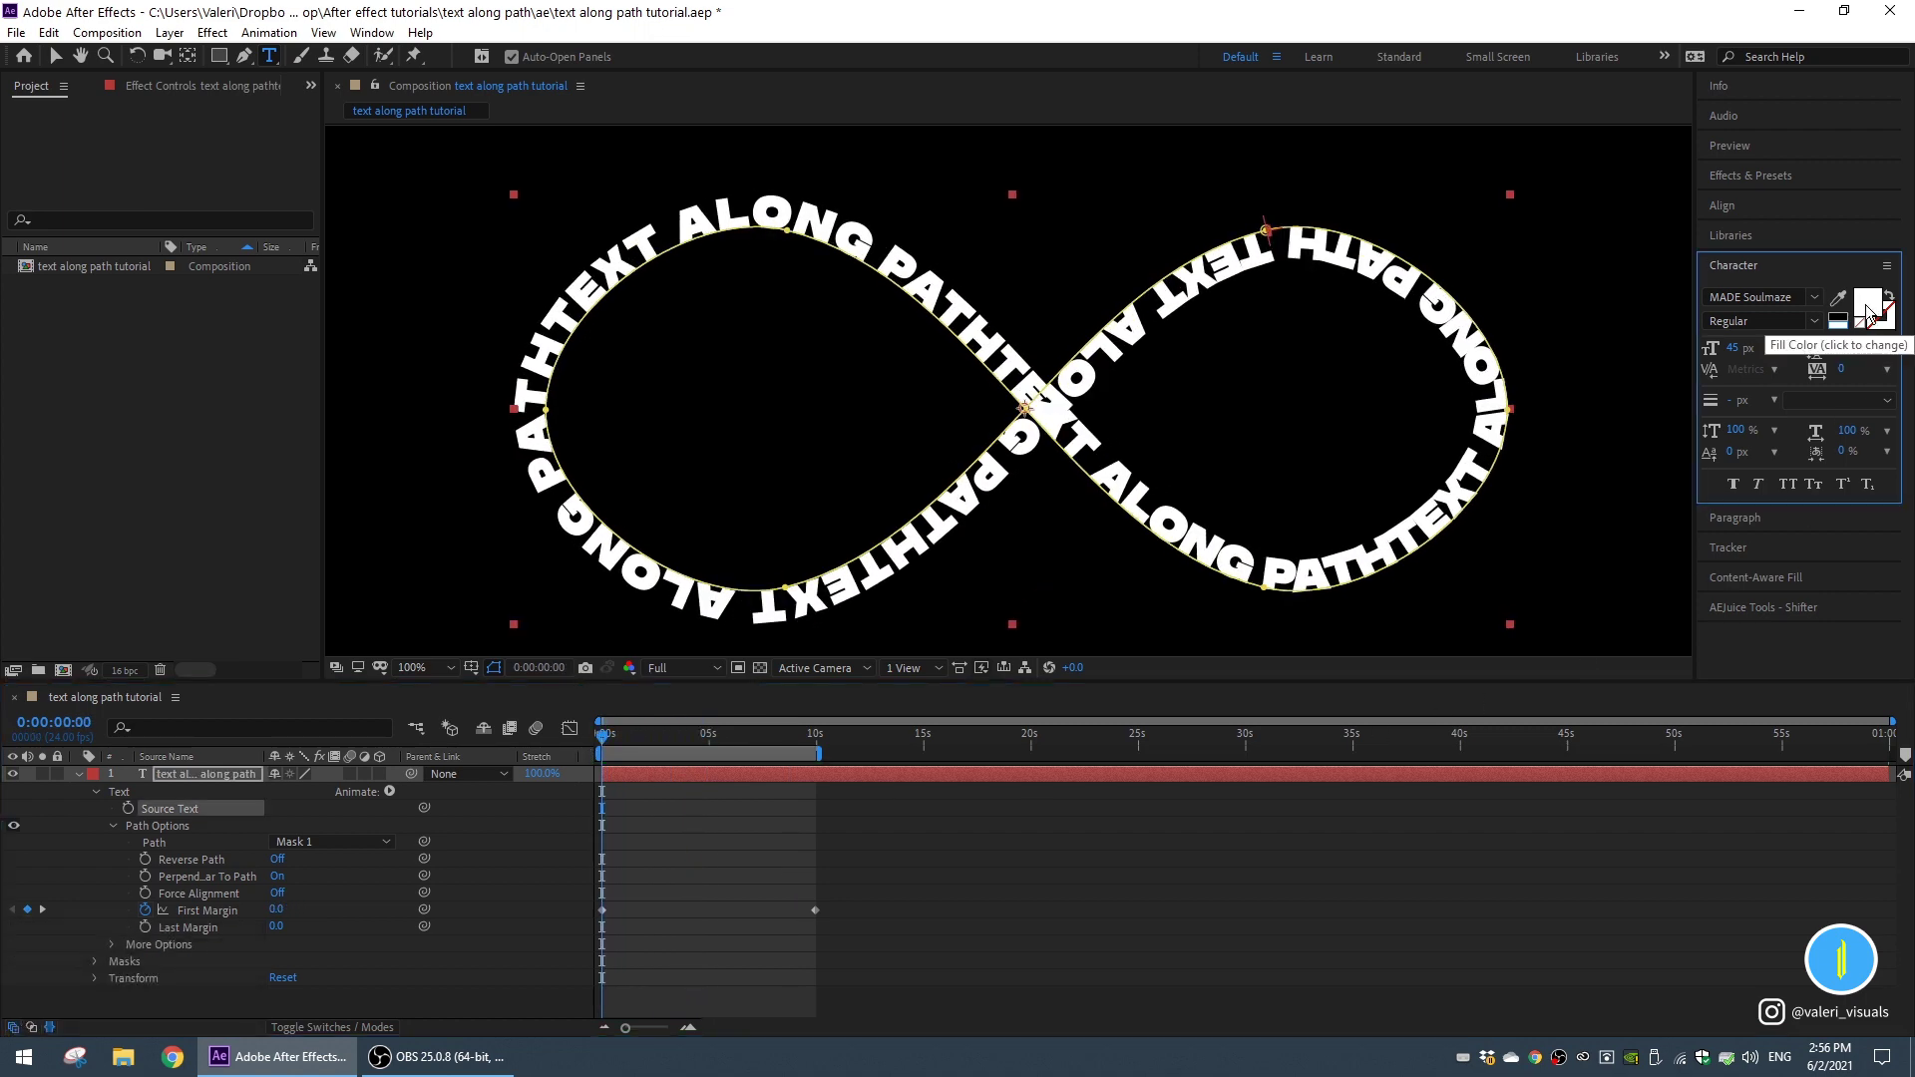
left_click(1868, 304)
left_click_drag(515, 646, 515, 619)
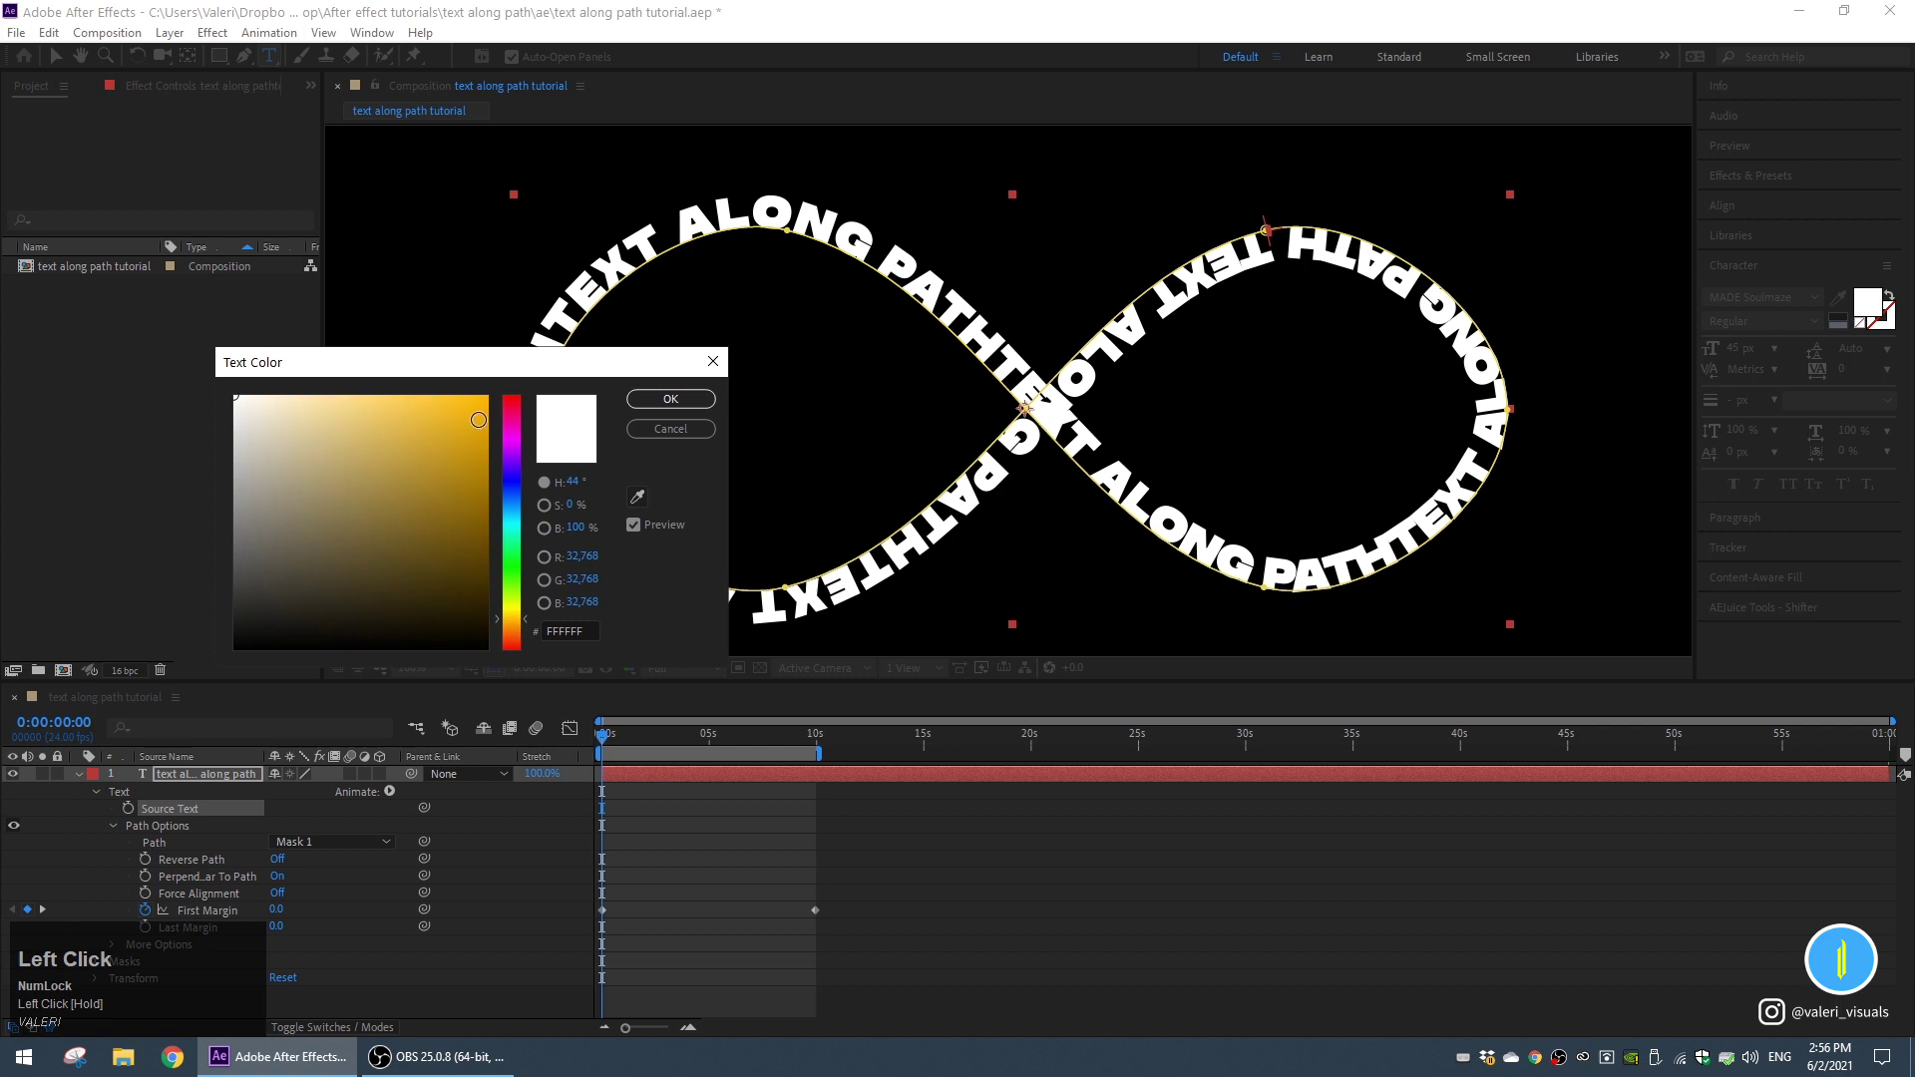
left_click(453, 409)
left_click(670, 399)
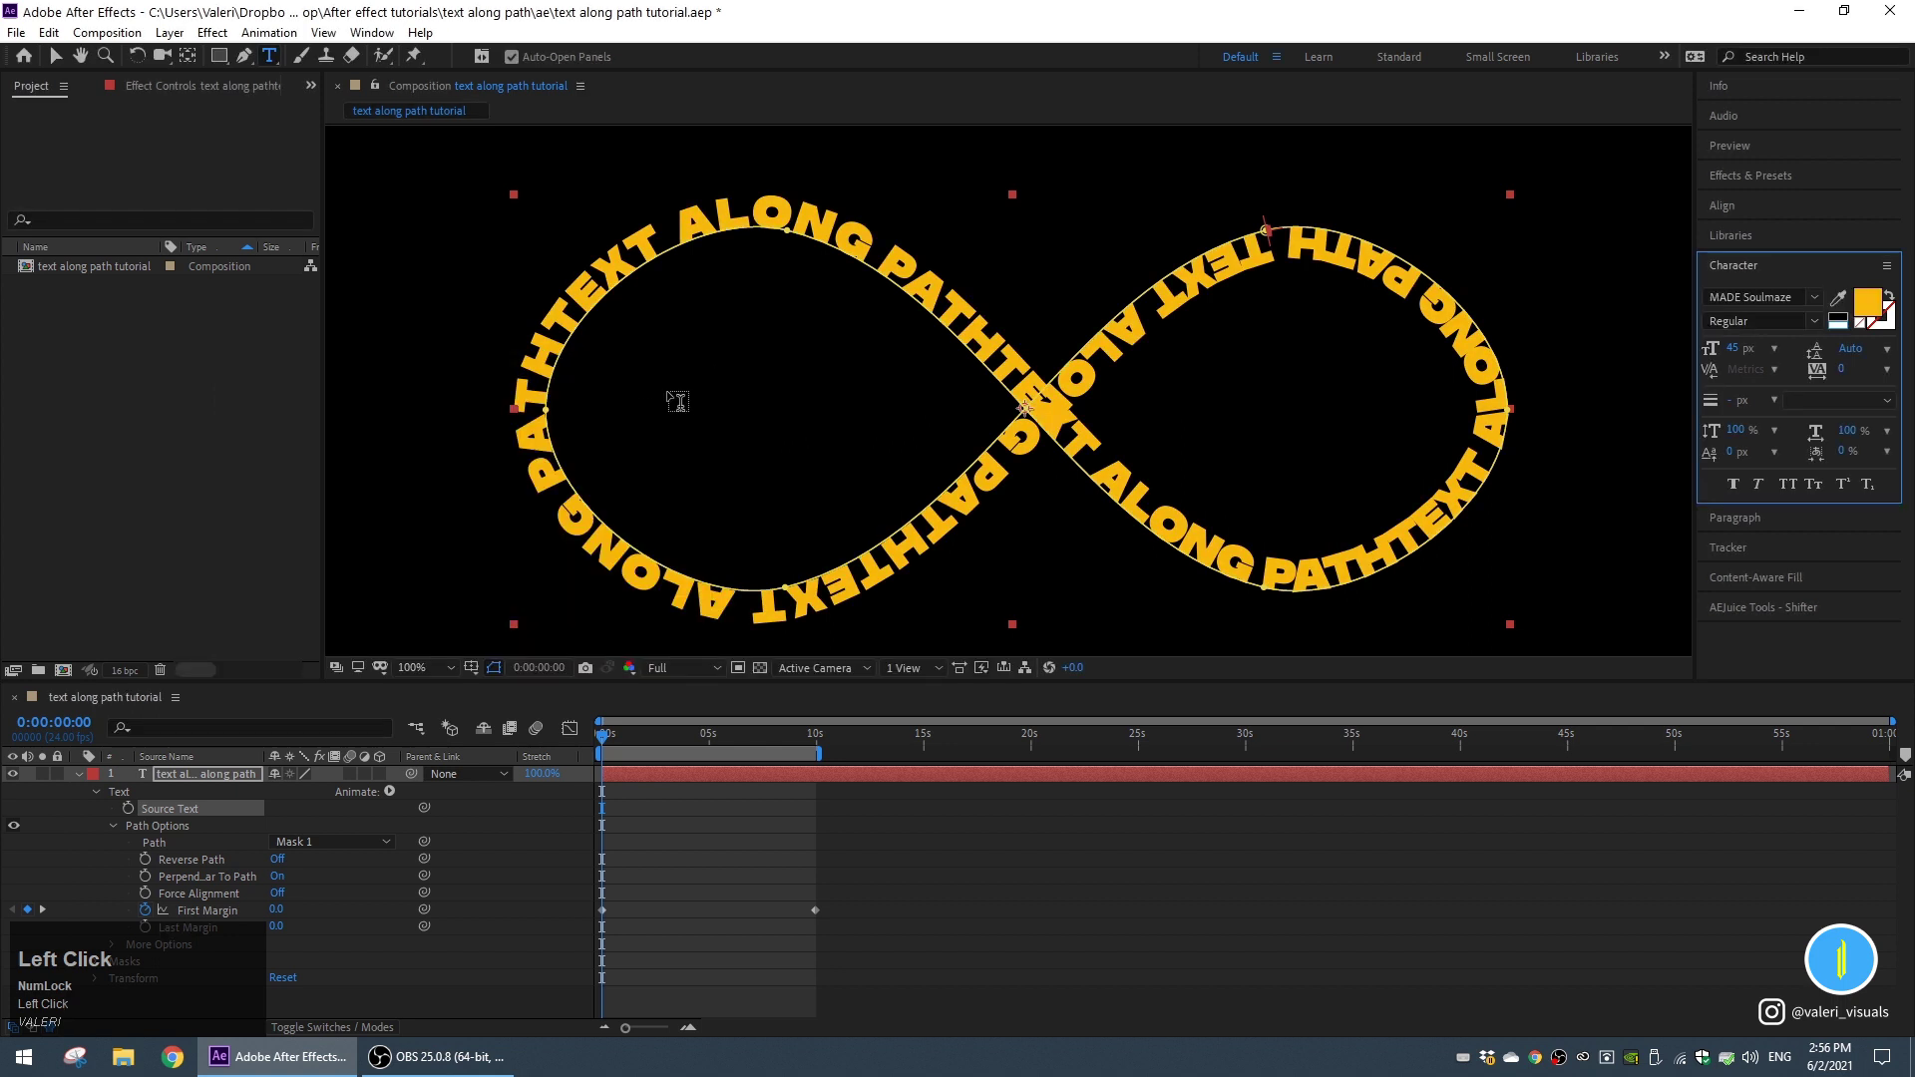
Give the path text a dark purple stroke with a width of 10 px.
left_click(1878, 321)
left_click(515, 521)
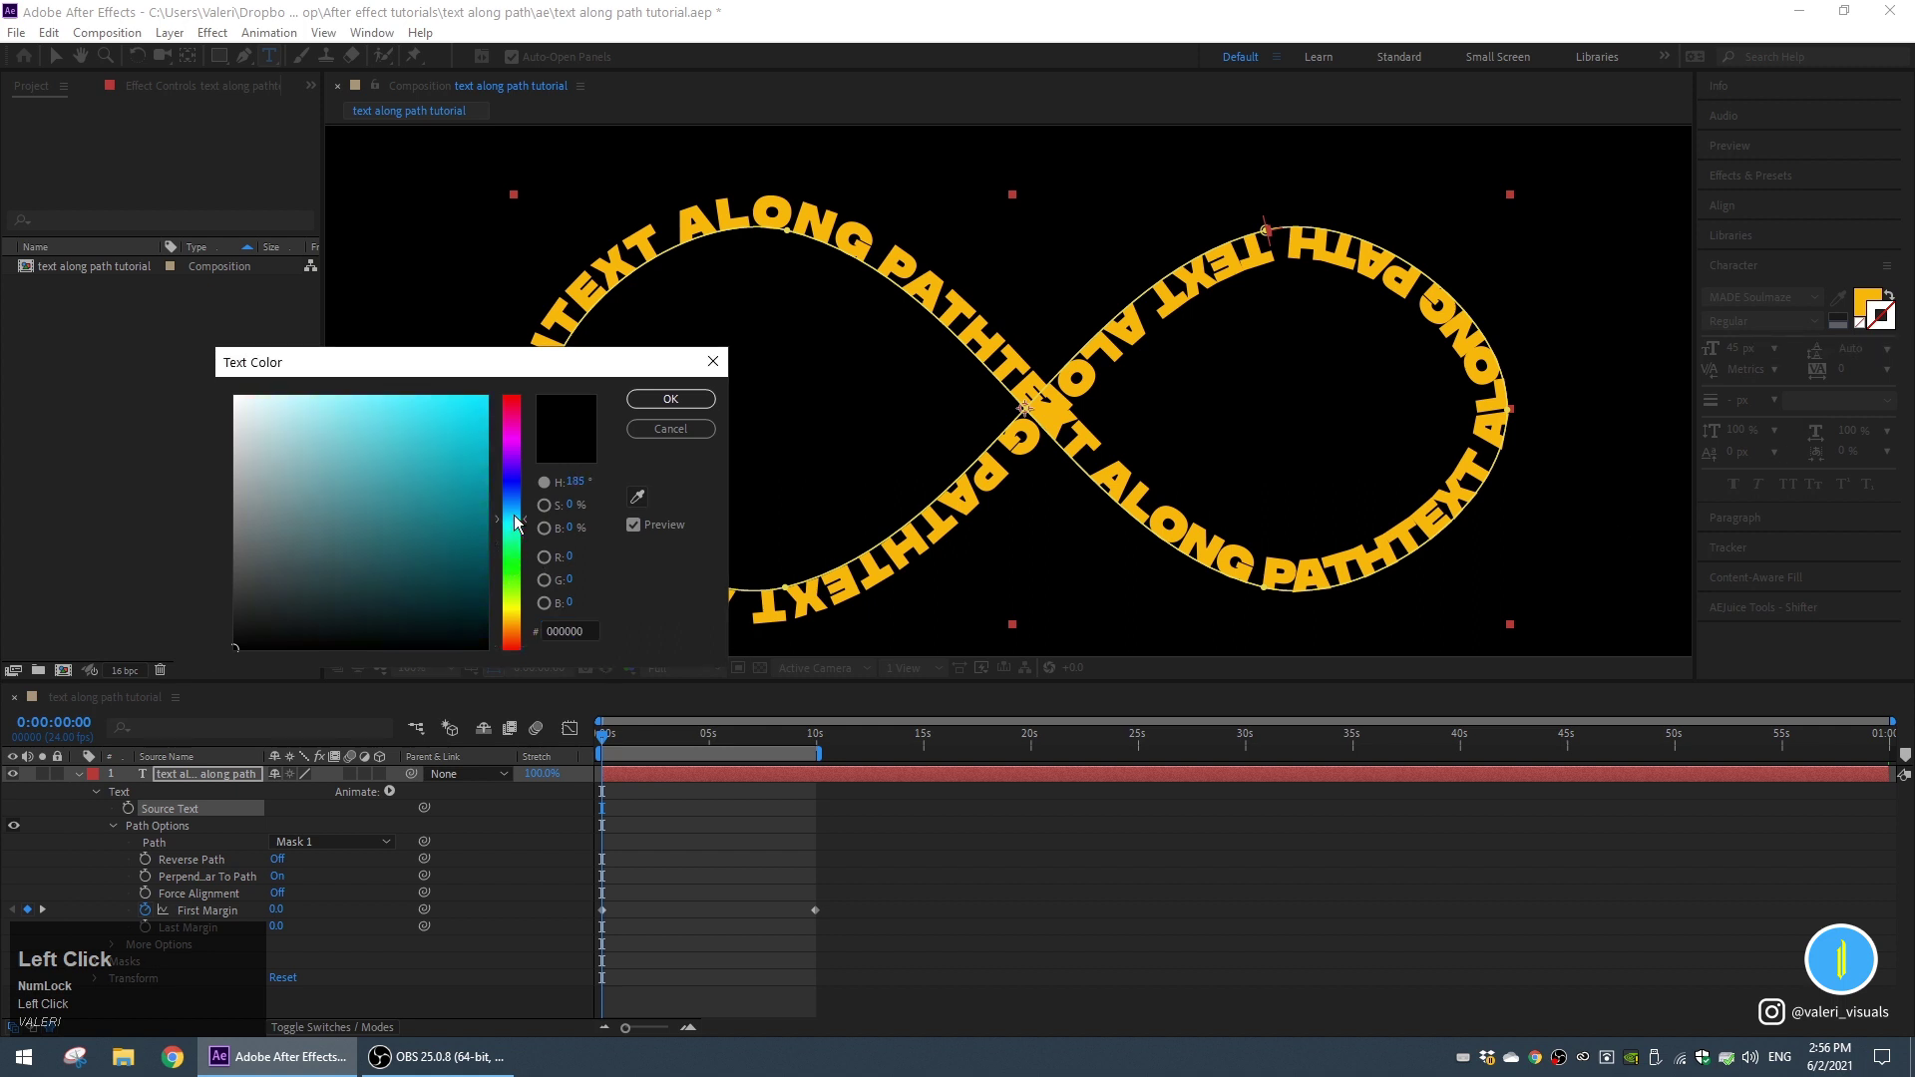
mouse_move(515, 521)
left_mouse_down()
mouse_move(515, 450)
mouse_move(471, 412)
mouse_move(482, 402)
mouse_move(481, 505)
left_mouse_up()
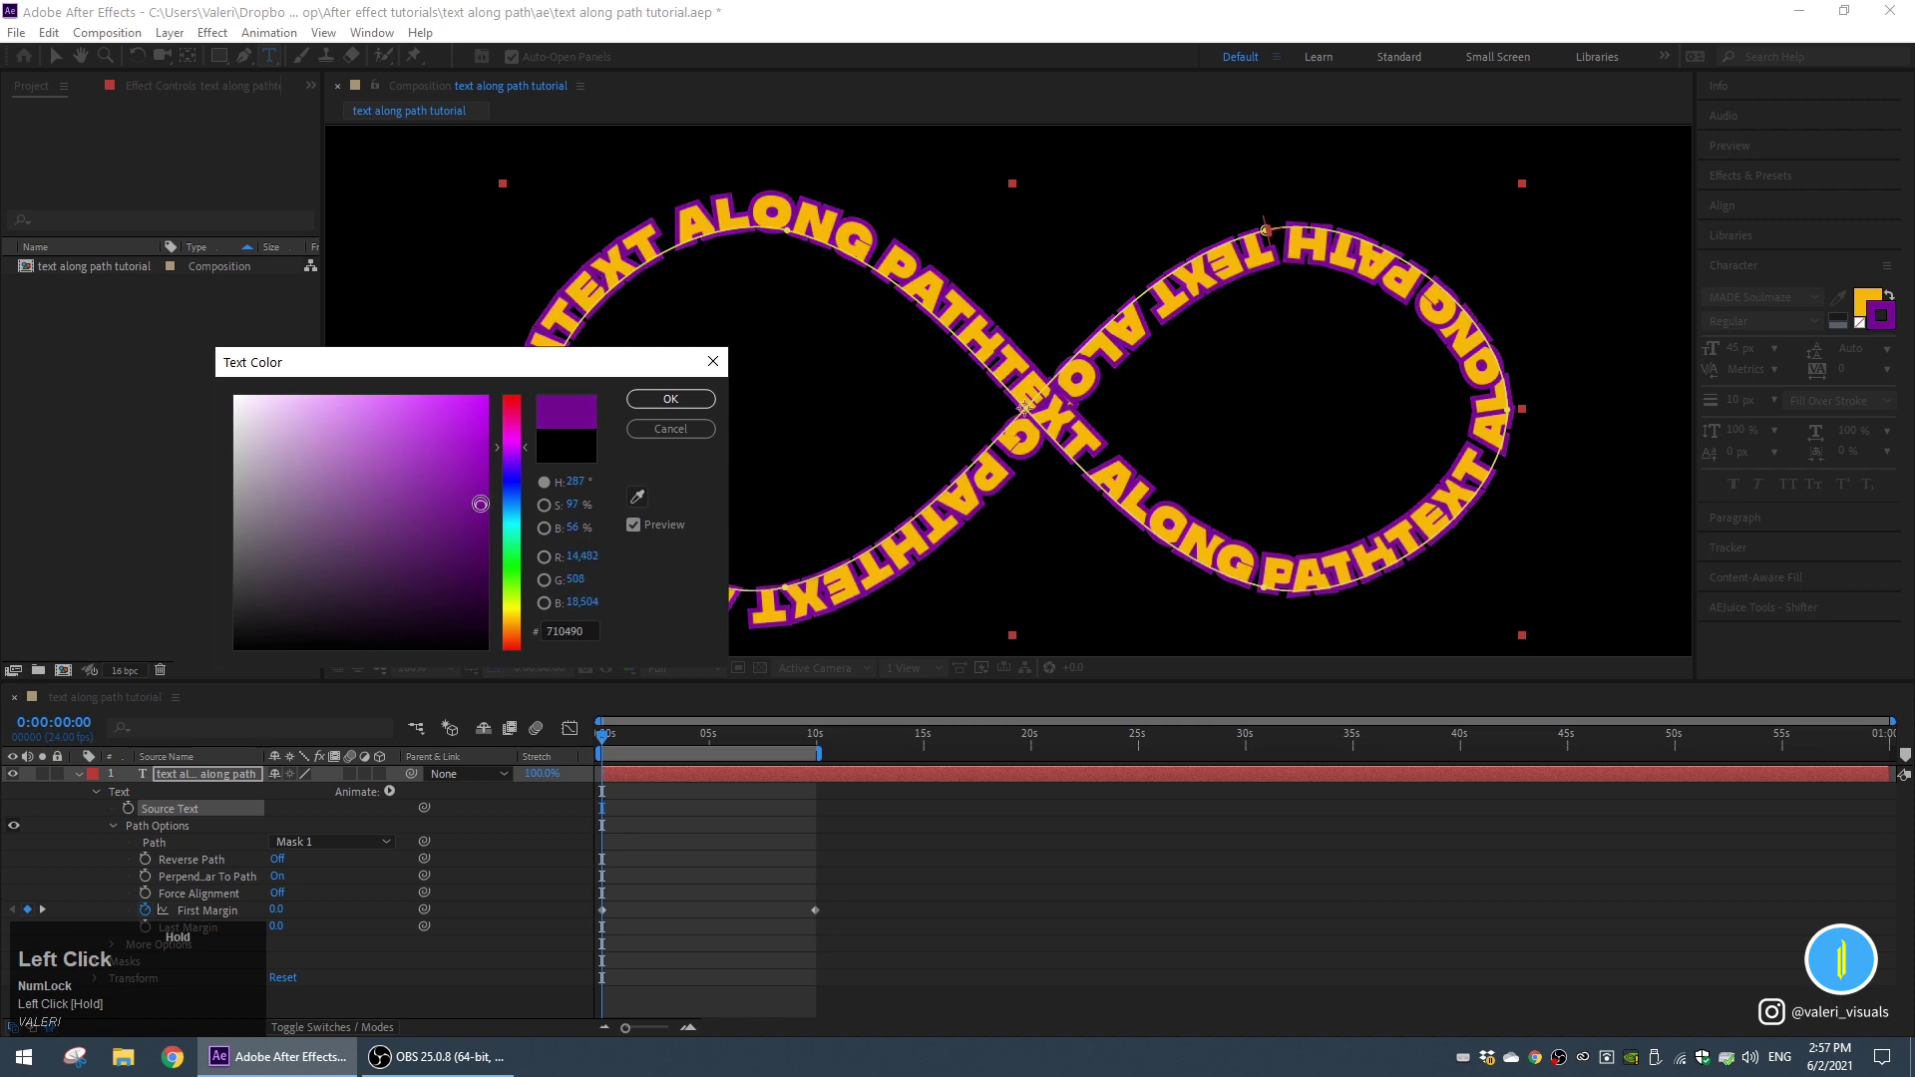
left_click(671, 399)
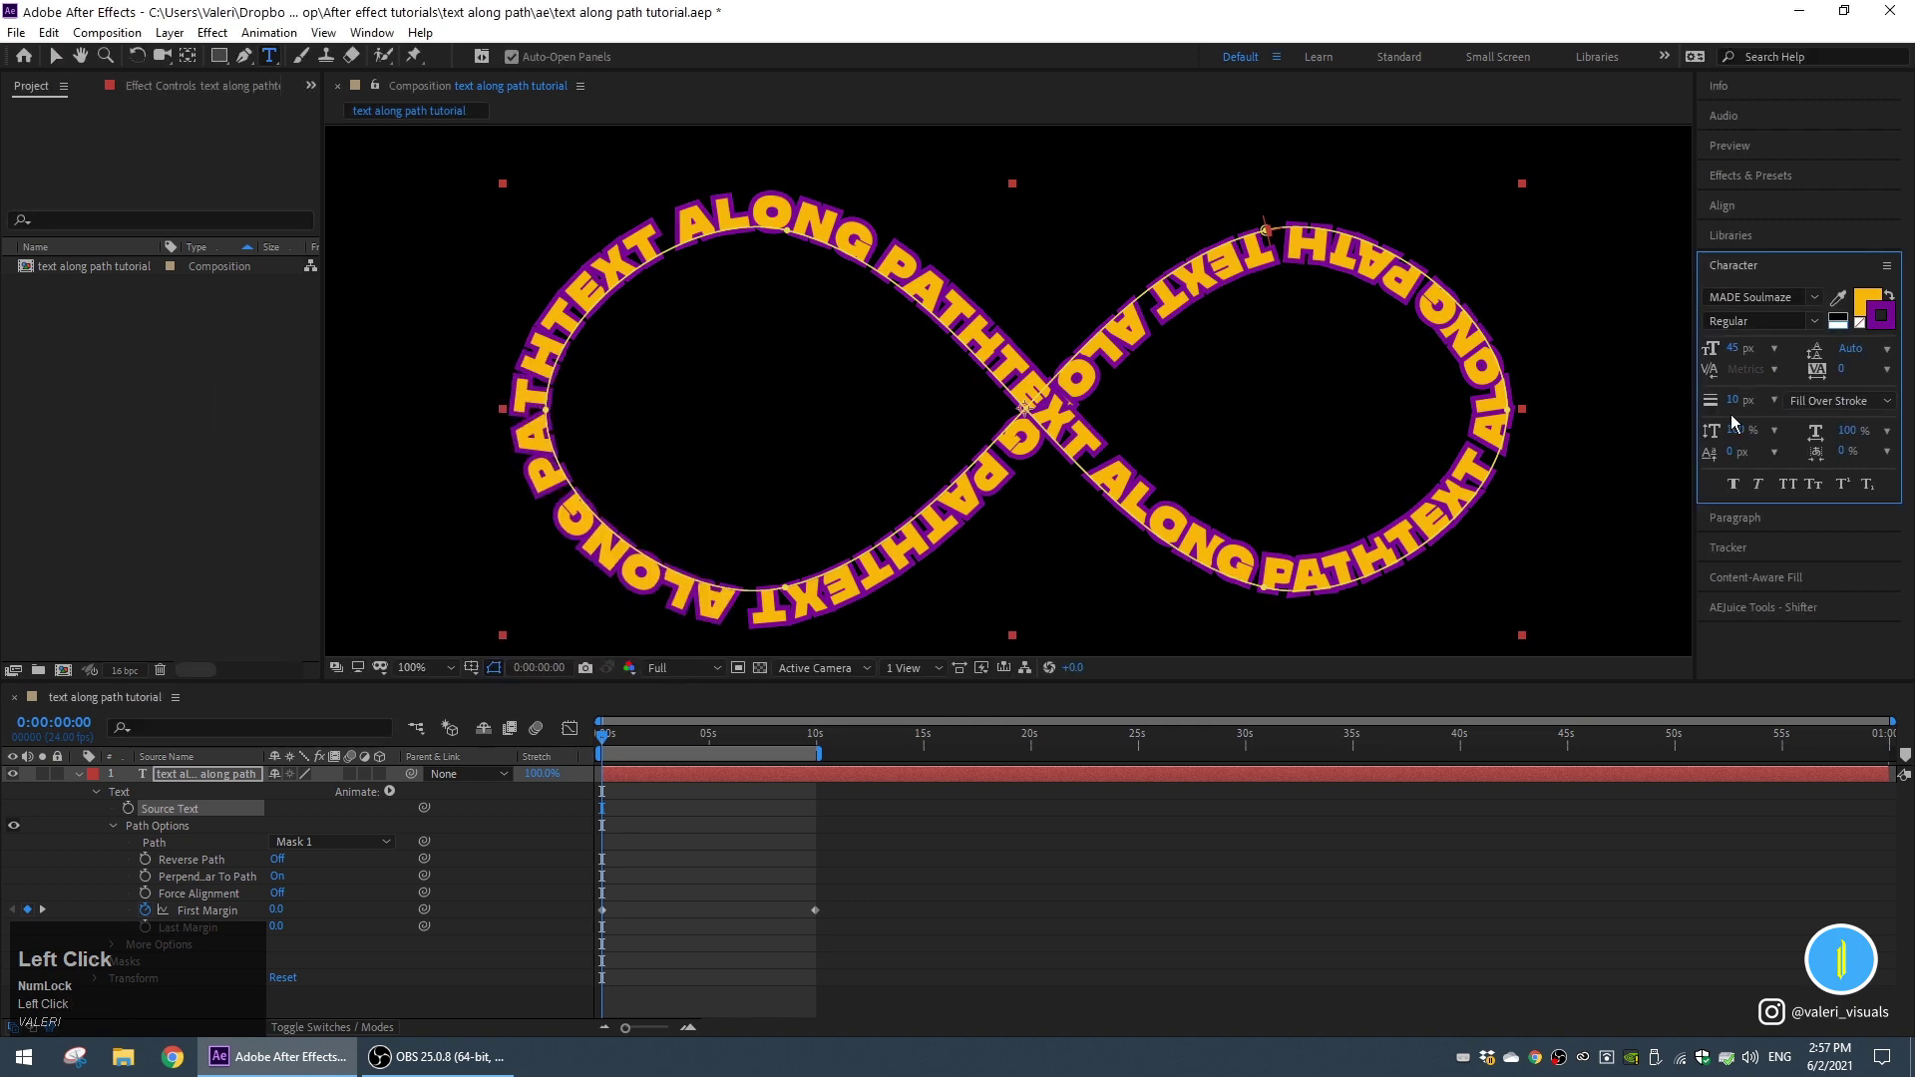
mouse_move(1732, 400)
left_mouse_down()
mouse_move(1826, 401)
mouse_move(1696, 401)
mouse_move(1750, 409)
left_mouse_up()
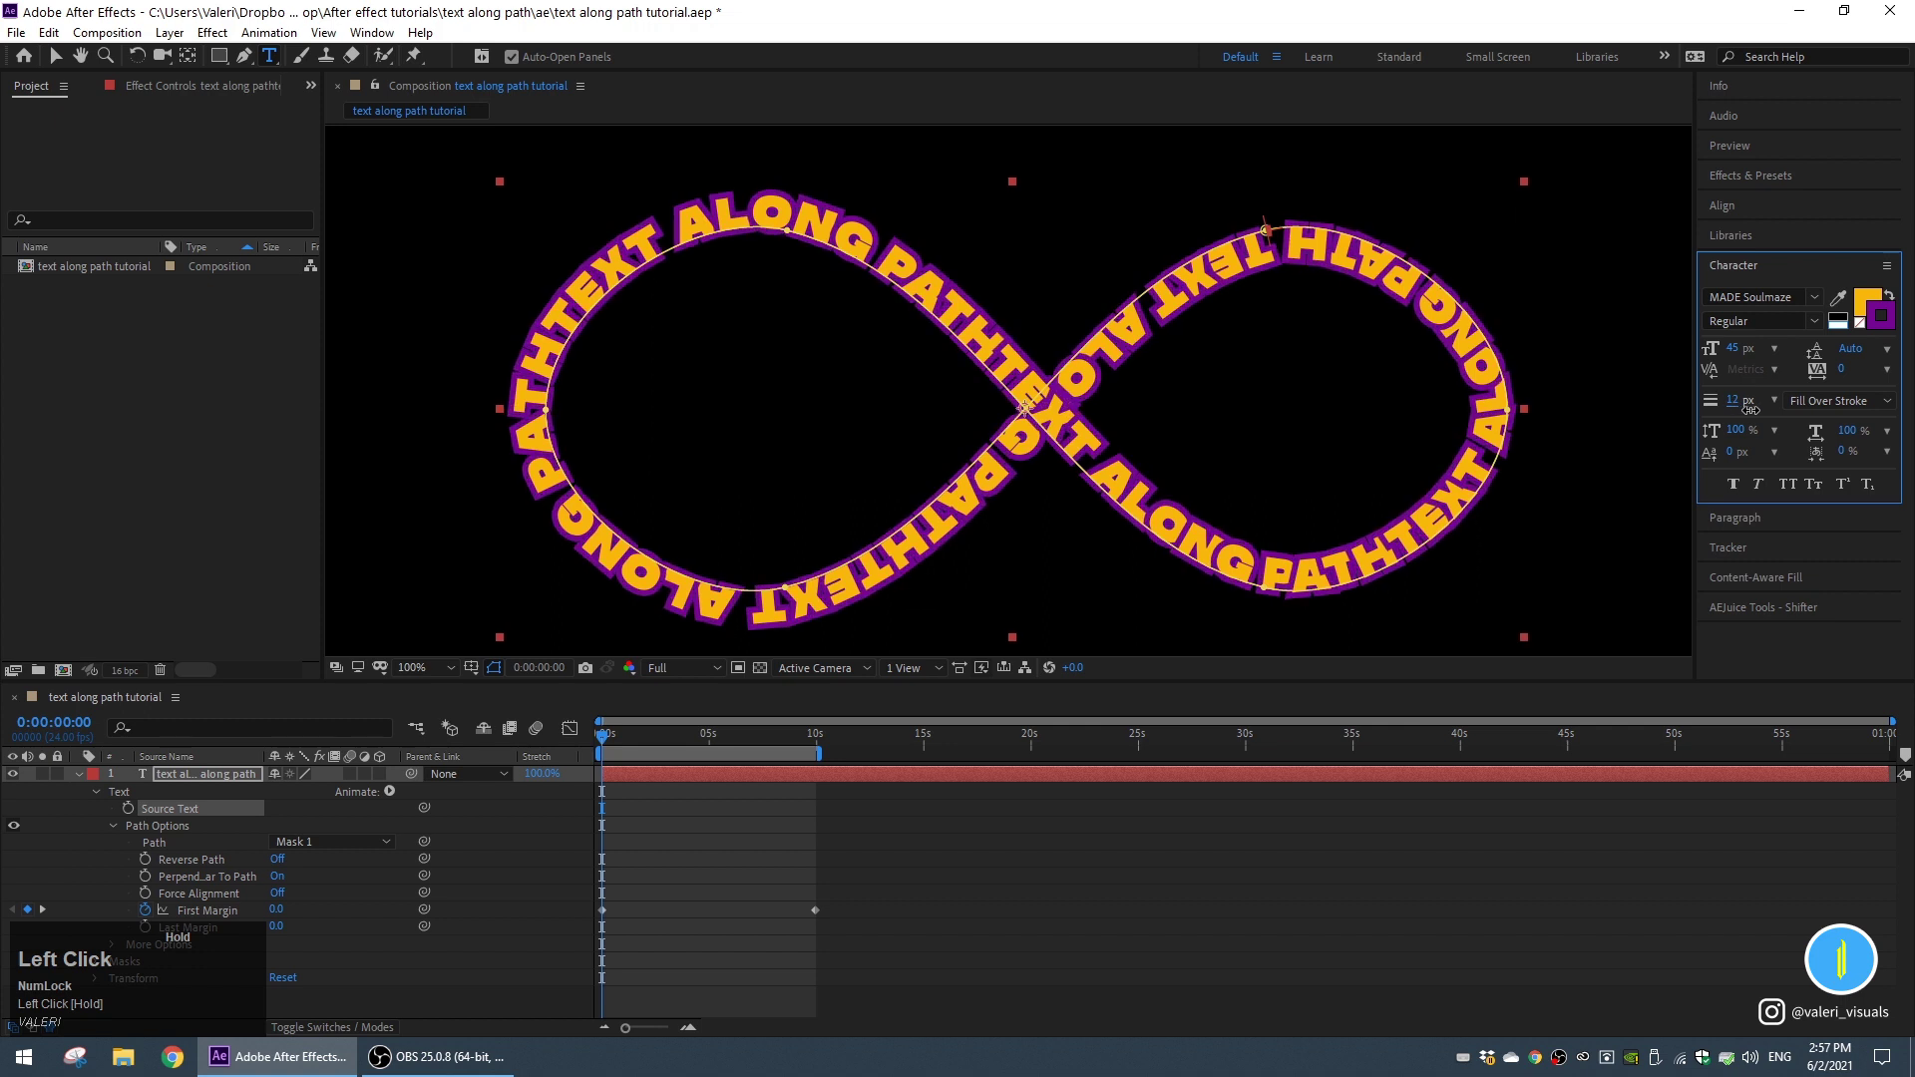
left_click(1737, 406)
type("10")
key("Return")
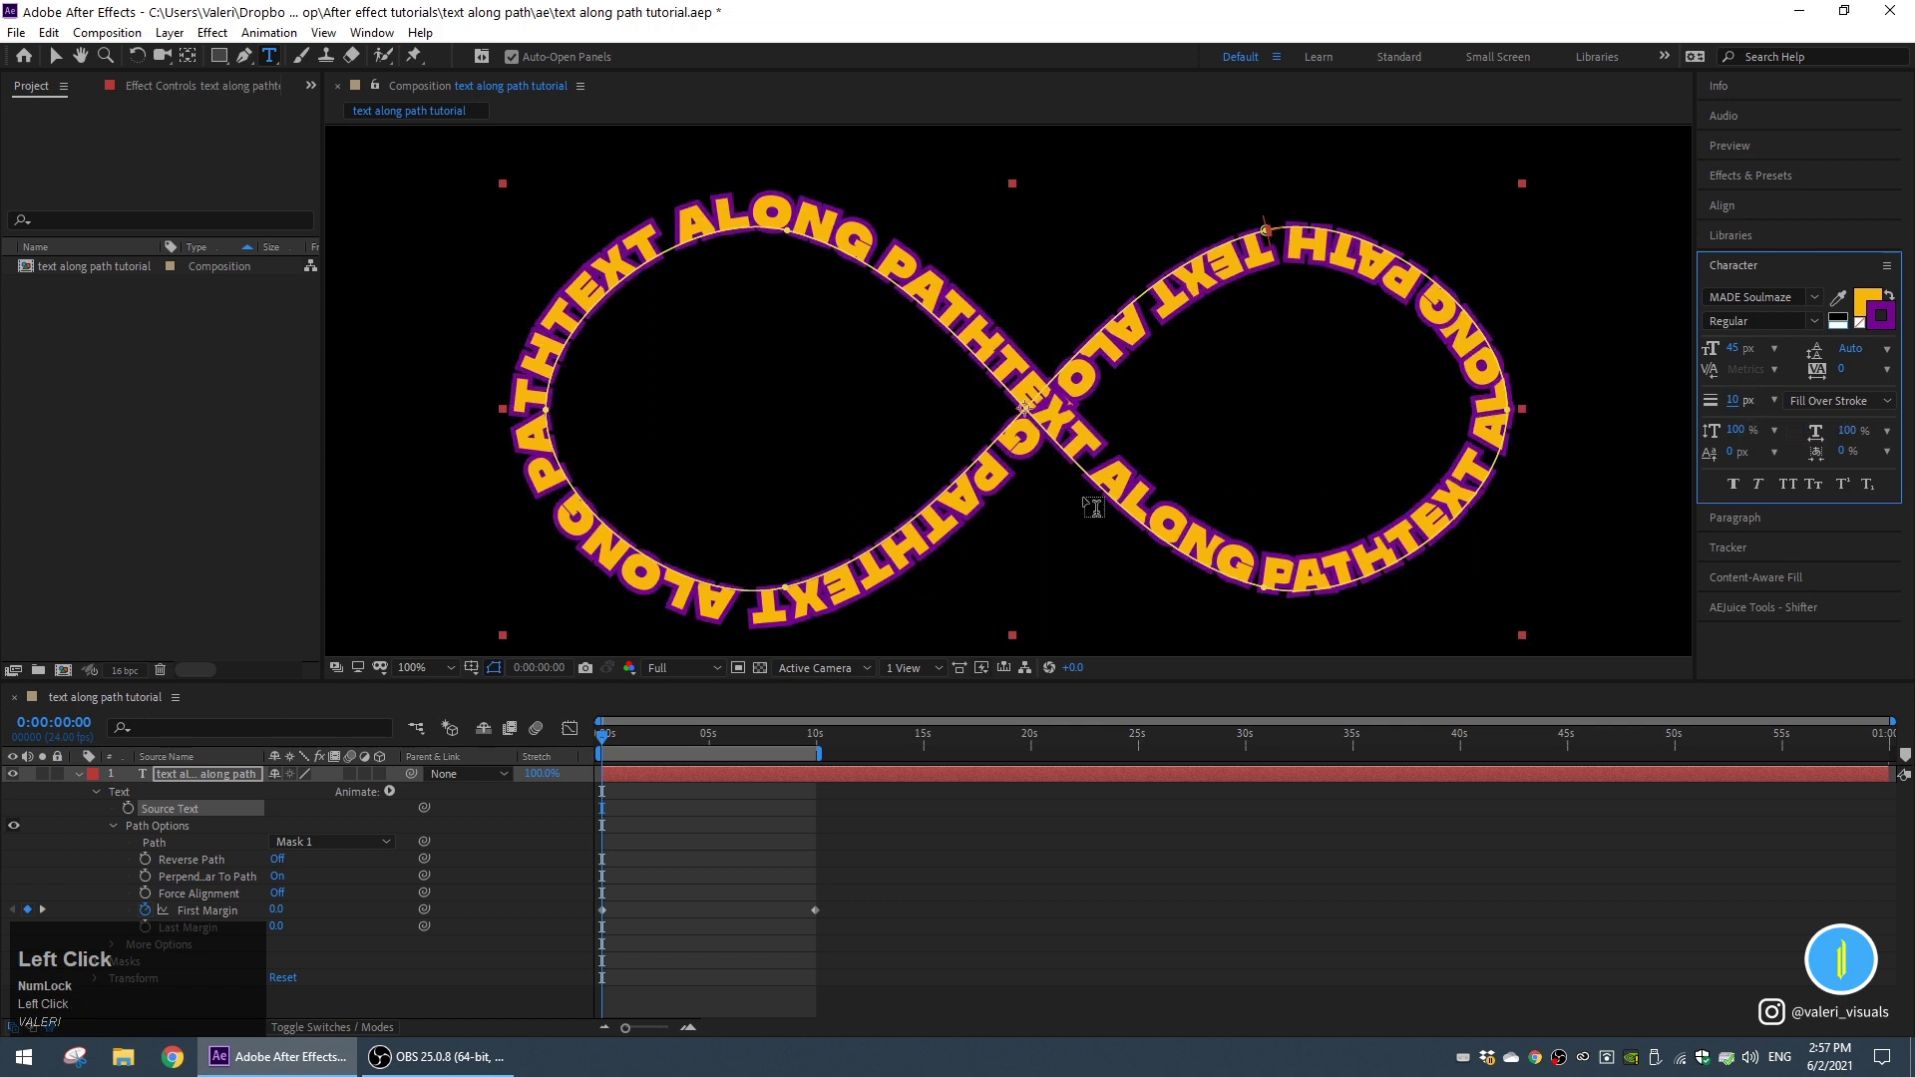
Collapse the text layer's properties, duplicate the layer and place the copy beneath the original.
left_click(55, 56)
left_click(80, 775)
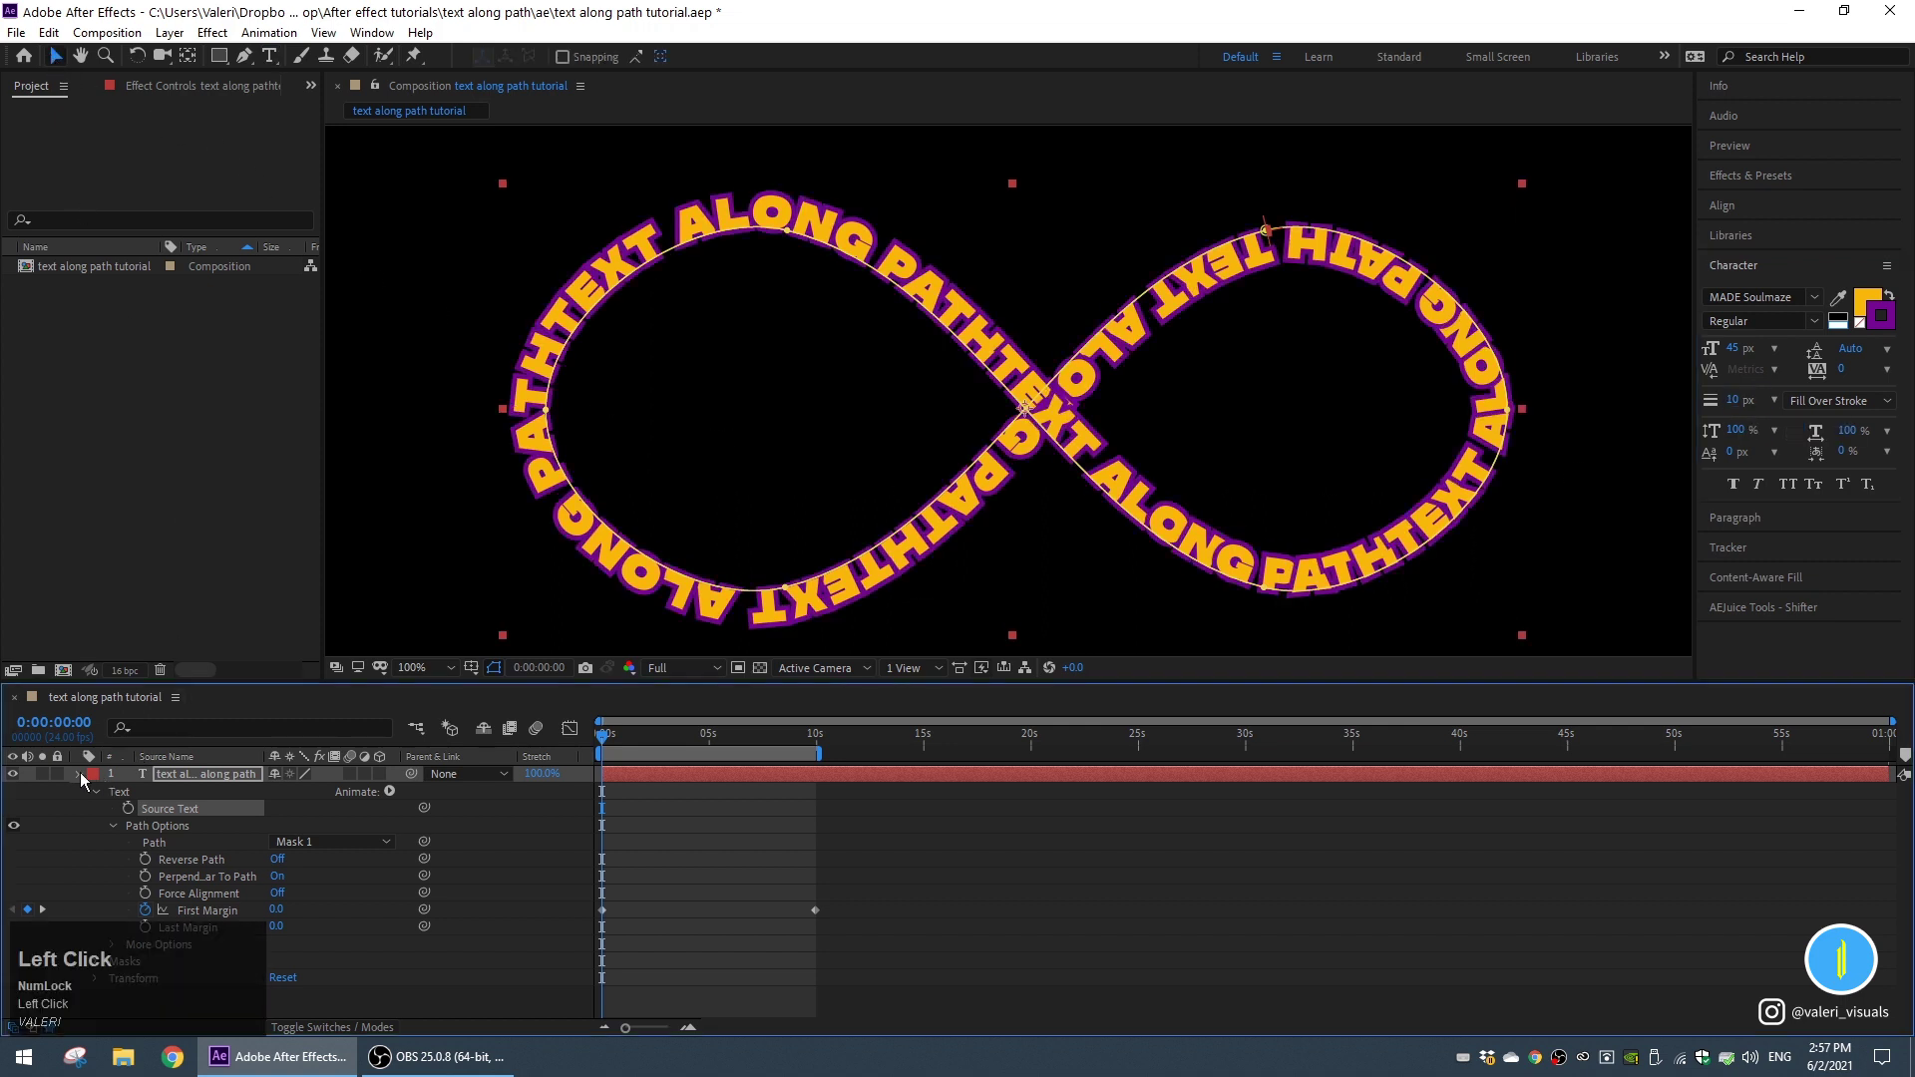
left_click(196, 774)
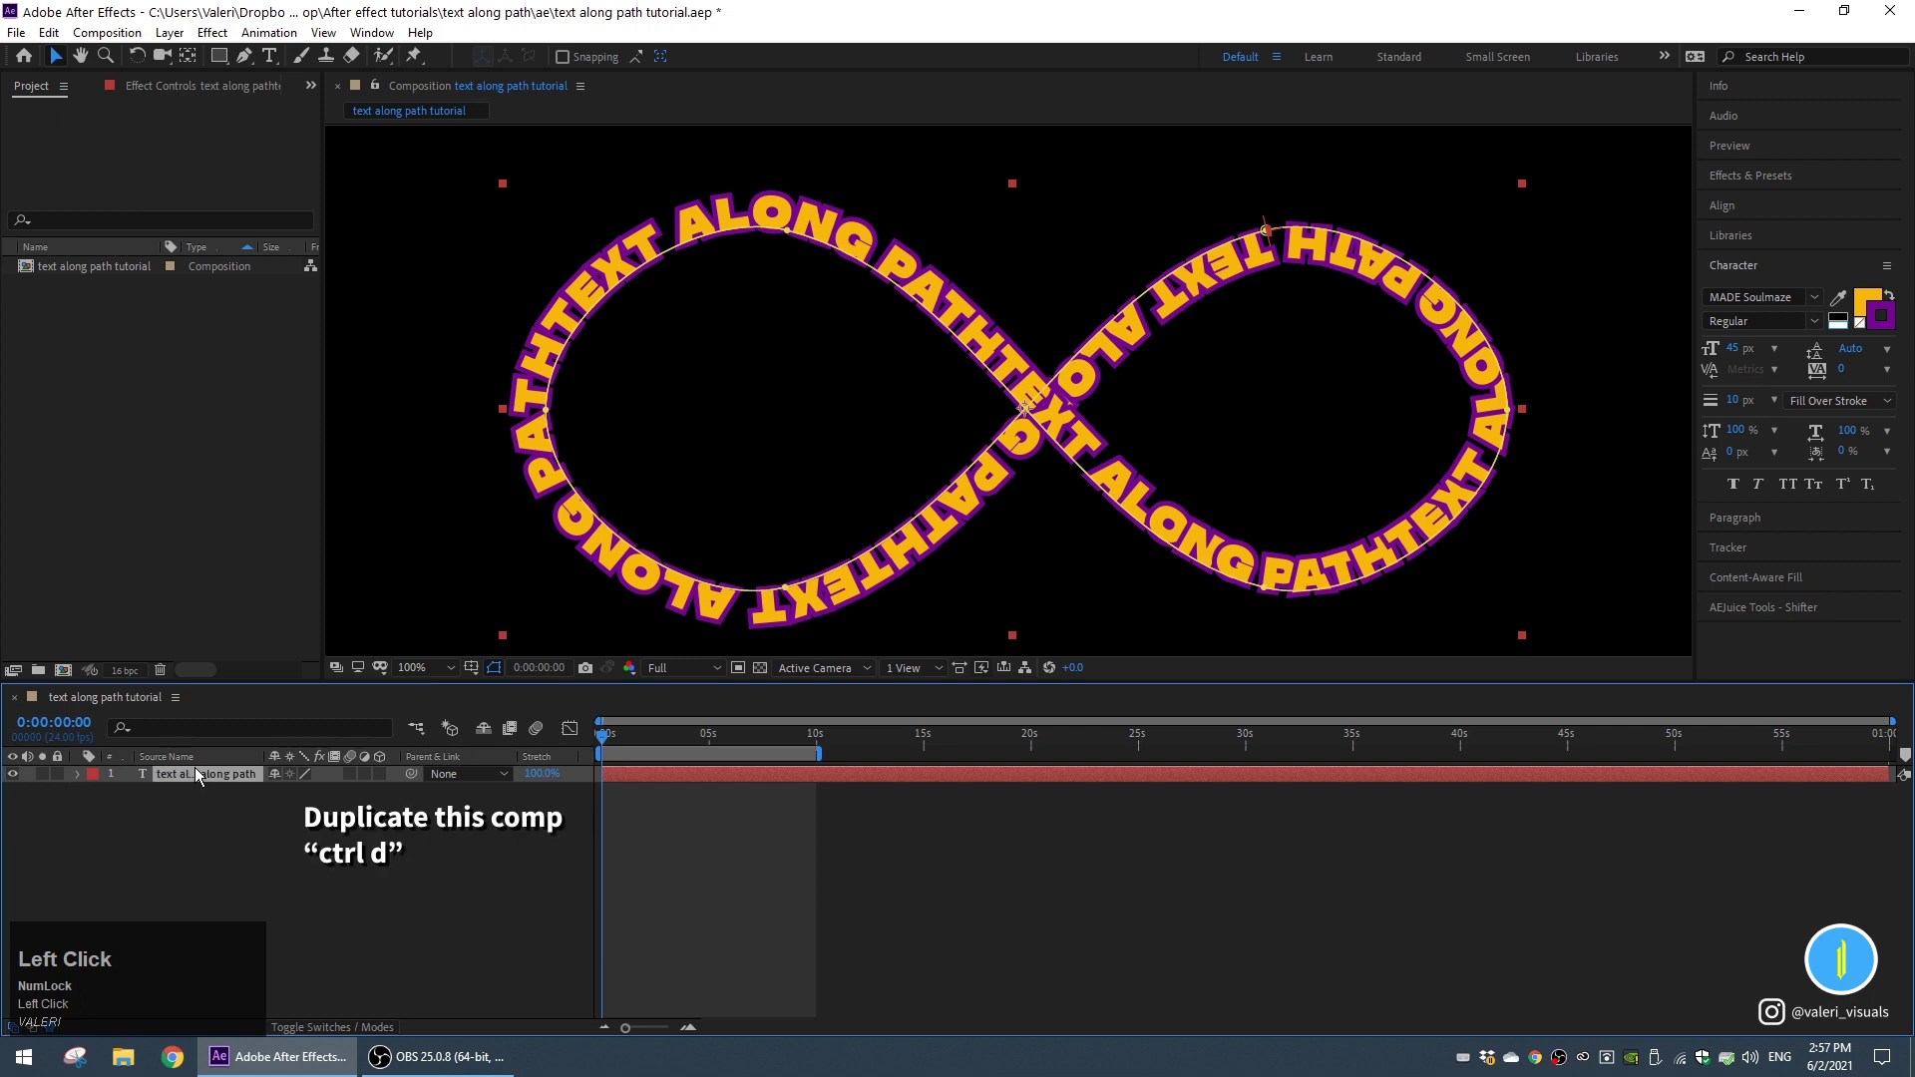
key("ctrl+d")
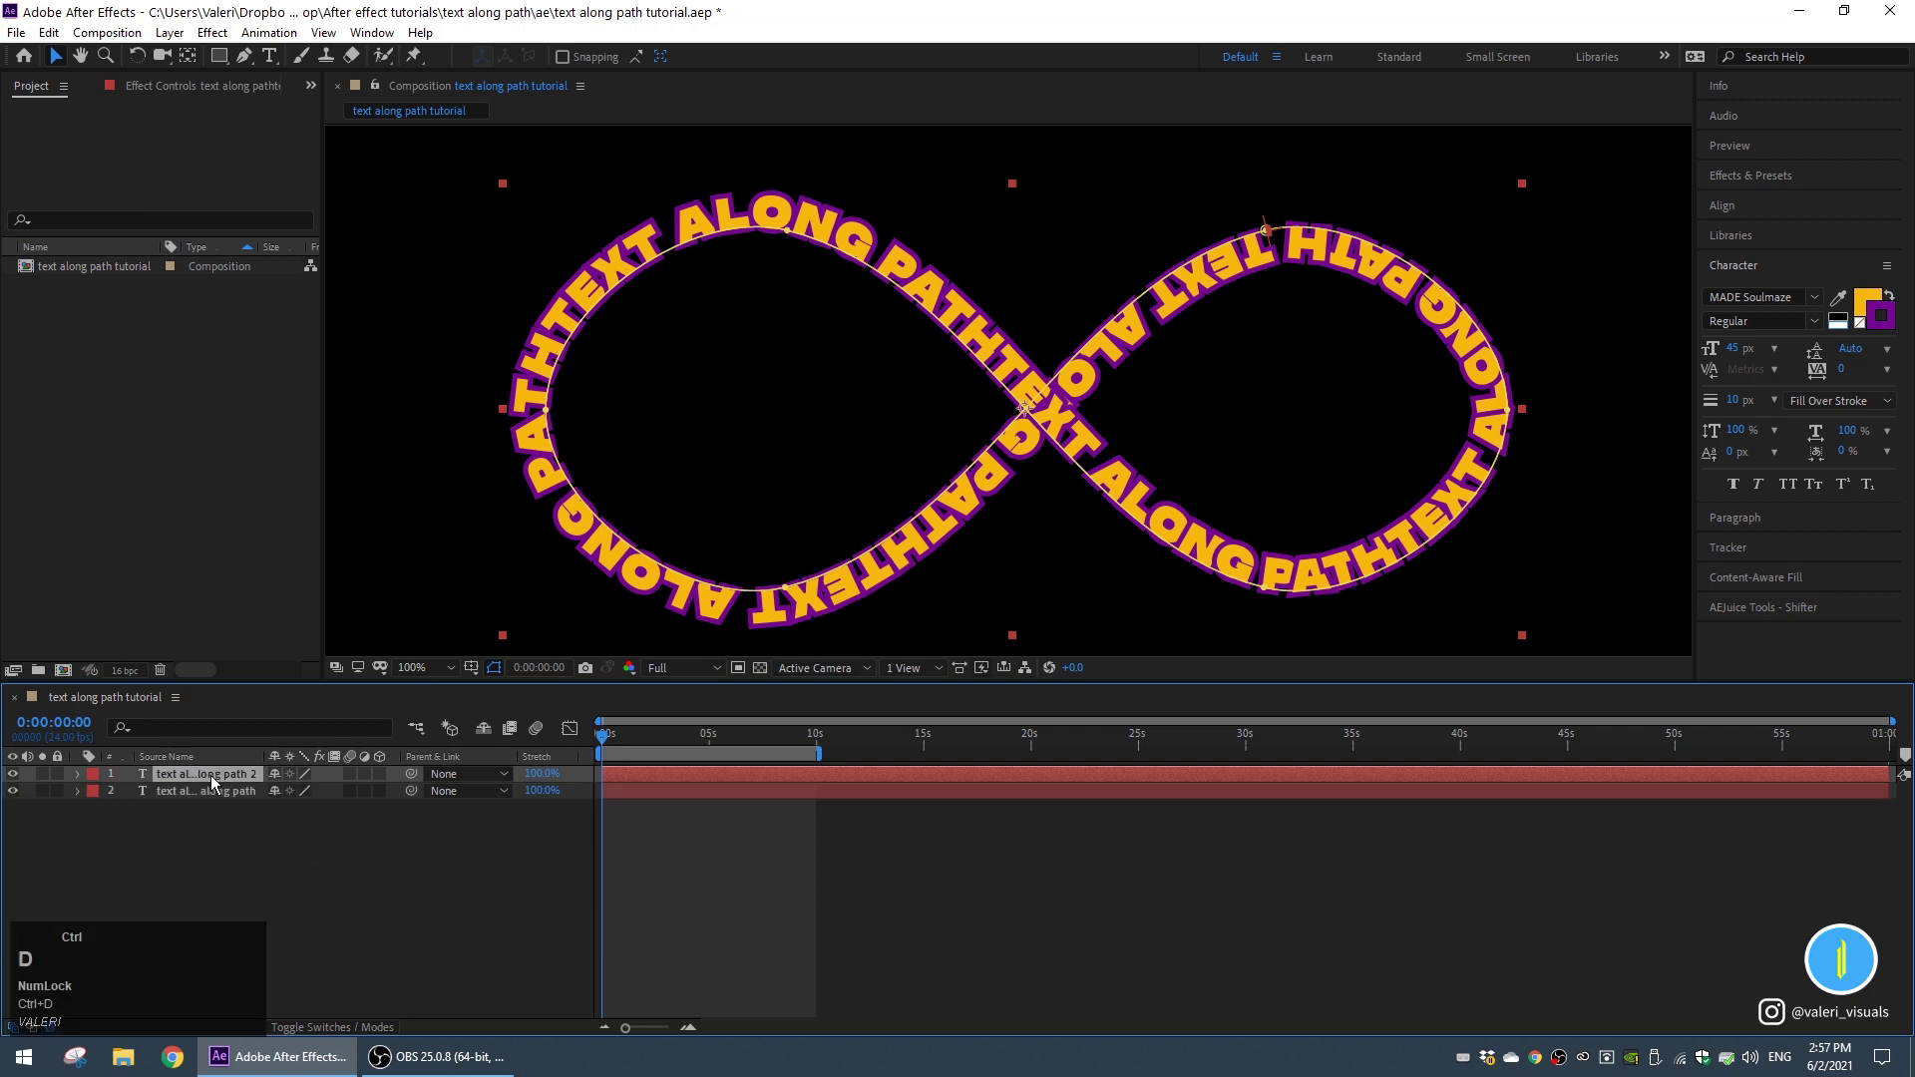
left_click(211, 791)
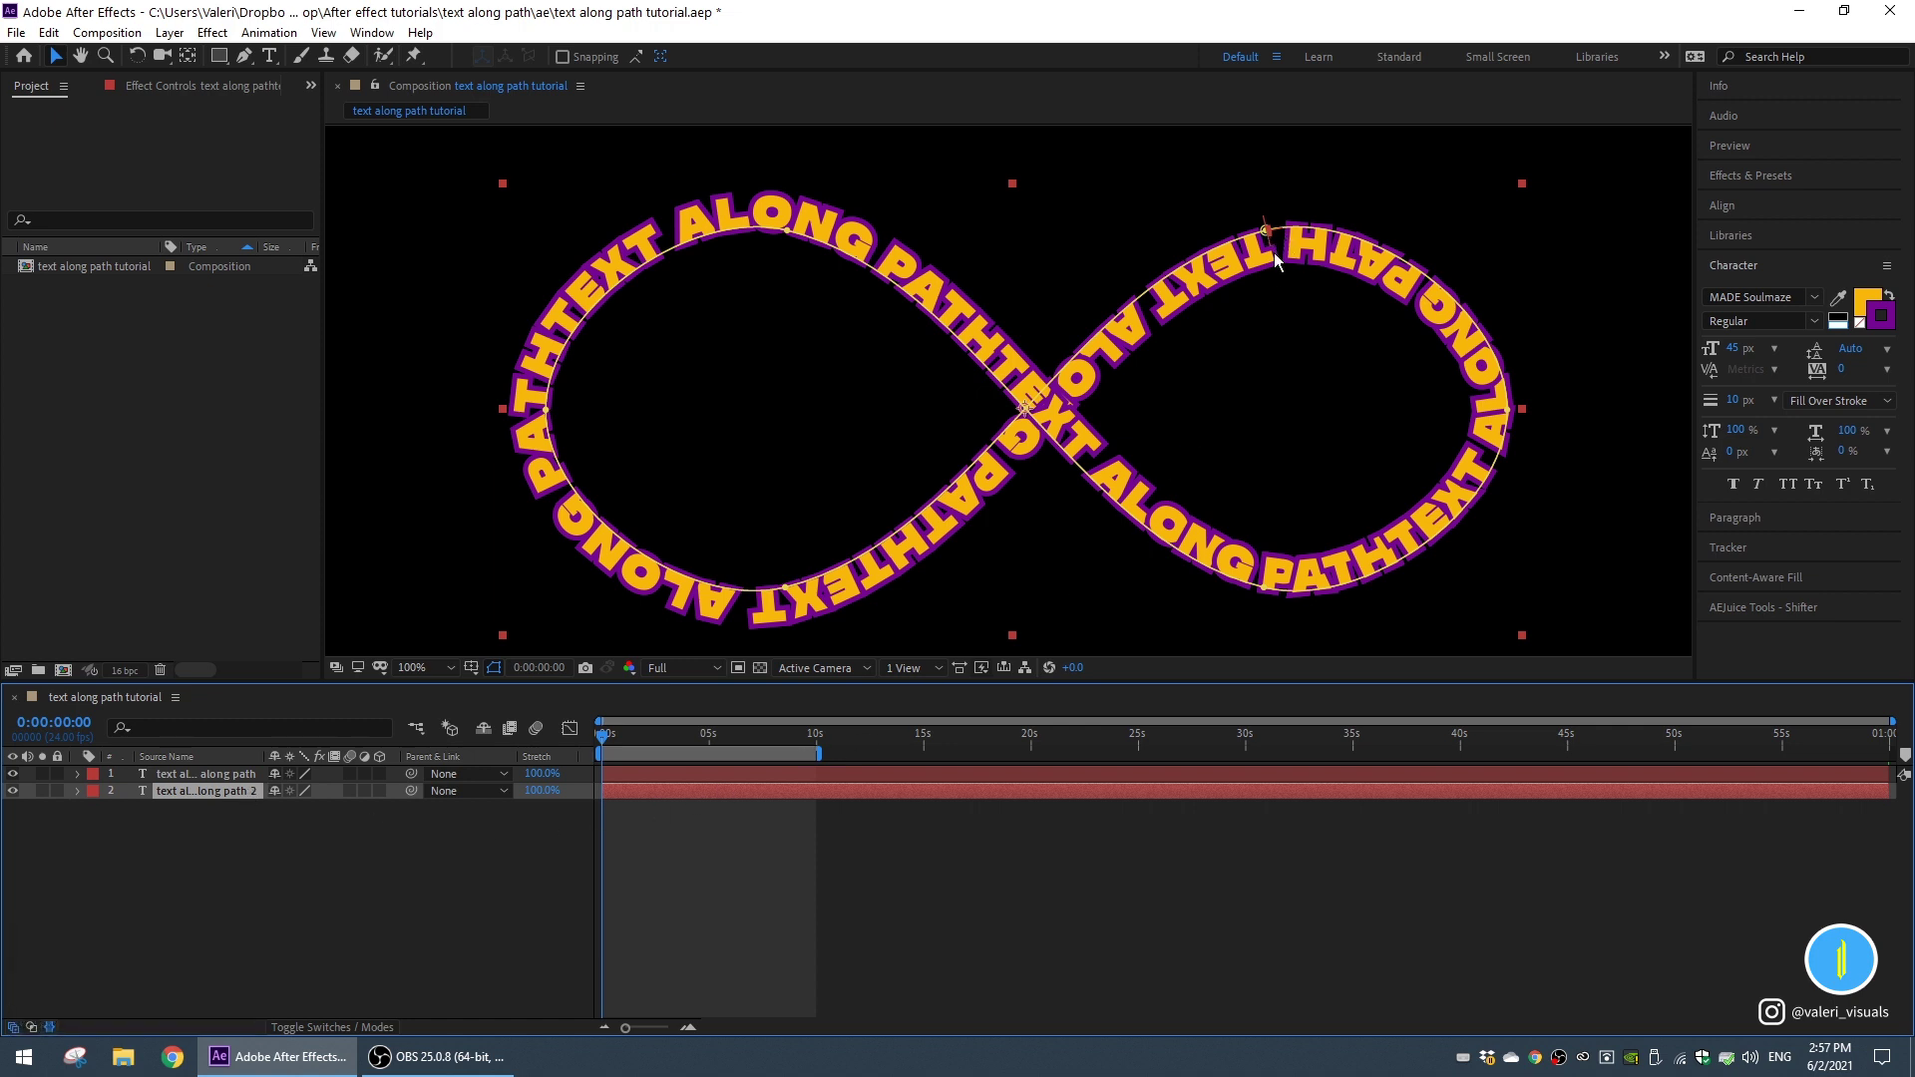
Scale the duplicate layer's infinity mask down proportionally about its centre so its text sits inside the original.
left_click(1507, 410)
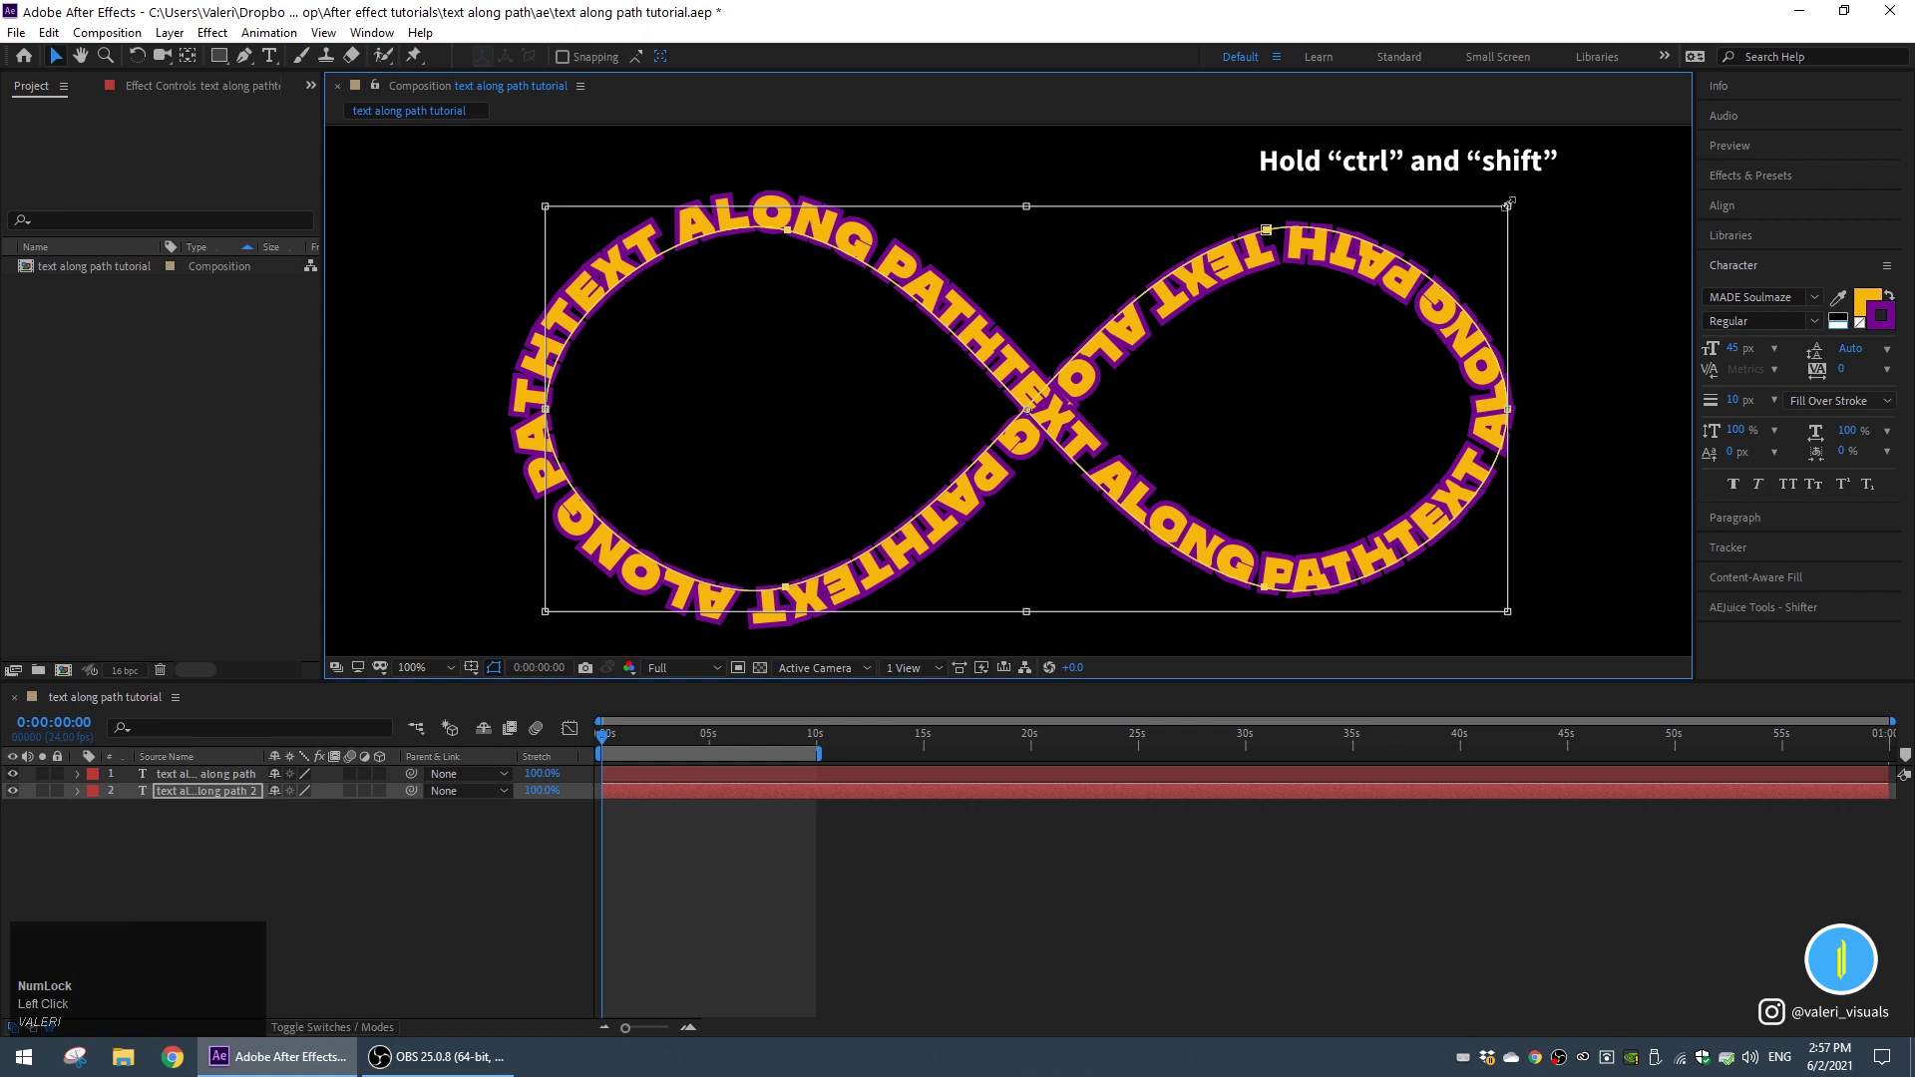
mouse_move(1507, 203)
left_mouse_down()
mouse_move(1487, 246)
mouse_move(1508, 239)
left_mouse_up()
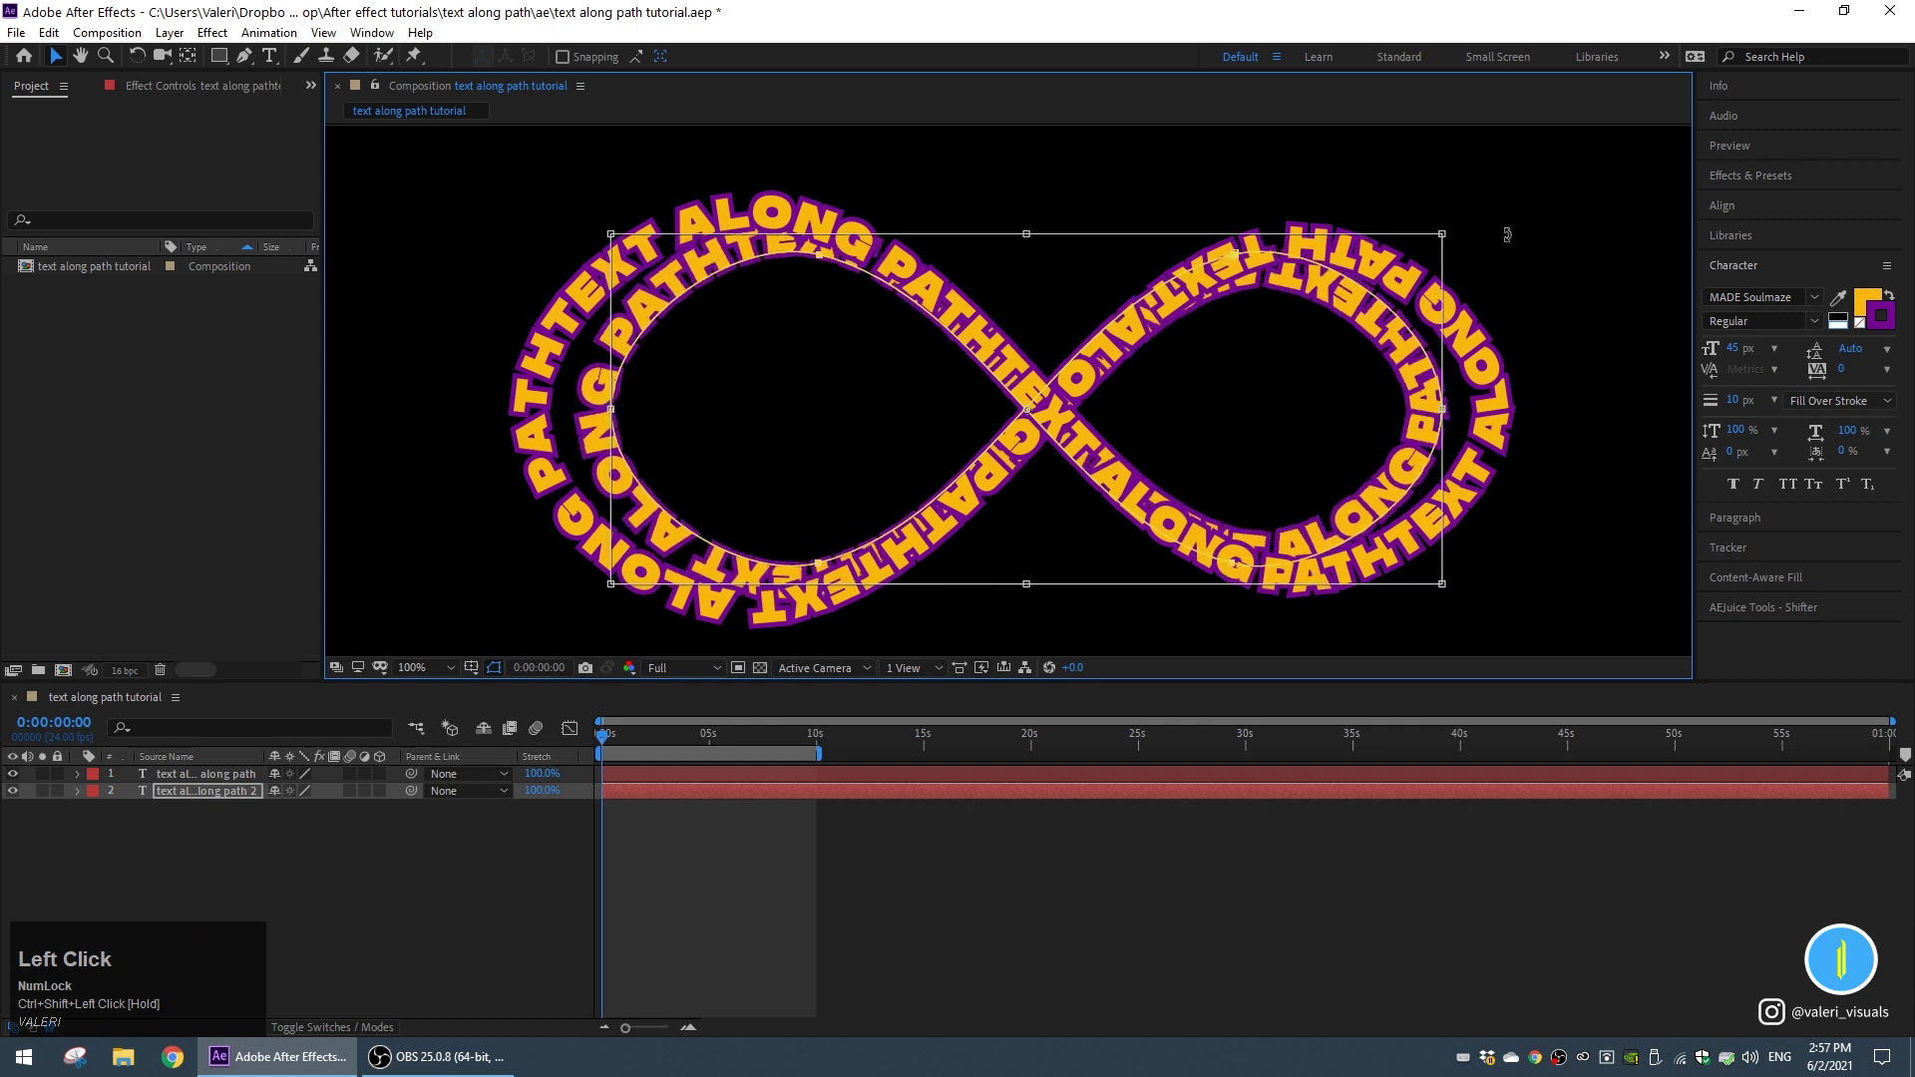
key("Return")
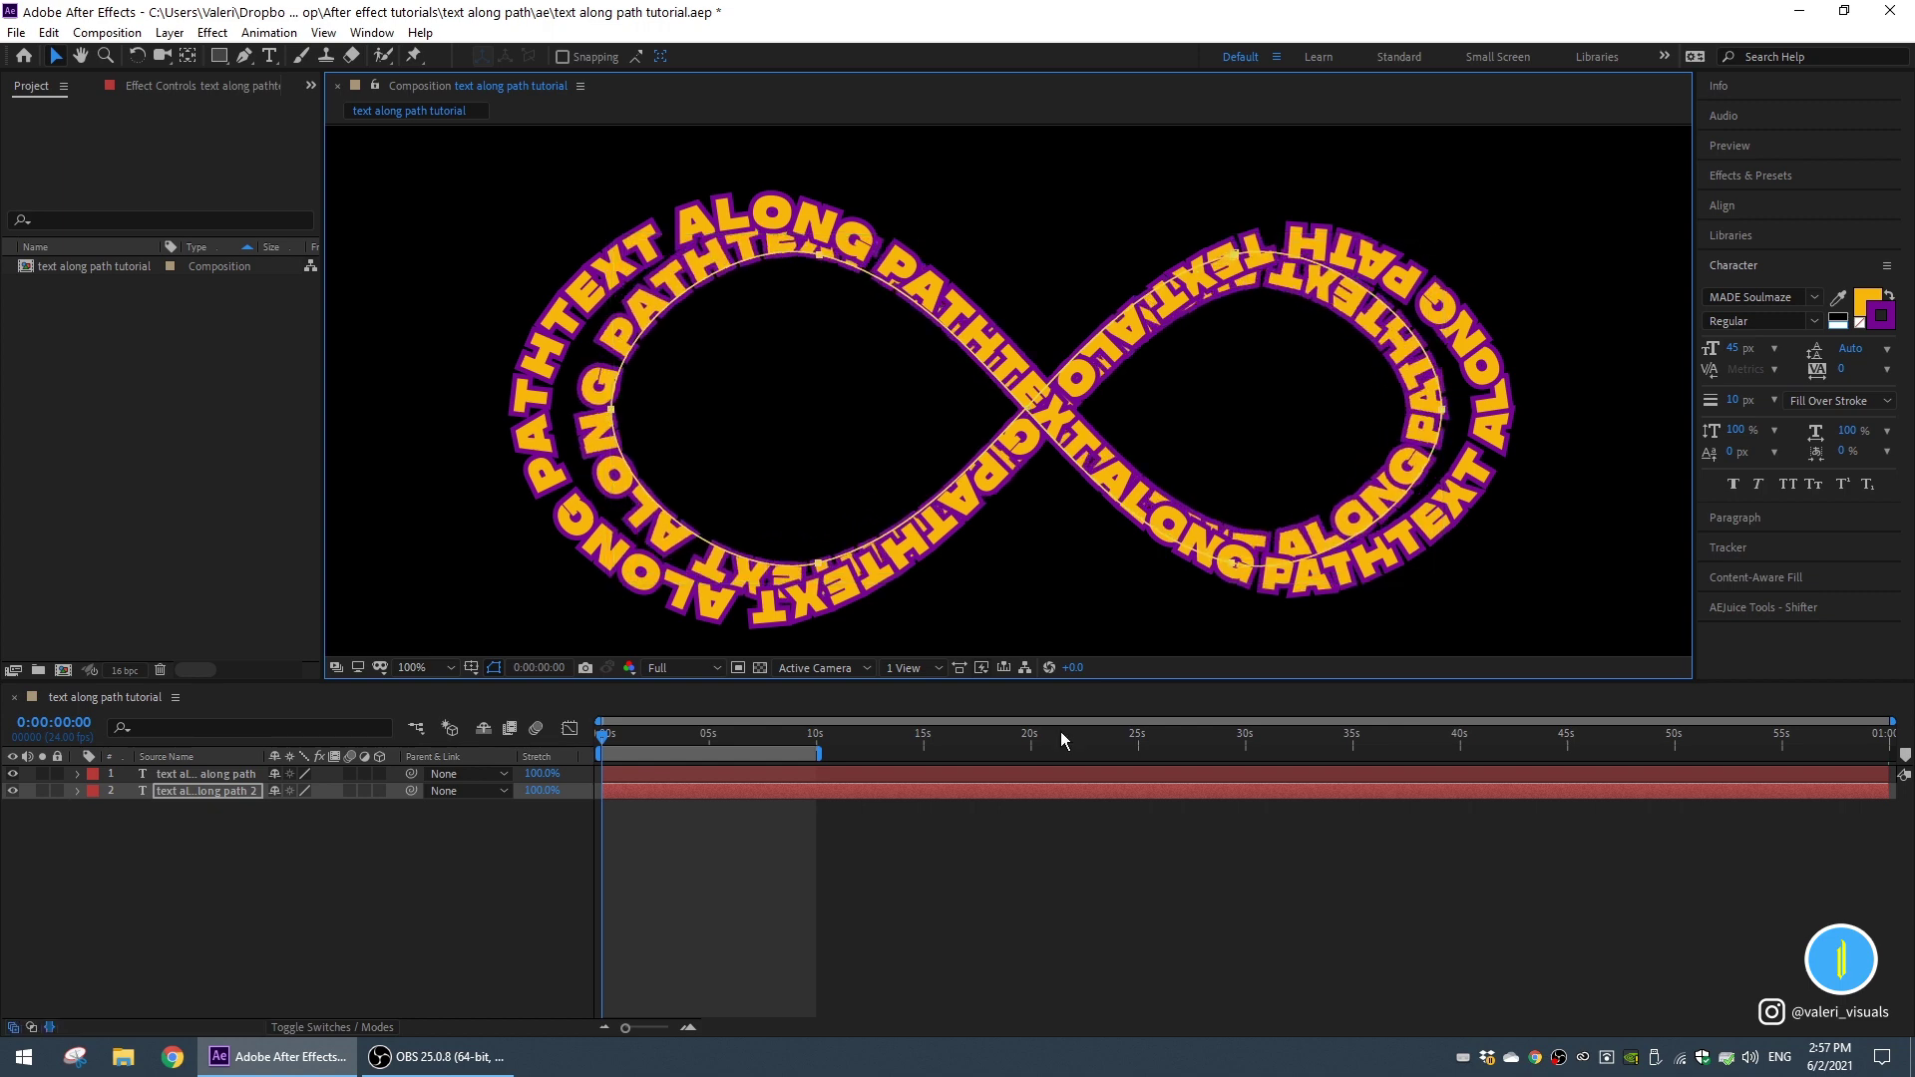
Reduce the duplicated text's font size to 39 px and solo its layer briefly to check how it fills the smaller path.
double_click(200, 793)
left_click(1736, 348)
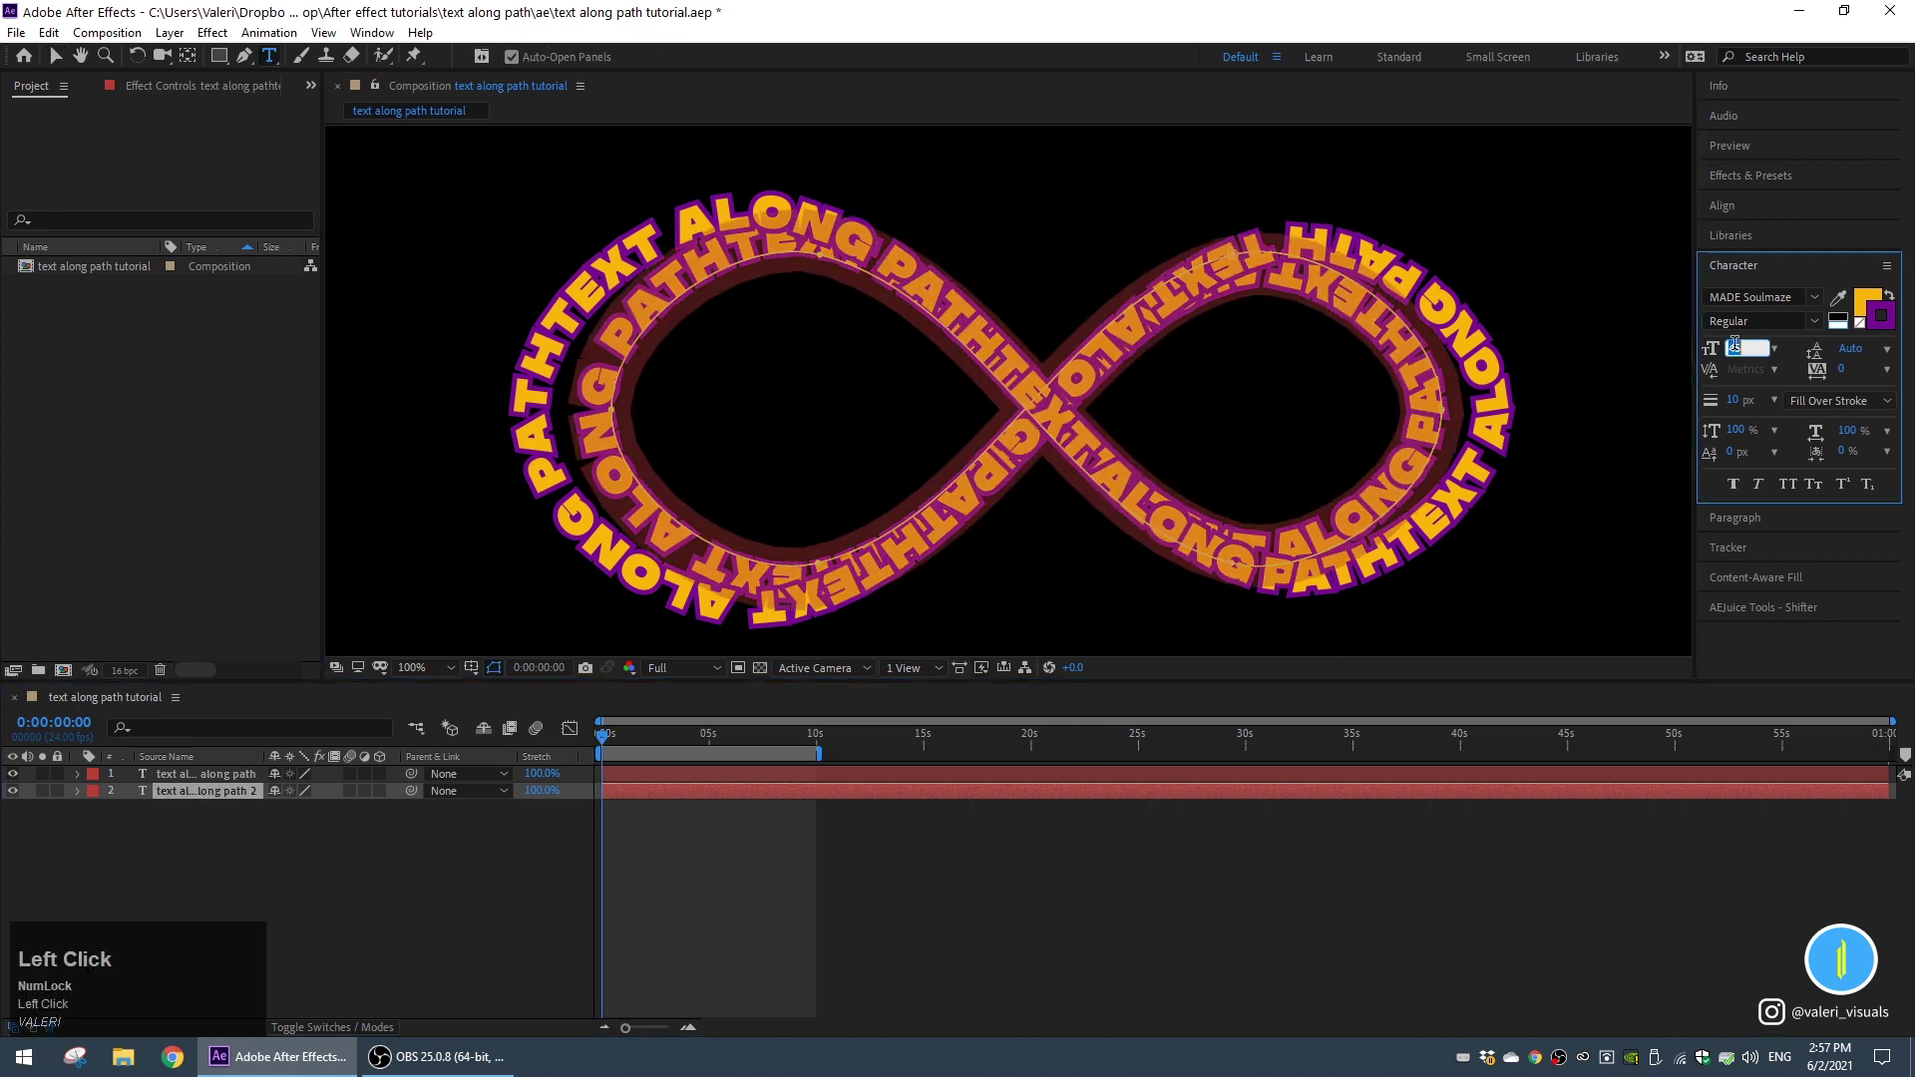
key("Down")
key("Down")
key("Down")
key("Down")
key("Down")
key("Down")
key("Down")
key("Up")
key("Up")
key("Up")
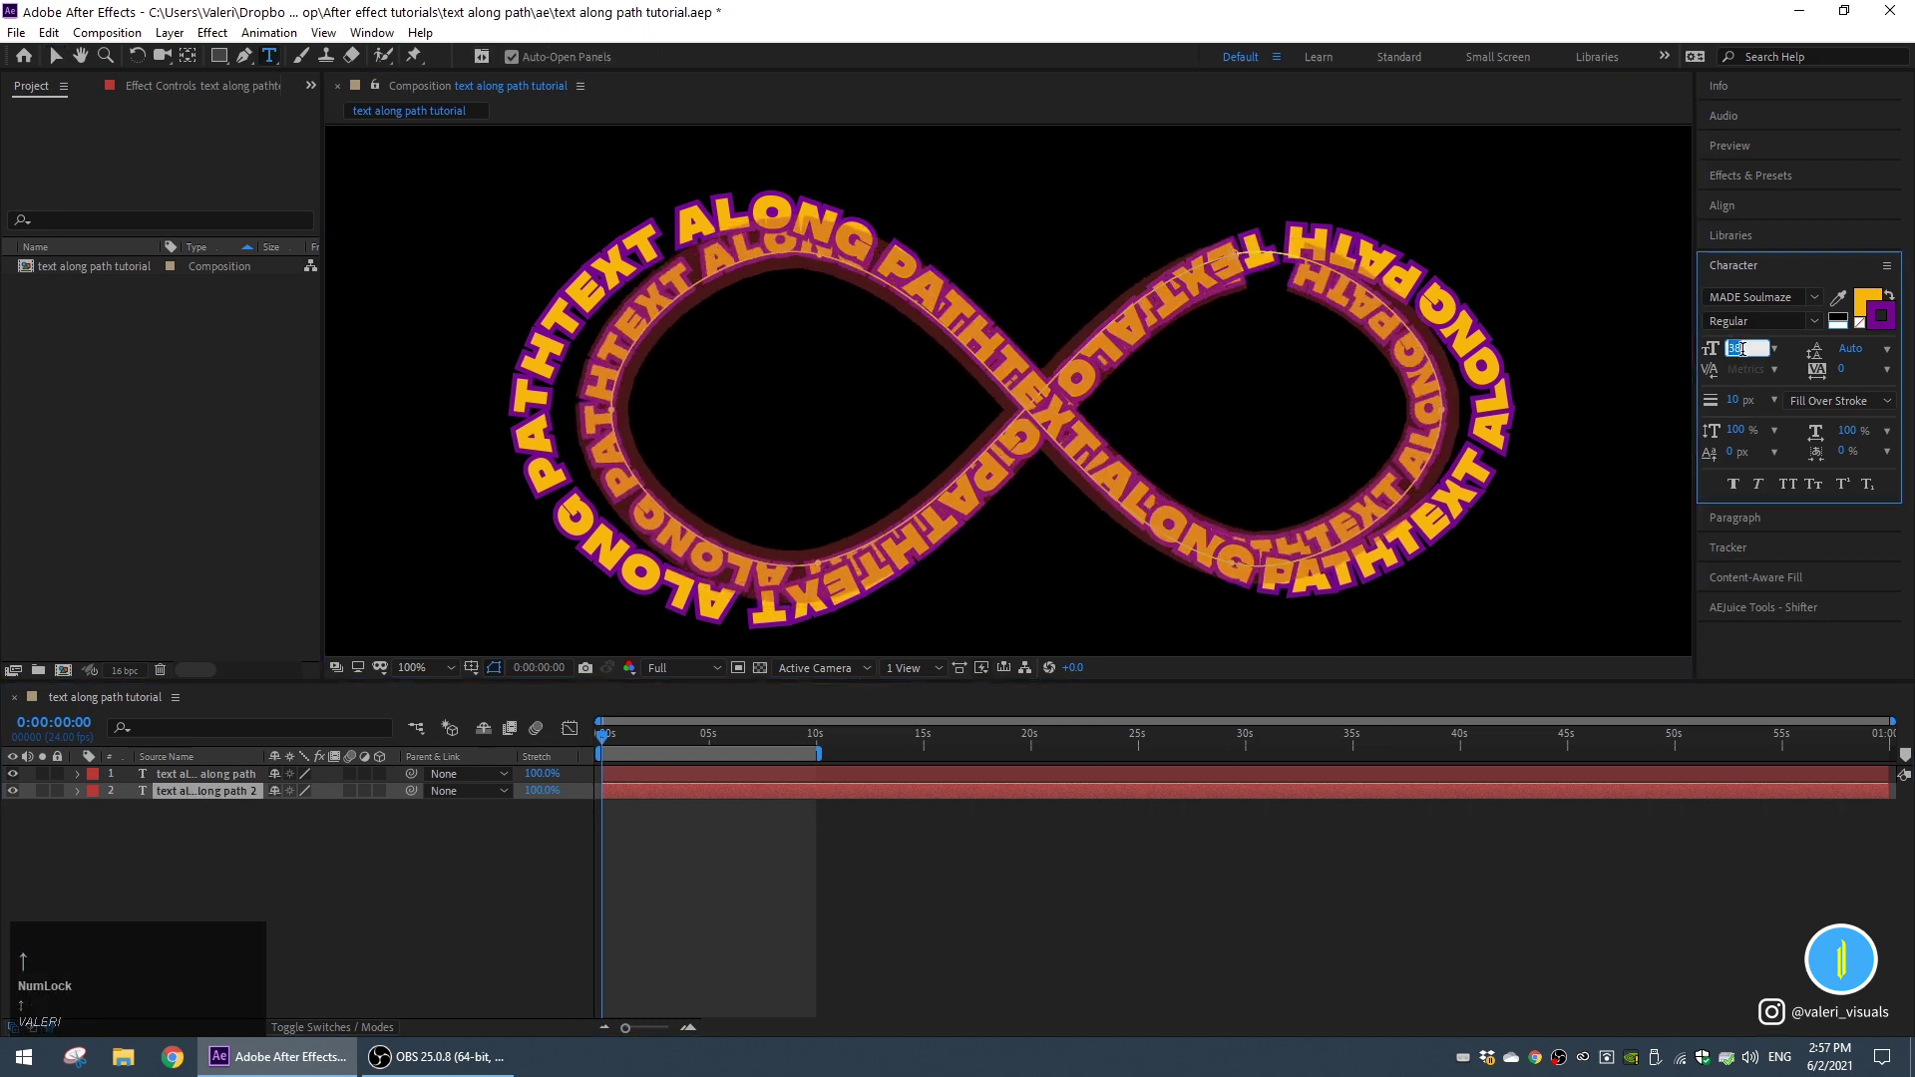
left_click(40, 794)
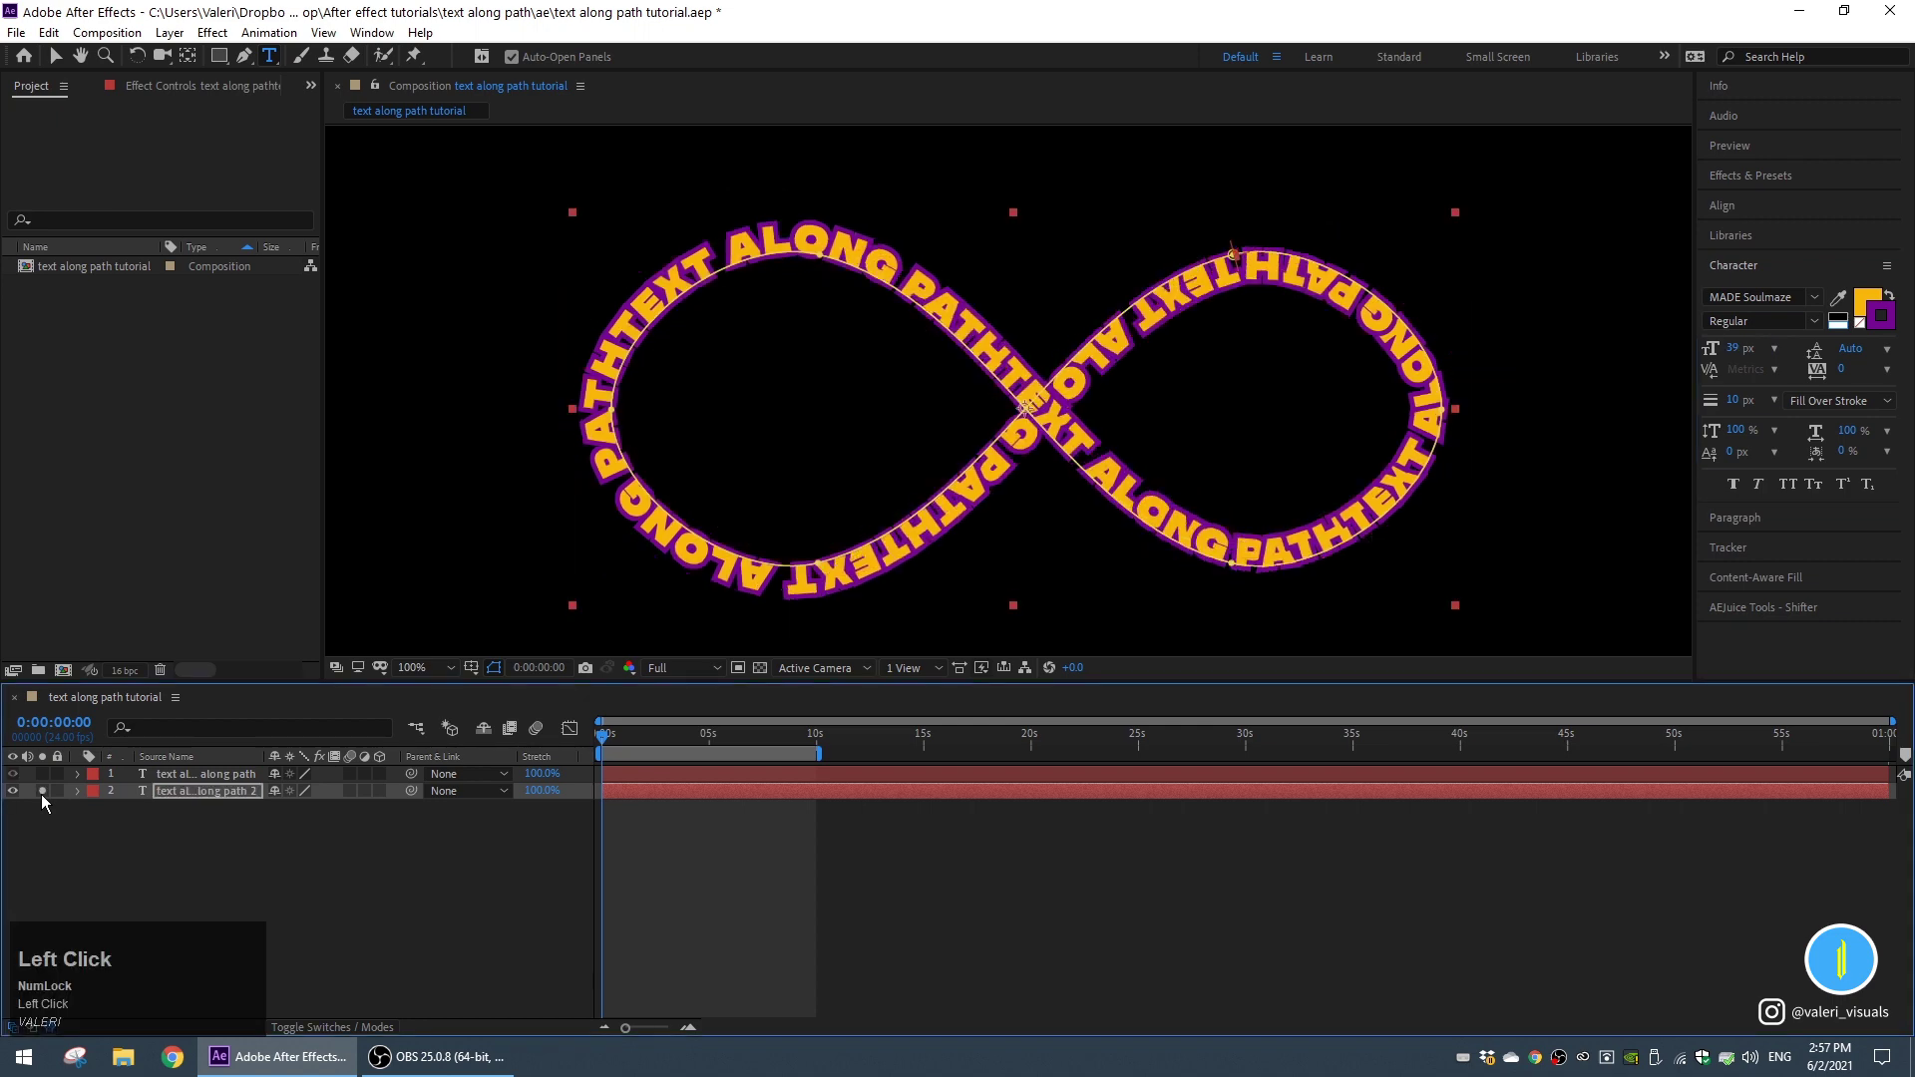
left_click(44, 793)
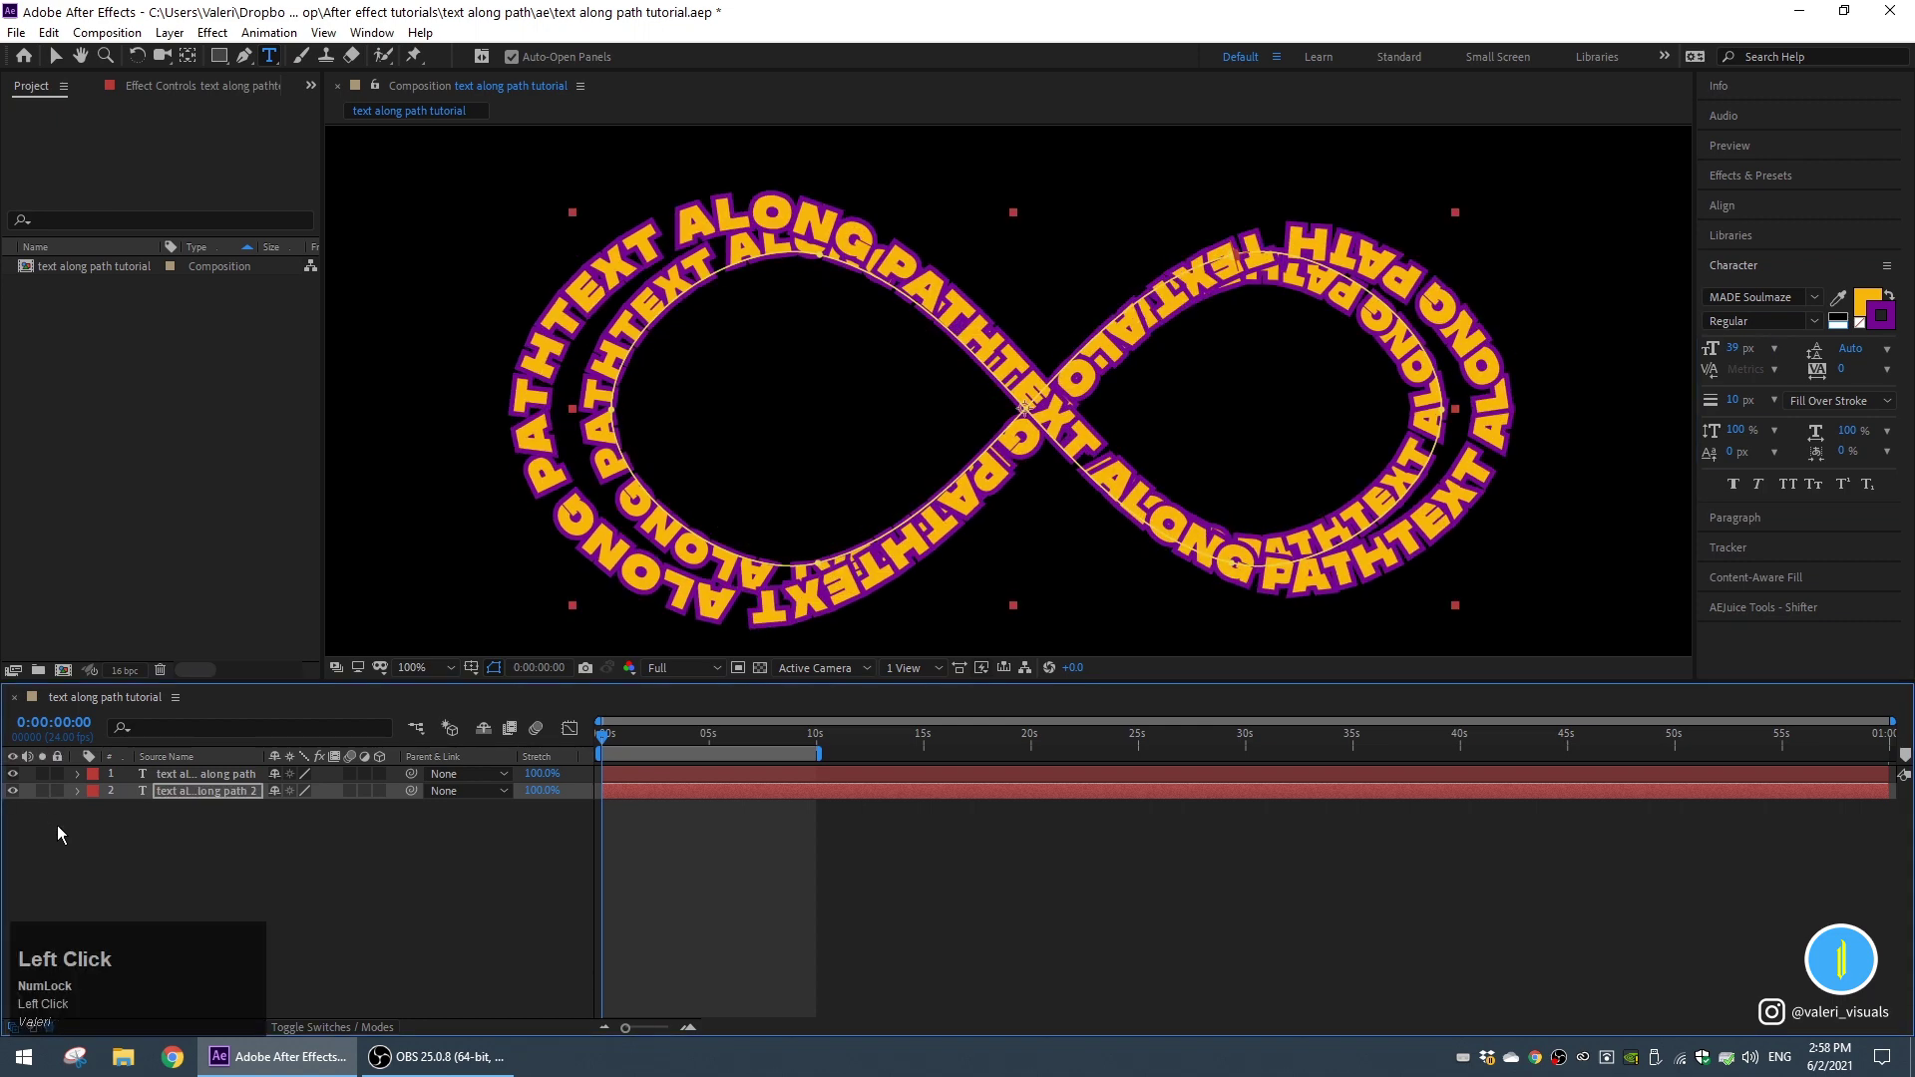
Change the duplicated text's stroke to bright yellow and its fill to hot pink (F70C80).
left_click(1879, 312)
left_click_drag(510, 598, 512, 613)
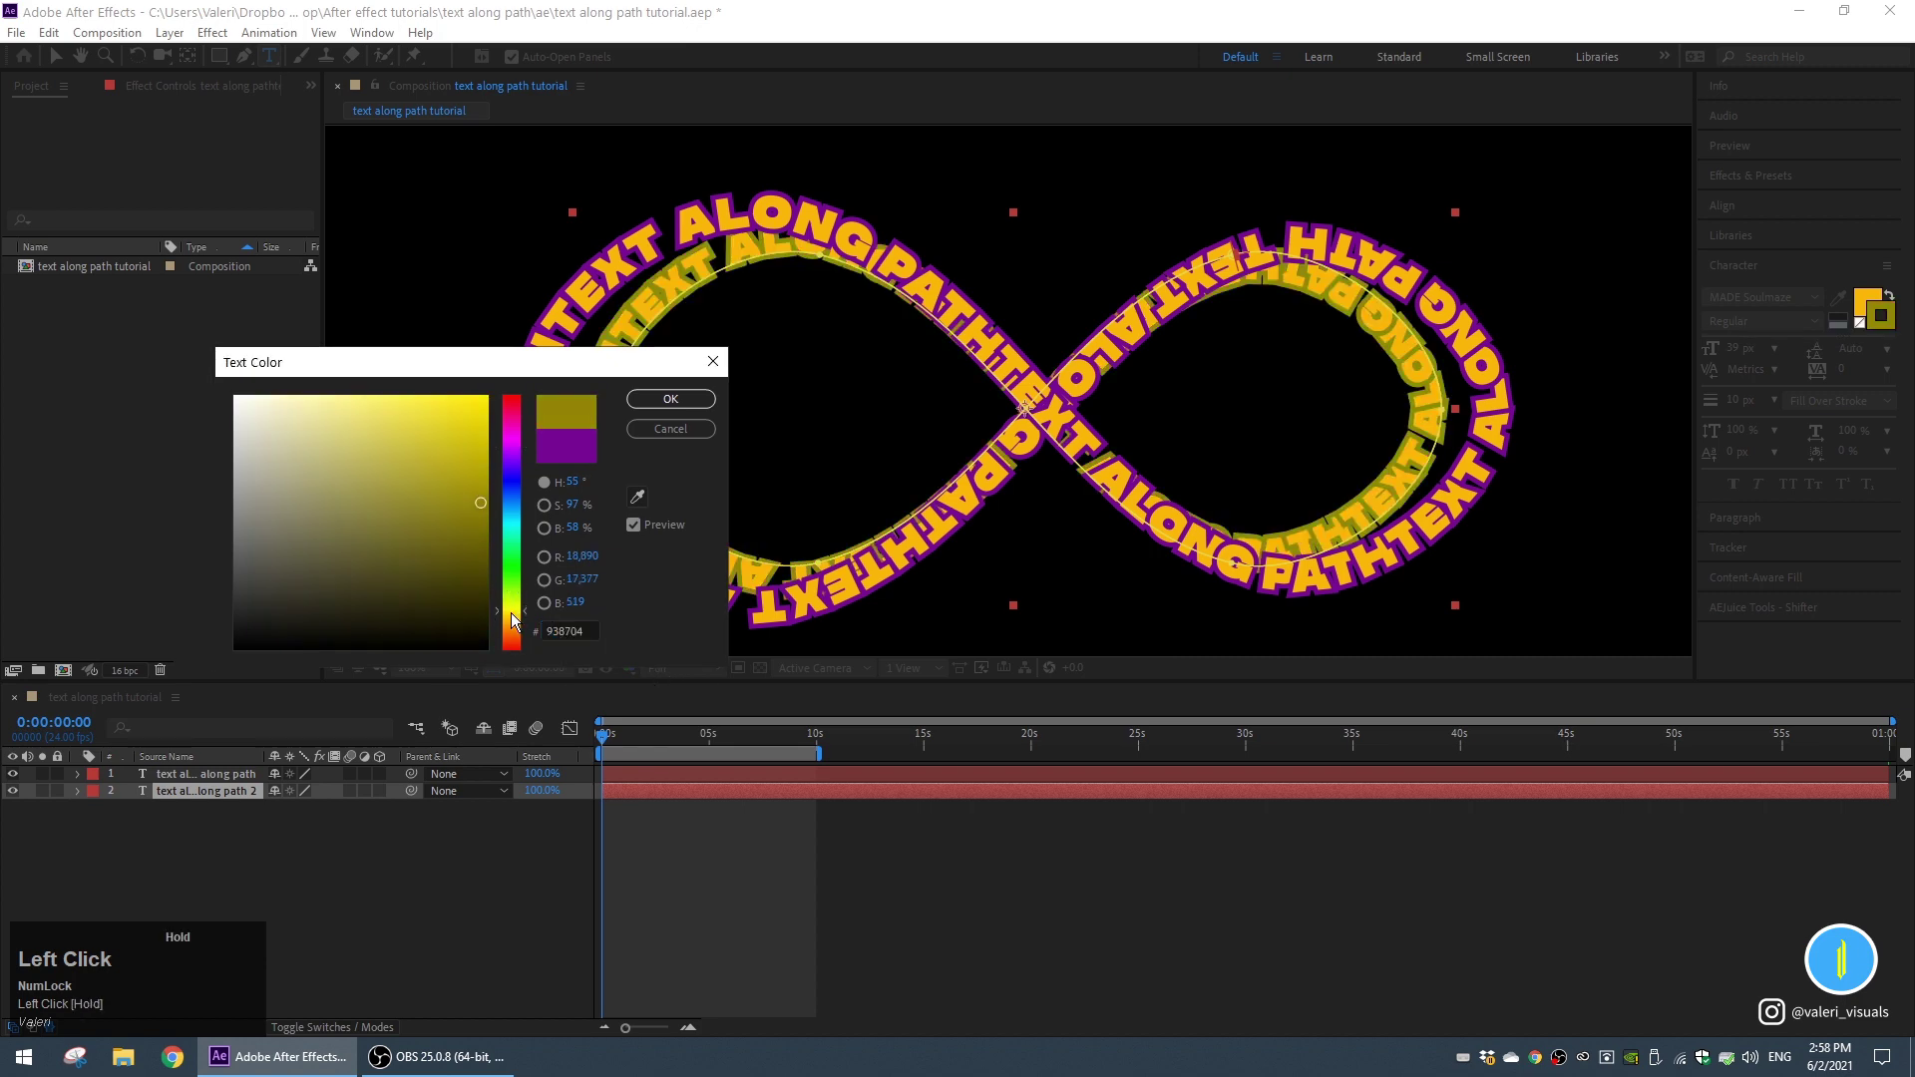
left_click_drag(431, 462, 535, 322)
key("Return")
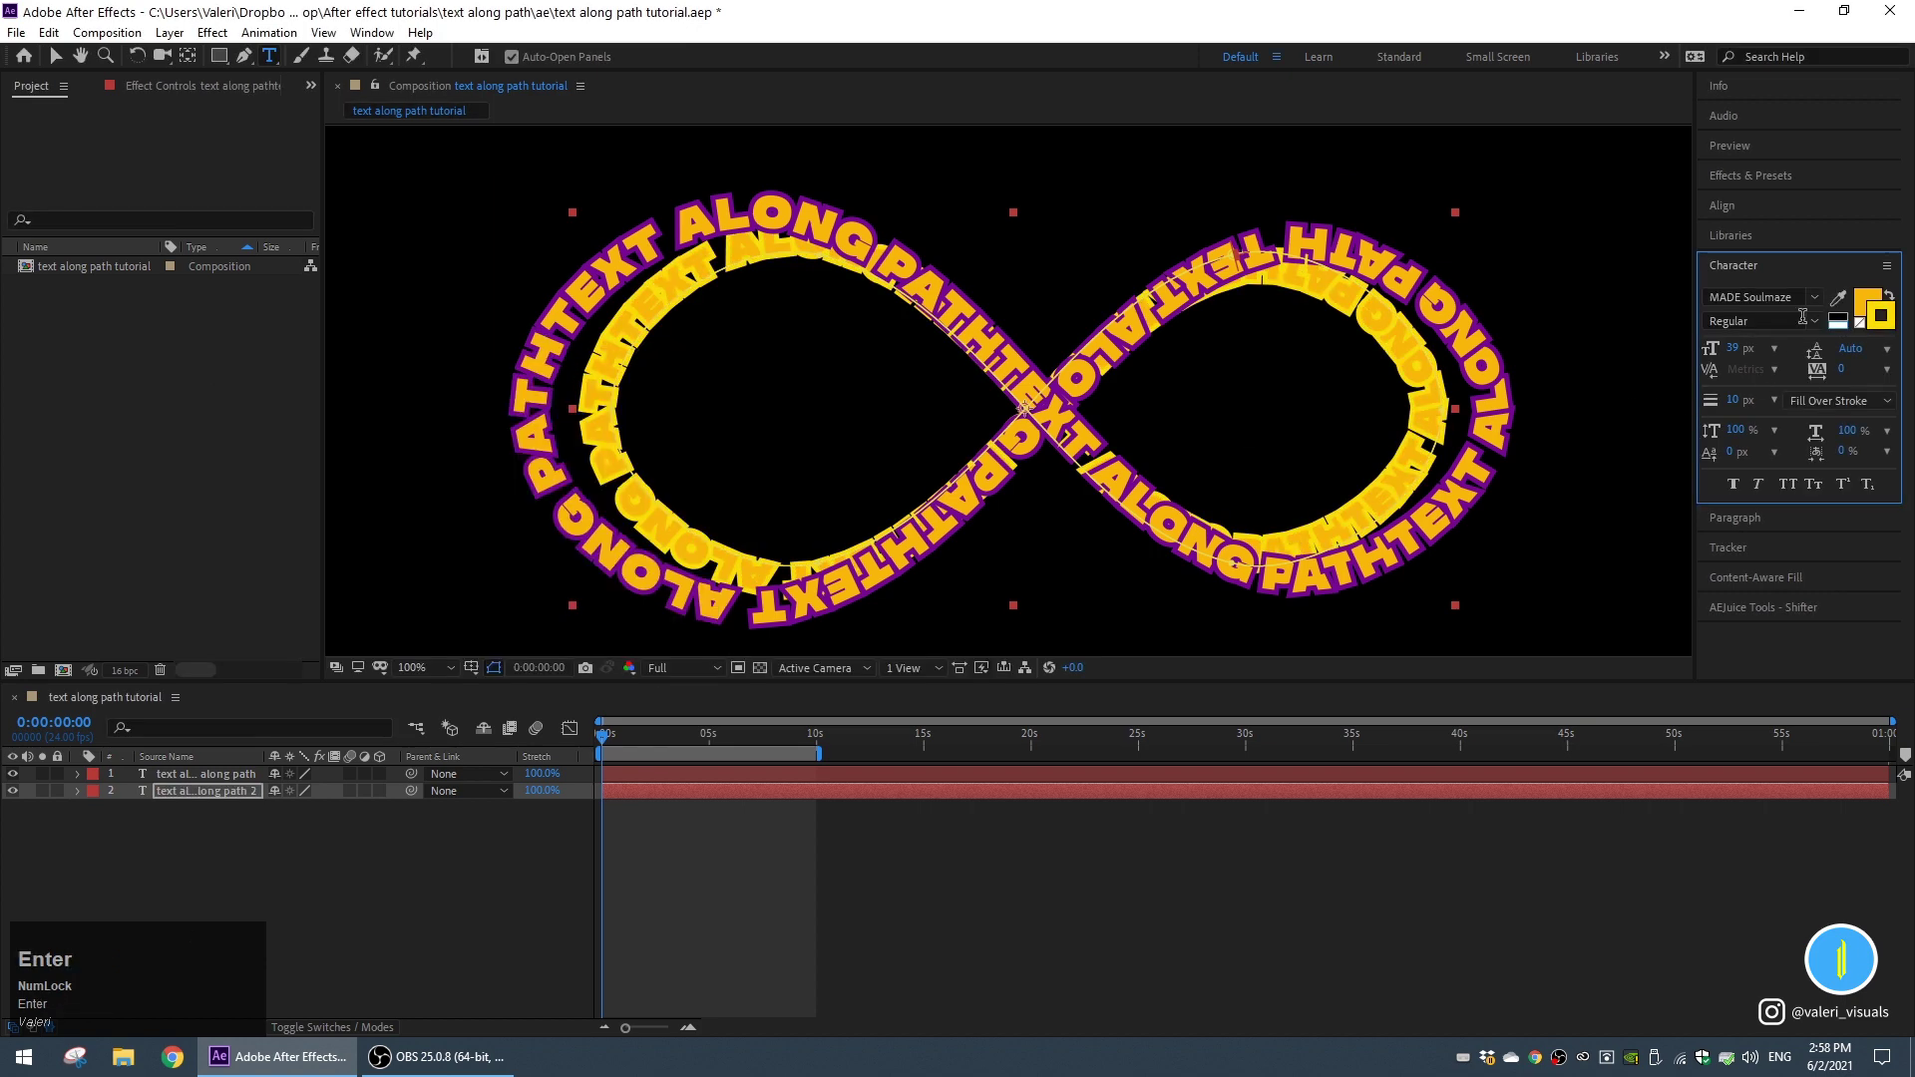
left_click(1865, 302)
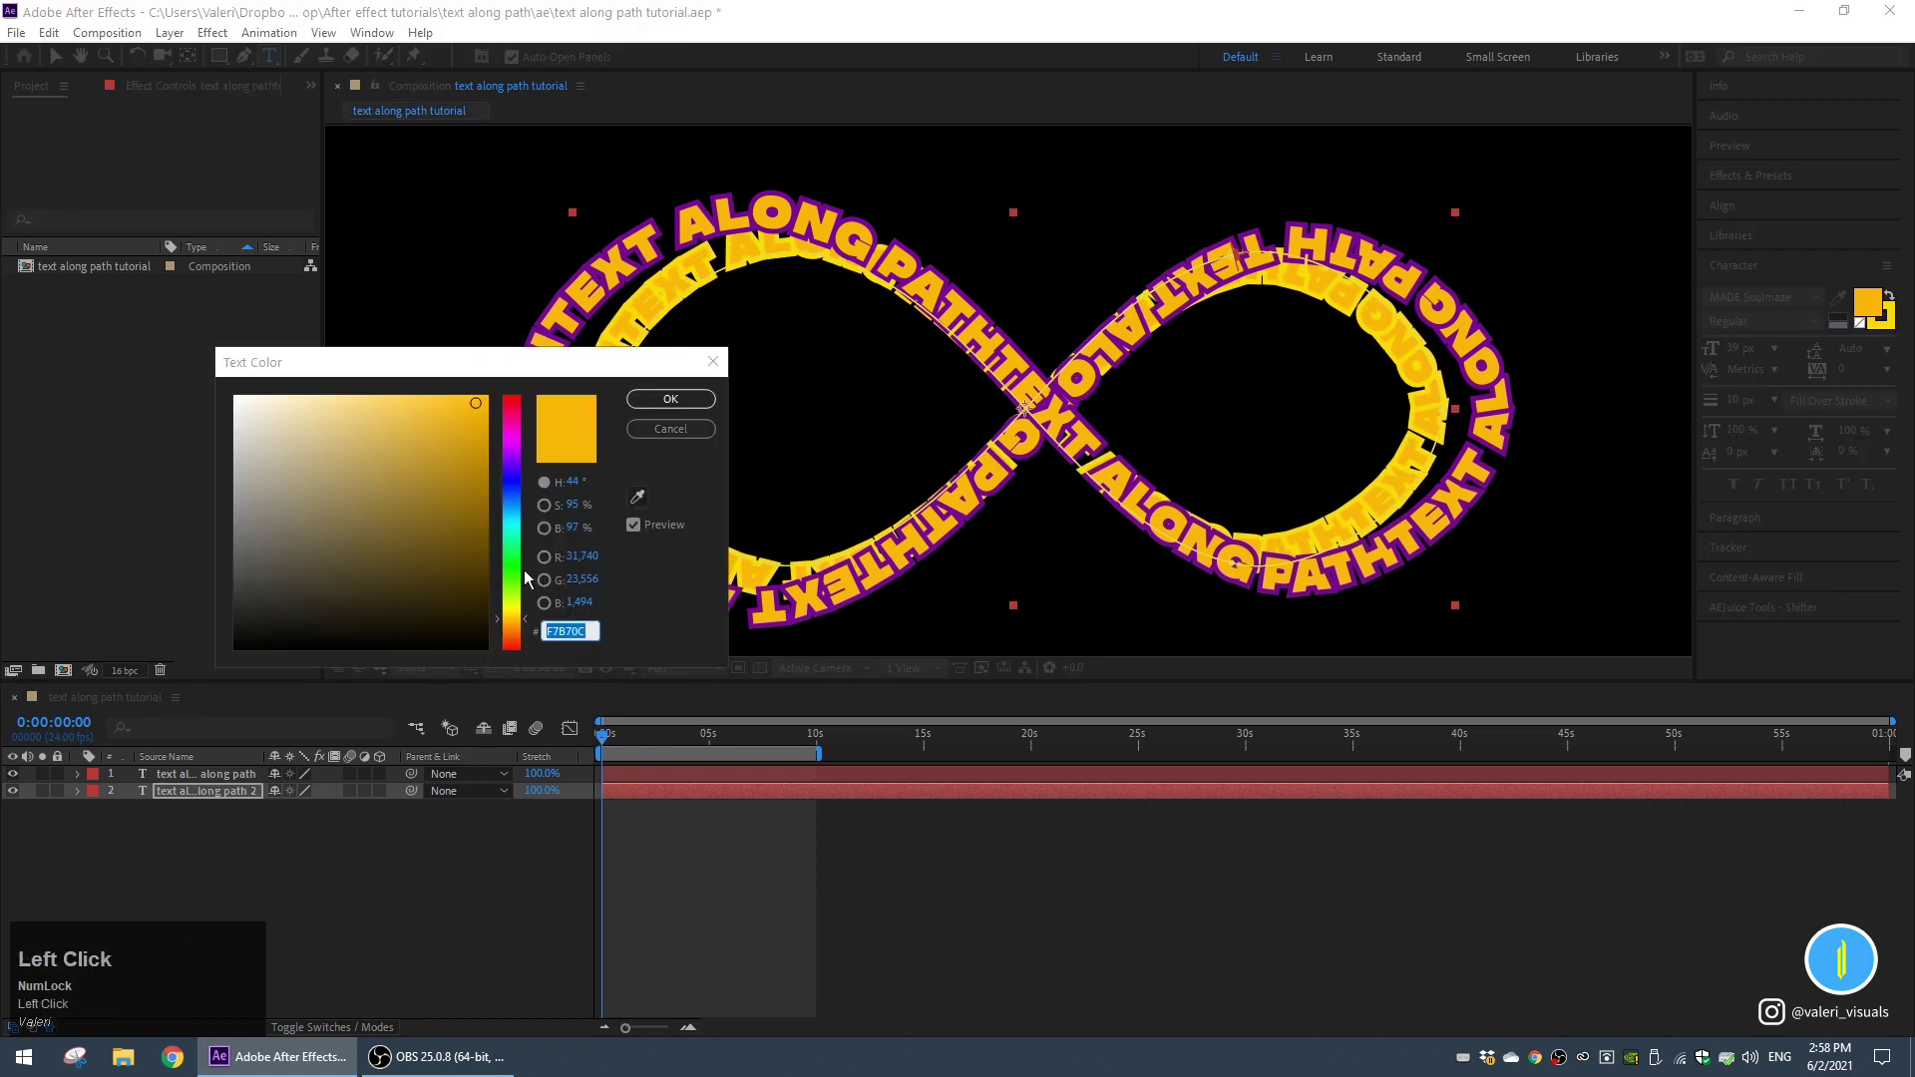
left_click_drag(523, 618, 517, 436)
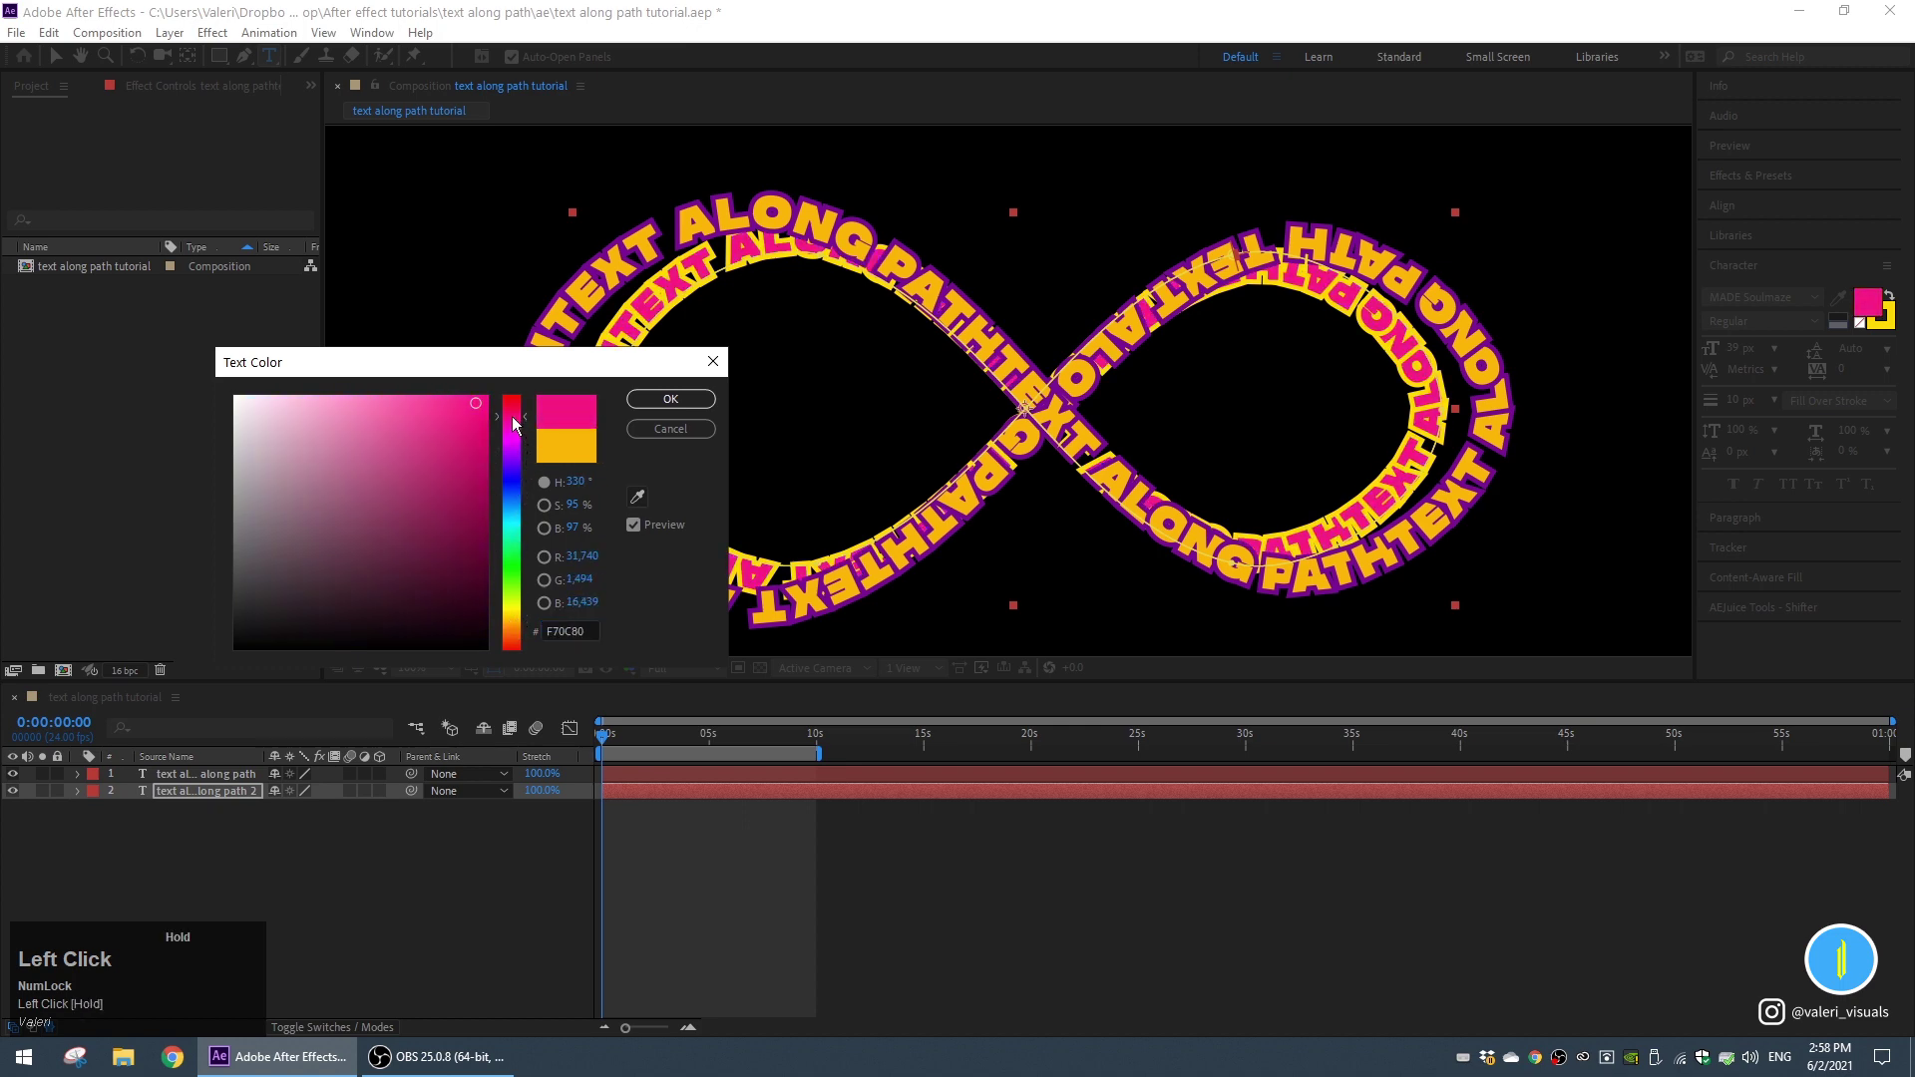
left_click(651, 401)
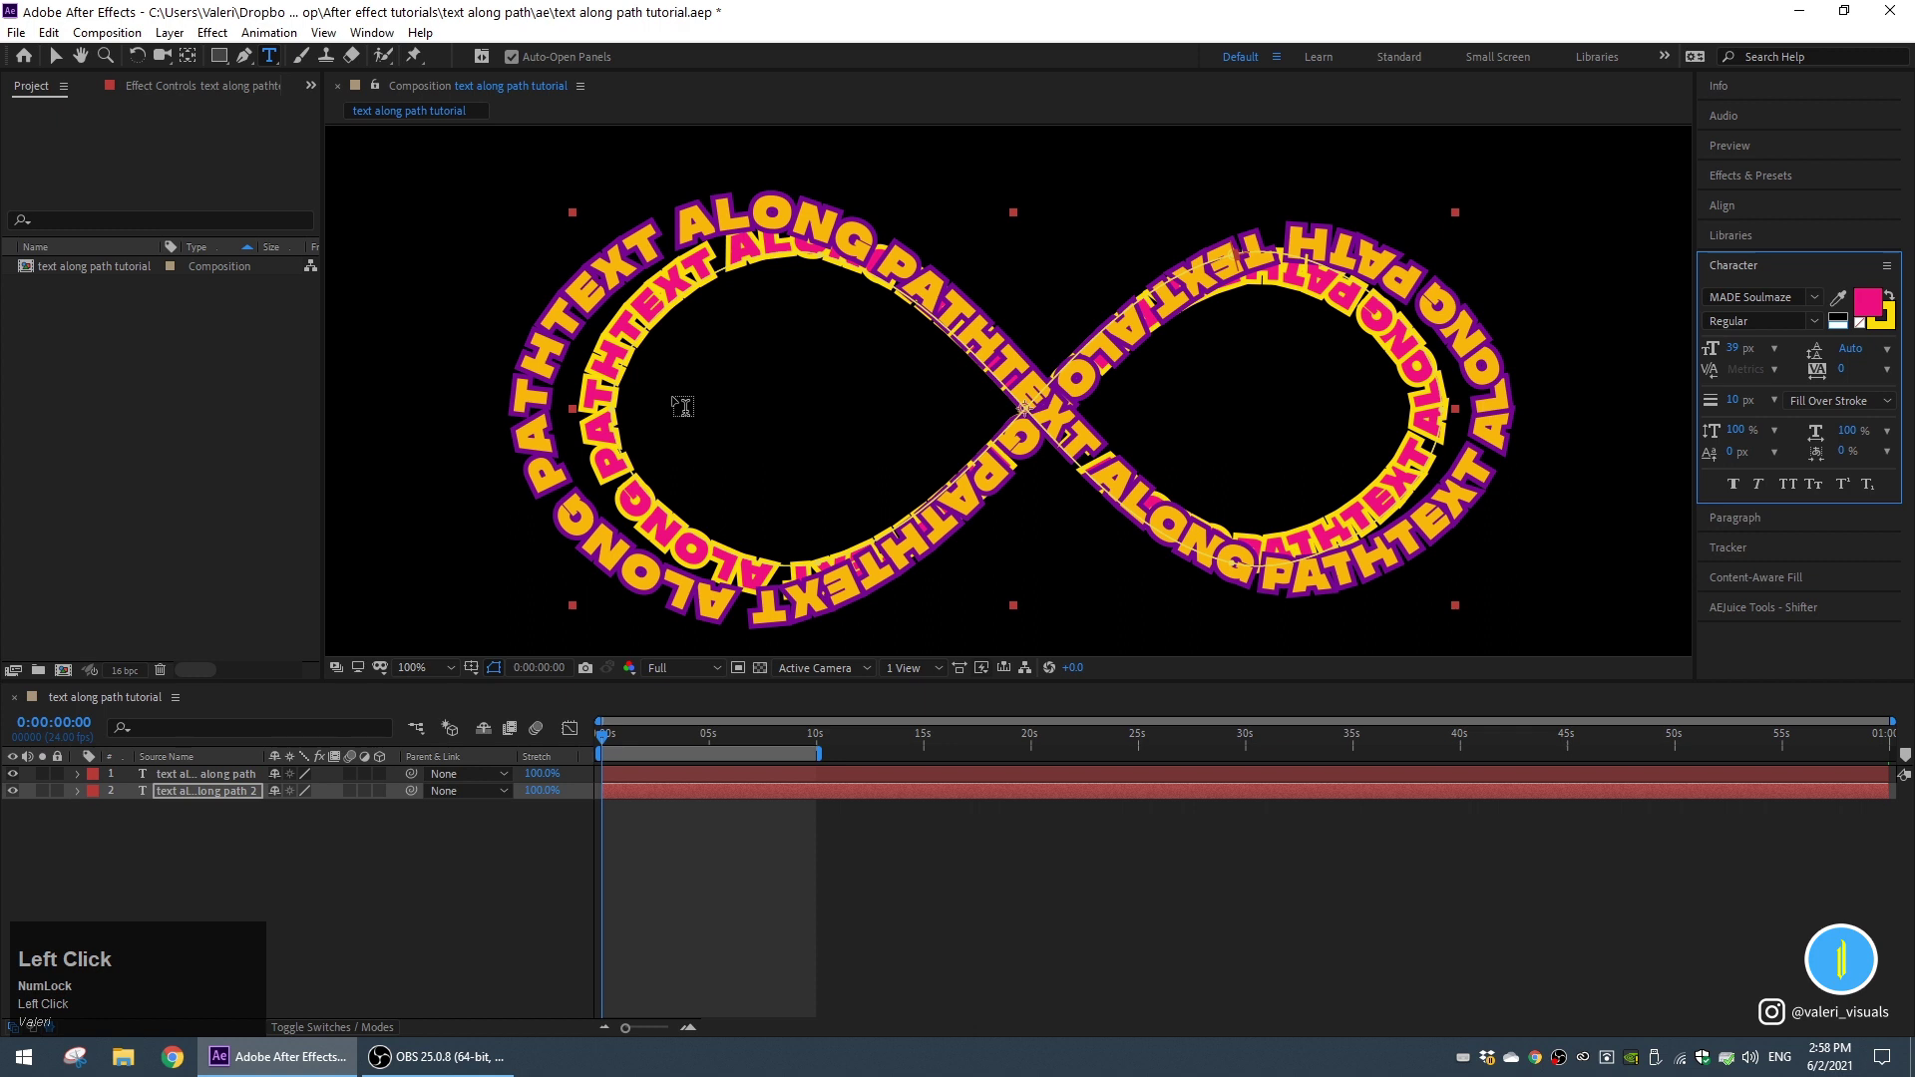
Duplicate the pink text layer and move the new copy to the bottom of the layer stack.
left_click(171, 791)
key("ctrl+d")
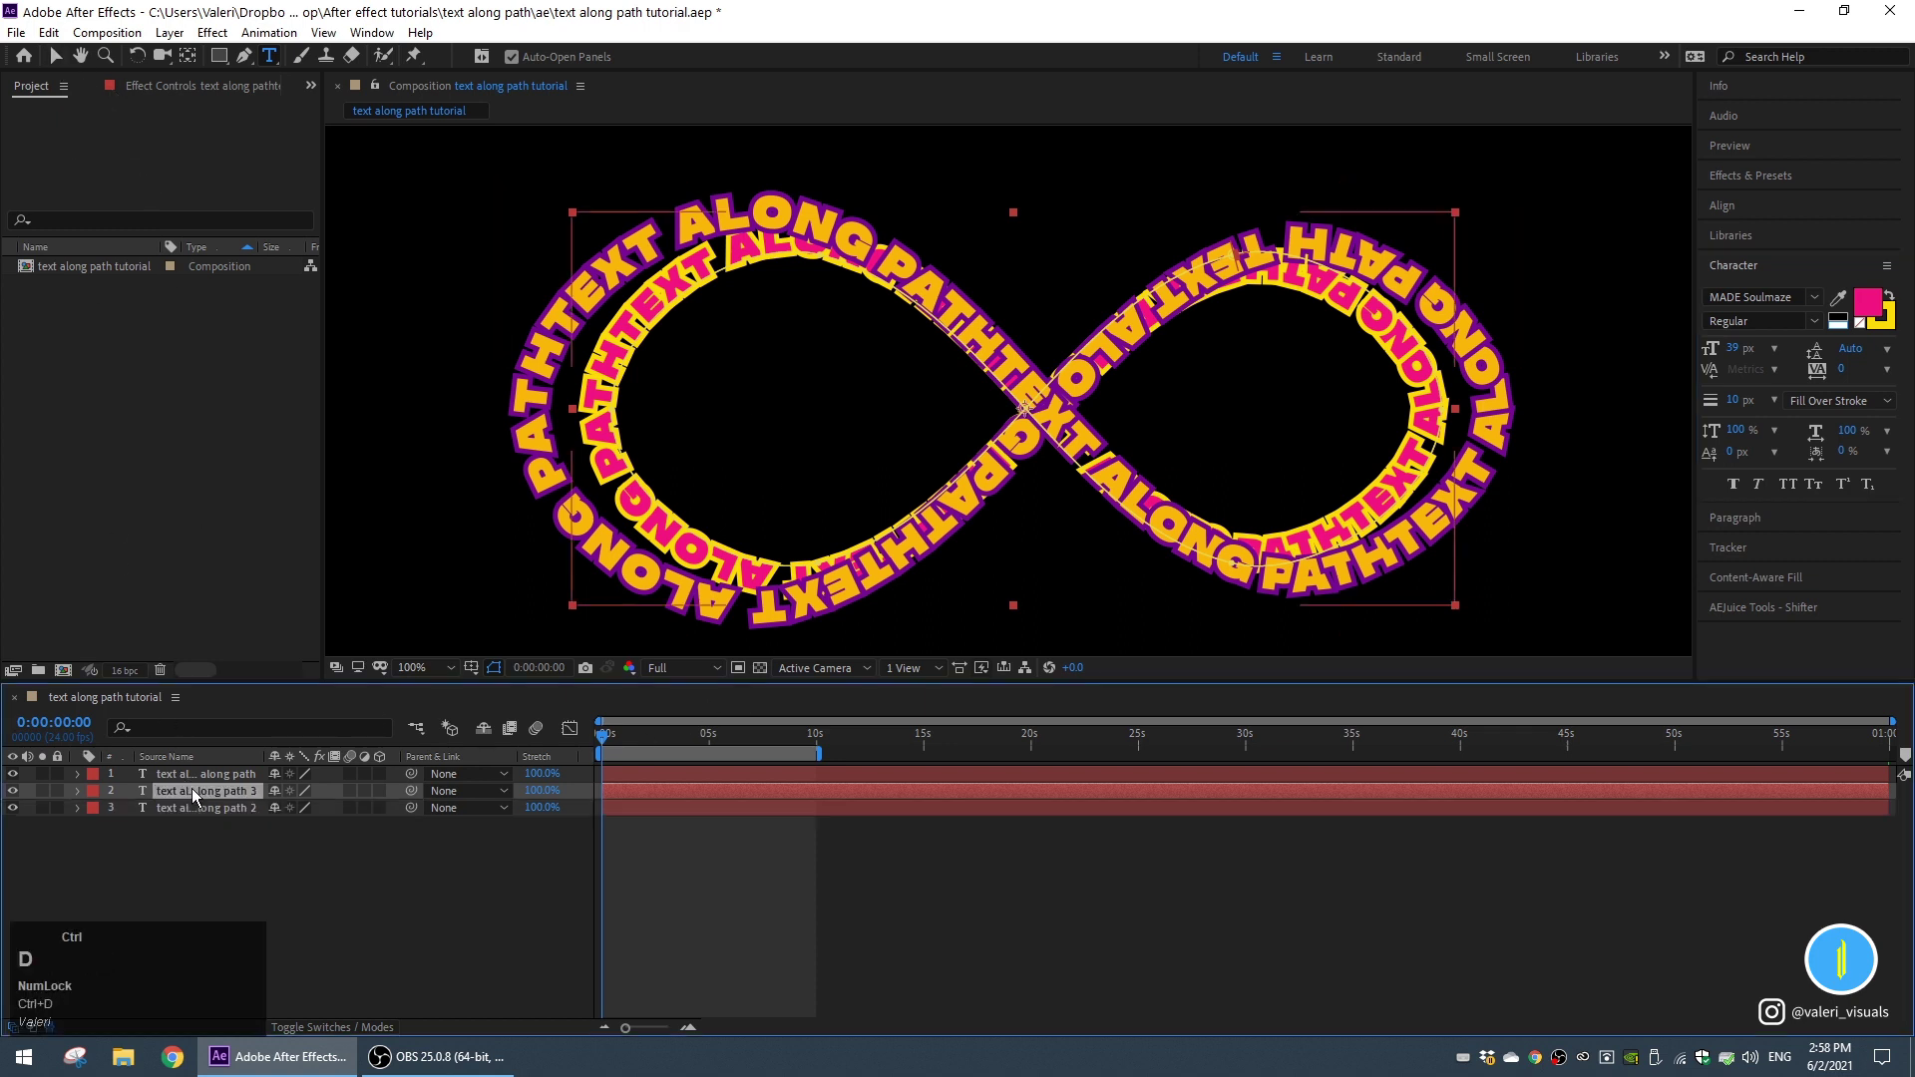
left_click(200, 810)
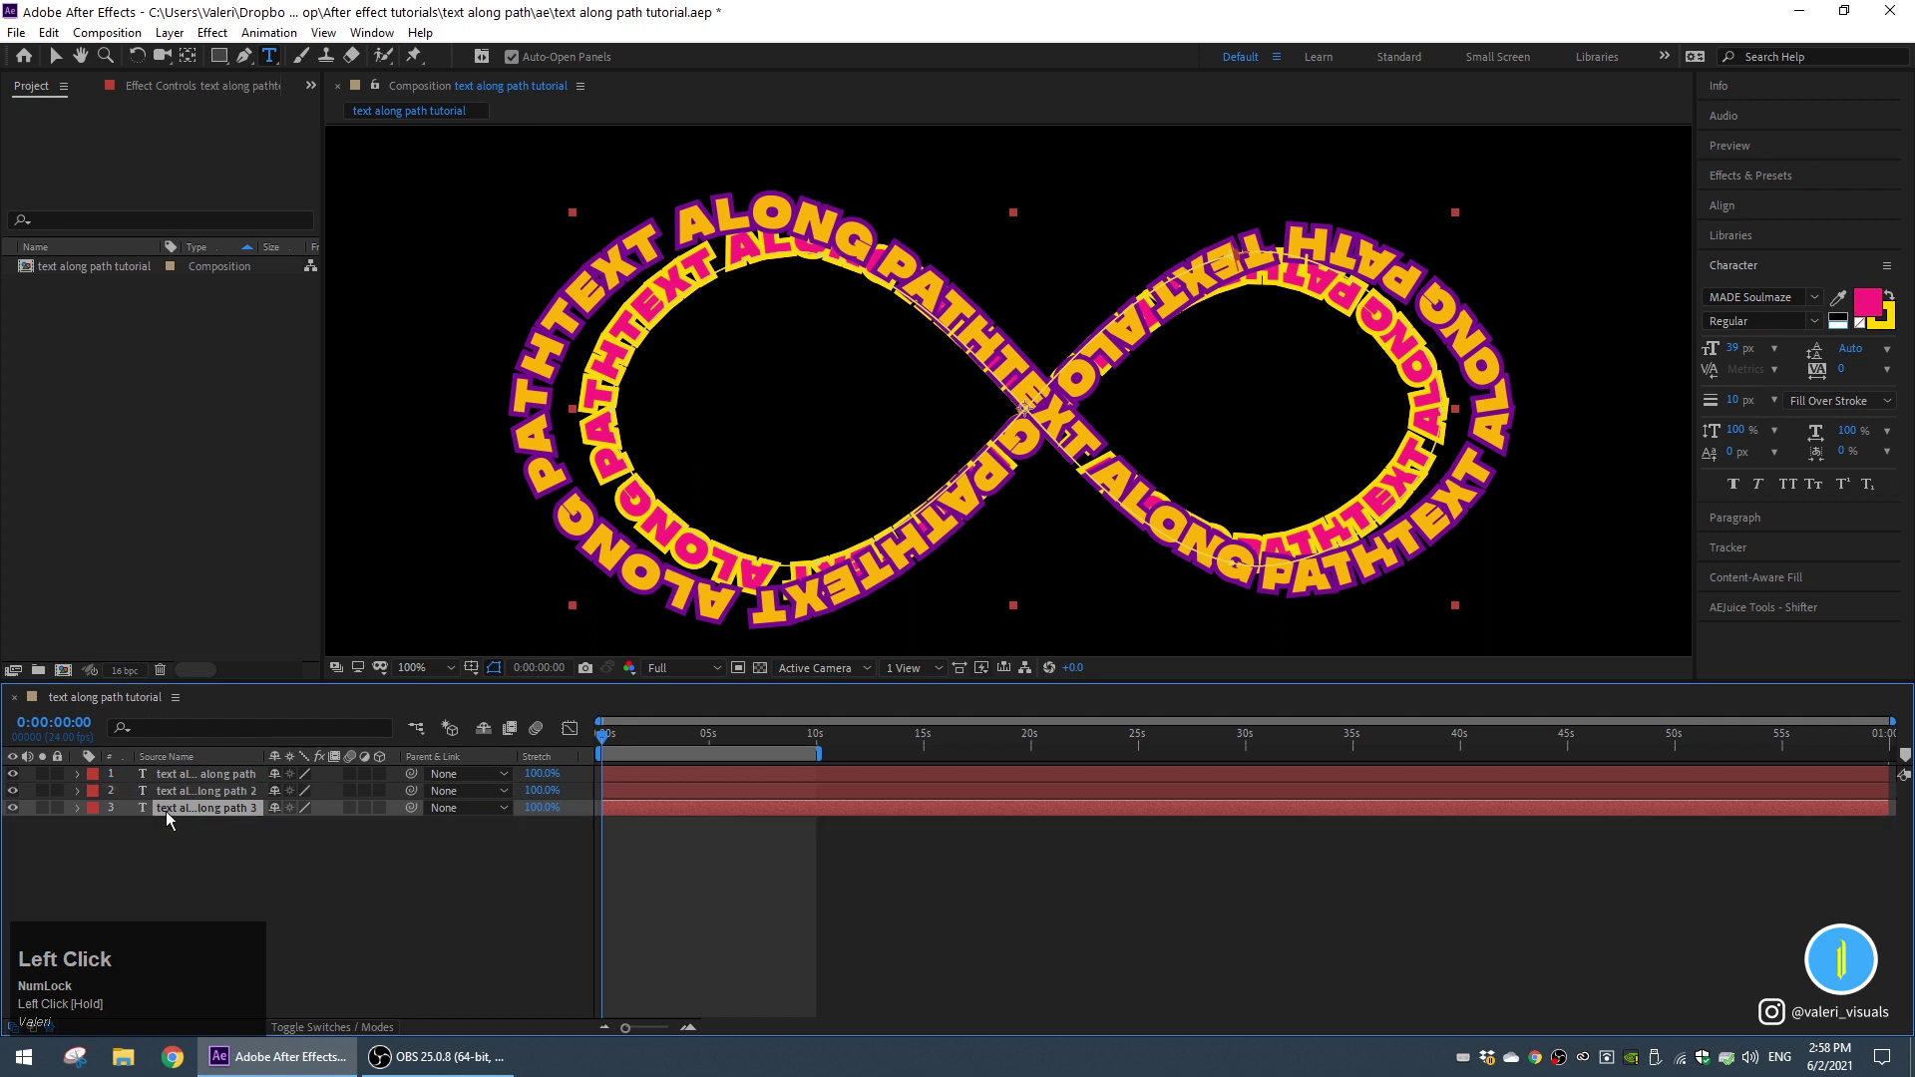
left_click(184, 804)
Scale the third text layer's infinity mask down proportionally about its centre to form an innermost ring.
left_click(55, 60)
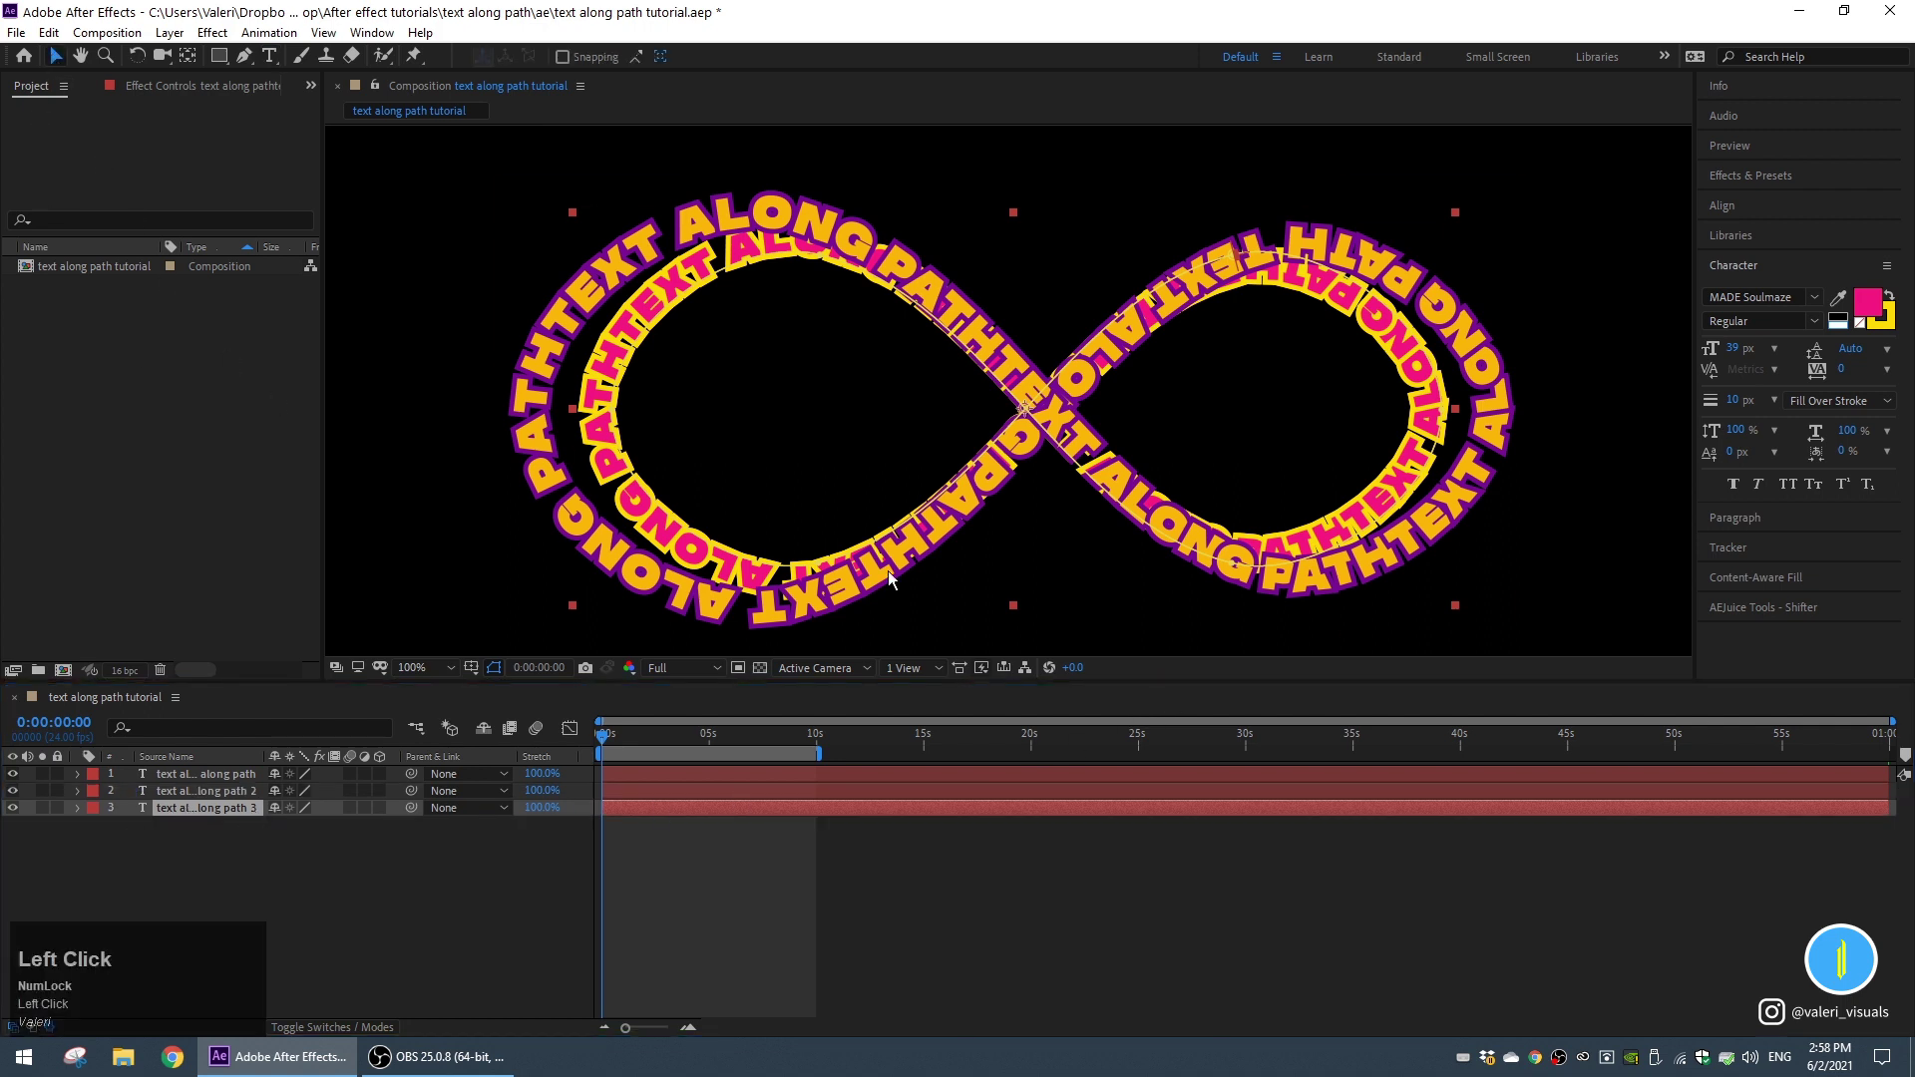
left_click(1444, 415)
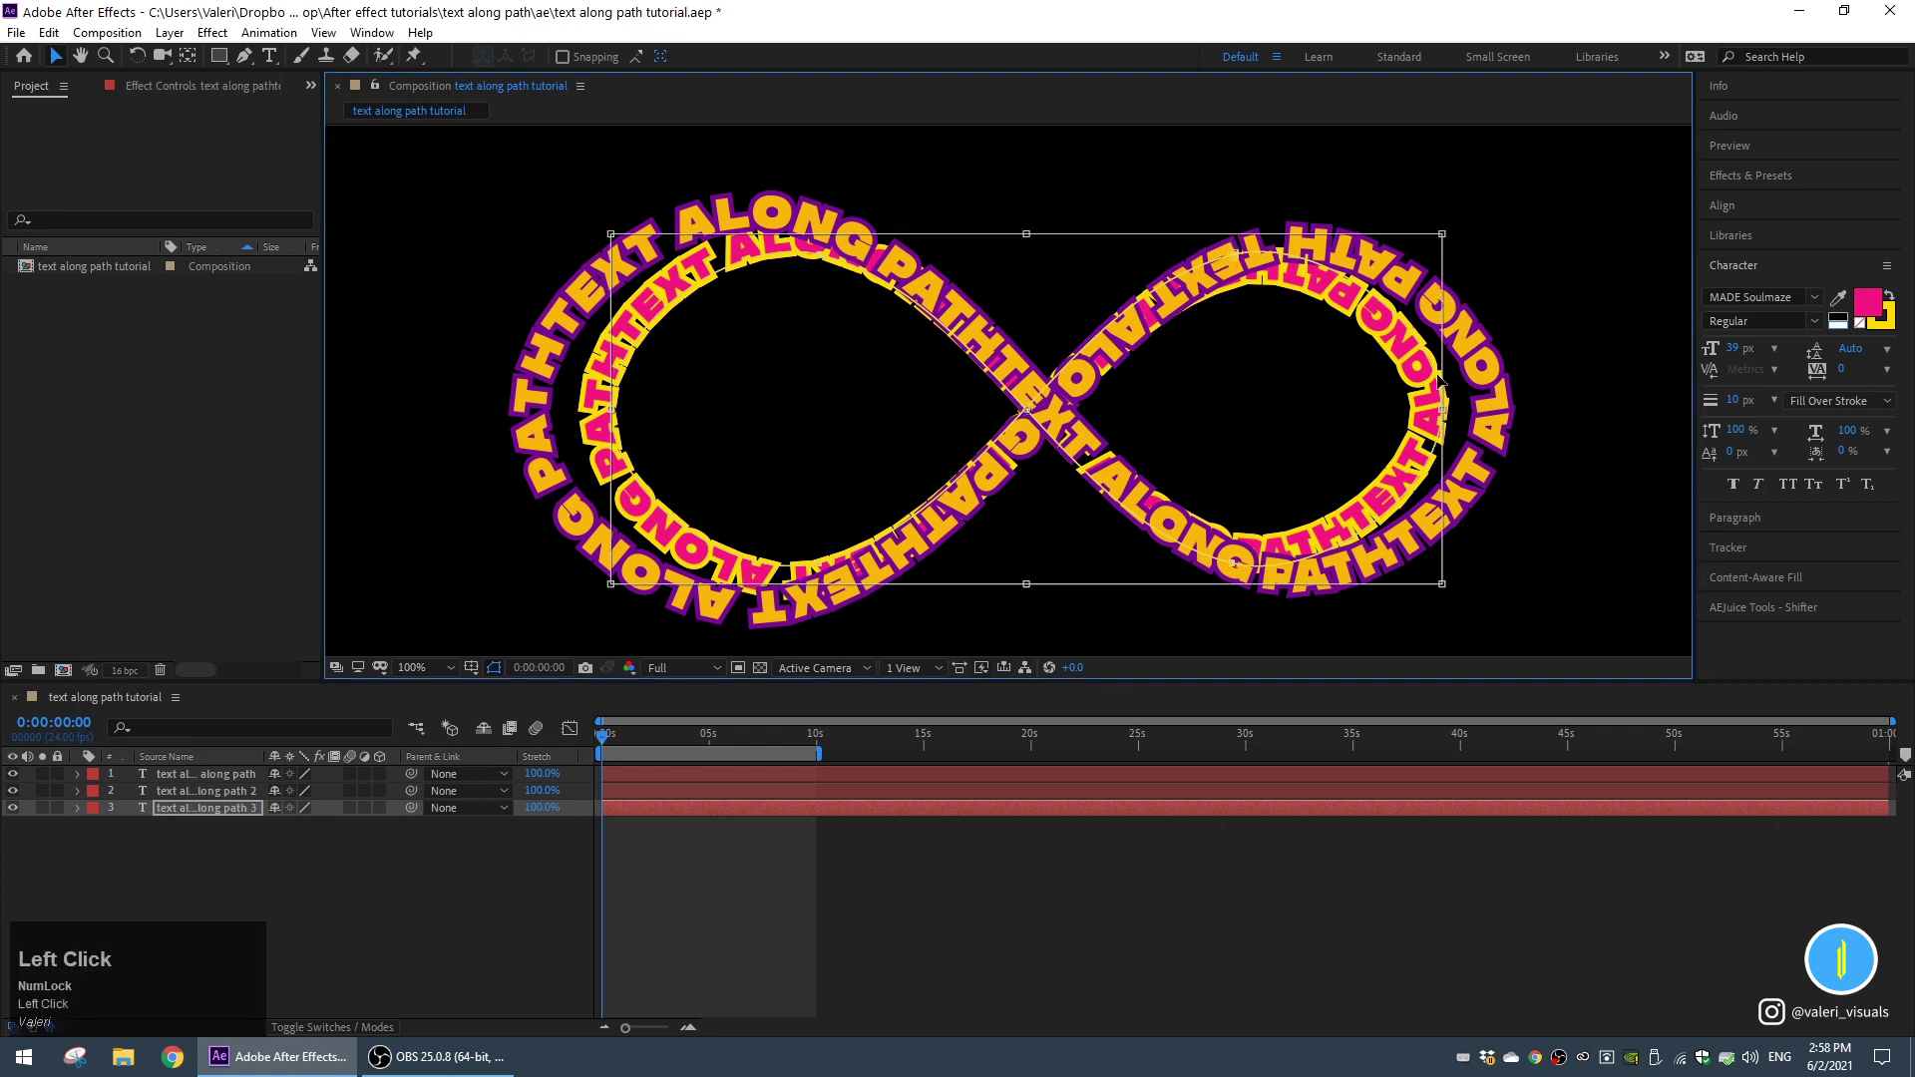
left_click_drag(1441, 236, 1420, 269)
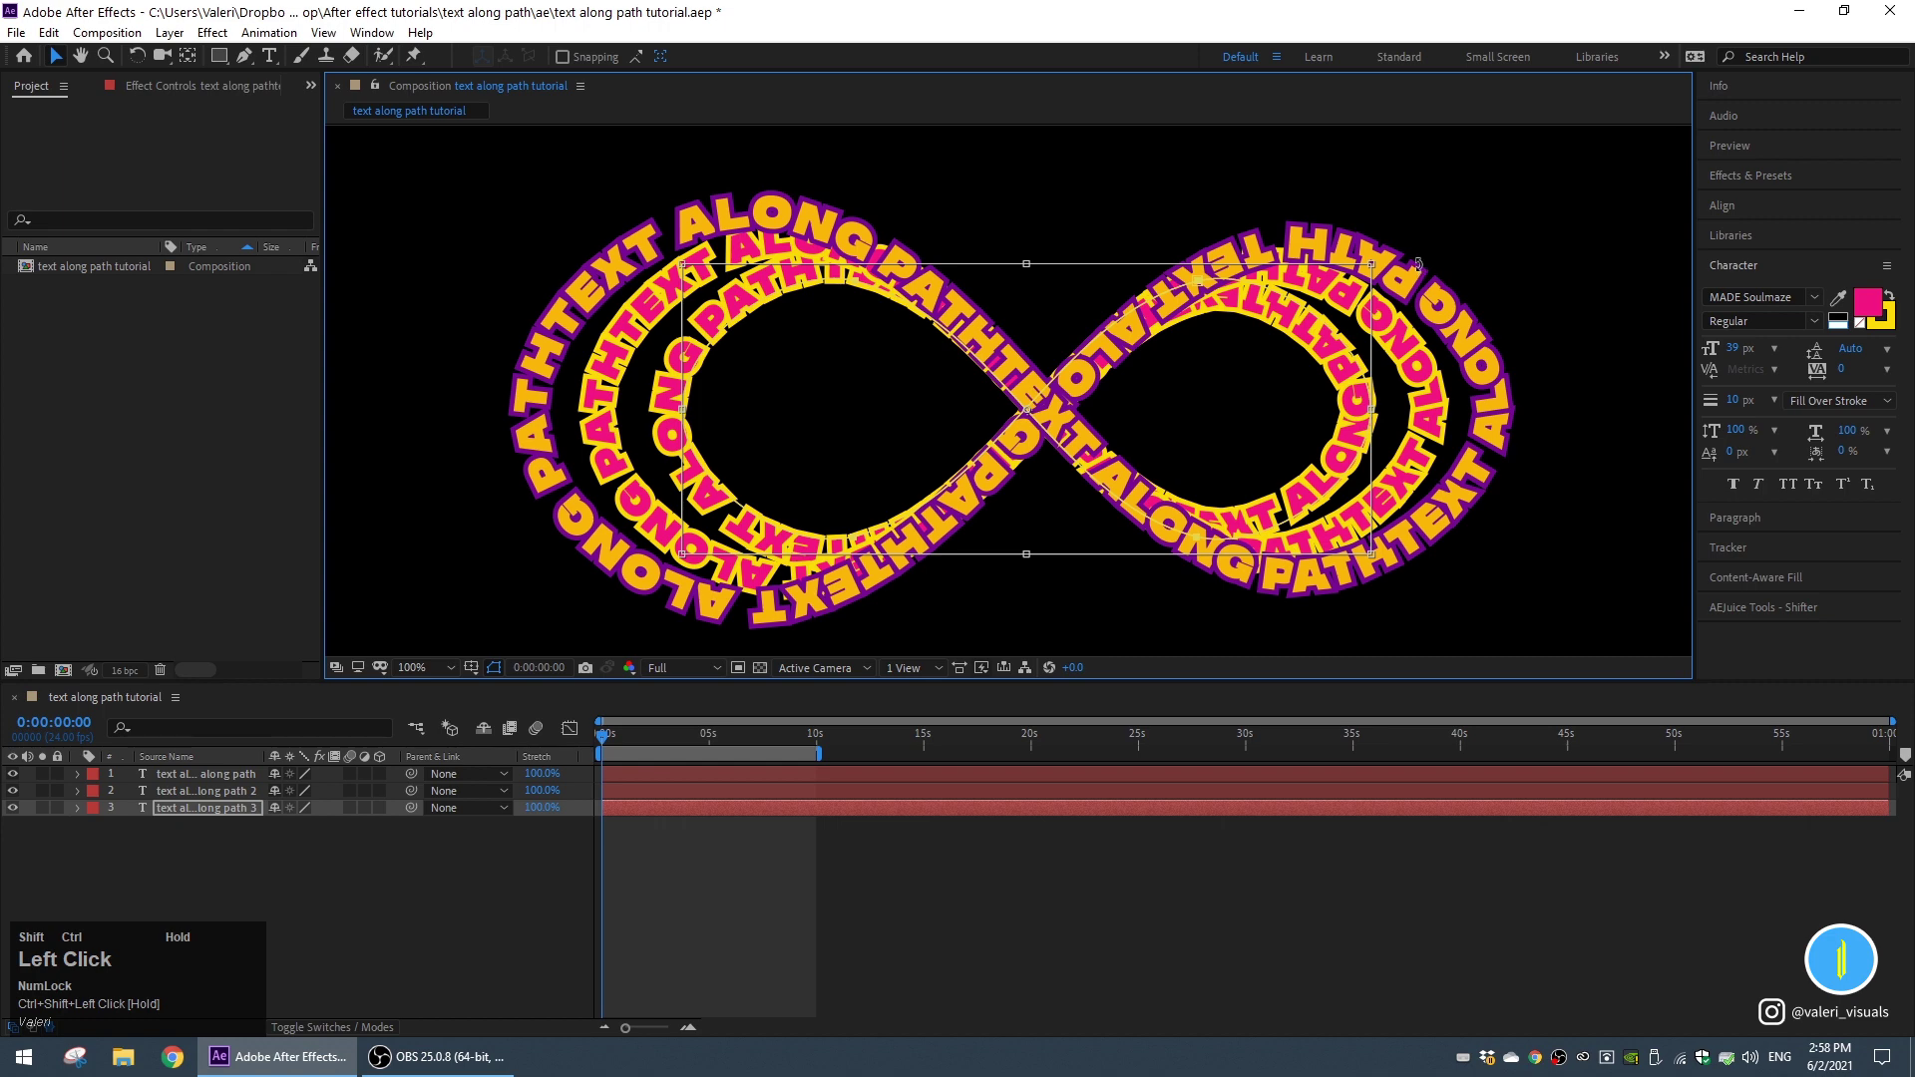
key("Return")
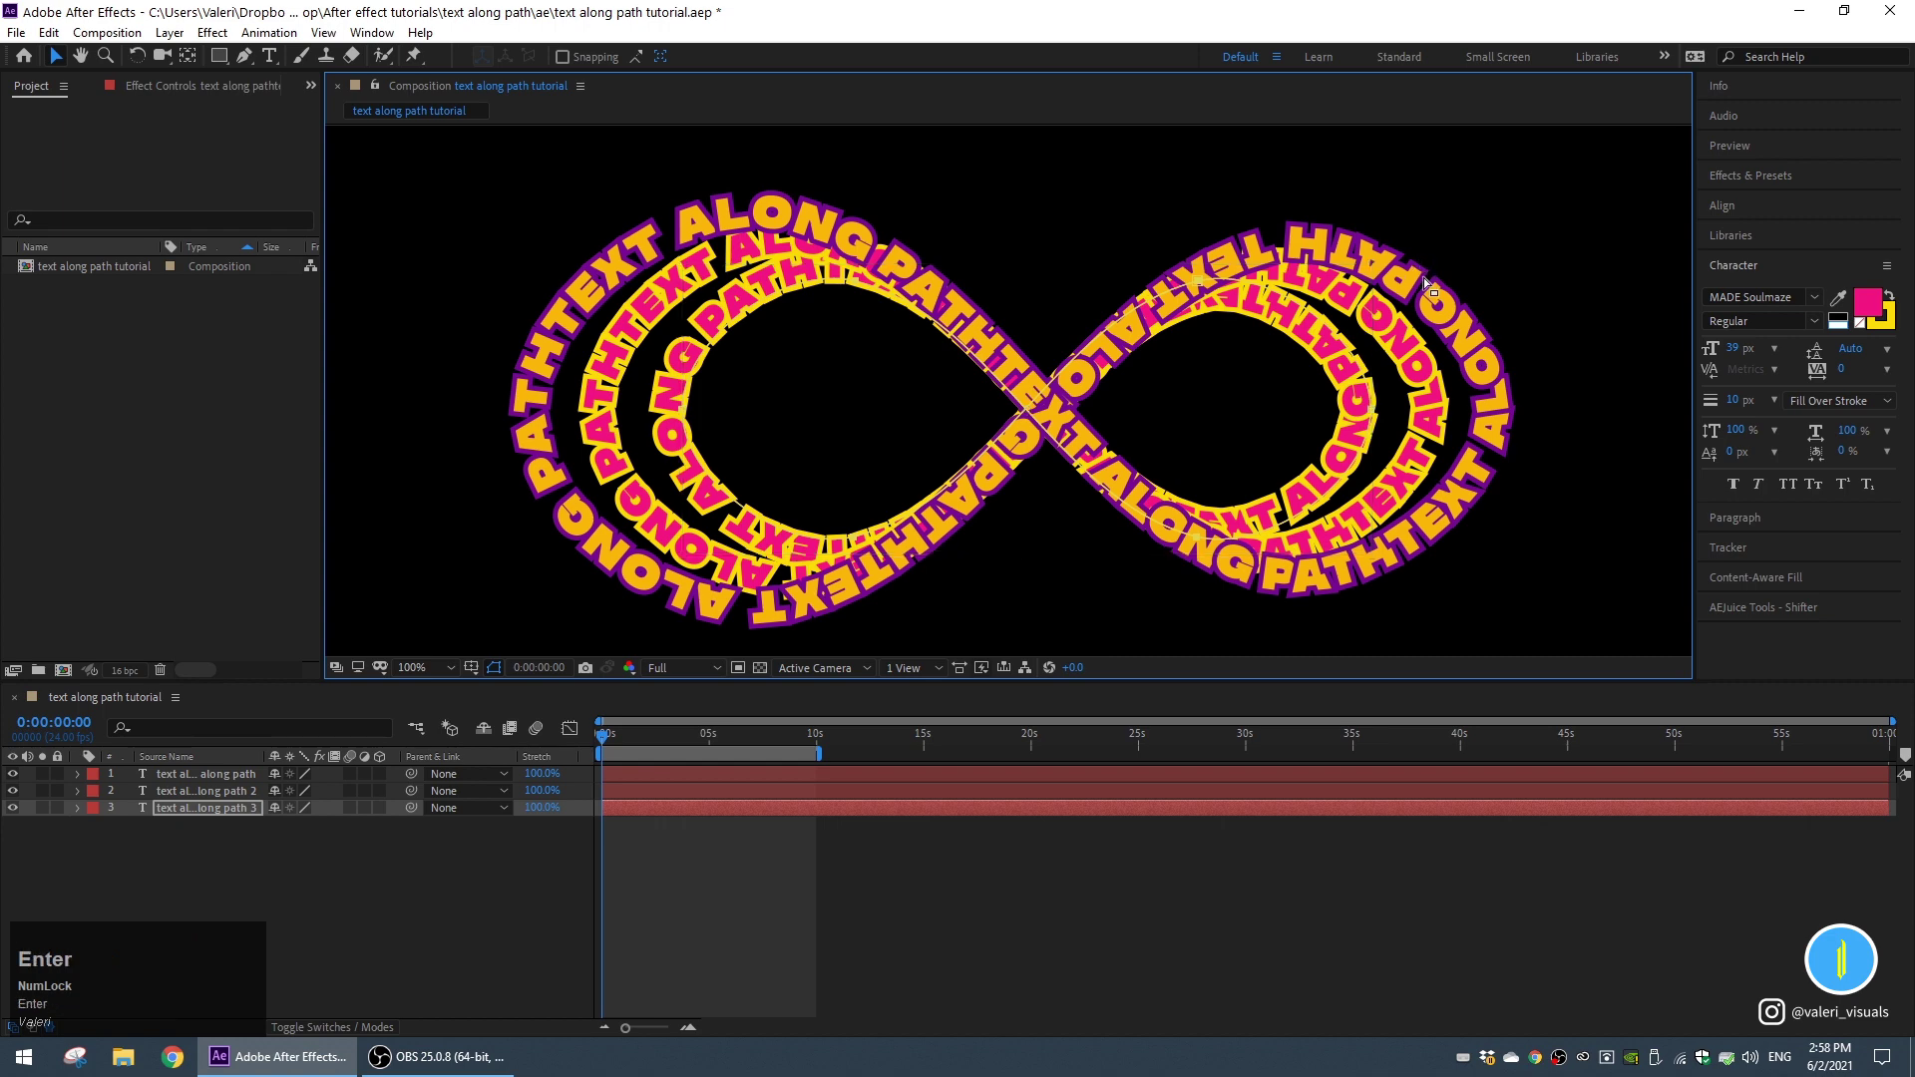
Set the innermost text's font size to 32 px to fit its smaller path, soloing the layer to judge the fit.
left_click(155, 826)
key("ctrl+t")
left_click(1734, 348)
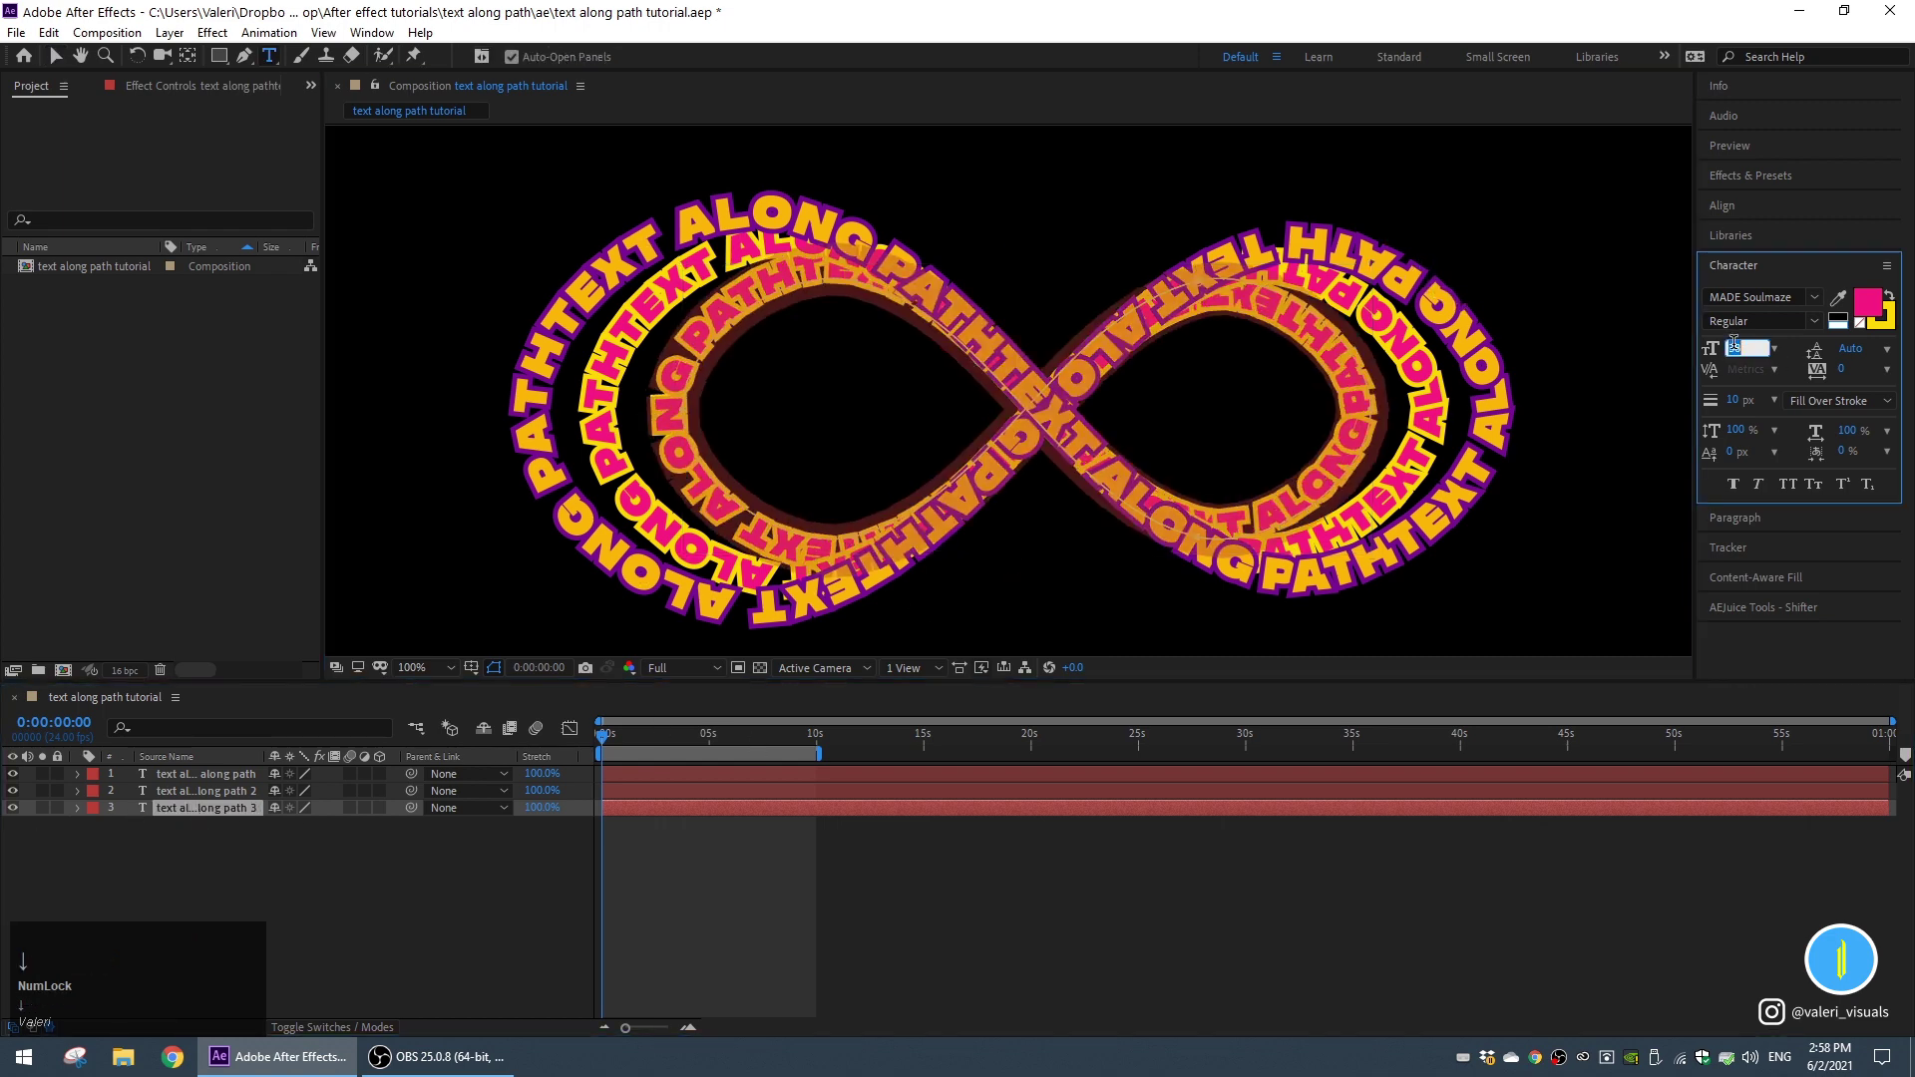
key("Down")
key("Down")
key("Down")
key("Down")
key("Down")
key("Down")
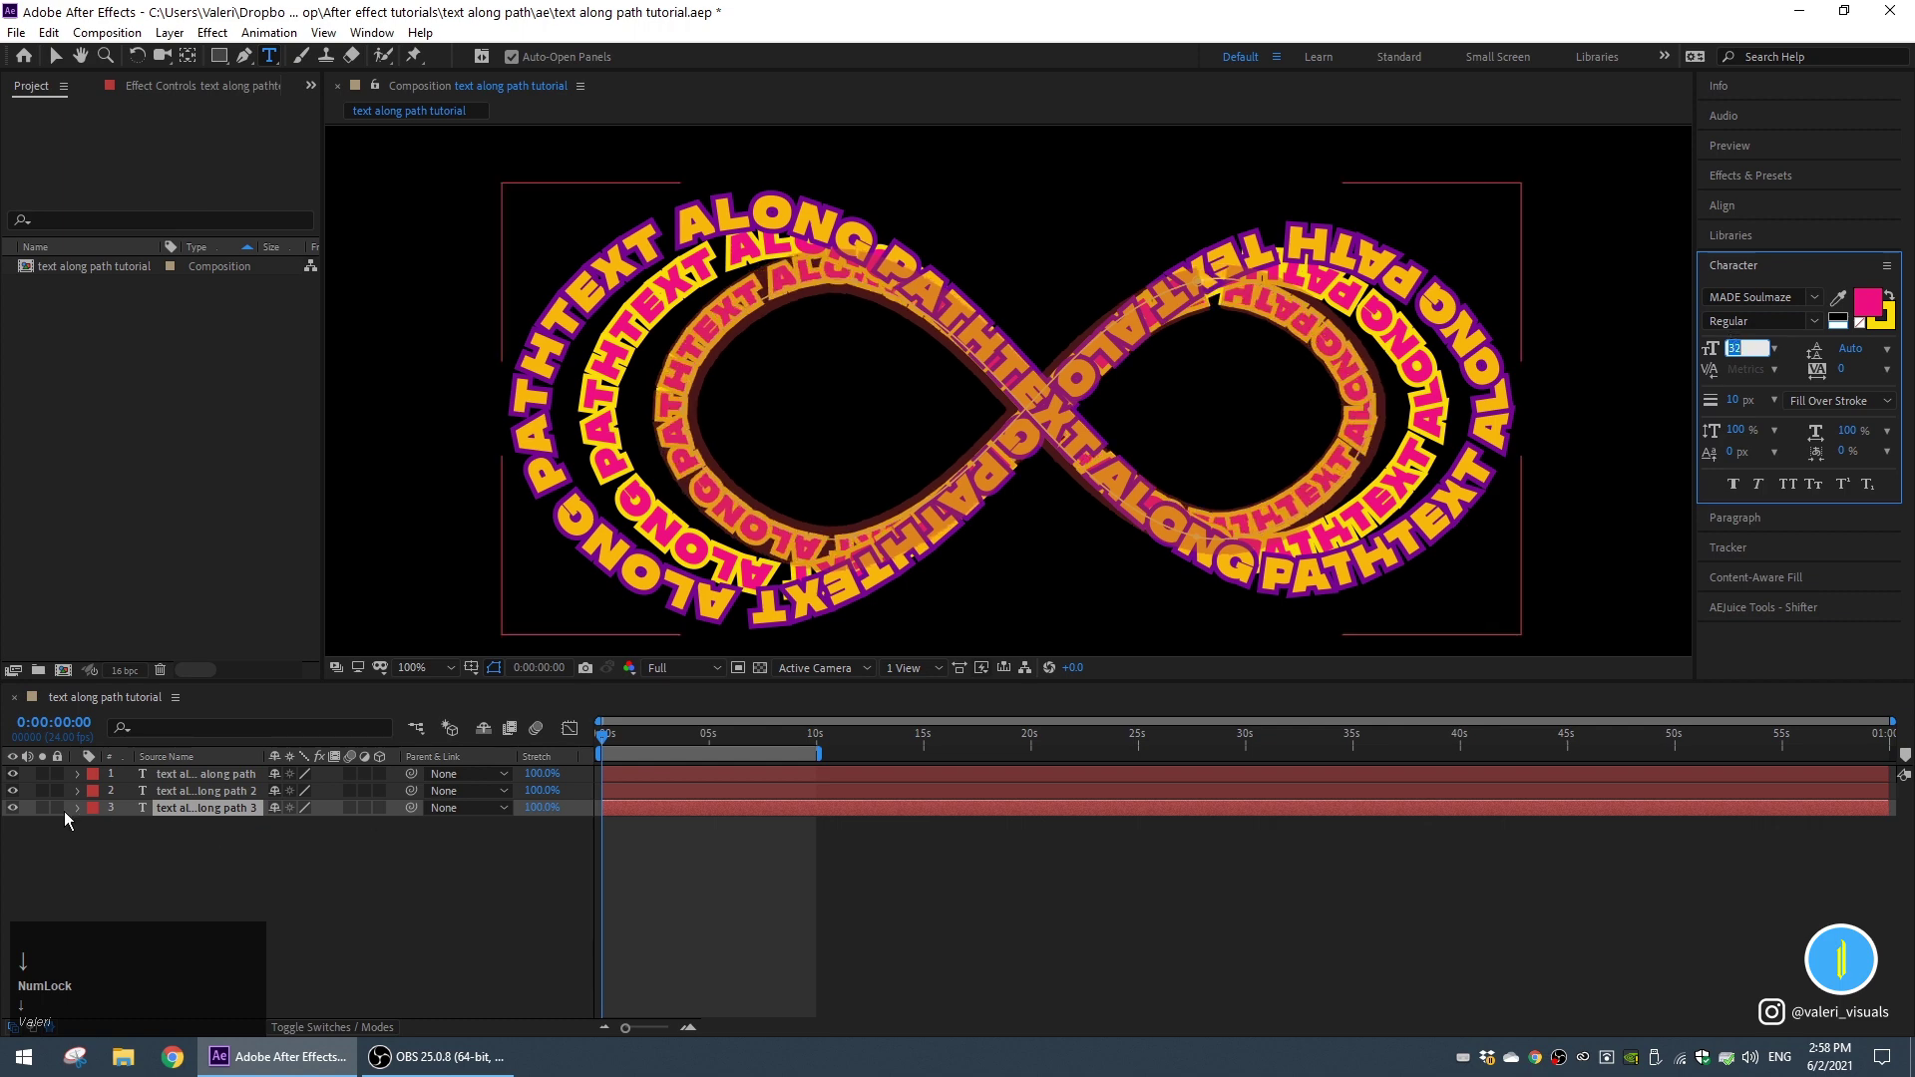
left_click(42, 808)
left_click(1748, 348)
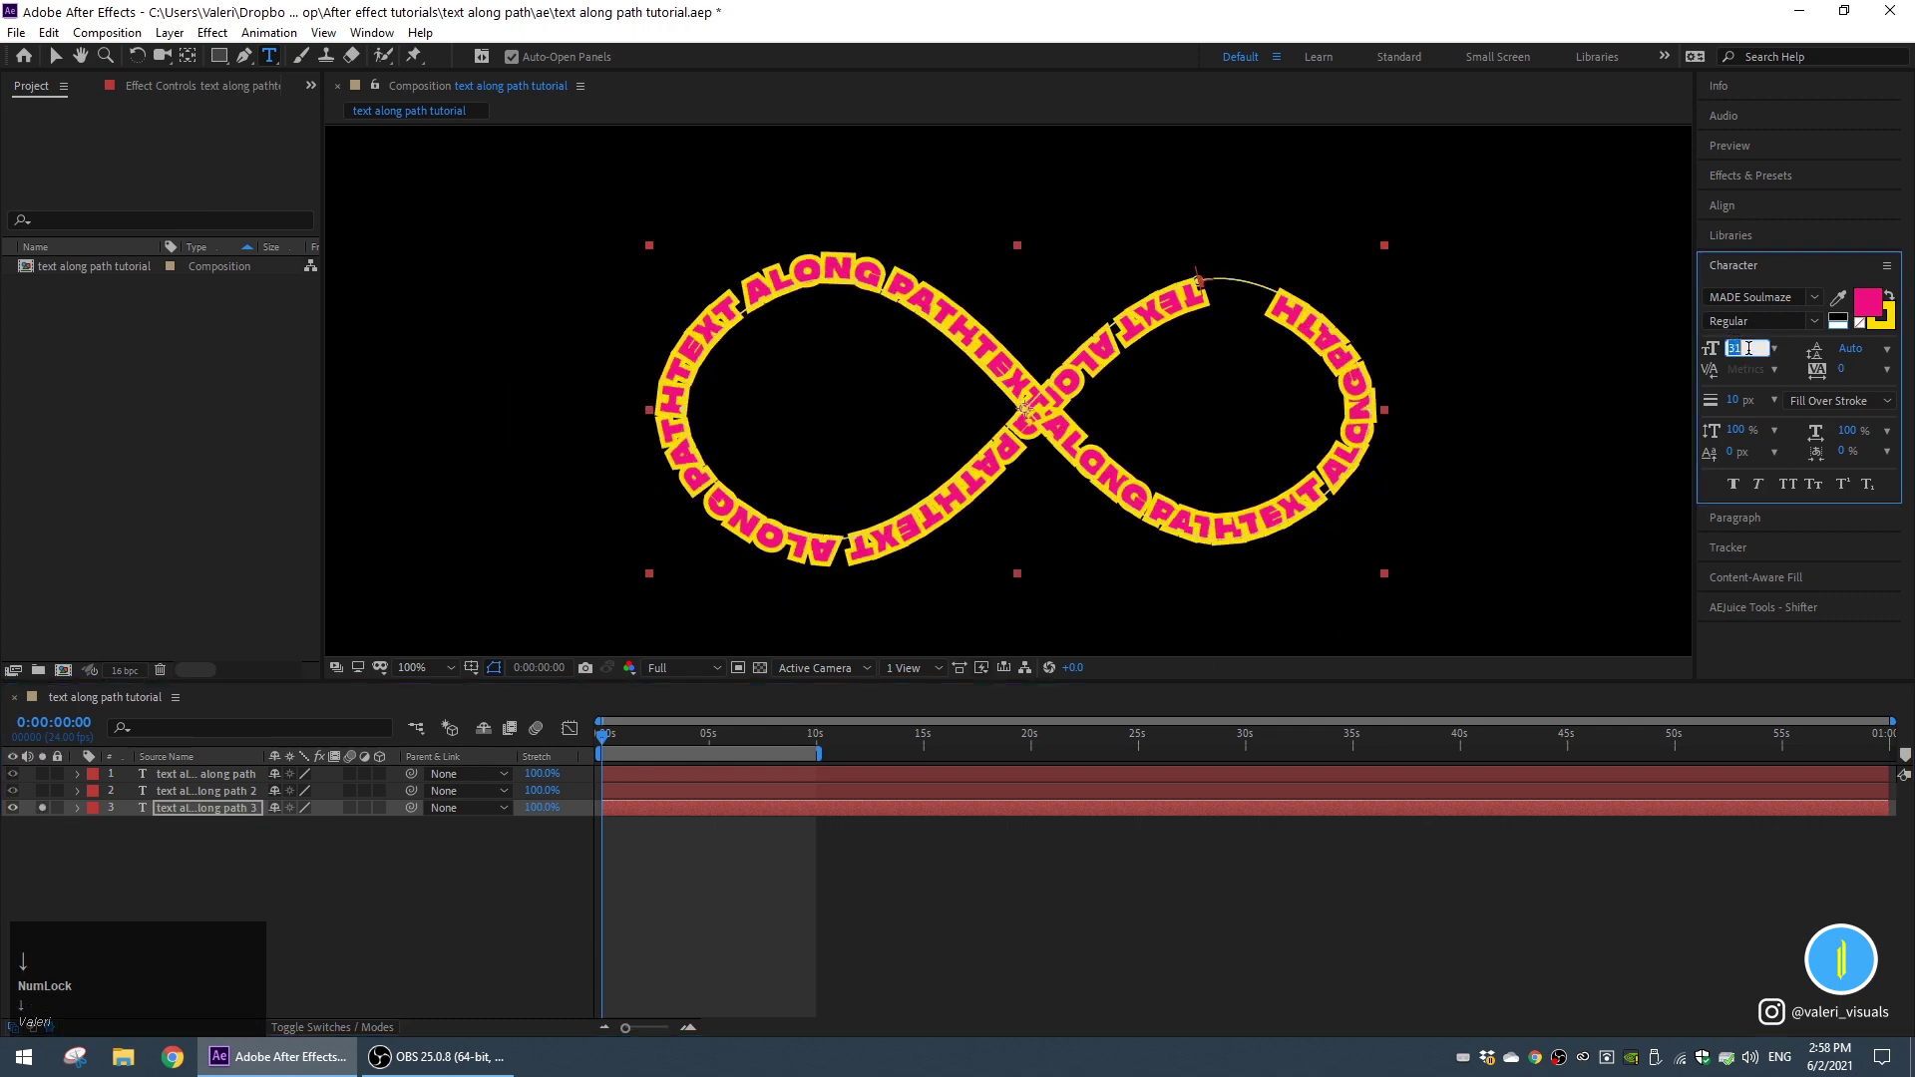
key("Down")
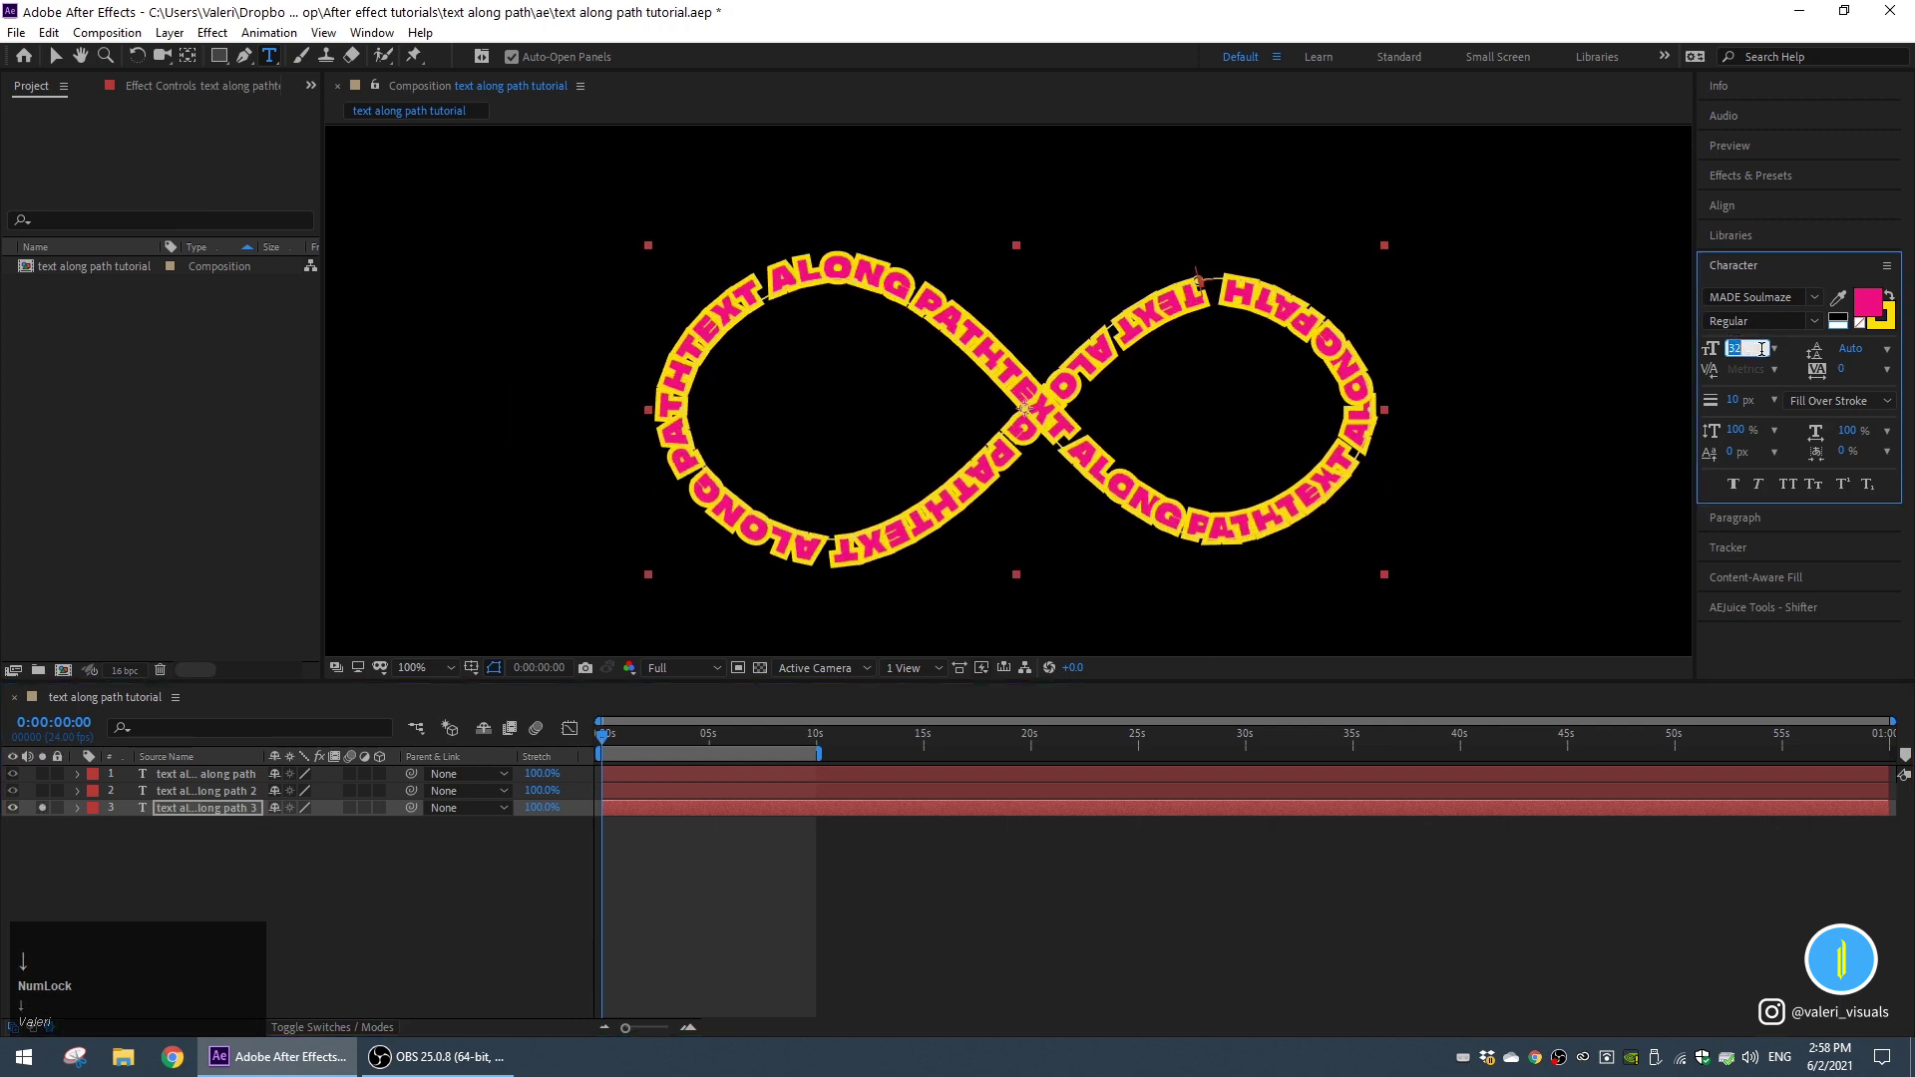
Reduce the innermost text's stroke width to 7 px and turn off the layer's solo.
left_click(1734, 401)
key("Down")
key("Down")
key("Down")
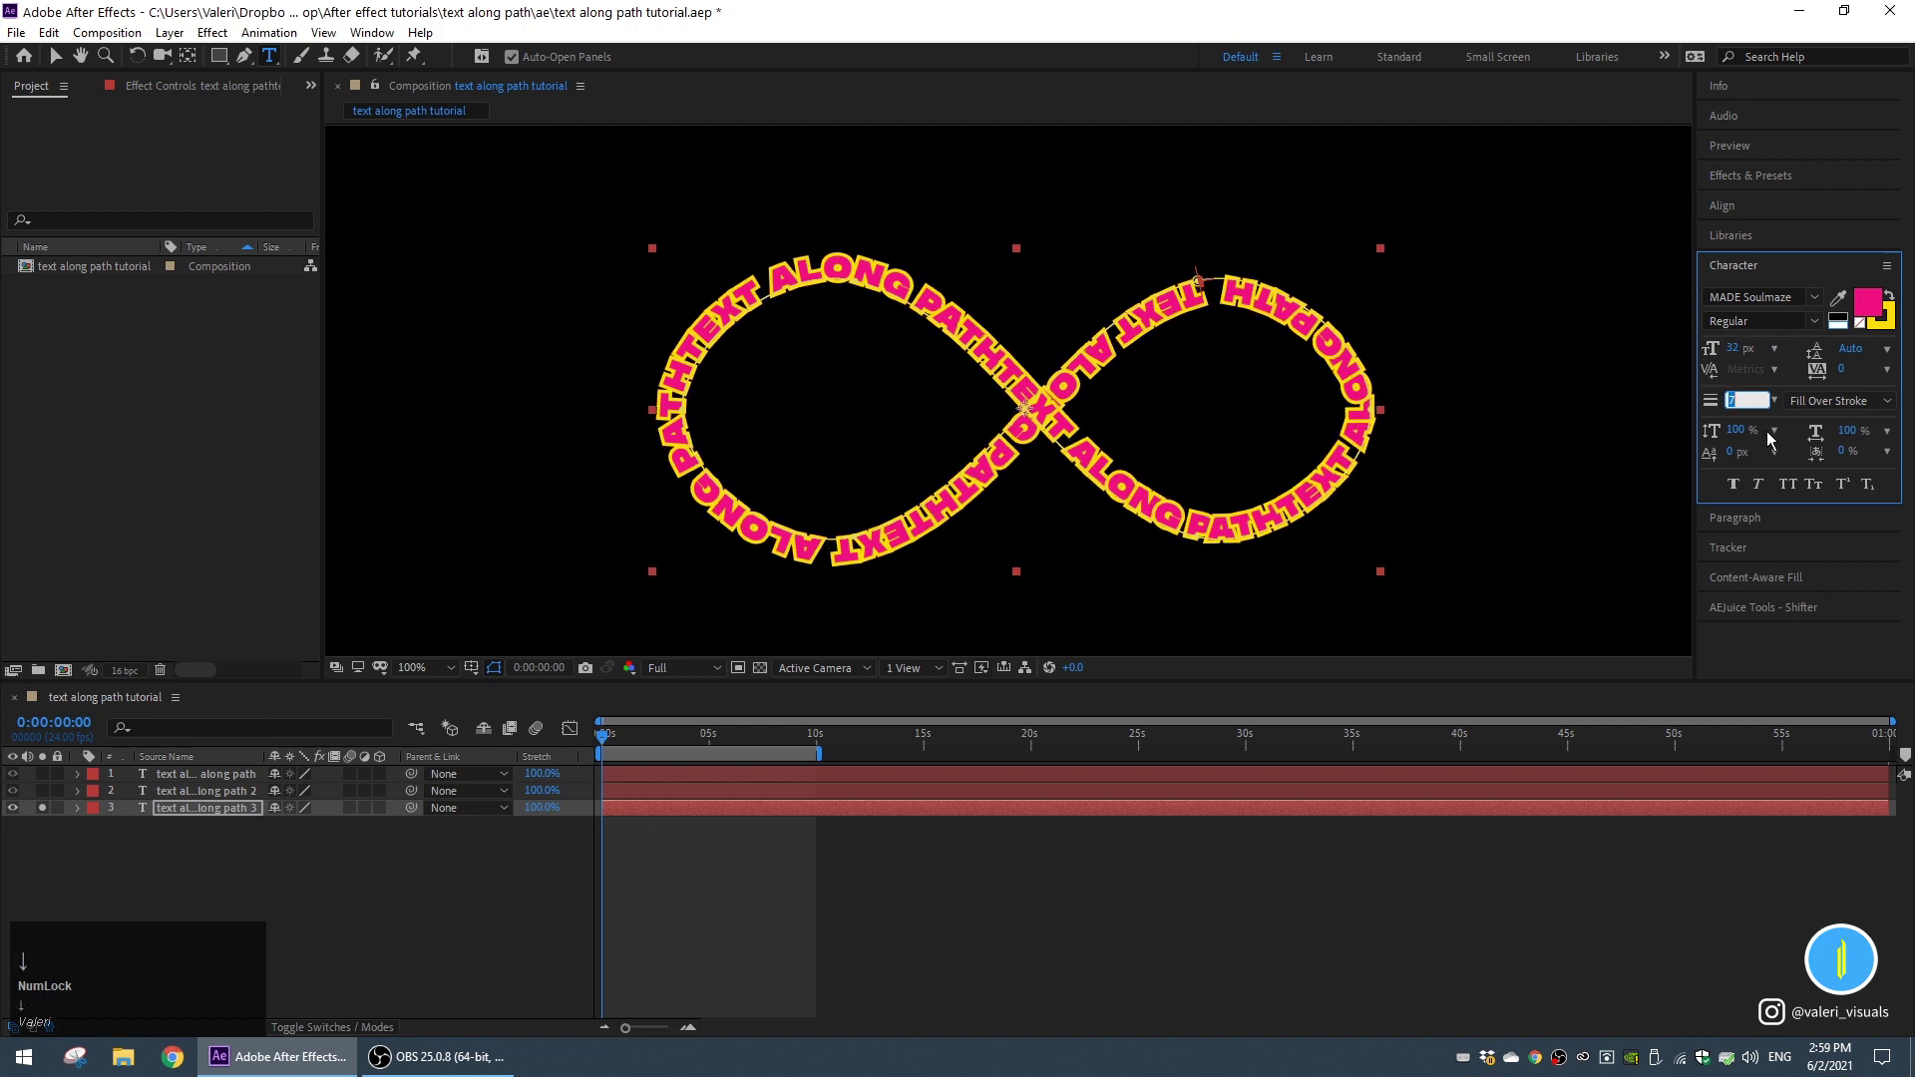
left_click(43, 808)
Reduce the middle text's stroke width to 8 px and select the innermost text layer.
left_click(176, 793)
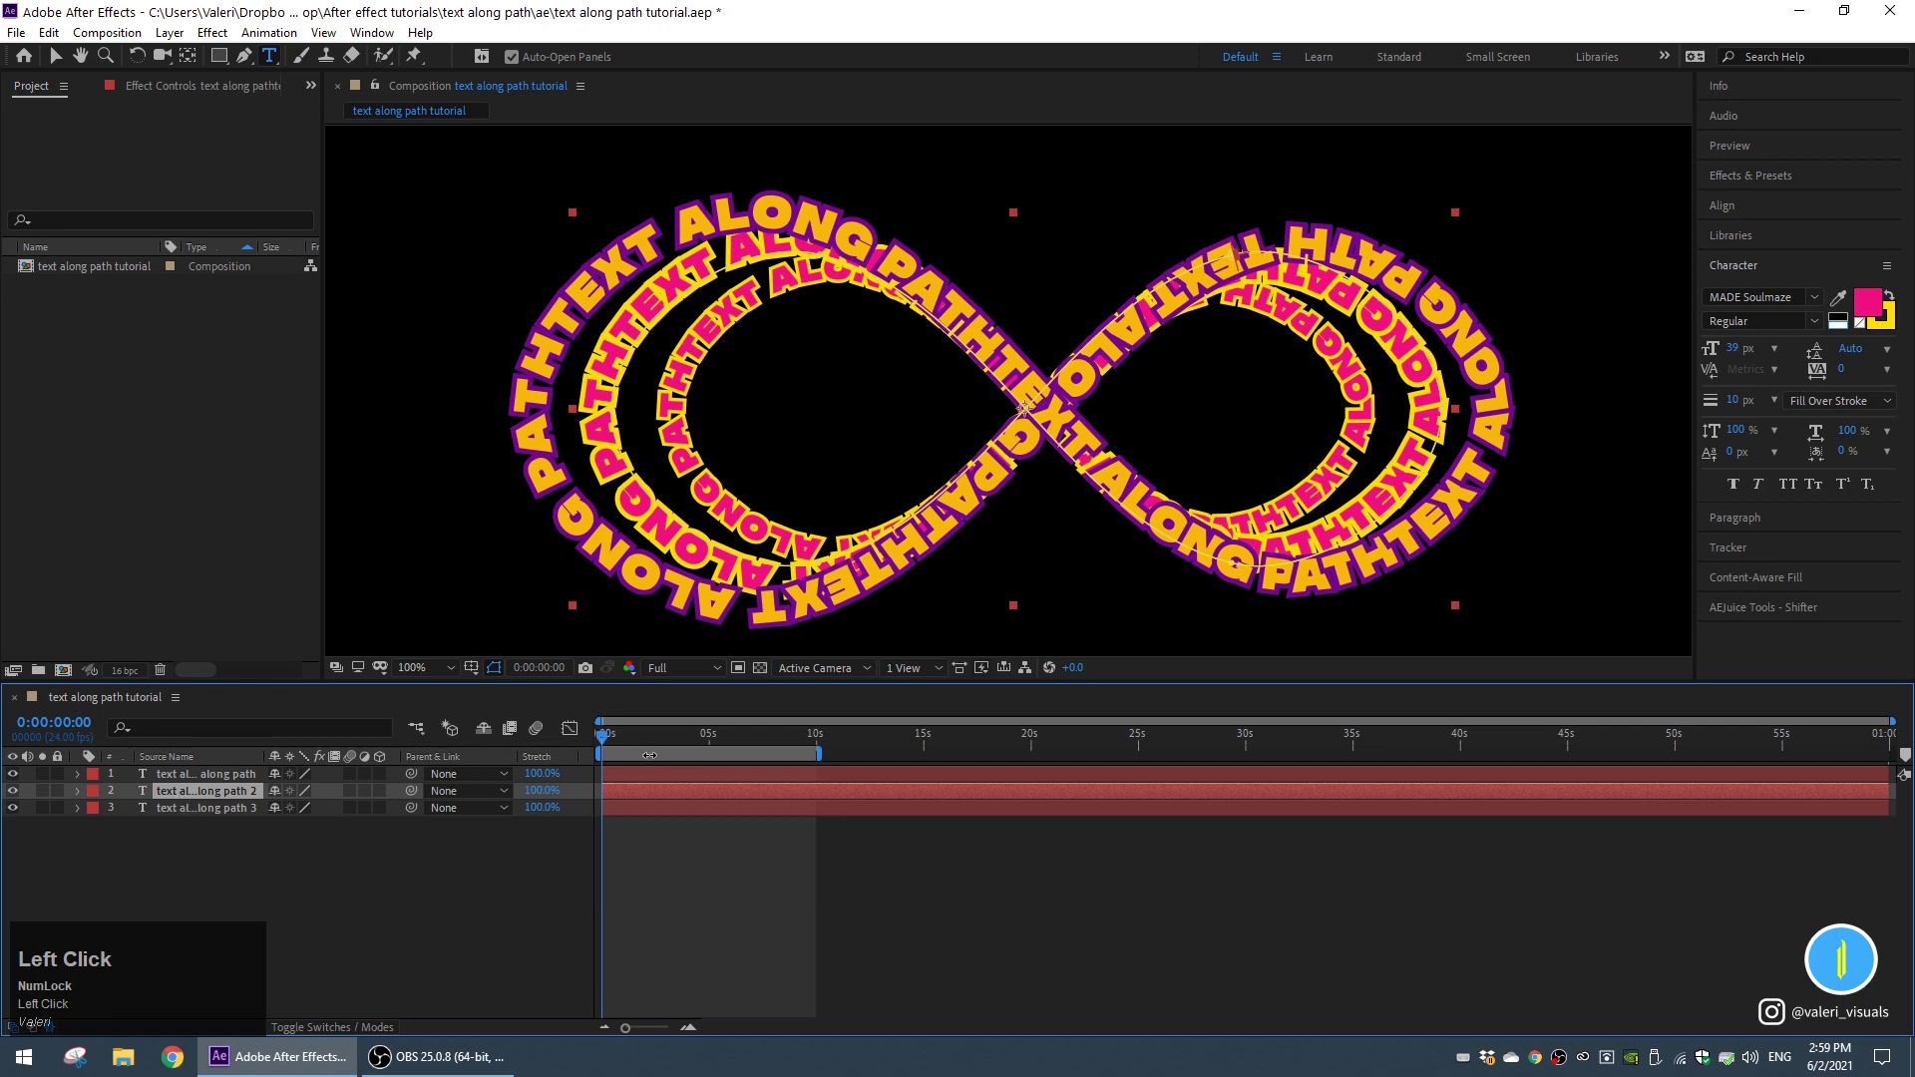
left_click(1740, 400)
key("Down")
key("Down")
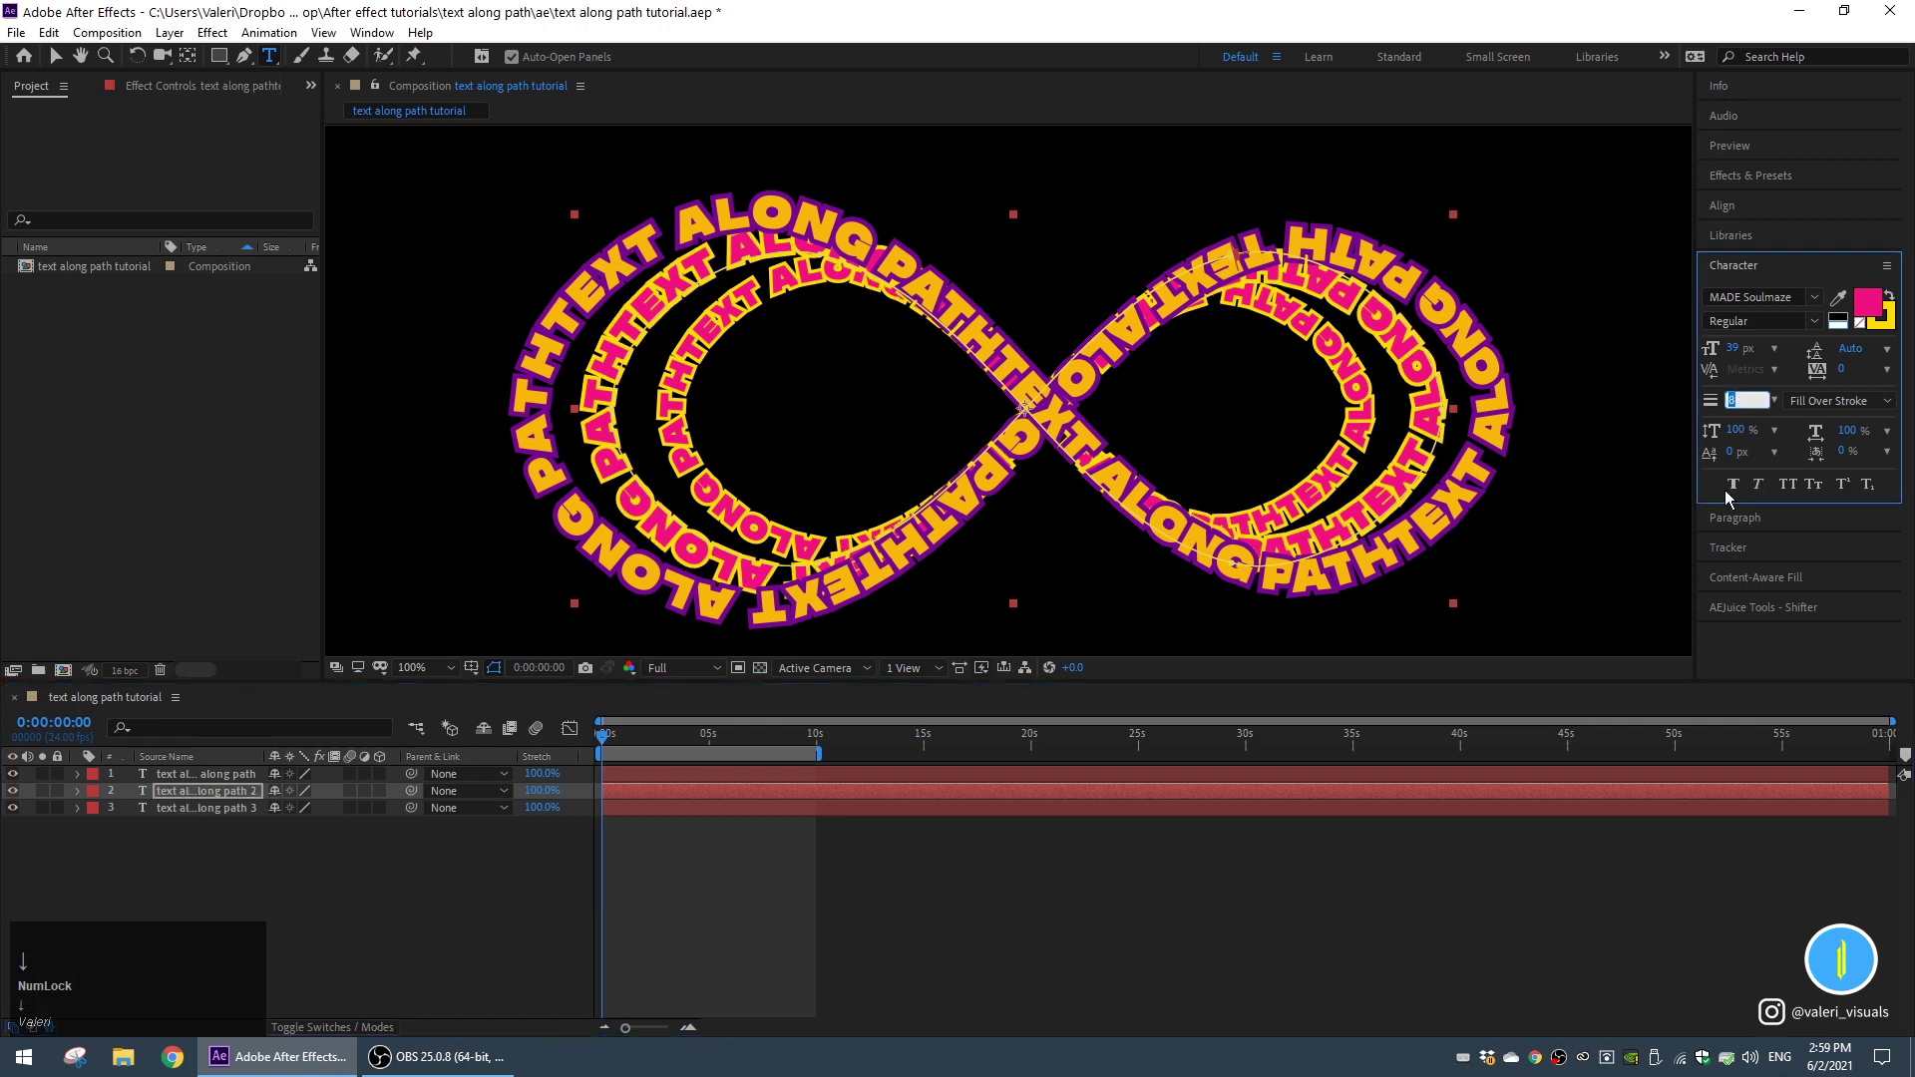
left_click(182, 809)
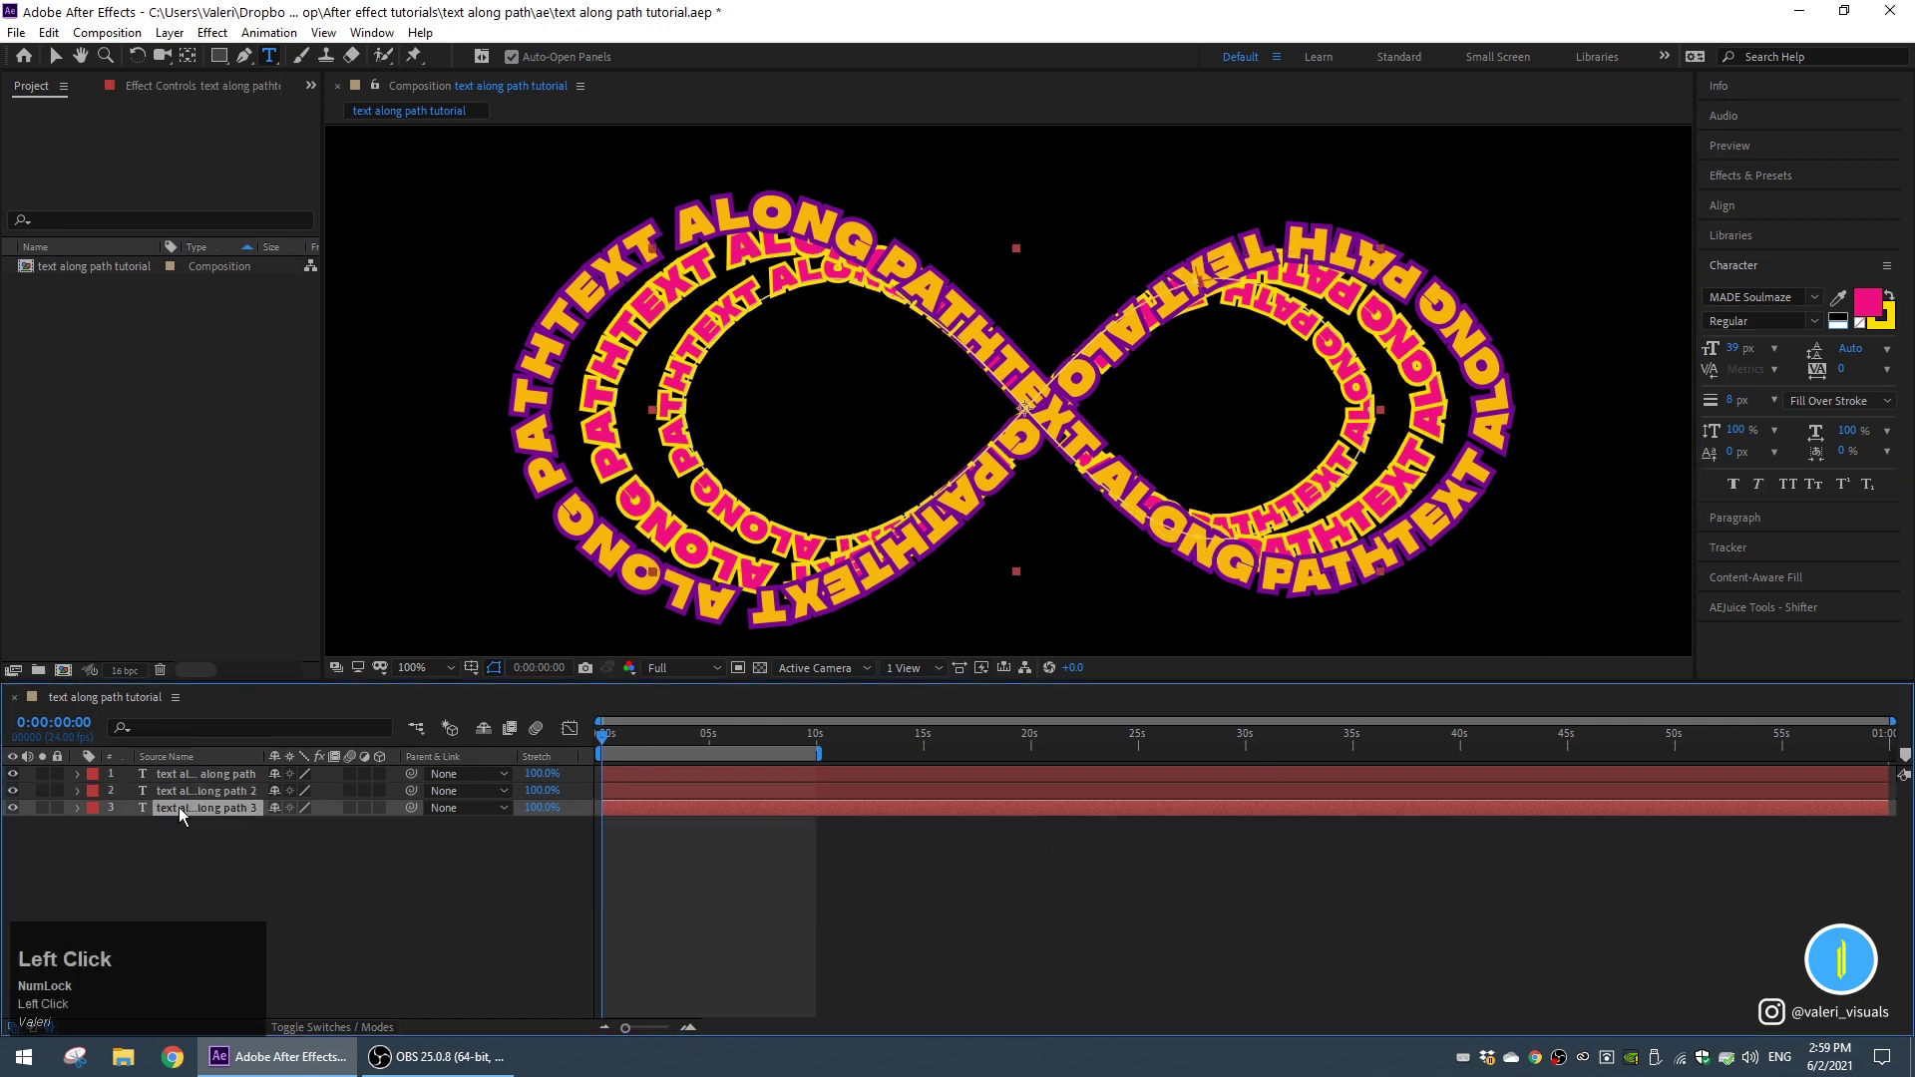
Set the innermost text layer's fill colour to white (FFFFFF).
left_click(1861, 301)
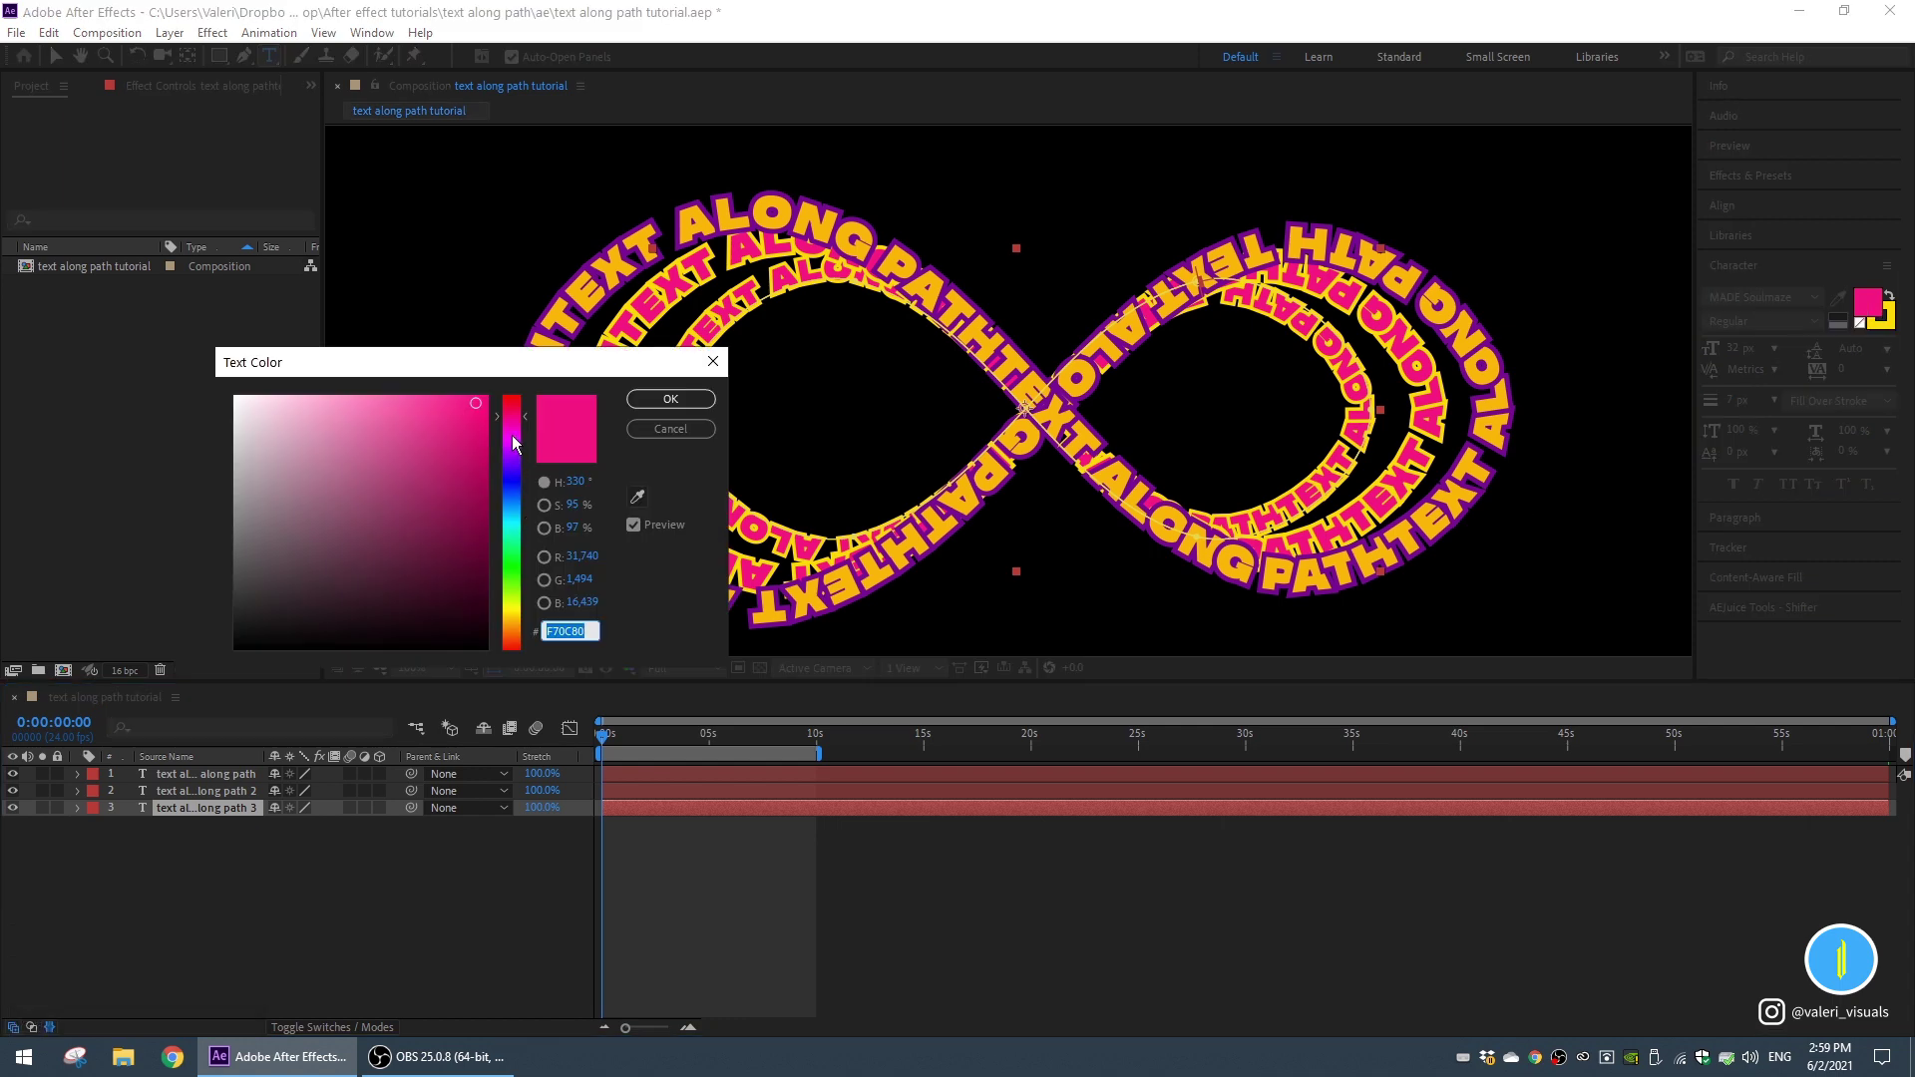
left_click_drag(512, 439, 499, 519)
left_click_drag(419, 449, 142, 349)
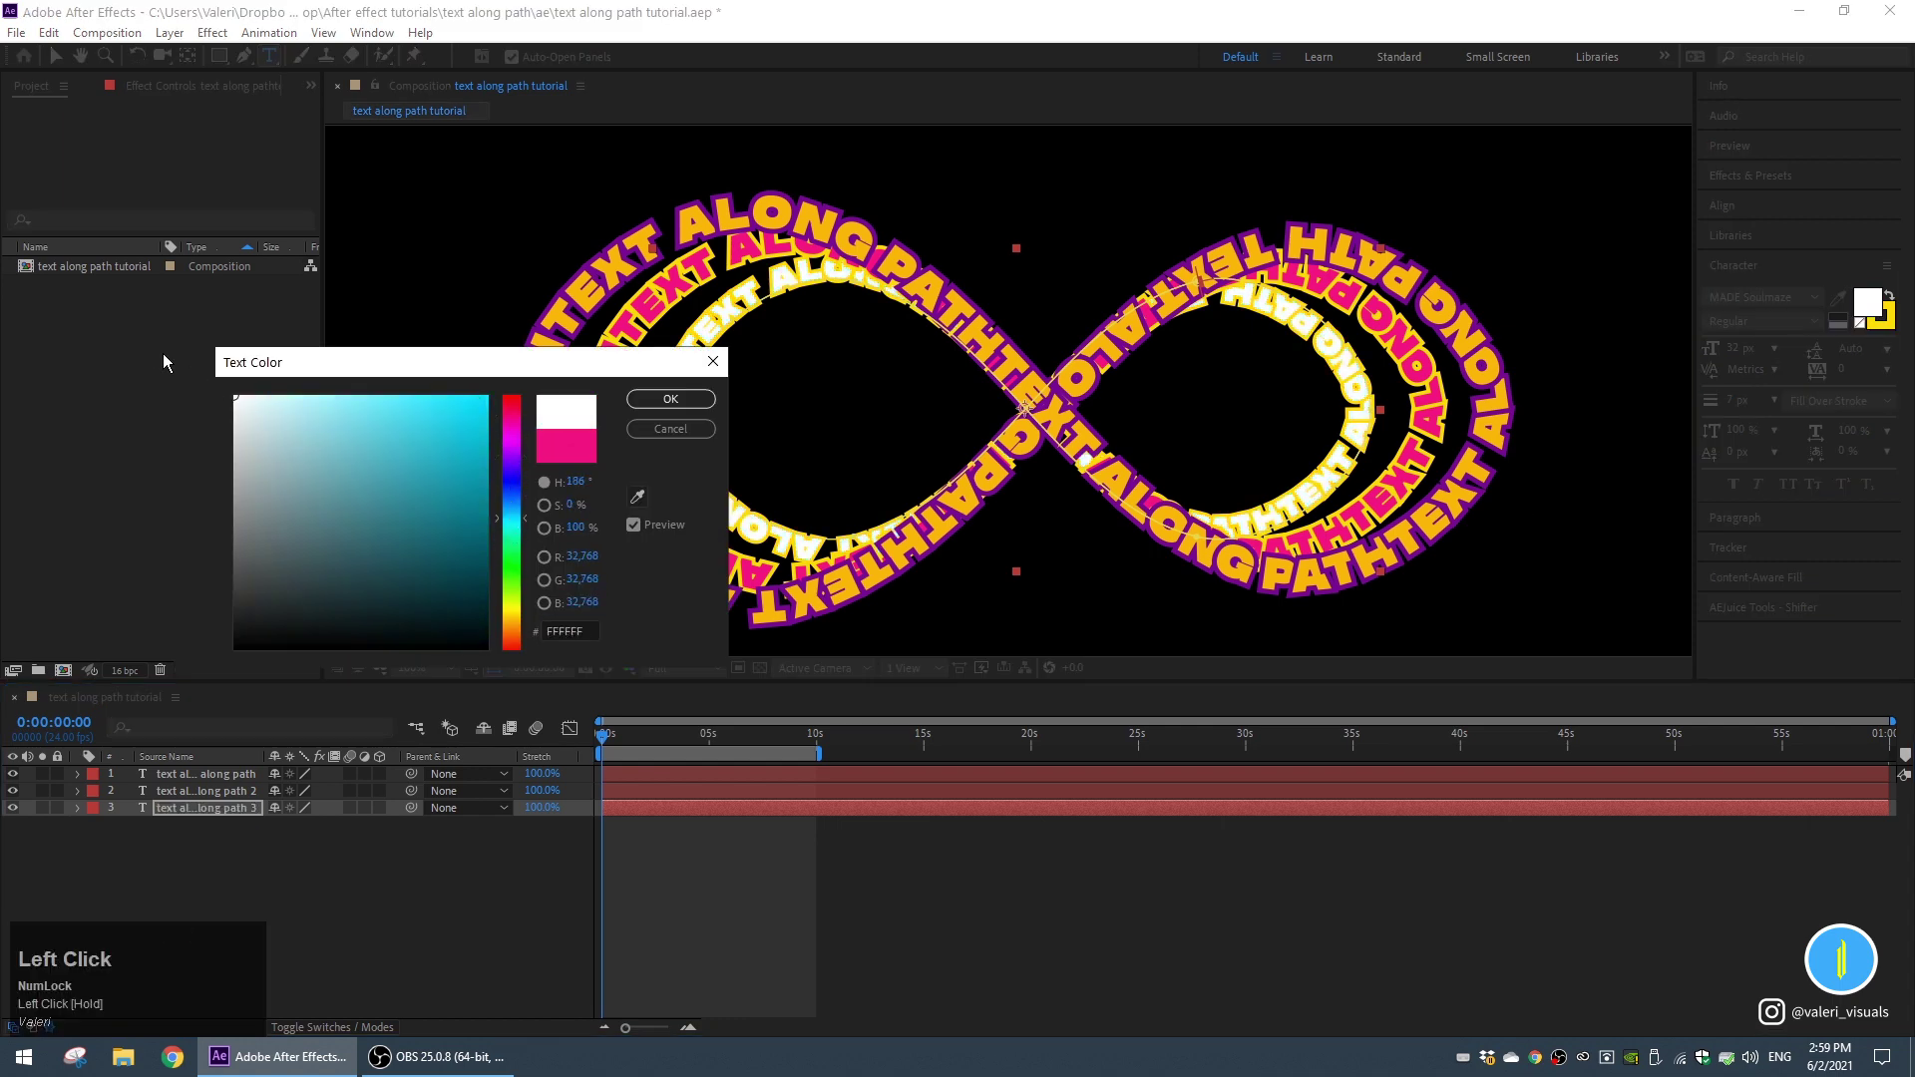
left_click(670, 399)
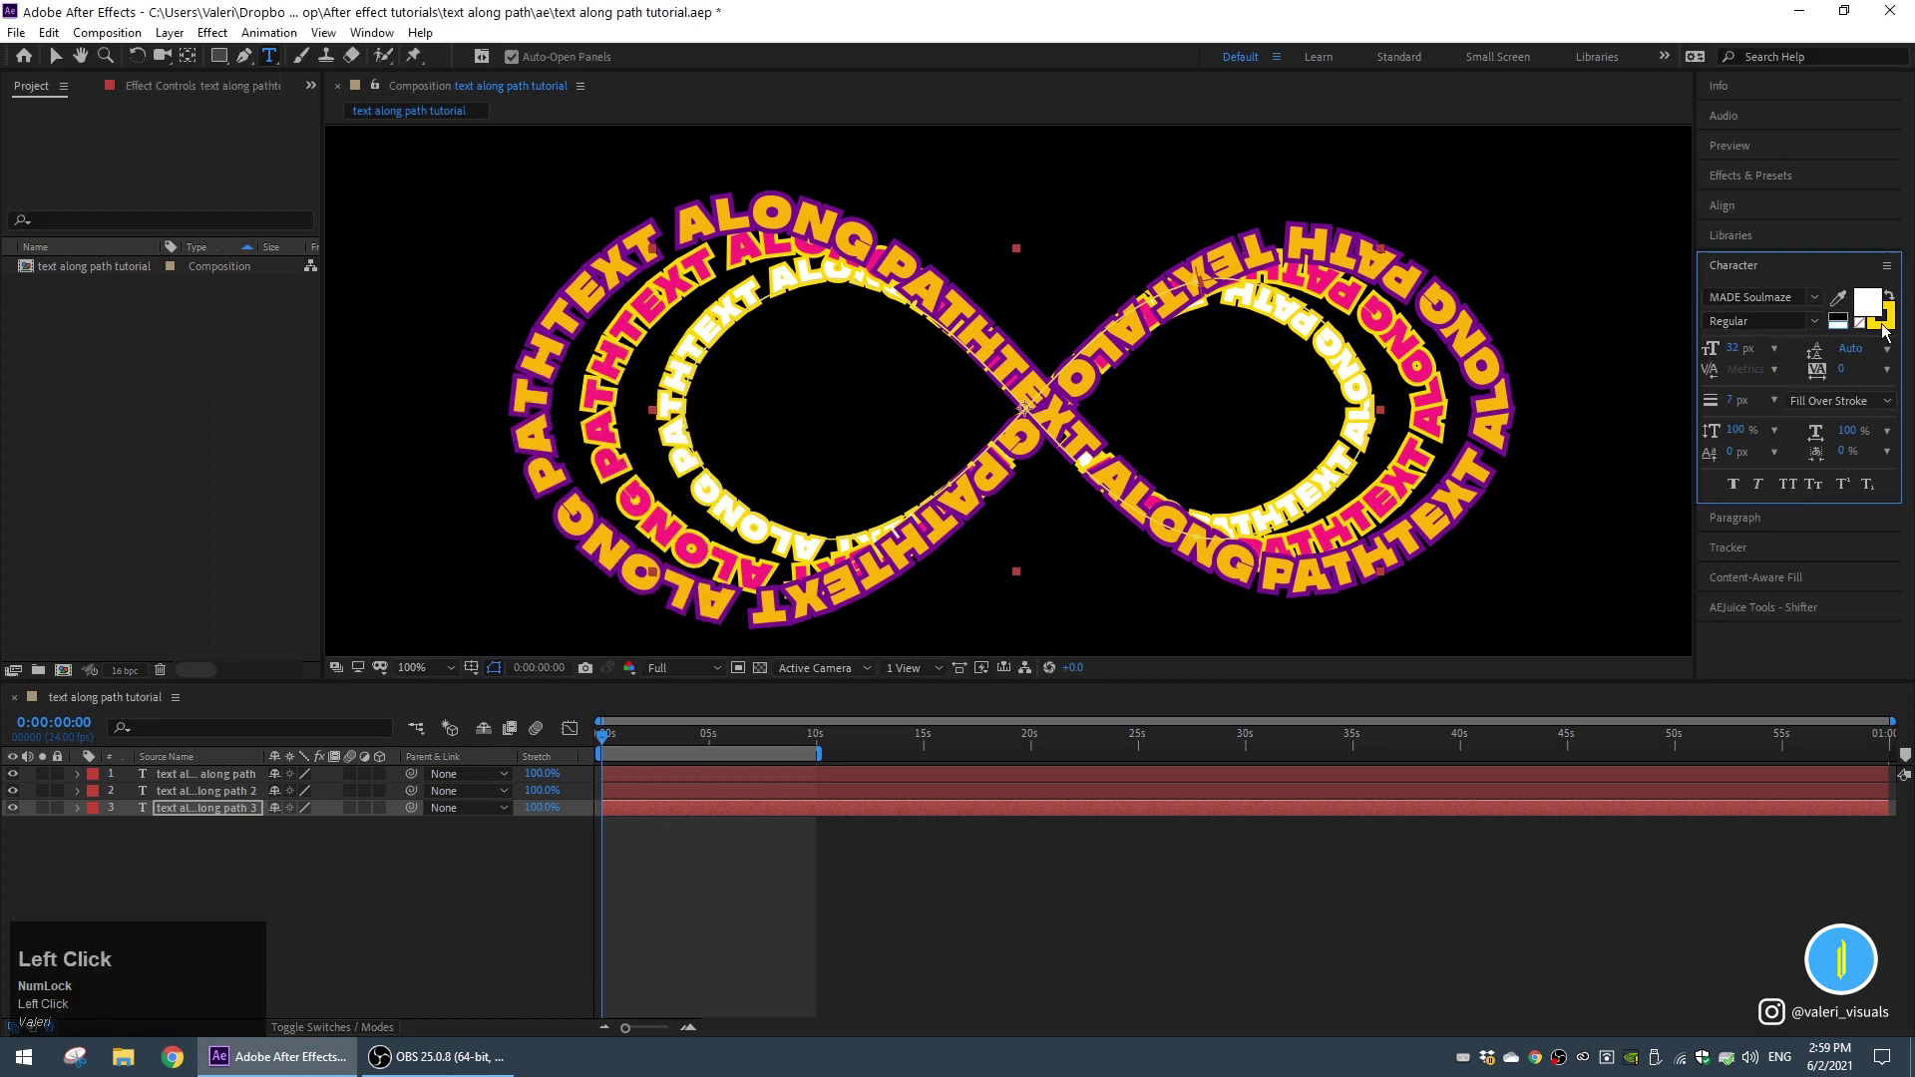
Set the innermost text's stroke colour to purple (9C00FF) and play back the animation.
left_click(1885, 326)
left_click(1892, 332)
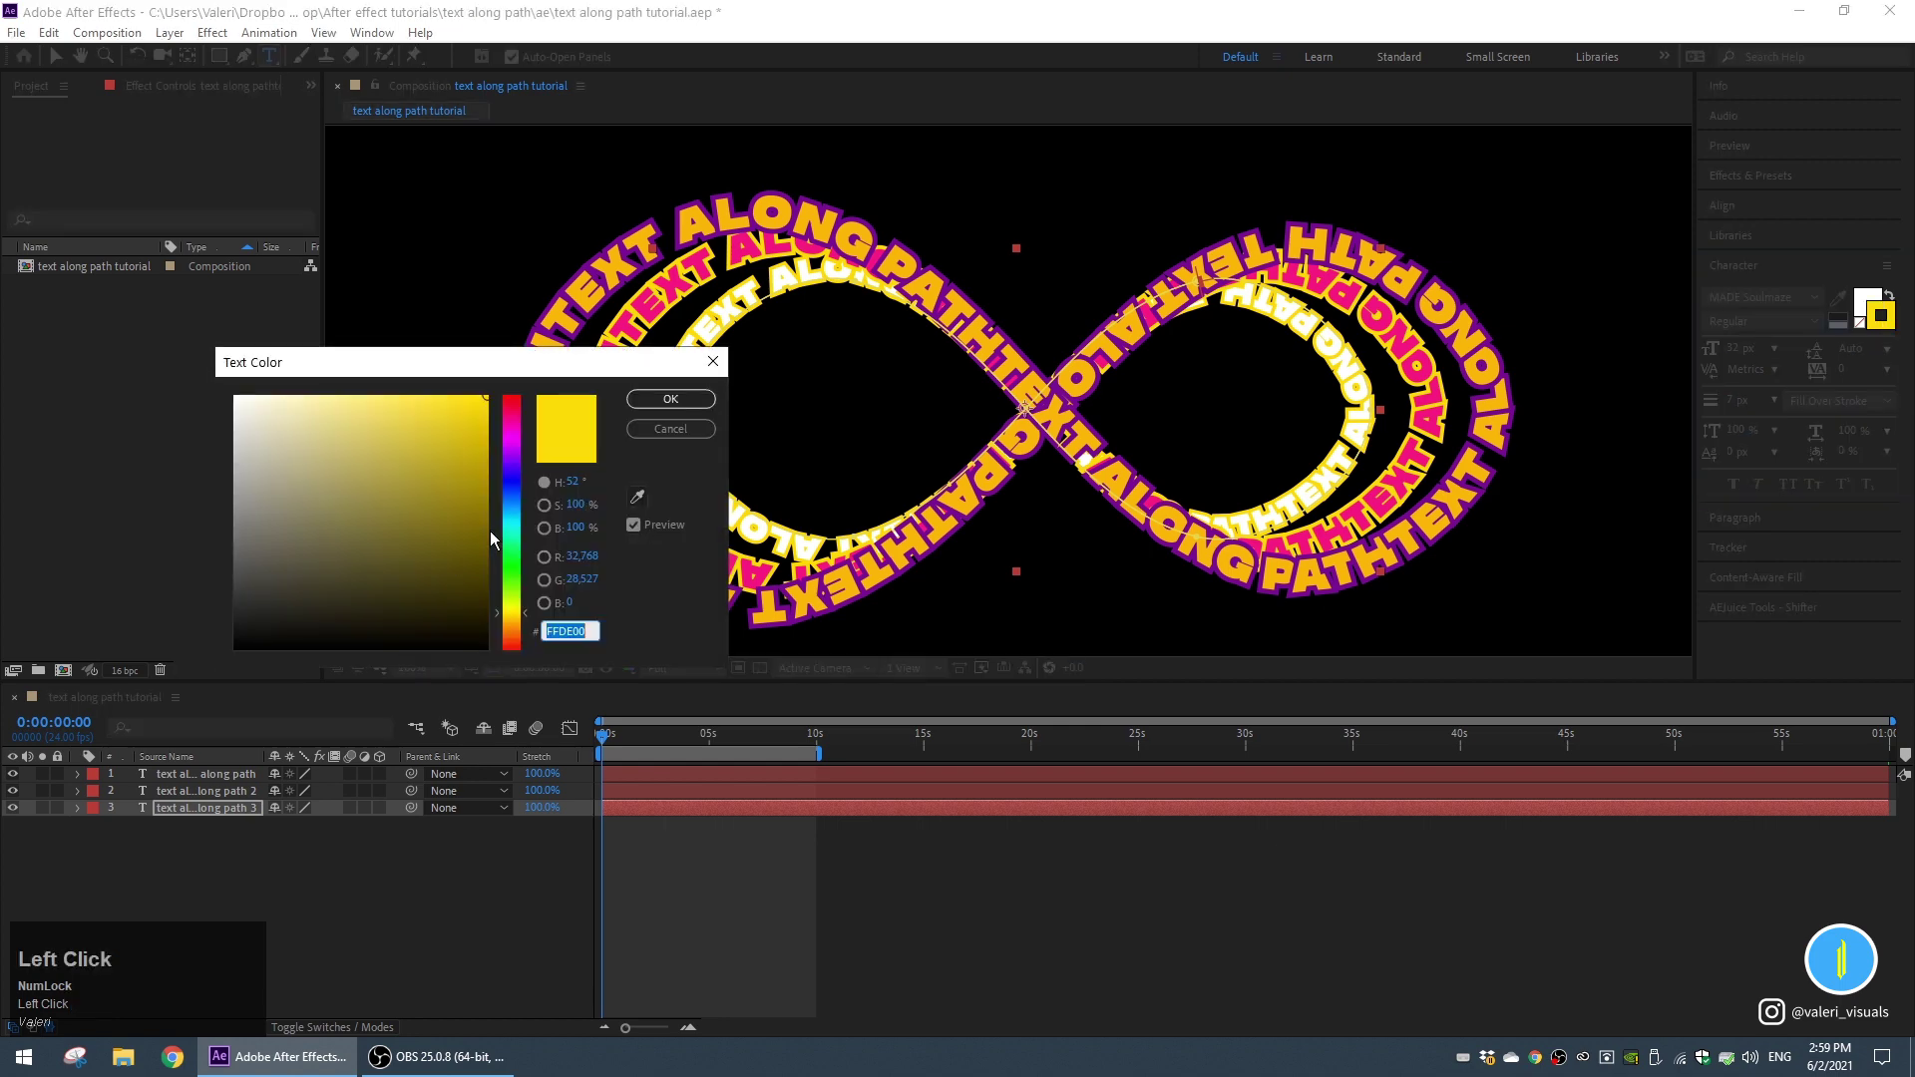
left_click_drag(515, 538, 518, 461)
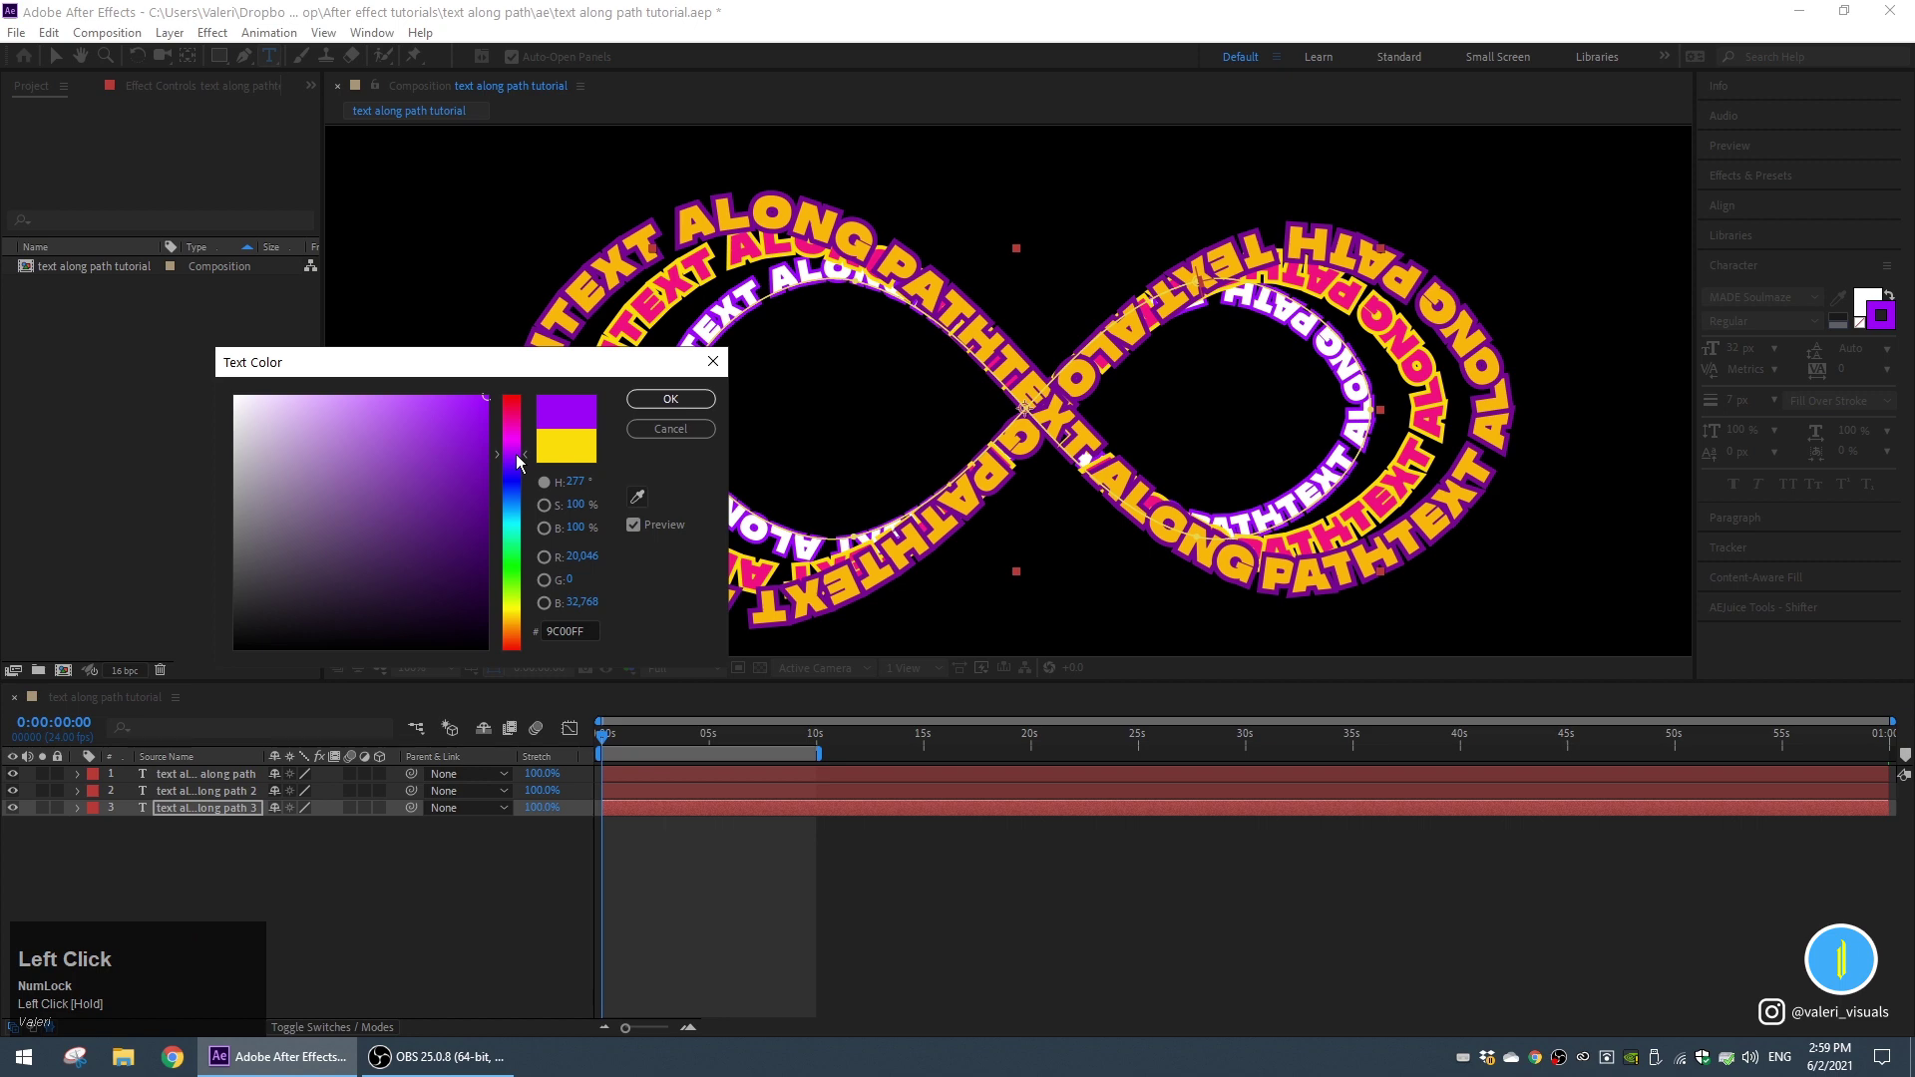
left_click(664, 401)
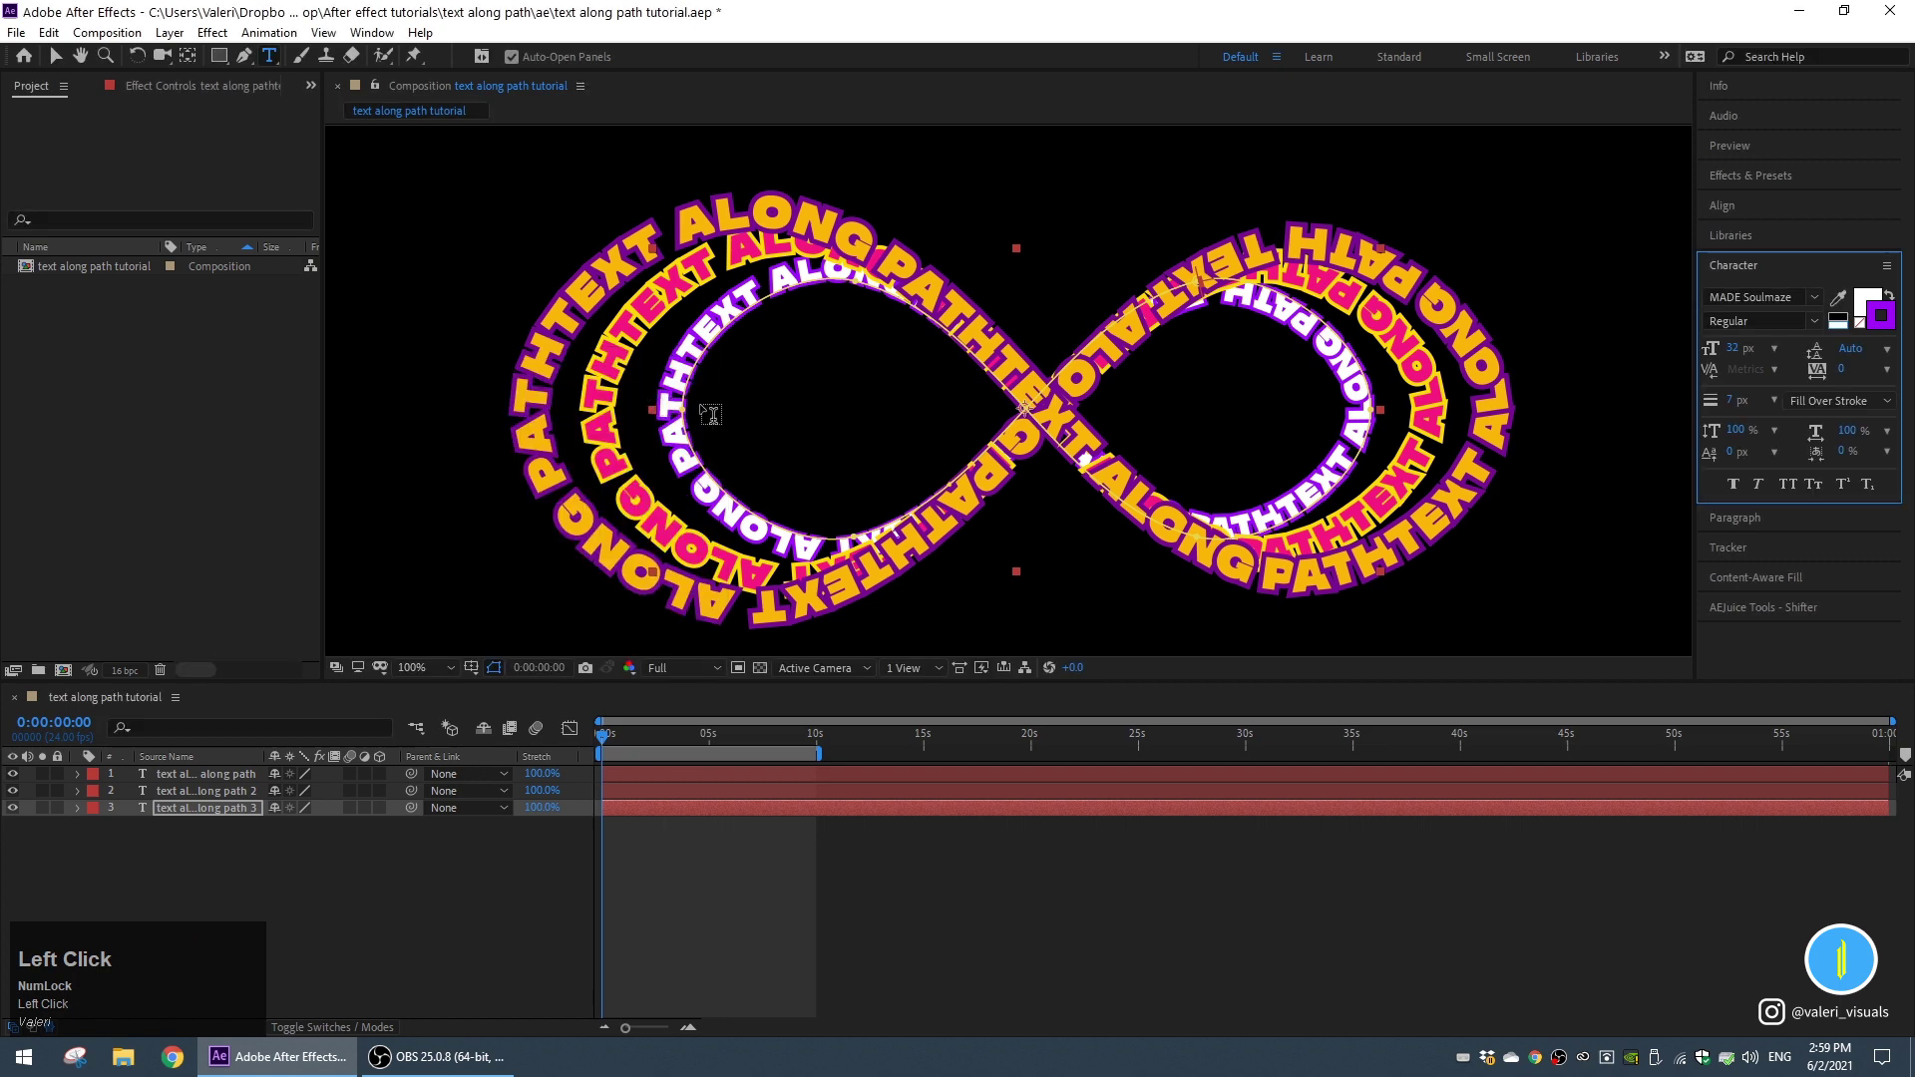
left_click(216, 829)
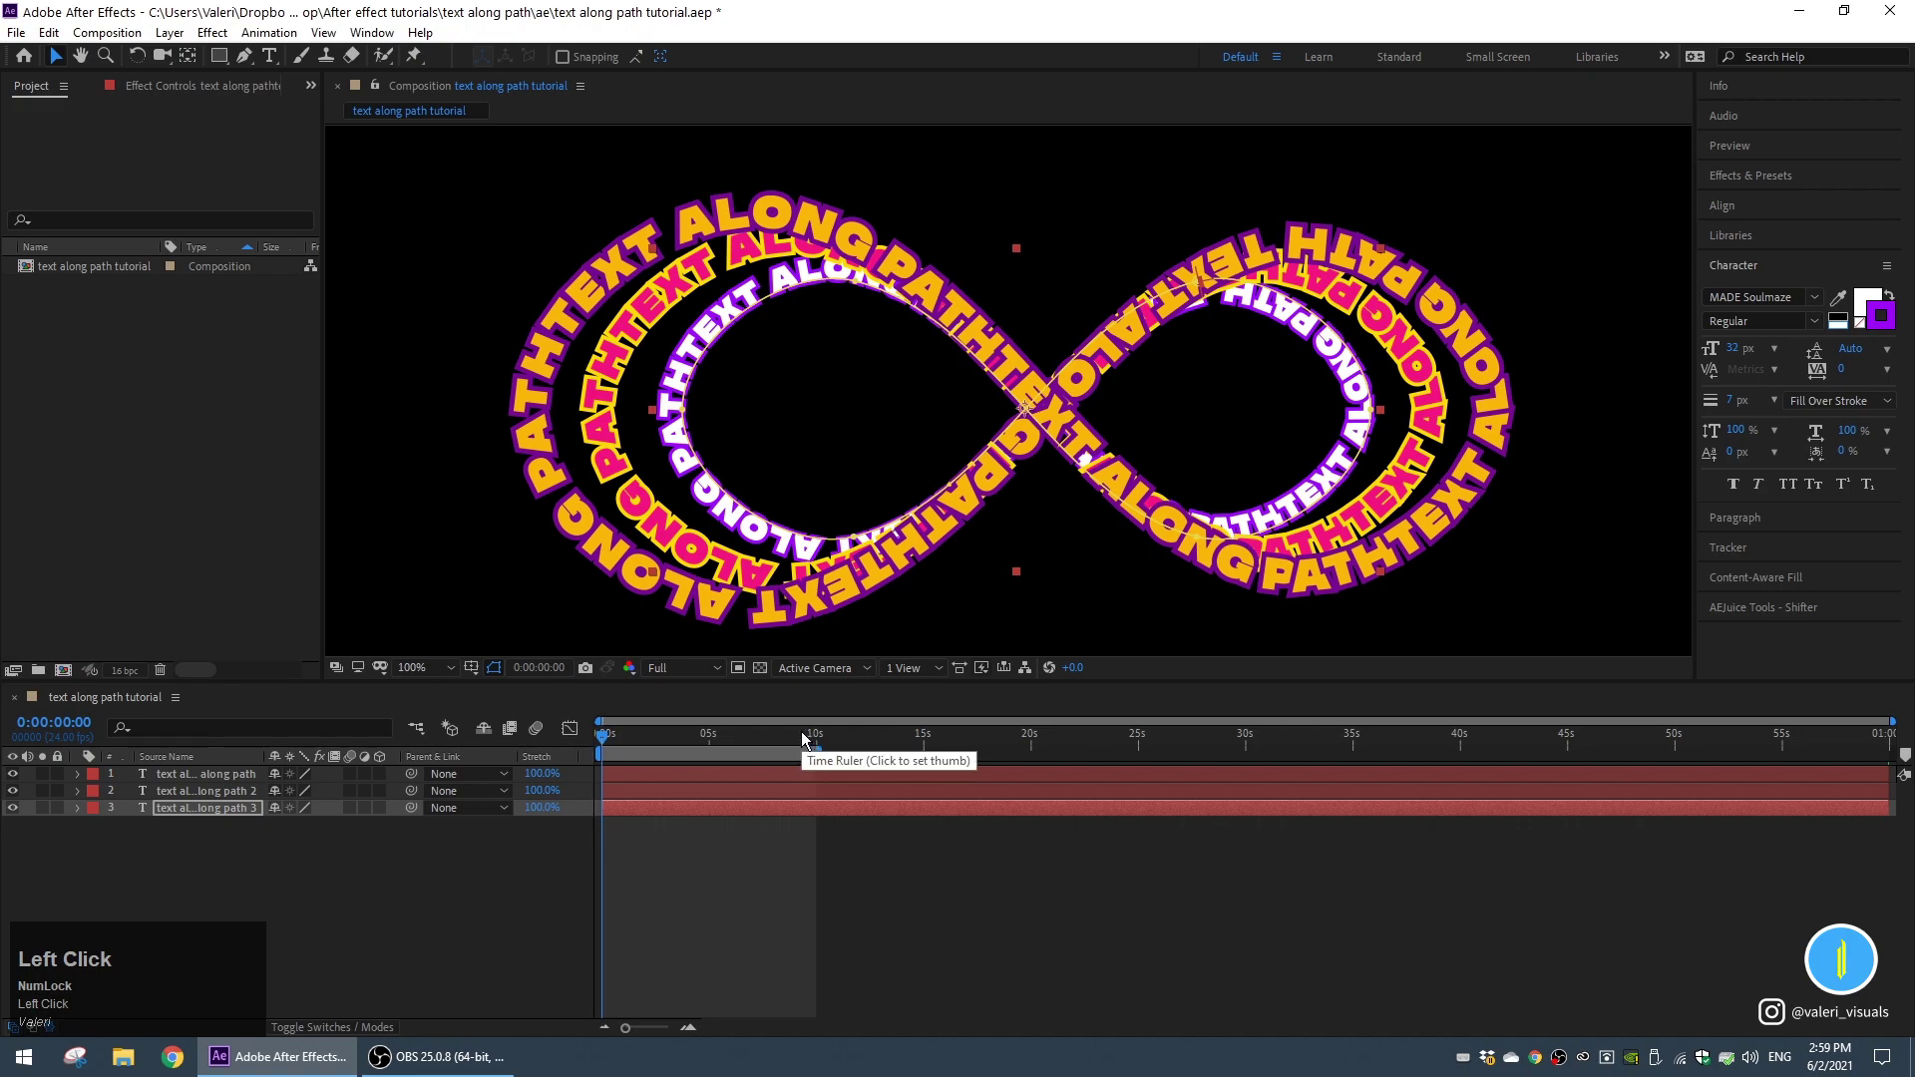
key("space")
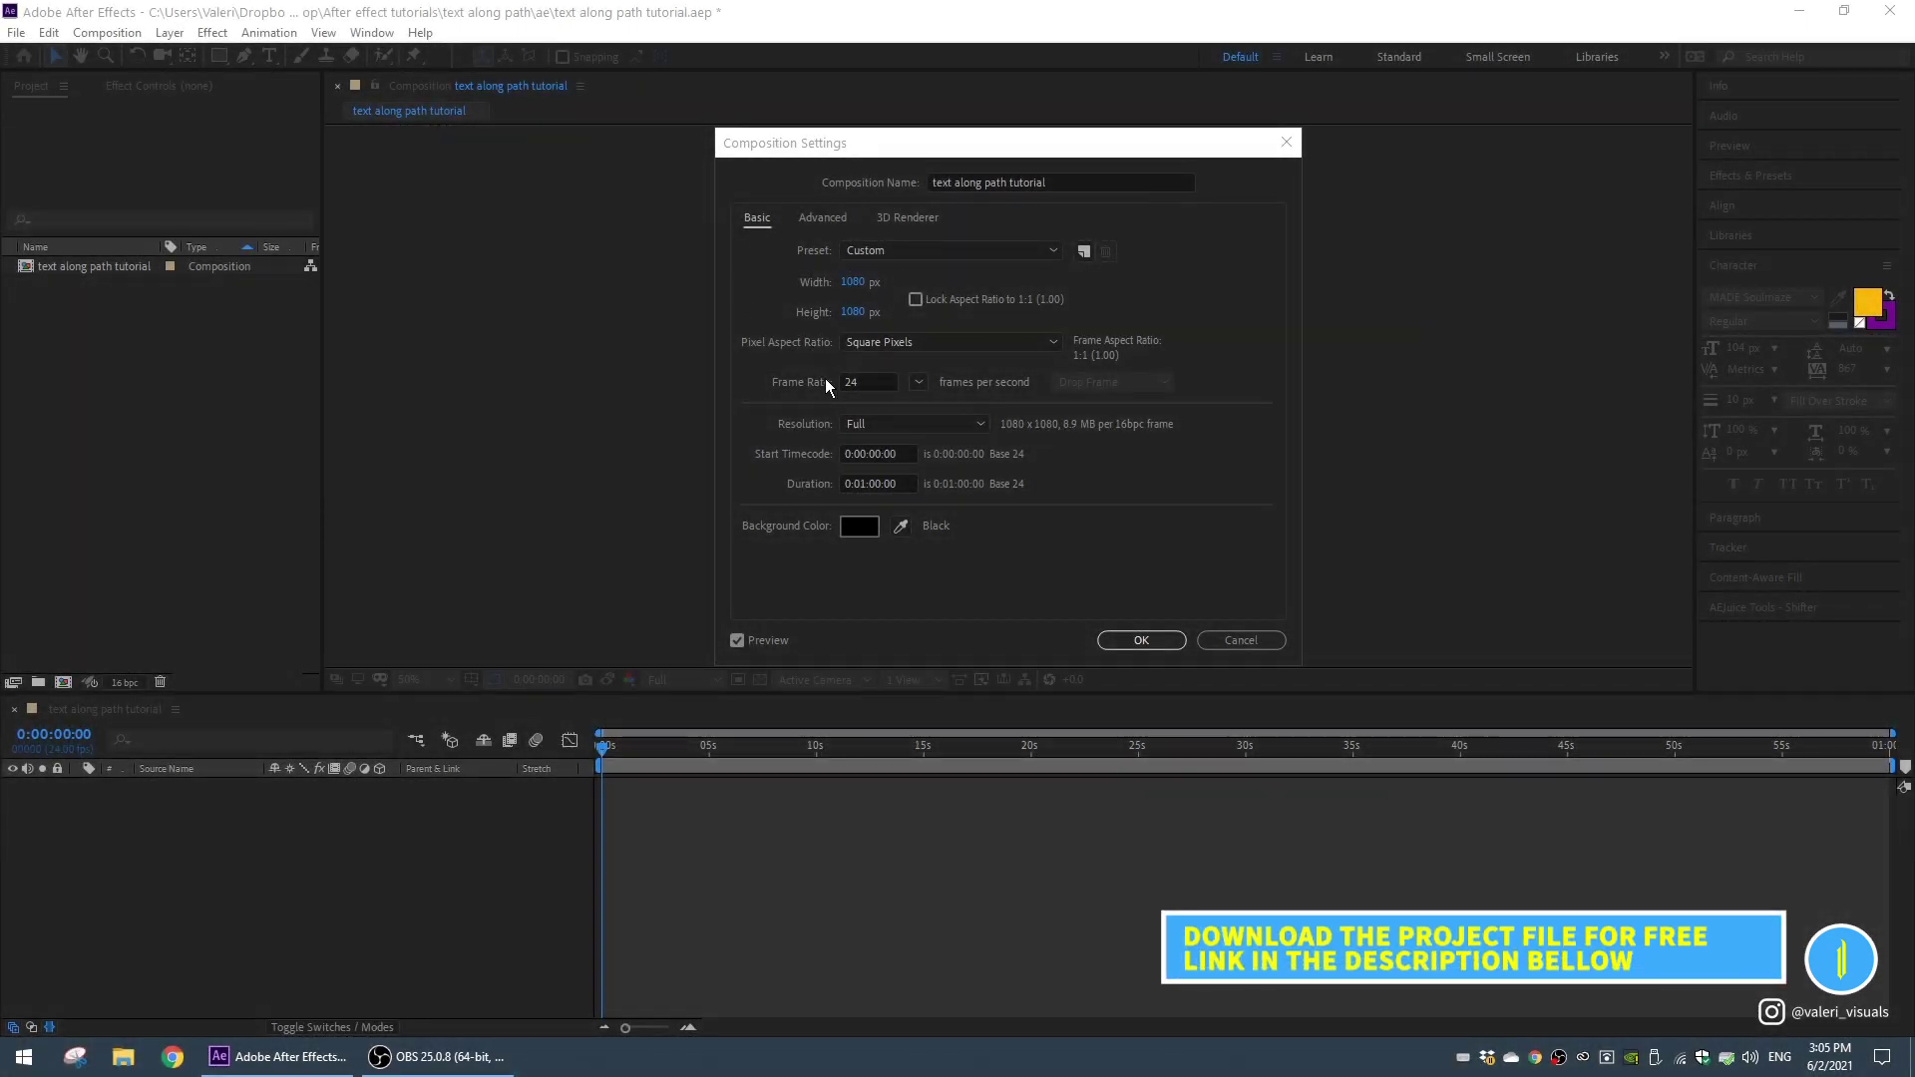
Create the 1080 × 1080 px, 24 fps, one-minute composition and show the title/action safe guides.
left_click(1137, 639)
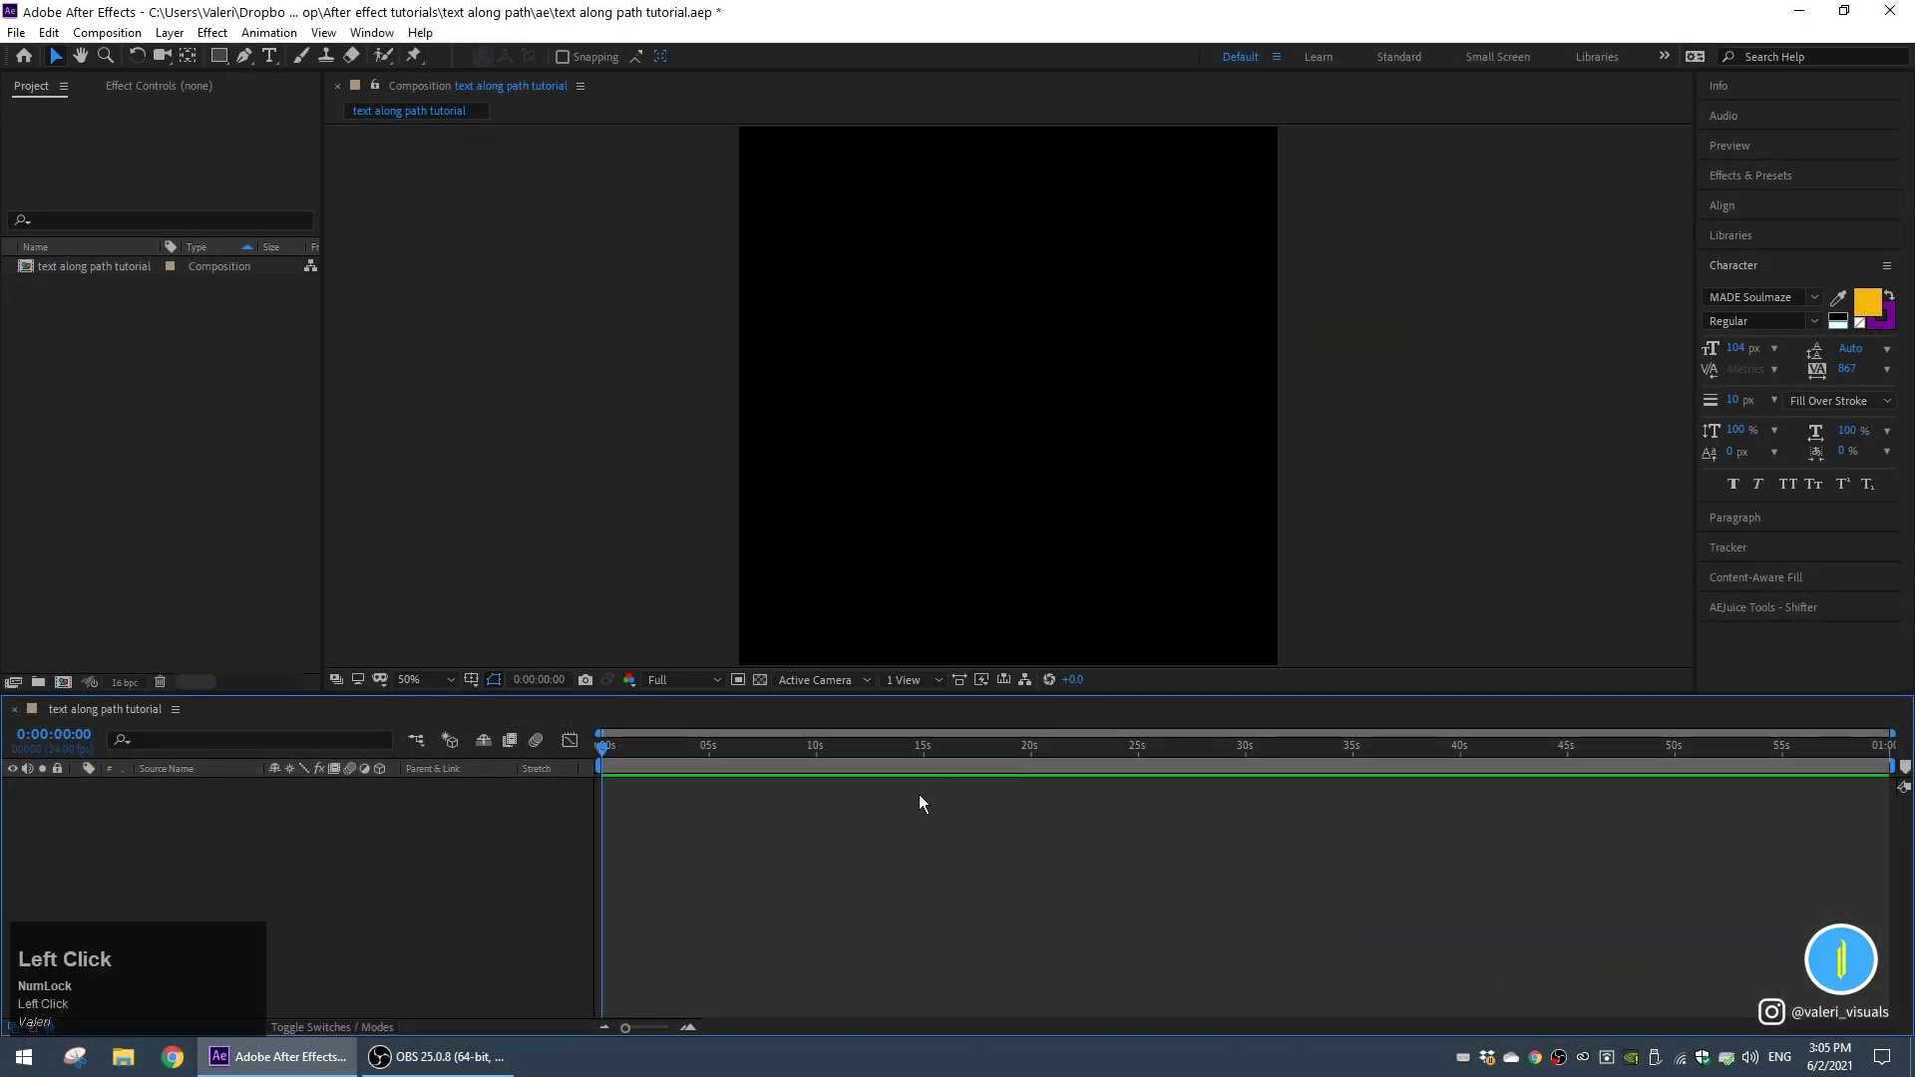
left_click(471, 679)
left_click(538, 703)
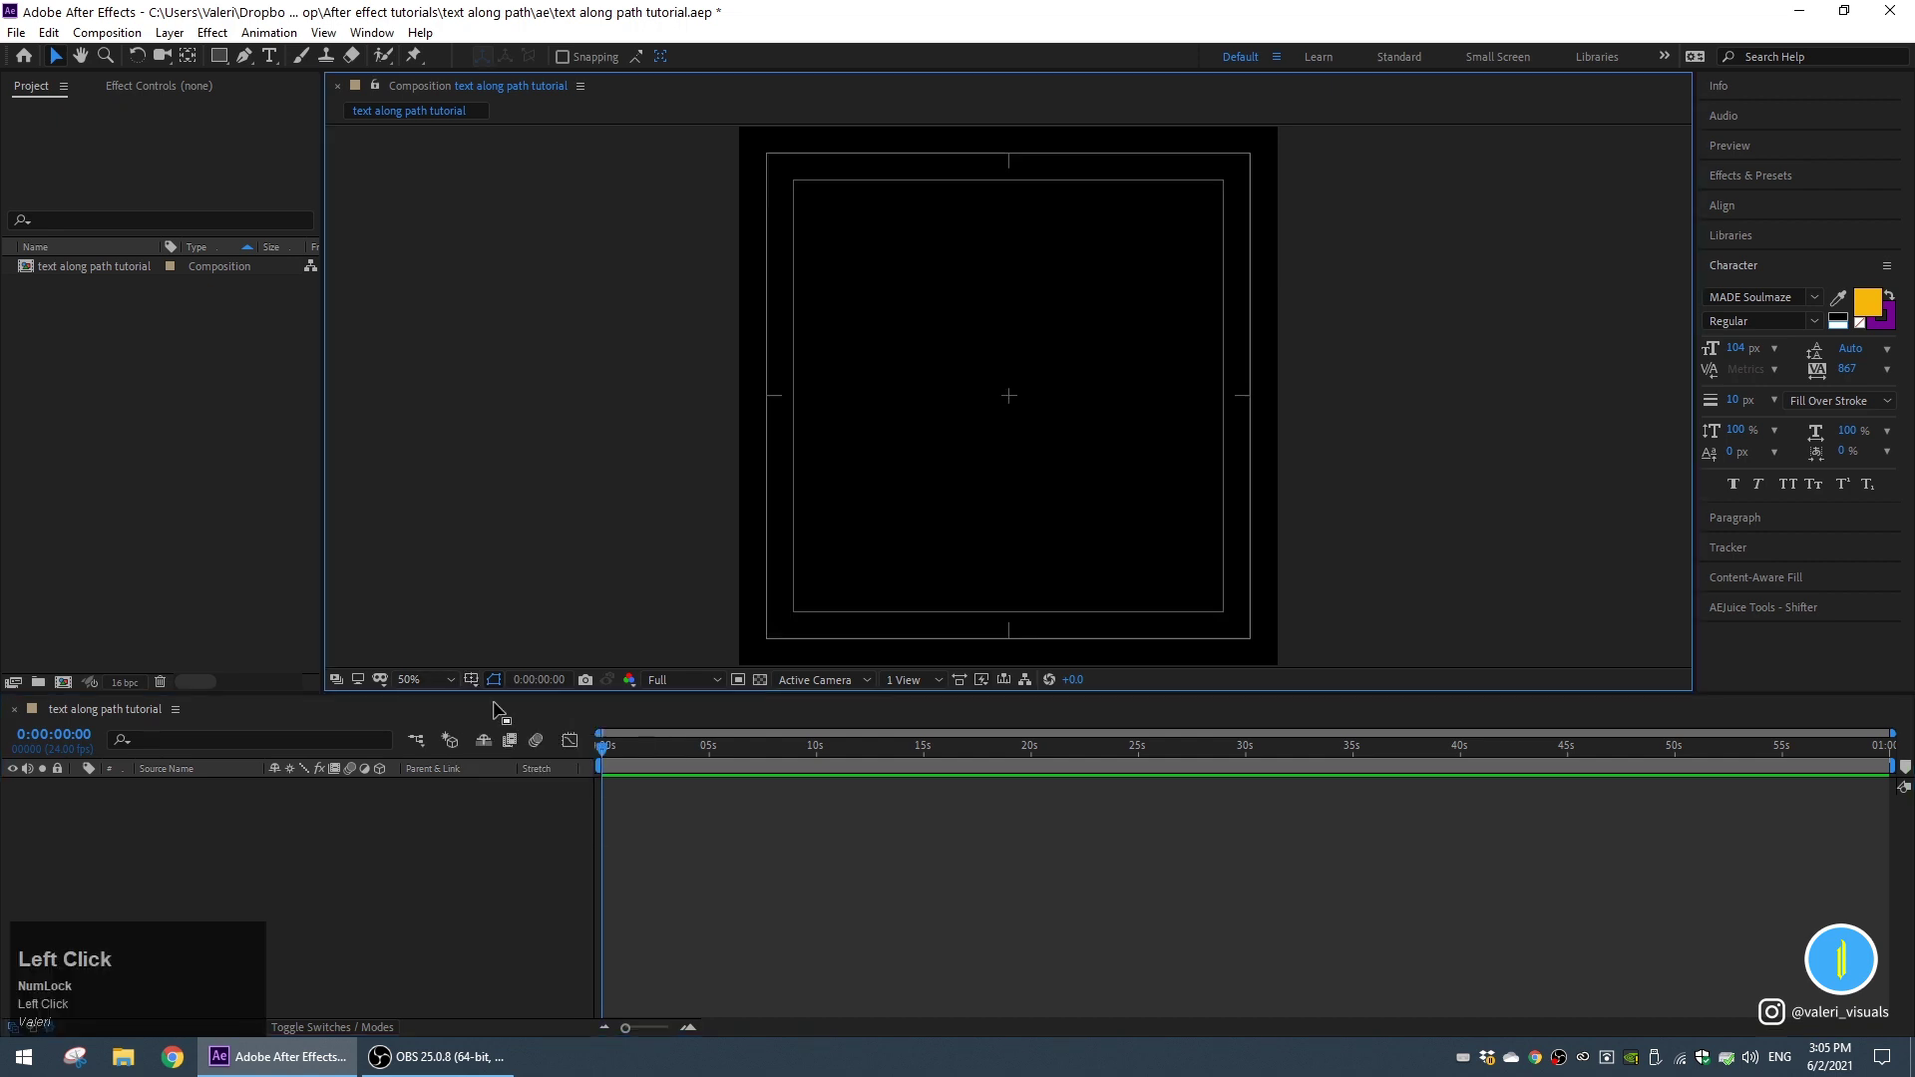
Draw a closed square path with the Pen tool, placing its four corners on the inner title-safe frame.
left_click(244, 56)
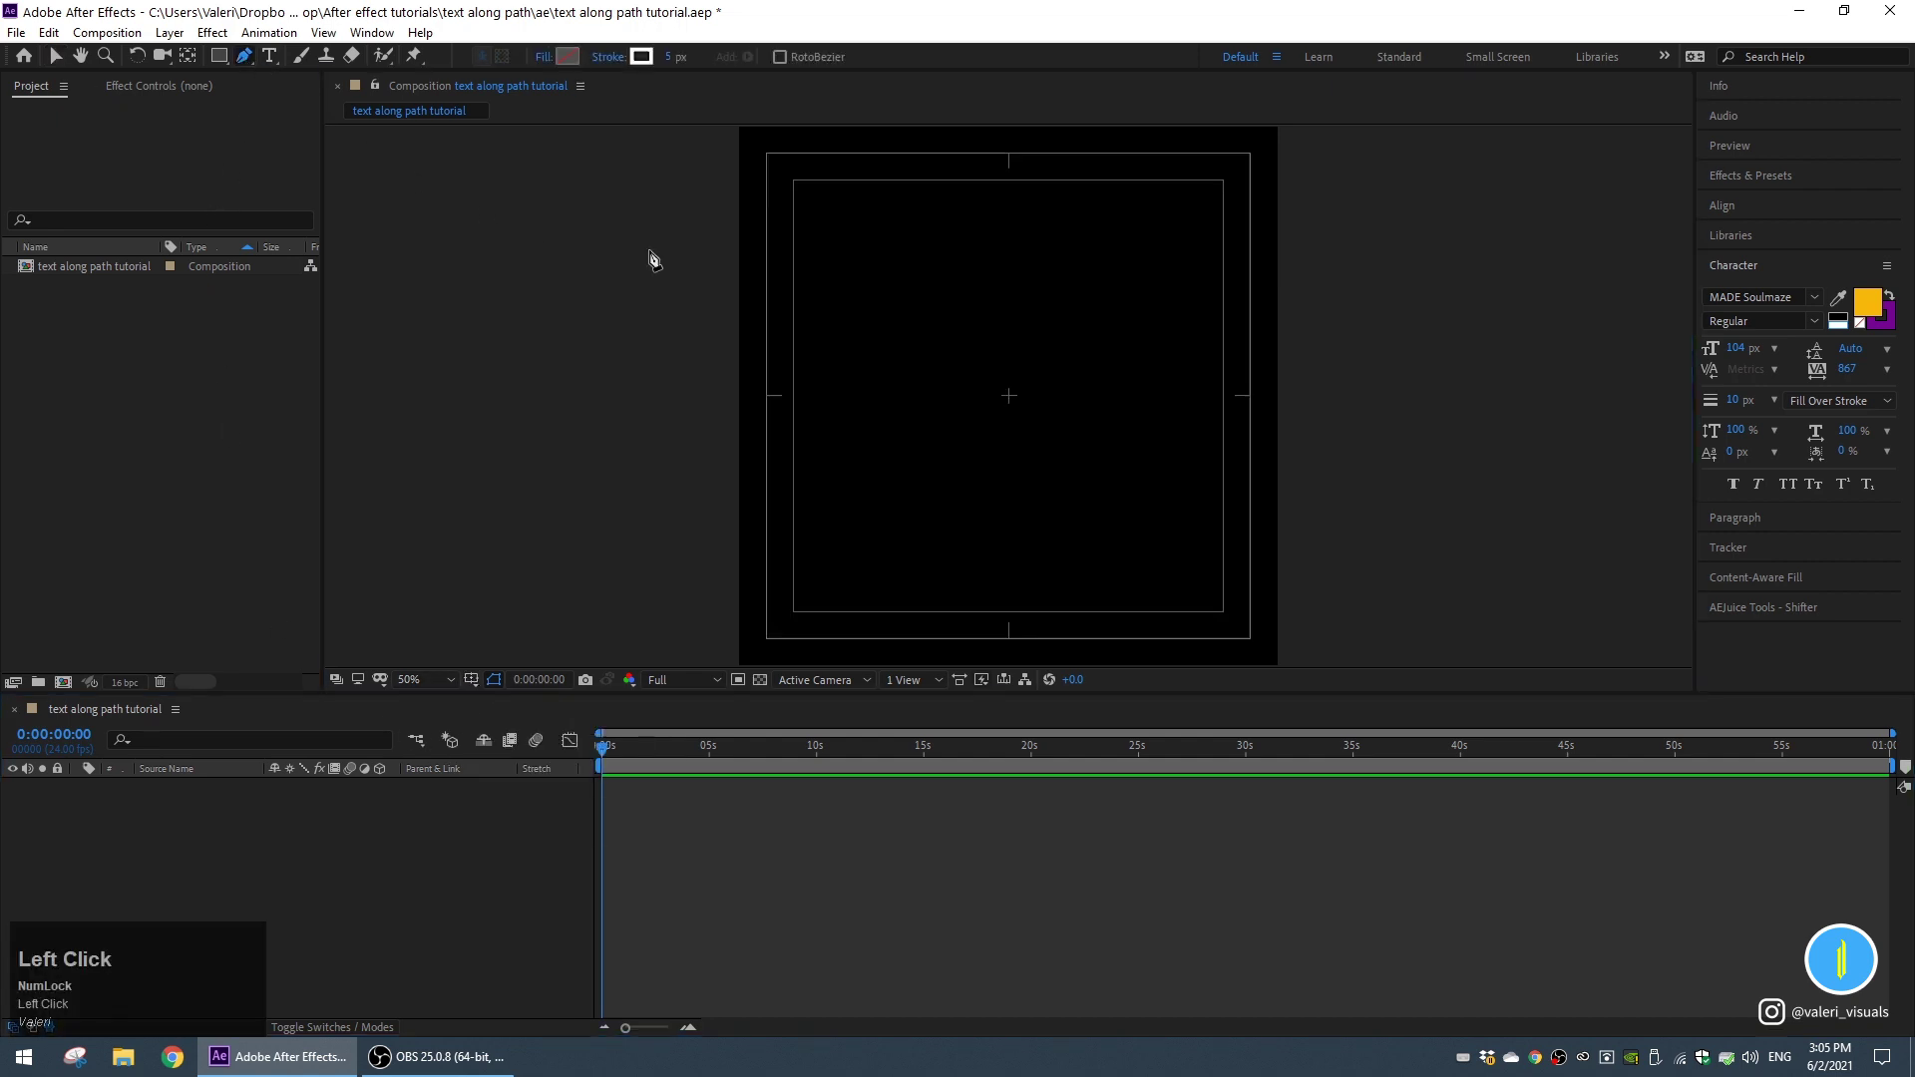
left_click(795, 184)
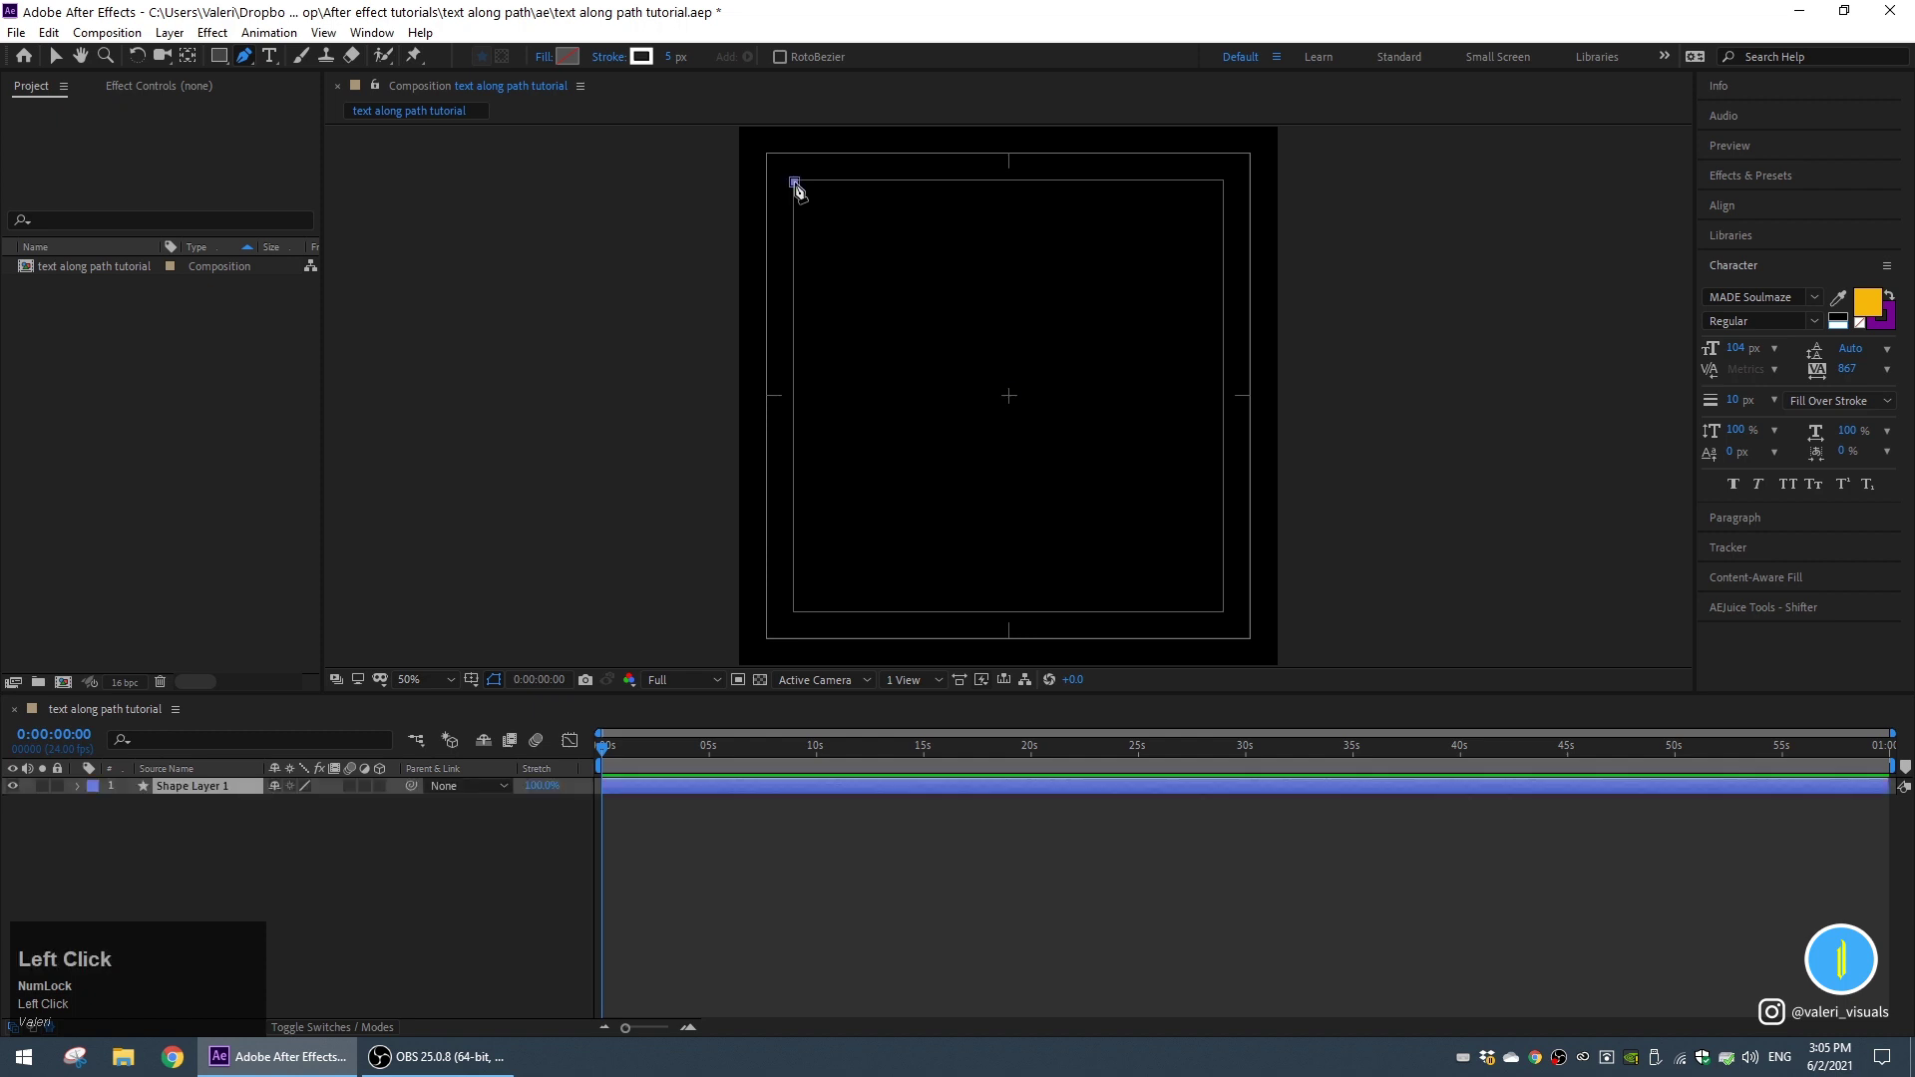
left_click(1224, 182)
left_click(1224, 614)
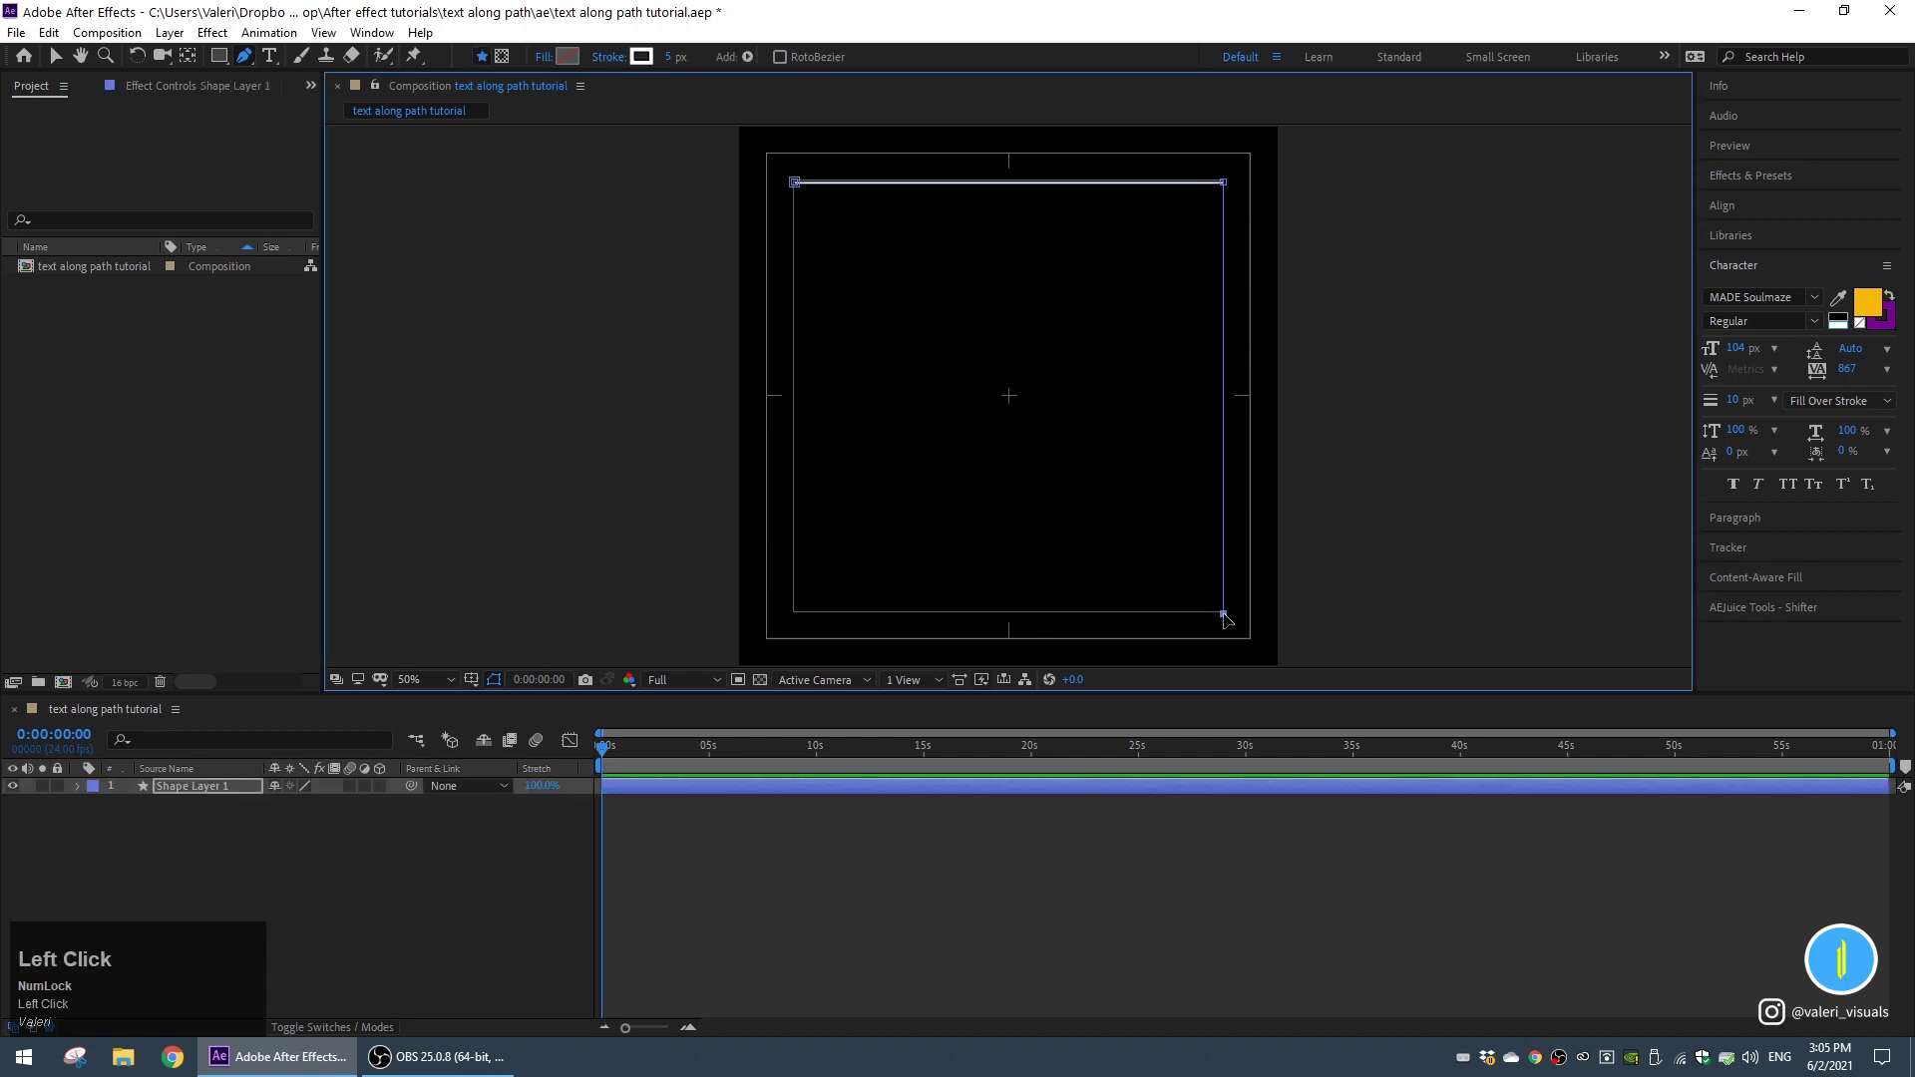
left_click(793, 613, "shift")
left_click(795, 184)
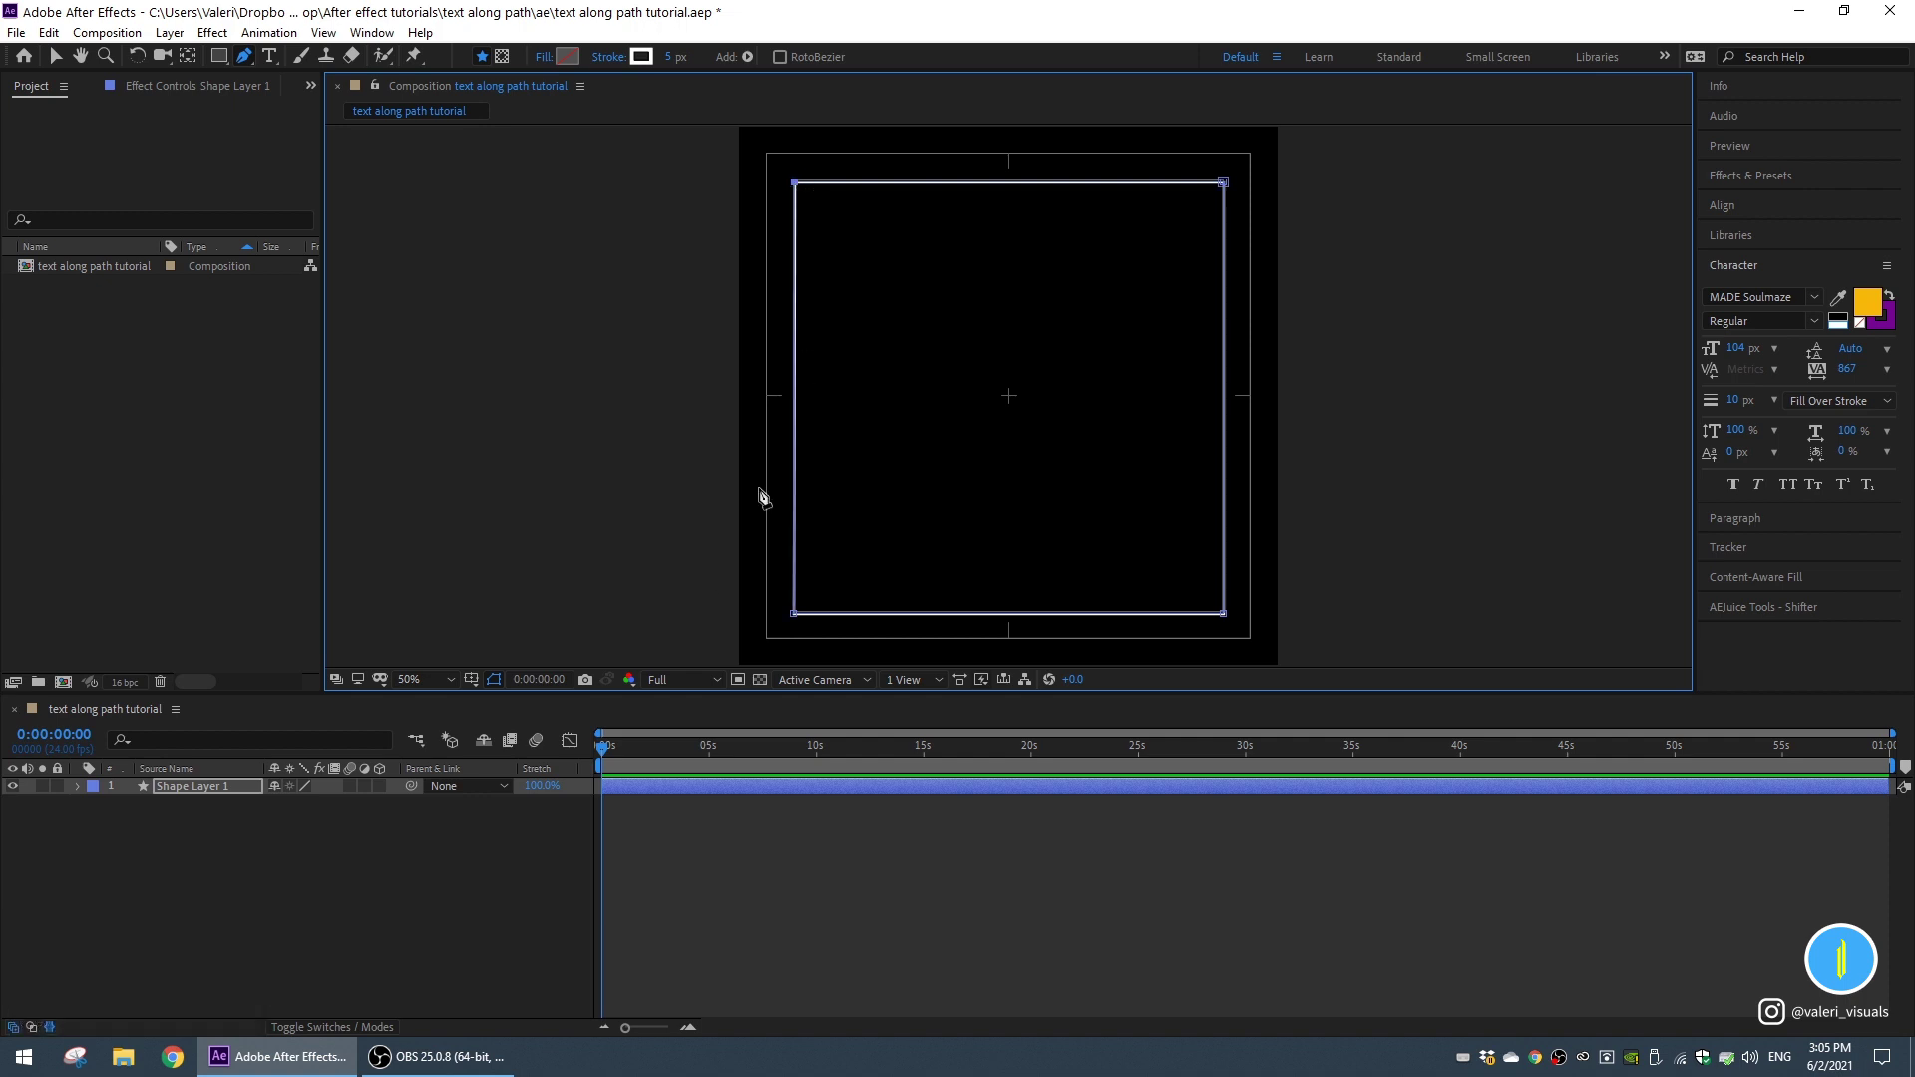
Add a text layer near the composition's centre reading "what goes around comes around".
left_click(267, 60)
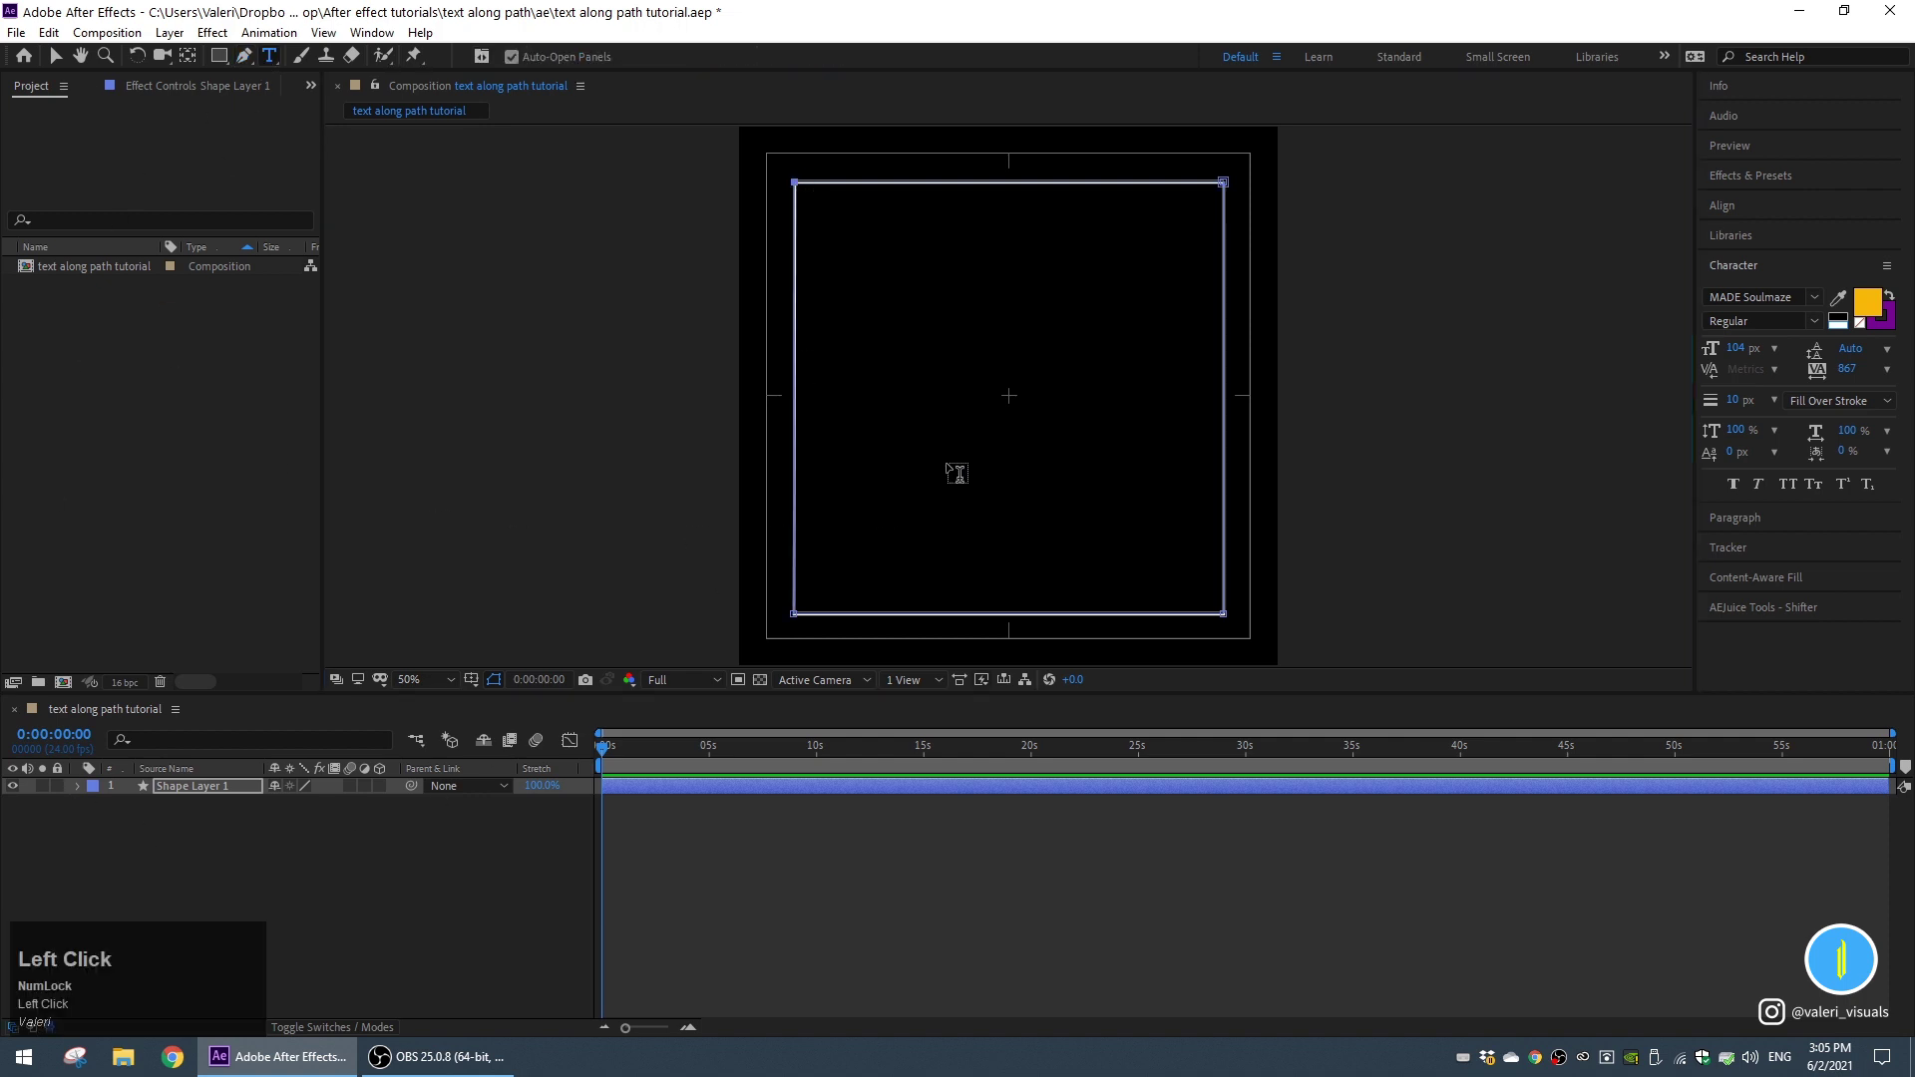
left_click(982, 413)
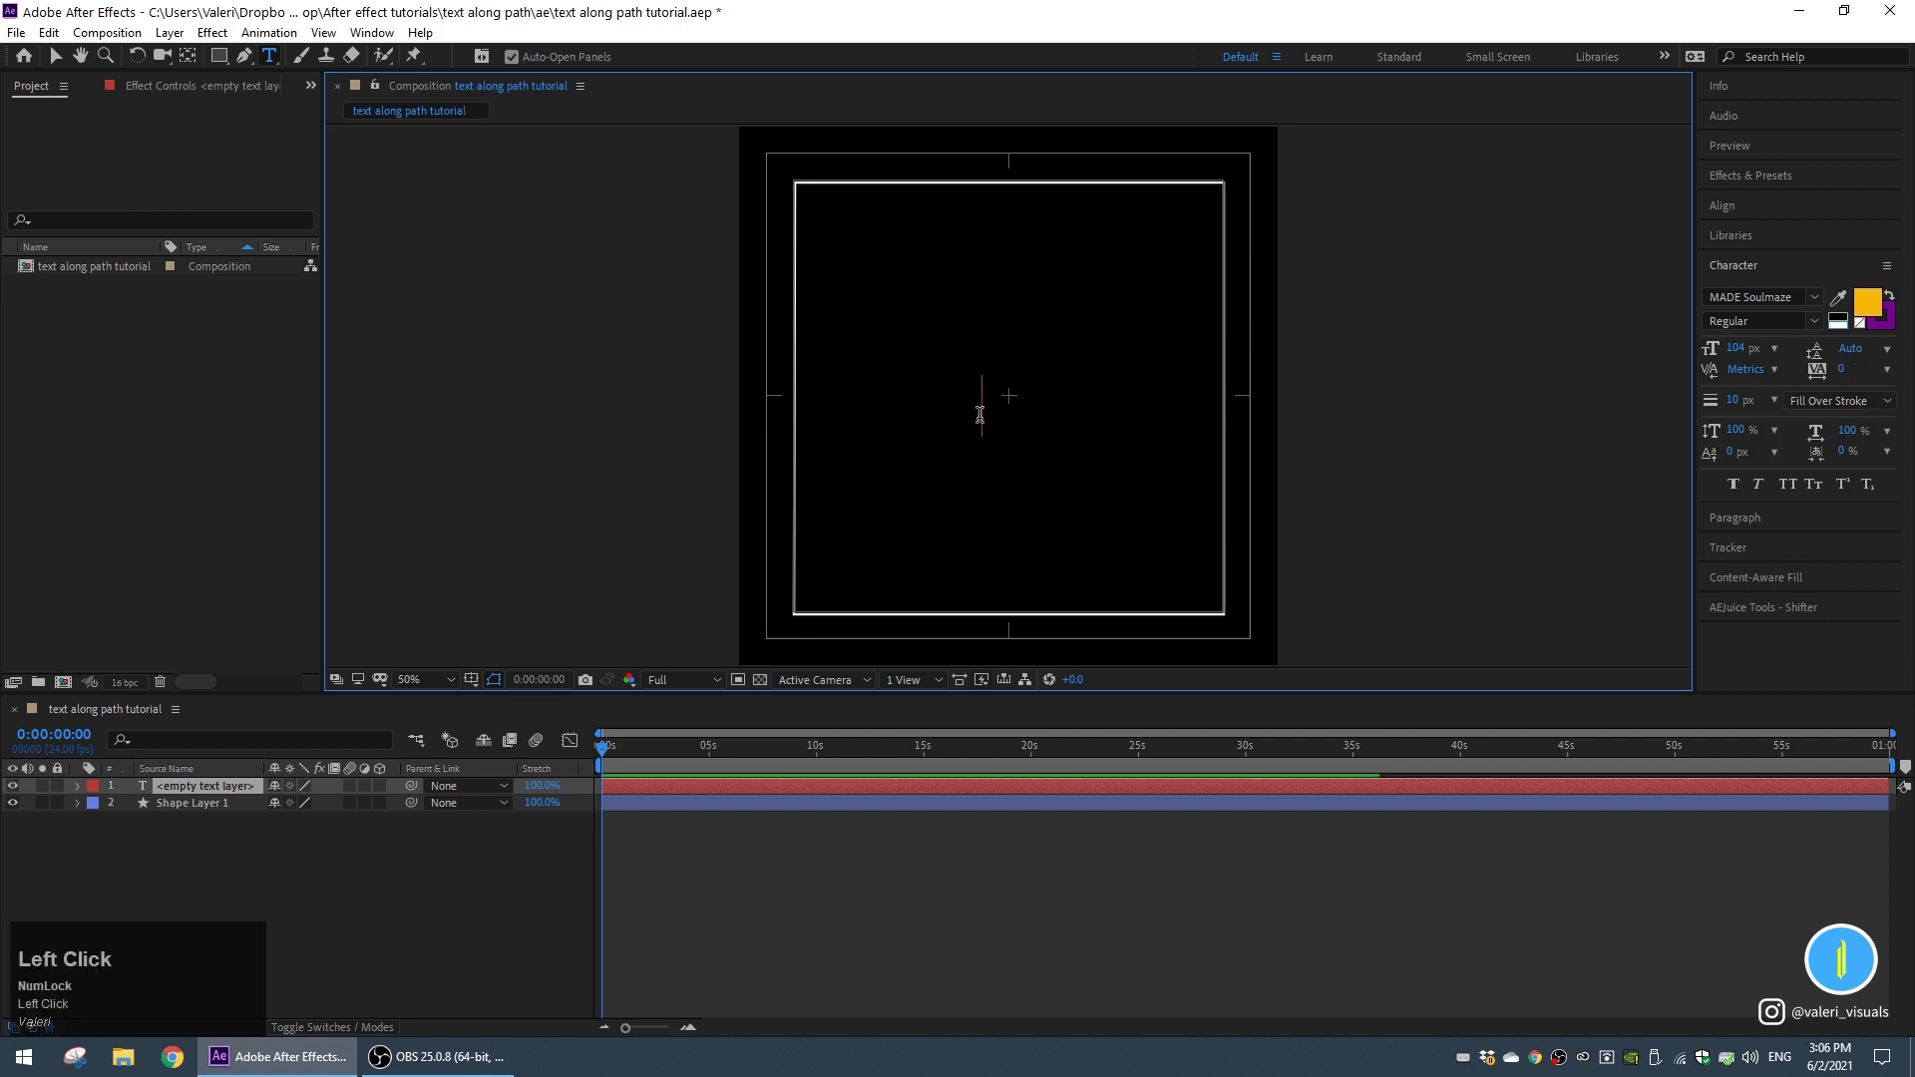
type("what ")
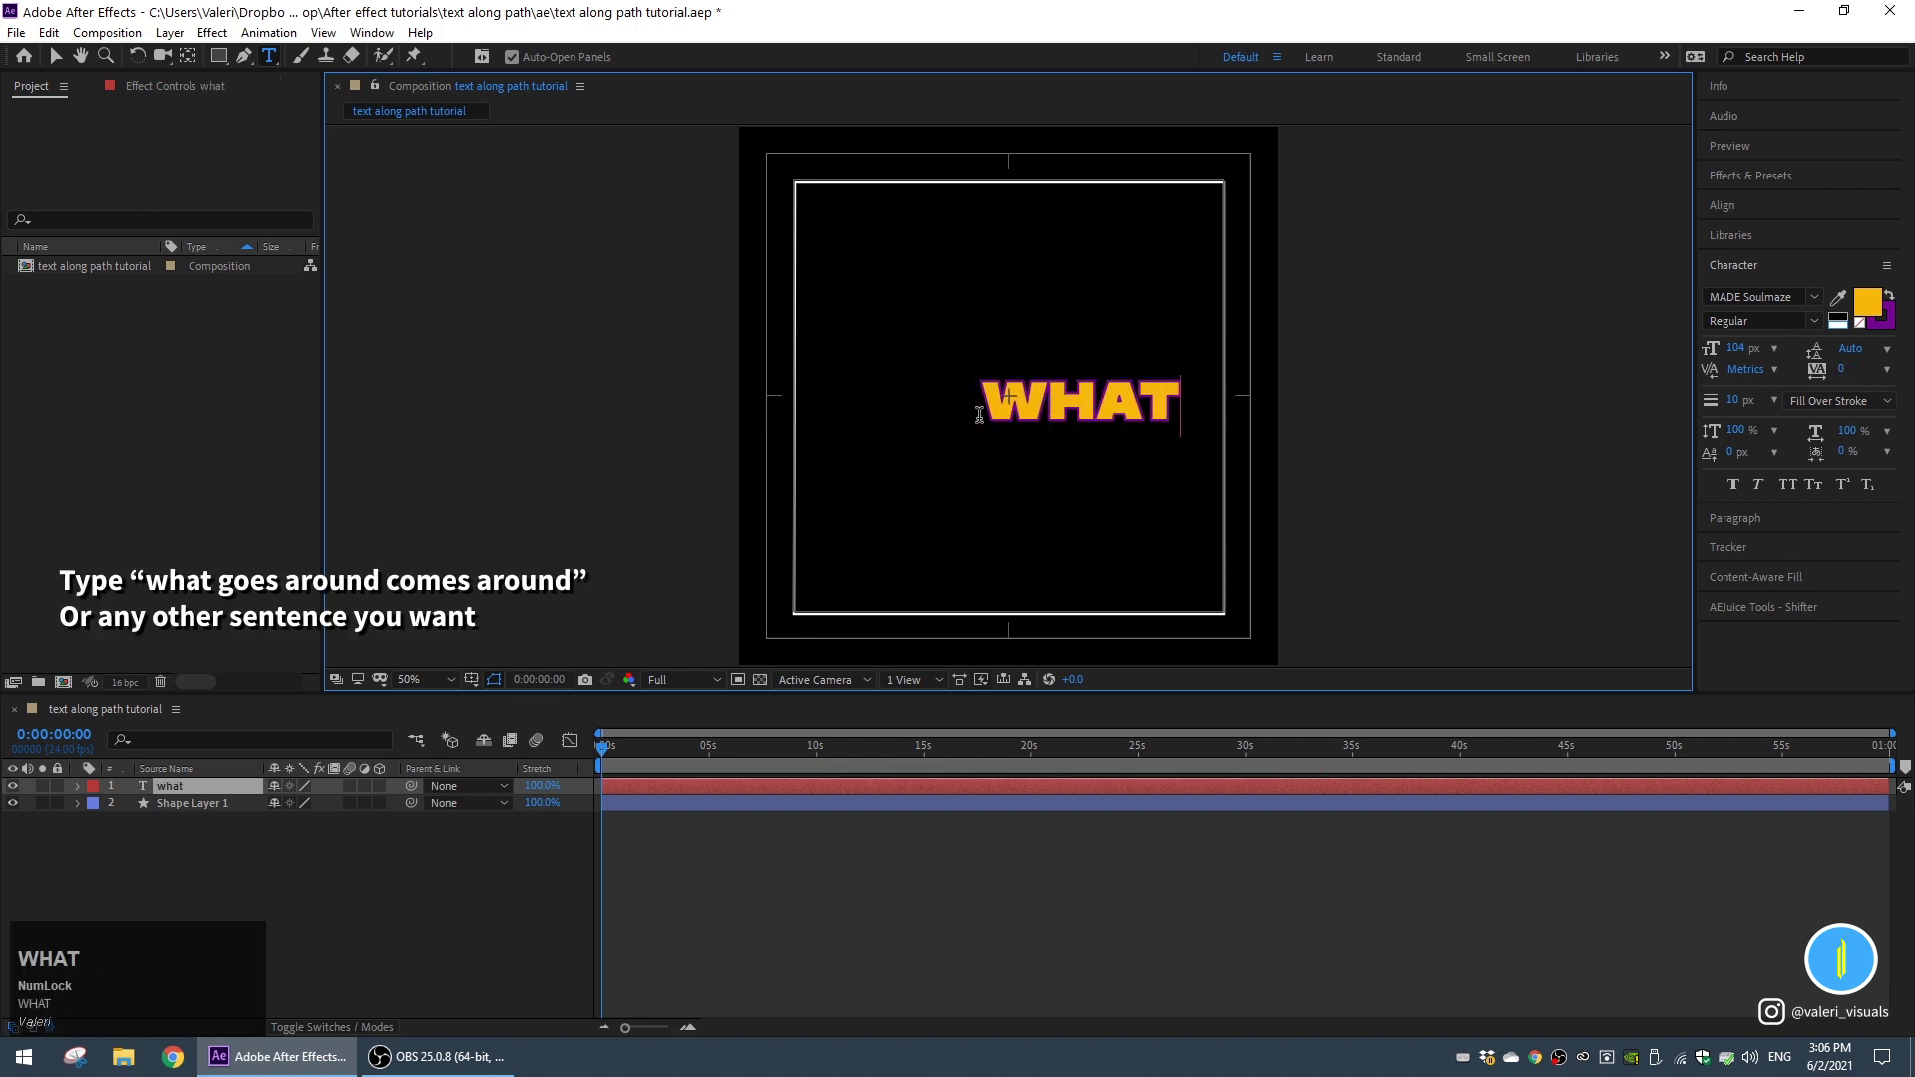
type("goes")
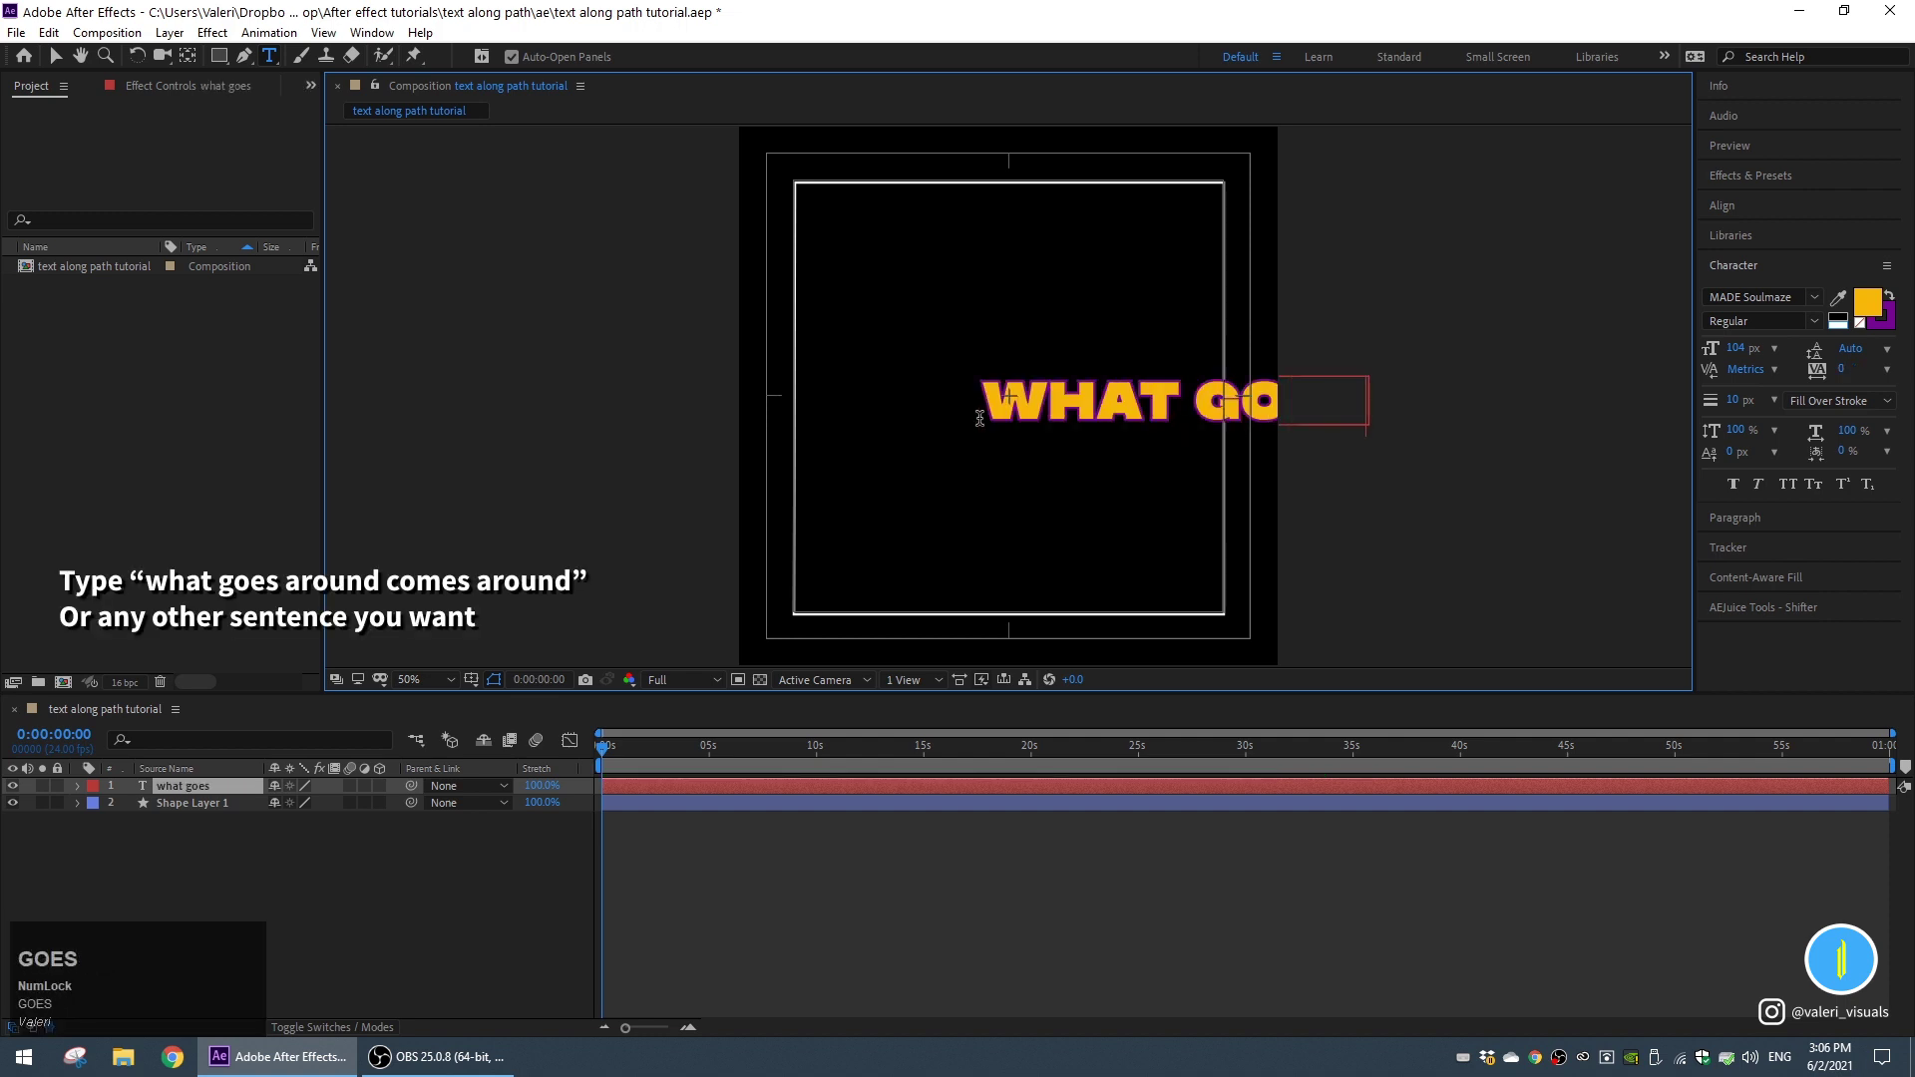
type(" around")
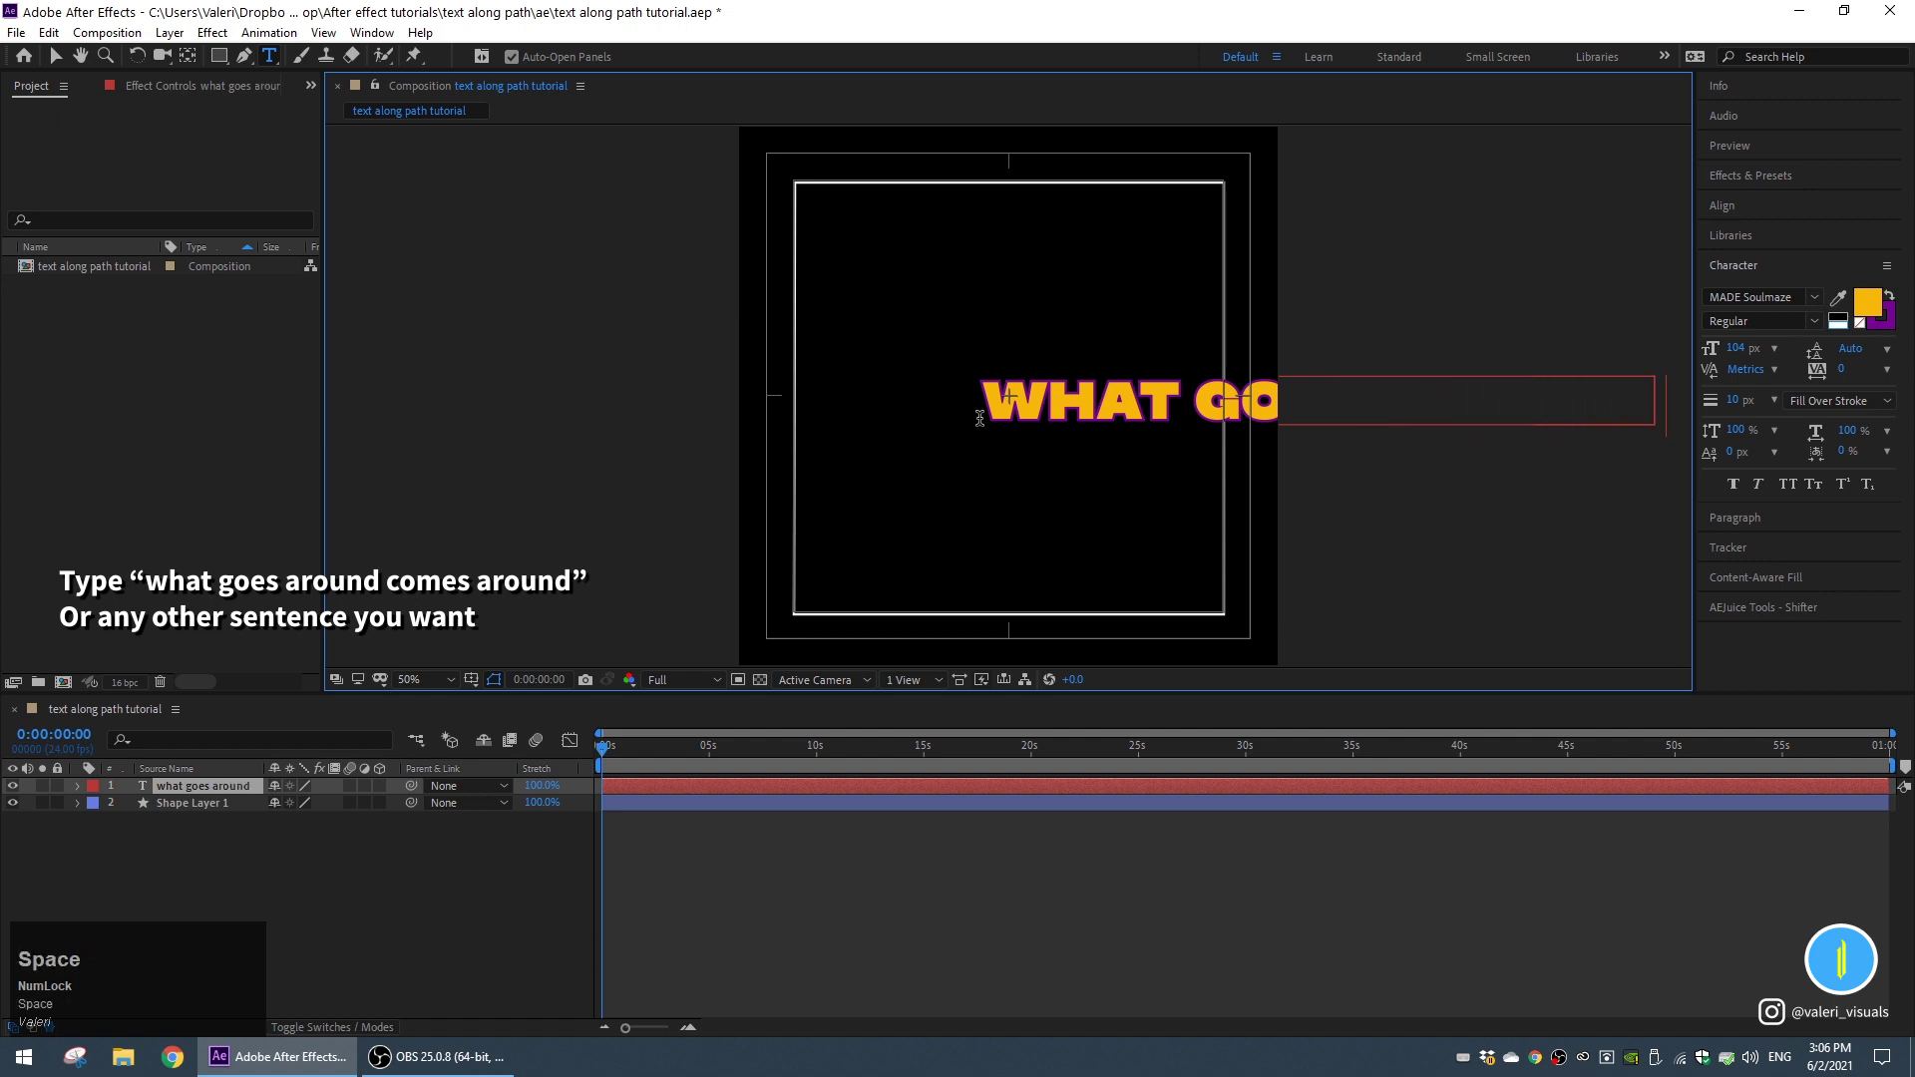
type(" comes arou")
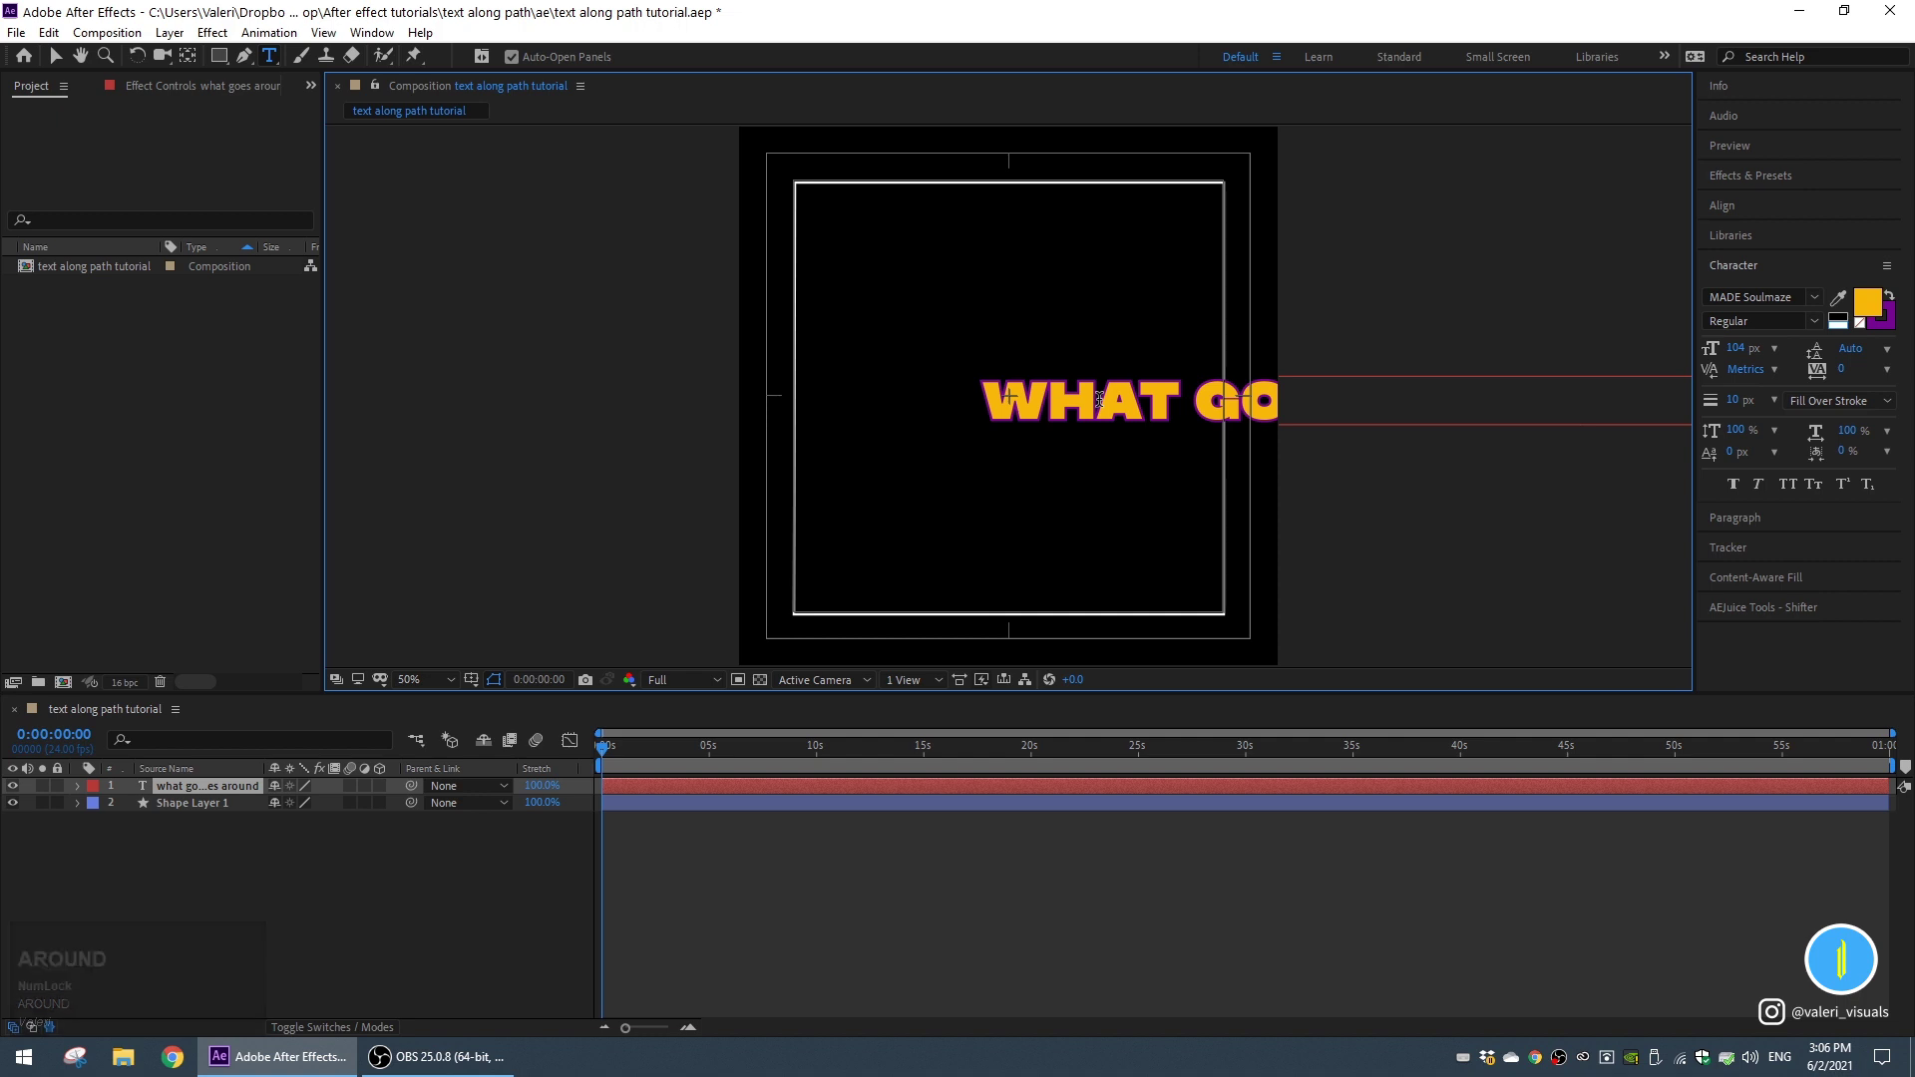
Add a new mask to the "what goes around comes around" text layer.
right_click(201, 786)
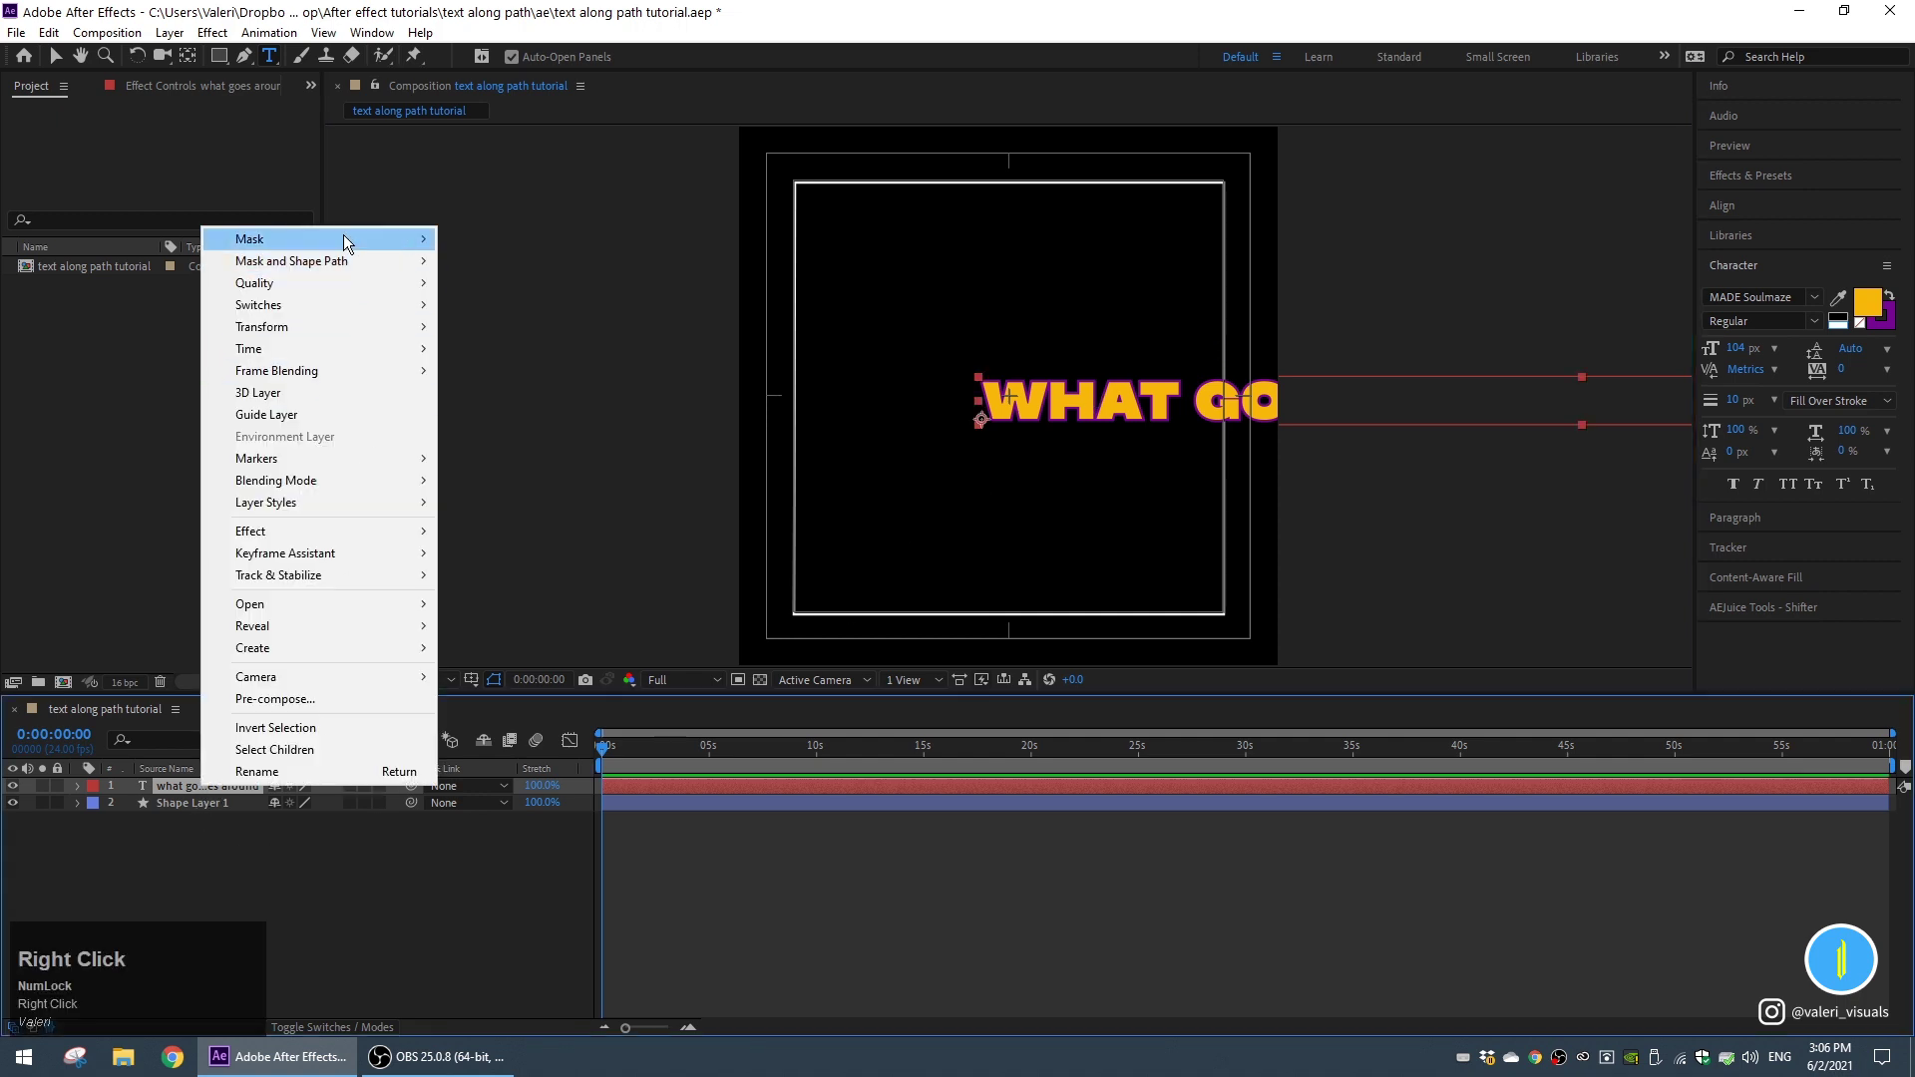
mouse_move(343, 237)
left_click(501, 245)
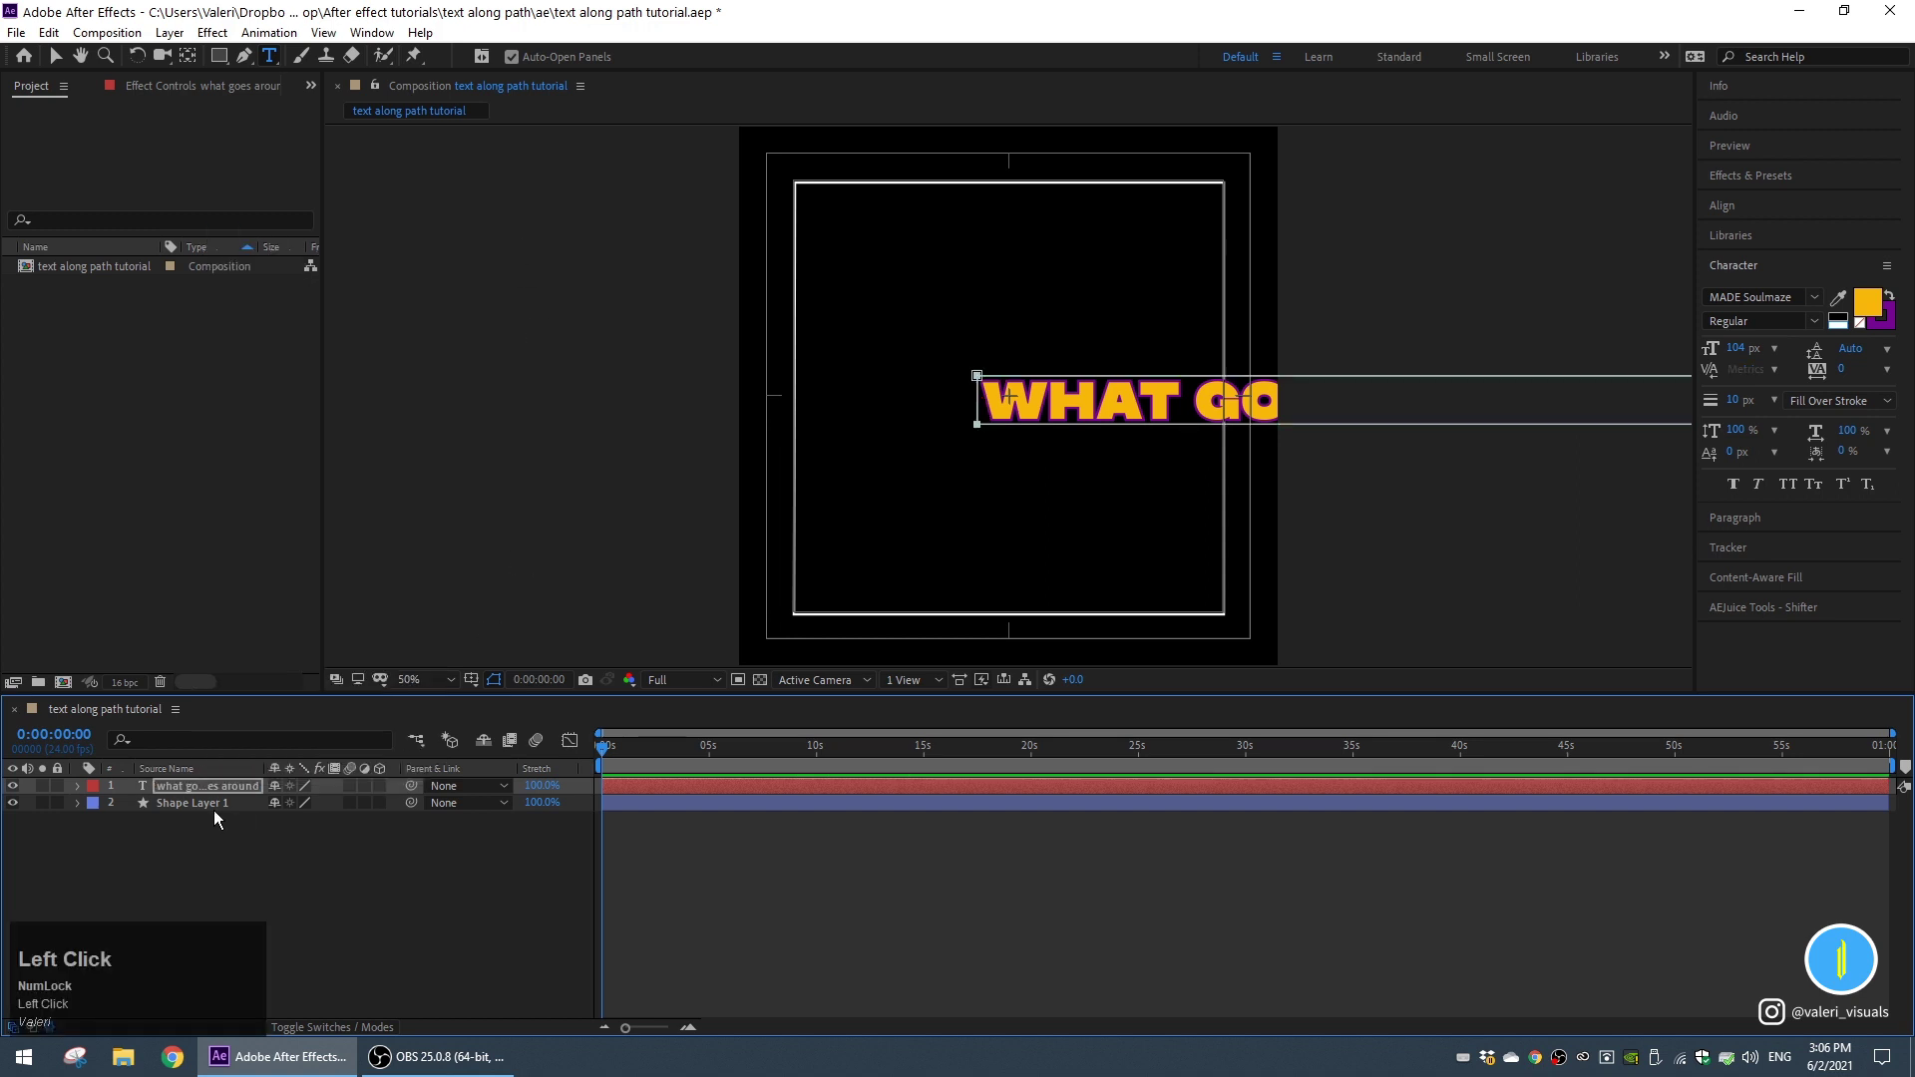
Copy the square's path from Shape Layer 1 and delete that shape layer.
left_click(176, 802)
left_click(78, 803)
left_click(95, 821)
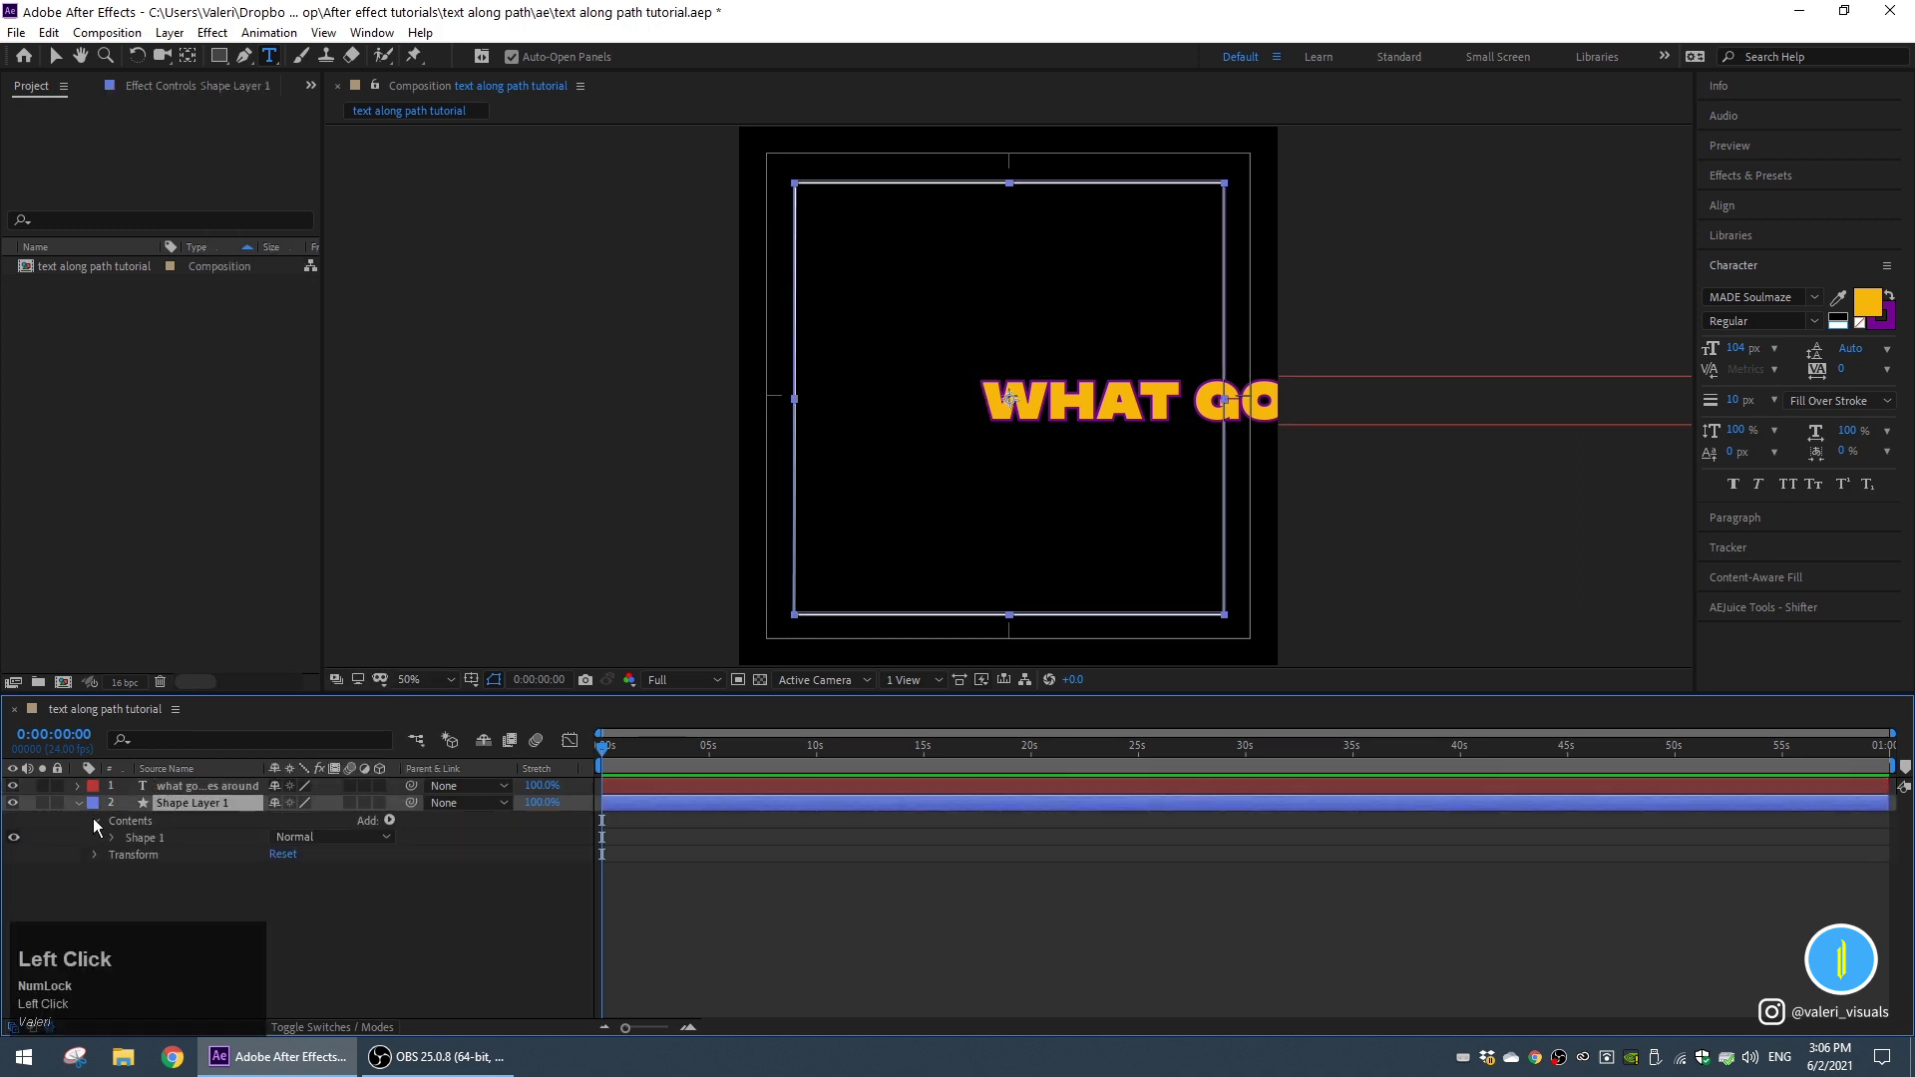
left_click(108, 838)
left_click(130, 855)
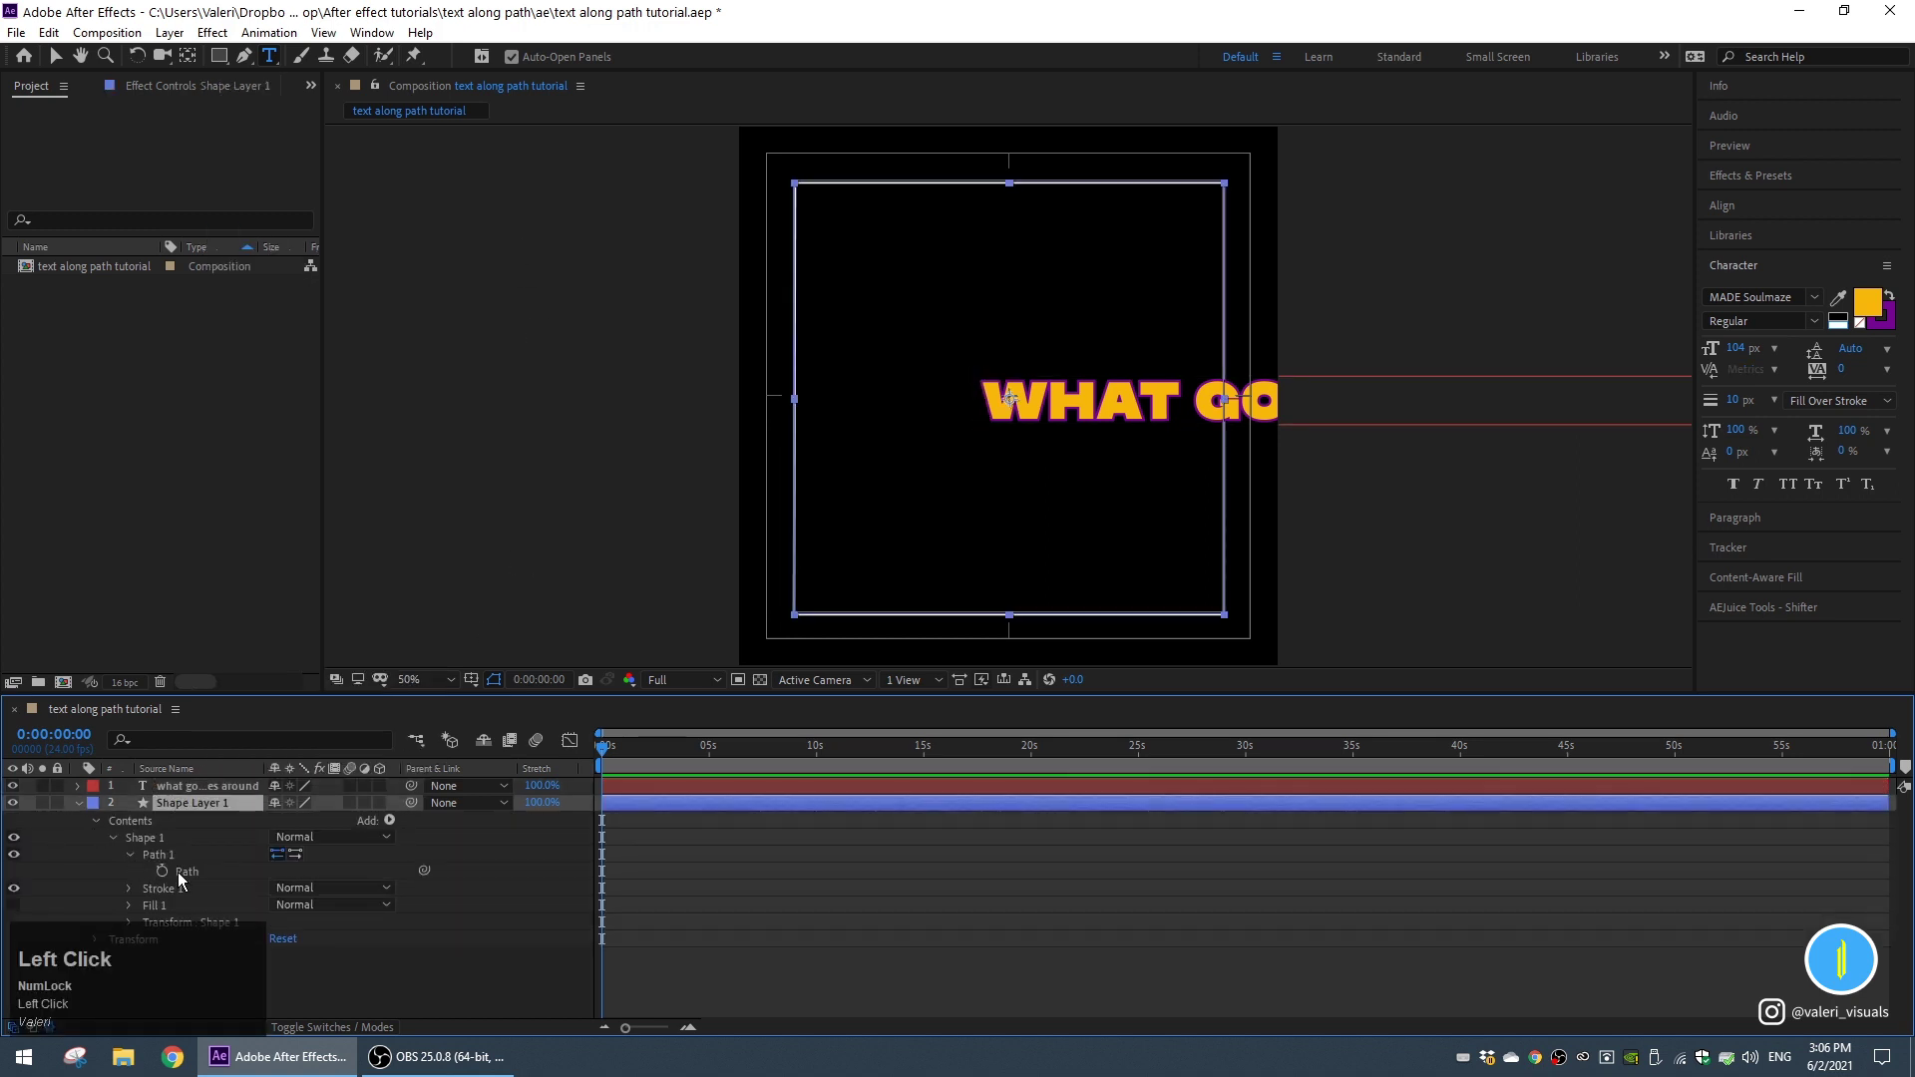
left_click(185, 872)
key("ctrl+c")
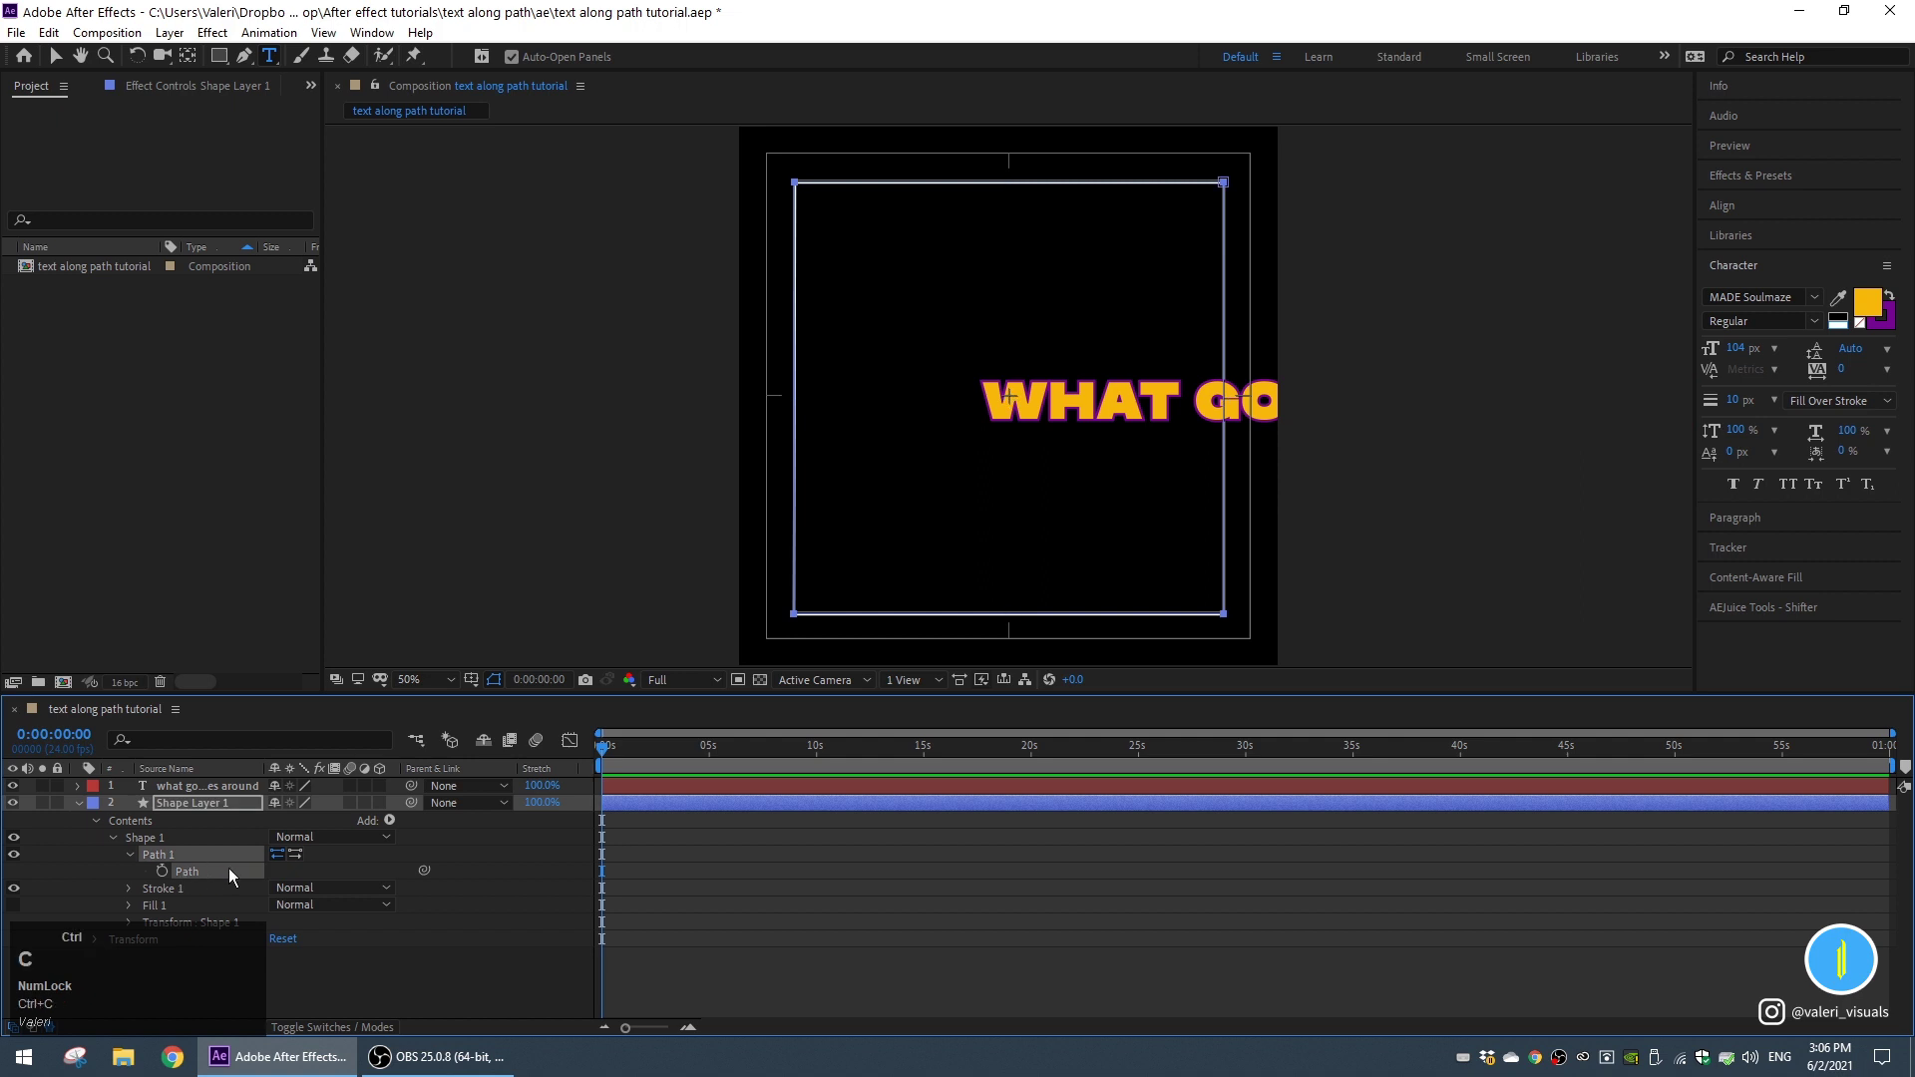
left_click(180, 802)
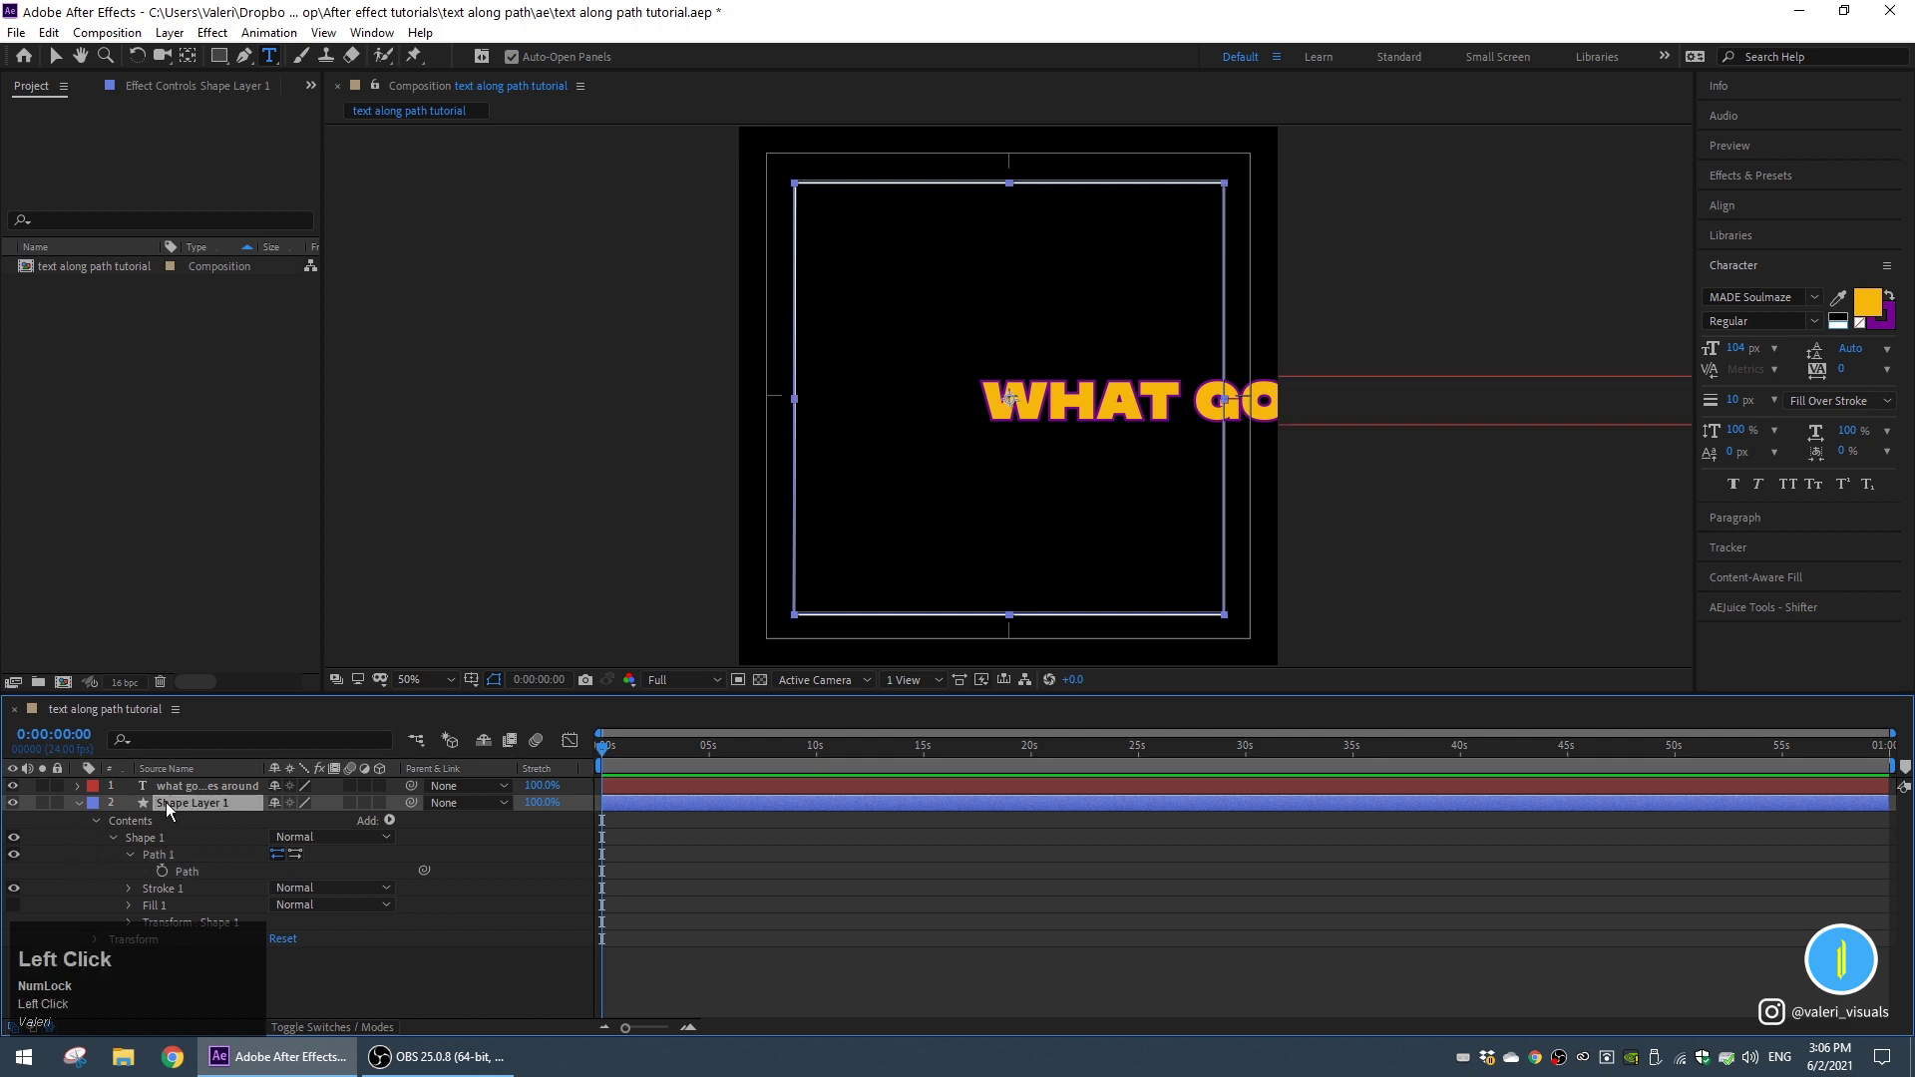
key("Delete")
Paste the copied square path into the Mask Path of the text layer's Mask 1.
left_click(181, 787)
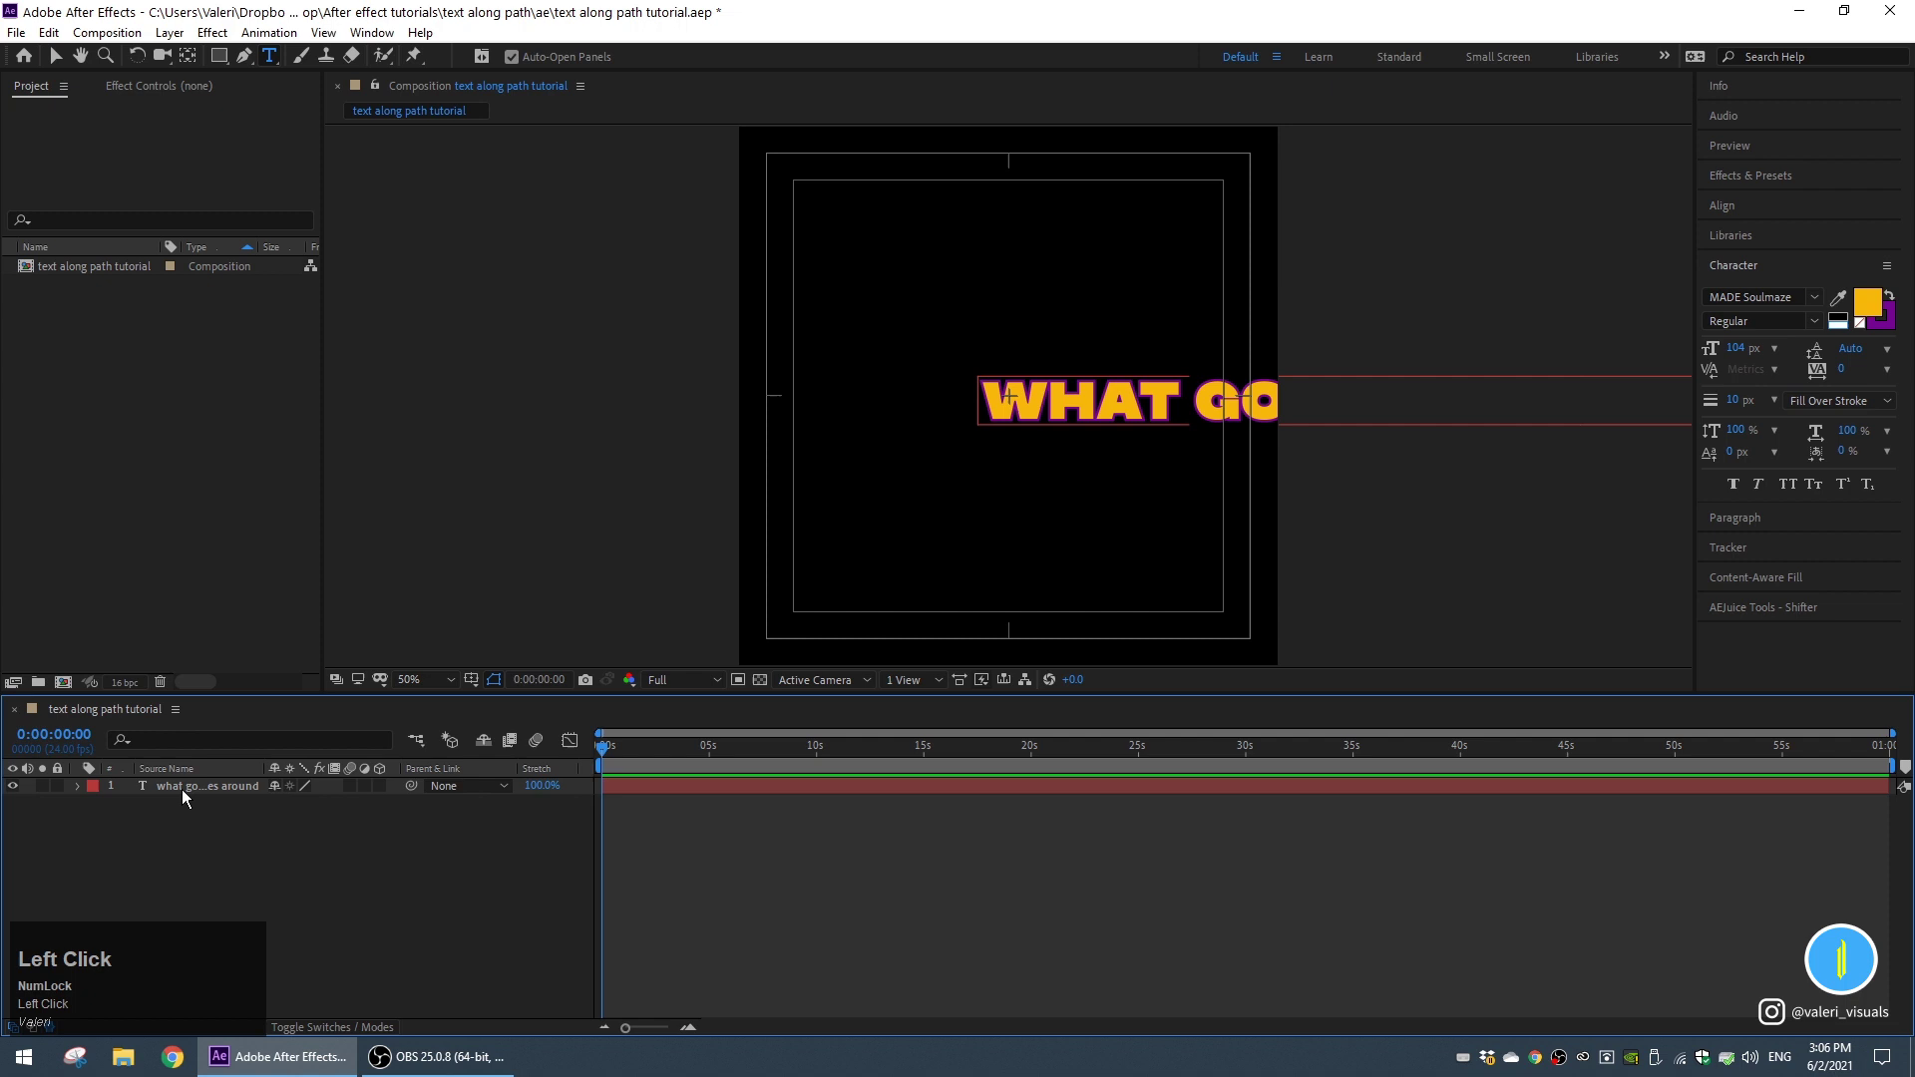
left_click(77, 786)
left_click(95, 821)
left_click(110, 837)
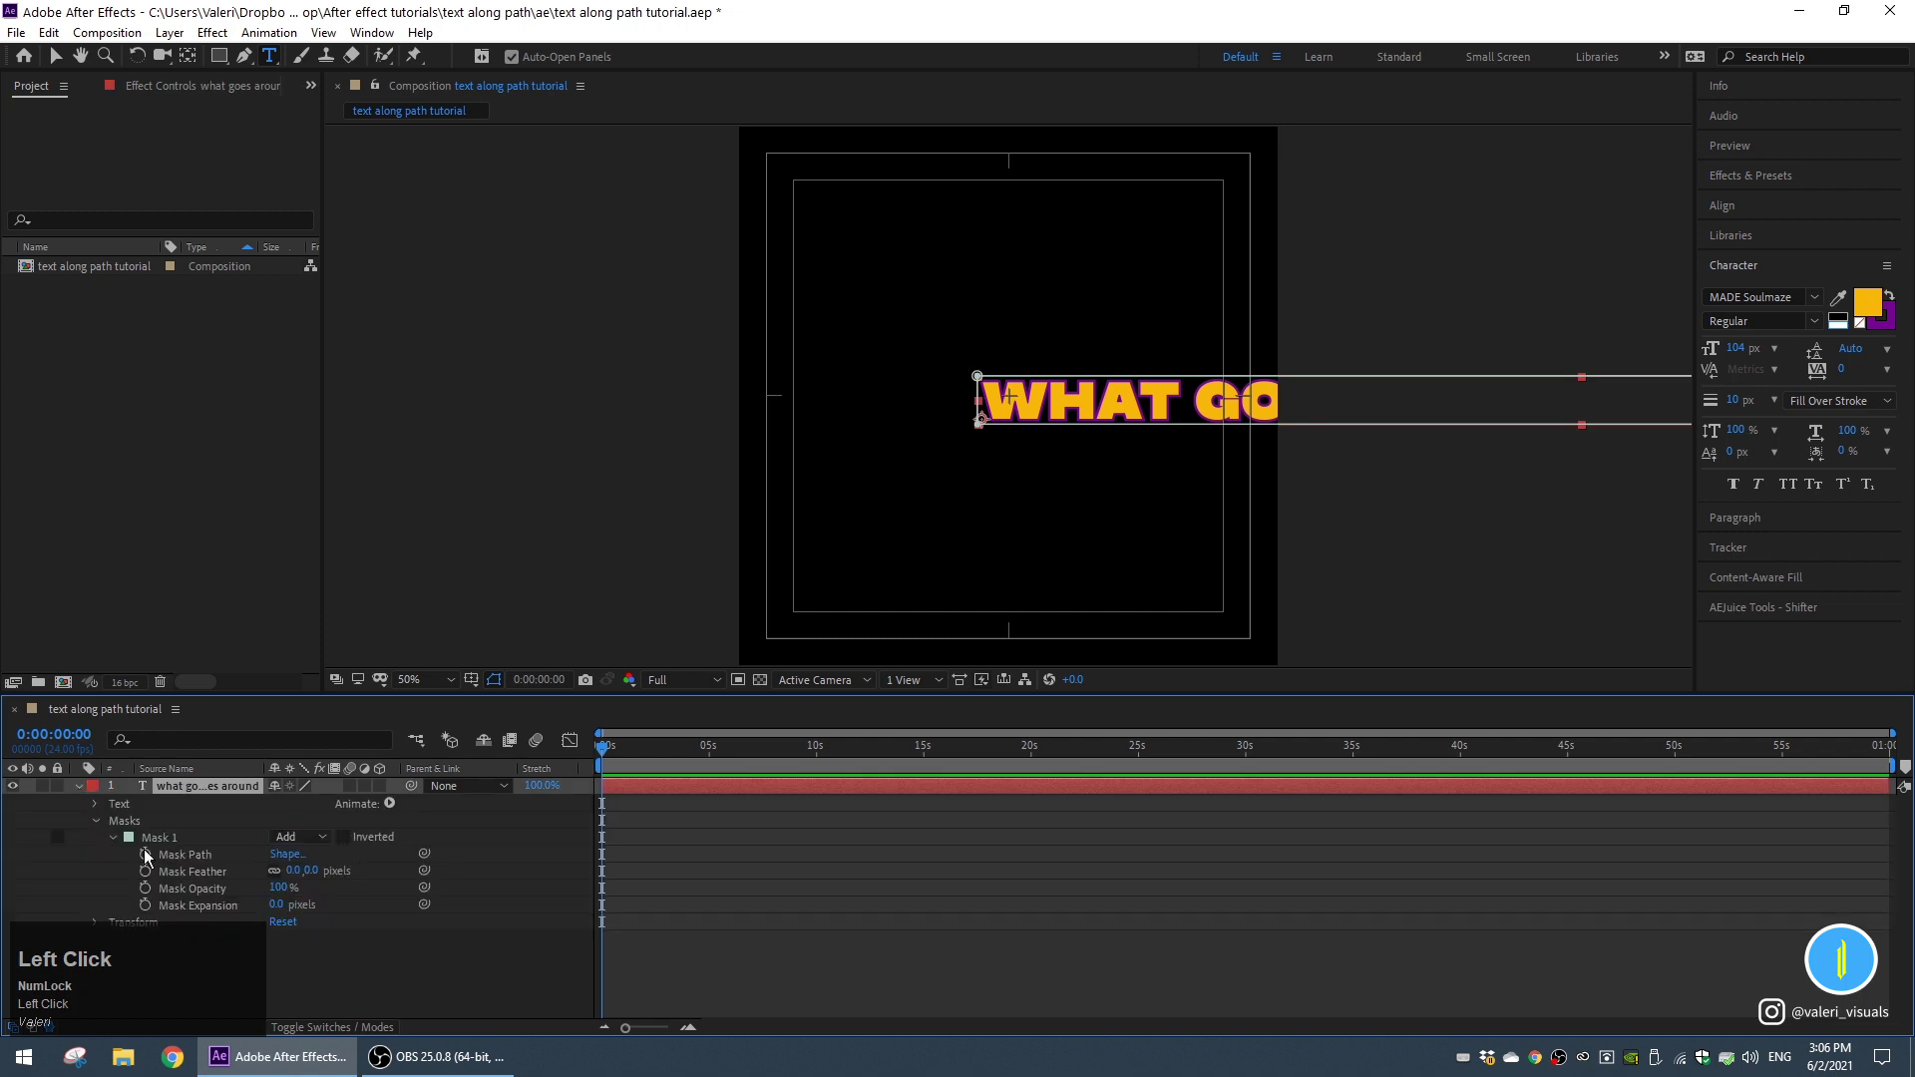
left_click(183, 855)
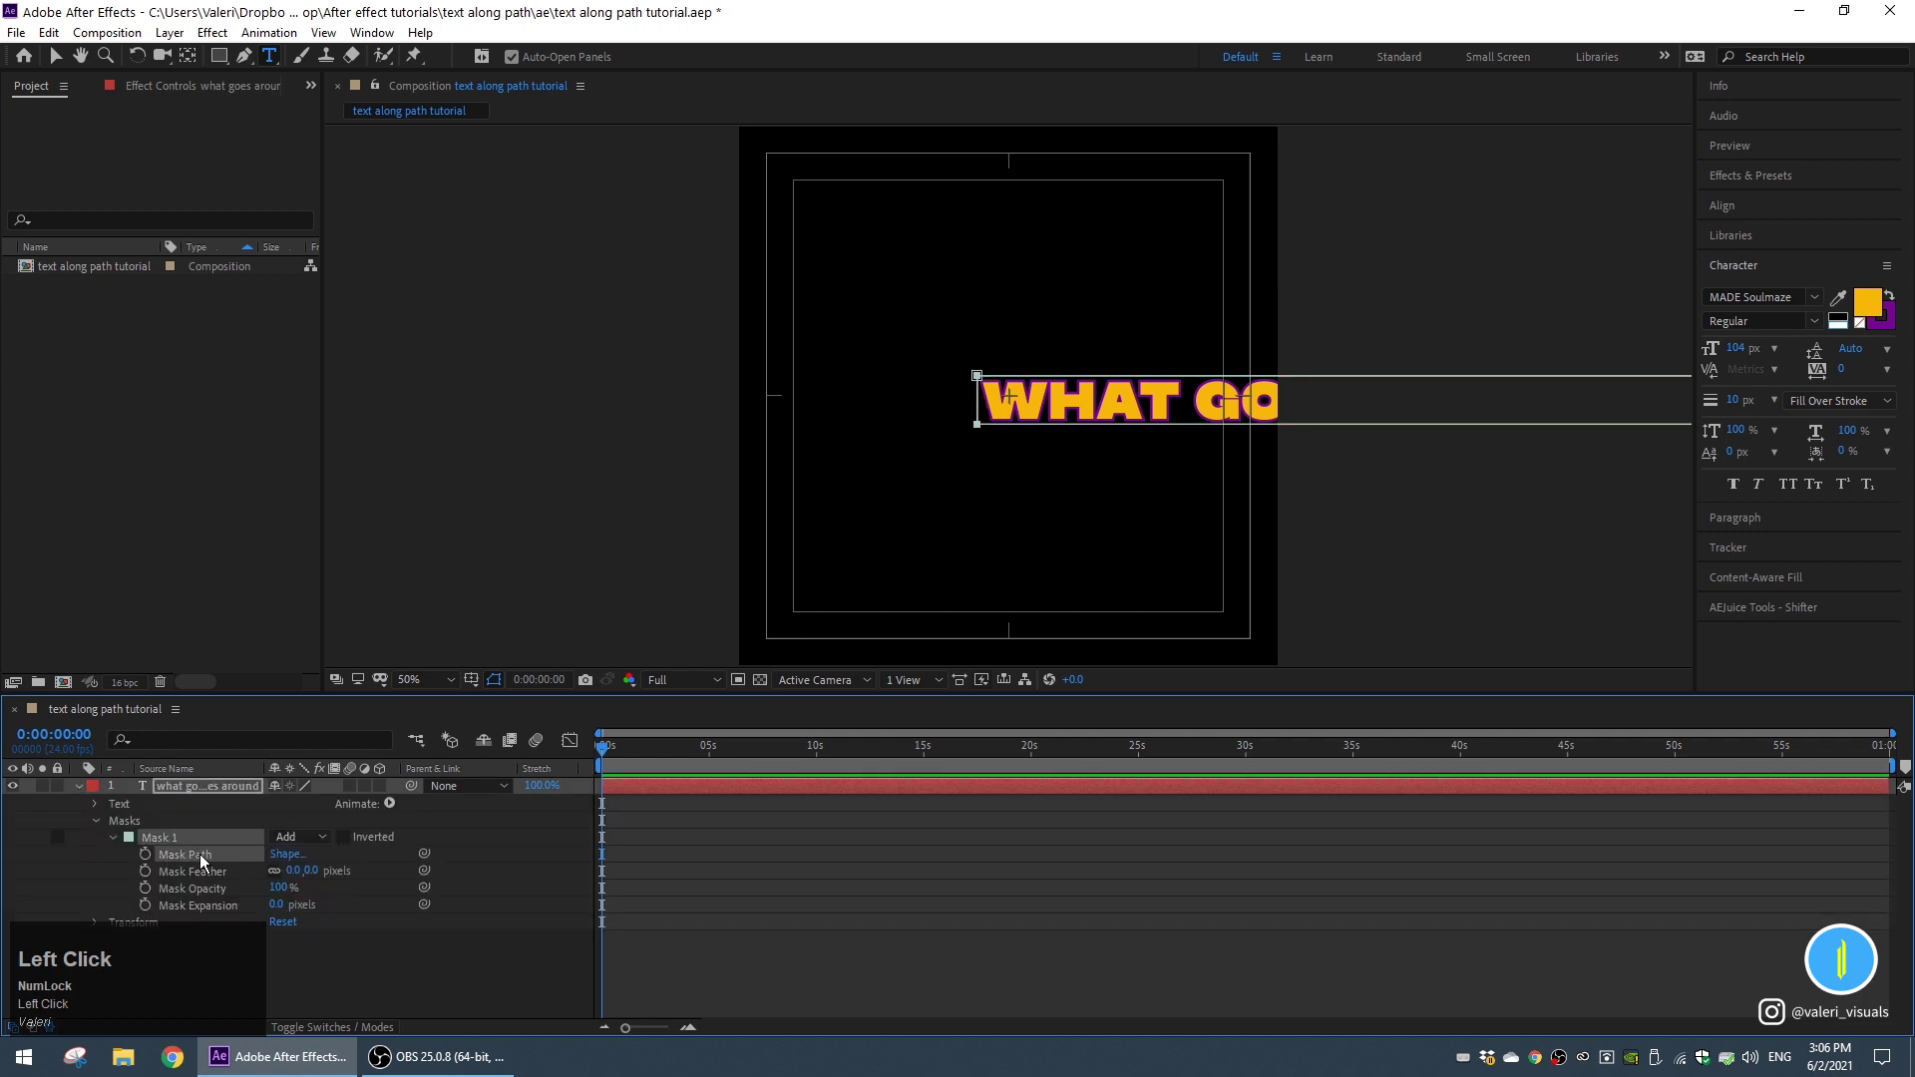
key("ctrl+v")
Set the text layer's path option to Mask 1 so the sentence follows the square.
left_click(95, 821)
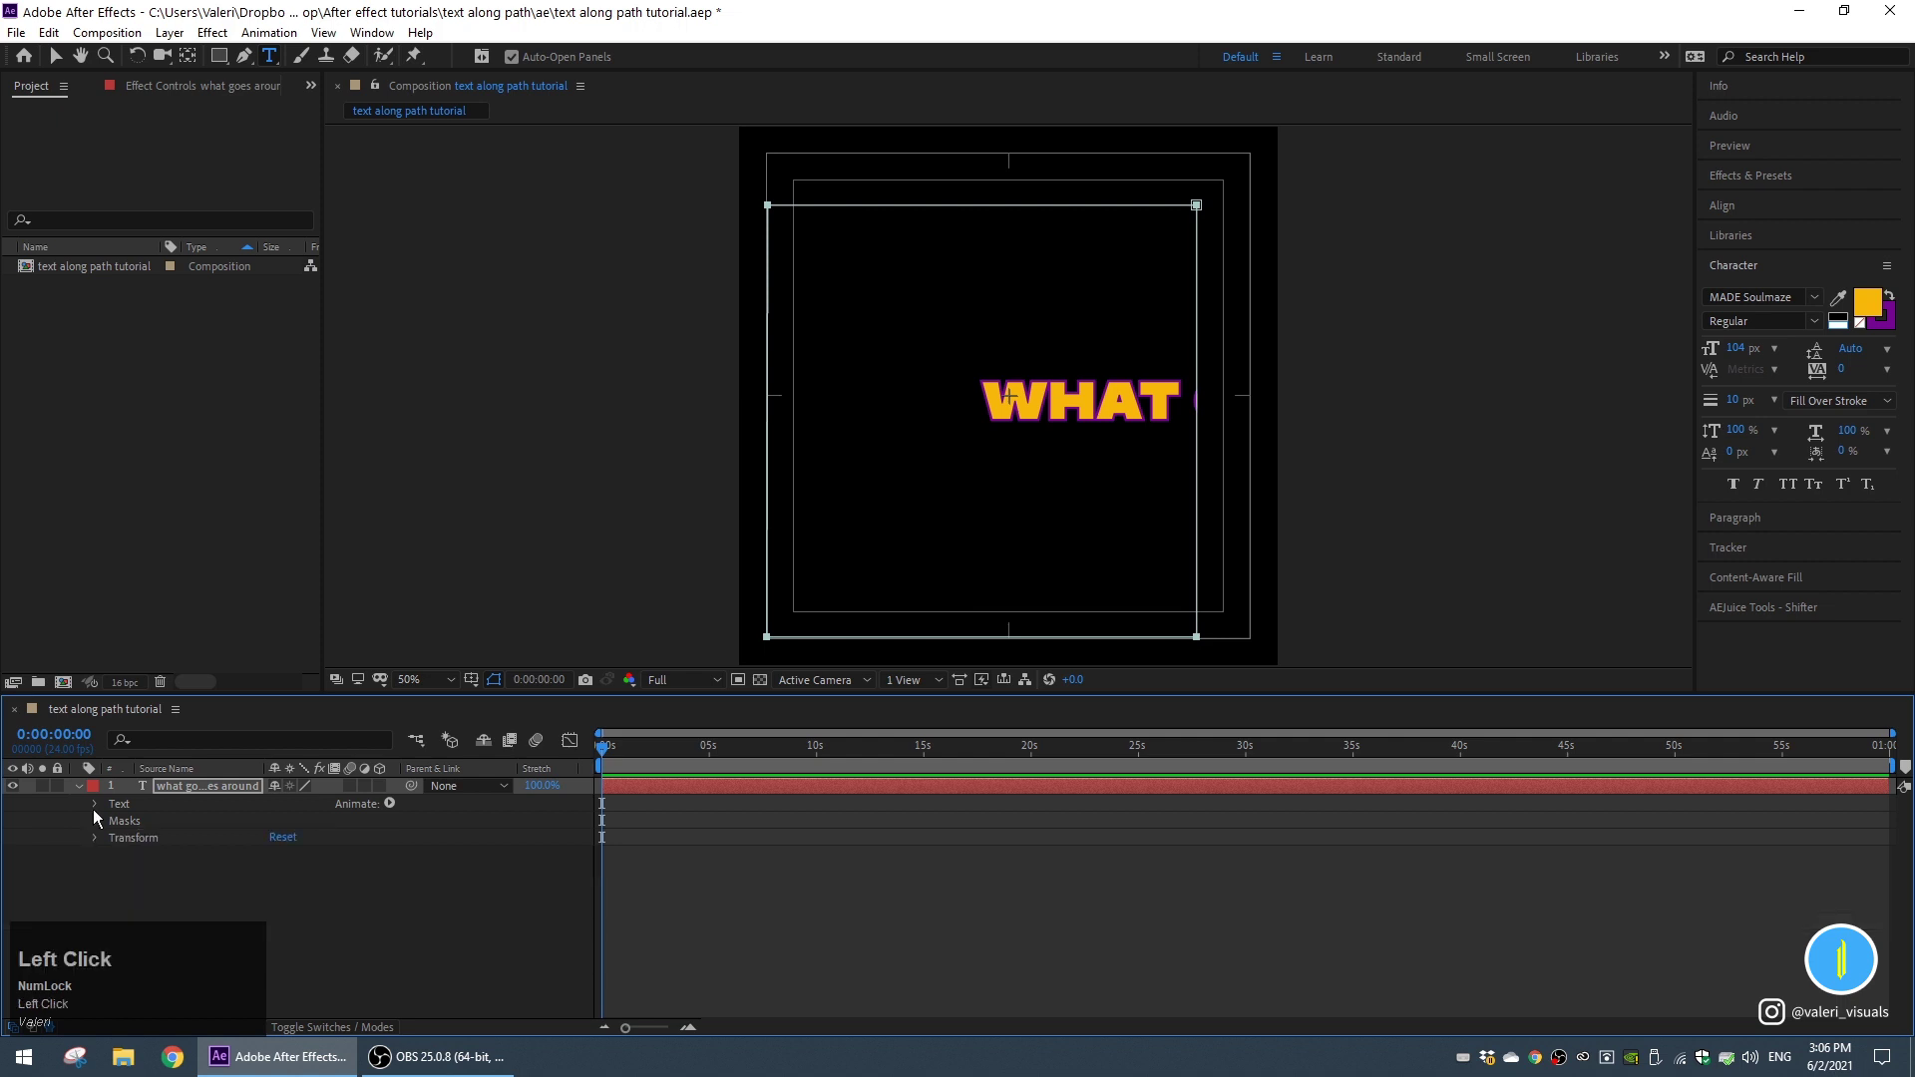
left_click(95, 806)
left_click(112, 838)
left_click(319, 854)
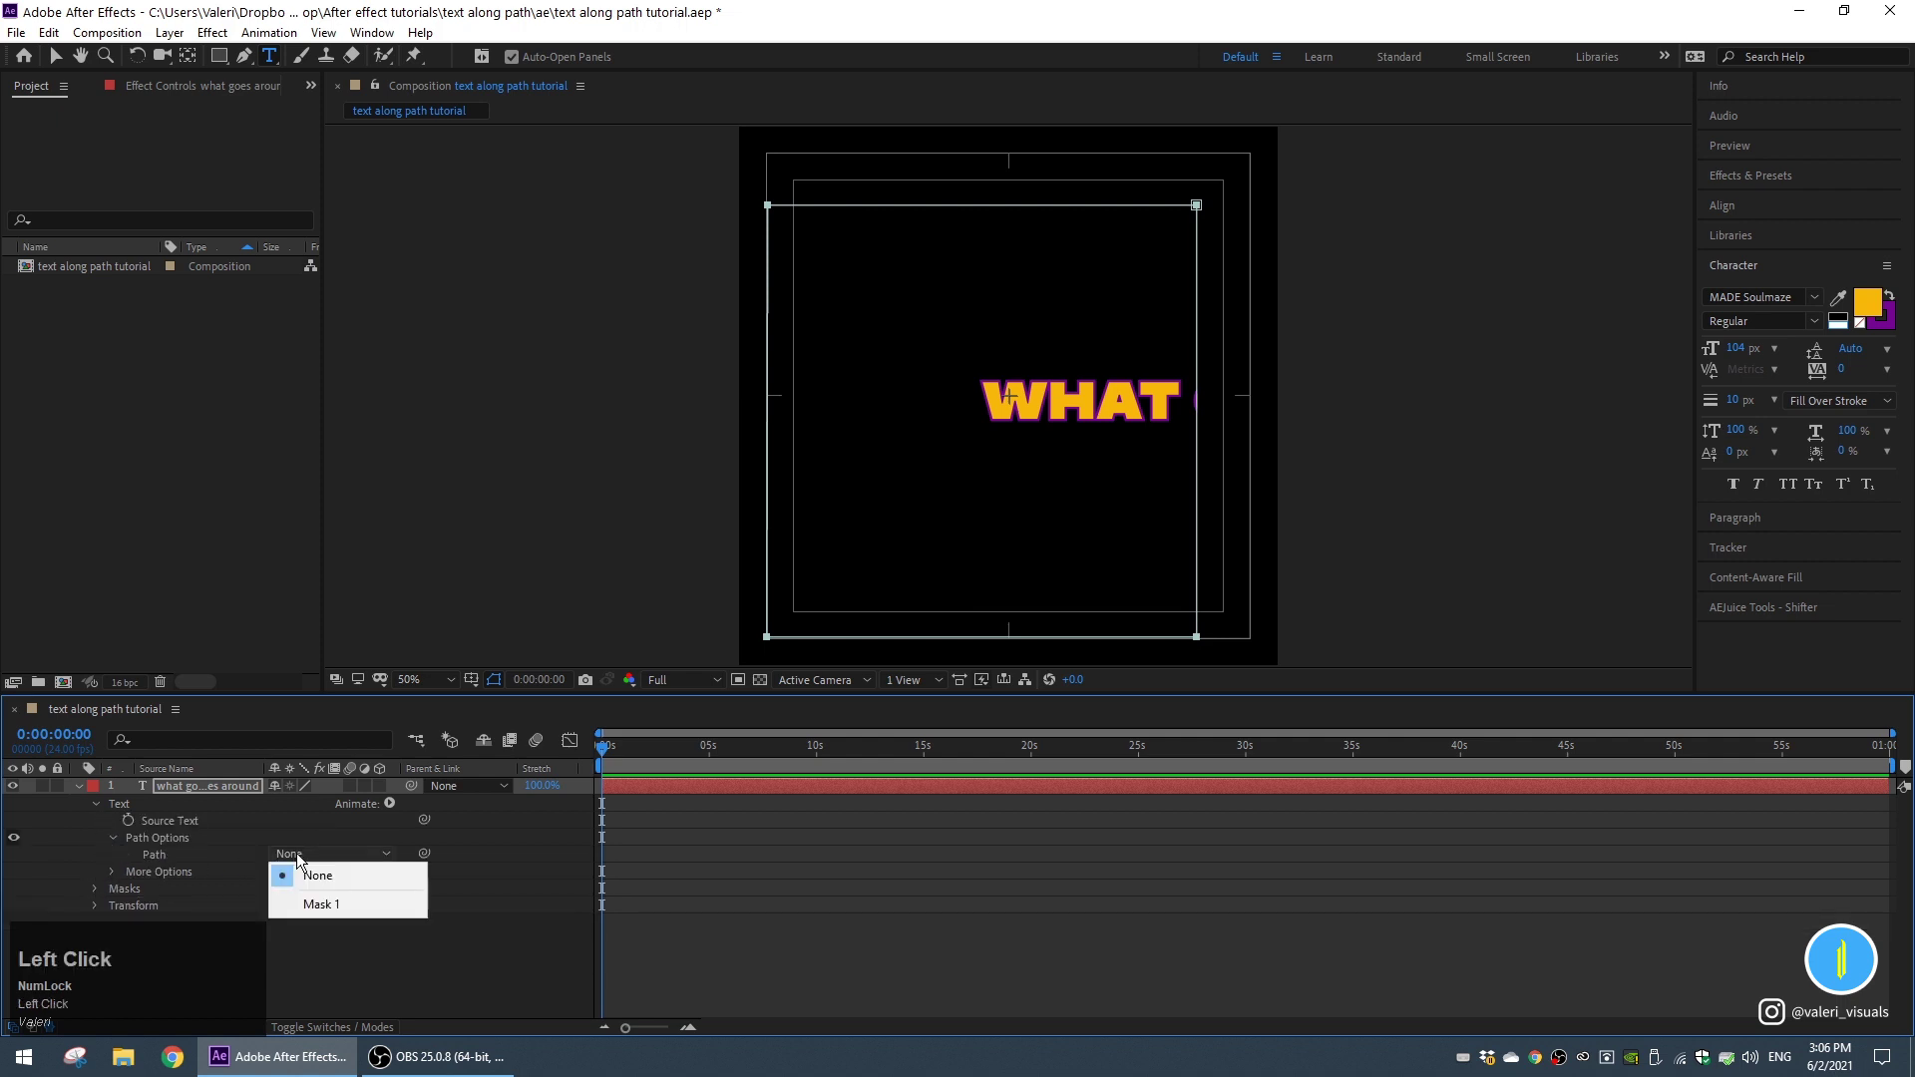
left_click(311, 904)
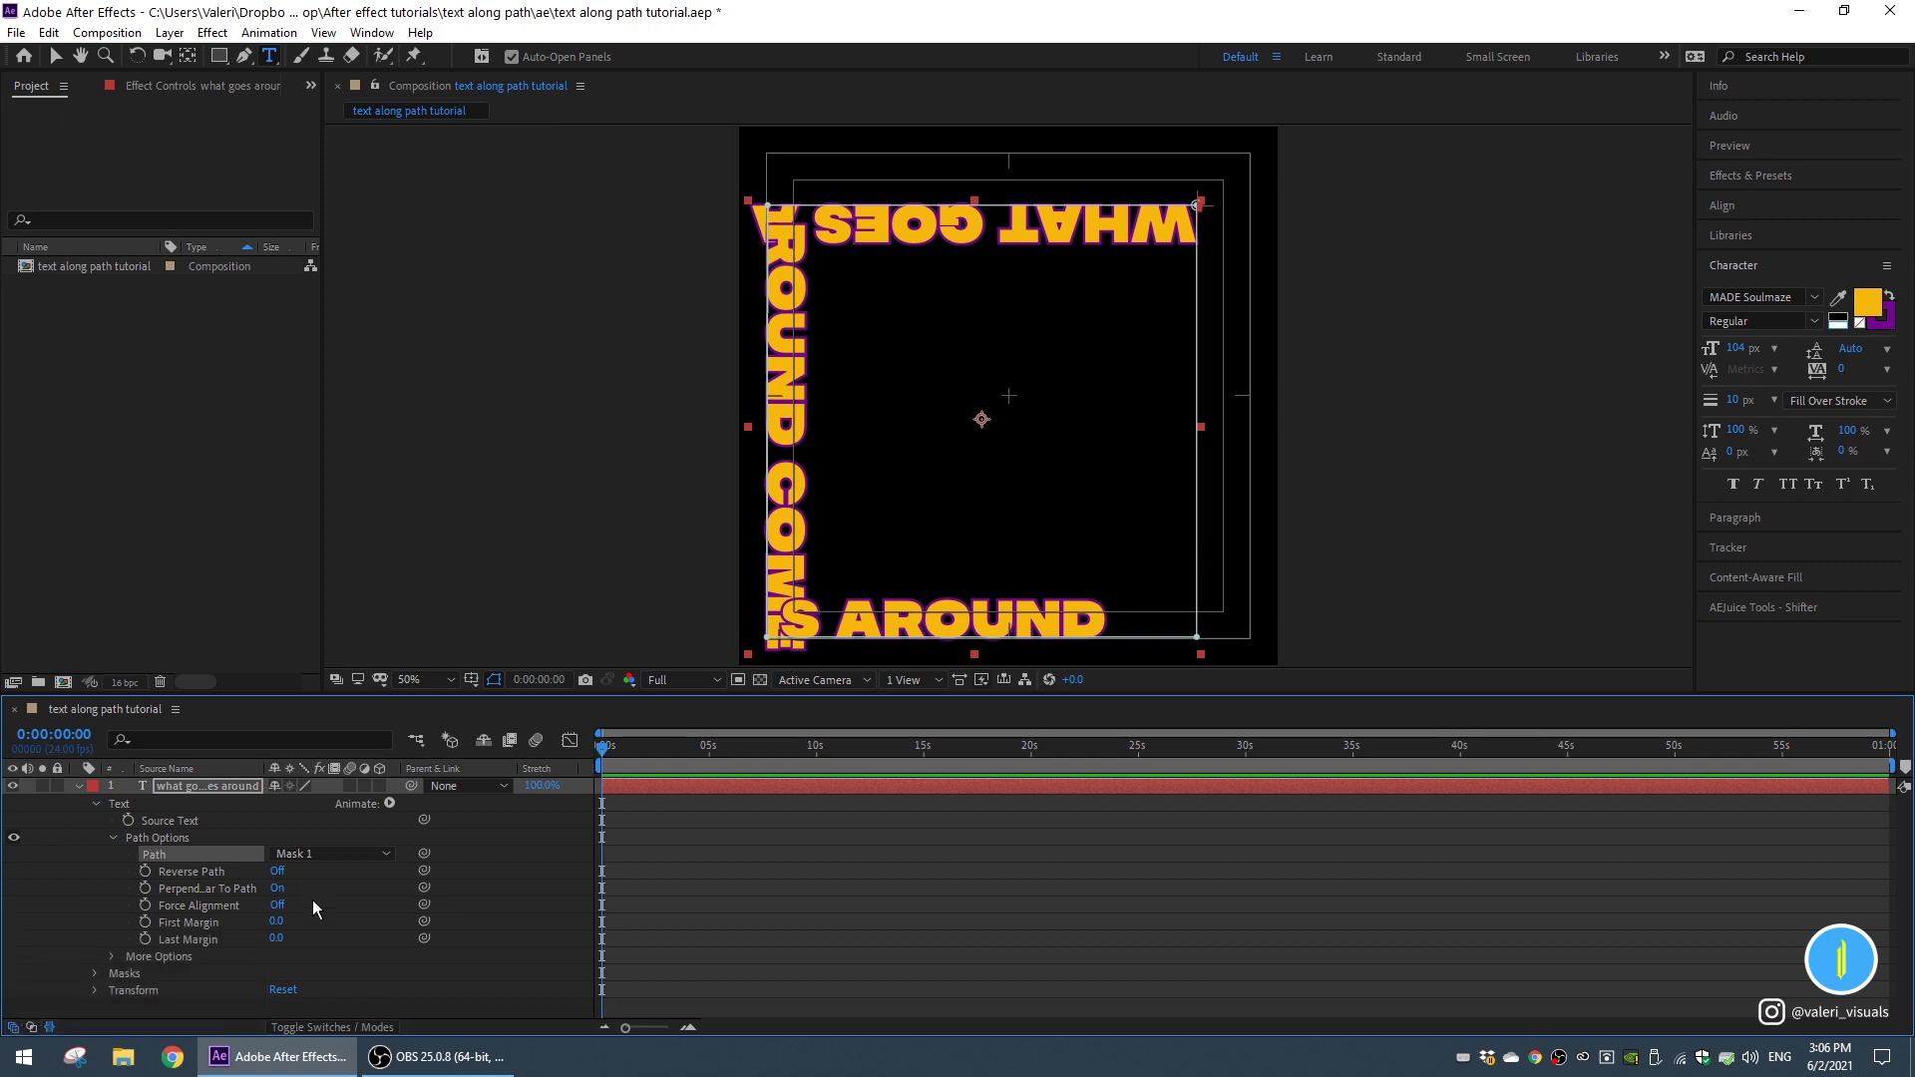
Nudge the text layer until its square mask aligns with the title-safe frame, and turn on Reverse Path.
left_click(193, 788)
key("shift")
key("shift+Right")
key("shift+Right")
key("shift+Right")
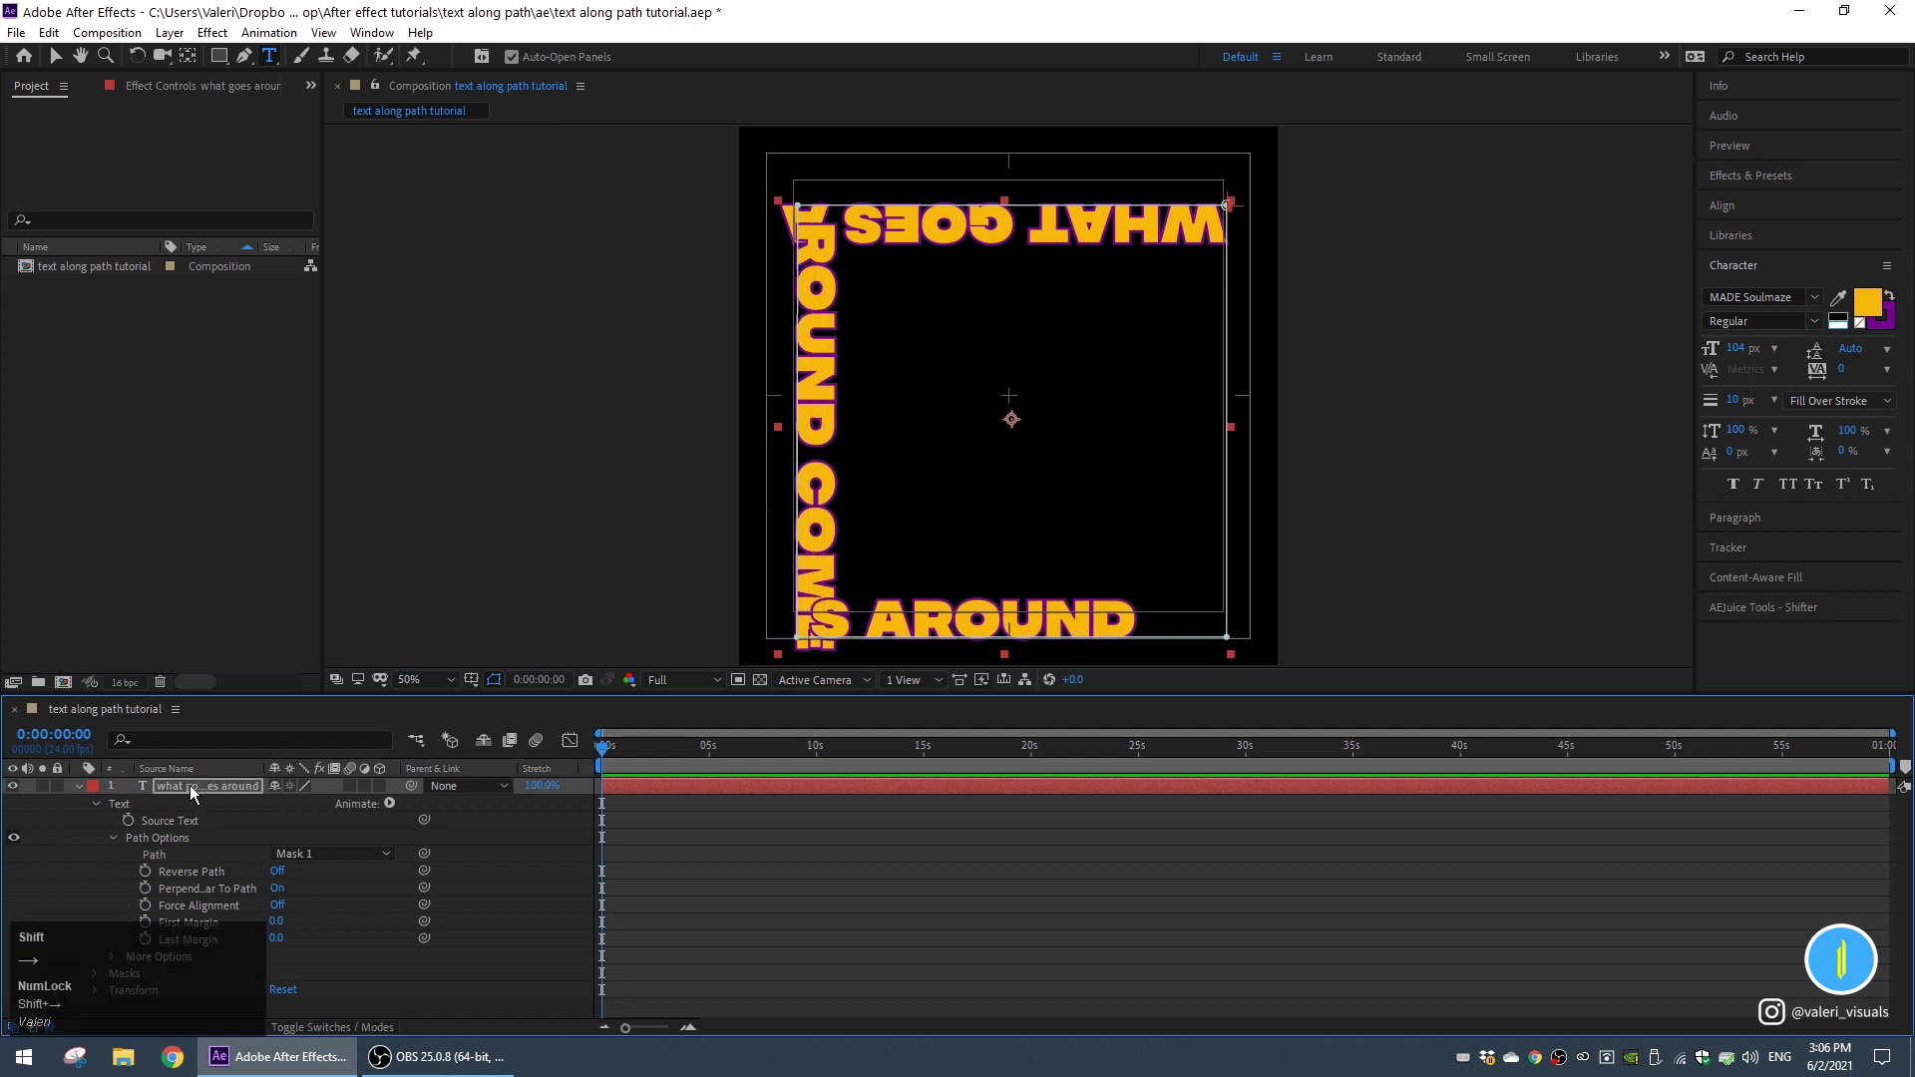
key("shift+Up")
key("shift+Up")
key("Up")
key("Up")
key("Left")
key("Left")
key("Left")
key("Left")
key("Up")
key("Up")
key("Up")
key("Up")
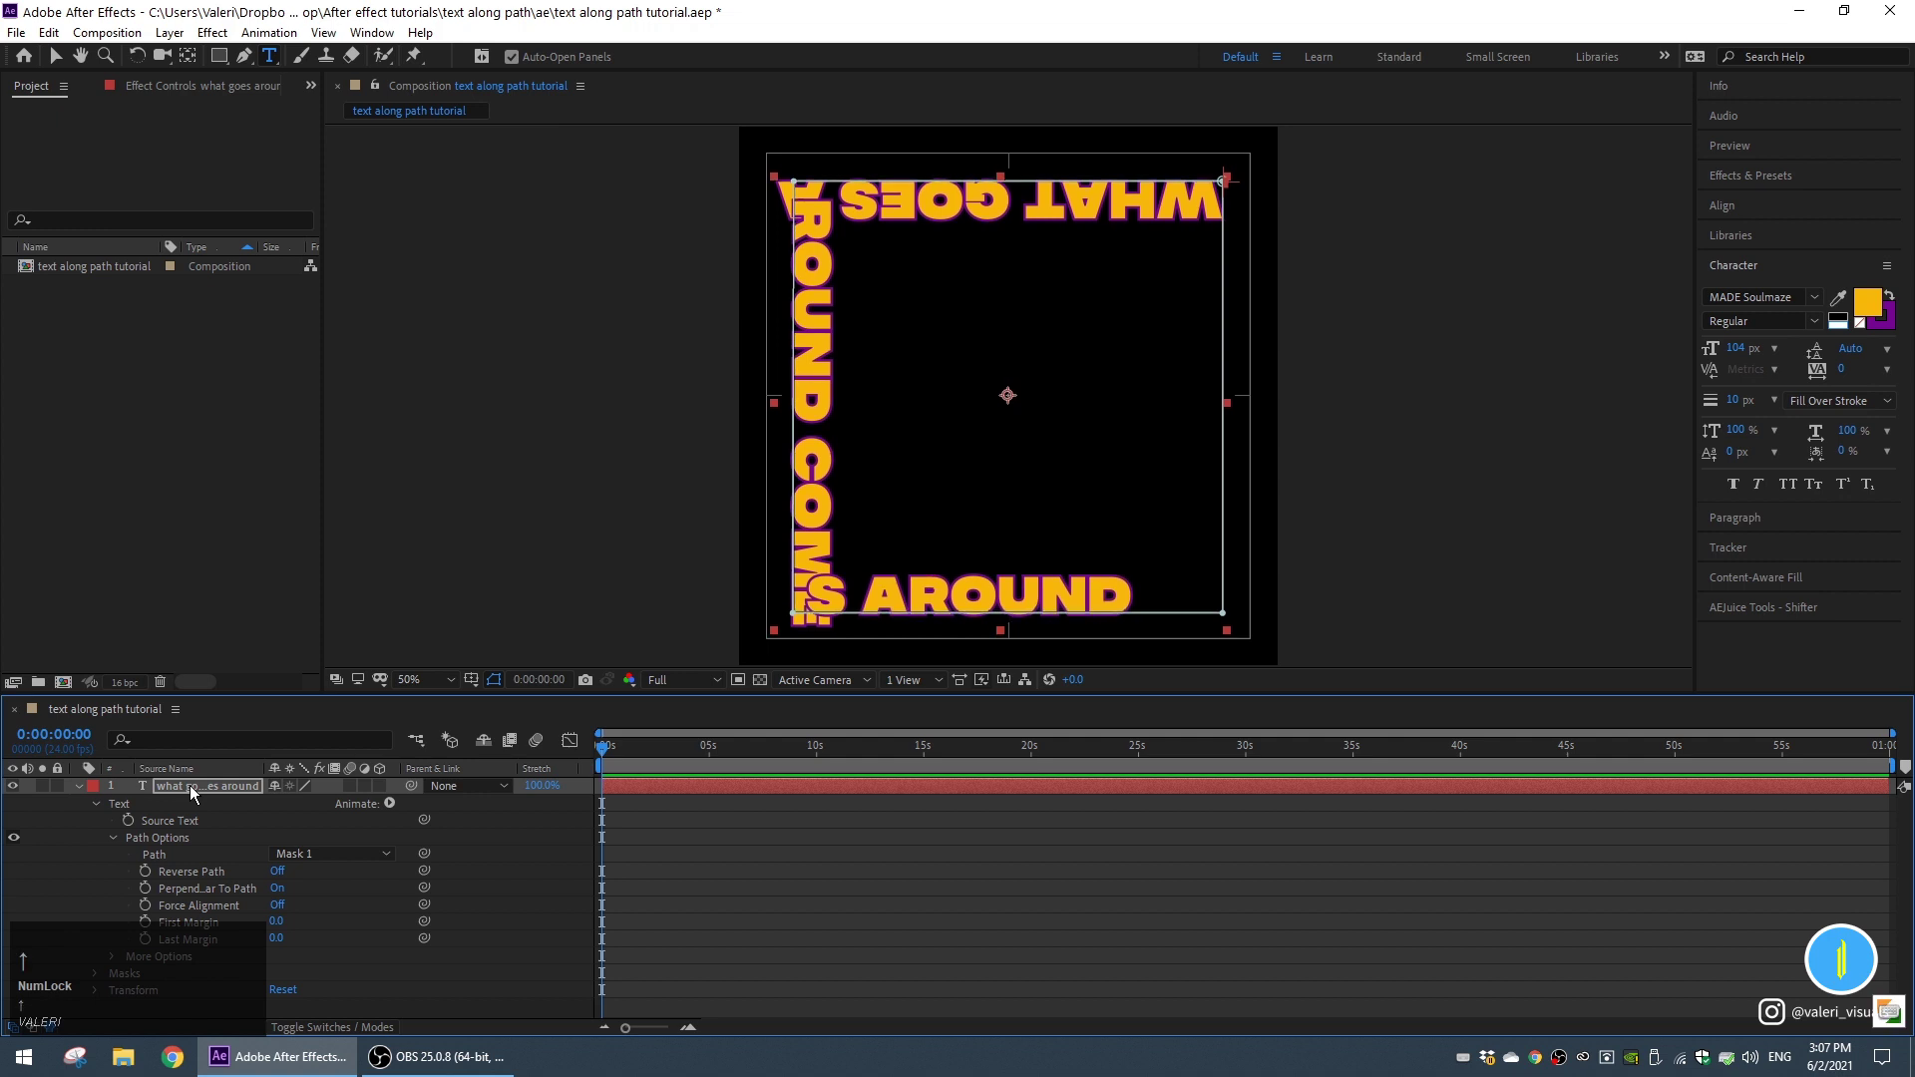
left_click(275, 872)
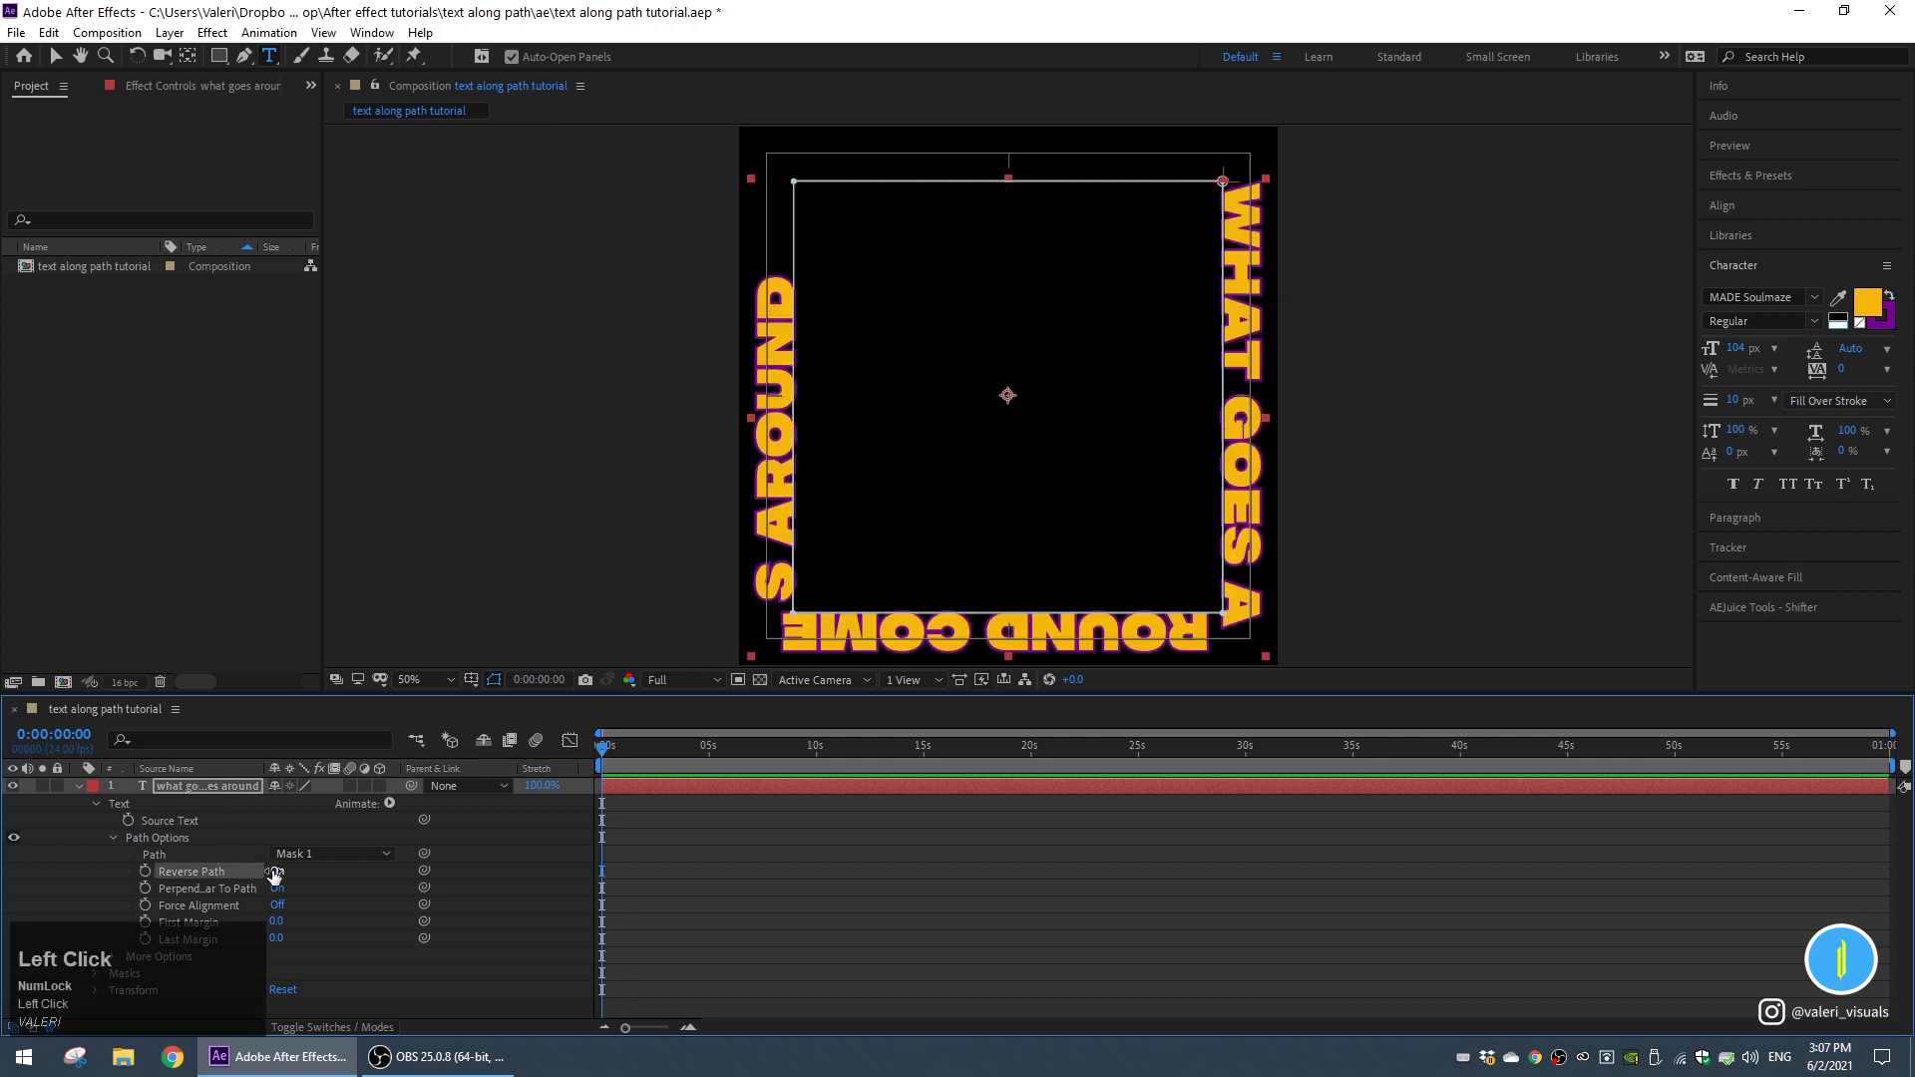
Turn off the text layer's Reverse Path so the sentence runs along the inside of the square.
left_click(274, 871)
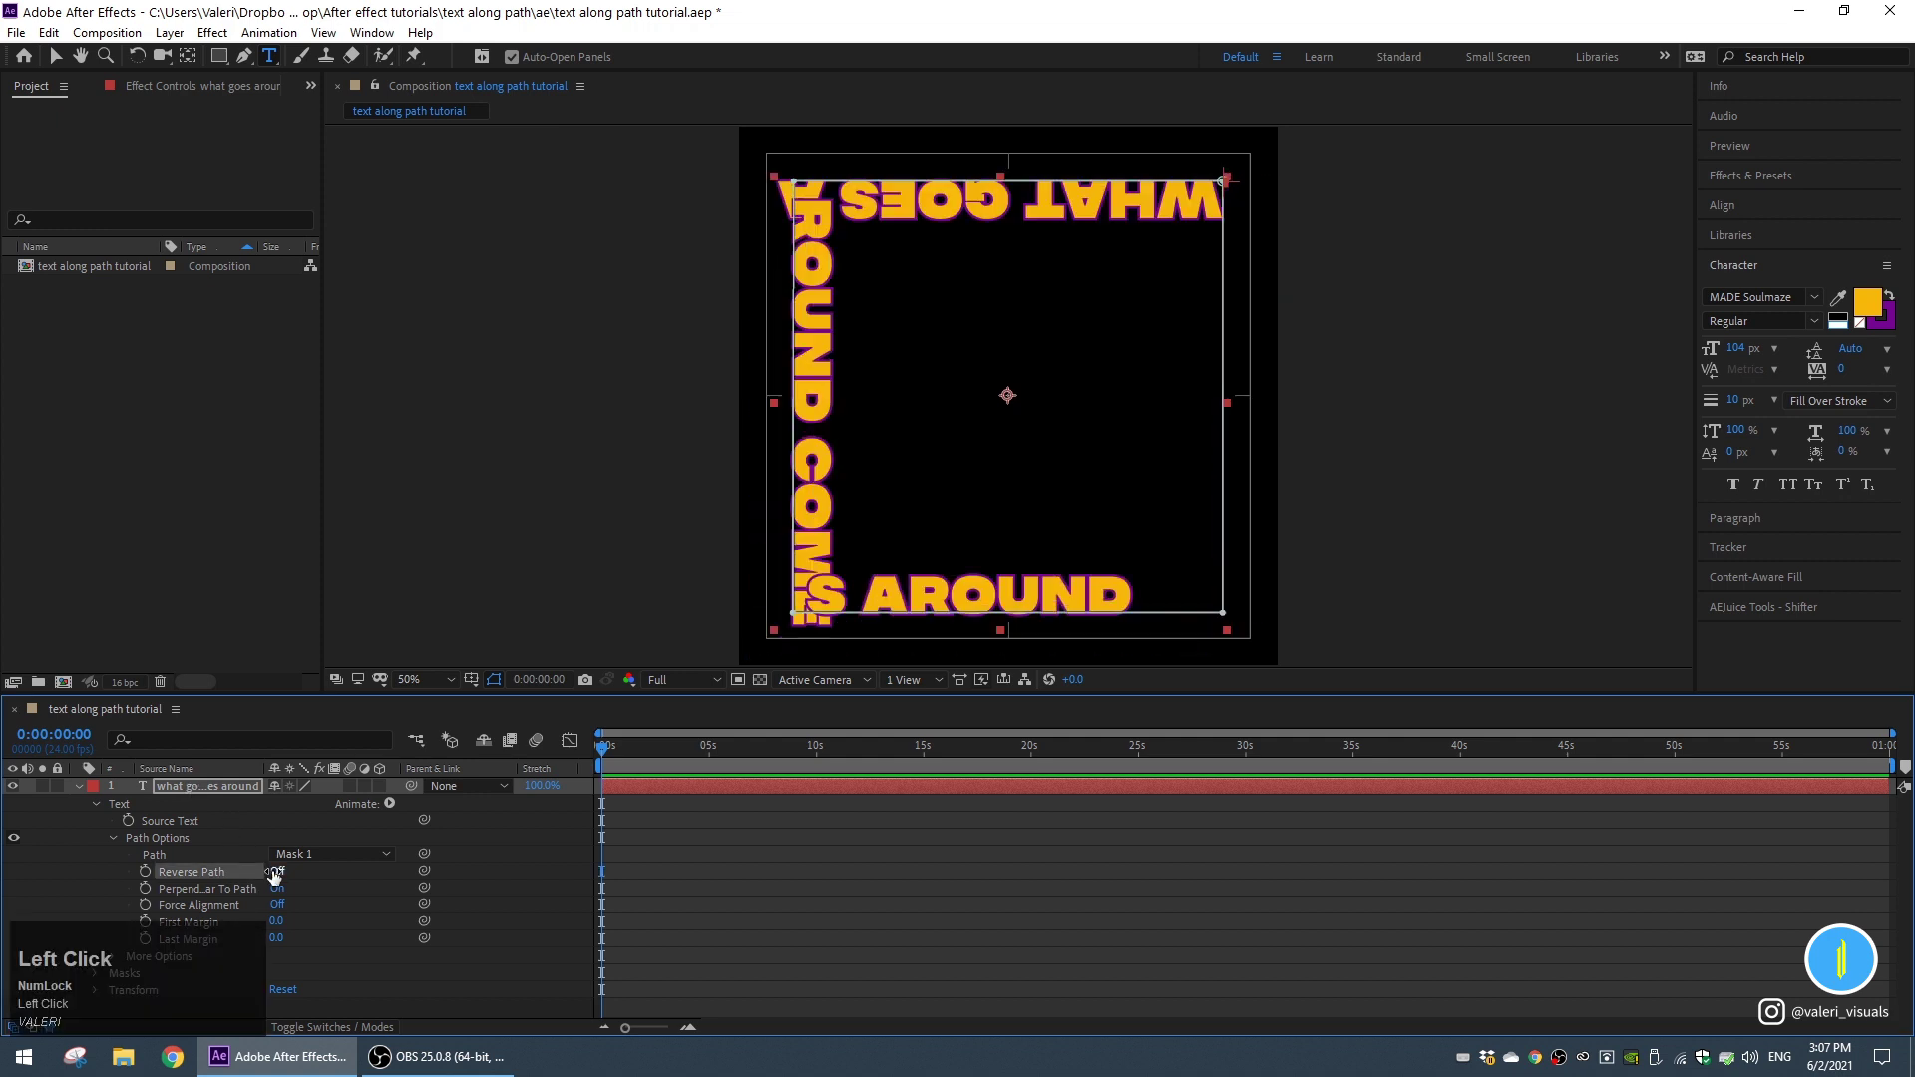
left_click(275, 872)
left_click(274, 872)
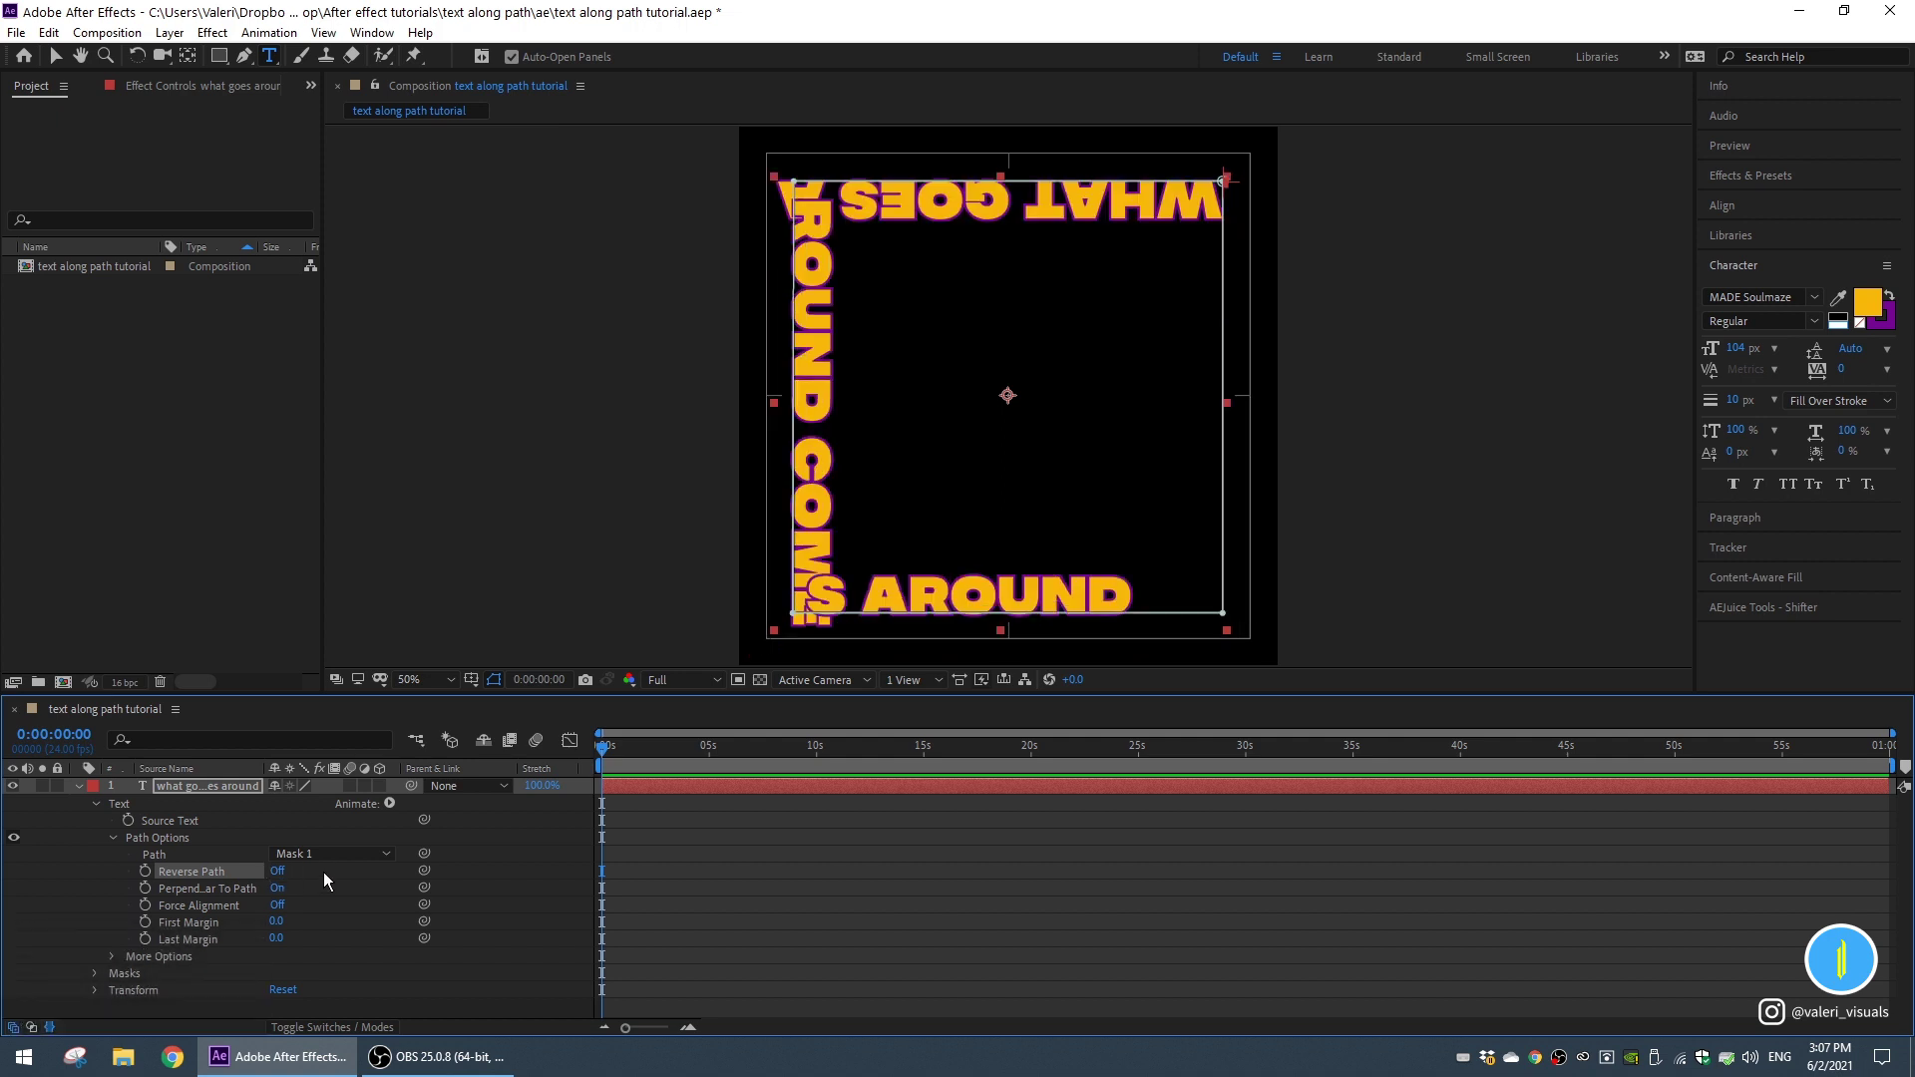
Set the sentence's font size to 146 px and its stroke width to 40 px.
left_click(217, 784)
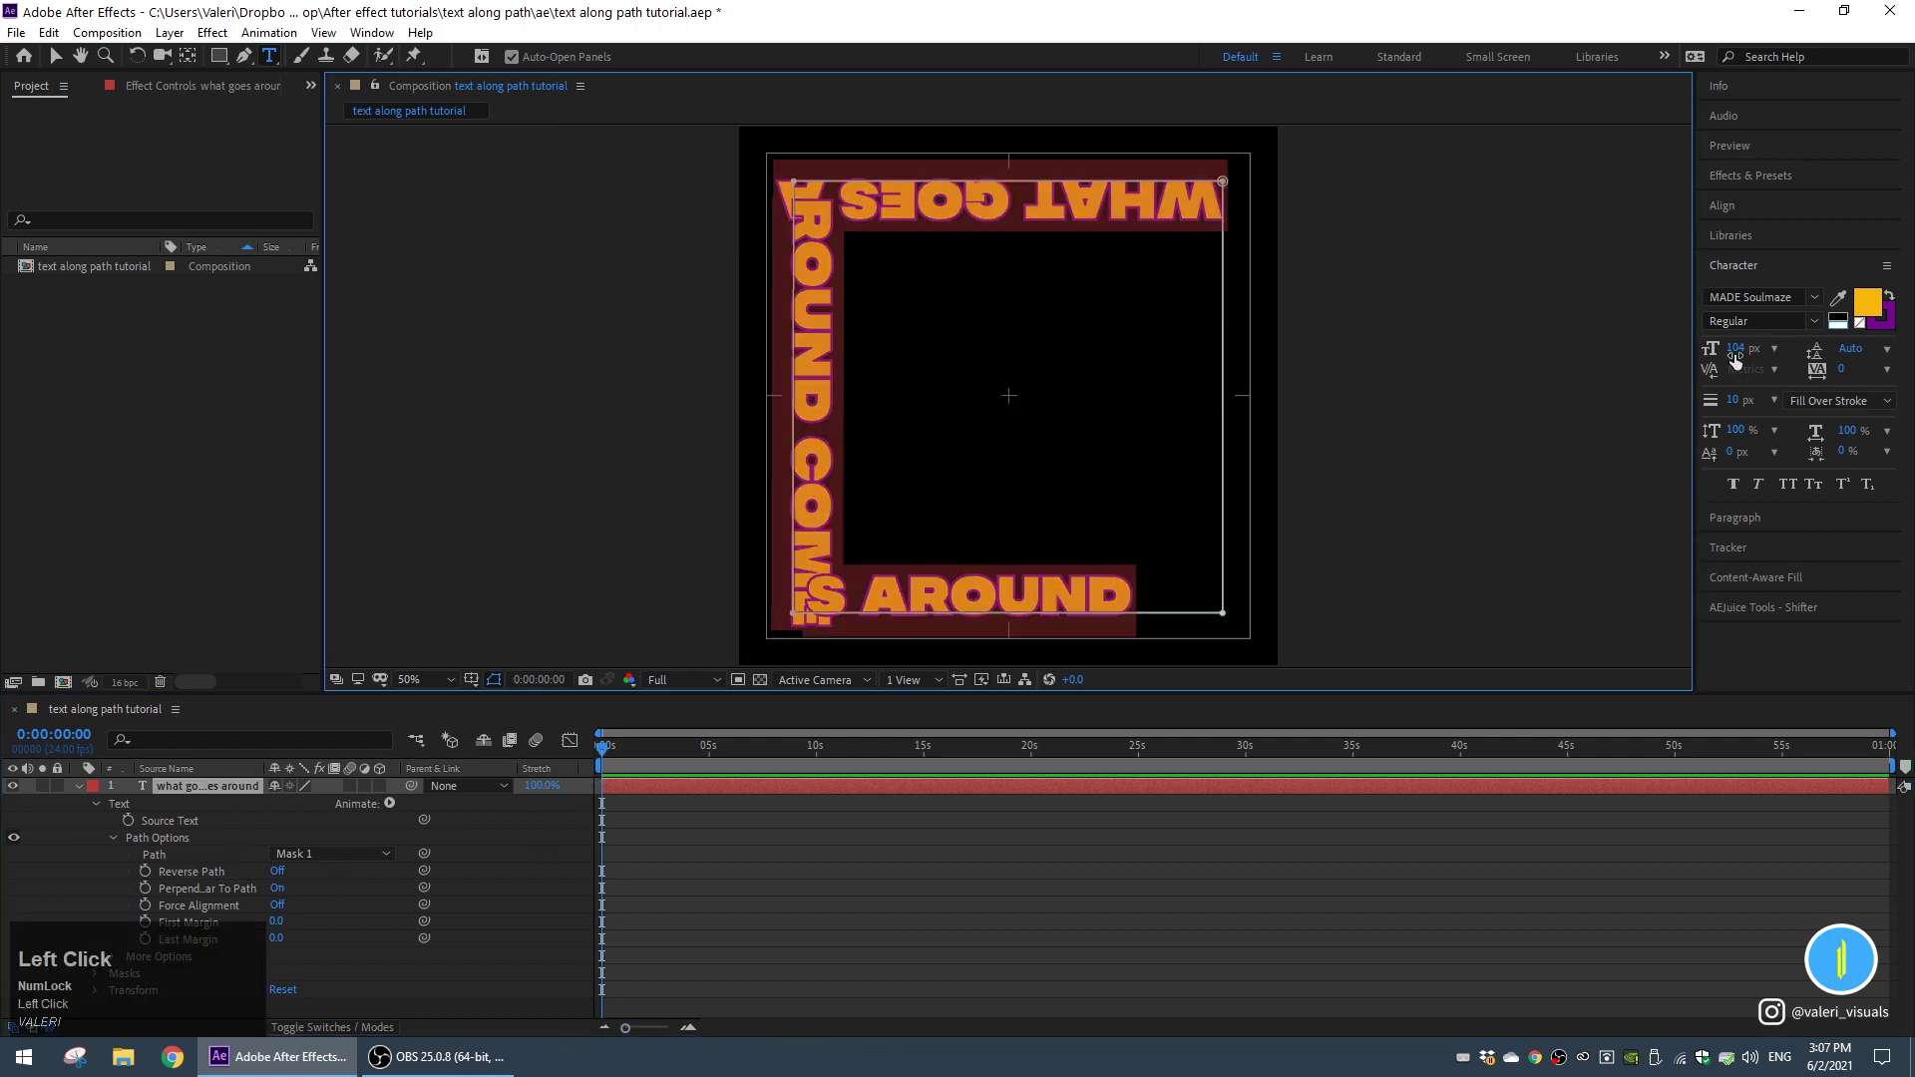
left_click_drag(1735, 348, 1778, 346)
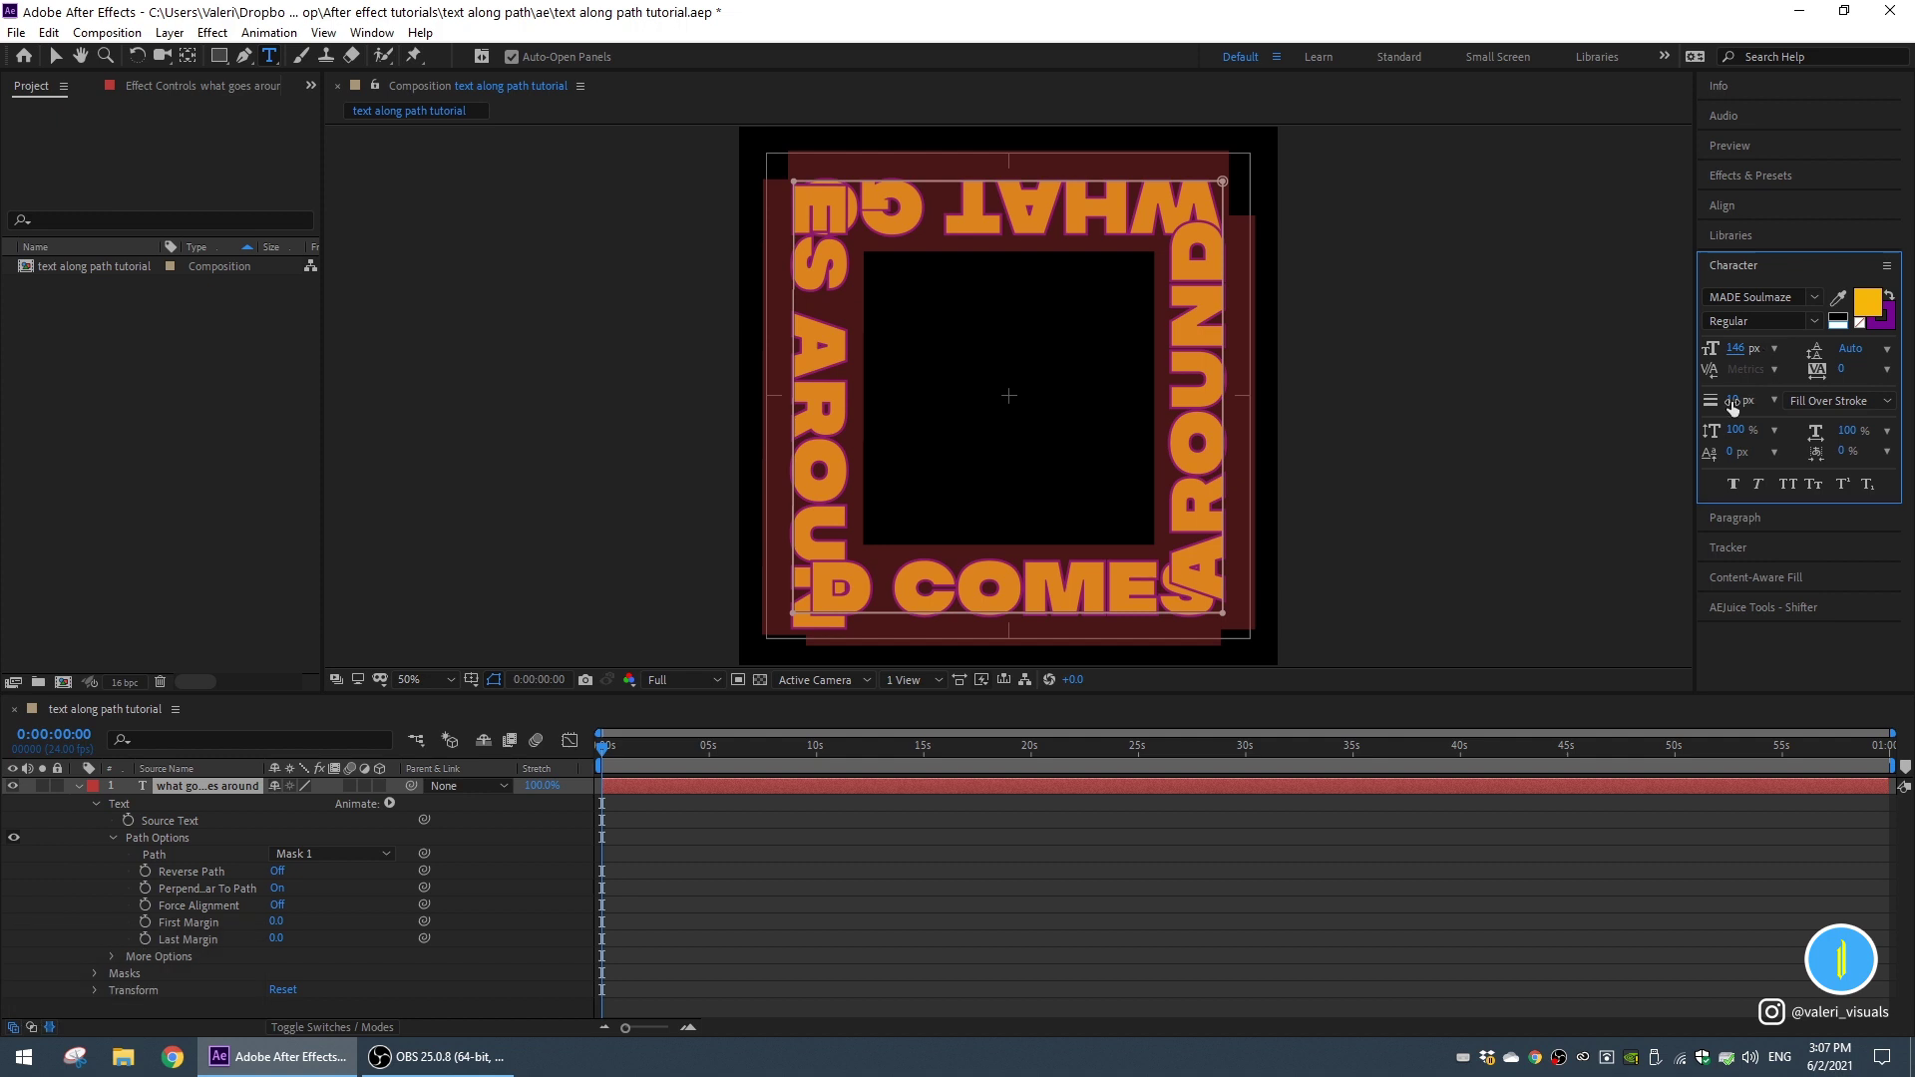
mouse_move(1733, 404)
left_mouse_down()
mouse_move(1782, 415)
mouse_move(1761, 417)
left_mouse_up()
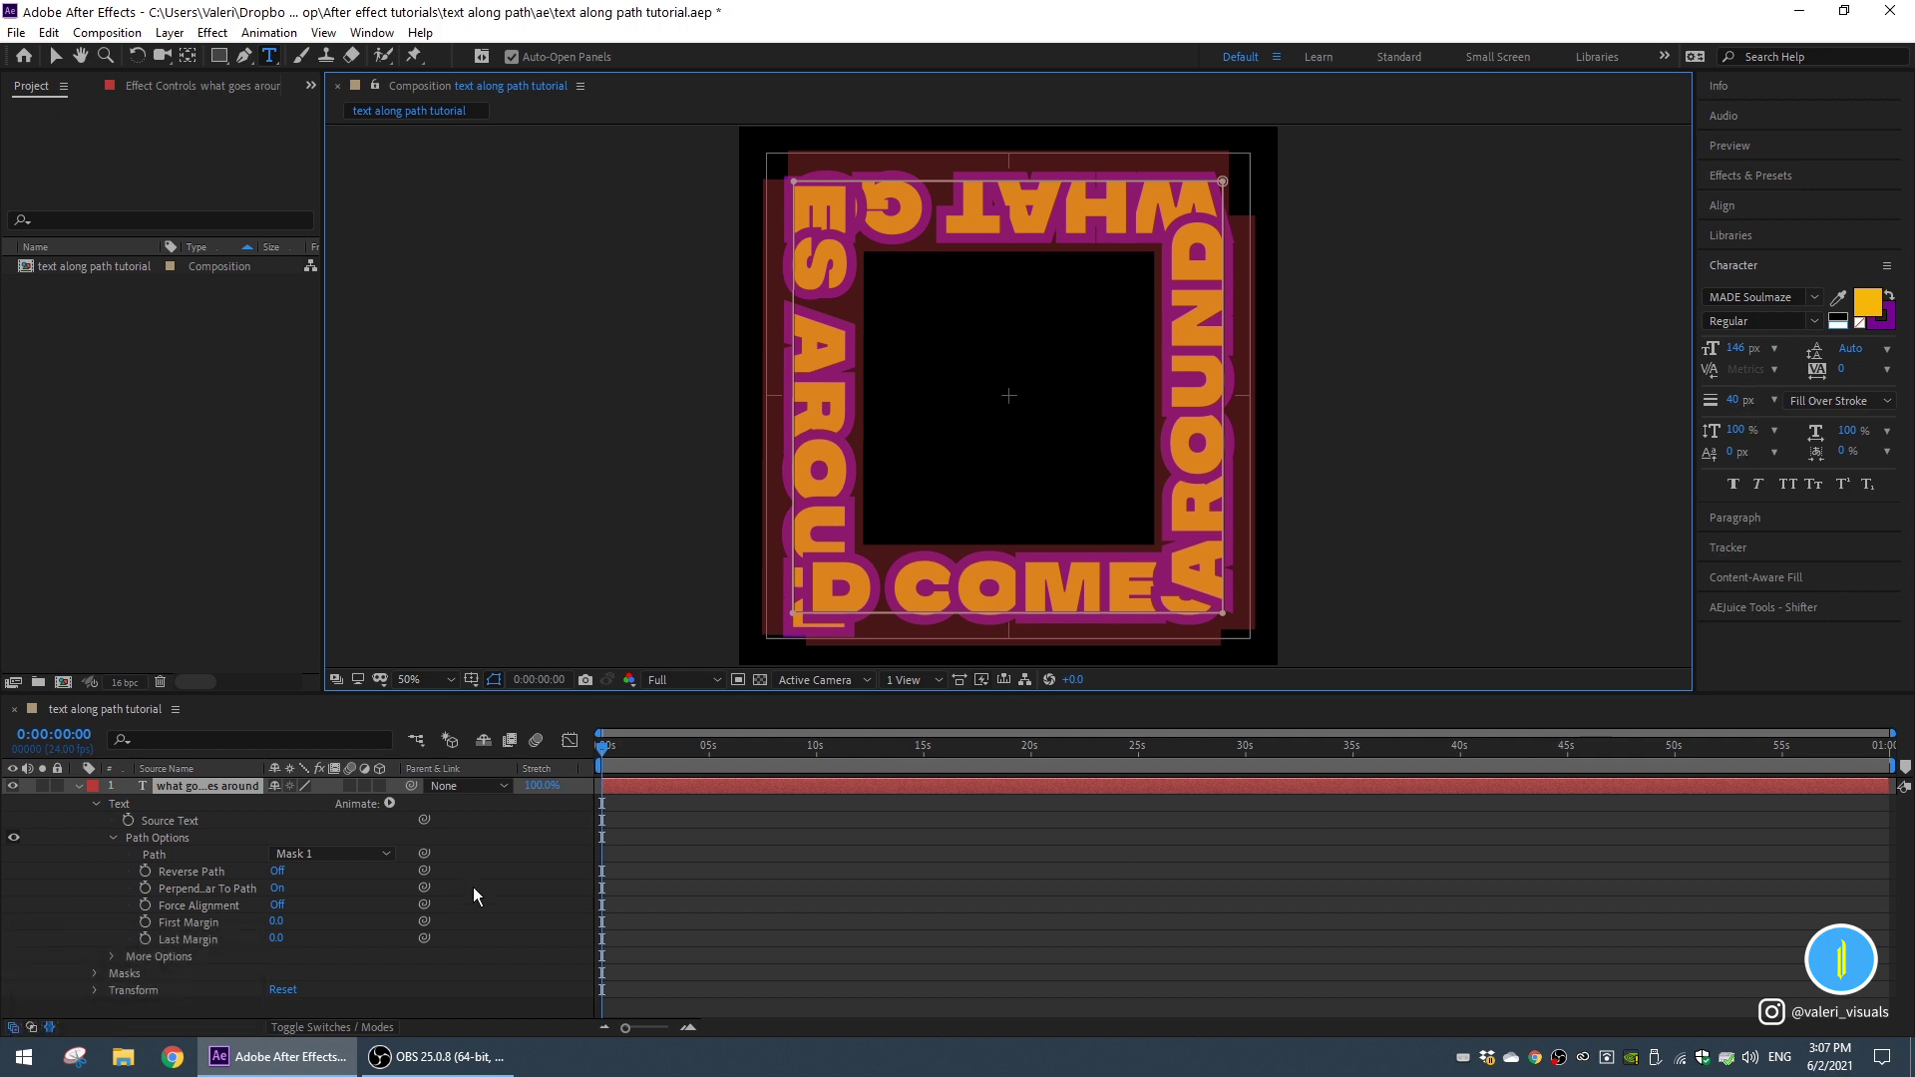
Animate the text layer's First Margin with keyframes from 0.0 at the start to 3456.0 at 0:00:09:23.
left_click(196, 792)
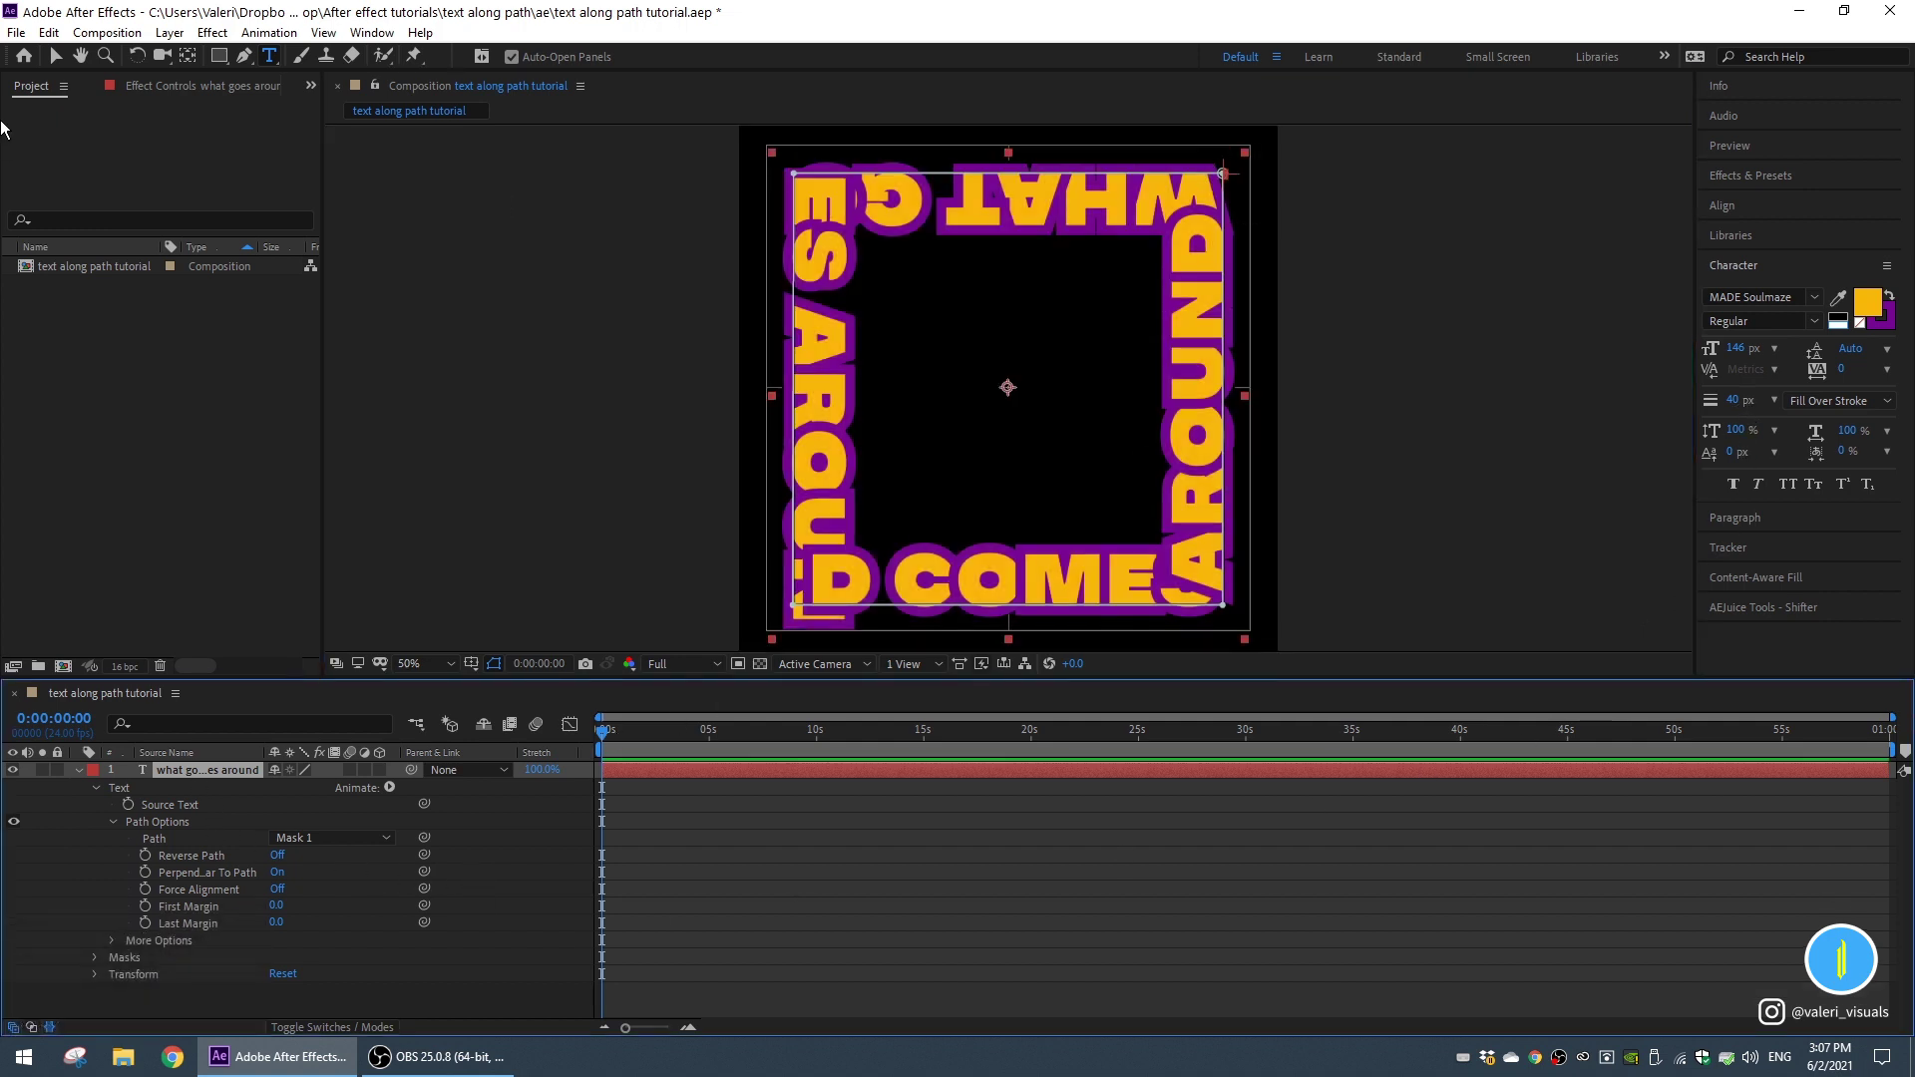
left_click(64, 56)
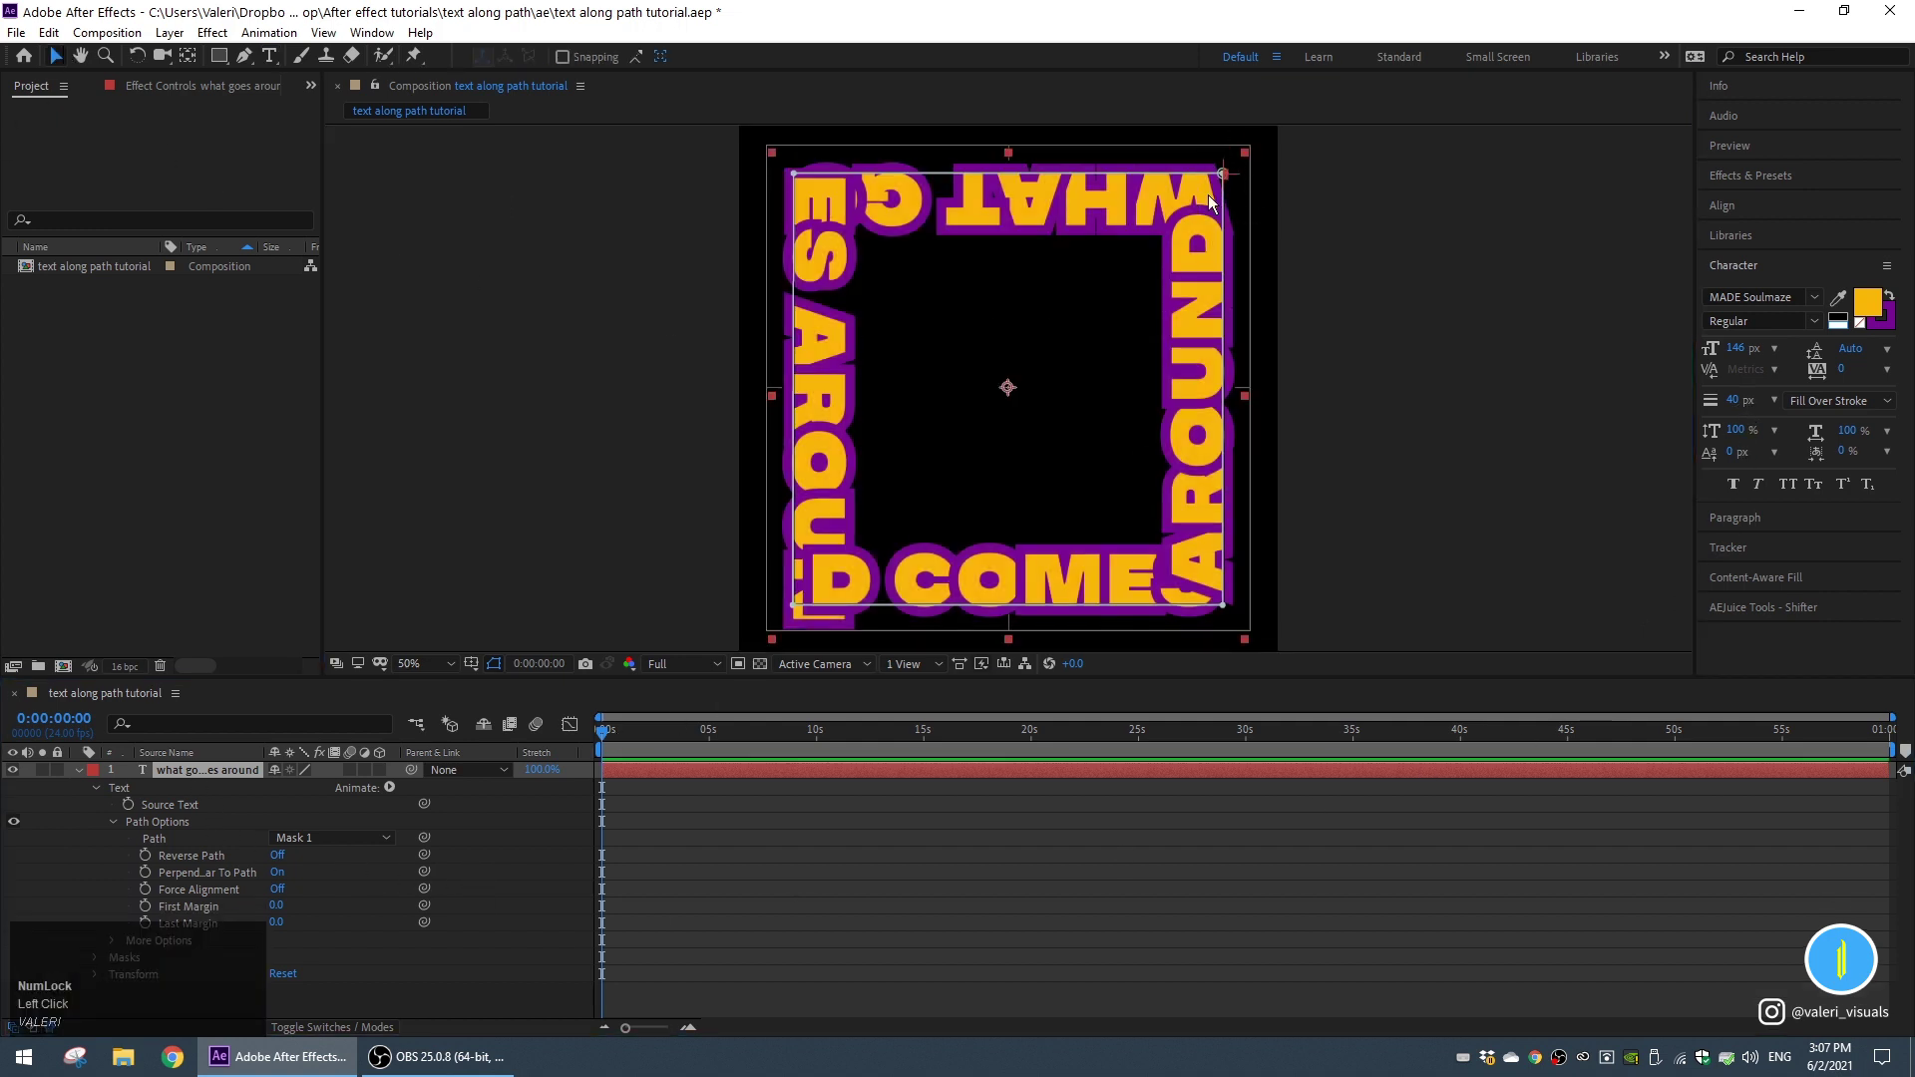
left_click(144, 906)
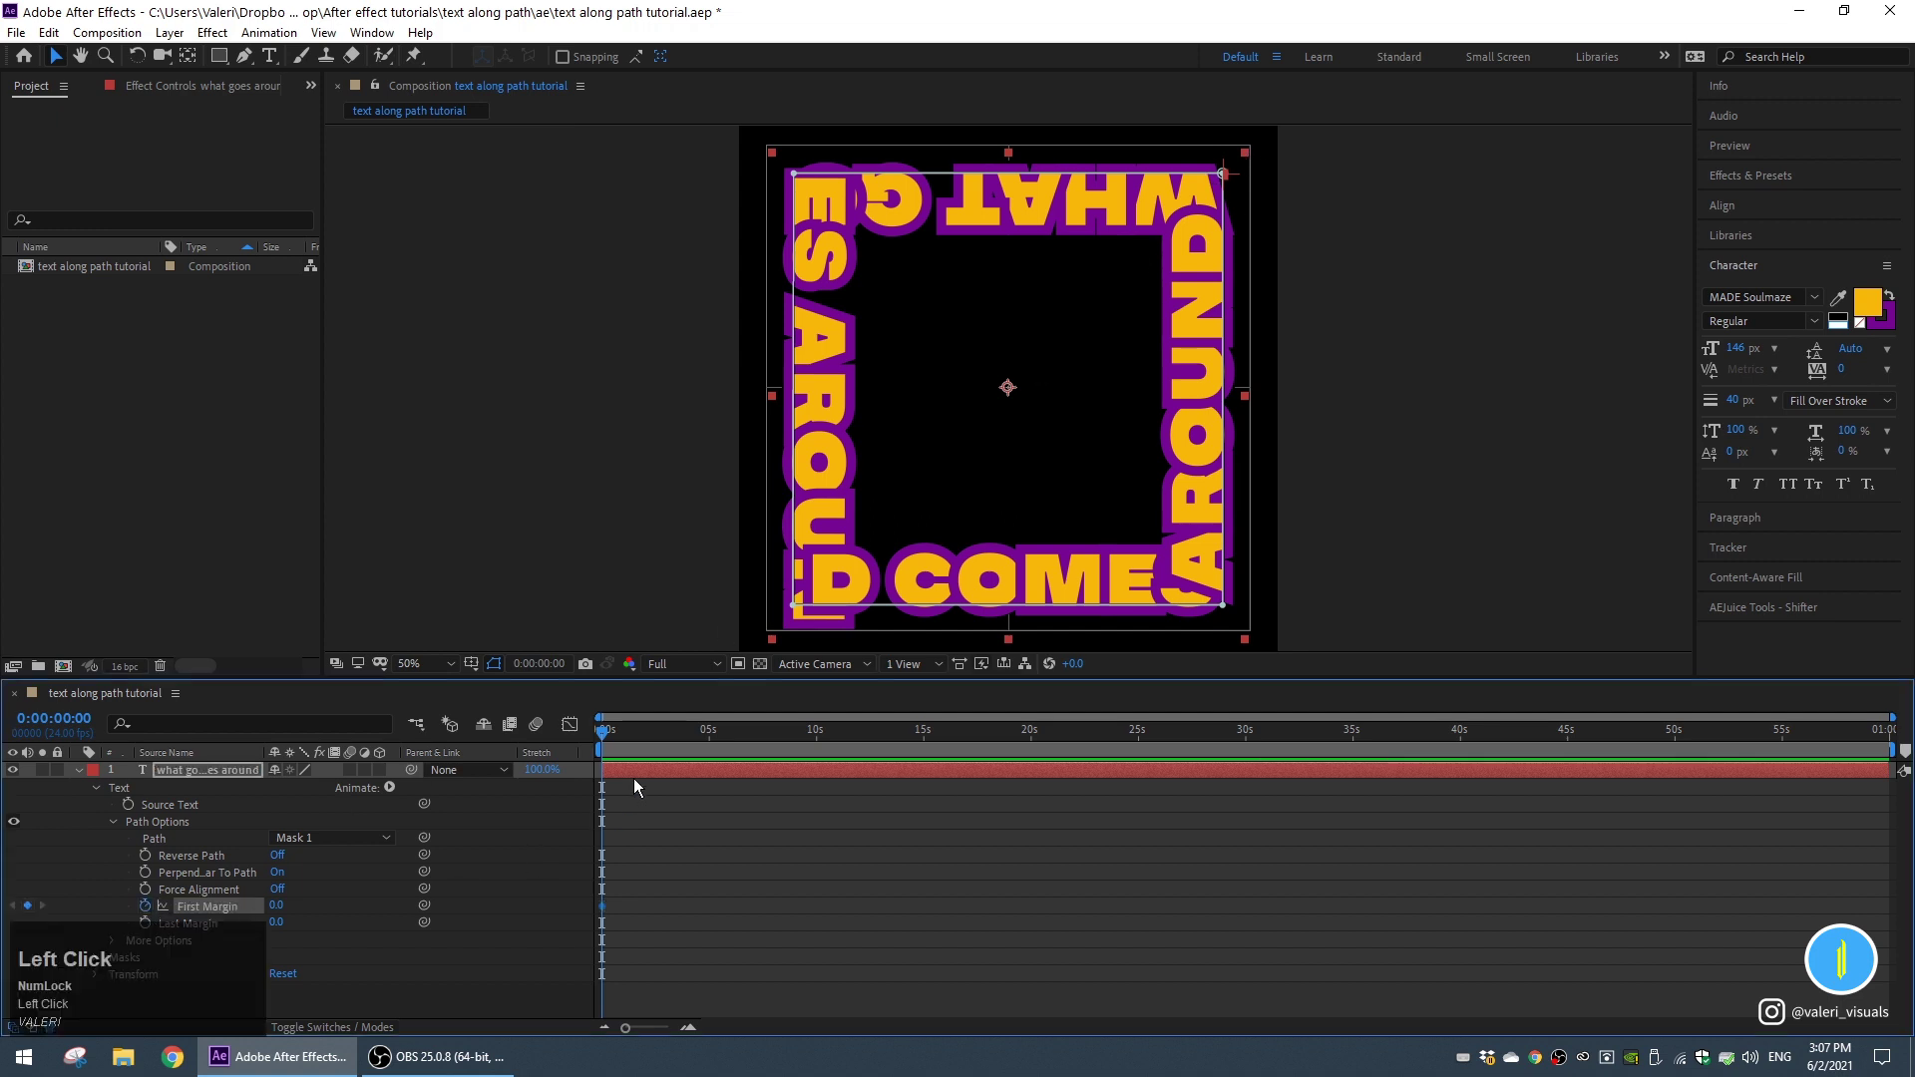
left_click_drag(605, 730, 815, 758)
left_click_drag(317, 902, 855, 848)
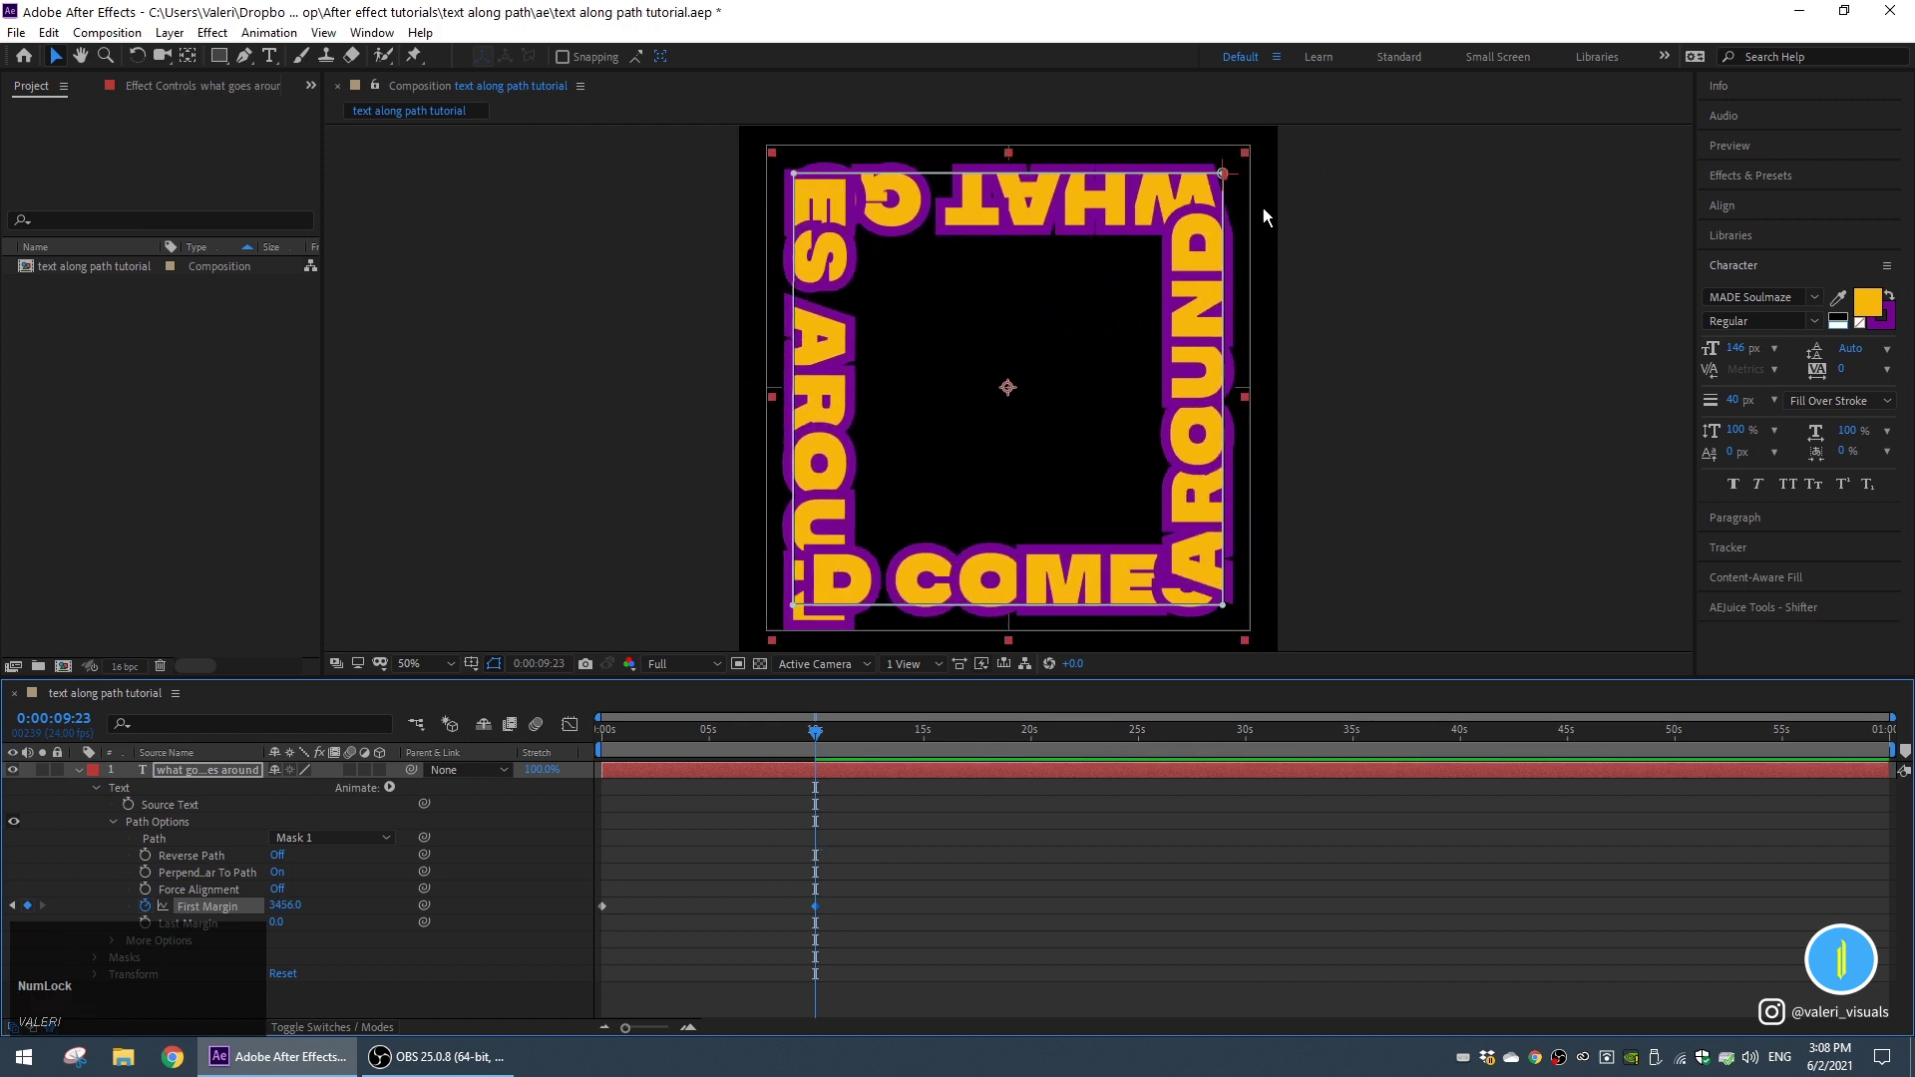
End the work area at about 10 seconds and preview the sentence travelling around the square.
left_click_drag(815, 731, 856, 750)
key("n")
left_click(787, 733)
key("space")
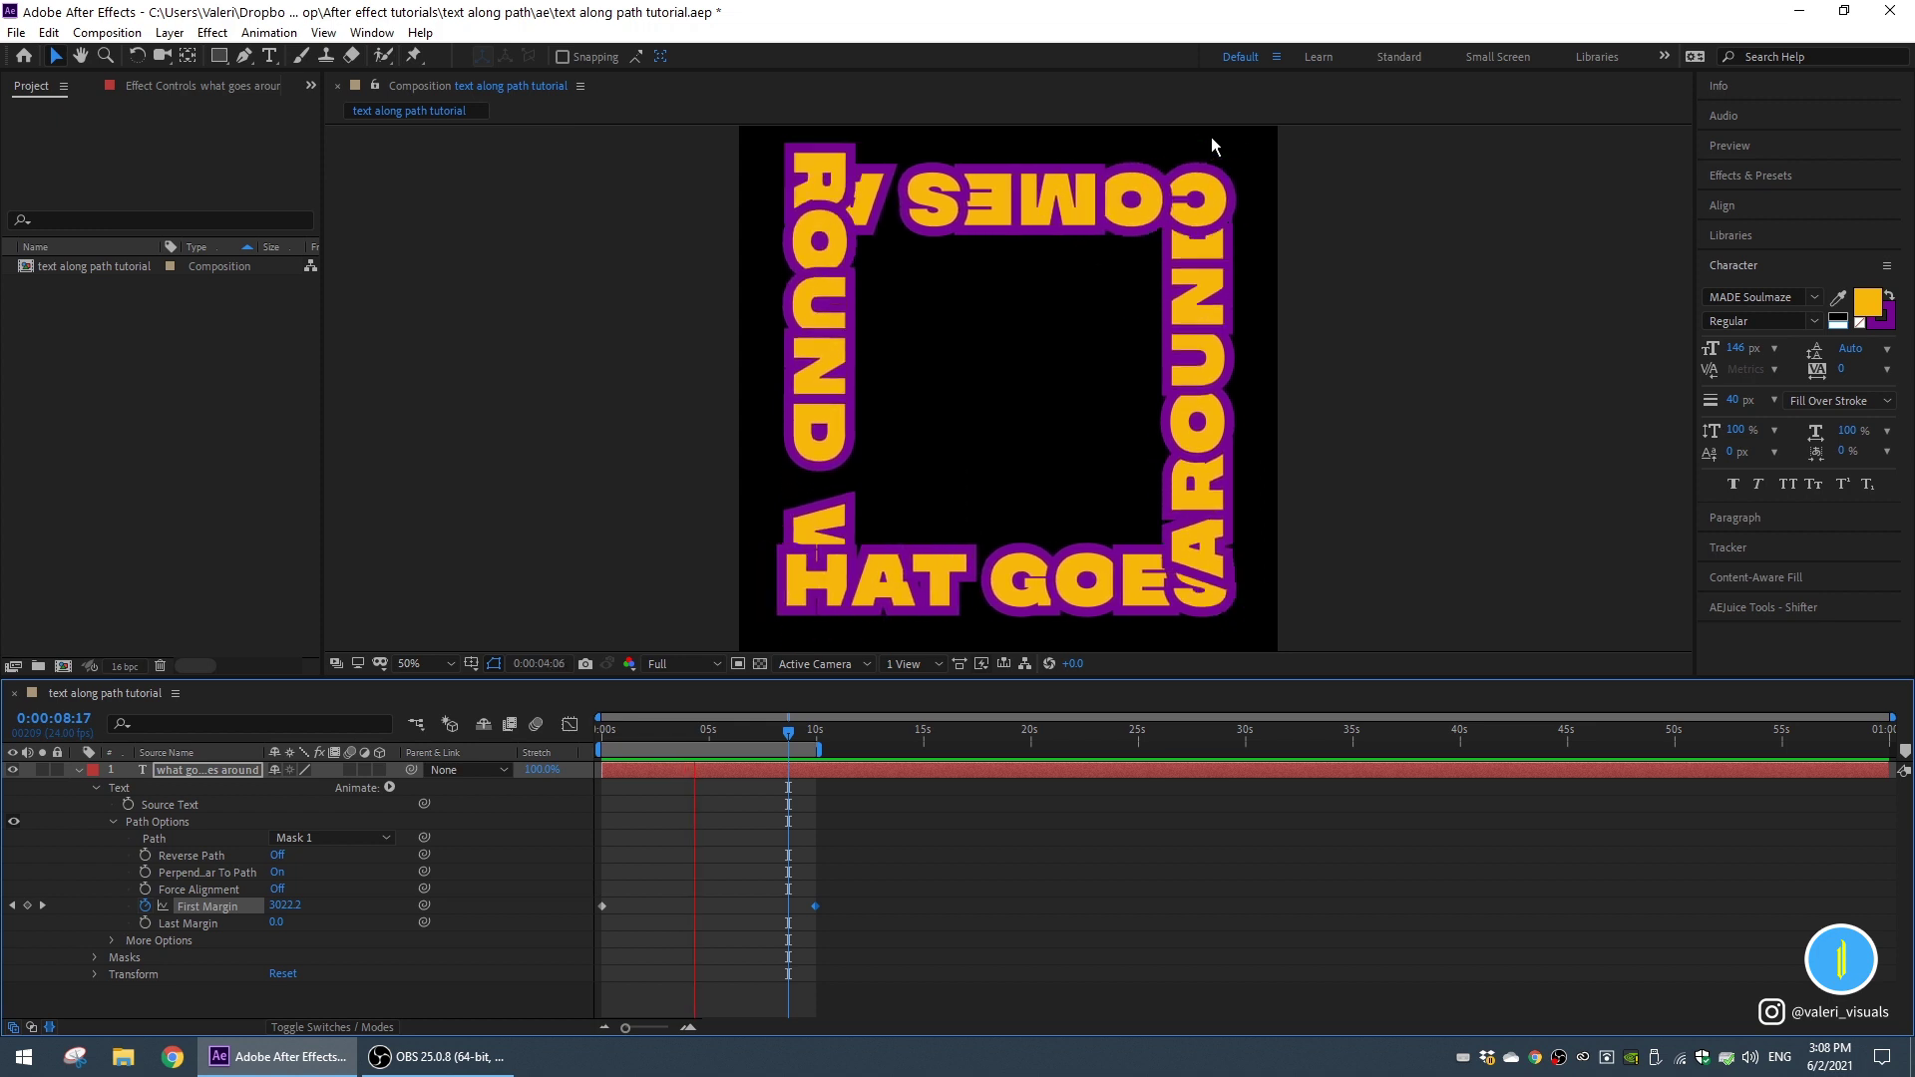
key("space")
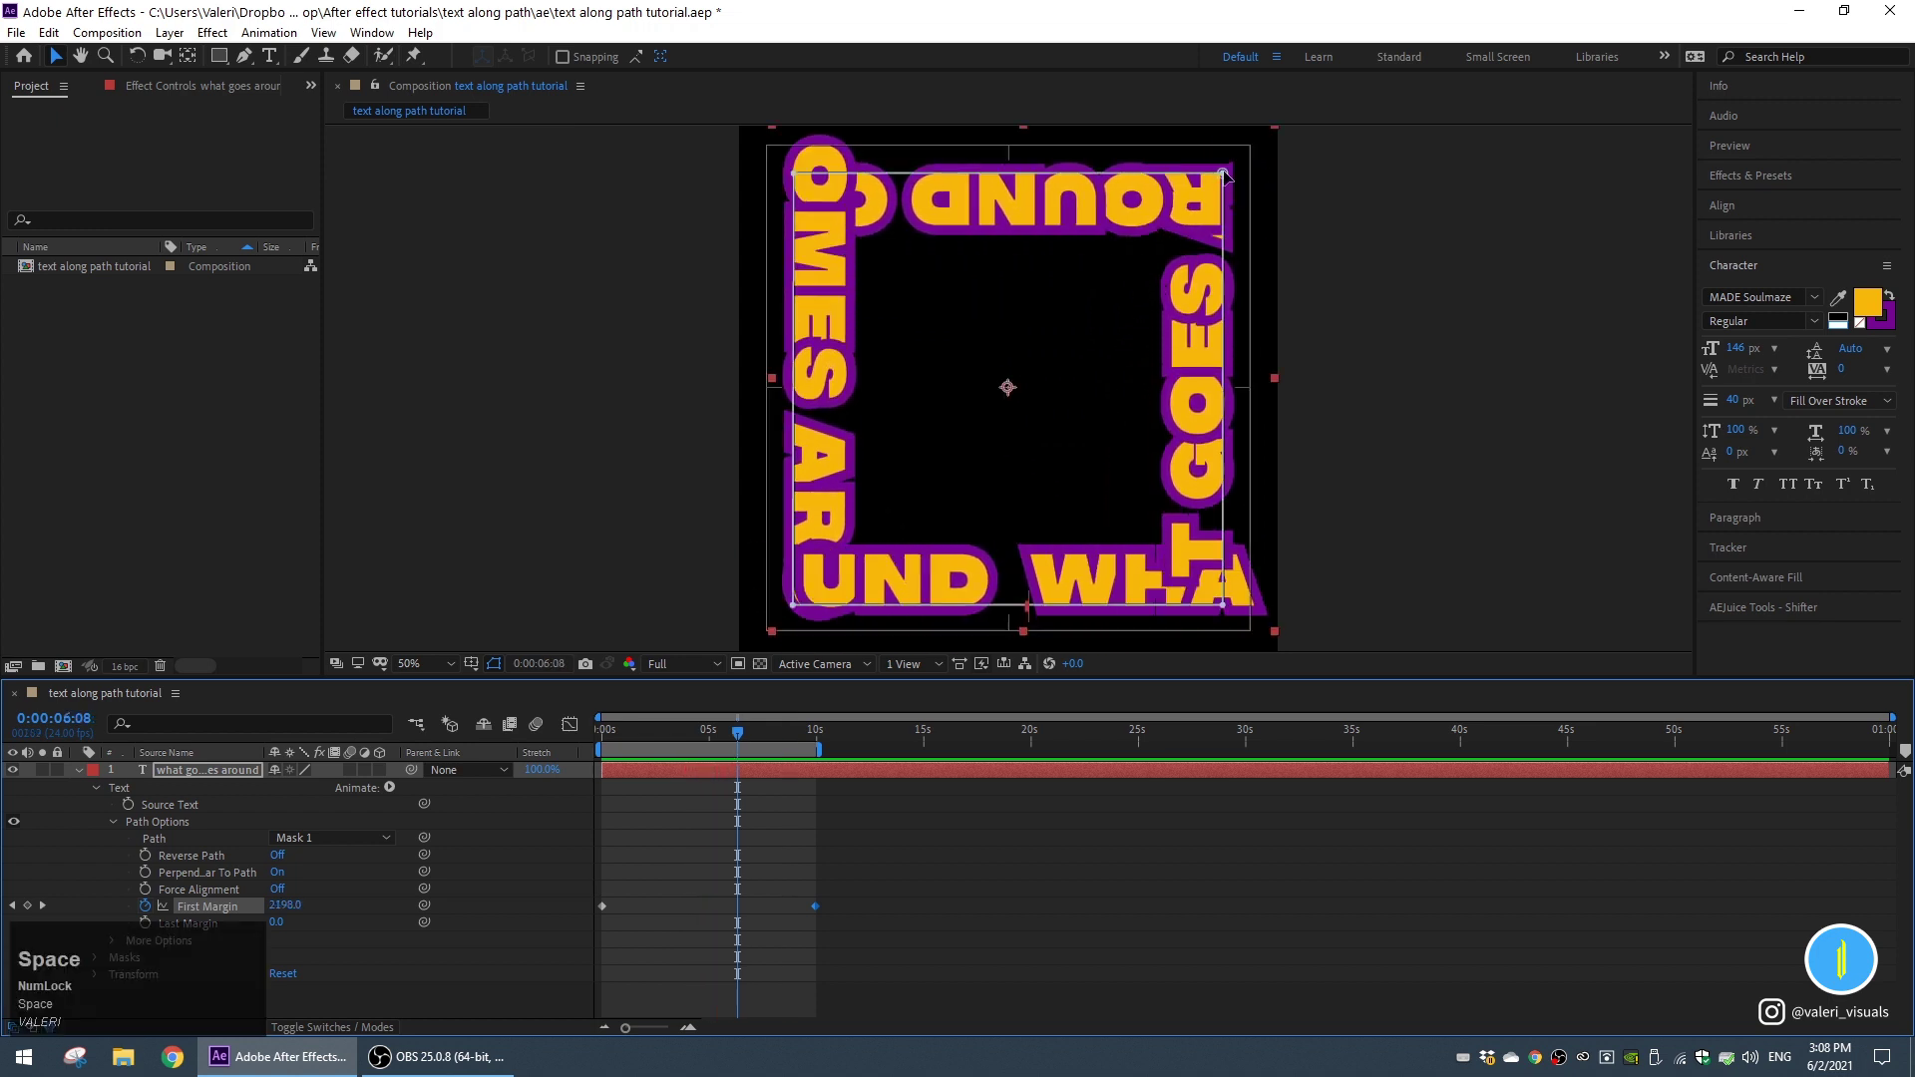
Add a vertex at the middle of each side of the square mask and convert its four corners to smooth bezier points.
left_click(242, 58)
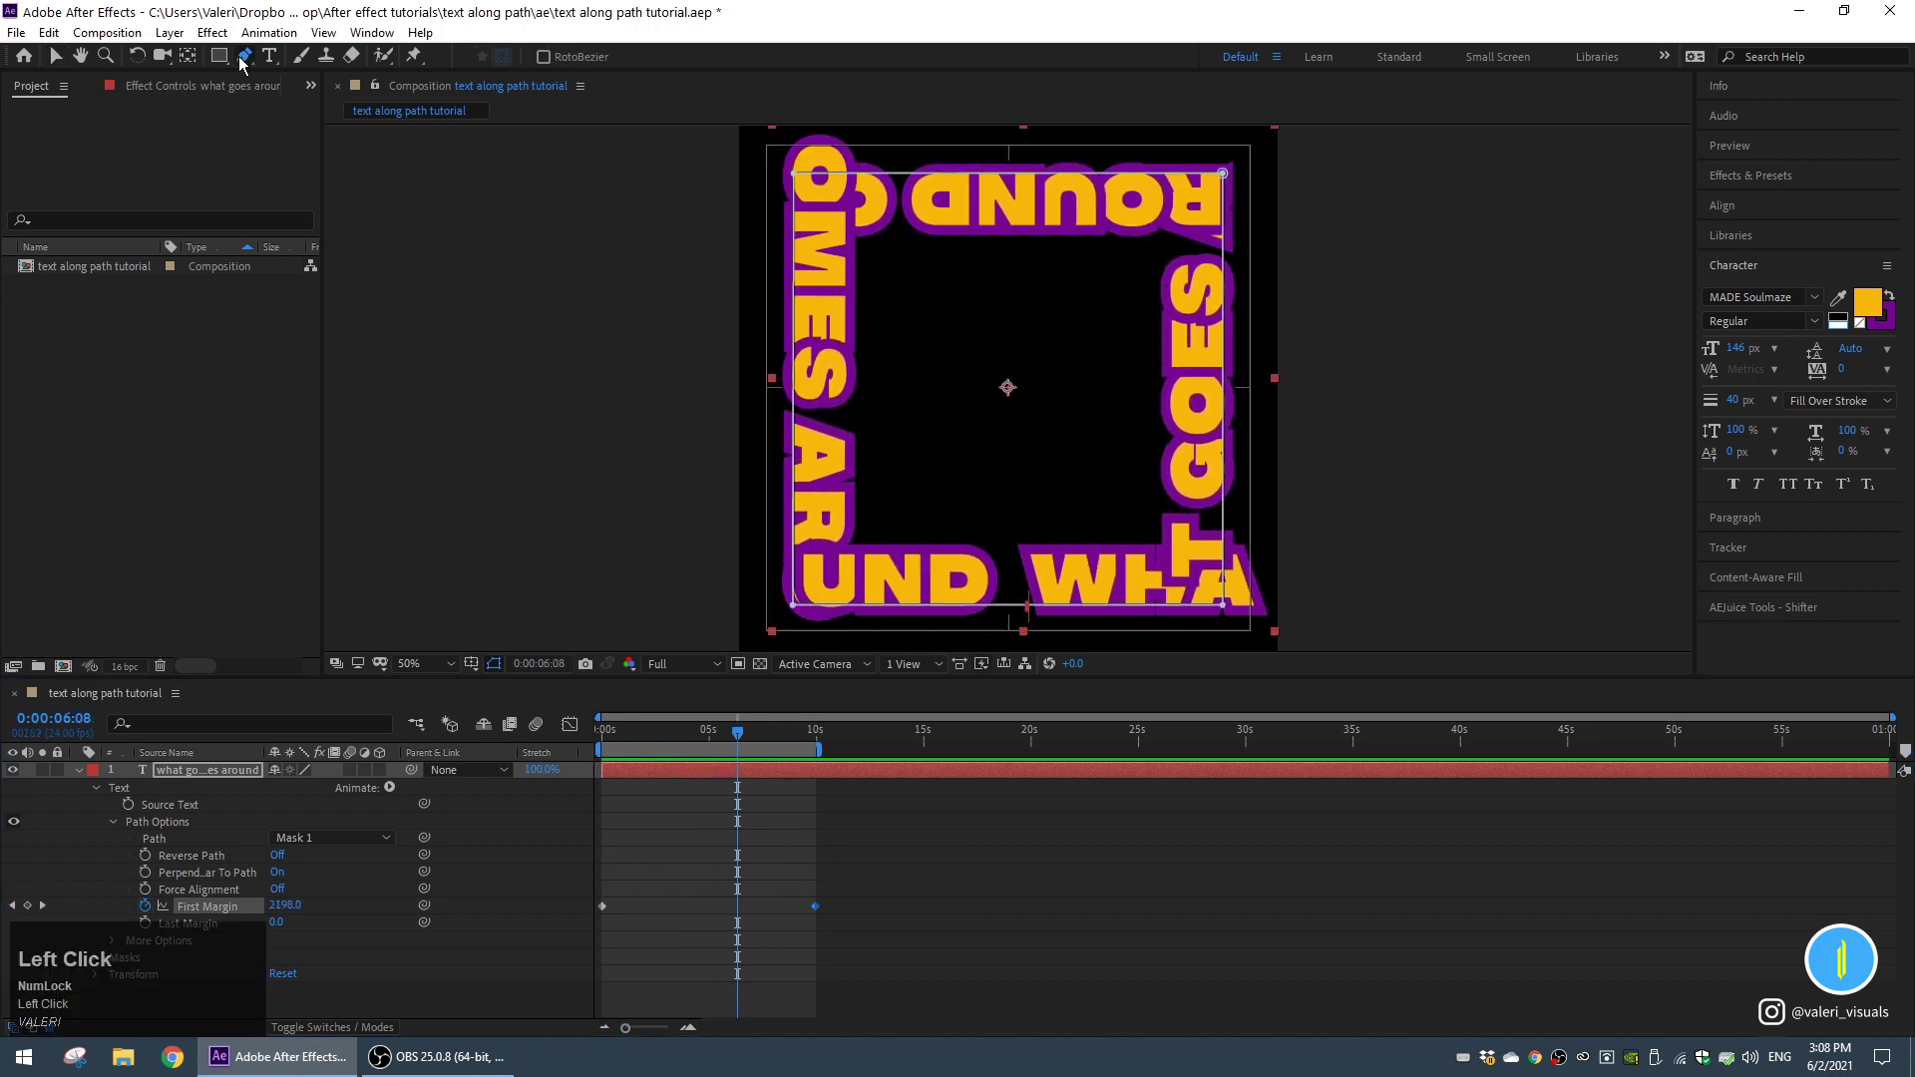
left_click(1009, 176)
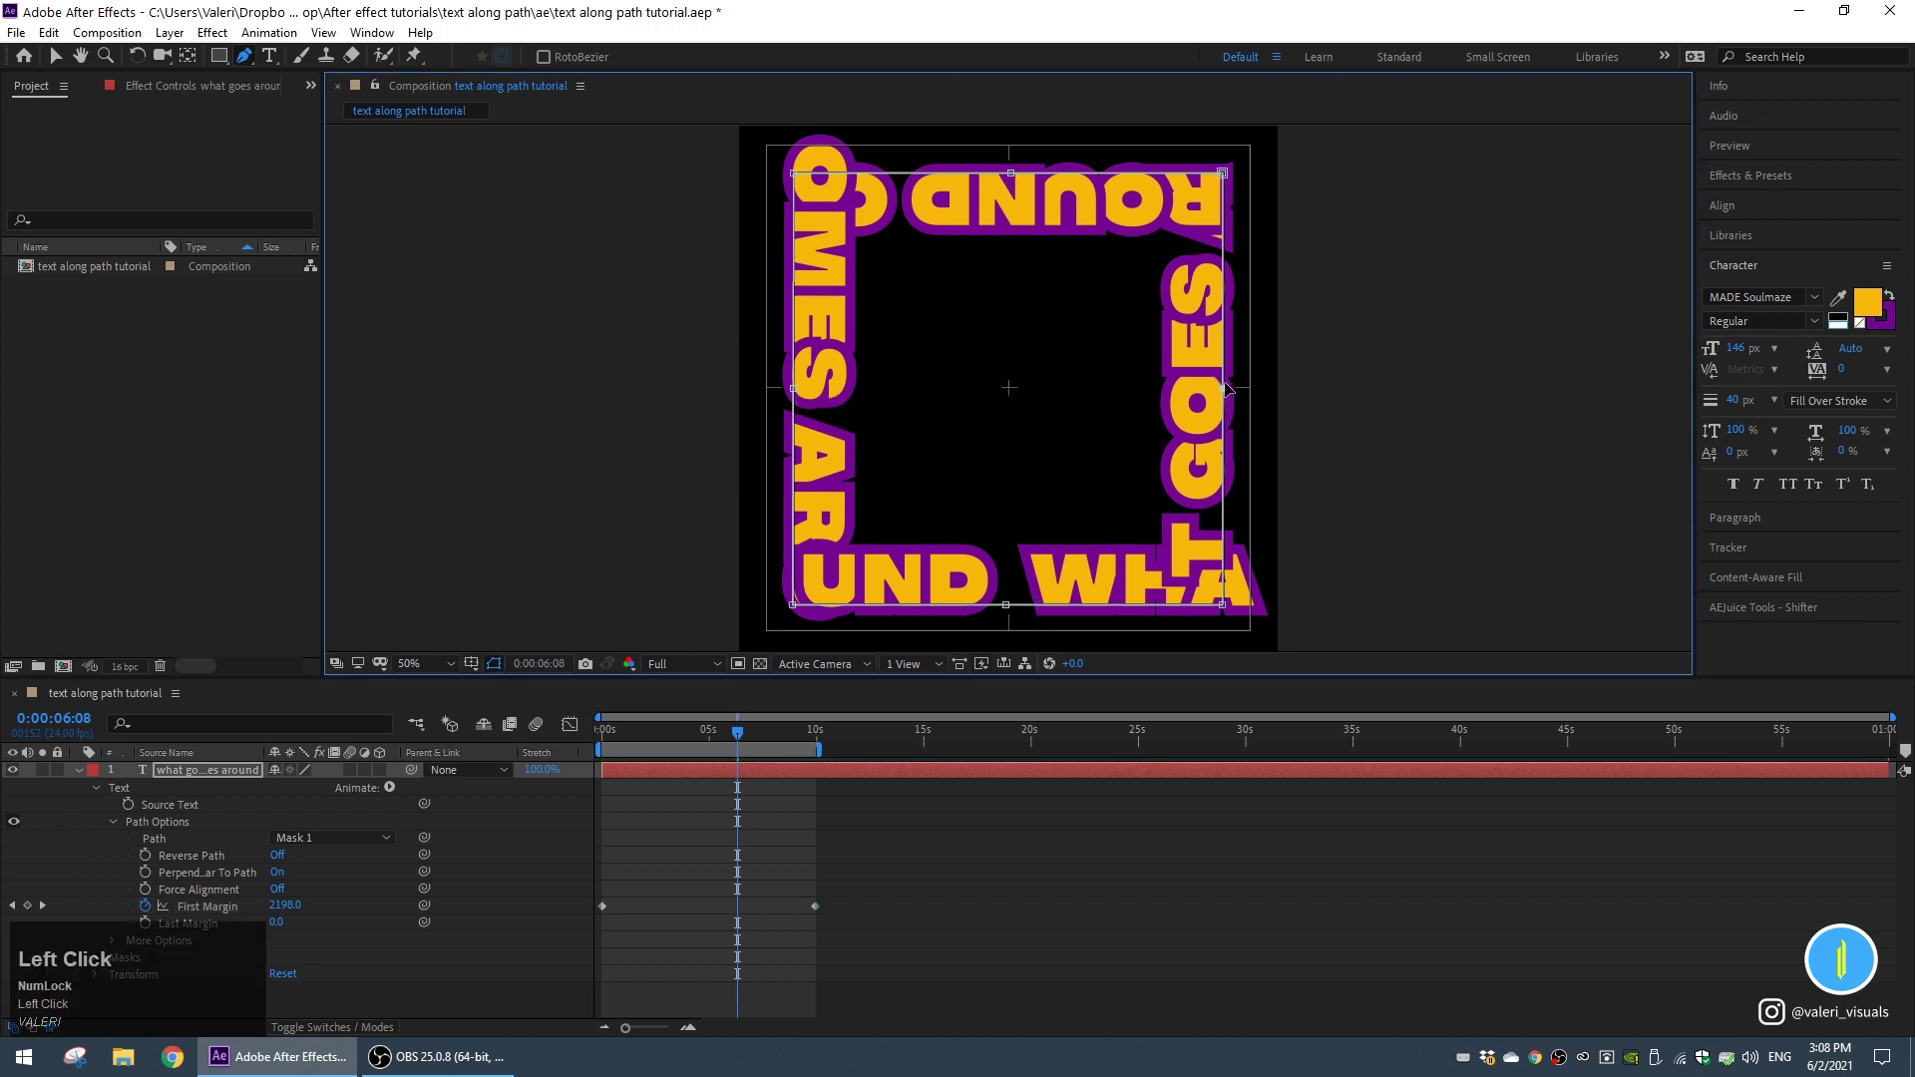
left_click_drag(245, 56, 312, 122)
left_click_drag(1223, 172, 1273, 223)
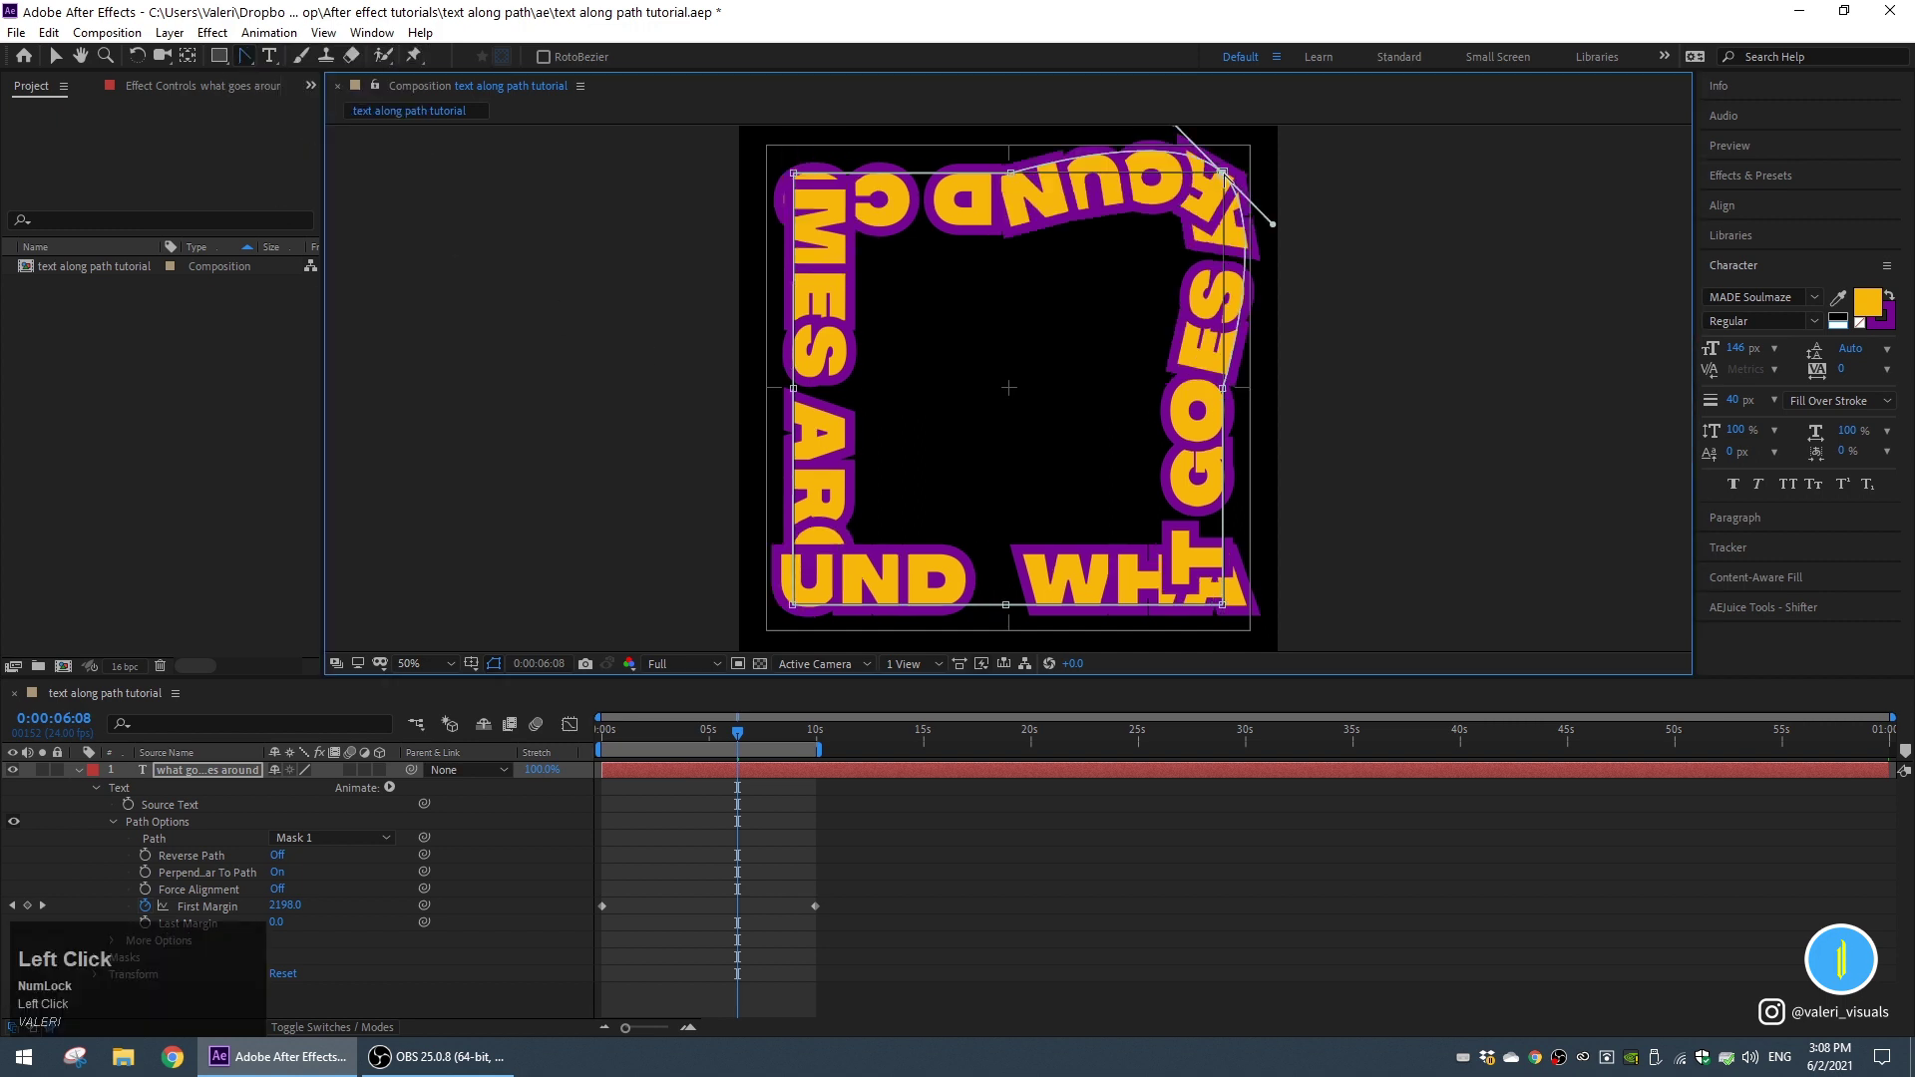
left_click_drag(792, 173, 742, 223)
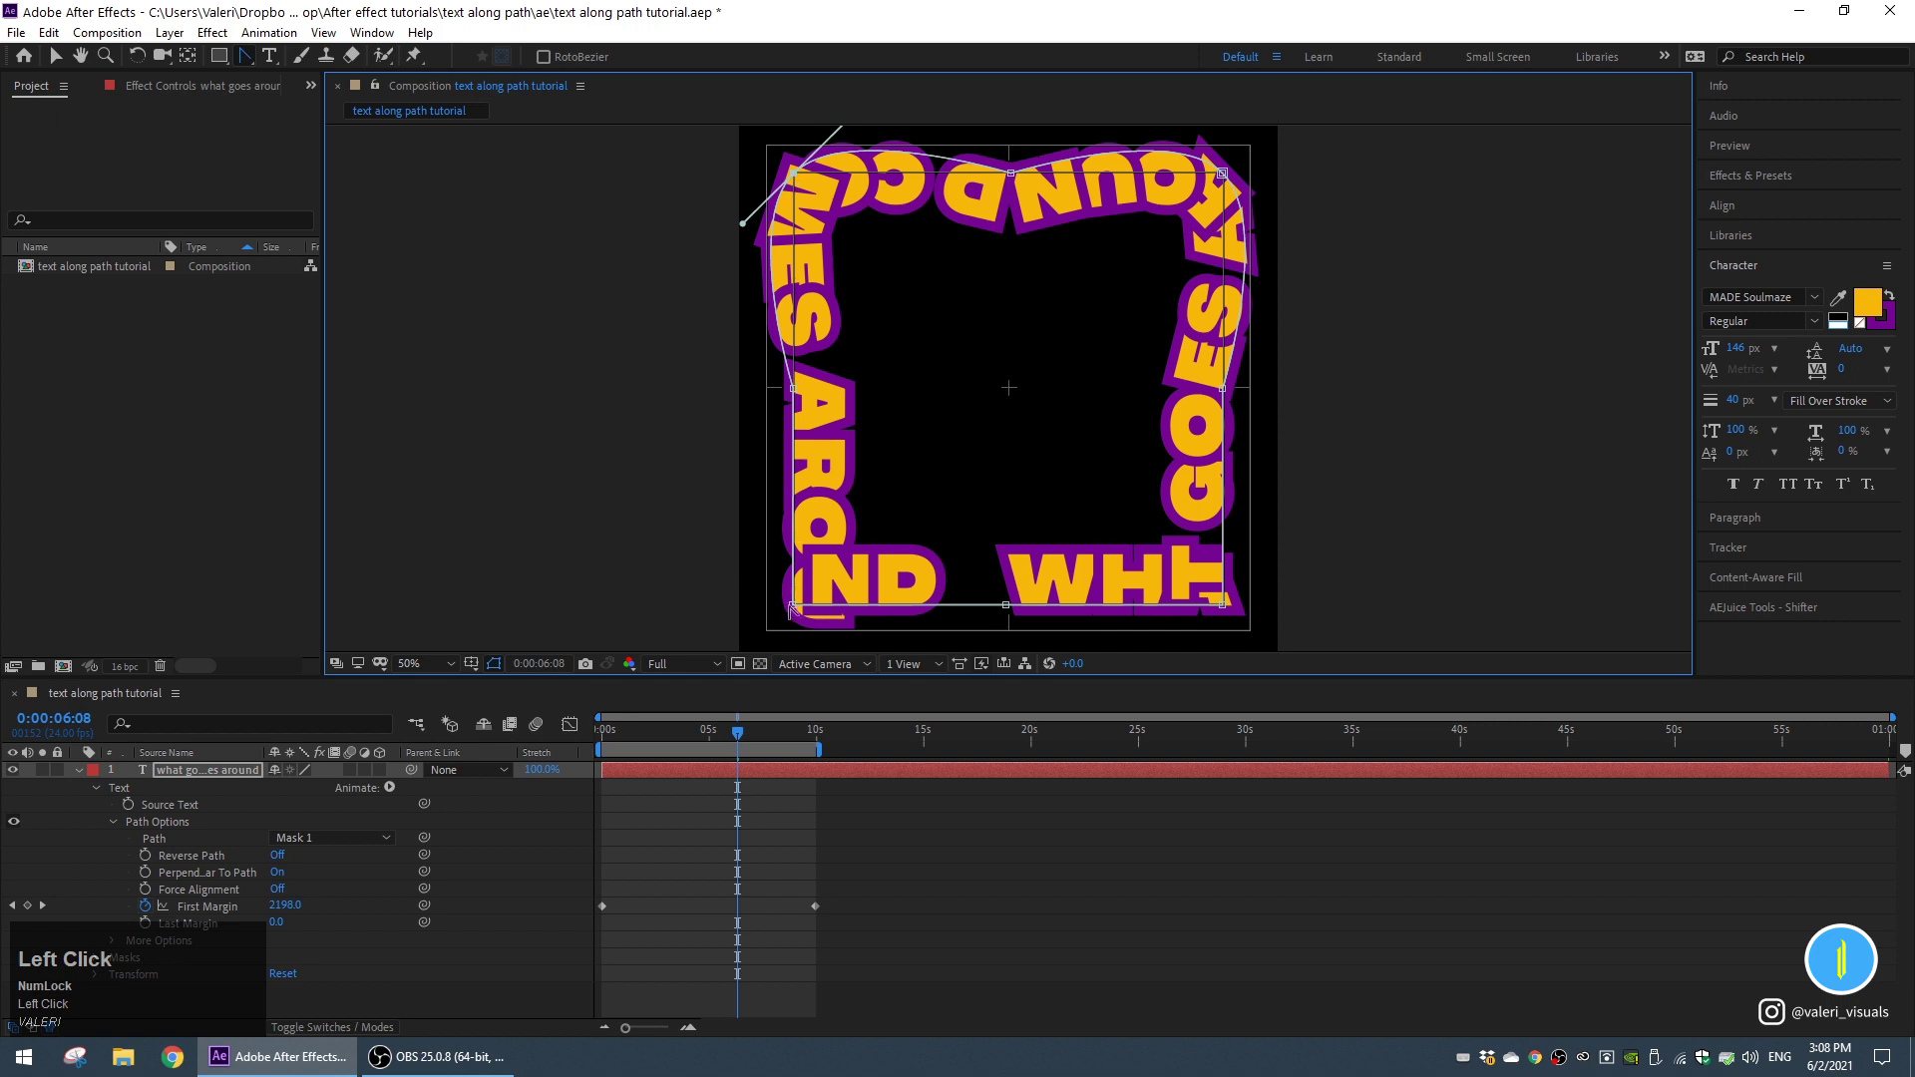
left_click_drag(790, 605, 743, 554)
left_click_drag(1224, 606, 1193, 580)
Shorten both bezier handles of the mask's lower-left corner to tighten its curve.
middle_click(1183, 602)
middle_click(731, 590)
right_click(801, 586)
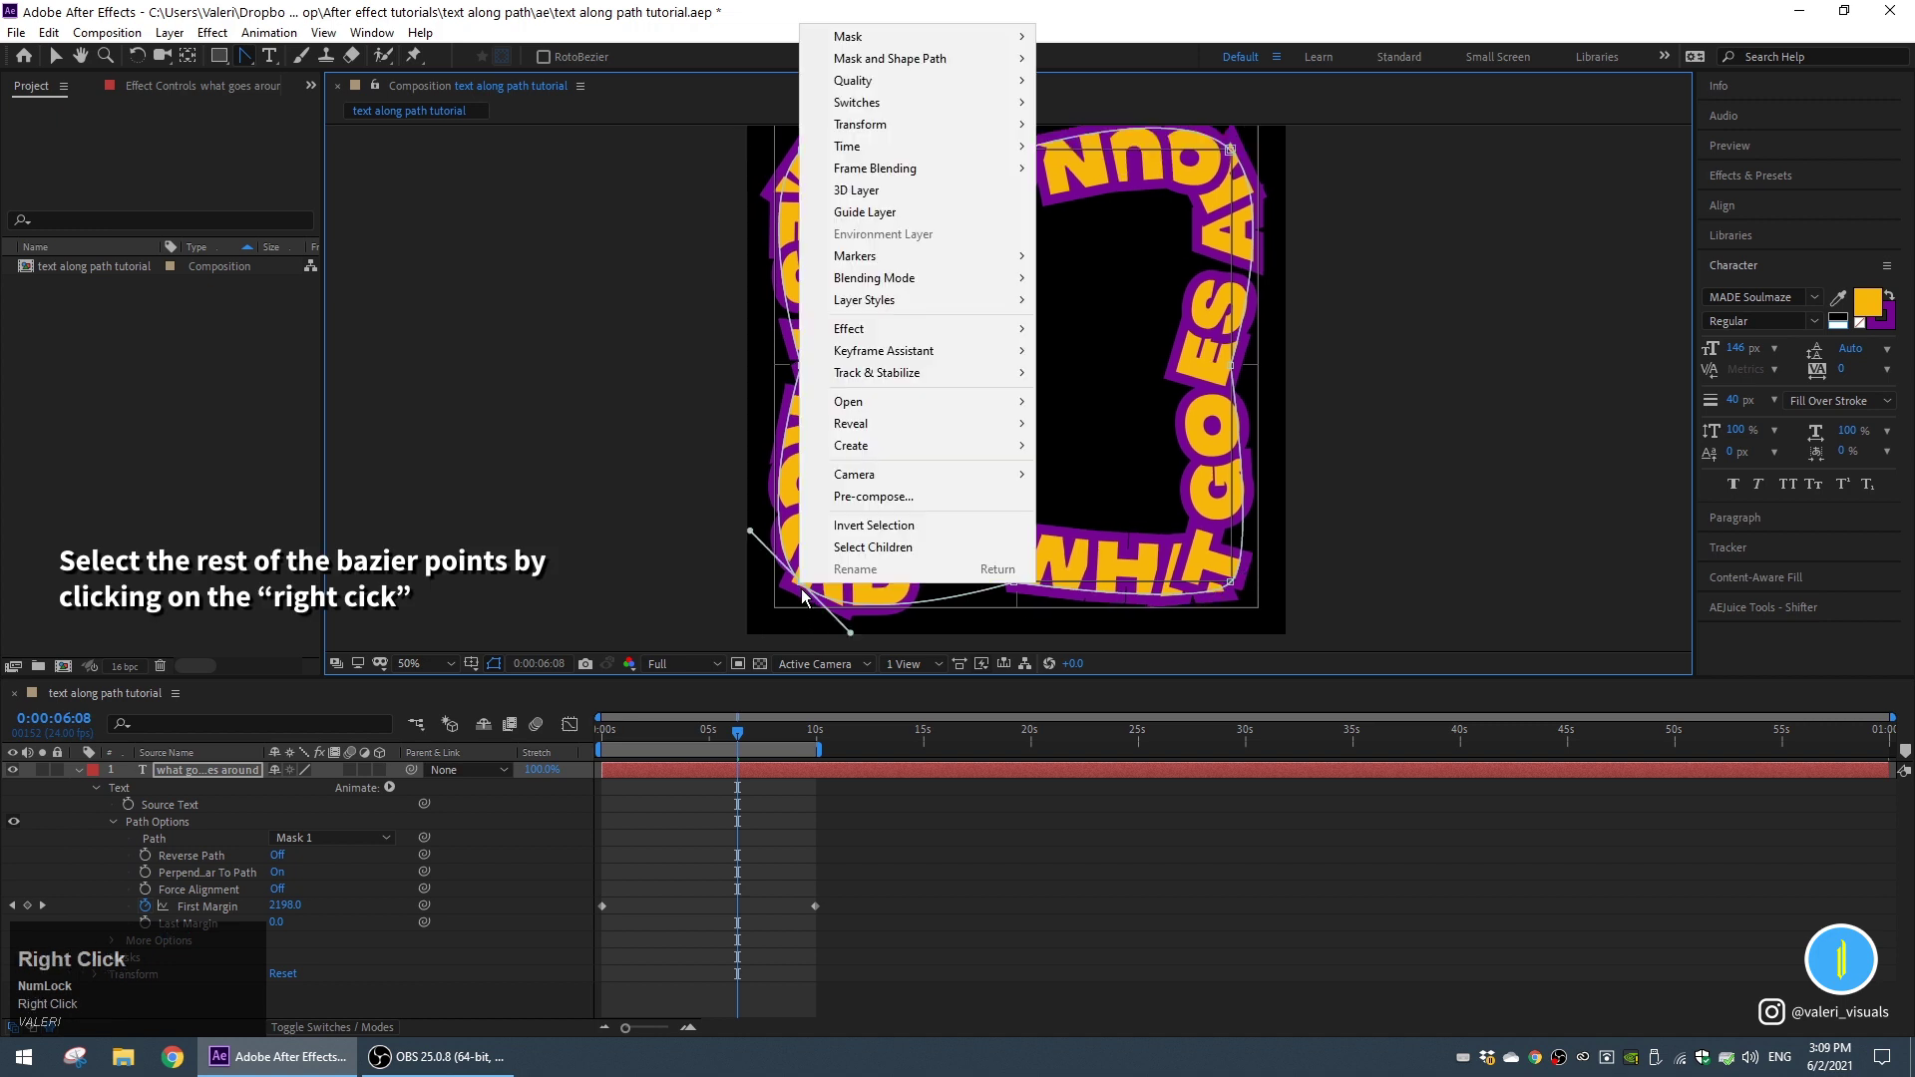
left_click_drag(850, 638, 820, 612)
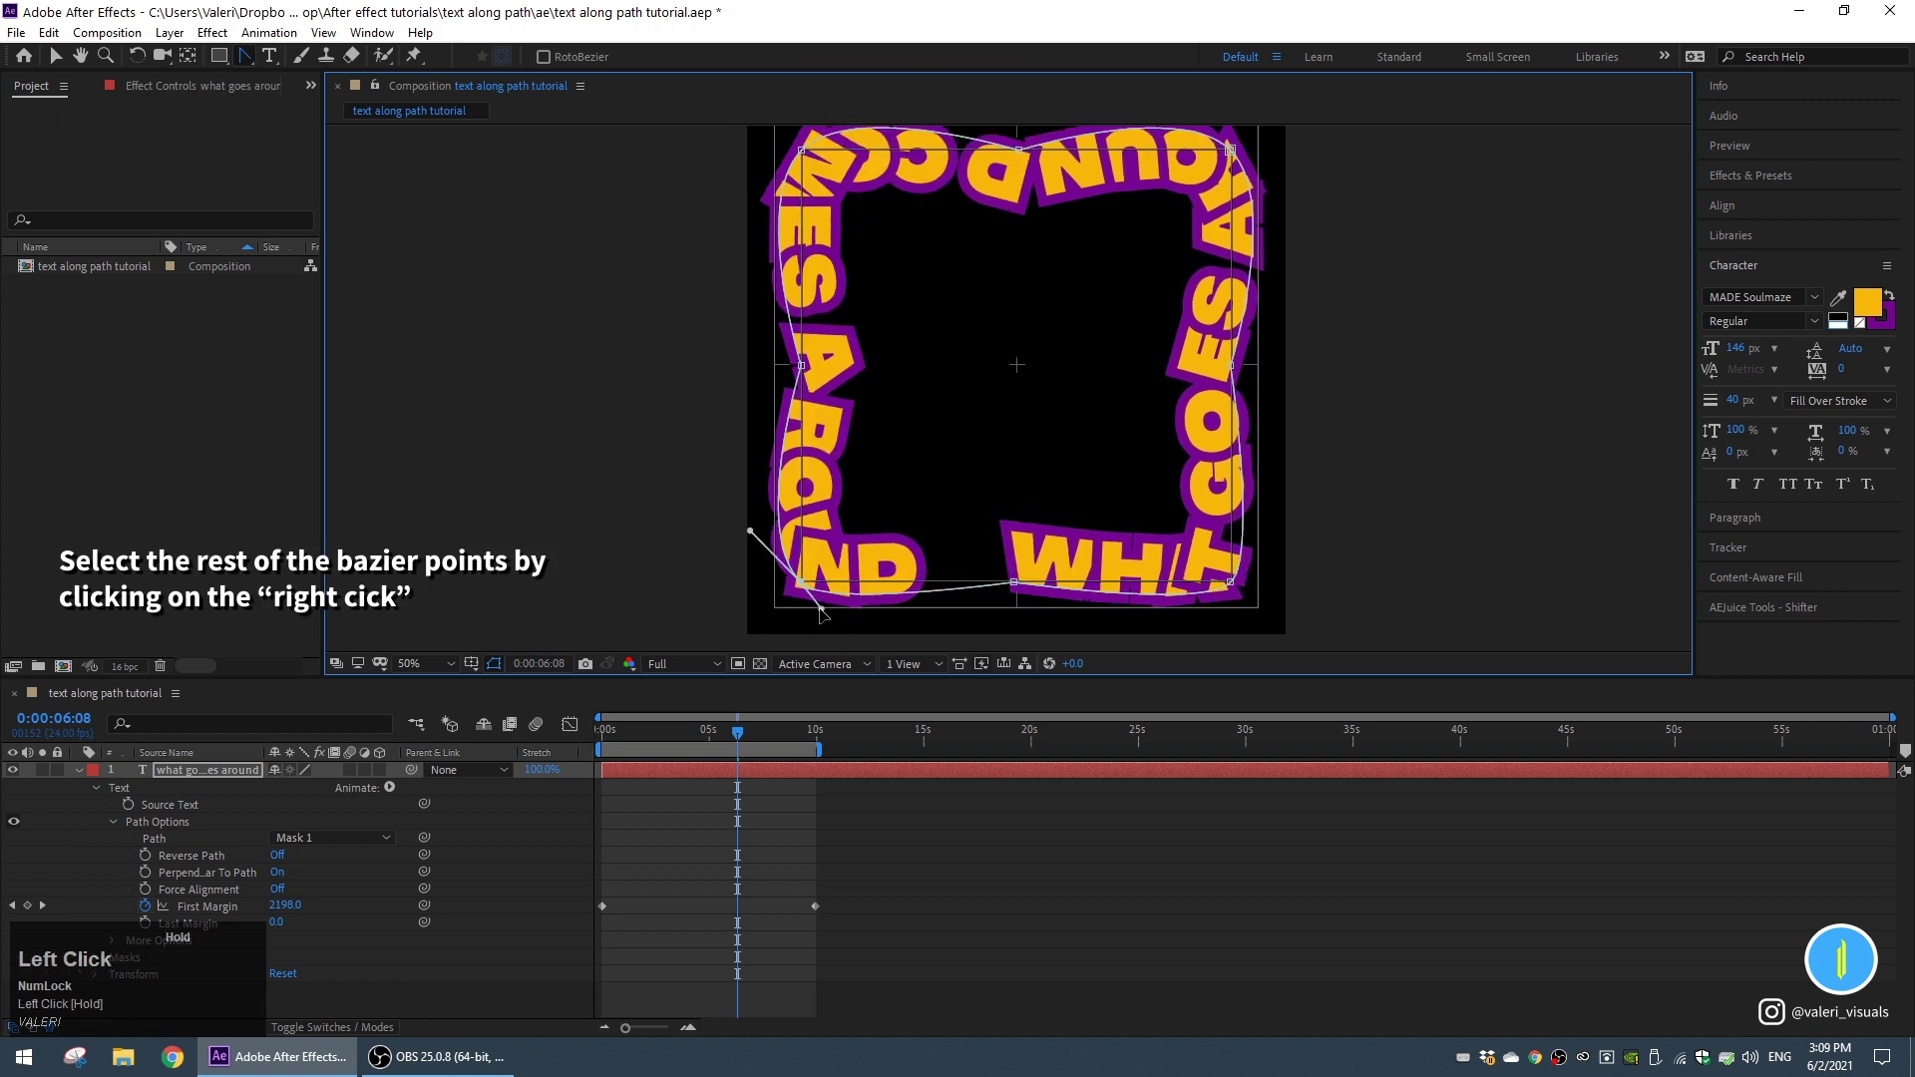
mouse_move(751, 535)
left_mouse_down()
mouse_move(783, 567)
mouse_move(776, 545)
left_mouse_up()
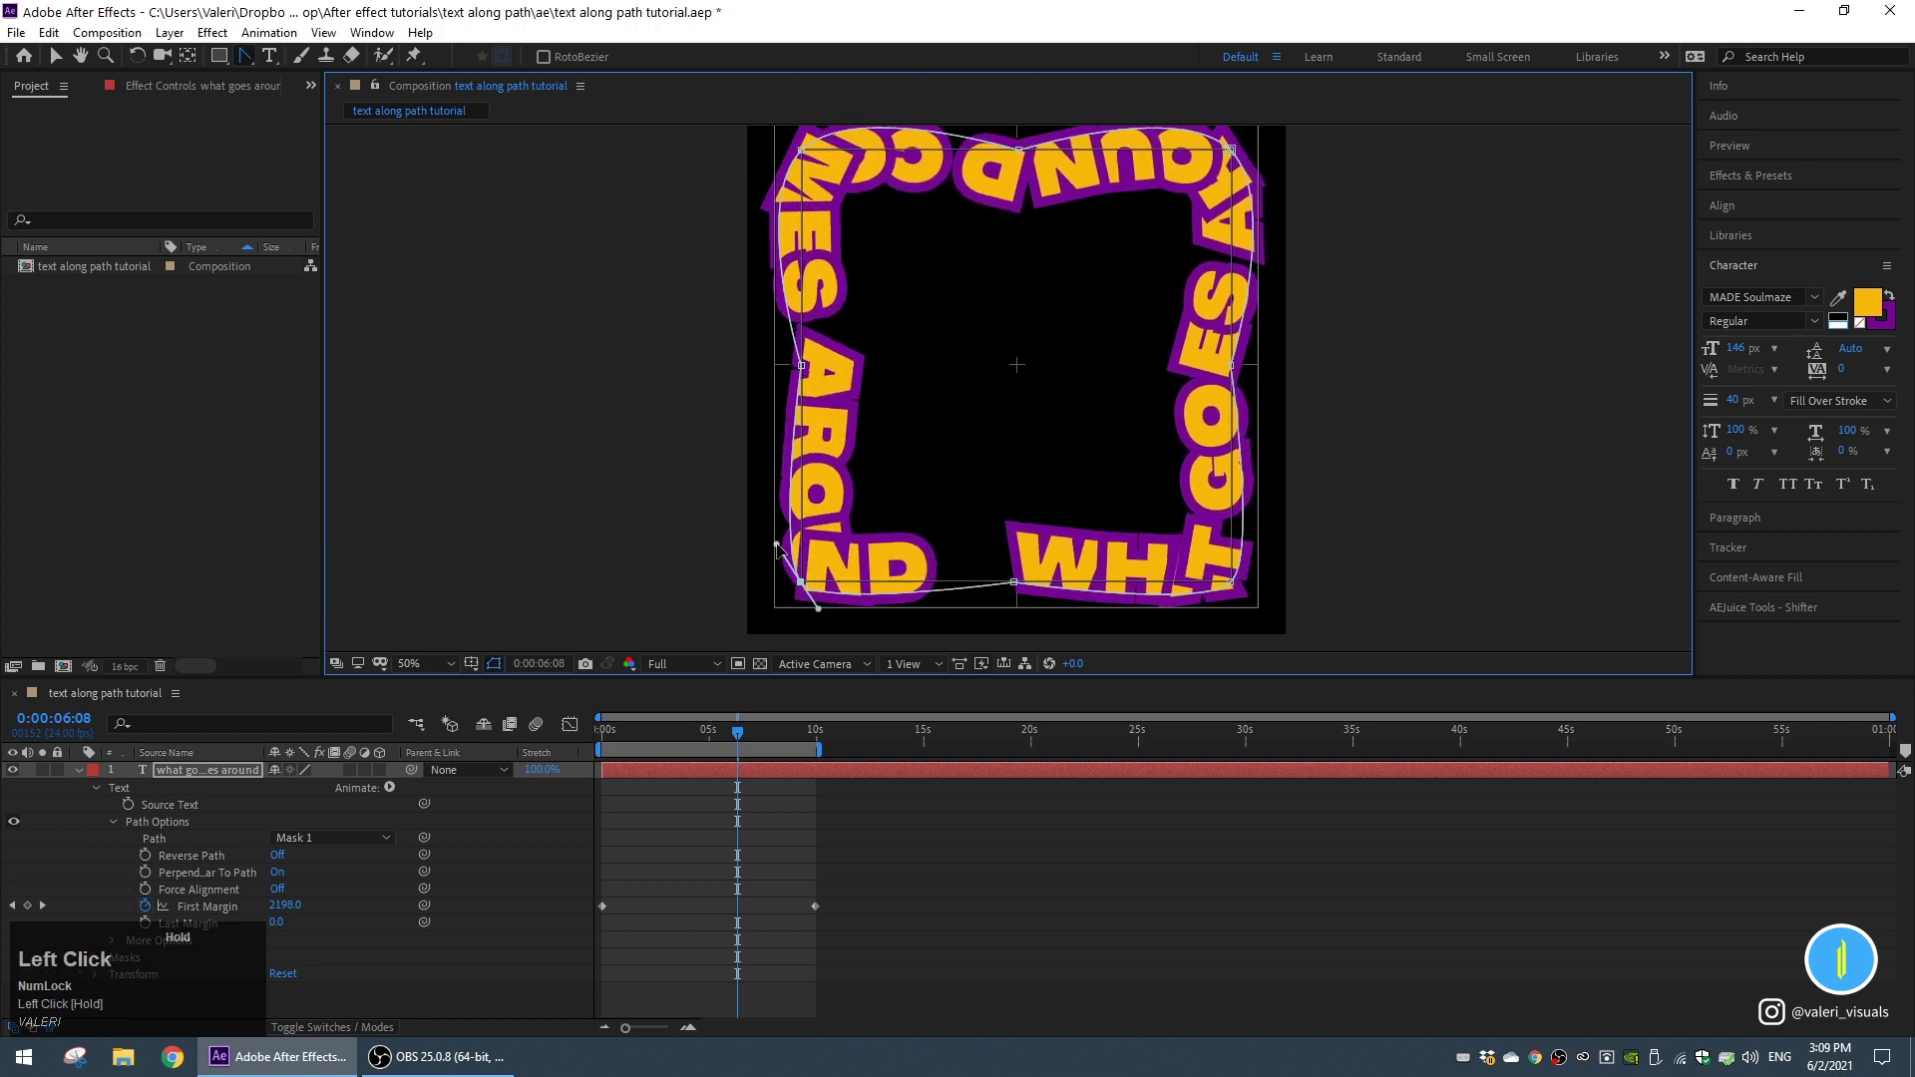
Shorten the bezier handles of the mask's upper-left and upper-right corners to match the tighter curve.
middle_click(813, 241)
right_click(800, 316)
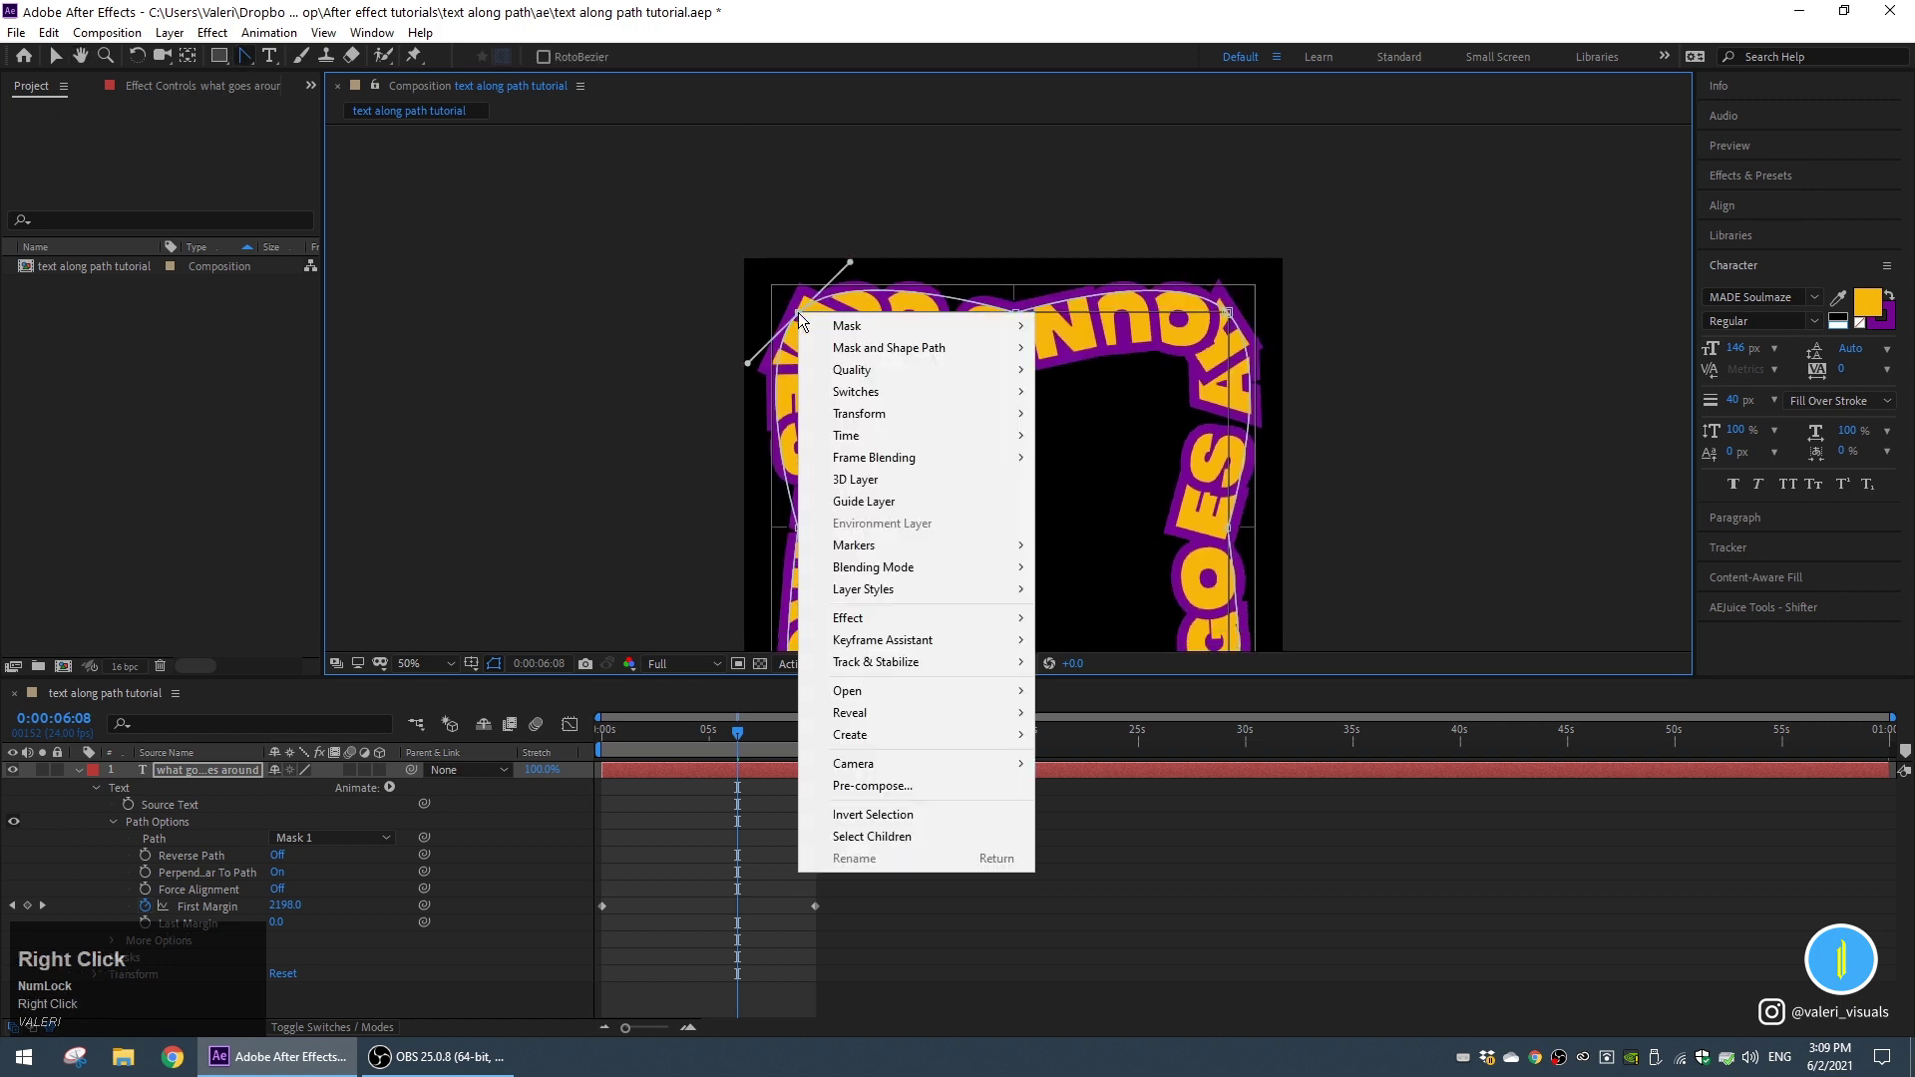
left_click_drag(850, 265, 834, 289)
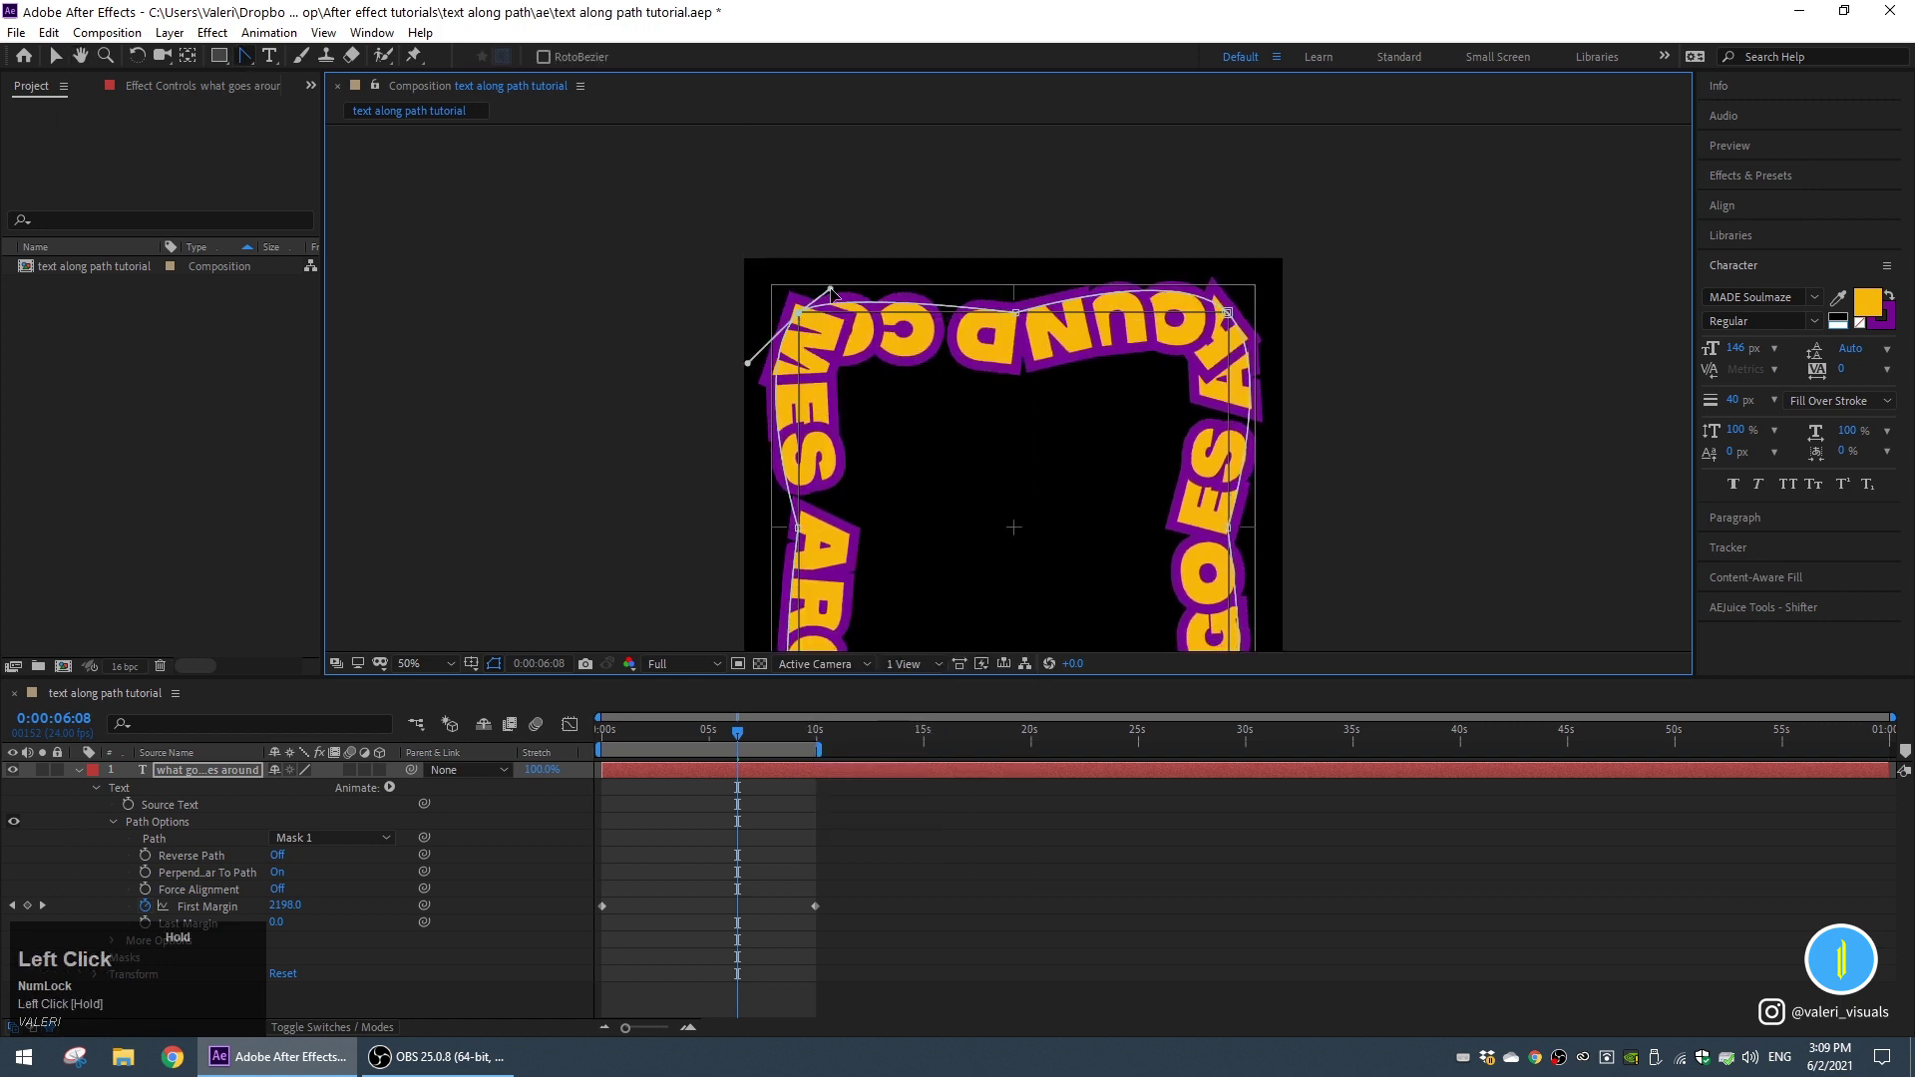
left_click_drag(750, 365, 779, 348)
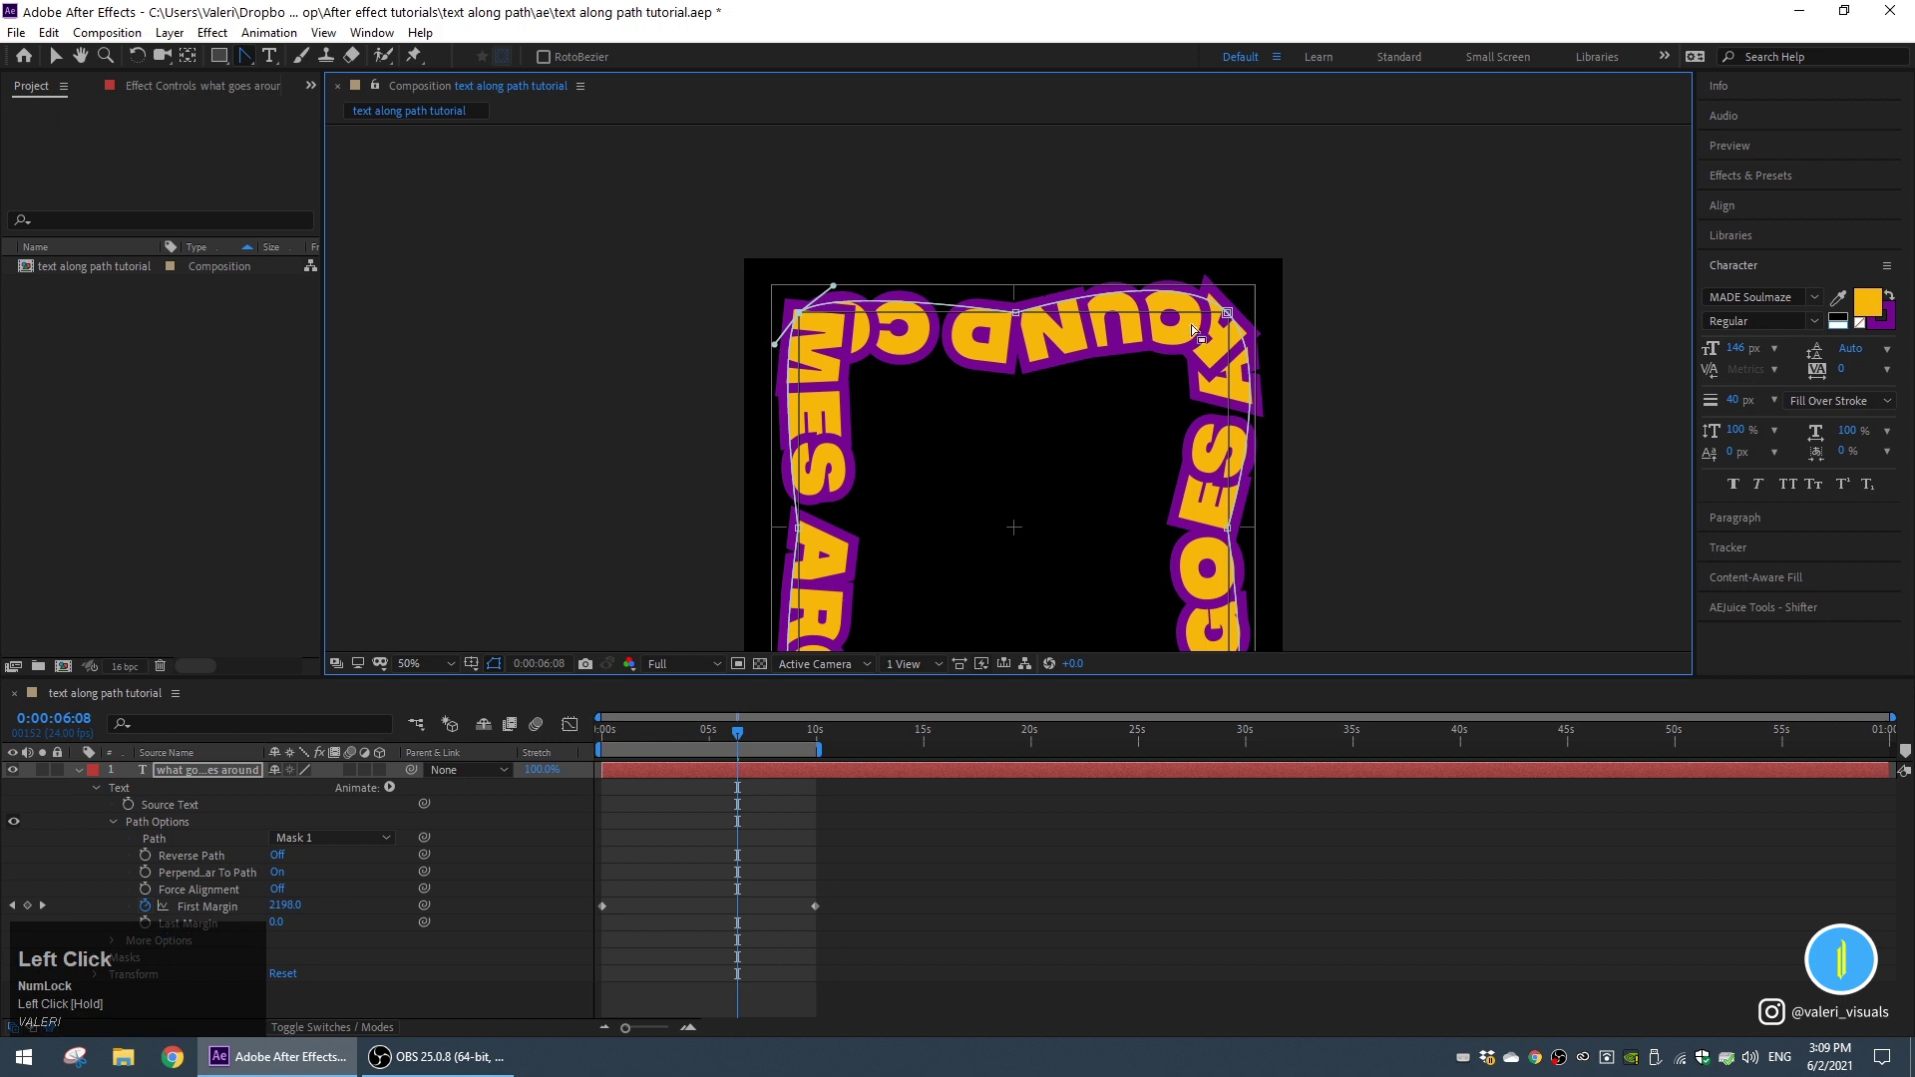
right_click(1227, 315)
left_click(1189, 257)
left_click_drag(1189, 257, 1204, 289)
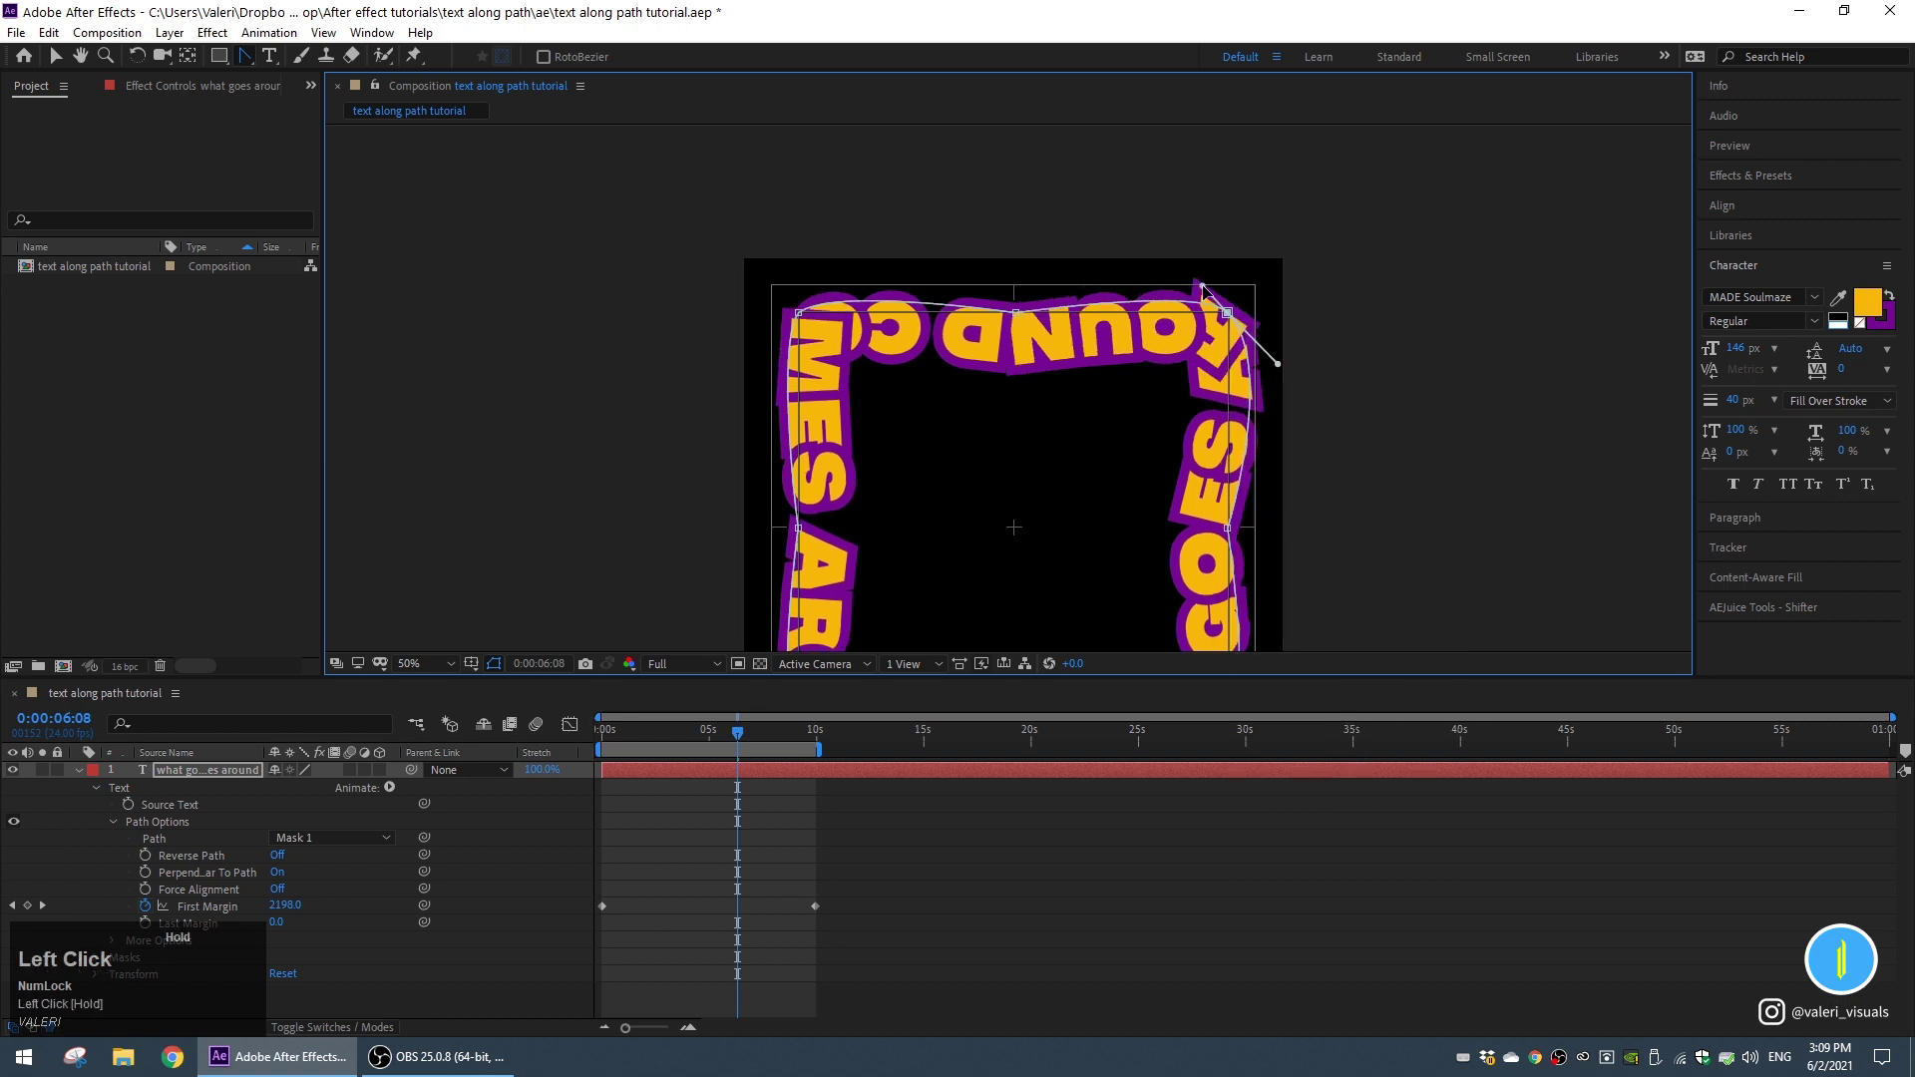
left_click_drag(1283, 367, 1261, 348)
middle_click(1032, 437)
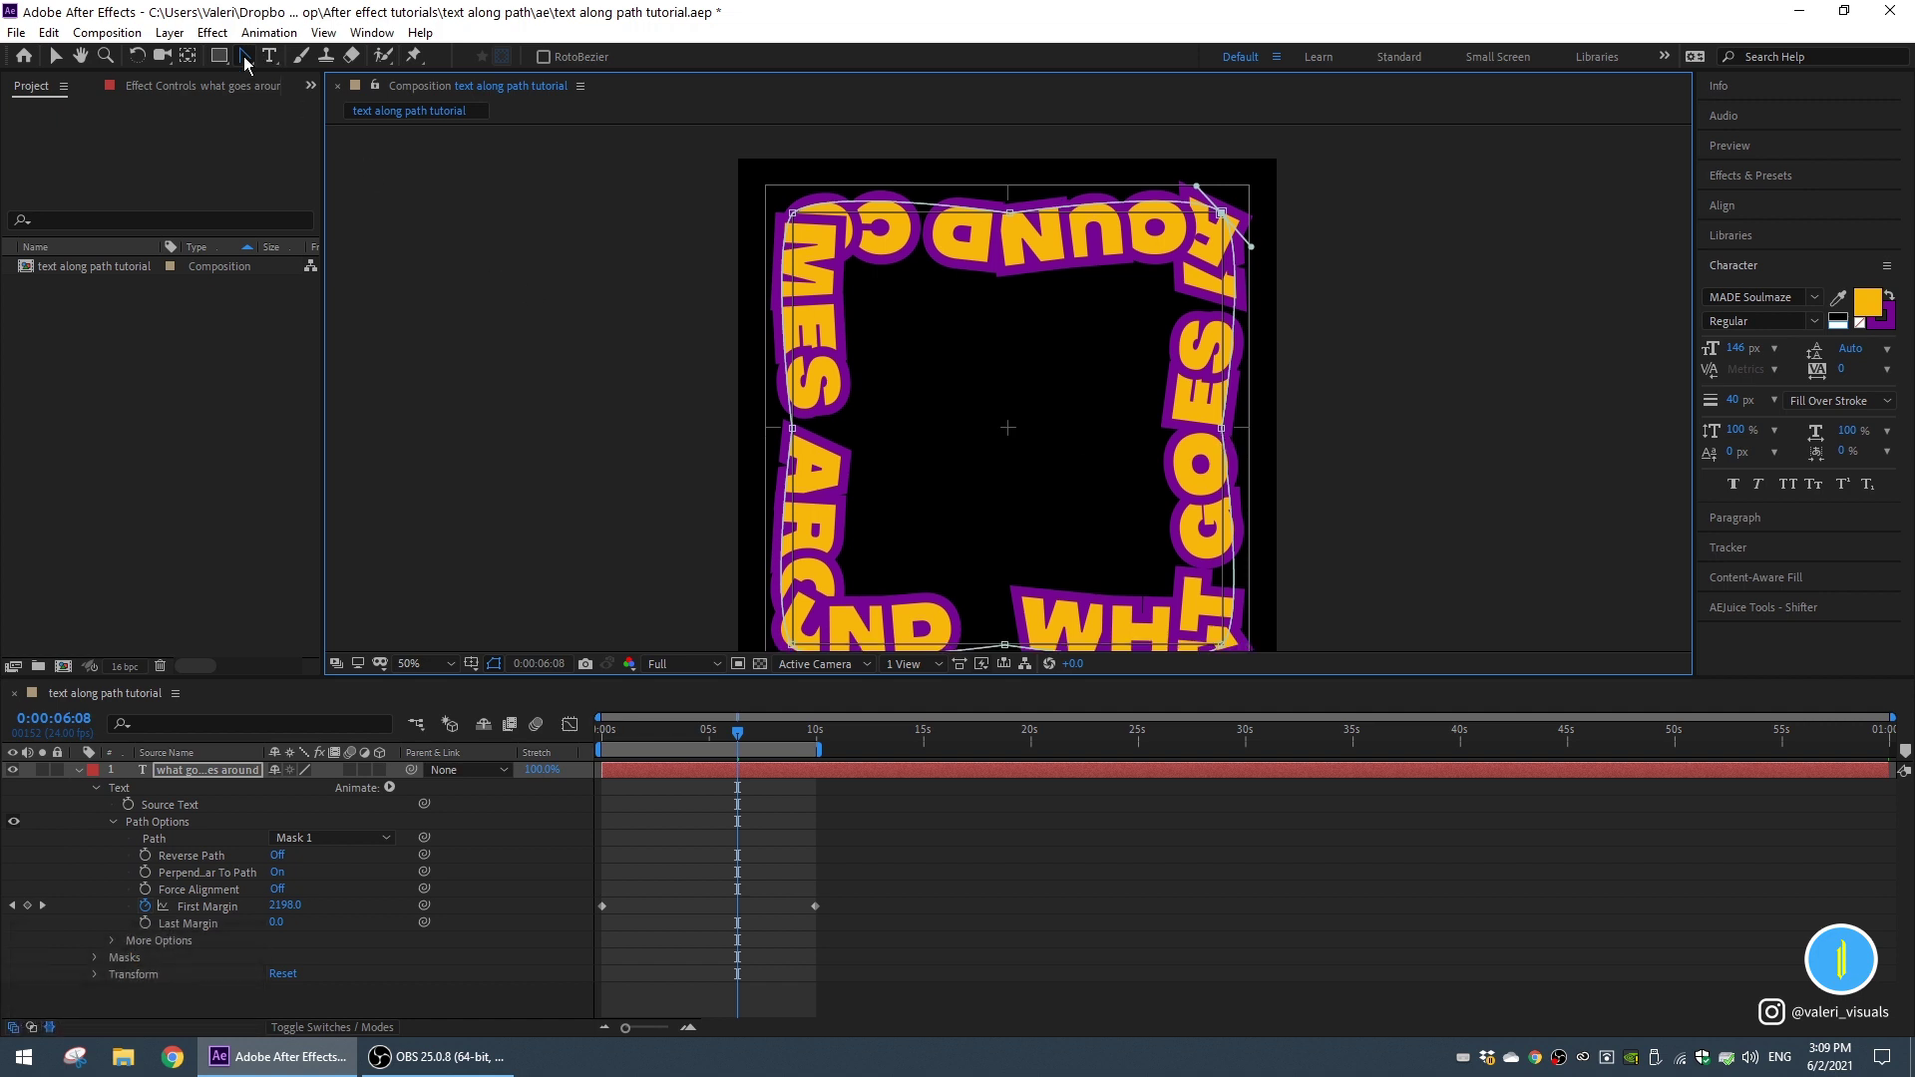
Move the midpoint vertices of all four mask sides slightly outward with the Pen tool to even out the rounded frame.
left_click_drag(244, 58, 289, 57)
left_click_drag(795, 430, 776, 432)
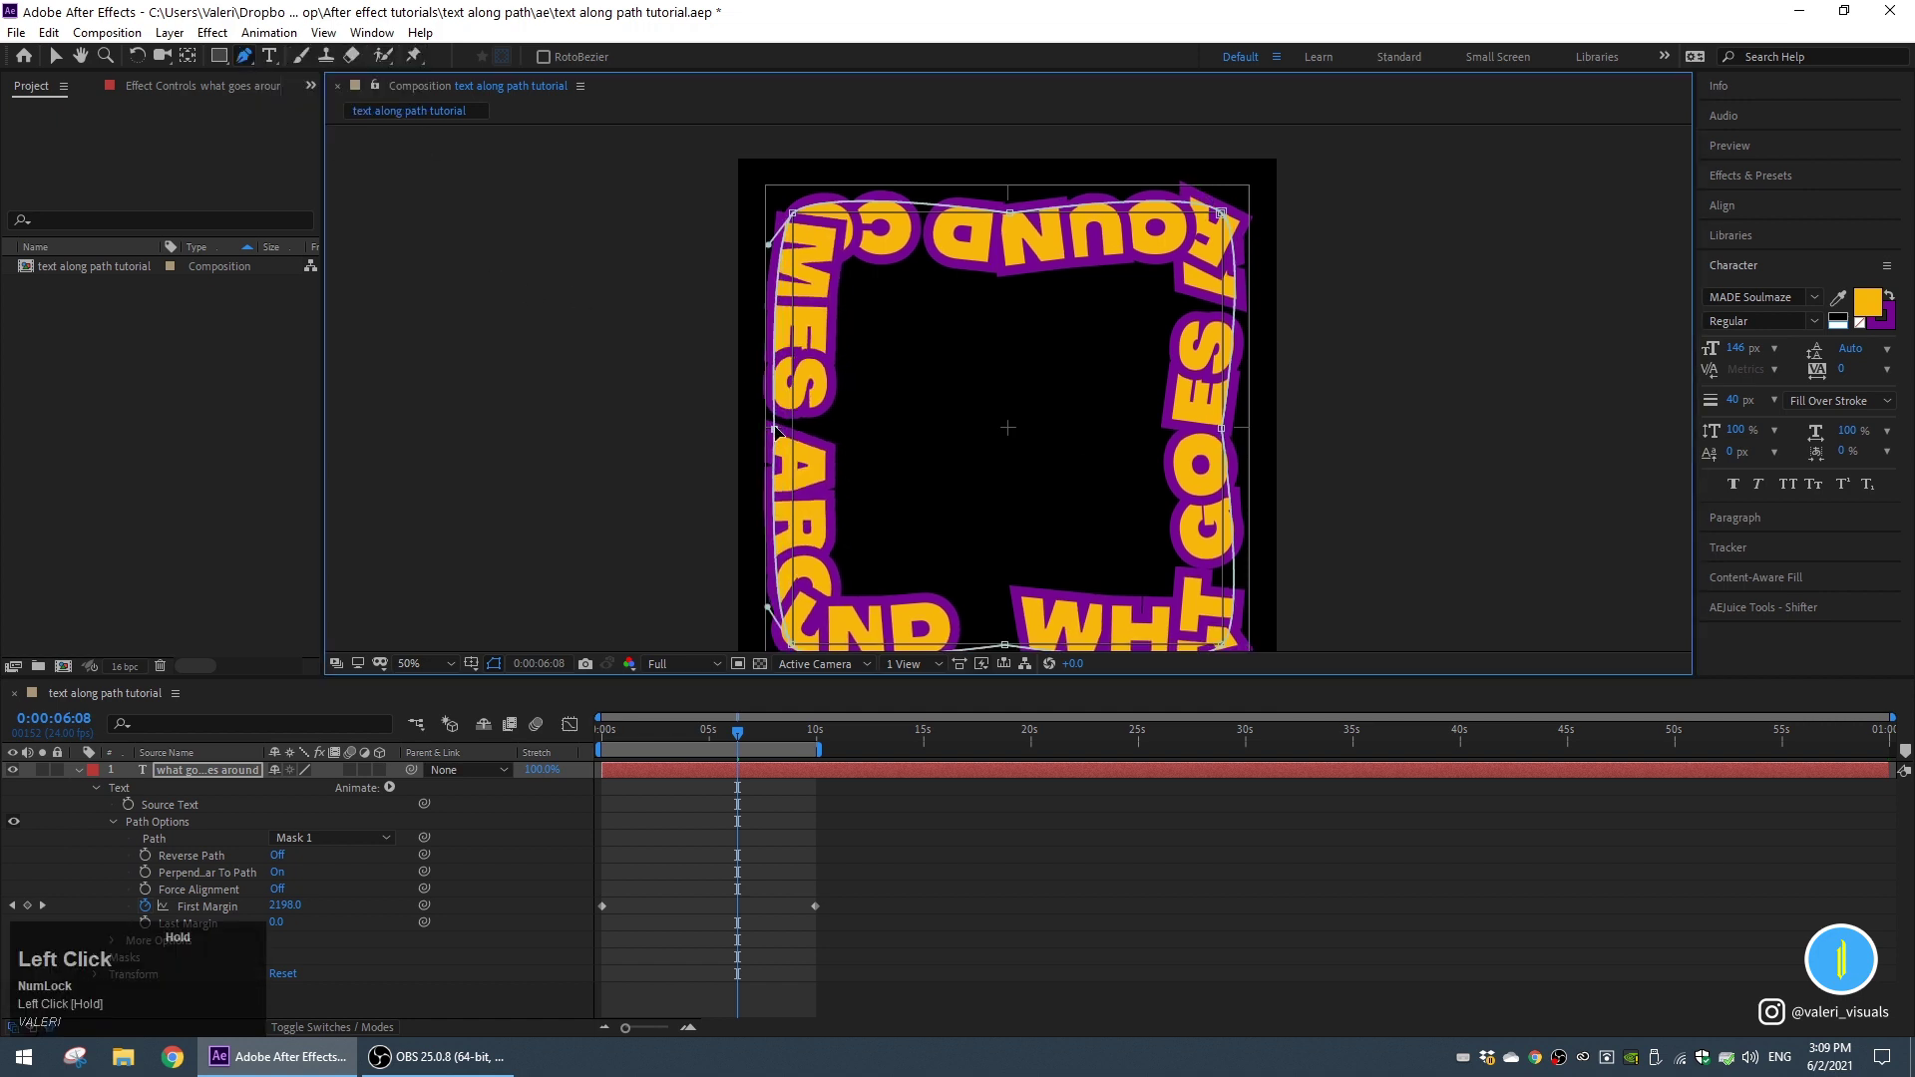
left_click_drag(1222, 429, 1239, 433)
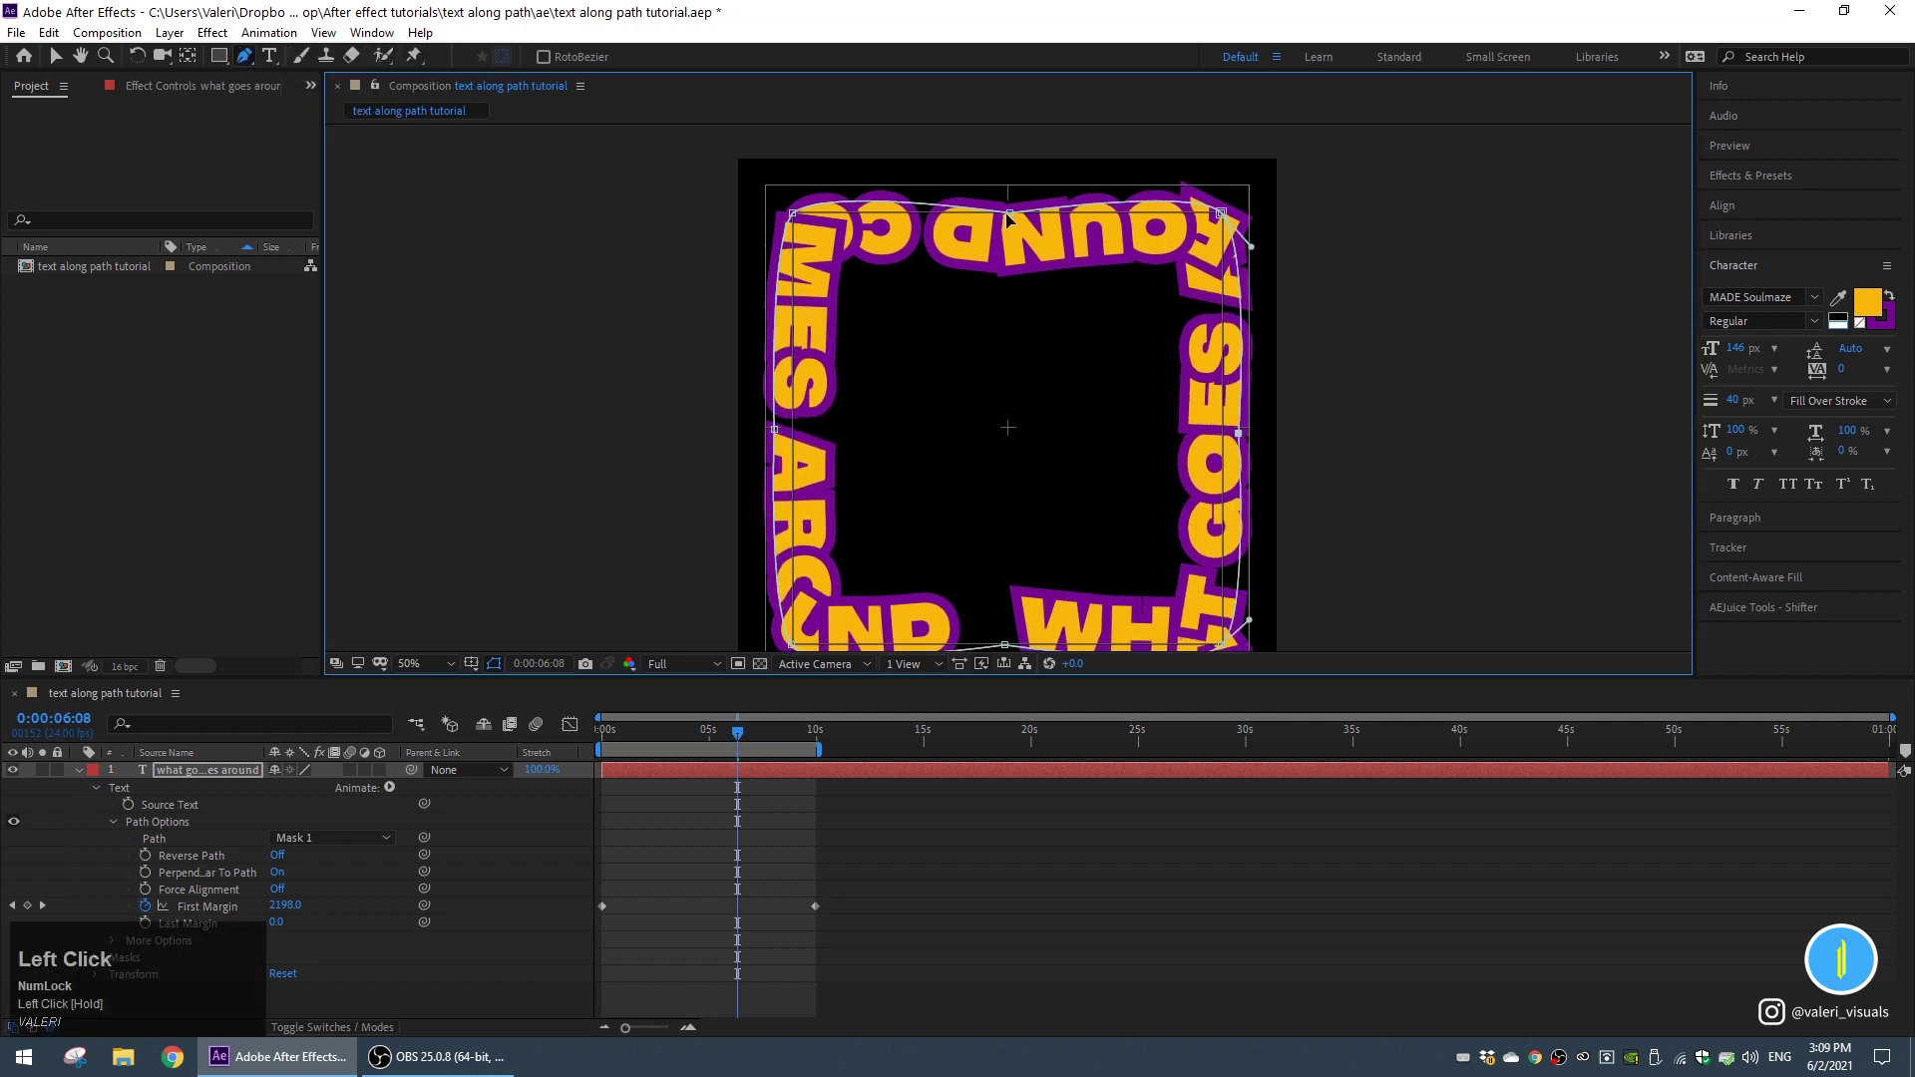
left_click_drag(1007, 216, 1008, 196)
left_click_drag(987, 411, 982, 270)
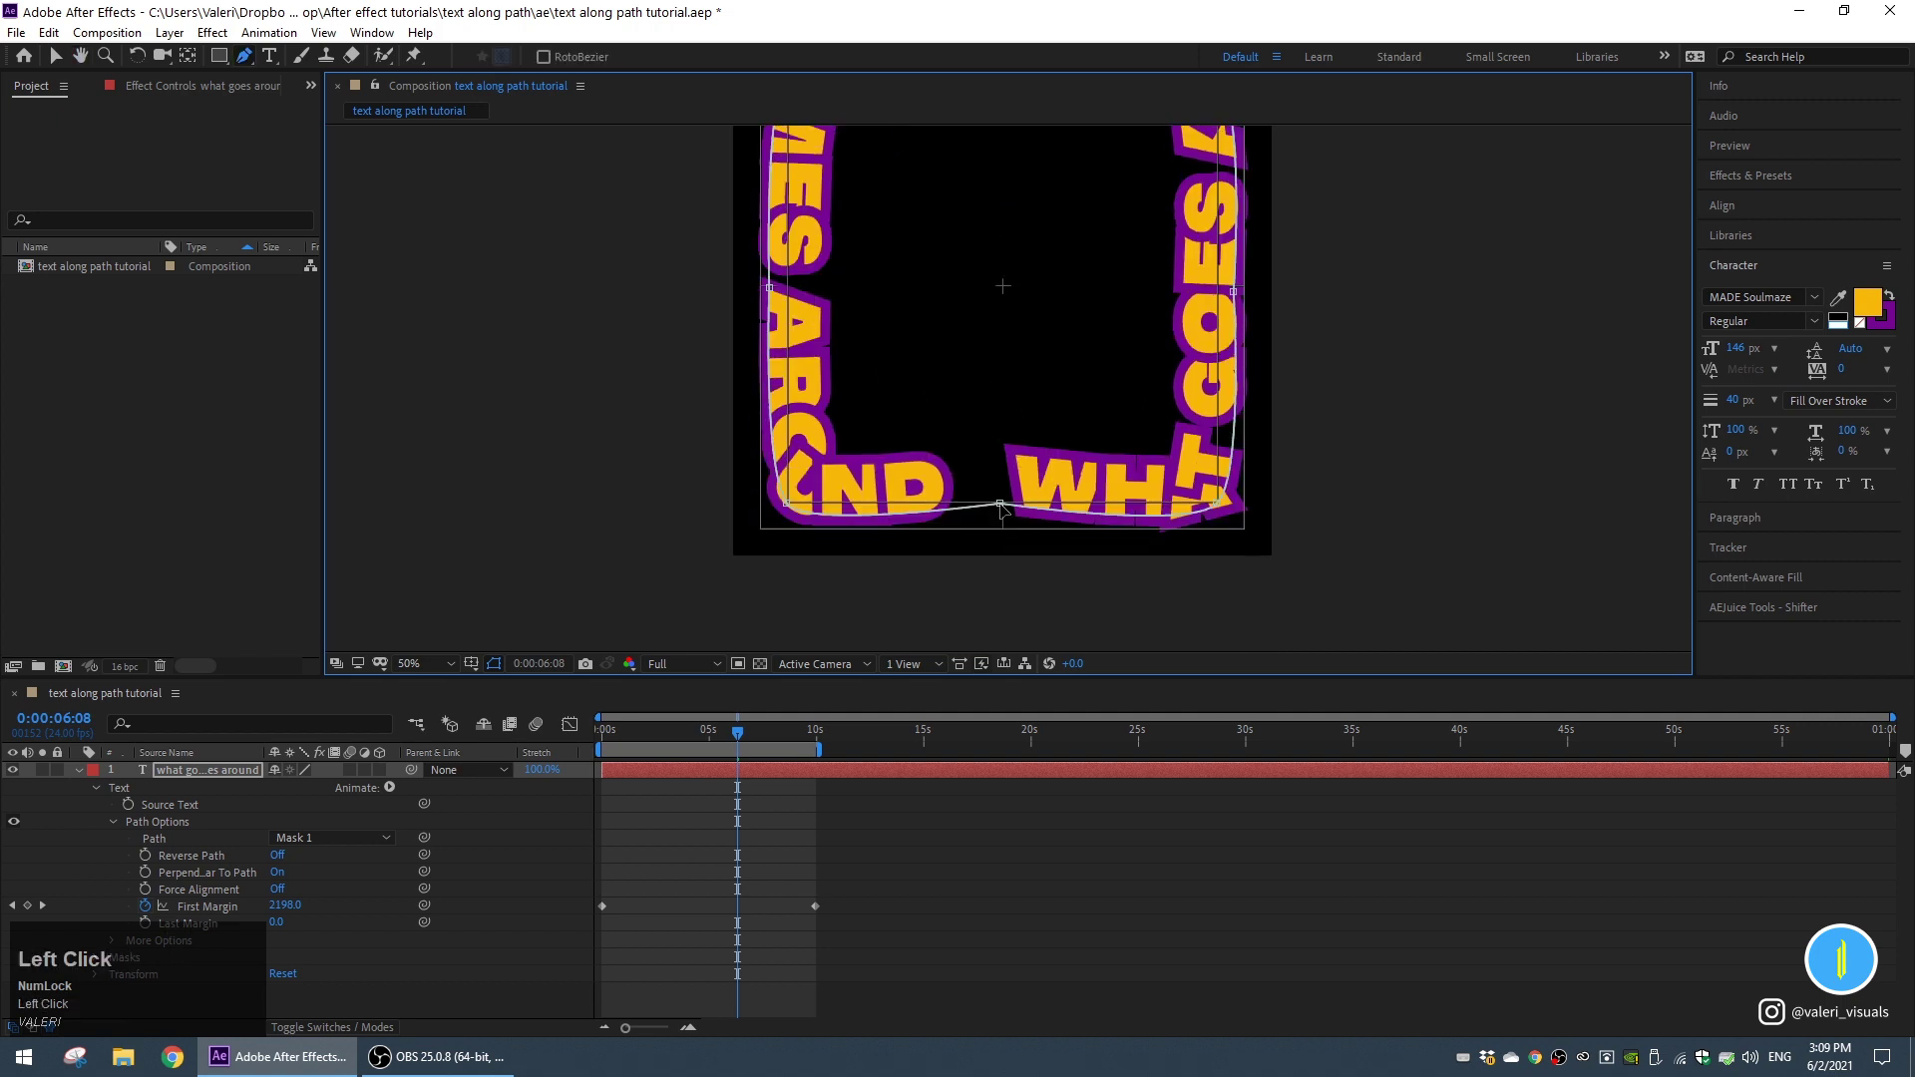
left_click_drag(1001, 505, 1001, 523)
left_click_drag(1005, 419, 1014, 494)
Set the whole sentence's tracking to 28 so the text fills the rounded frame.
double_click(206, 770)
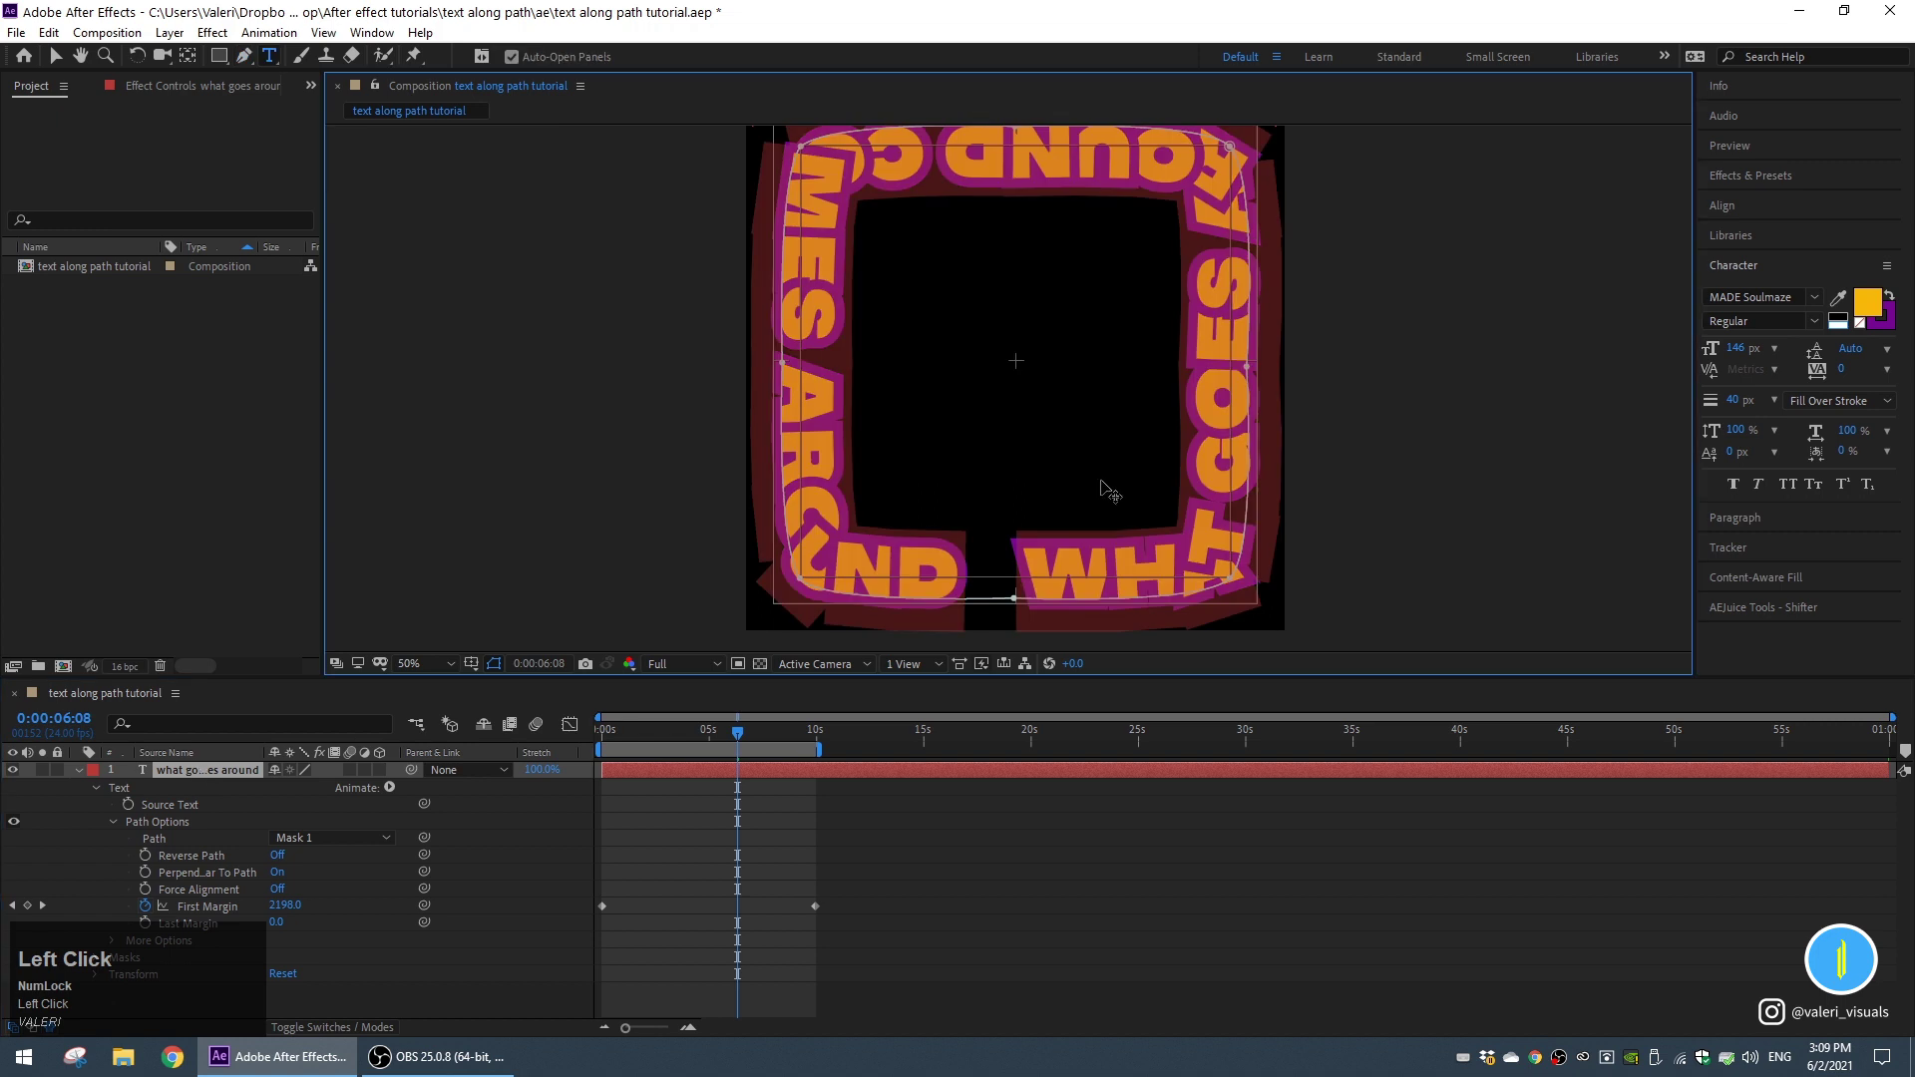
left_click(1841, 372)
key("Up")
key("Up")
key("Return")
key("Up")
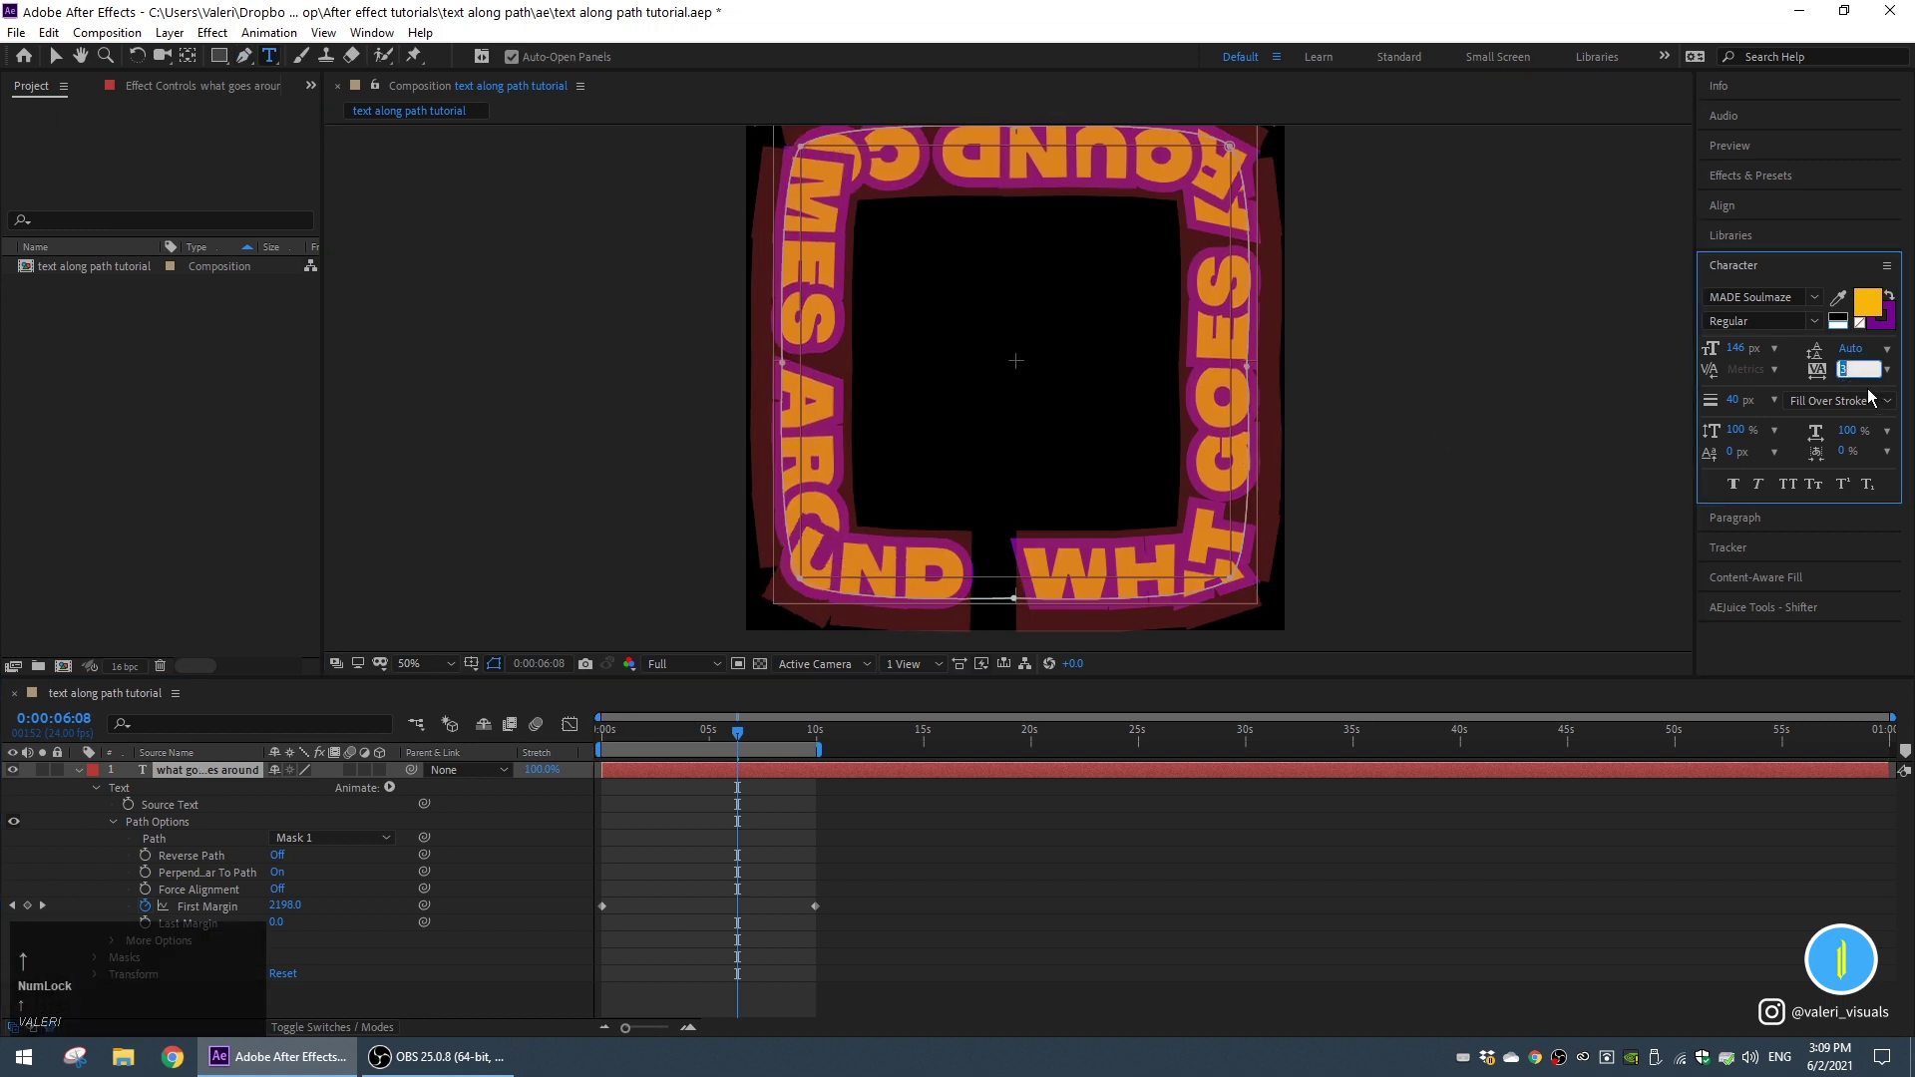
key("shift+Up")
key("shift+Up")
key("shift+Up")
key("Down")
key("Down")
key("Down")
key("Down")
key("Down")
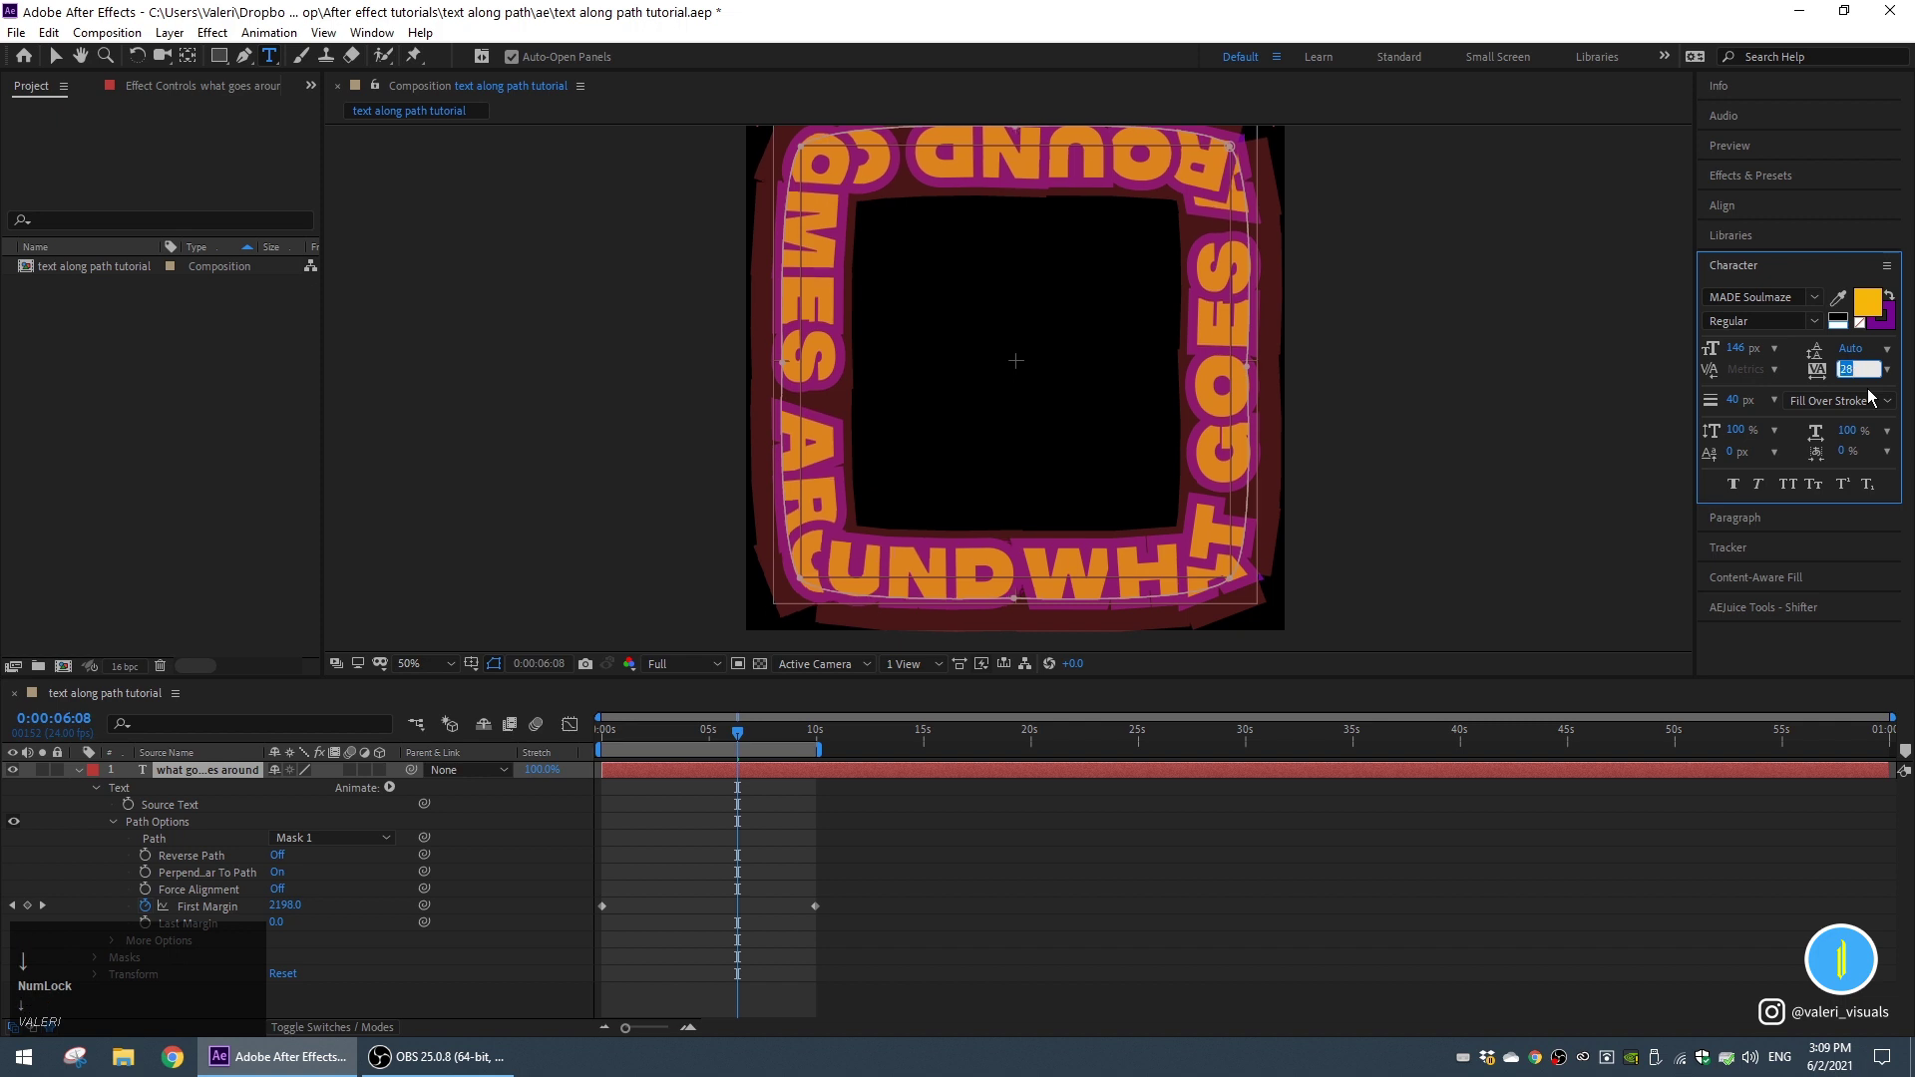
key("Return")
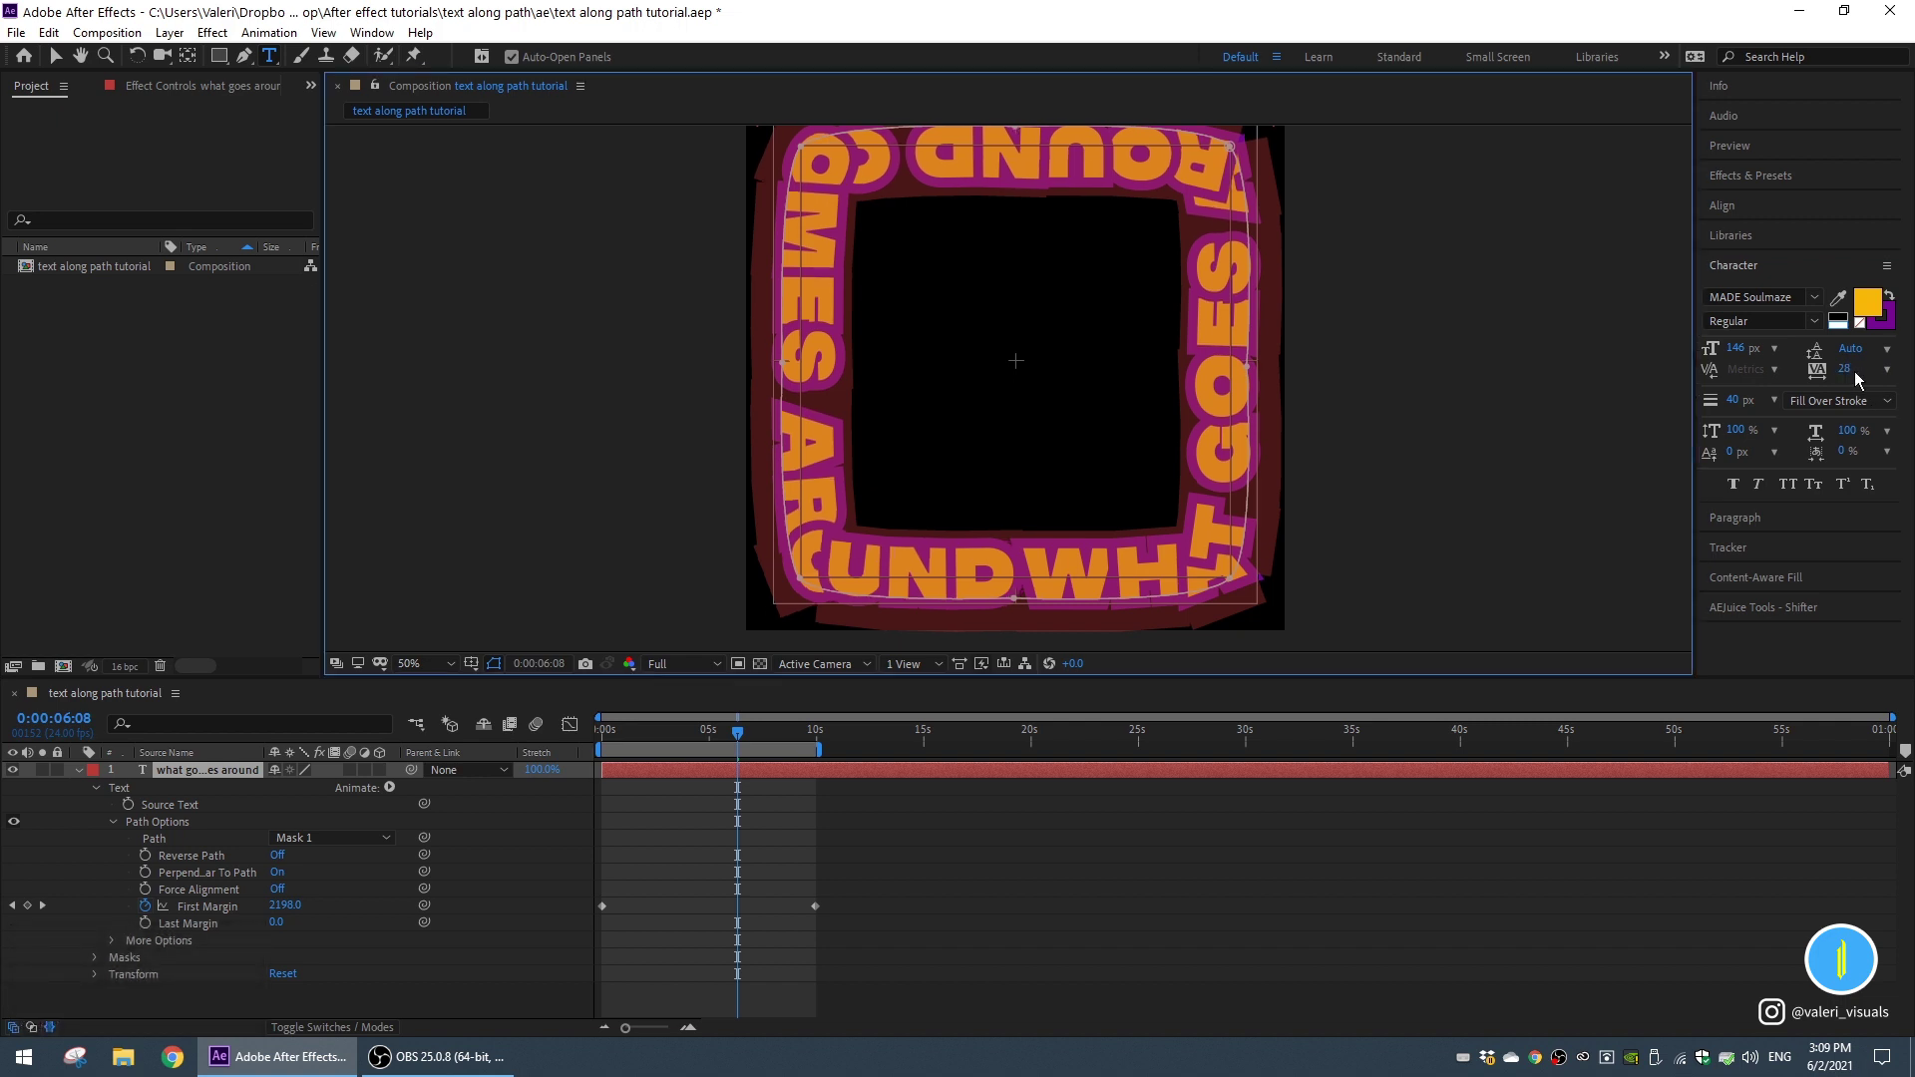
Reveal the layer's keyframes, preview the loop, and compare the text position at 0:00:00:00 with that at 0:00:09:23.
mouse_move(769, 738)
left_mouse_down()
mouse_move(753, 735)
mouse_move(776, 732)
mouse_move(764, 700)
mouse_move(780, 772)
left_mouse_up()
key("u")
key("space")
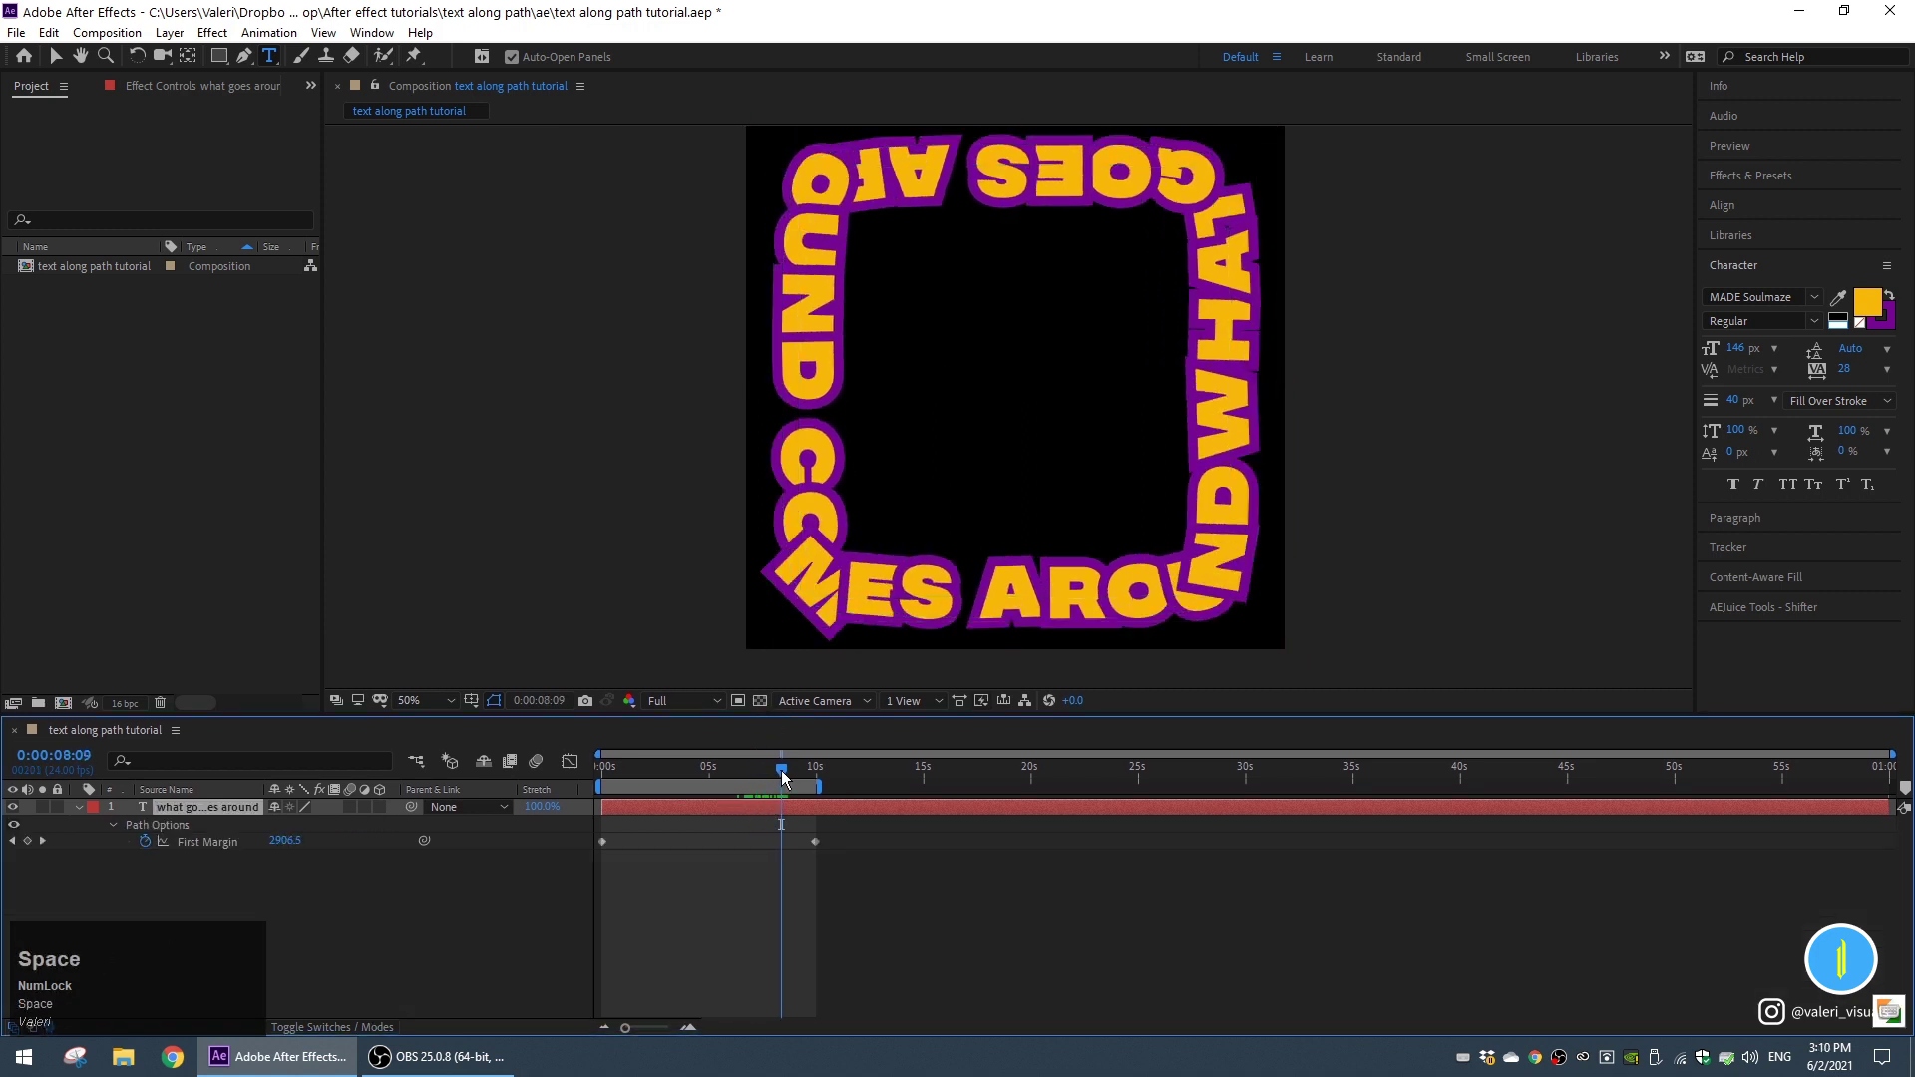
left_click(797, 775)
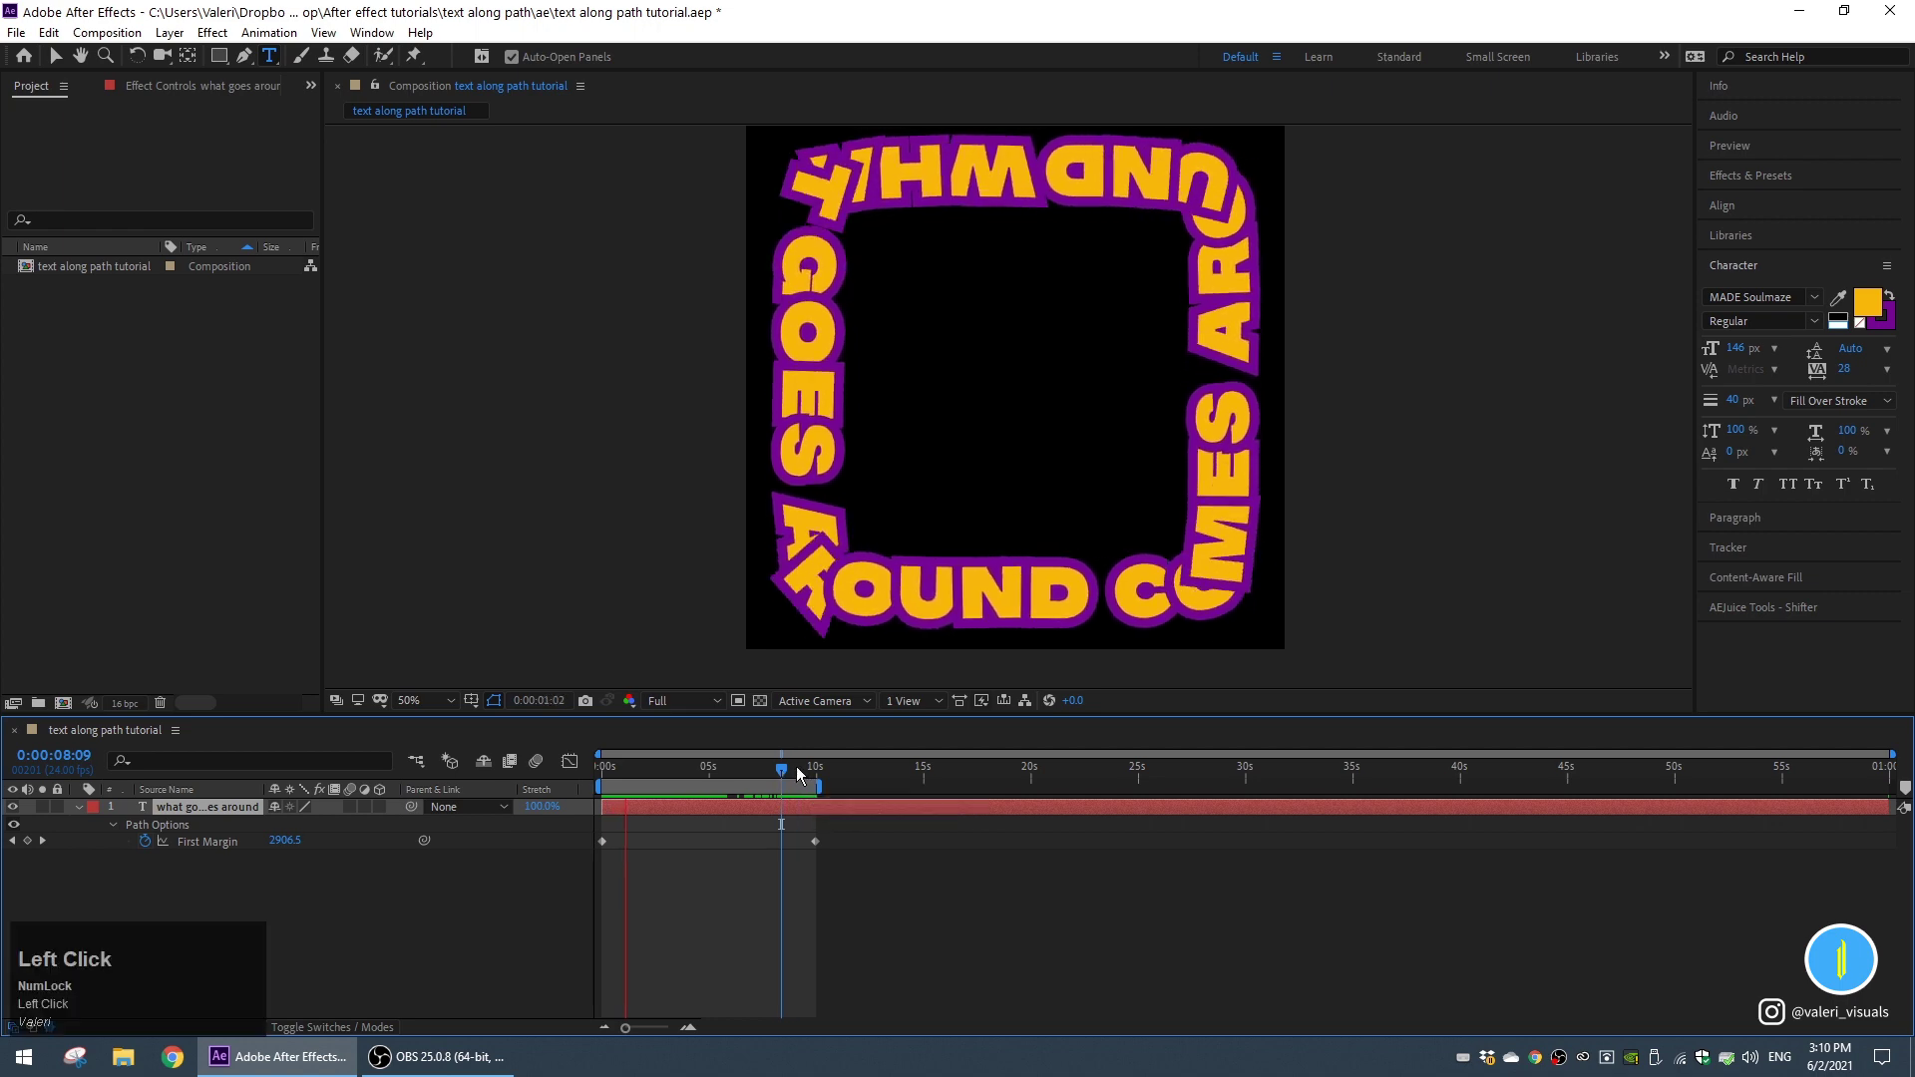
key("space")
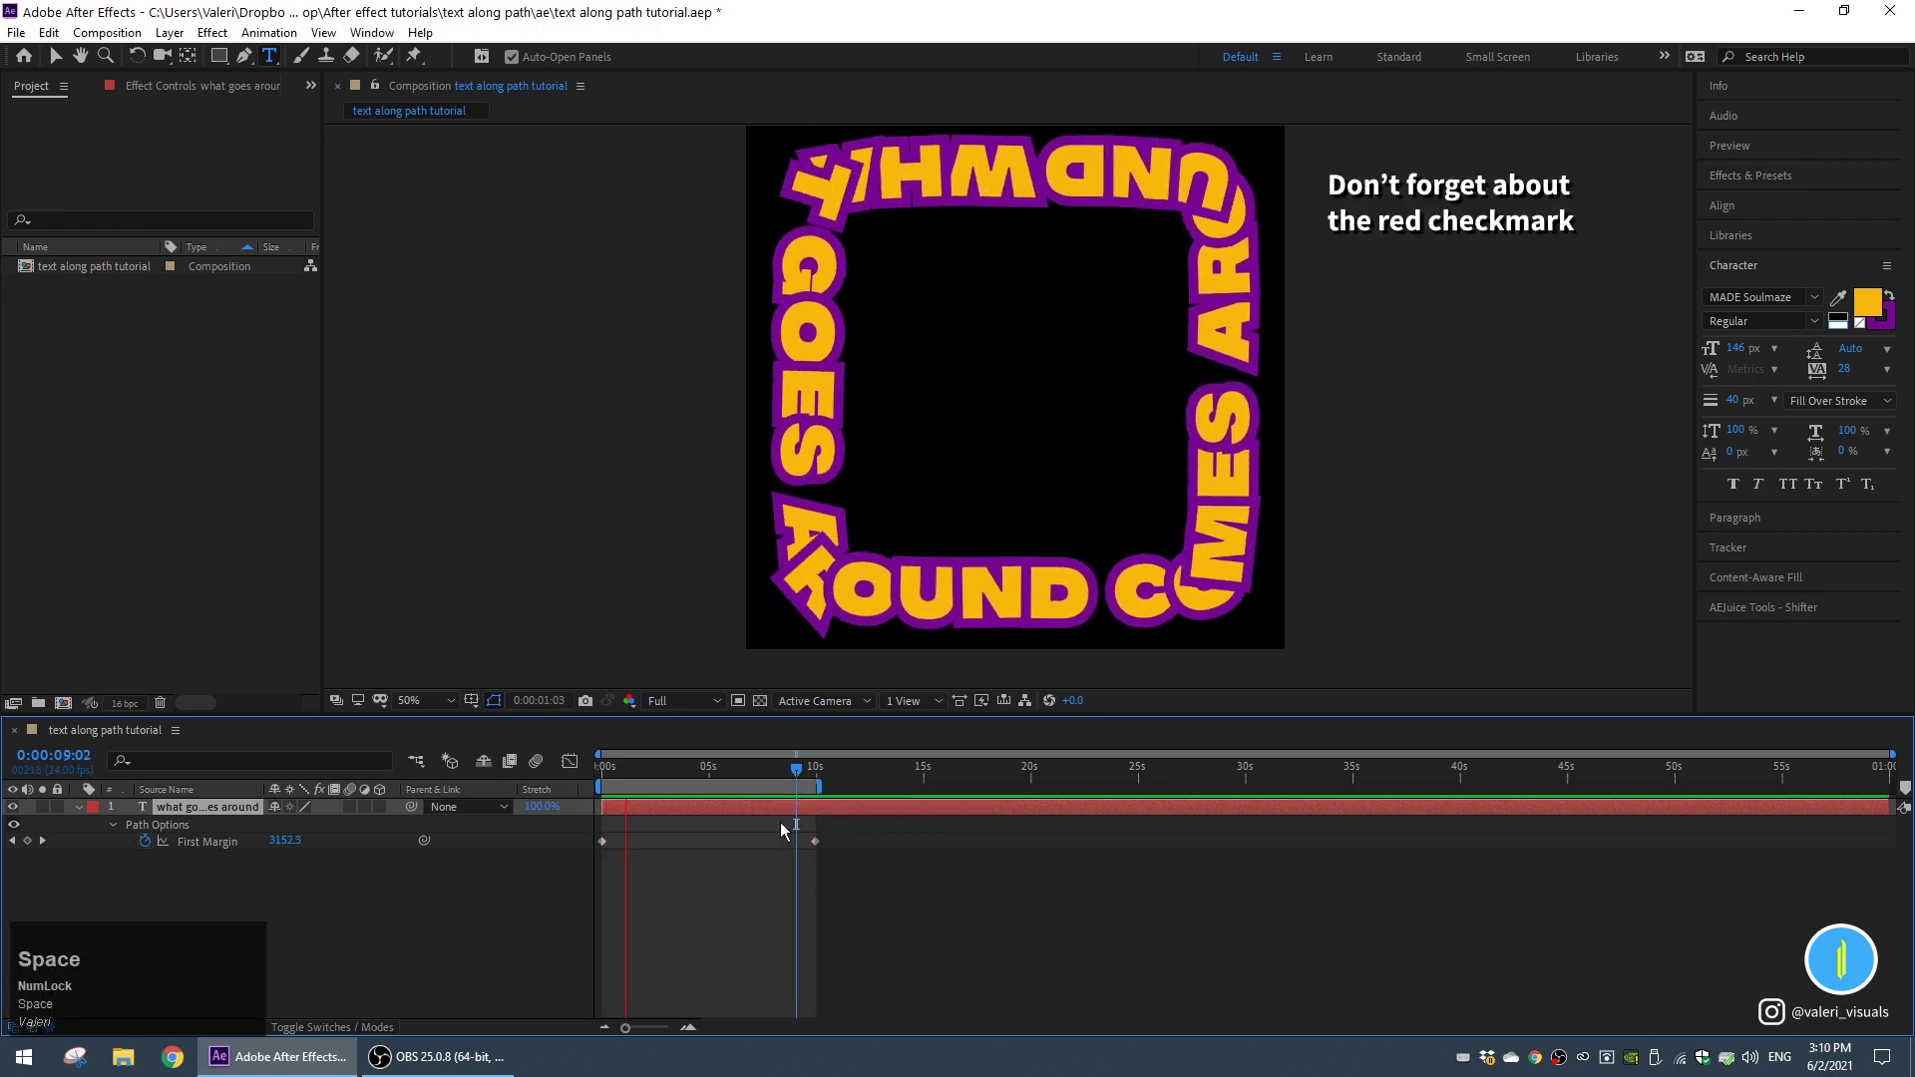
left_click_drag(789, 771, 575, 788)
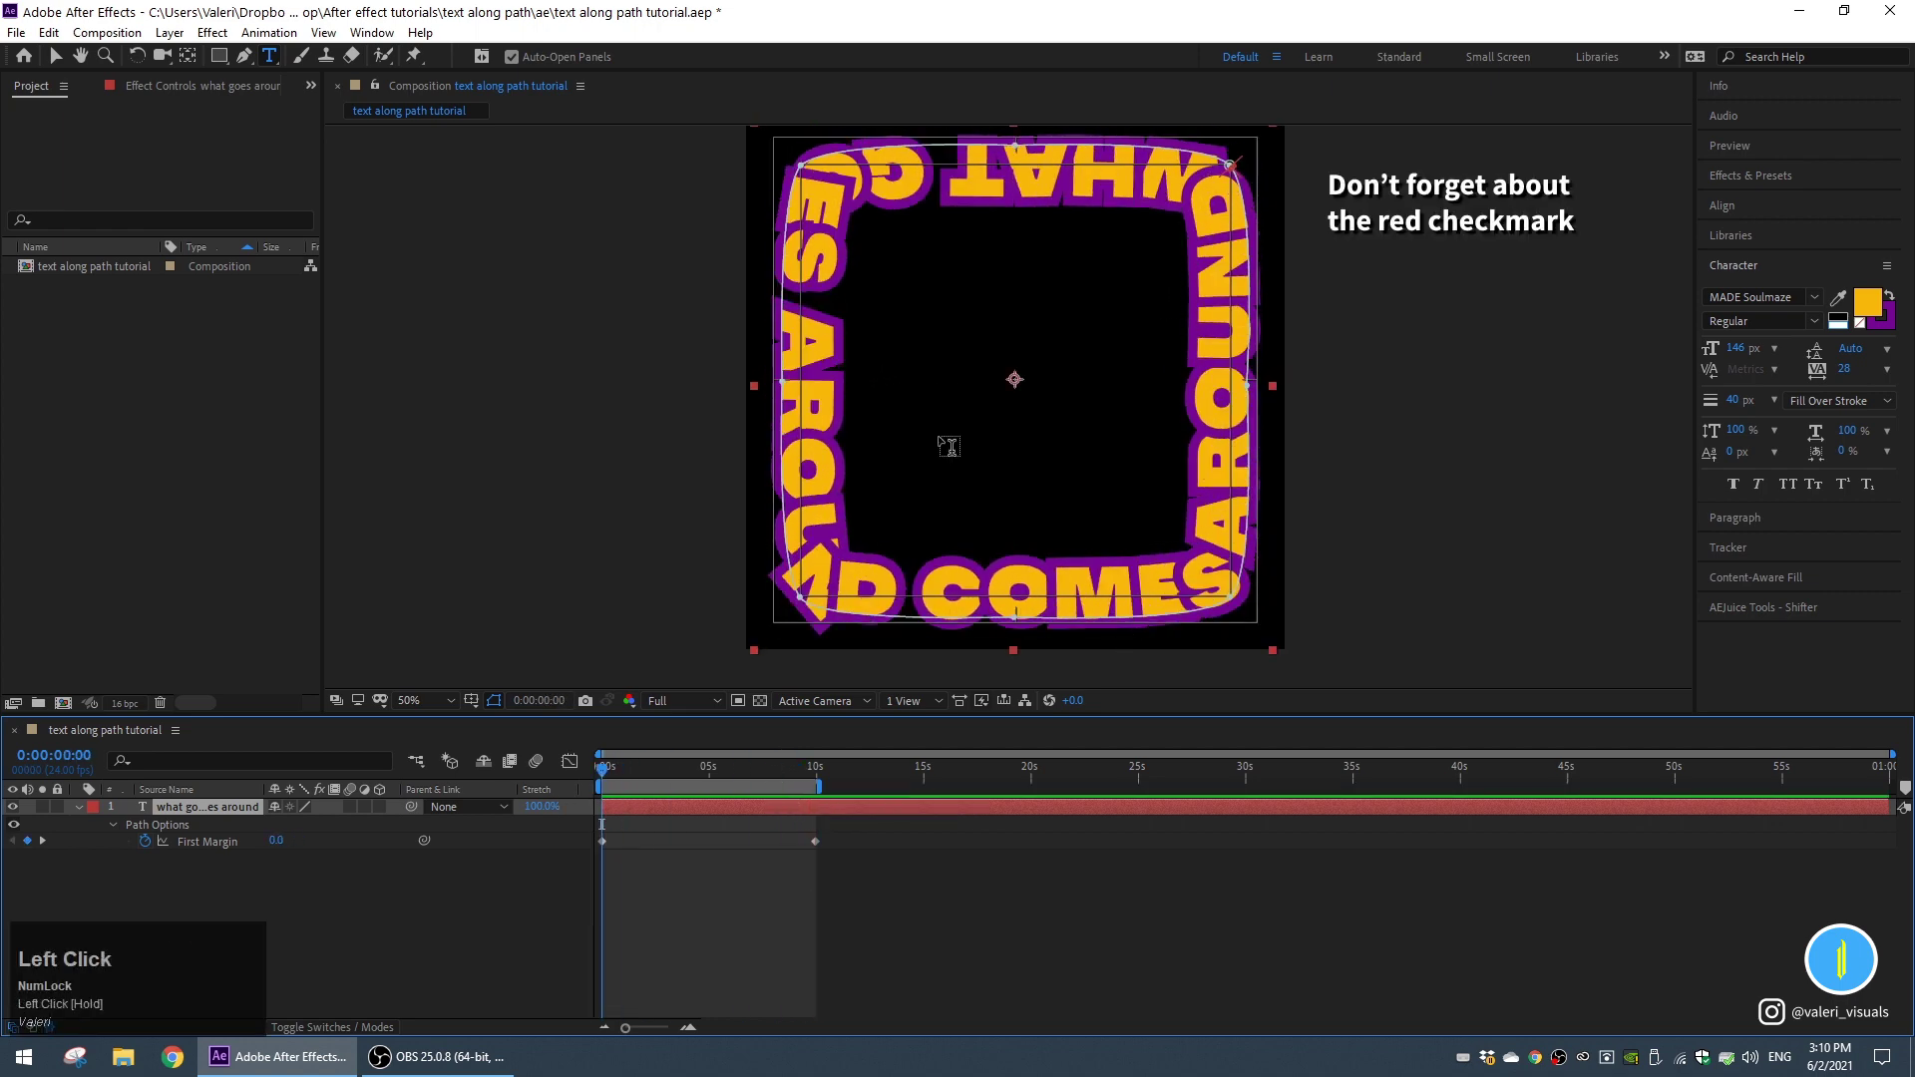
left_click(815, 768)
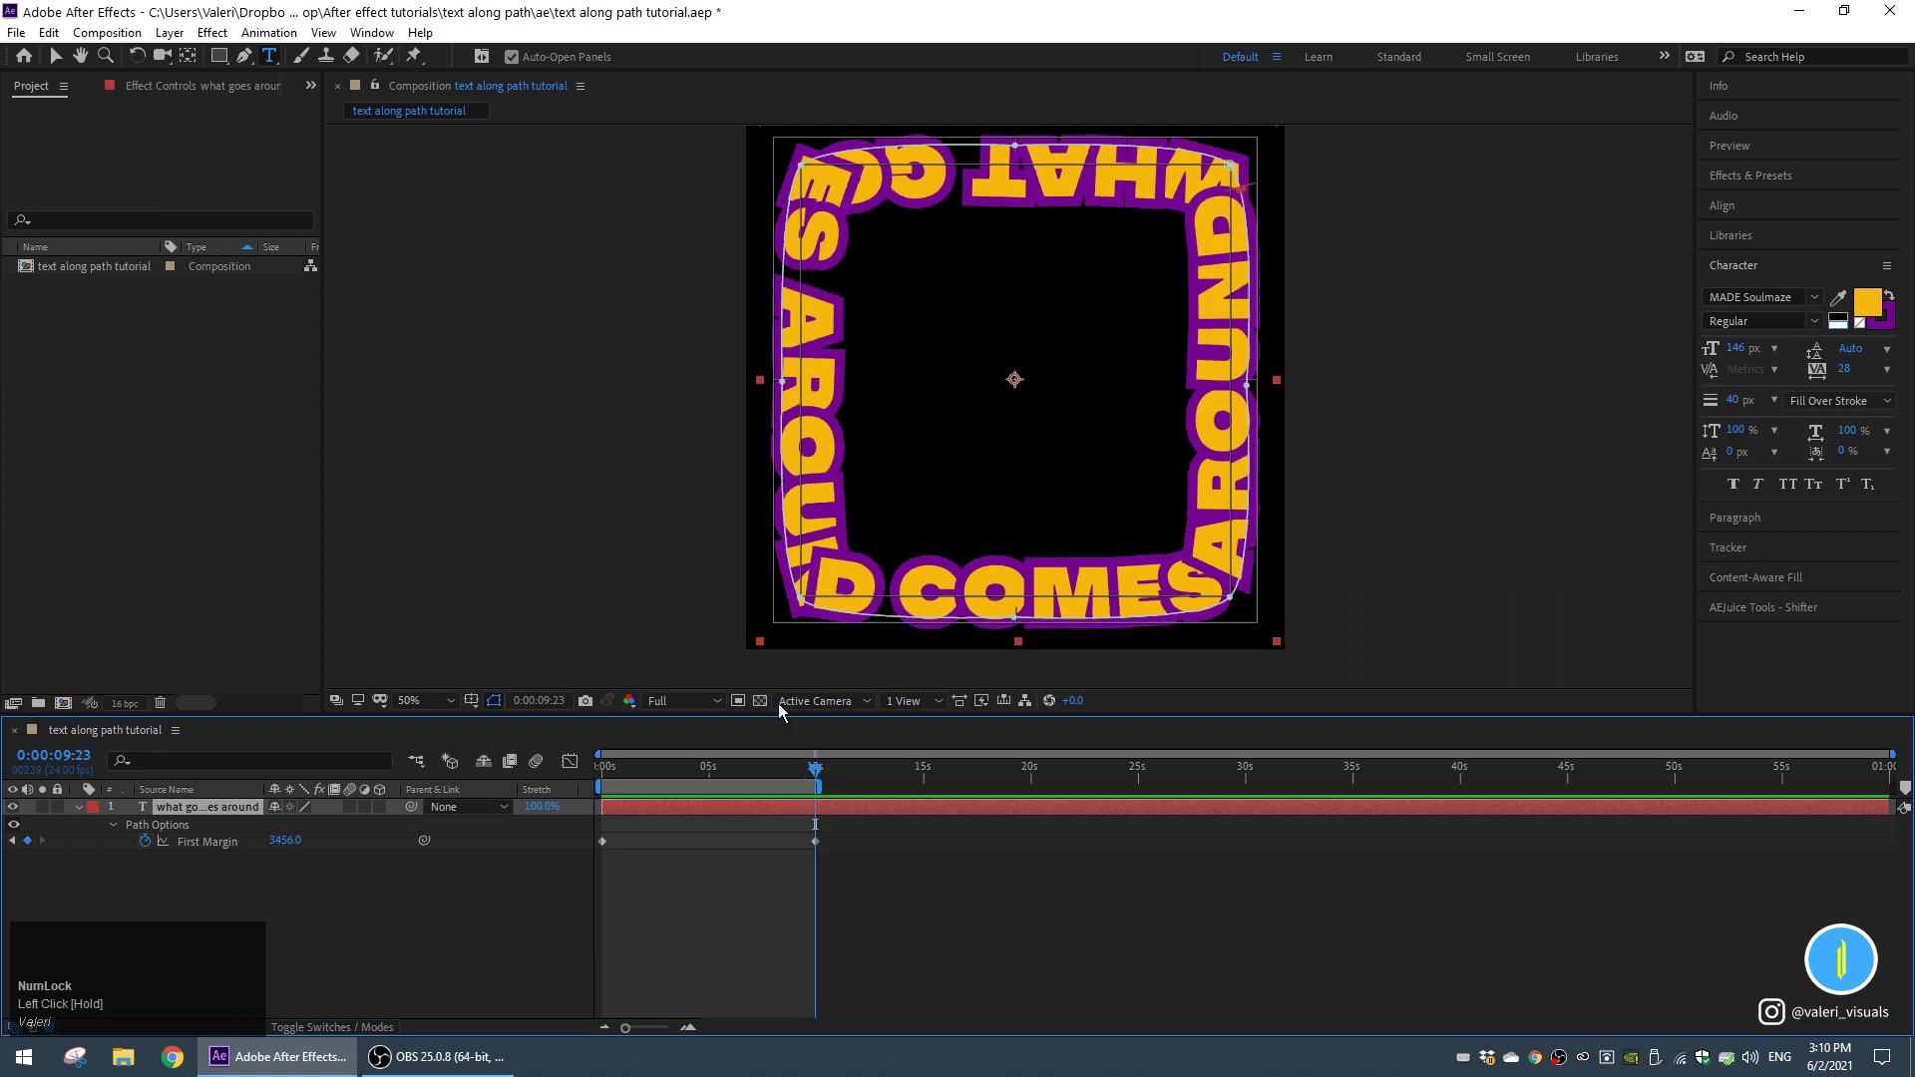
Set the ending First Margin keyframe at 0:00:09:23 to 3506 and preview the loop.
left_click_drag(286, 844, 335, 845)
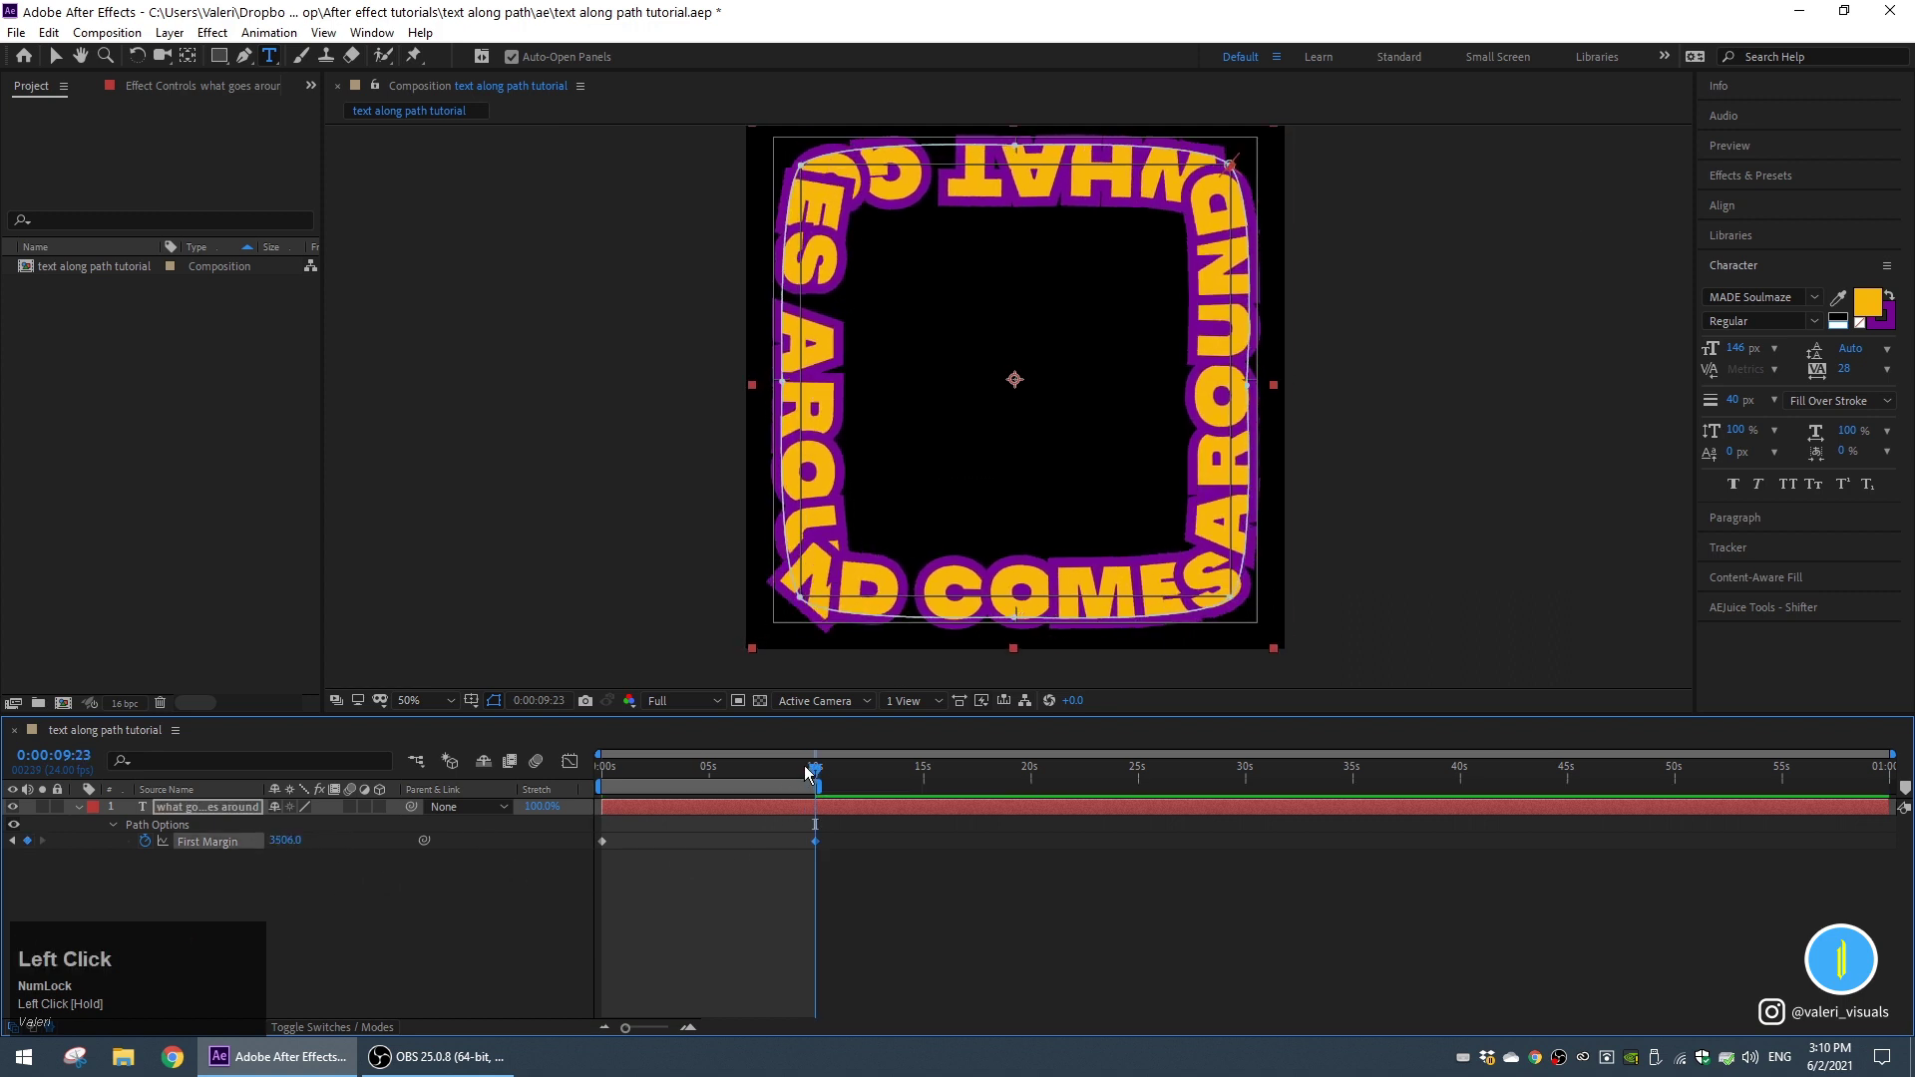
left_click_drag(813, 773, 790, 773)
key("space")
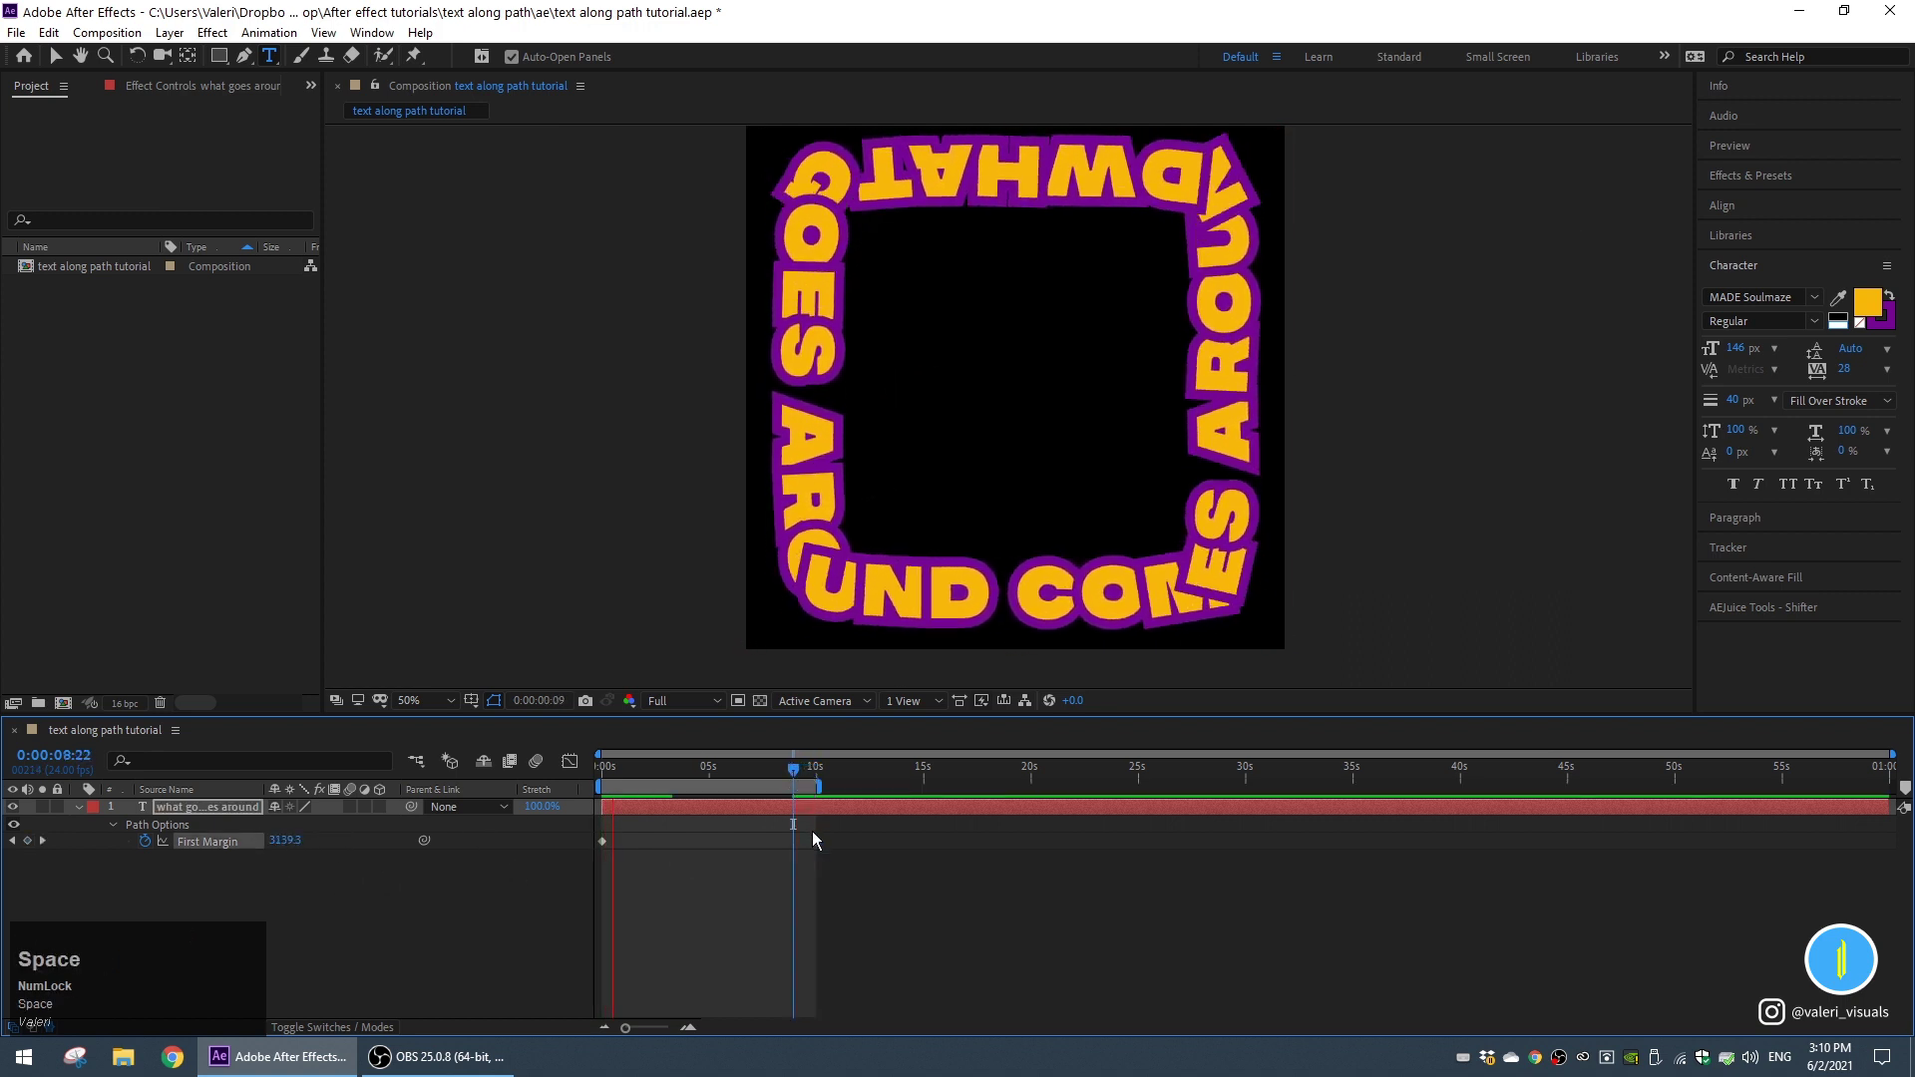
key("space")
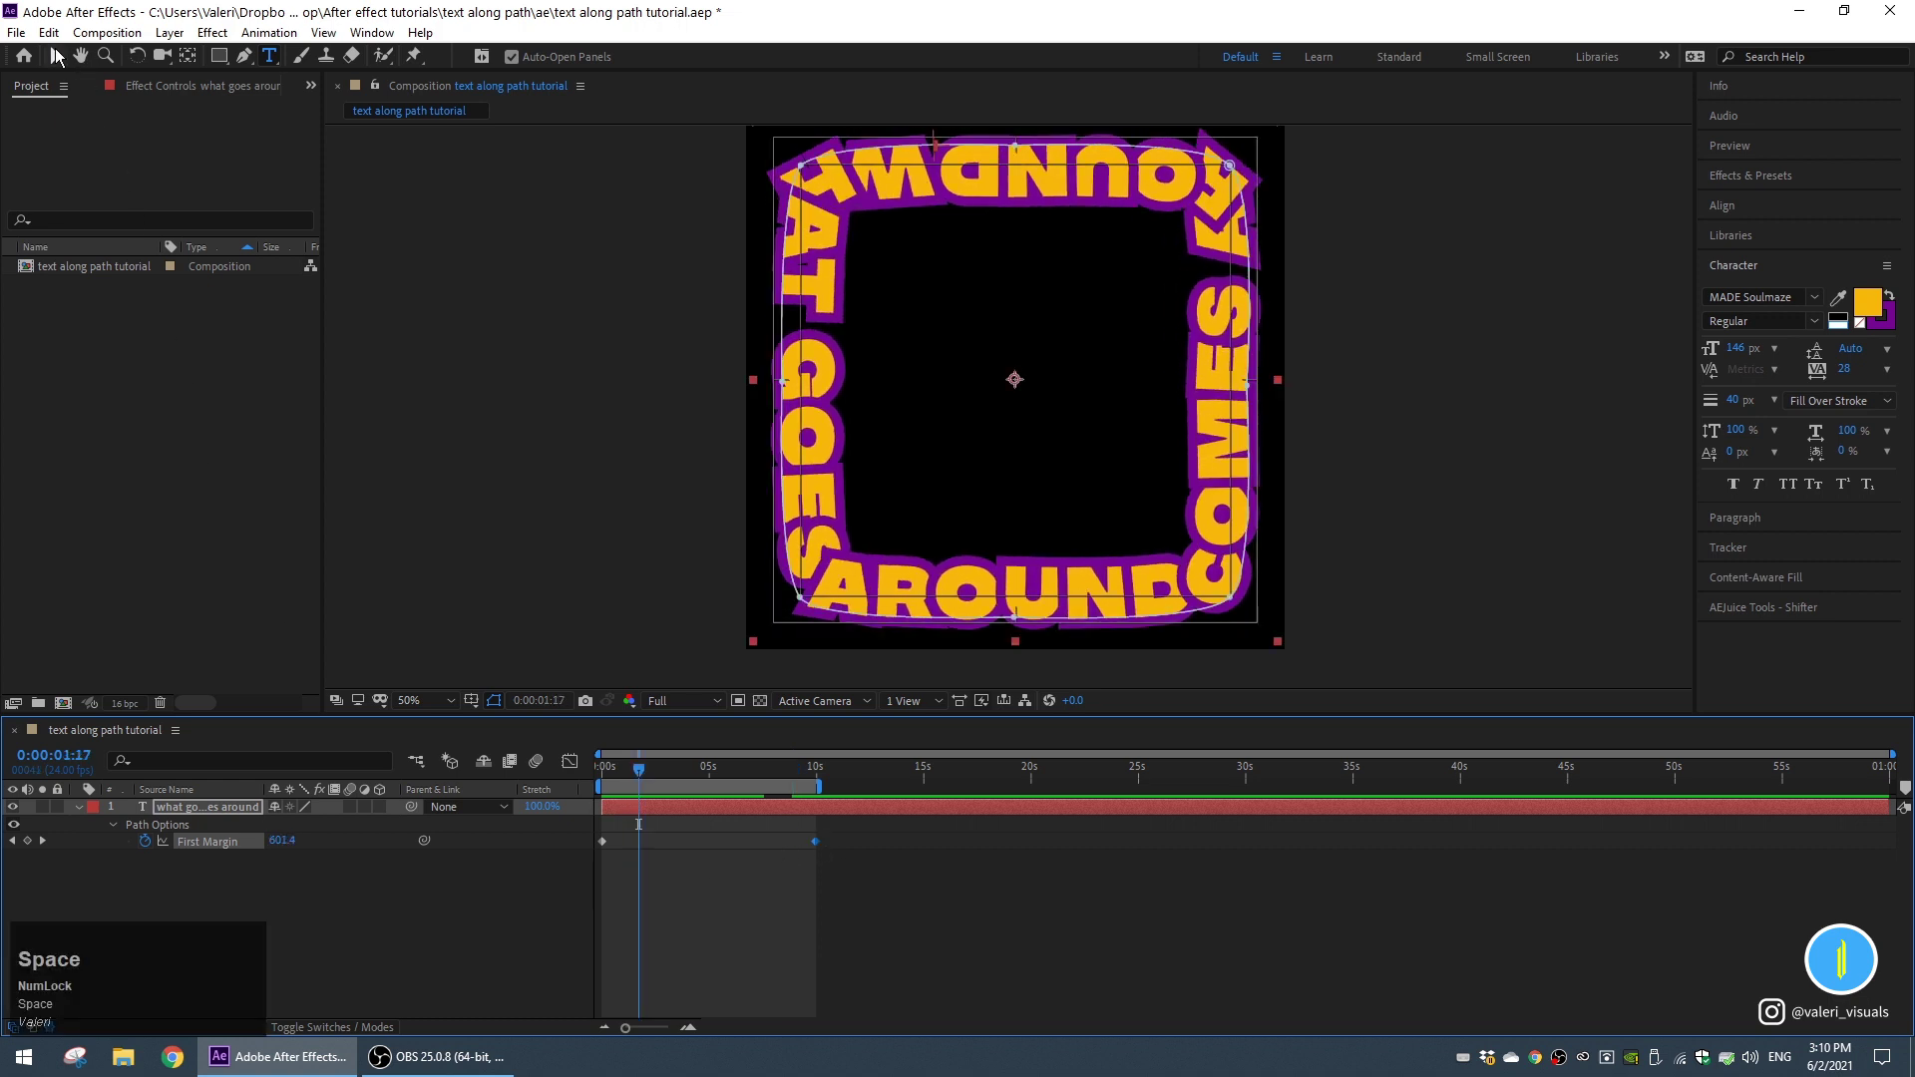
Duplicate the "what goes around comes around" text layer and place the copy below the original.
left_click(57, 57)
left_click(79, 806)
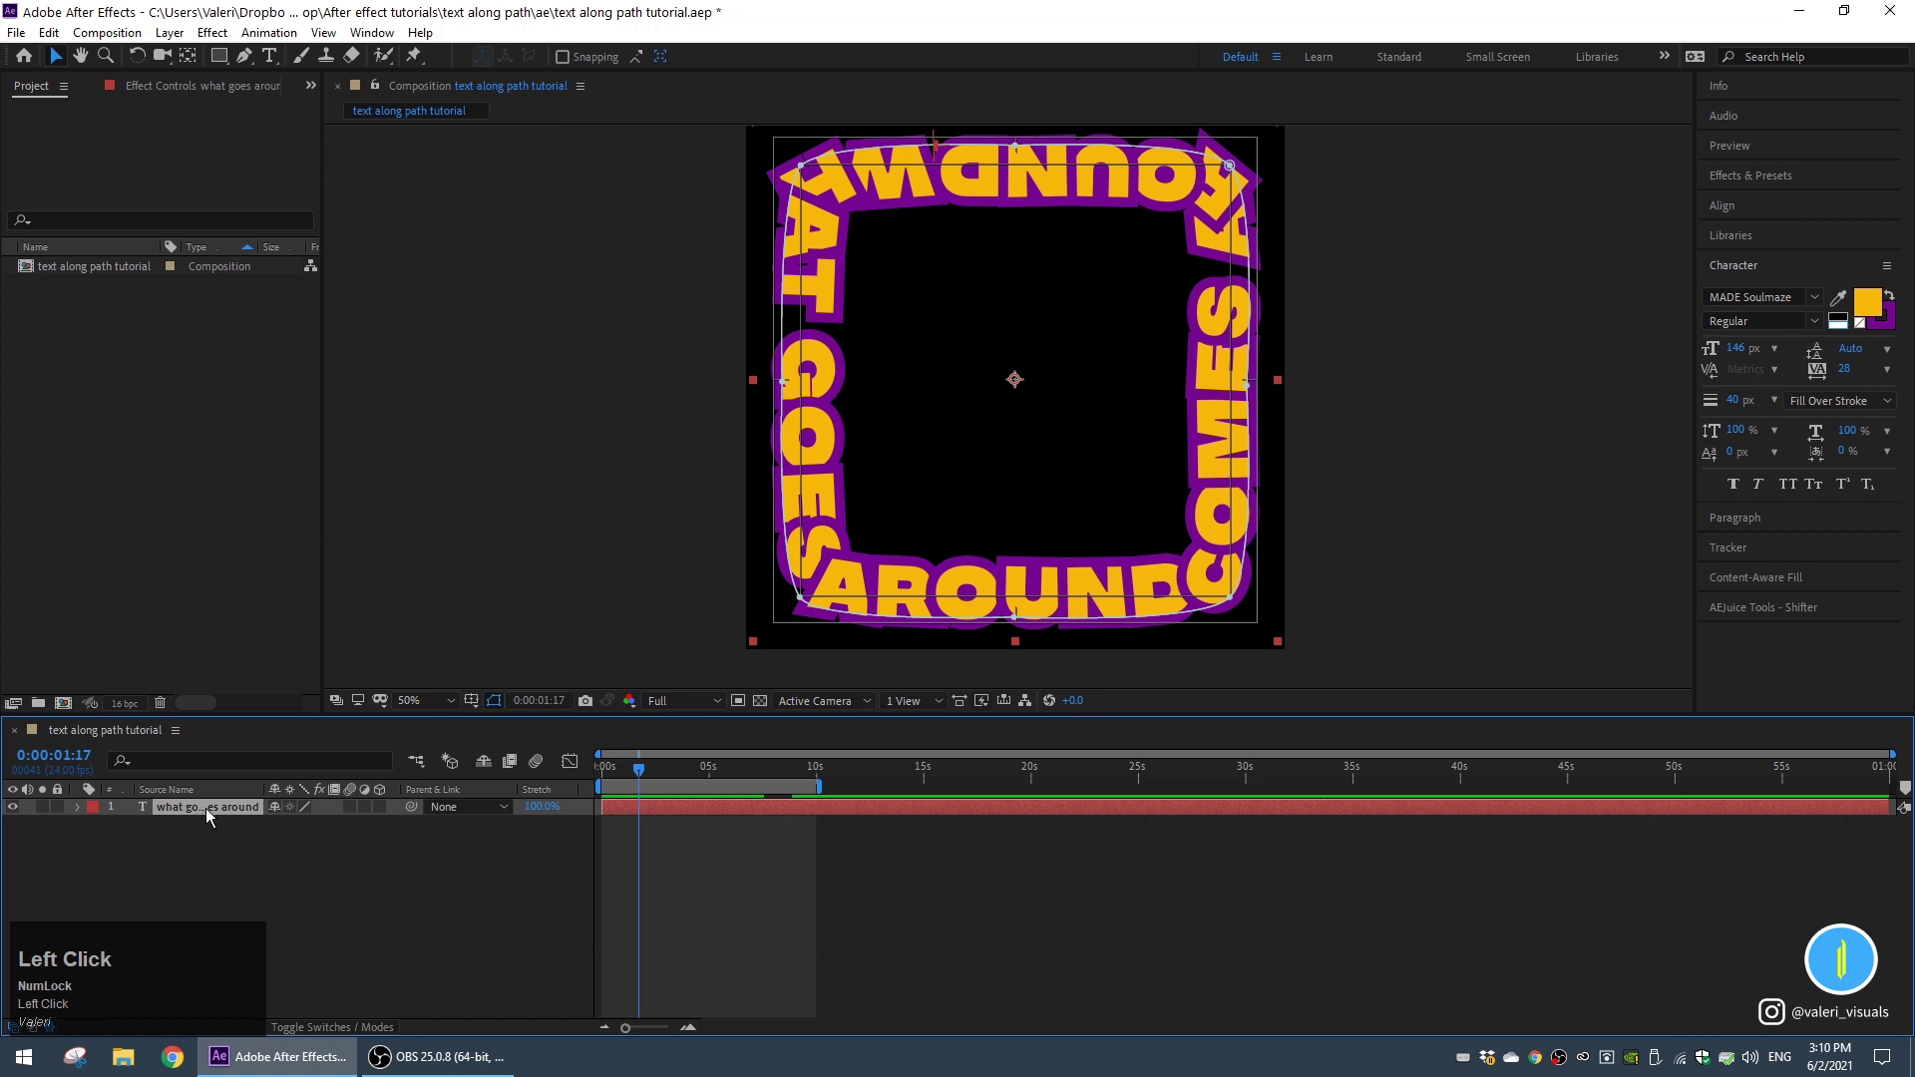
key("ctrl+d")
left_click_drag(206, 810, 207, 828)
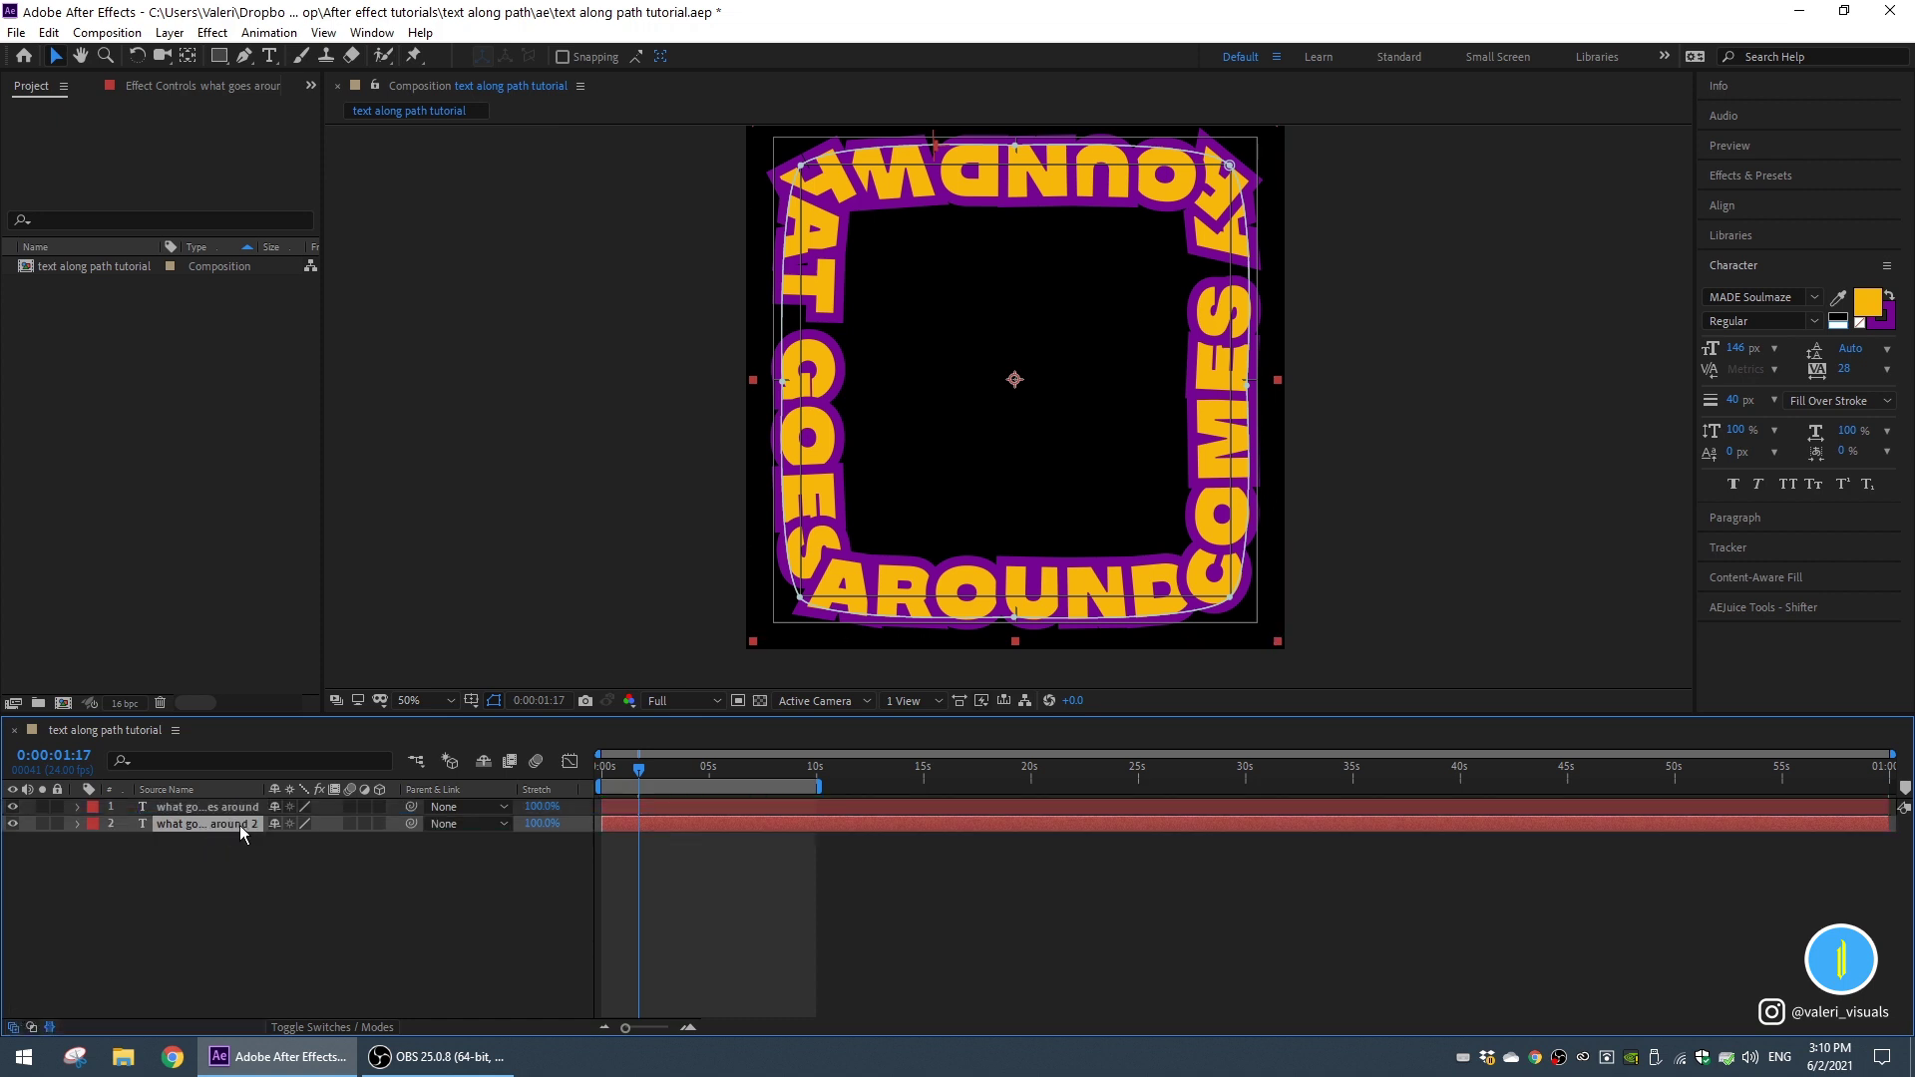
Solo the duplicate, scale its mask path down proportionally around the center to form an inner ring, and unsolo it.
left_click(38, 823)
double_click(39, 826)
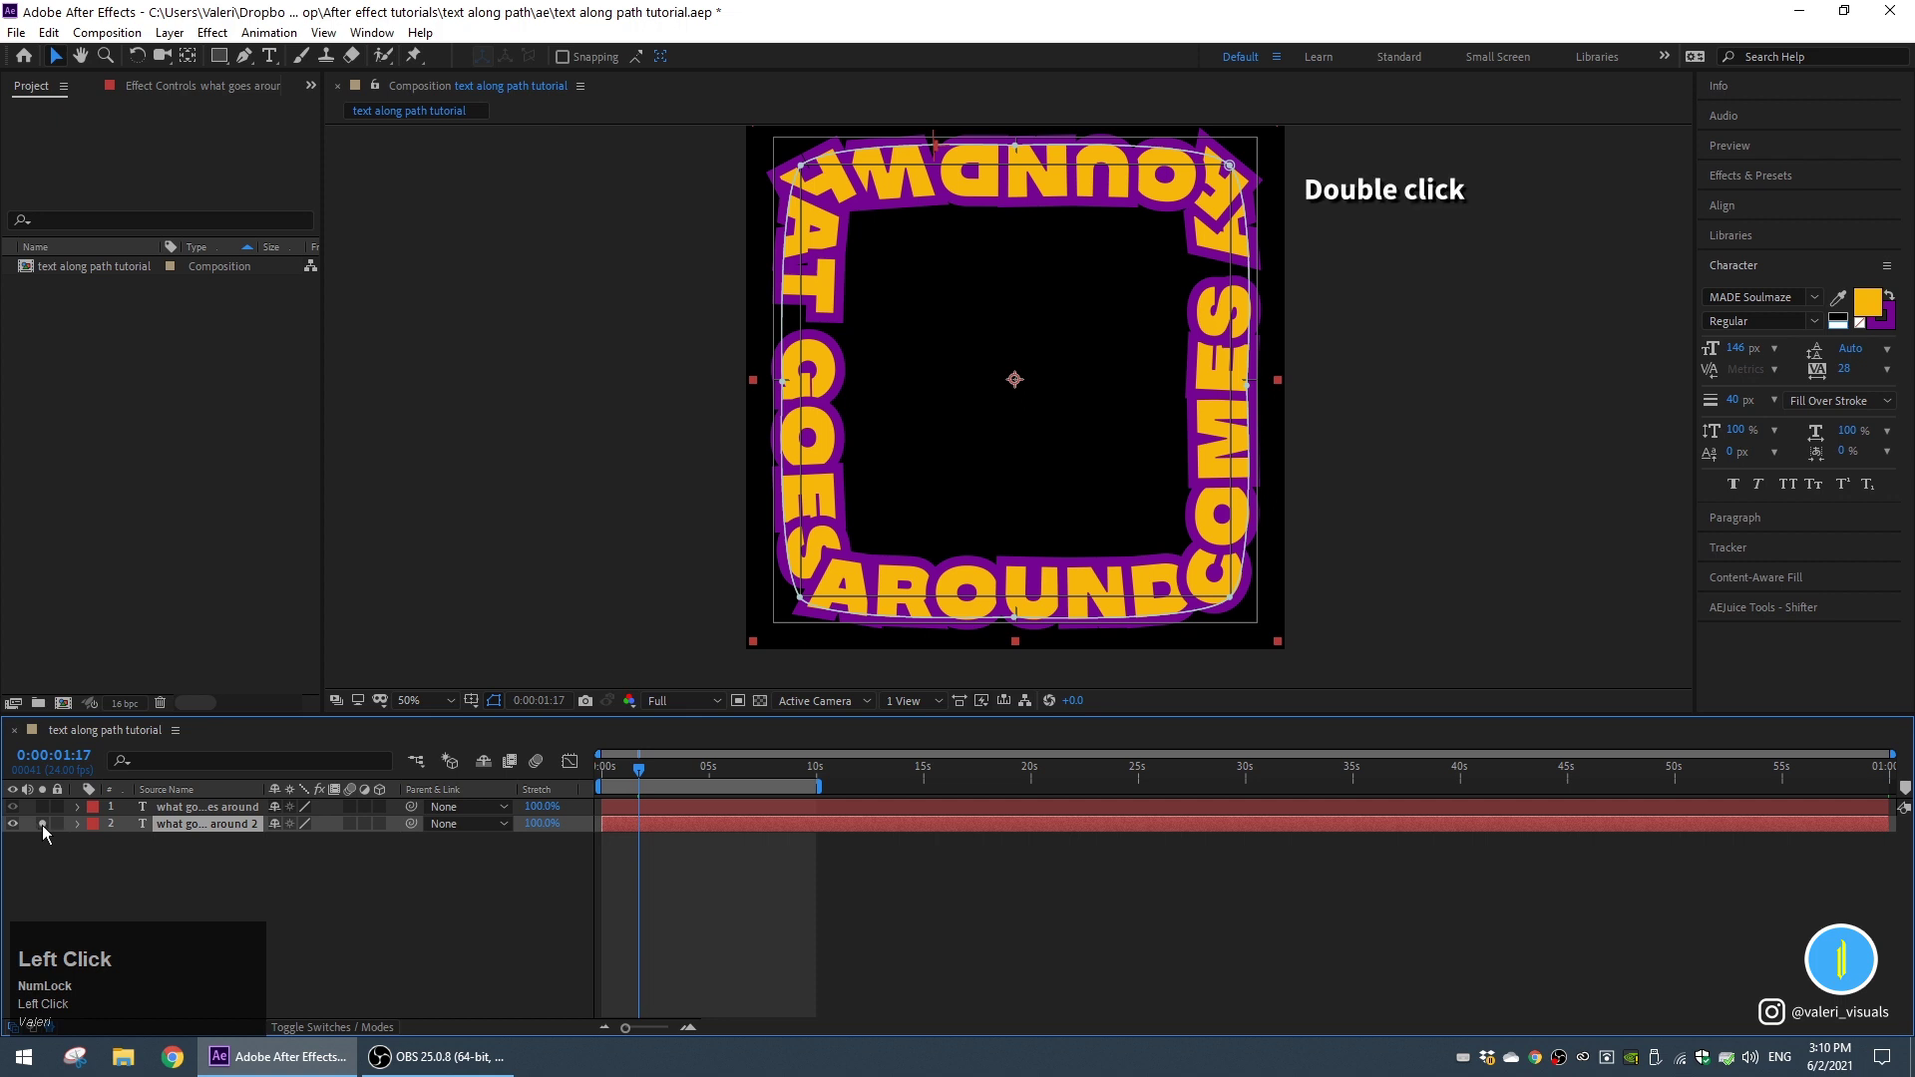
double_click(1230, 166)
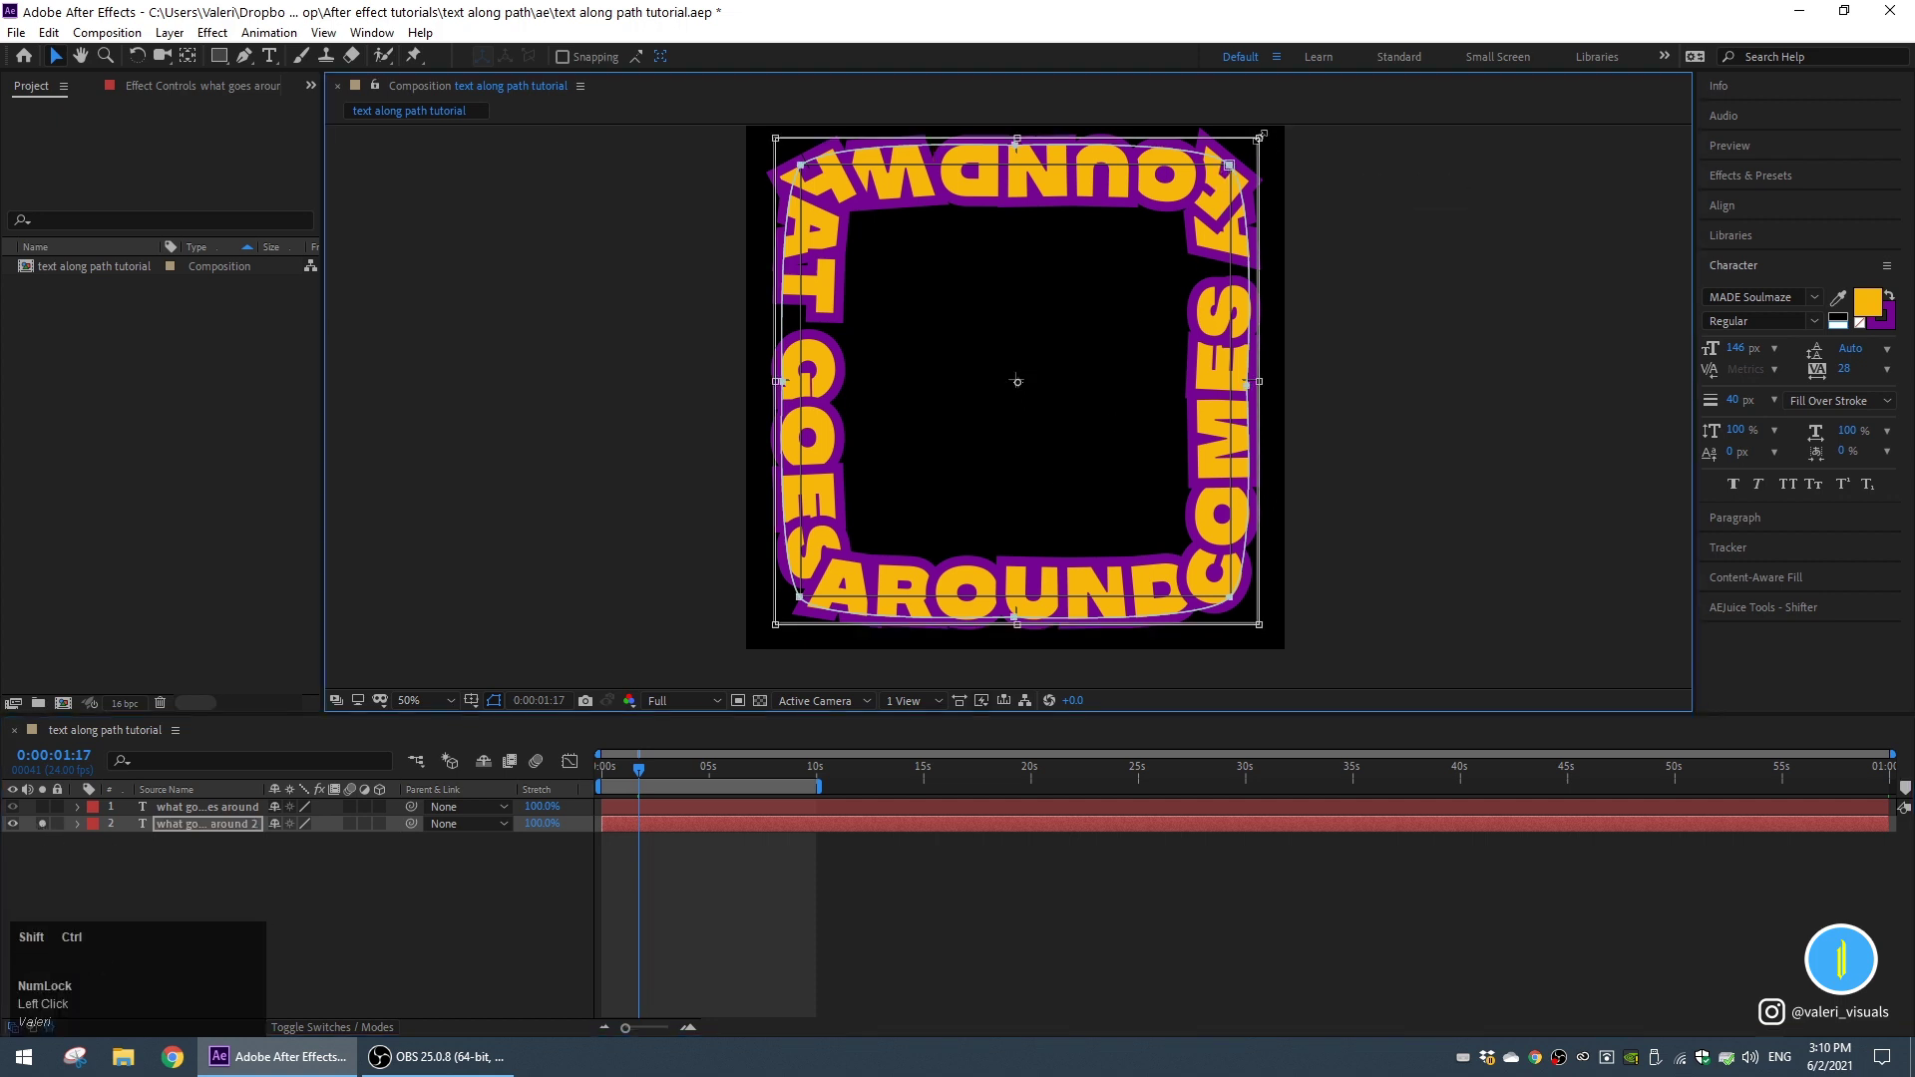
left_click_drag(1259, 137, 1230, 189)
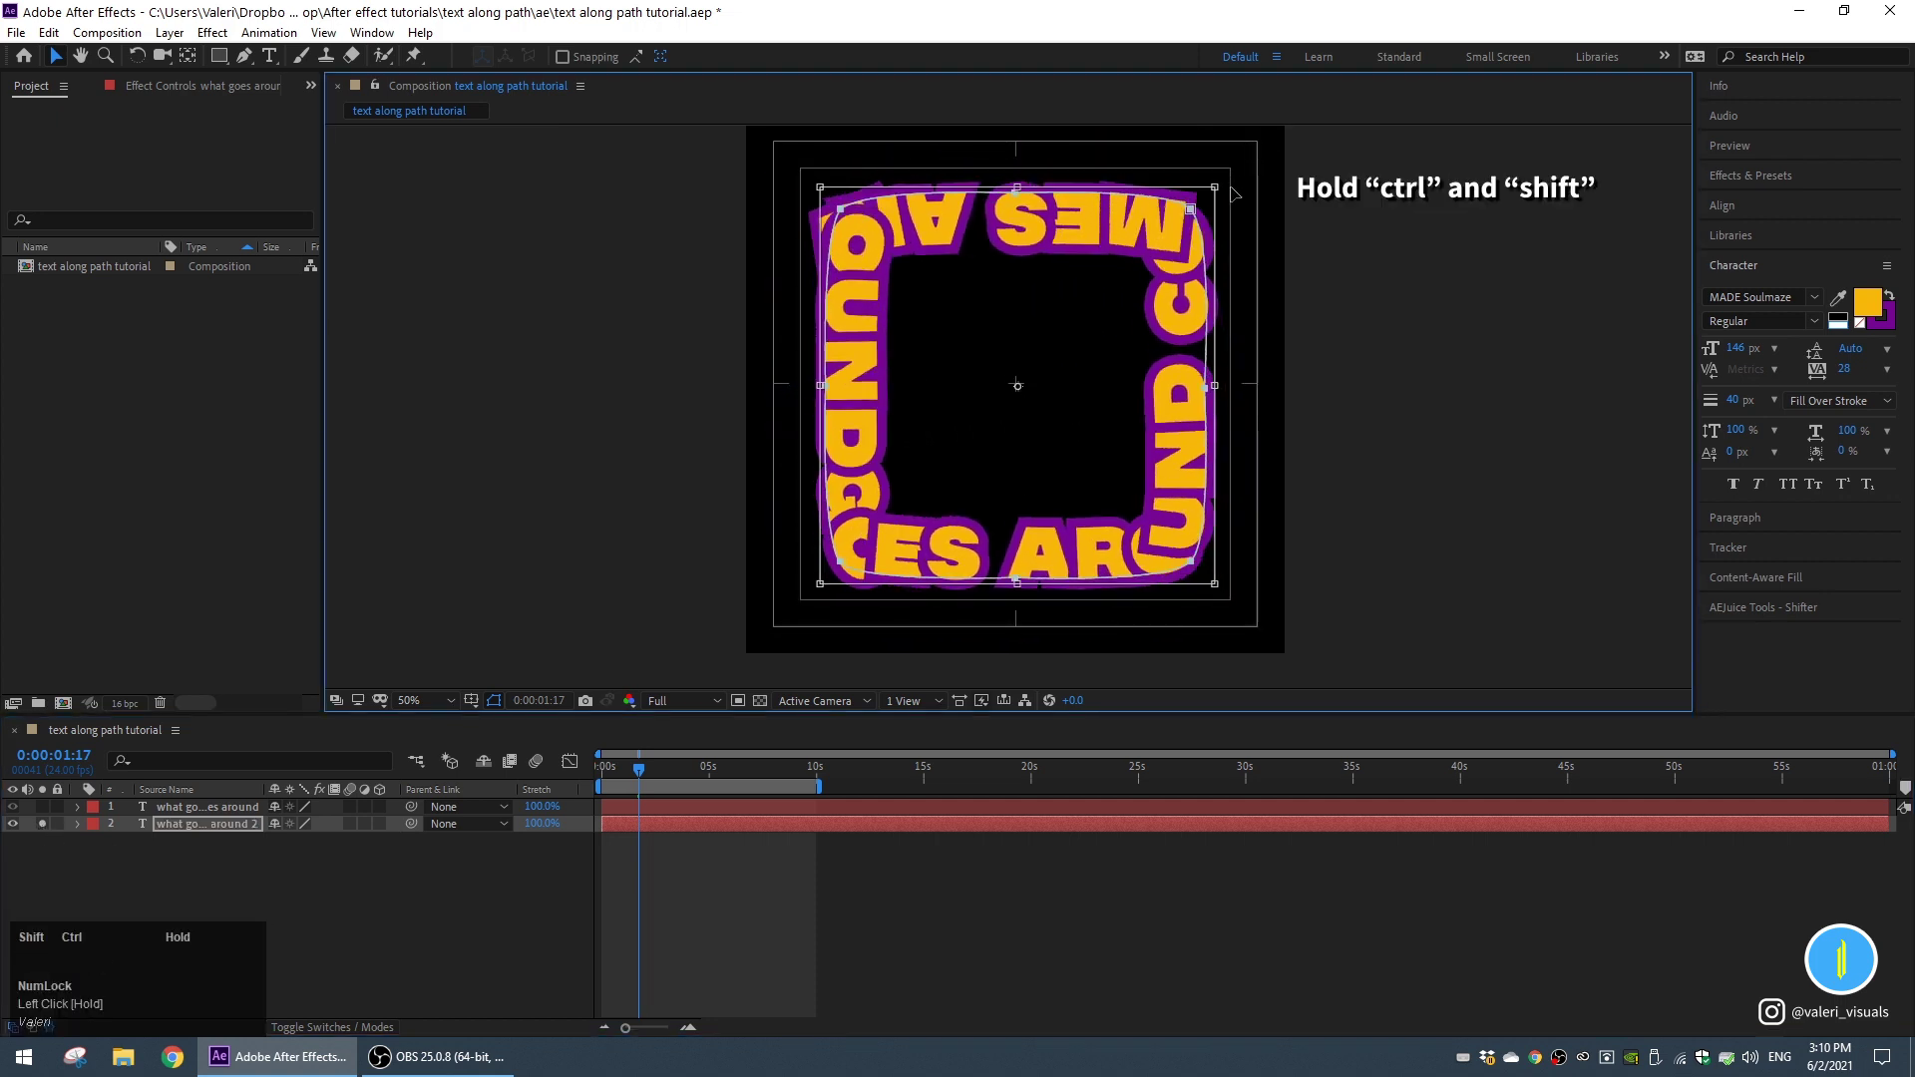
left_click(42, 810)
left_click(45, 824)
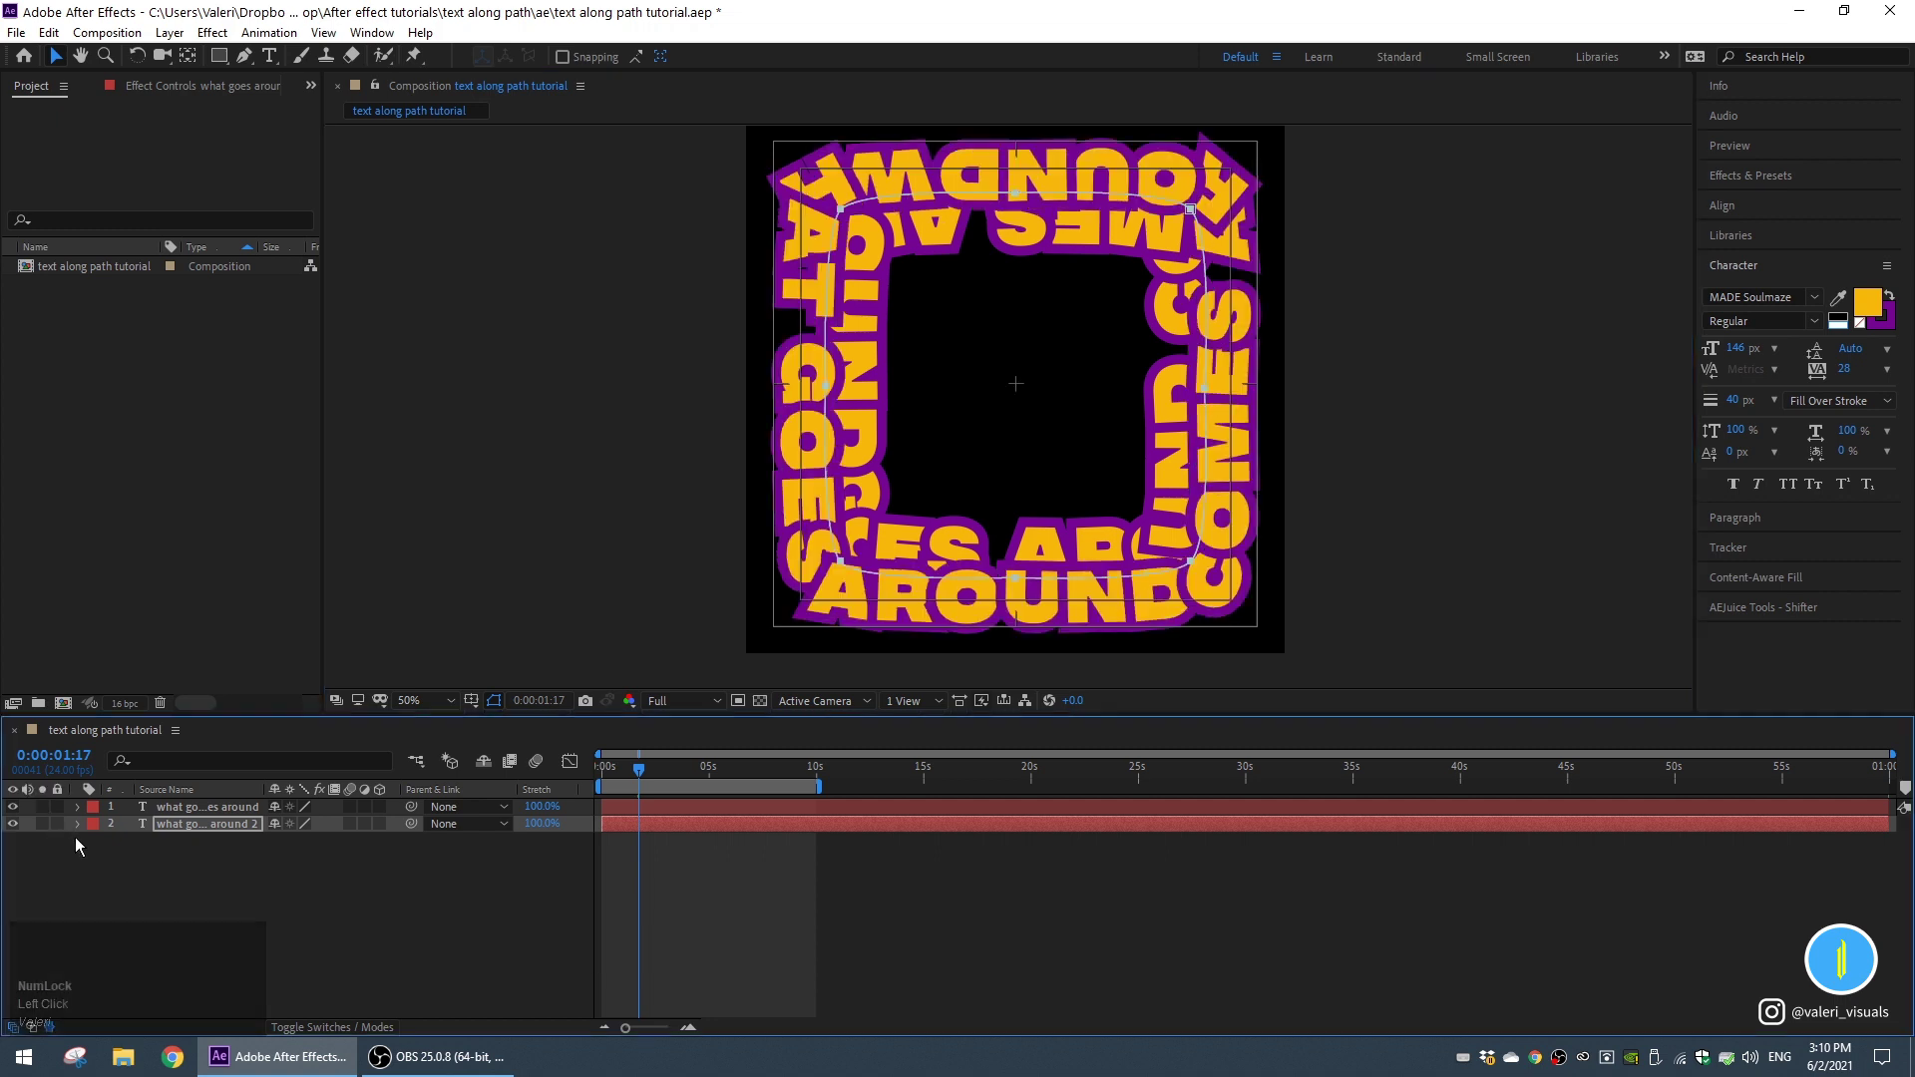
Set the second text layer's tracking to 0 and its font size to 122 px.
double_click(208, 824)
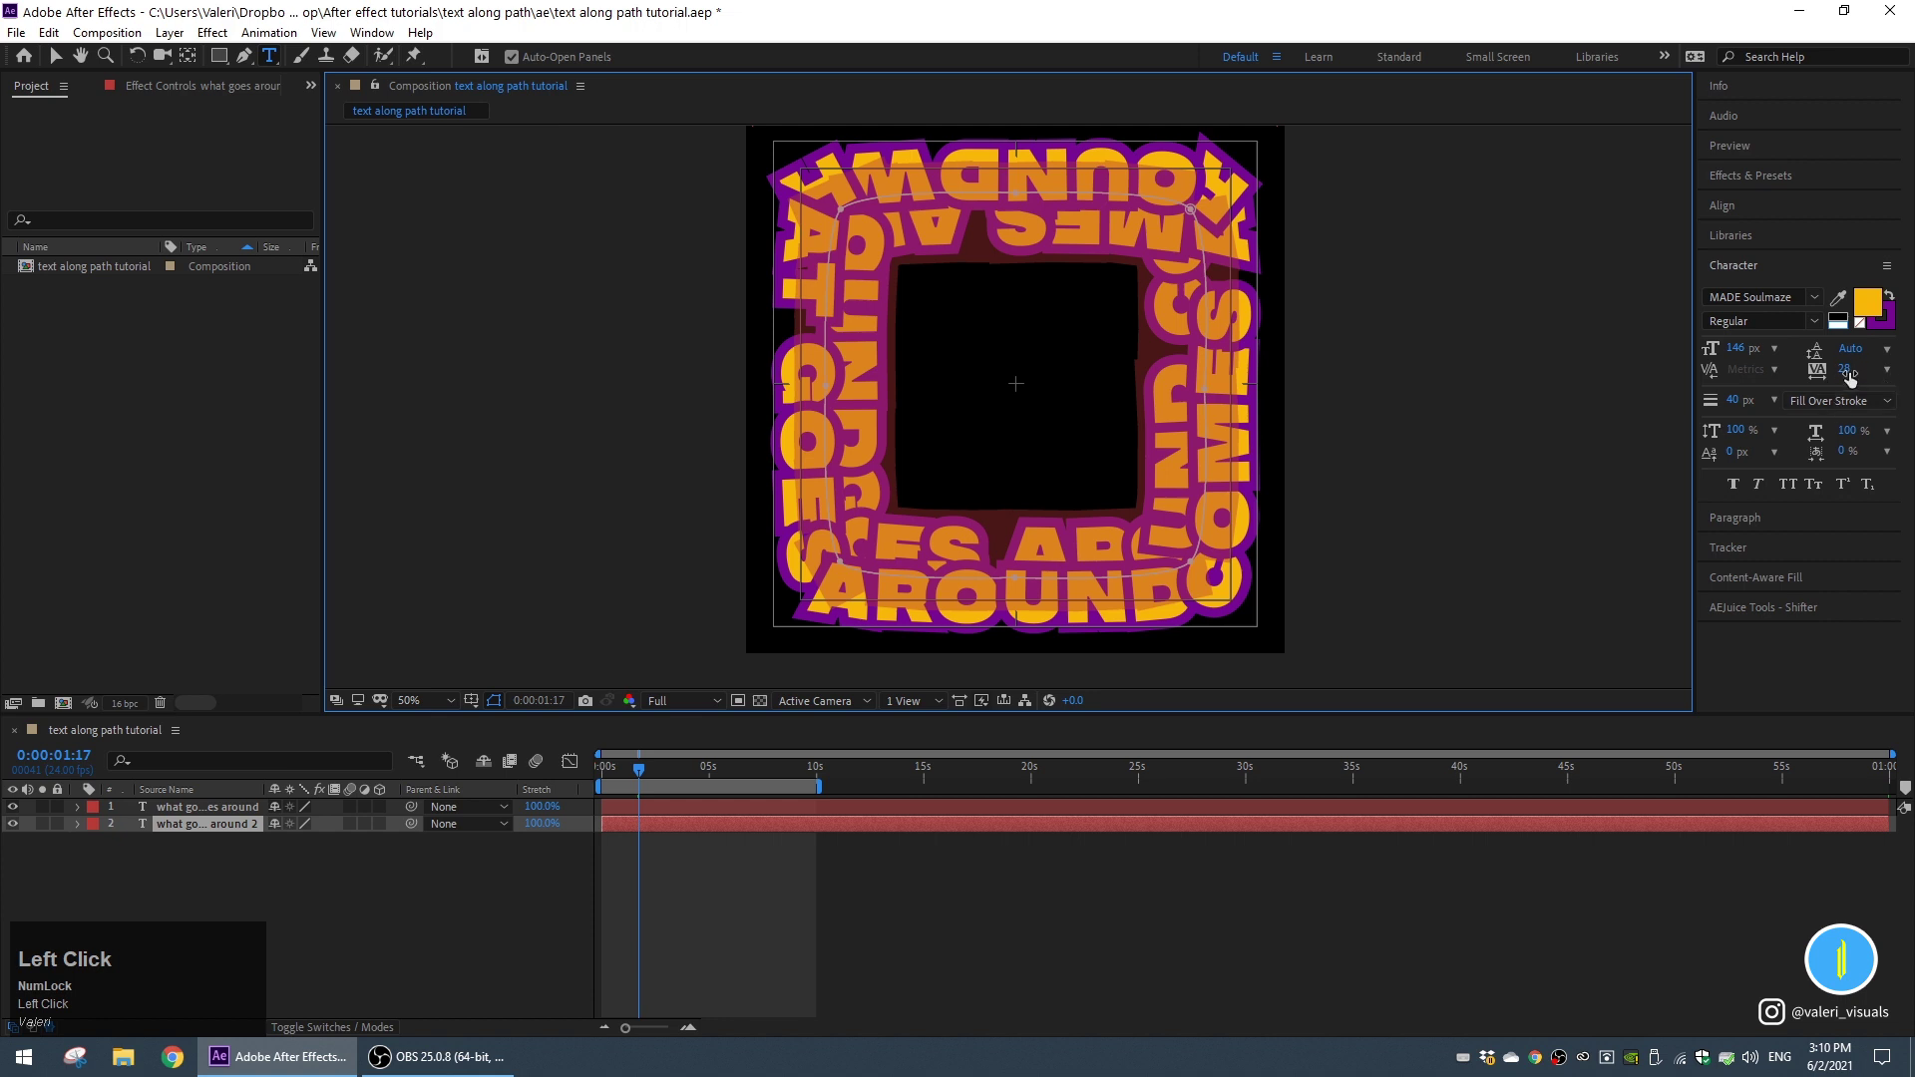
mouse_move(1846, 371)
left_mouse_down()
mouse_move(1815, 375)
mouse_move(1848, 377)
left_mouse_up()
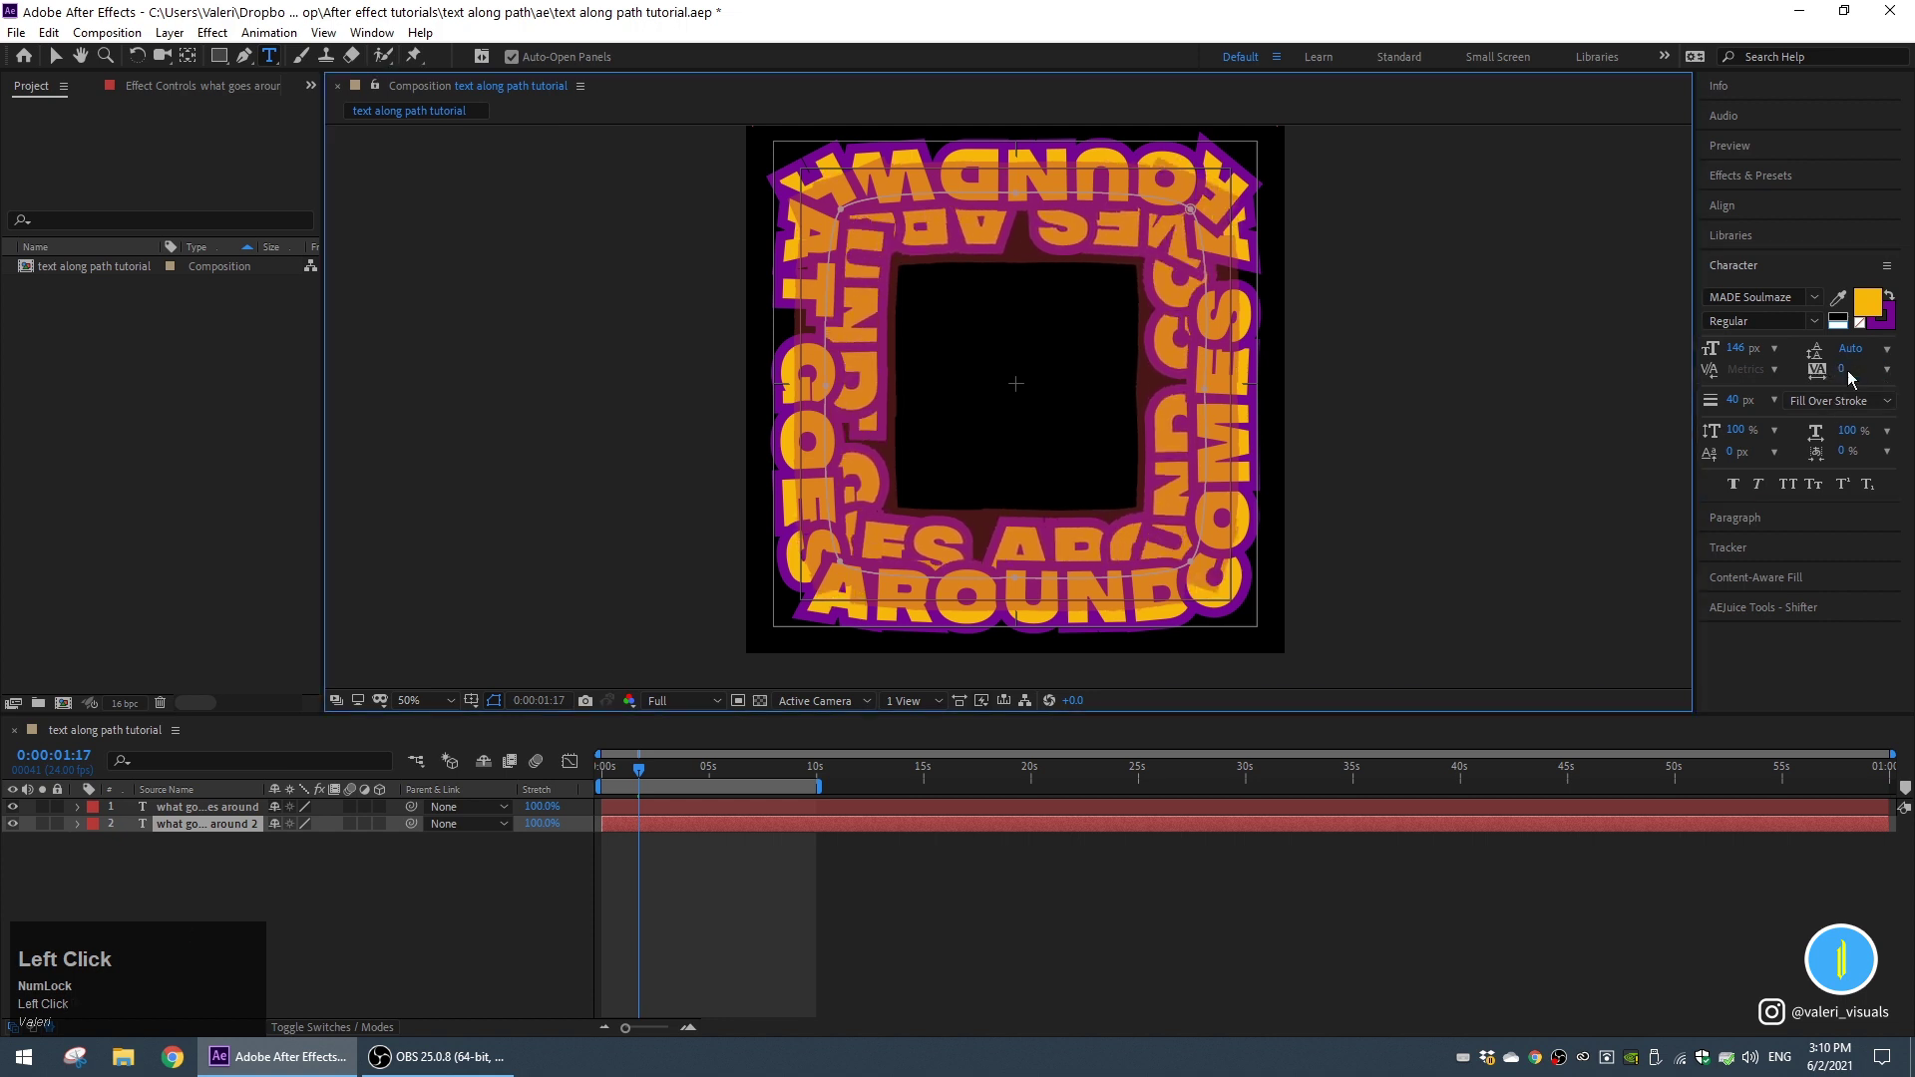
left_click(1736, 349)
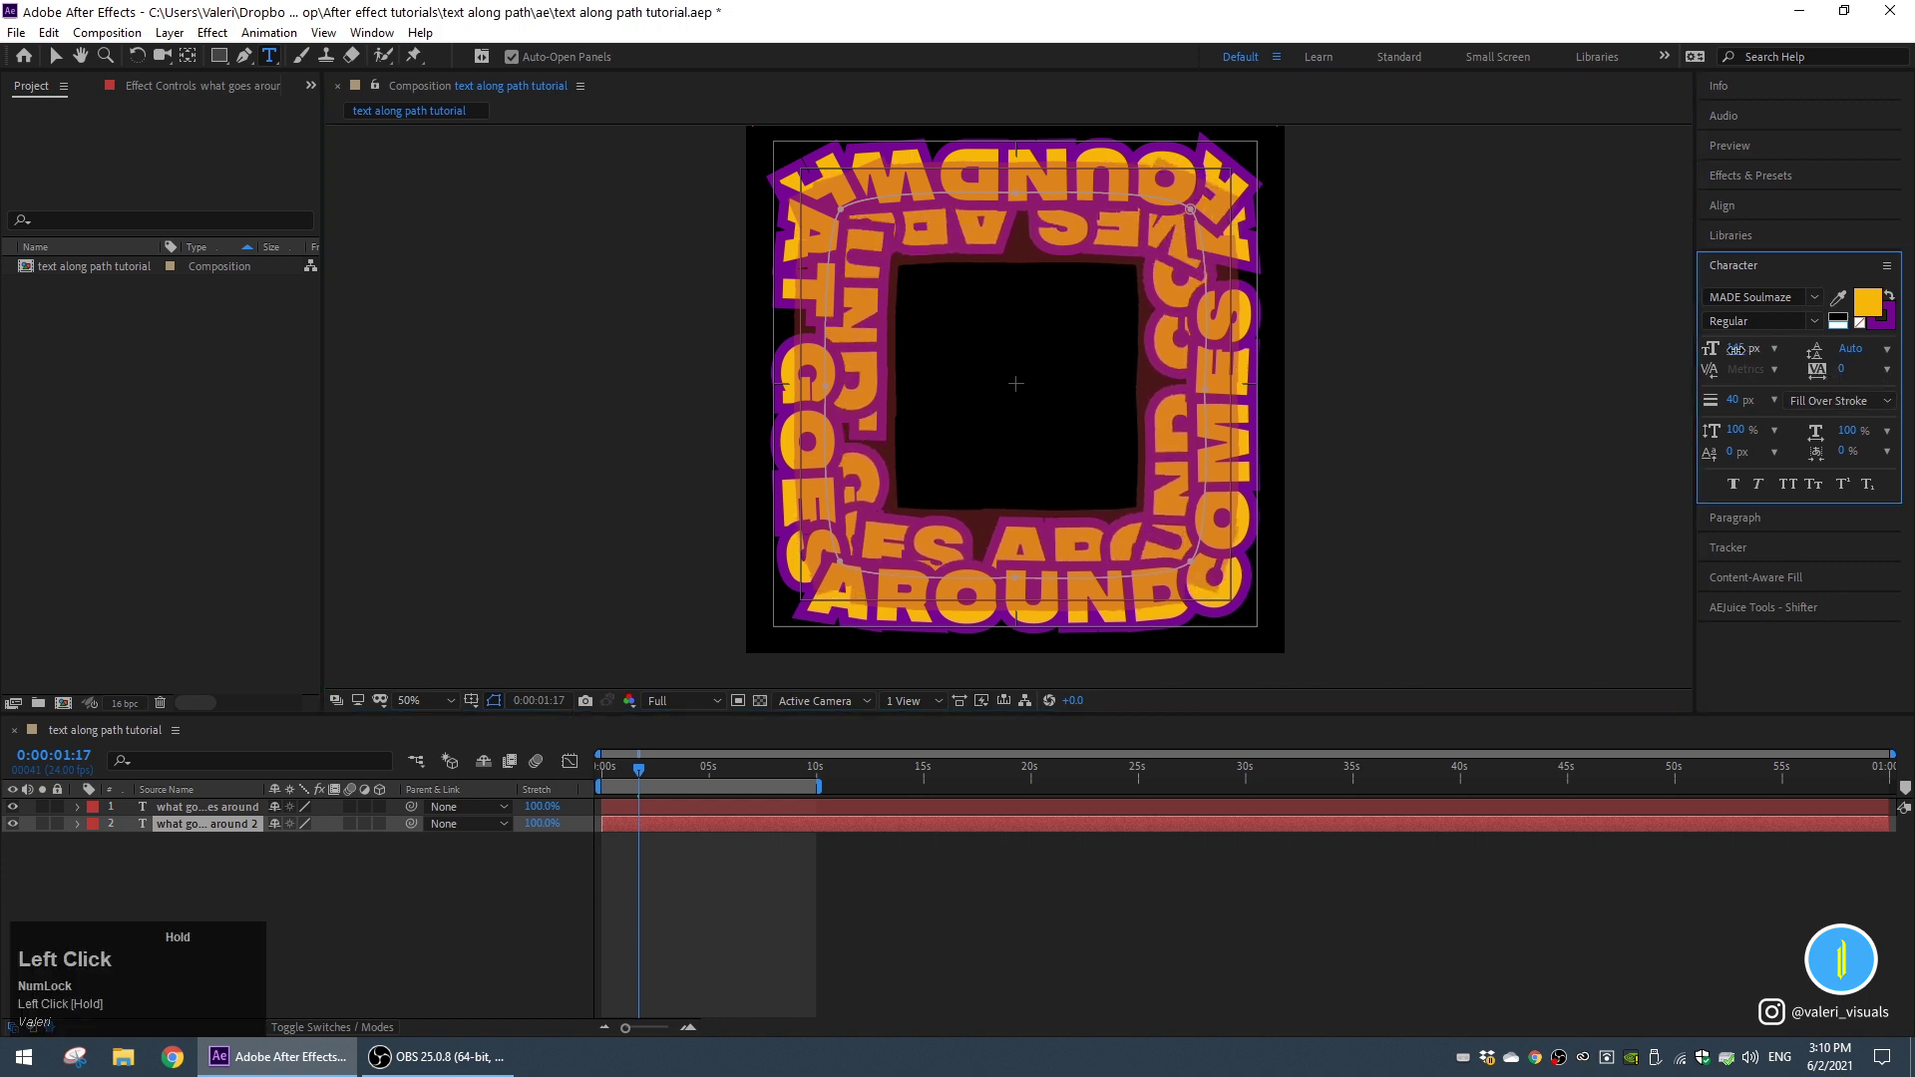
left_click_drag(1737, 349, 1716, 351)
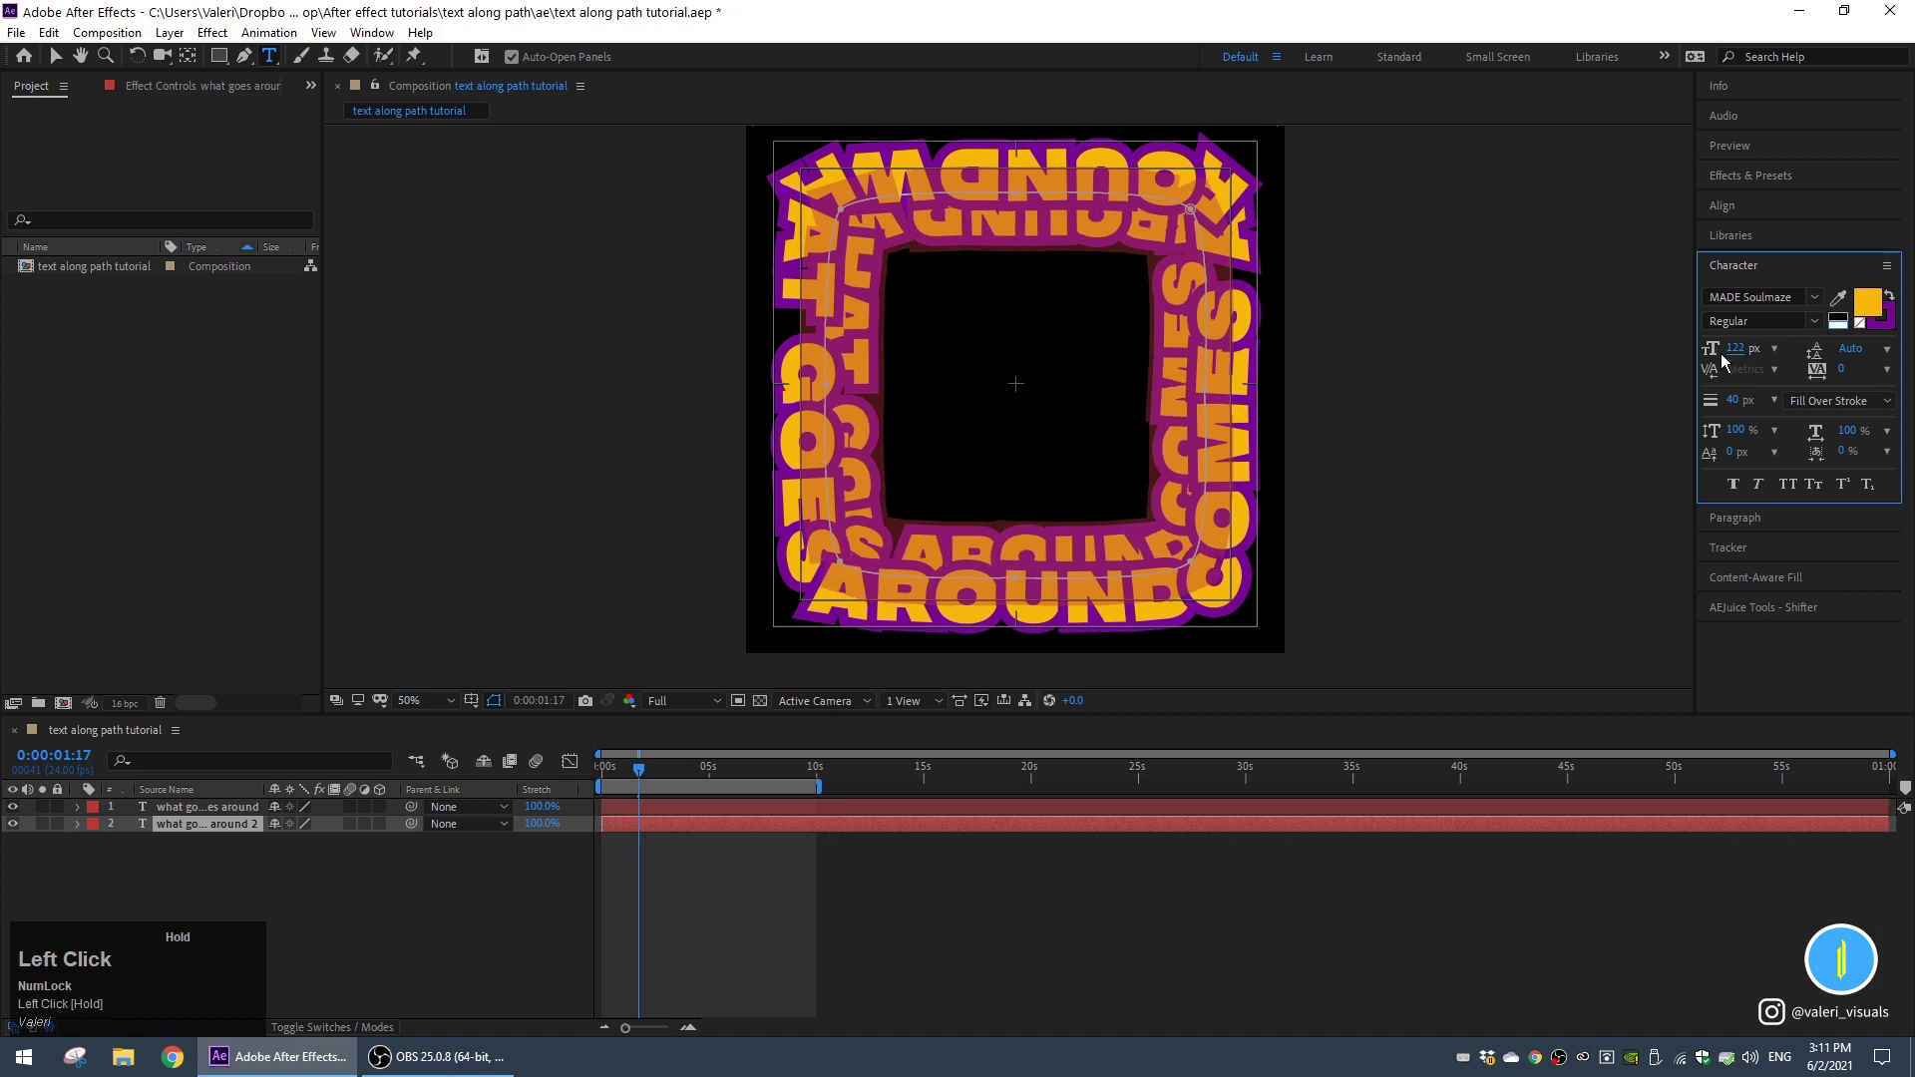
Scale the second layer's mask path down slightly more around its center so the ring clears the outer text.
left_click(182, 840)
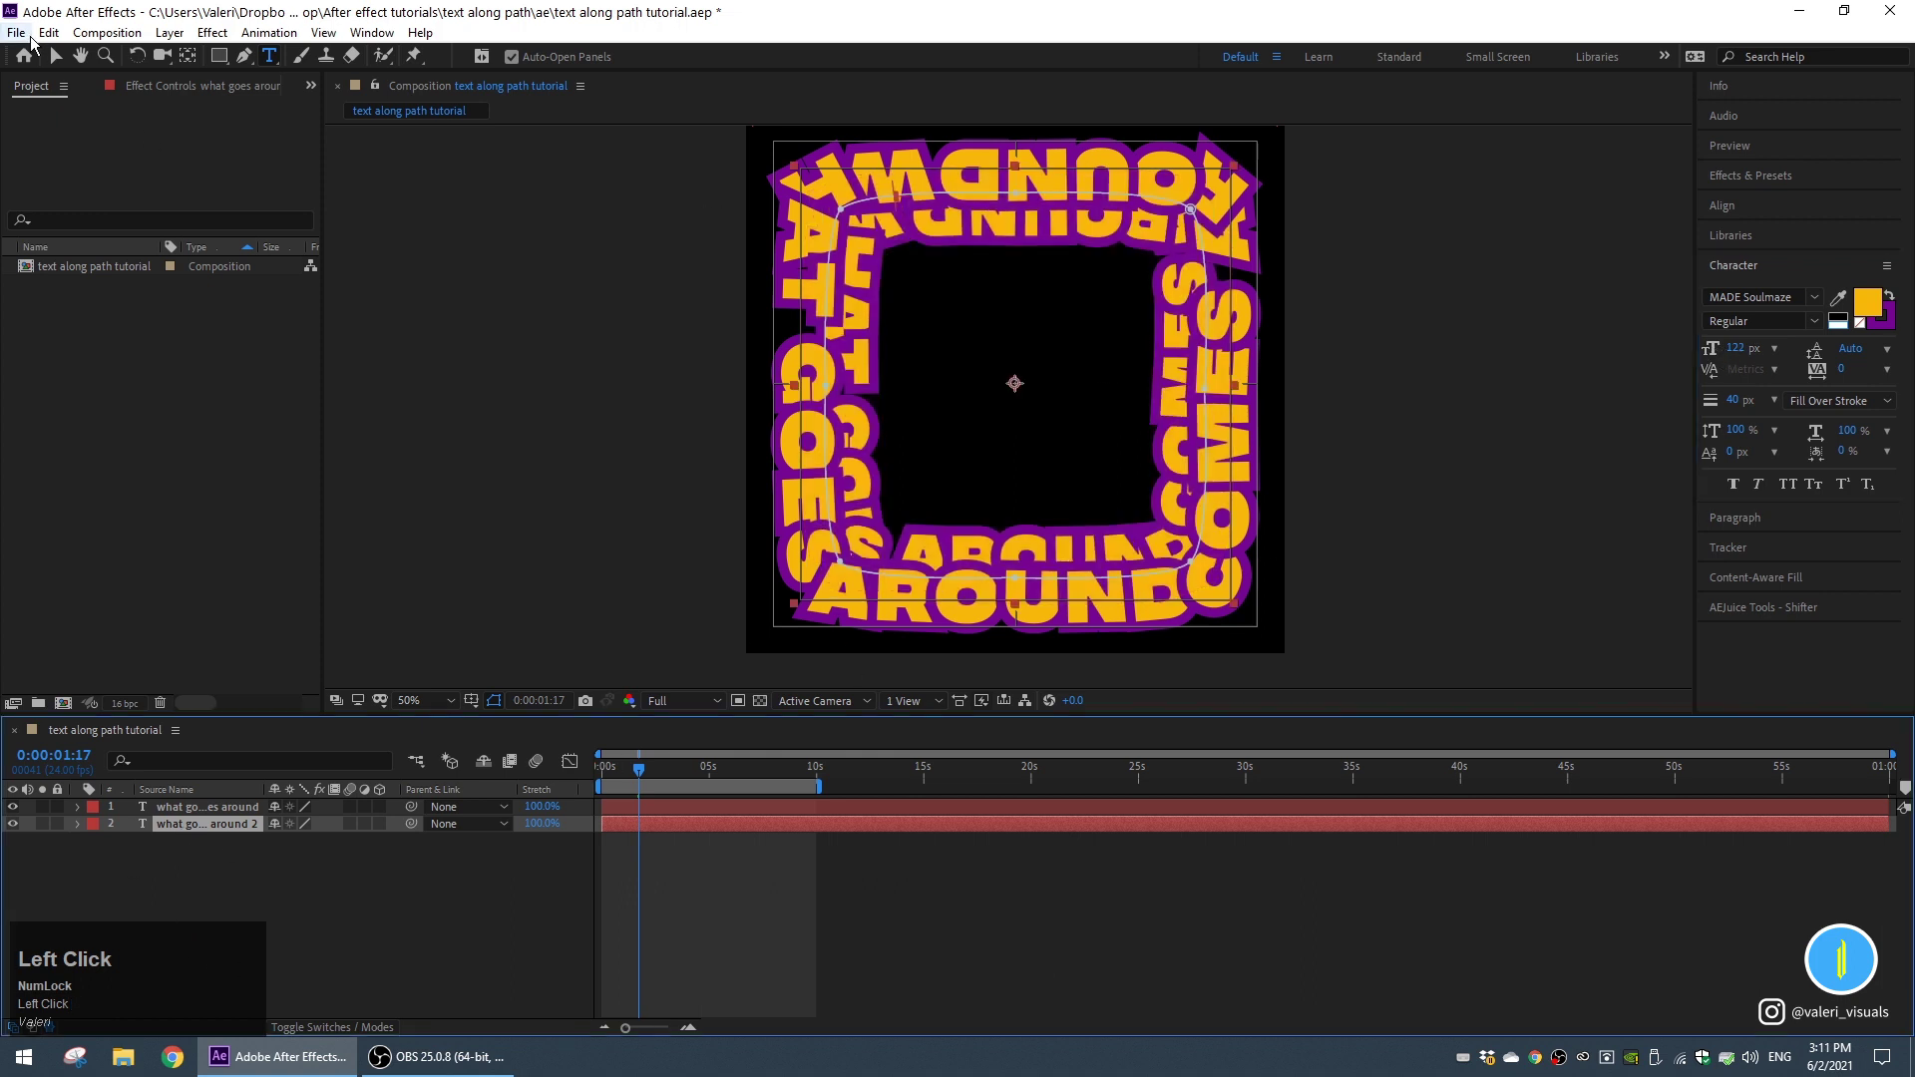
key("v")
left_click(1191, 212)
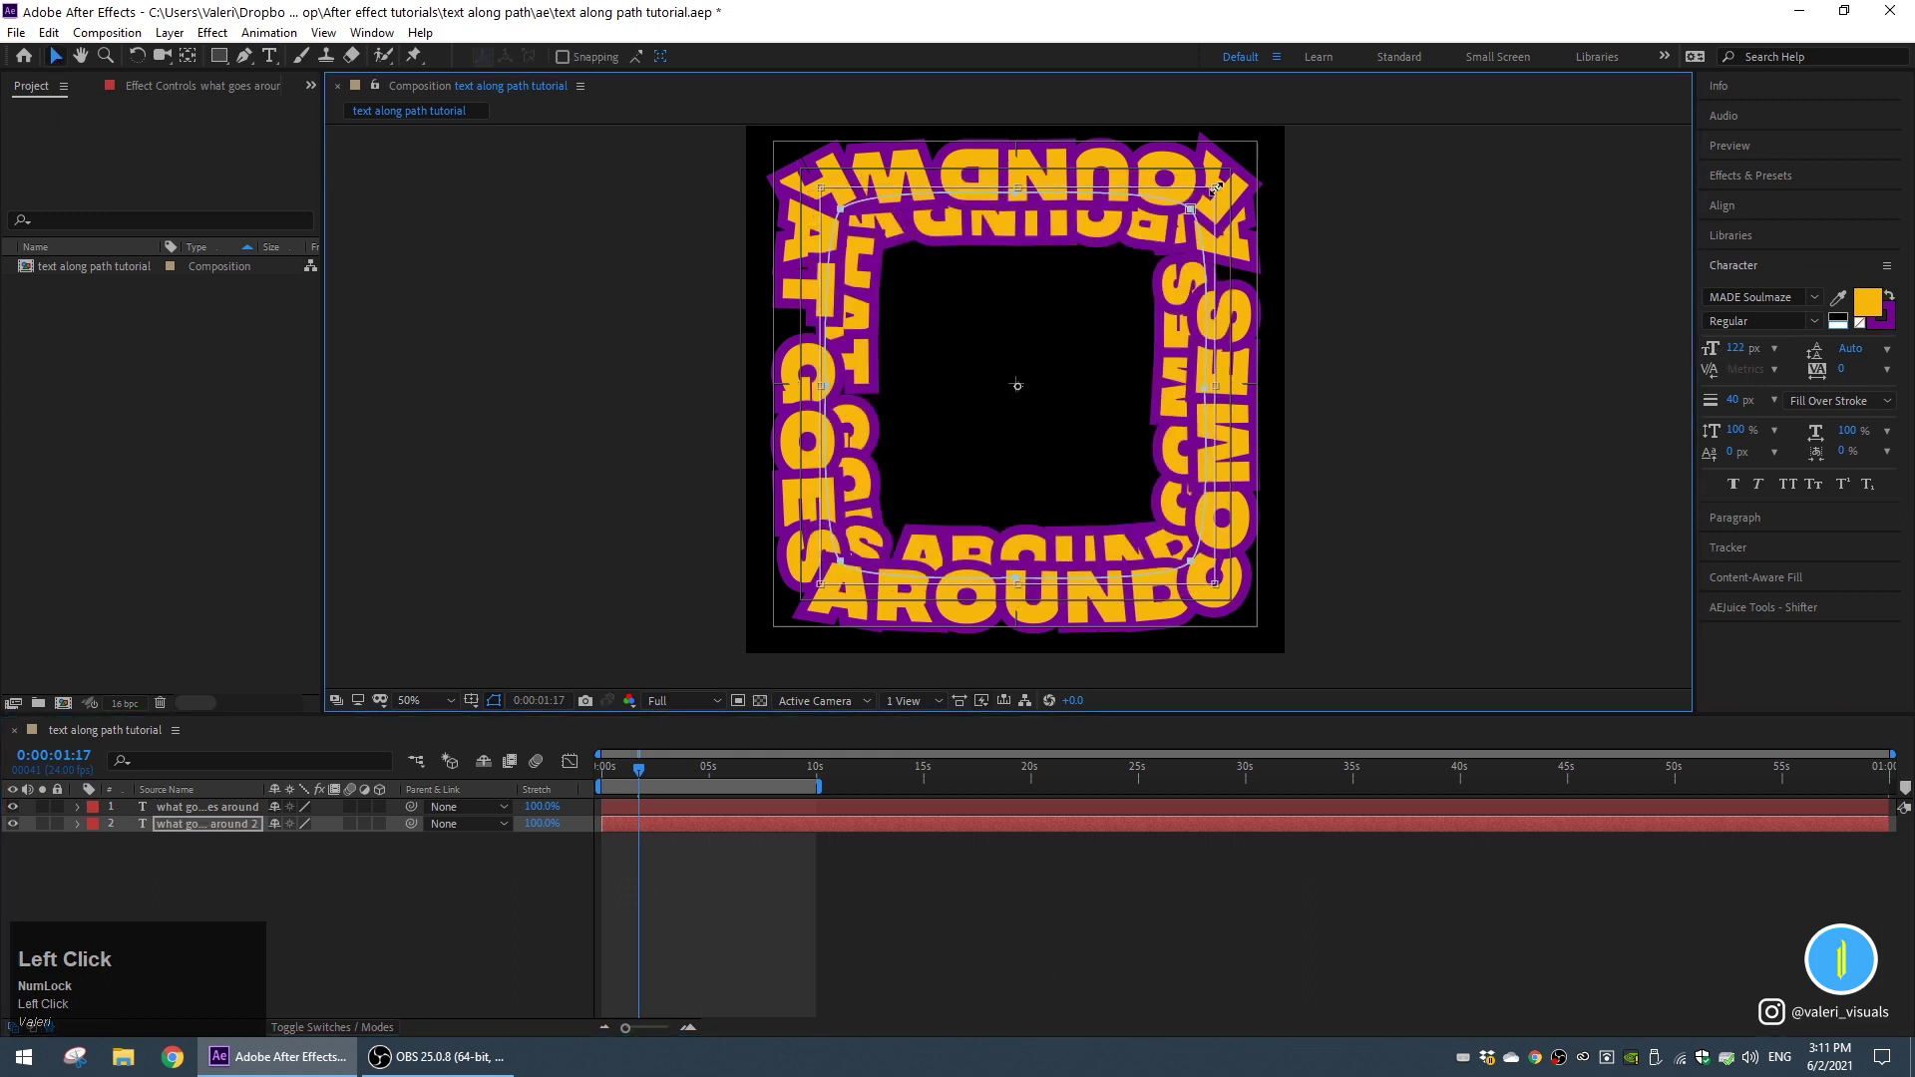
left_click_drag(1216, 186, 1203, 200)
key("Return")
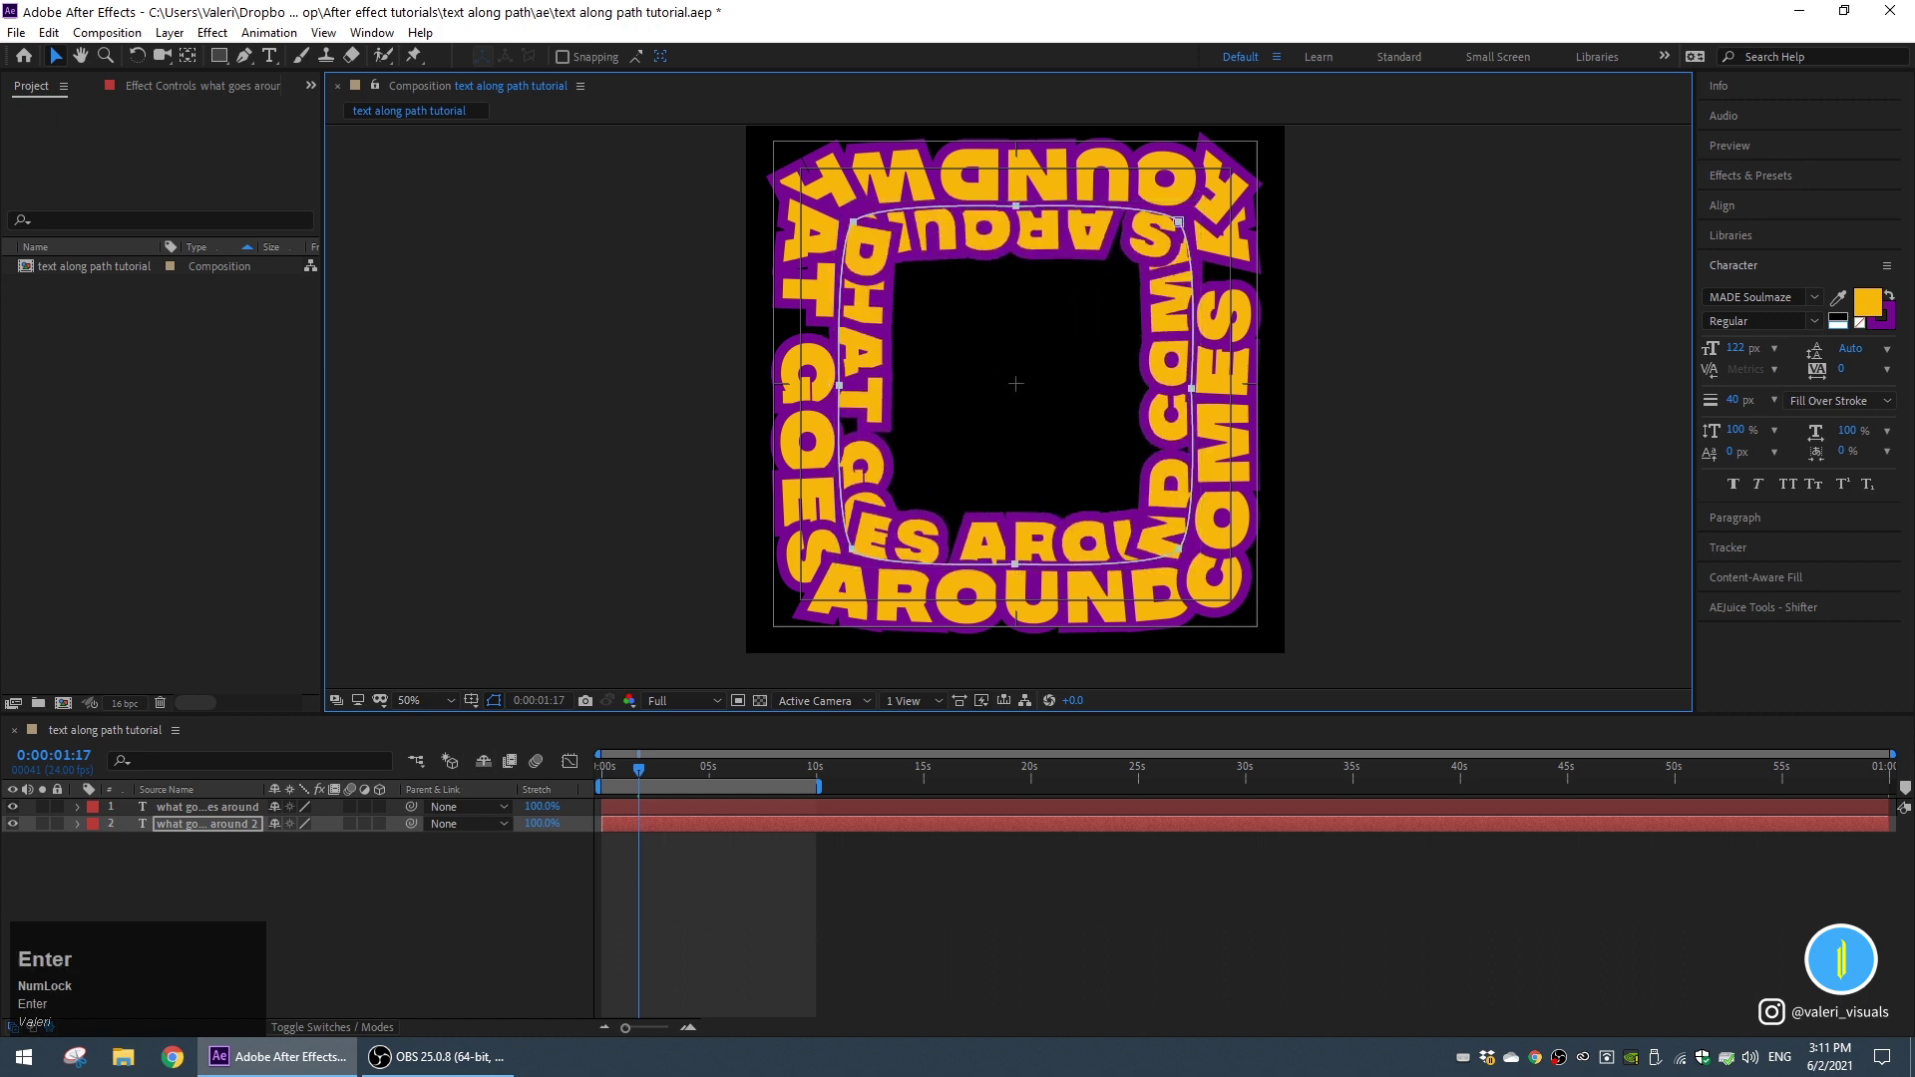
Give the second ring's text a white fill and a bright purple stroke.
left_click(1868, 311)
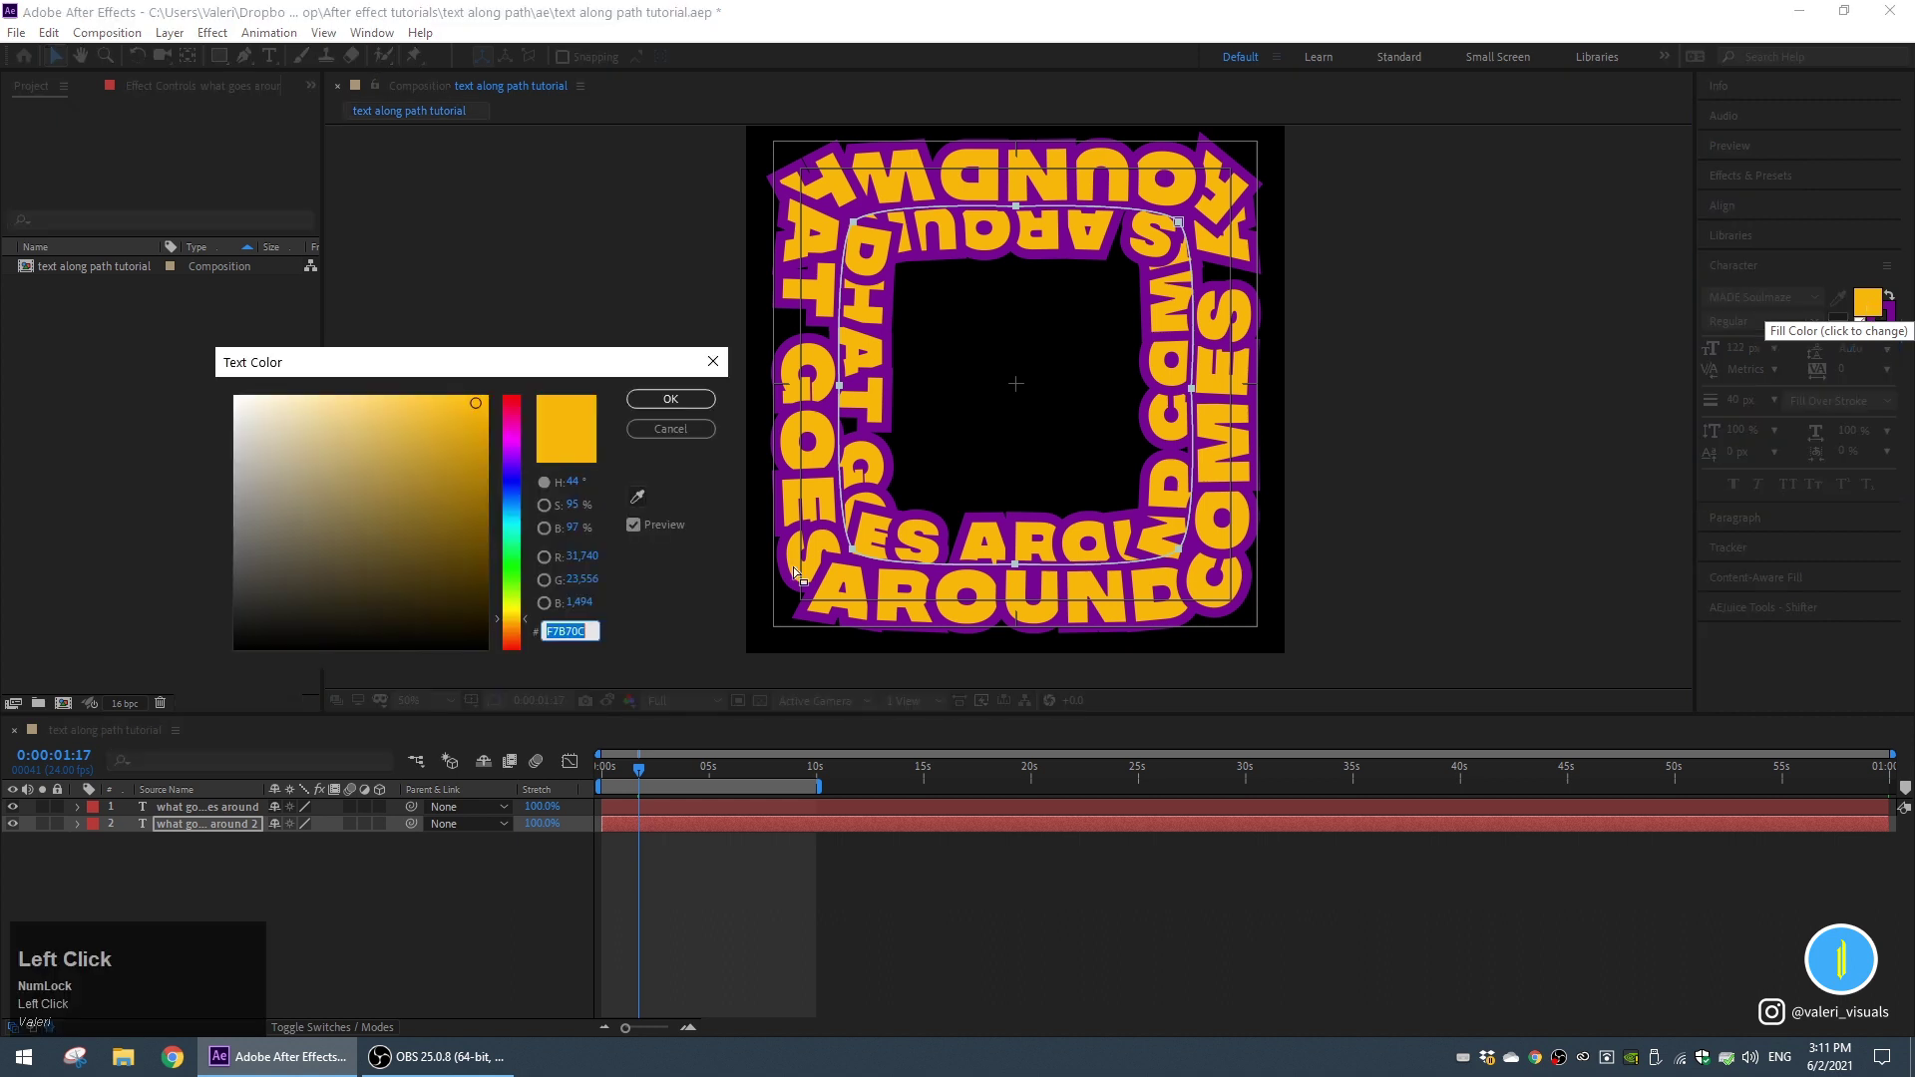
left_click(240, 367)
key("Return")
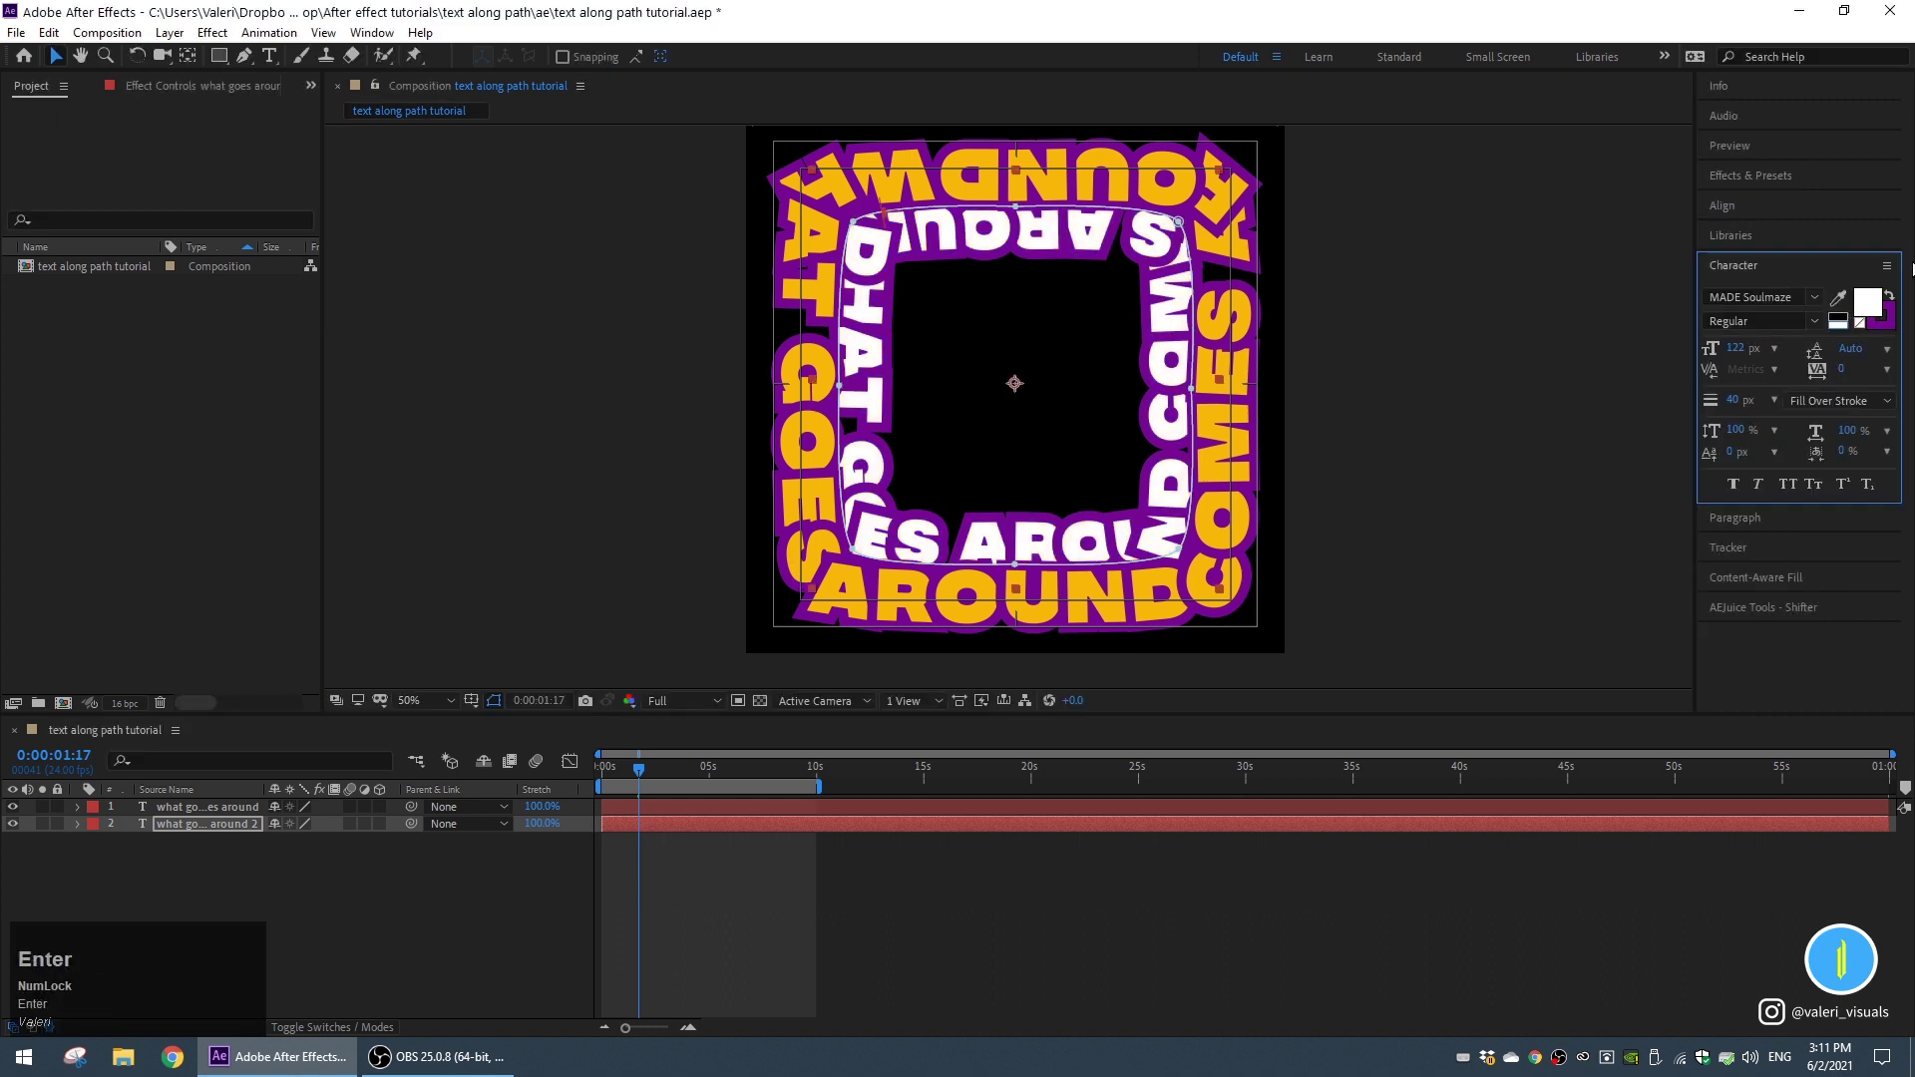
left_click(1888, 321)
left_click(1894, 332)
mouse_move(479, 476)
left_mouse_down()
mouse_move(458, 445)
mouse_move(469, 413)
left_mouse_up()
key("Return")
Reveal the second layer's keyframes, compare its soloed start and end frames, and lower the ending First Margin at 0:00:09:23 to match.
left_click(217, 826)
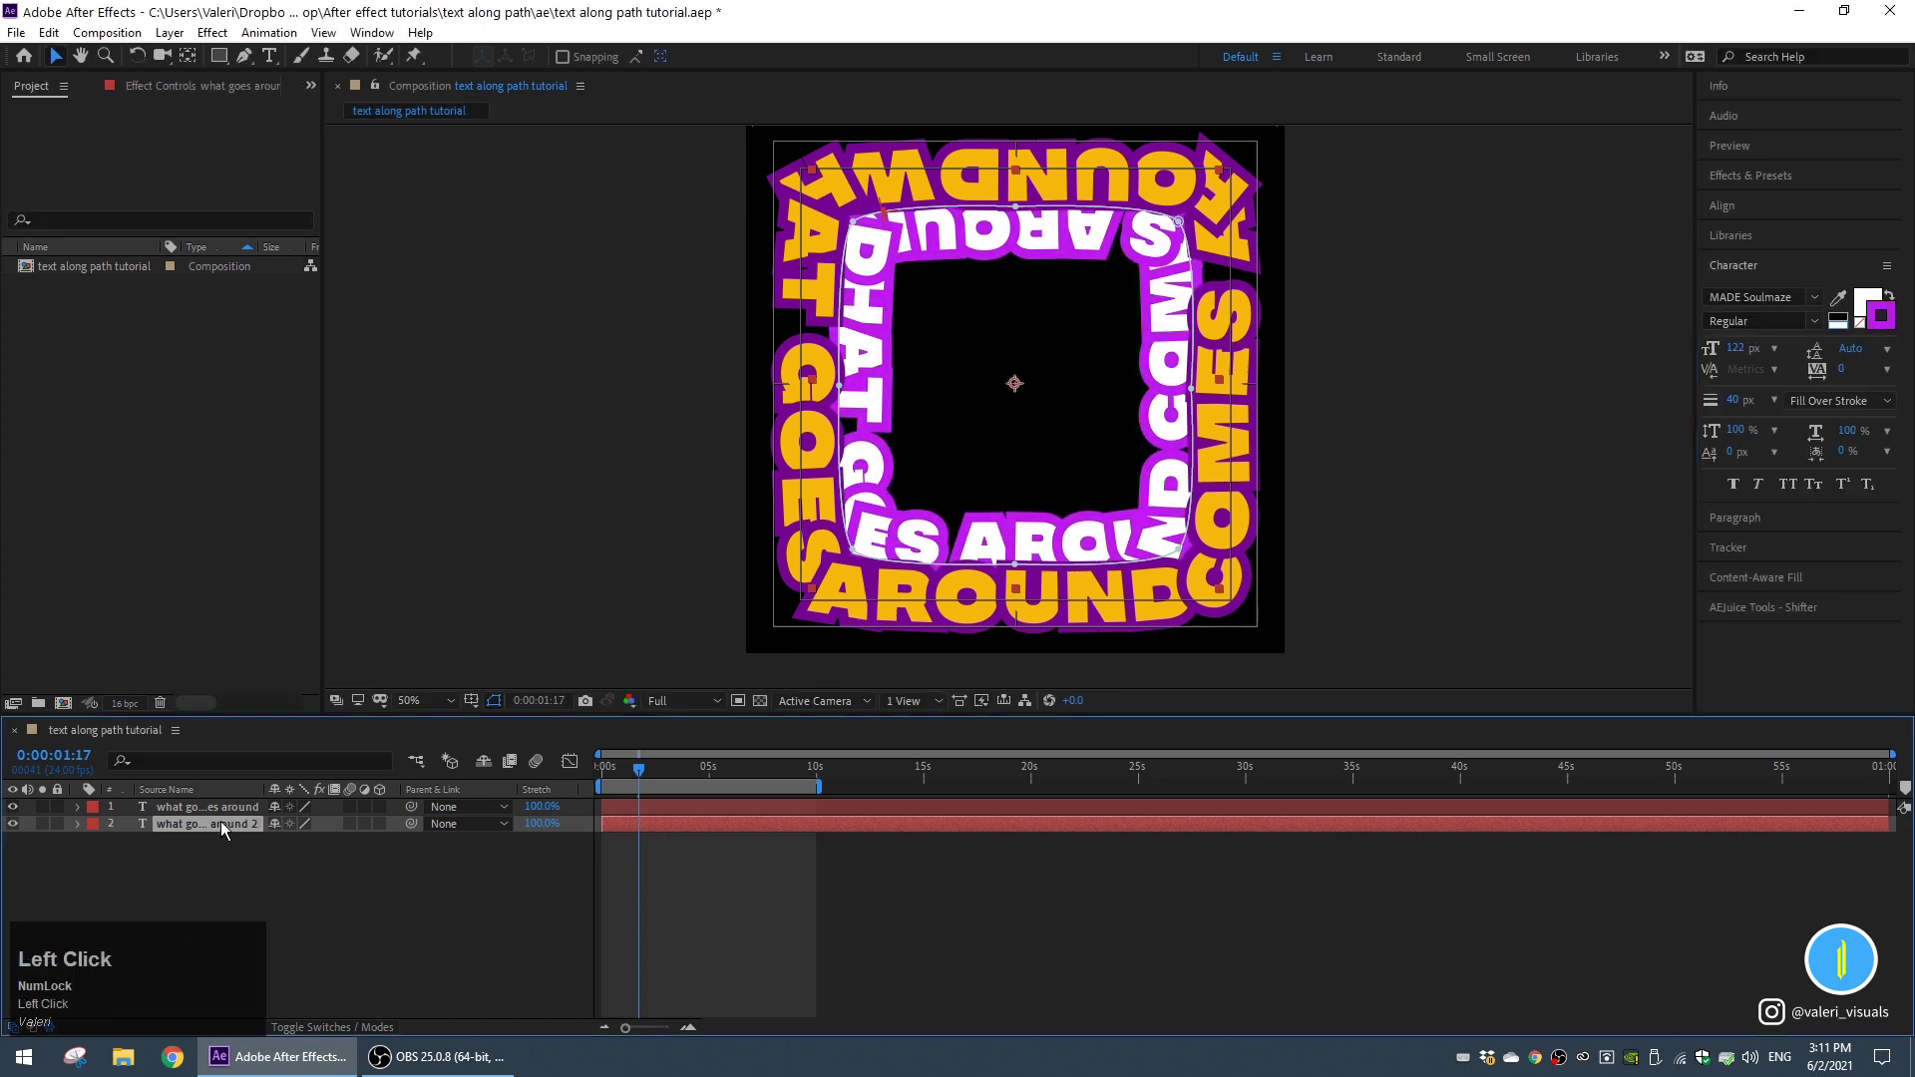
key("u")
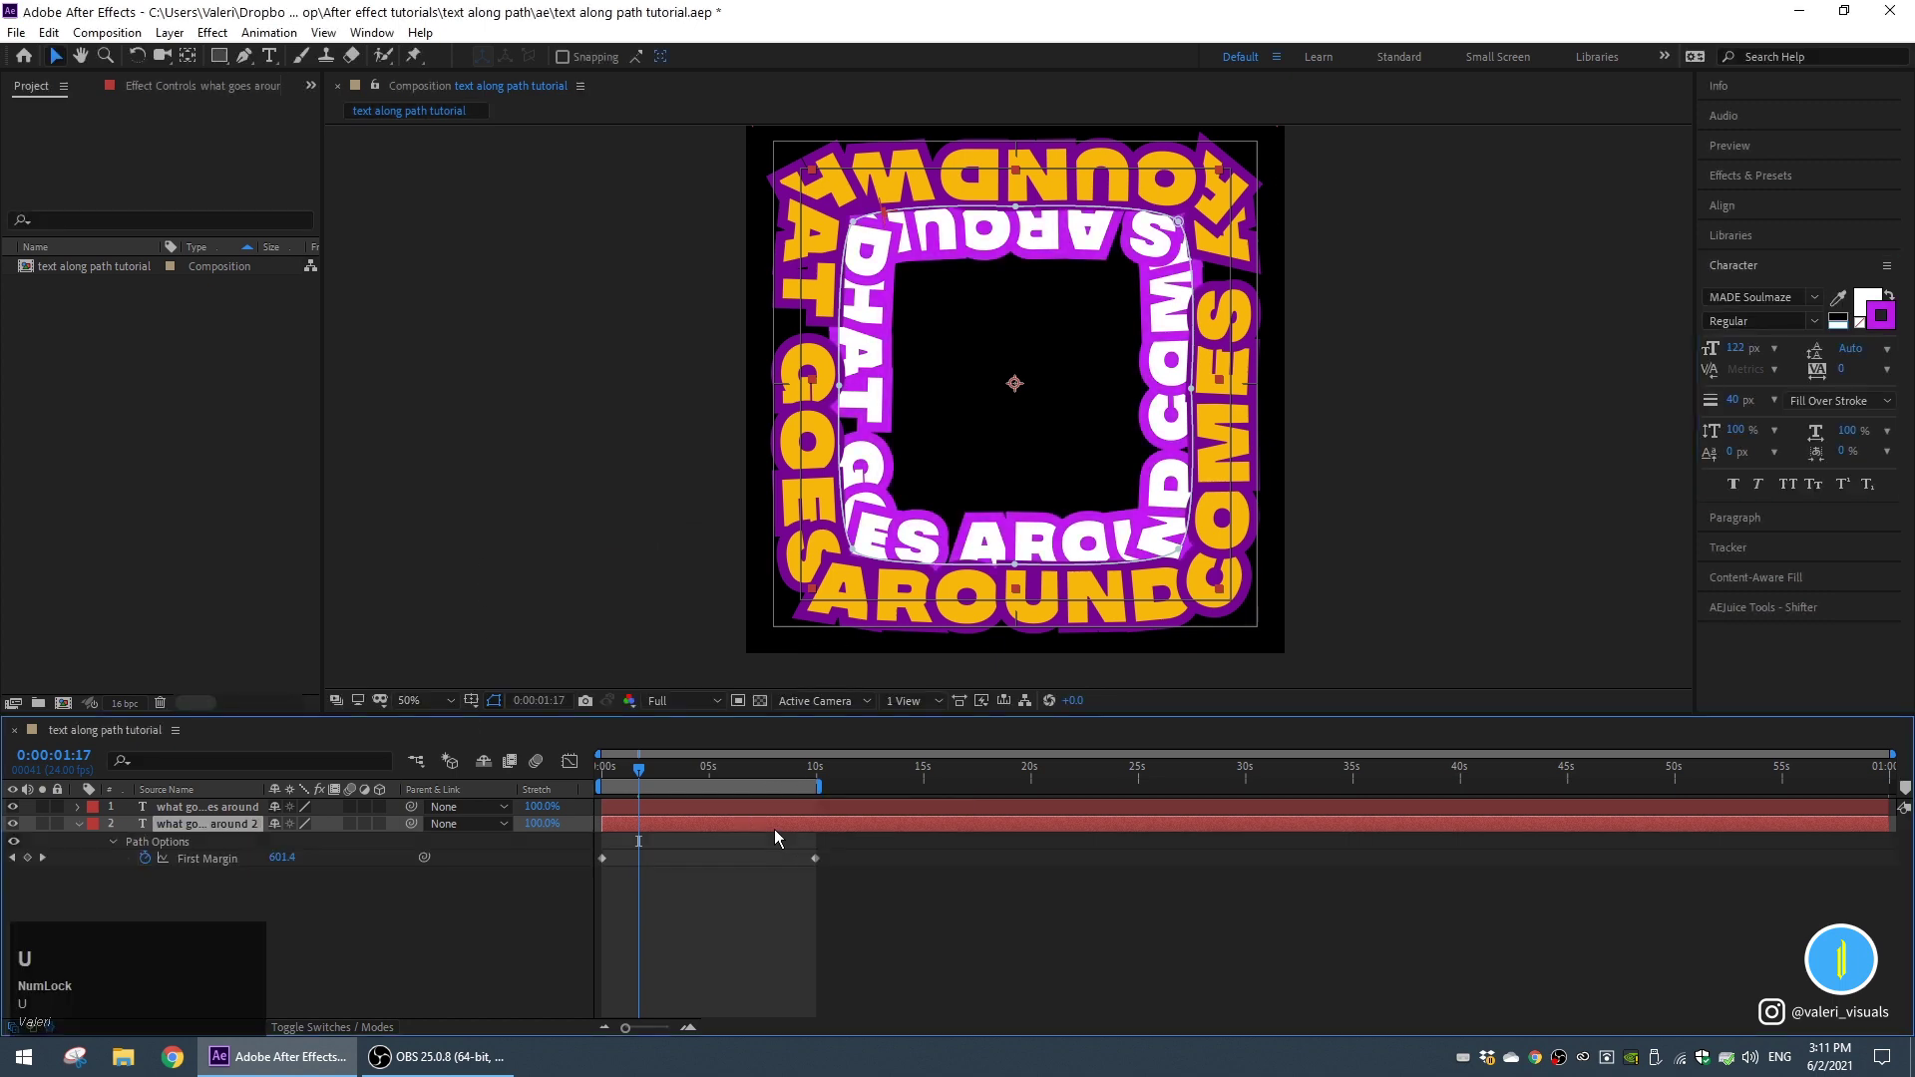
left_click_drag(779, 775, 507, 798)
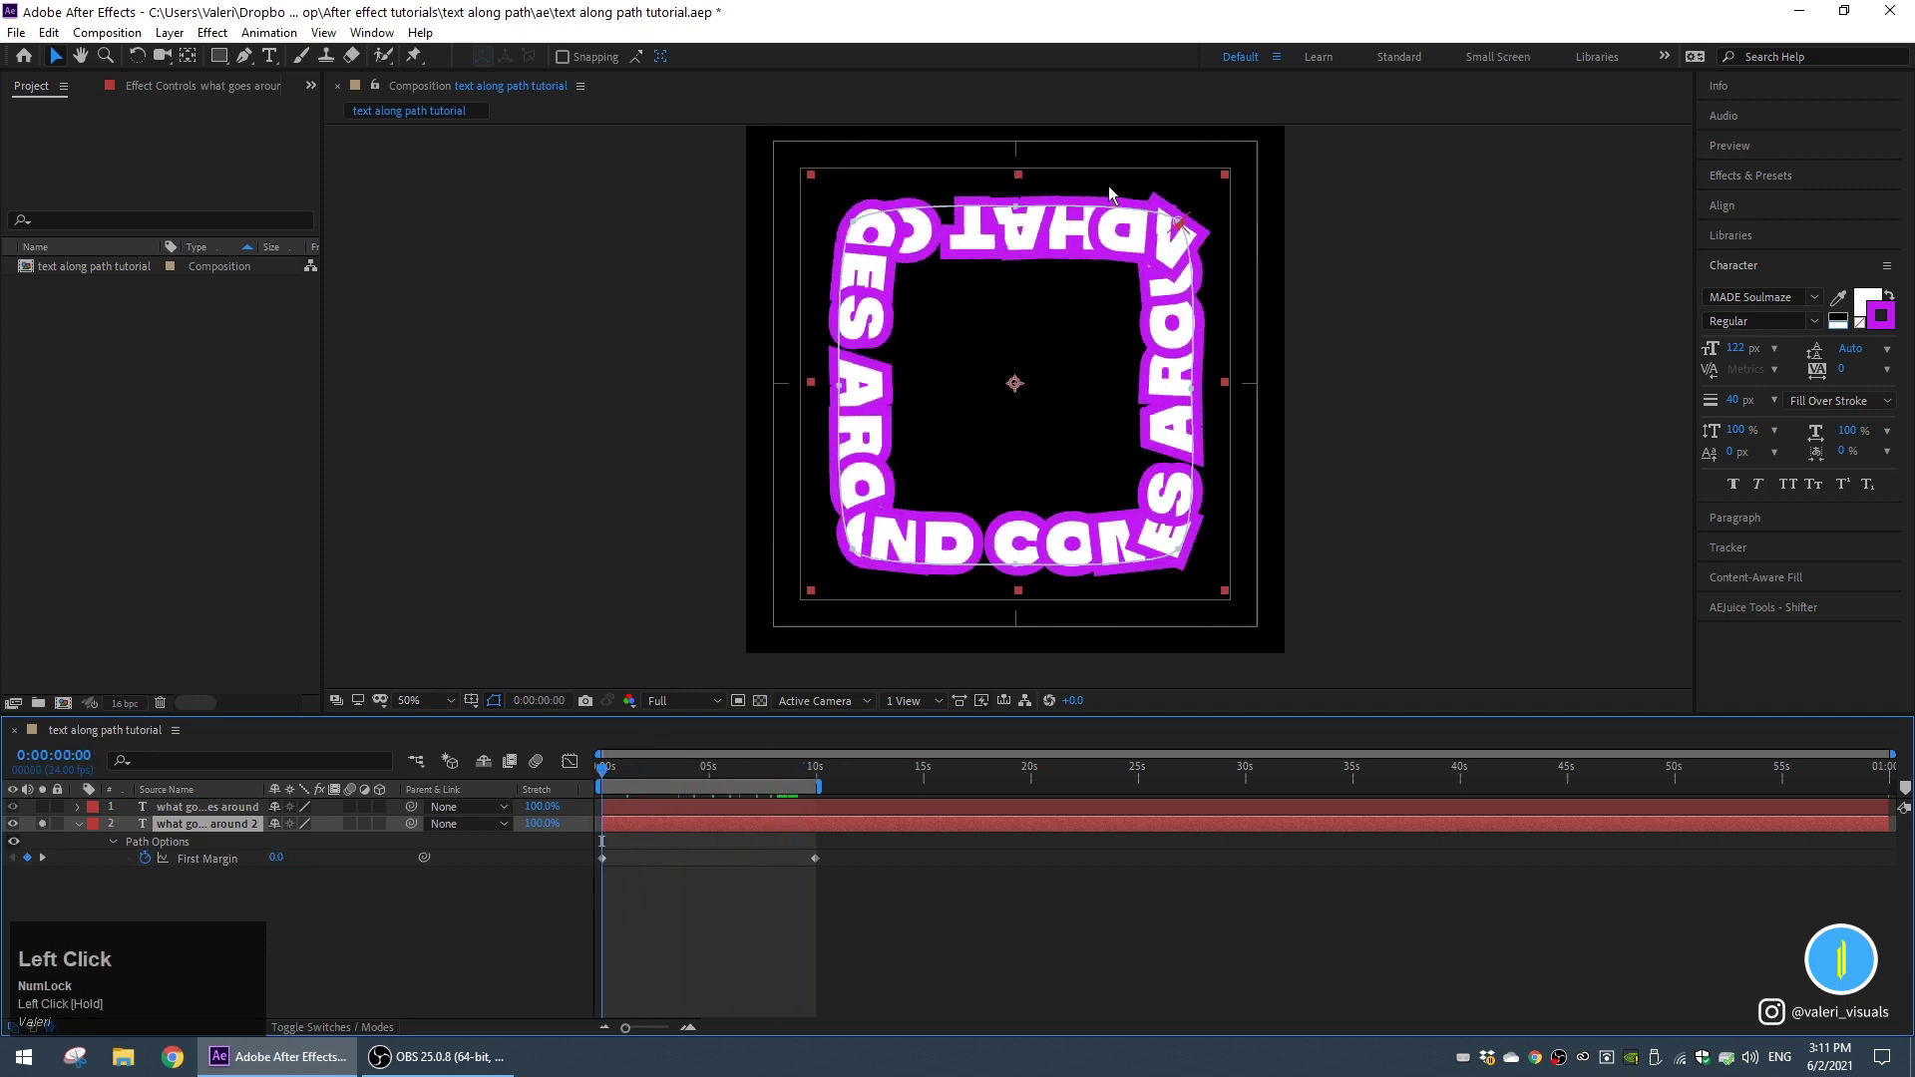
left_click_drag(646, 771, 805, 783)
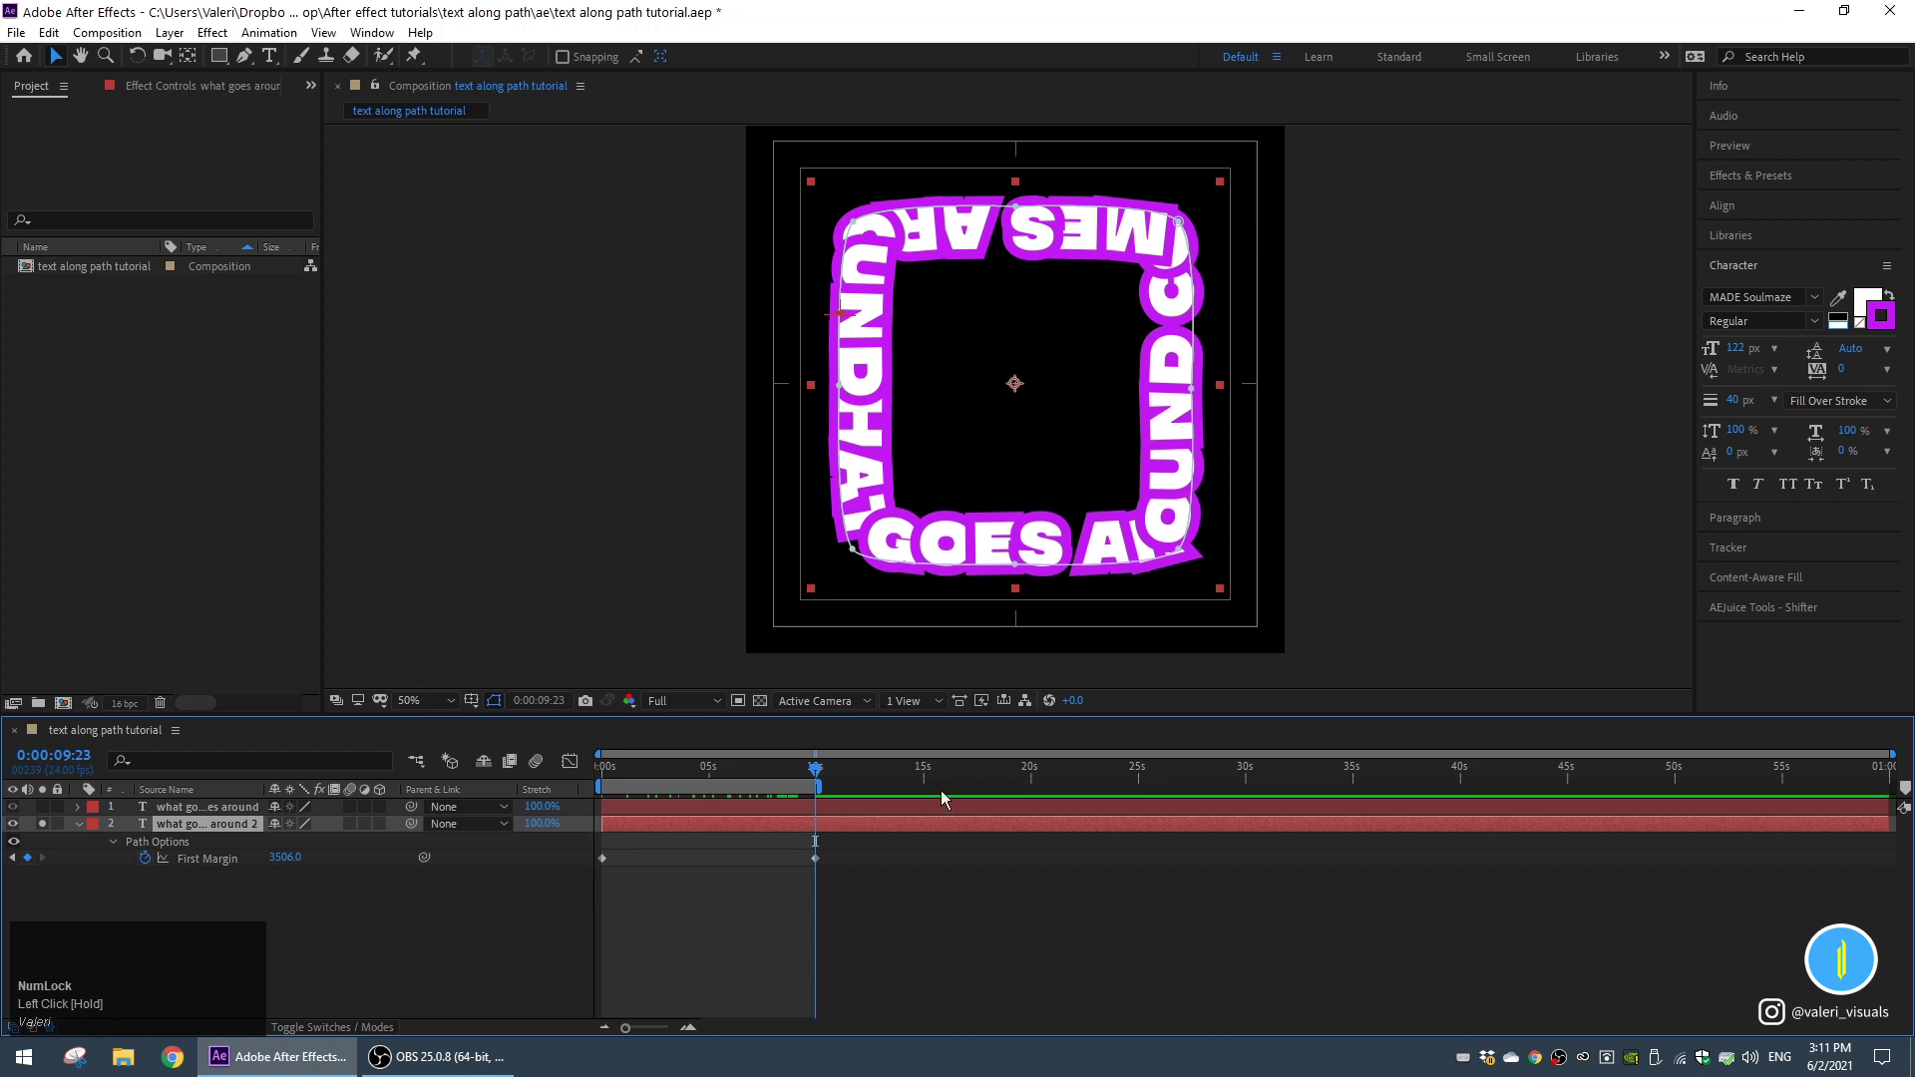
left_click_drag(286, 857, 211, 875)
Preview and scrub through the second ring's loop, and unsolo its layer to show both rings.
left_click_drag(816, 772, 805, 777)
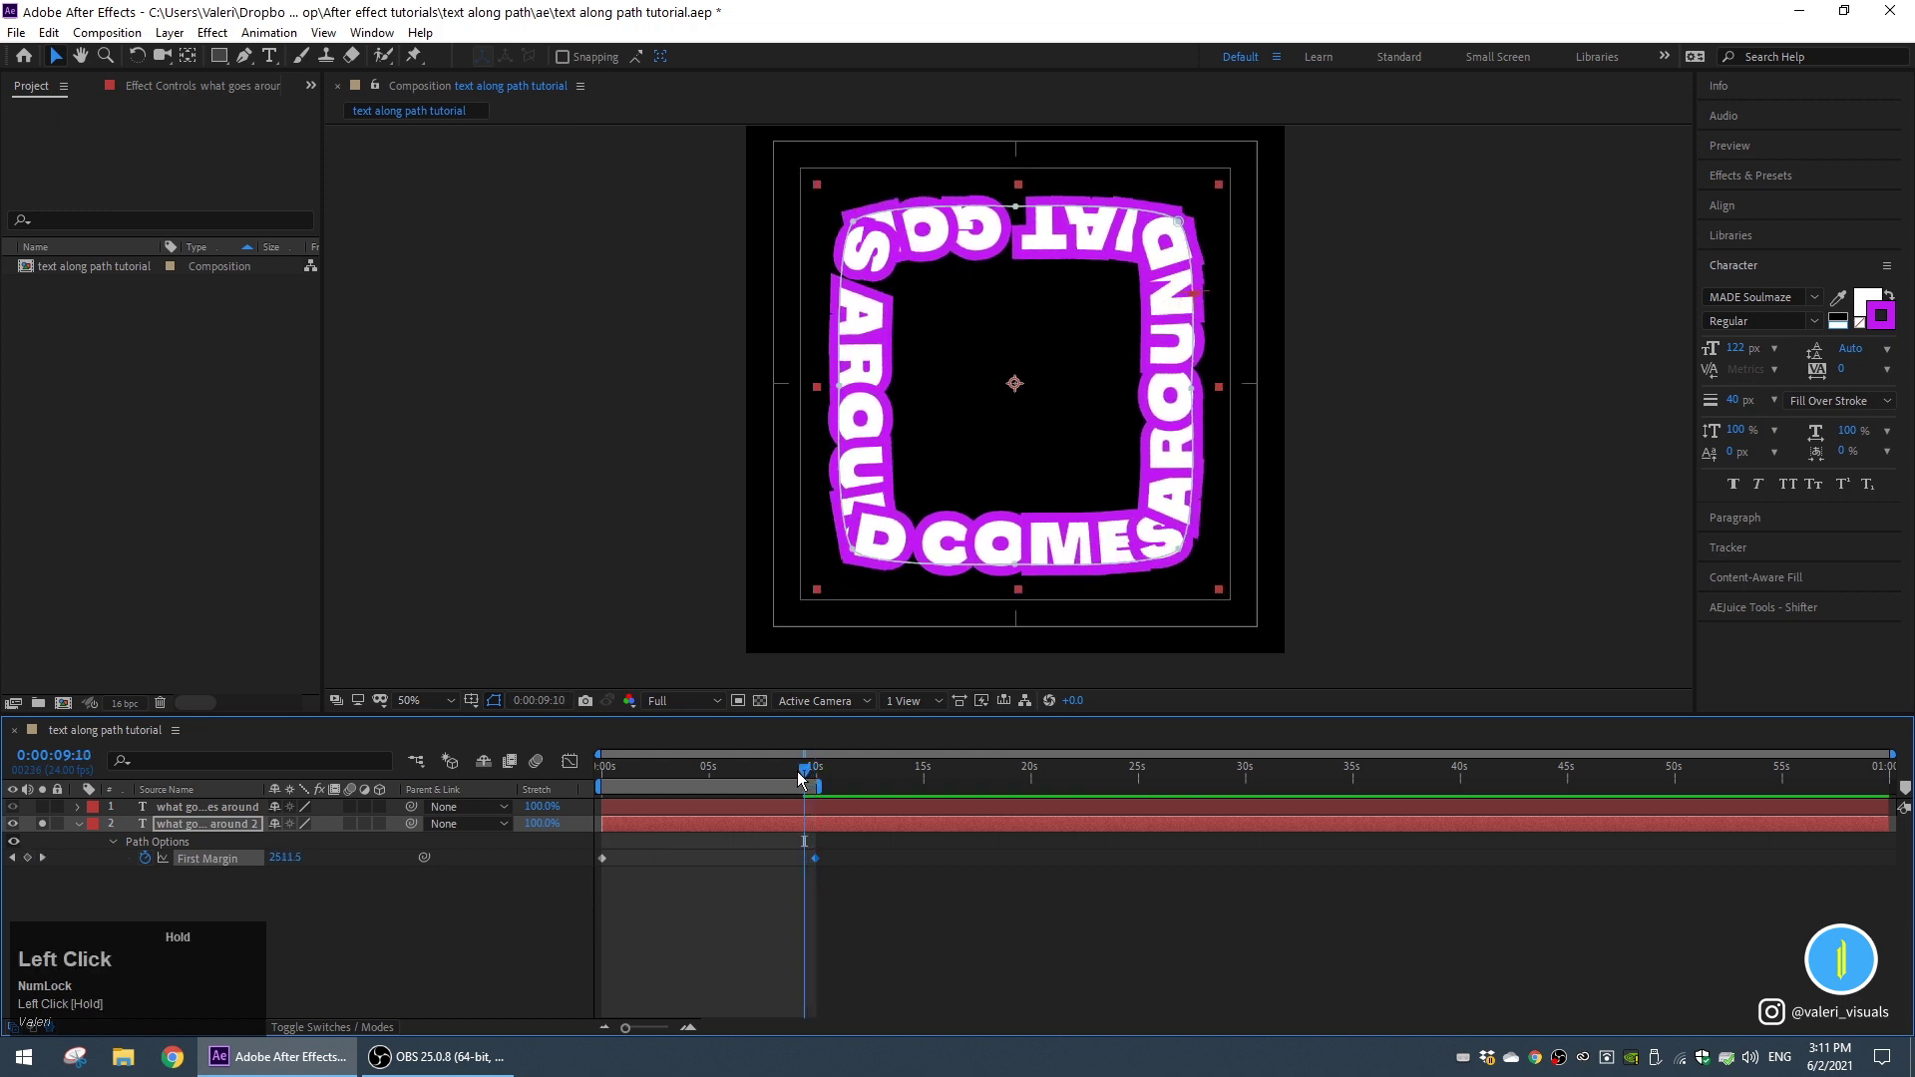
key("space")
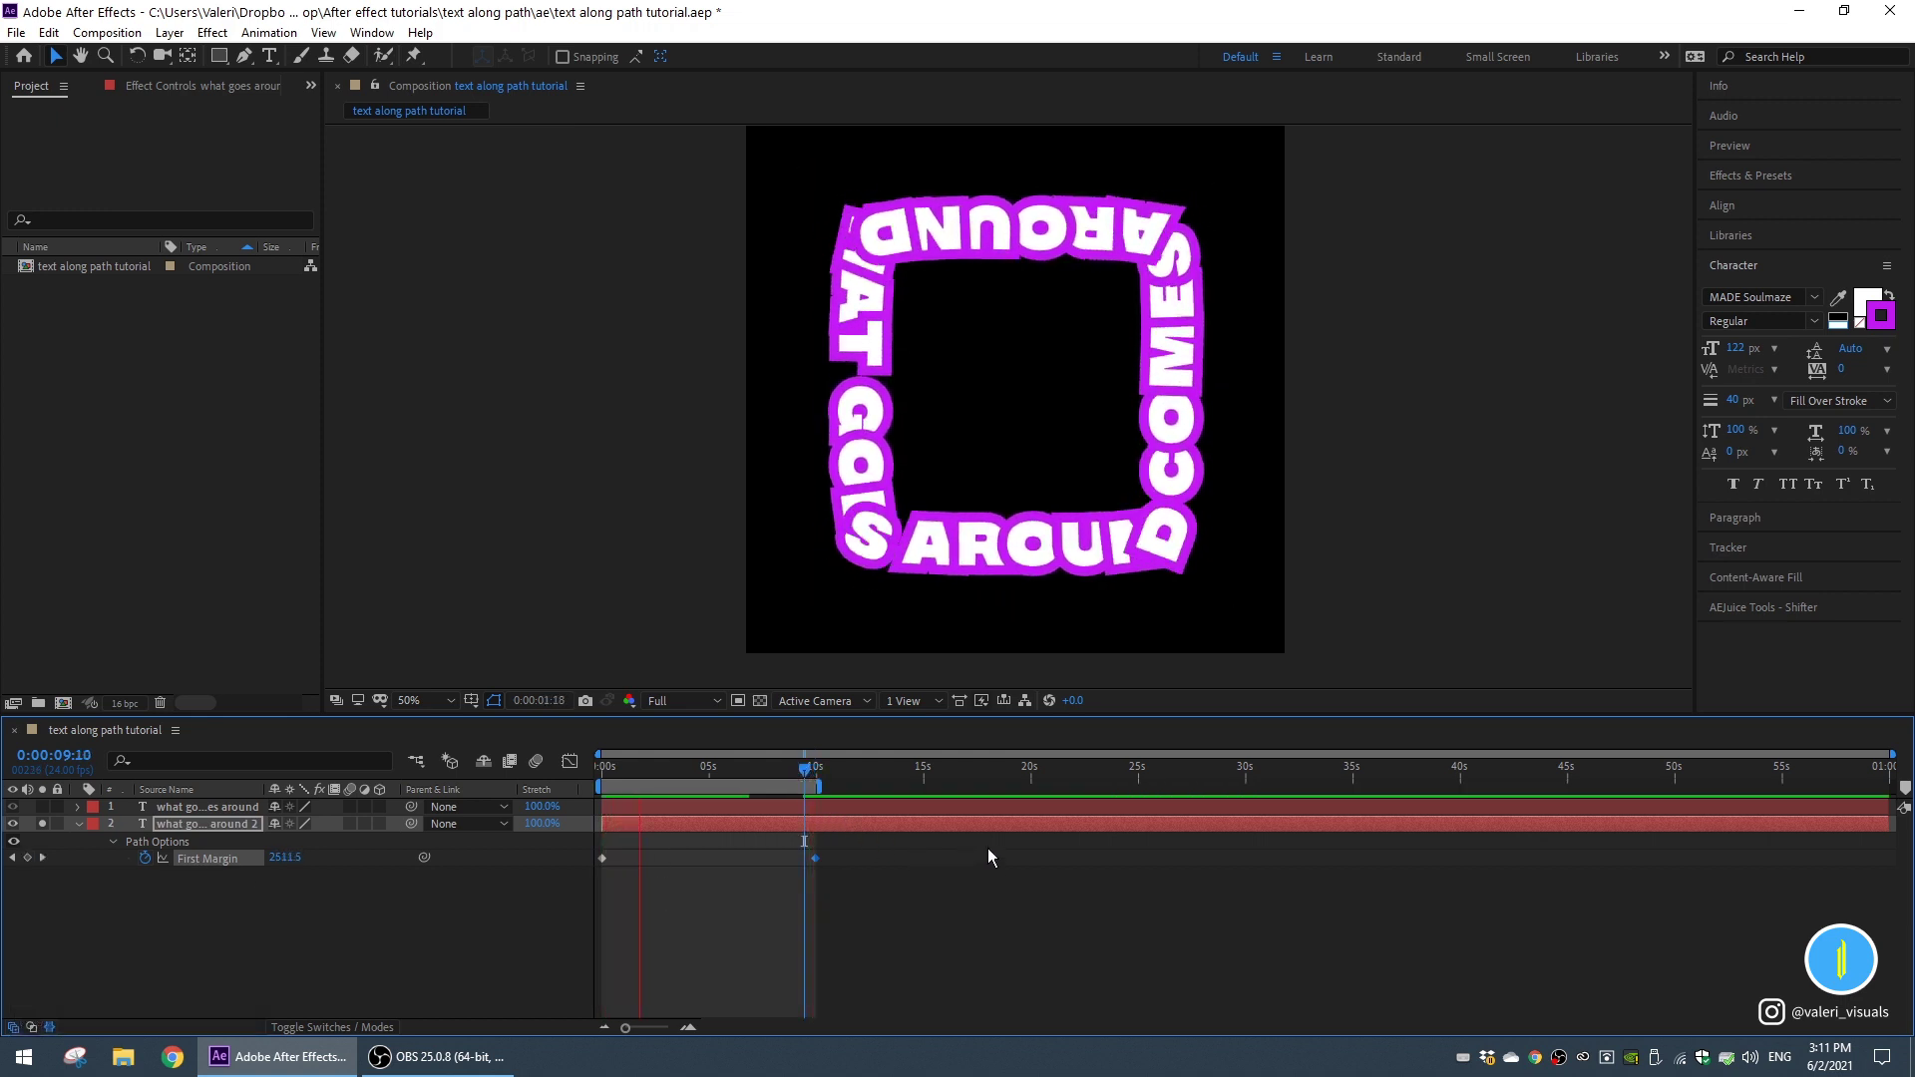
key("space")
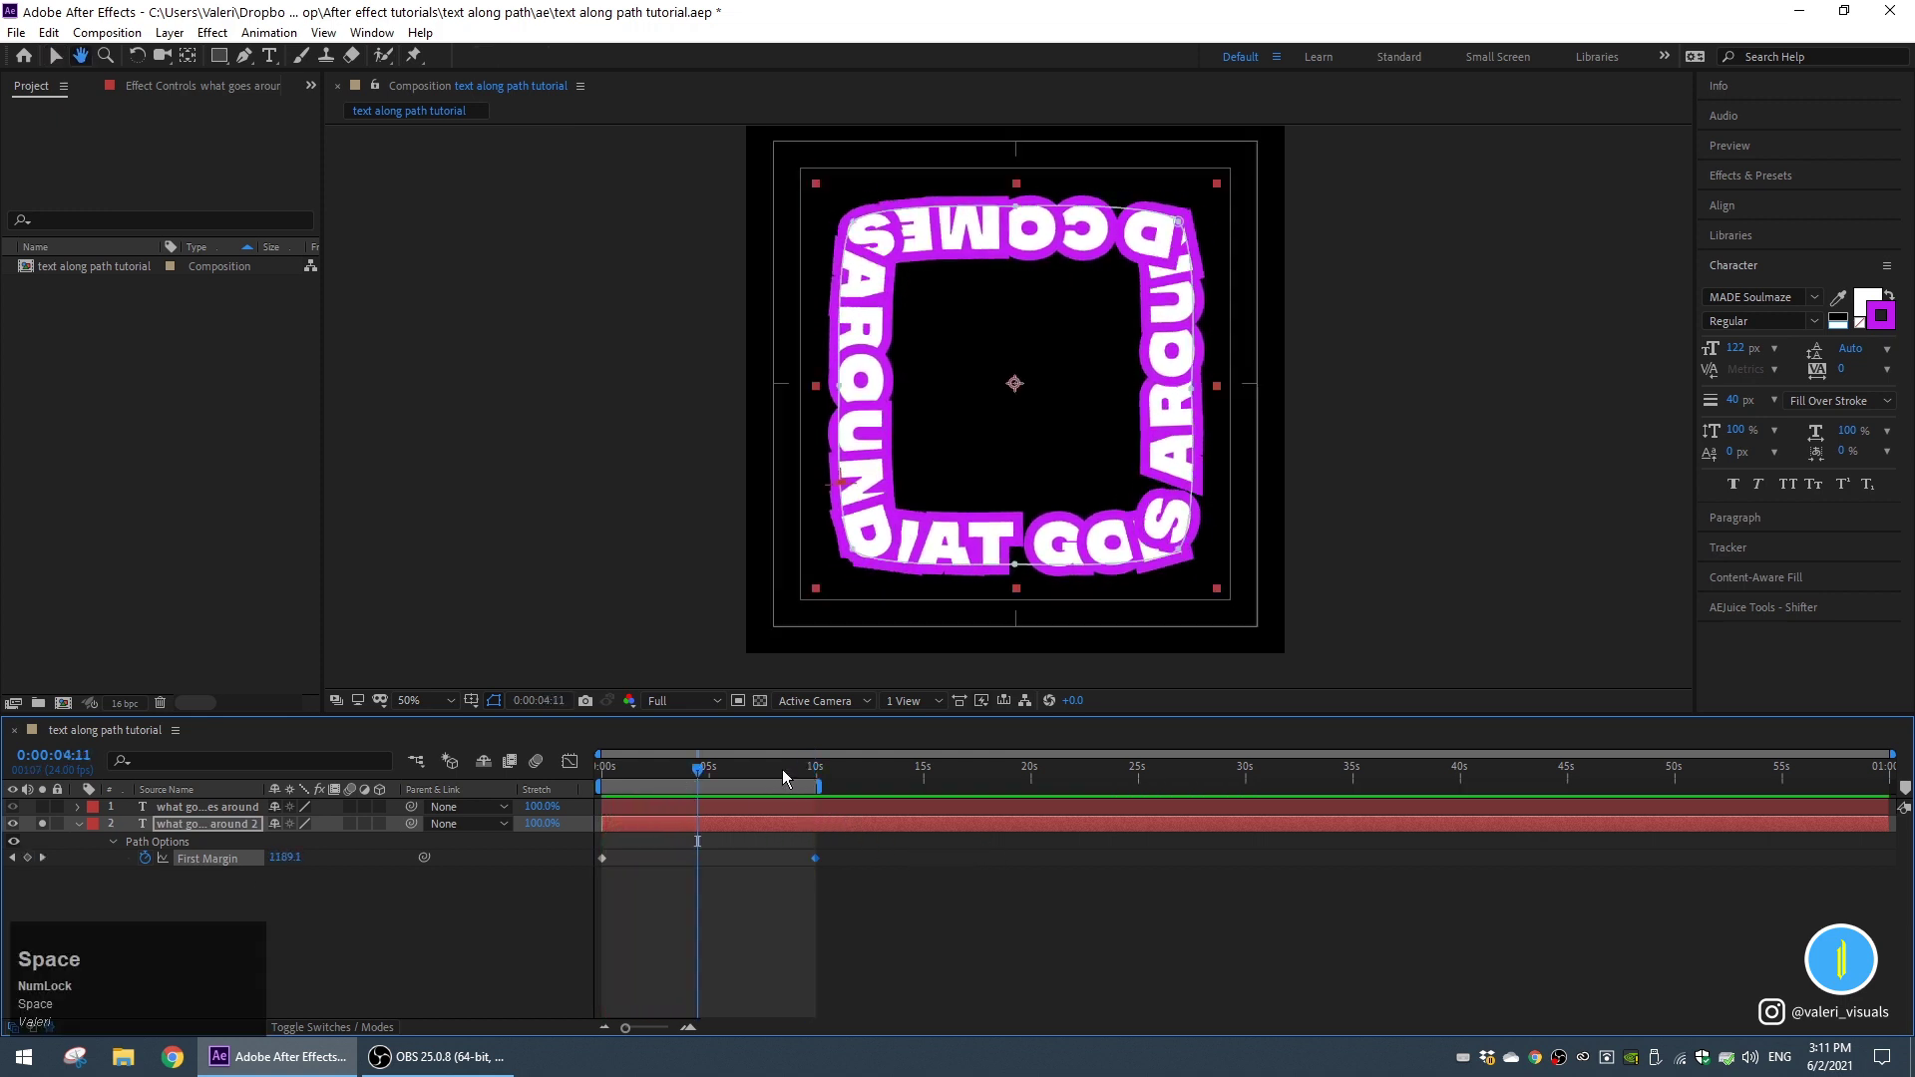
left_click_drag(782, 769, 633, 769)
left_click(43, 823)
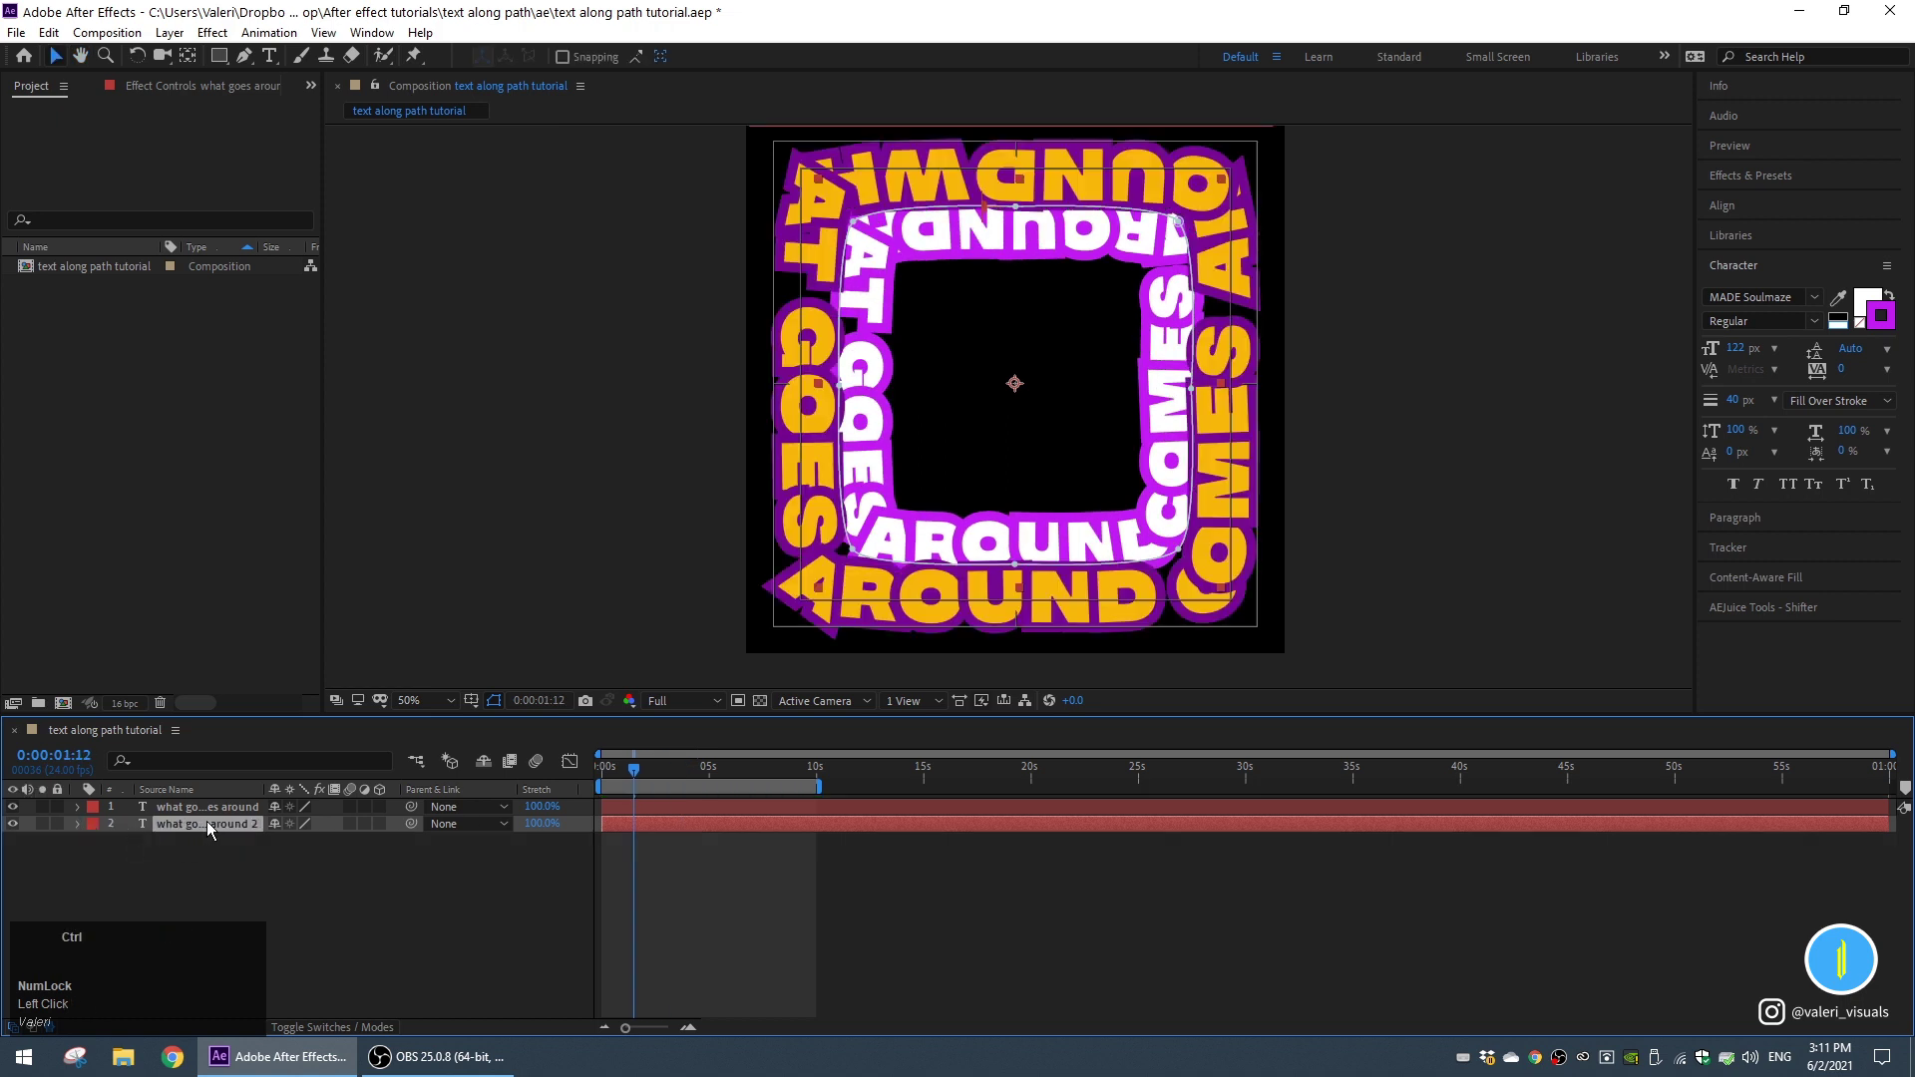
Duplicate the second text layer, solo the copy, shrink its mask path proportionally around the center, and unsolo it.
key("ctrl+d")
left_click(42, 841)
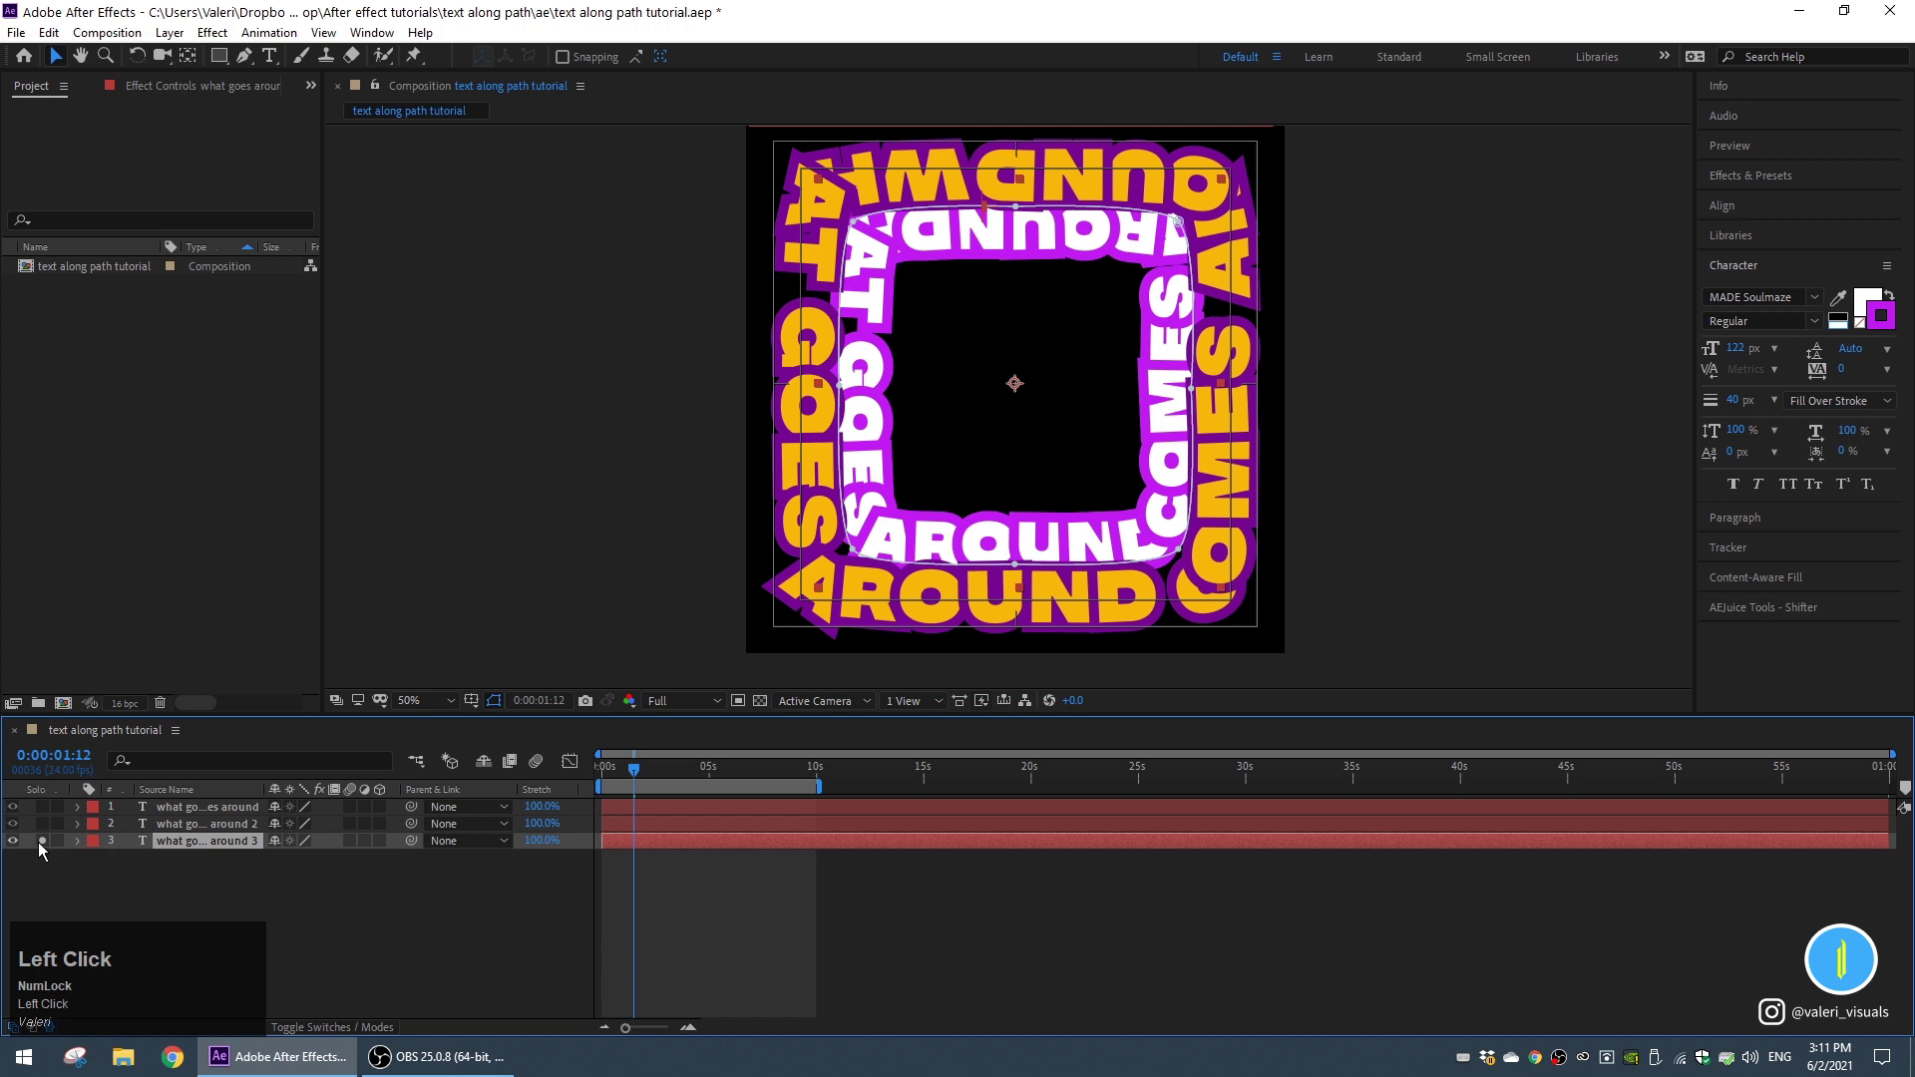
left_click(1180, 230)
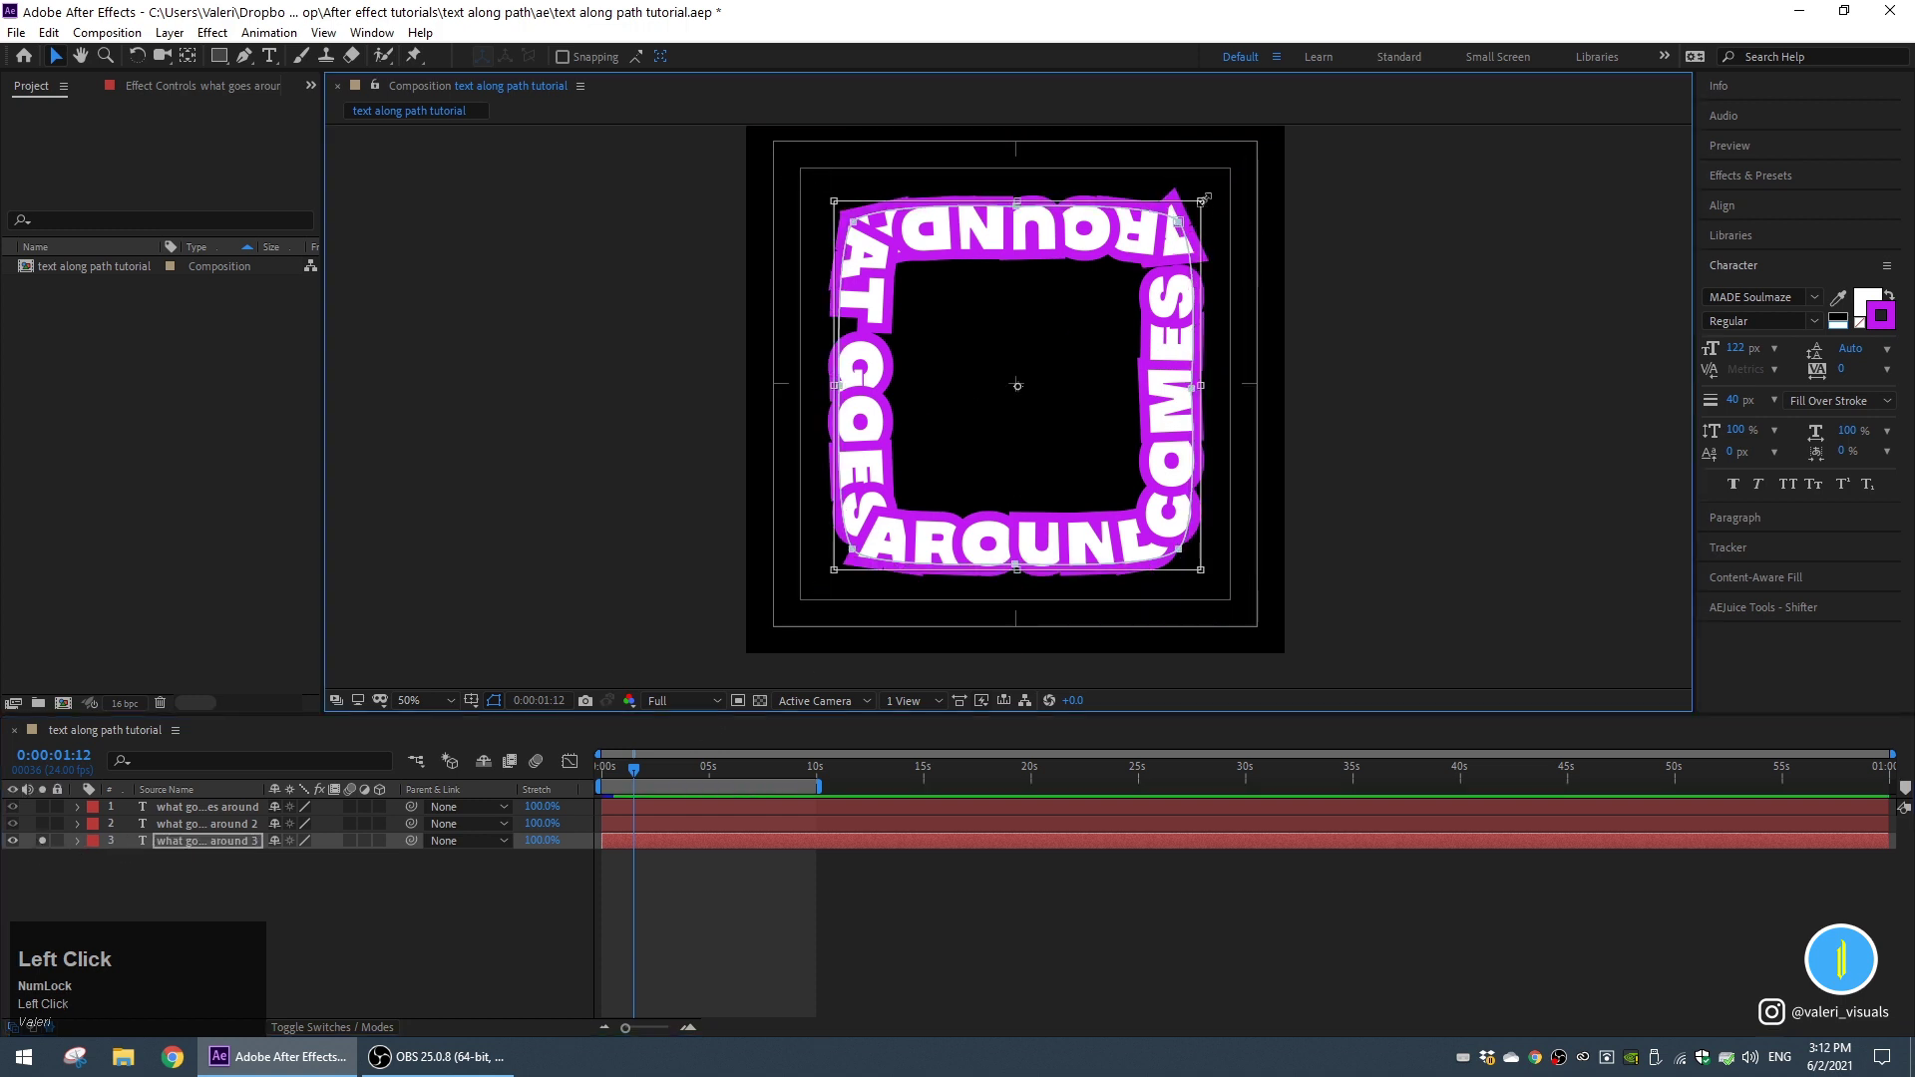
left_click_drag(1204, 198, 1179, 232)
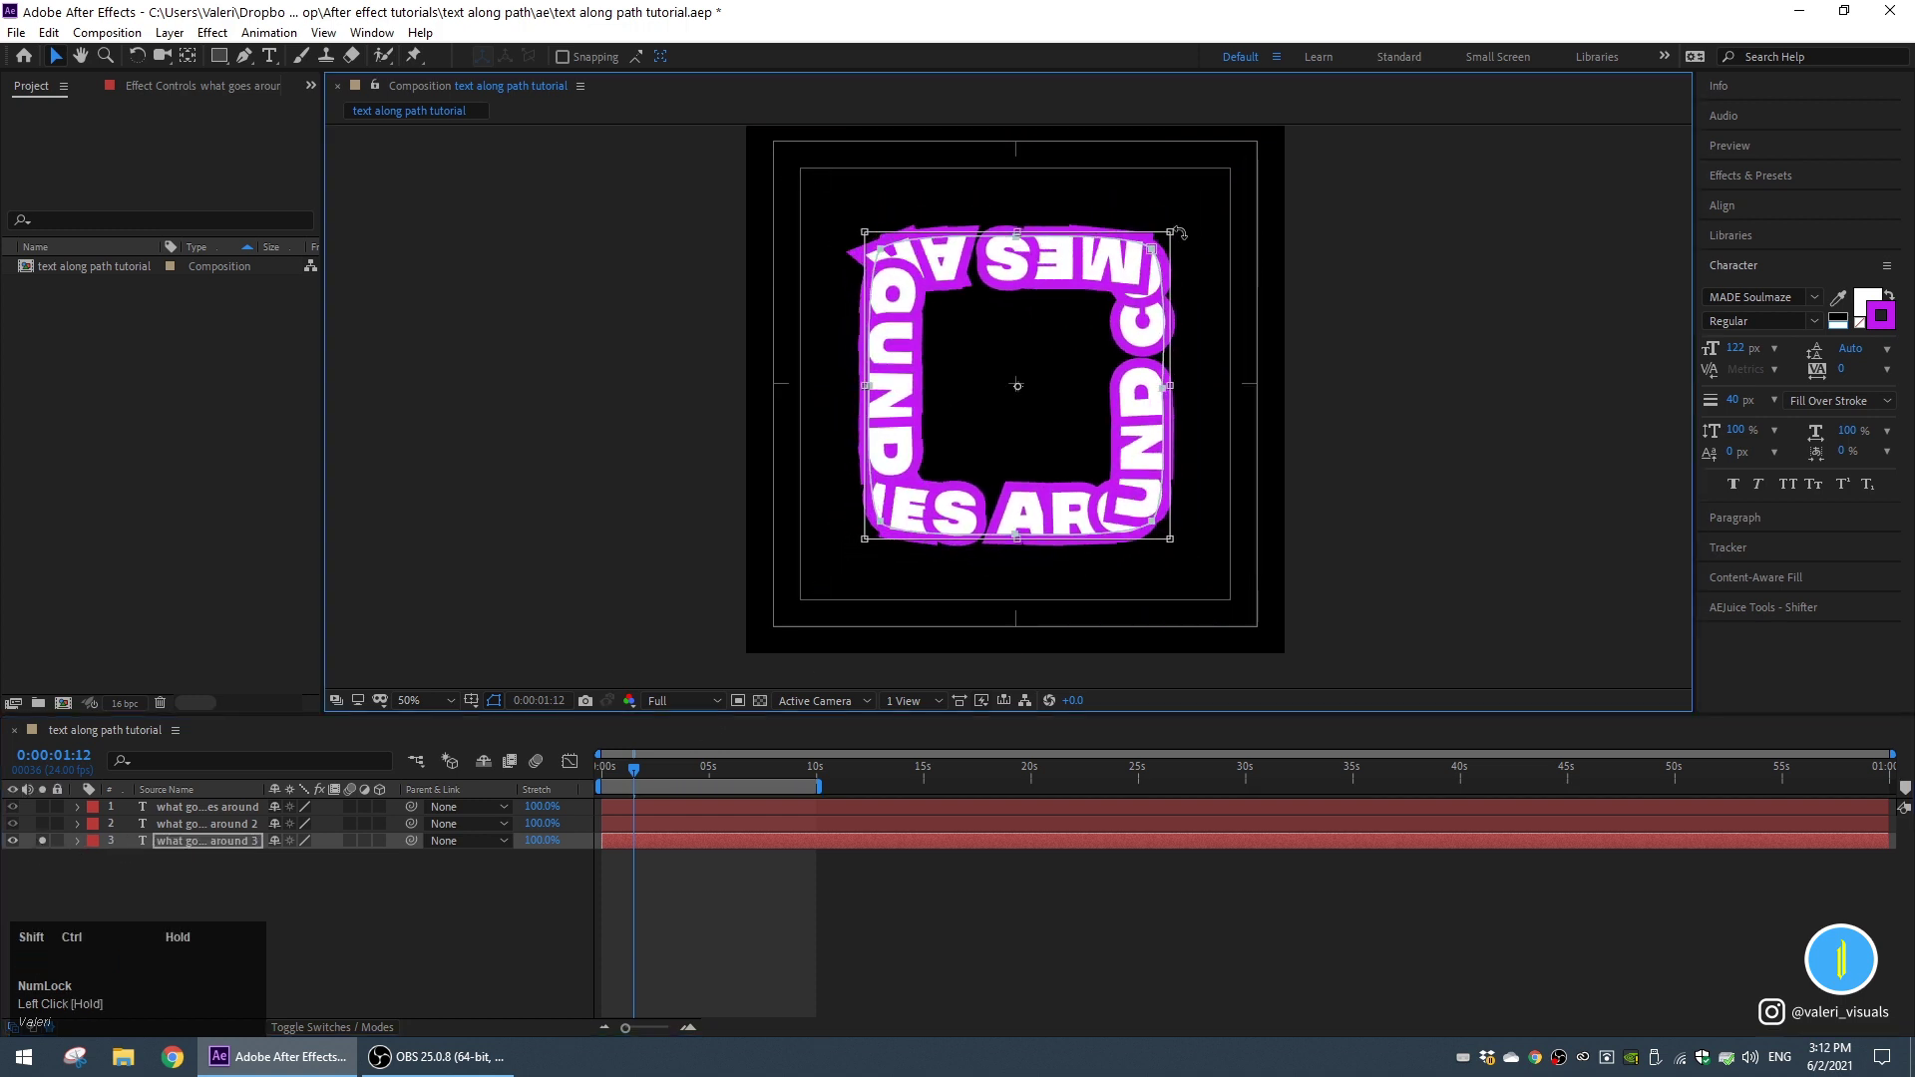
left_click(41, 841)
Shrink the third ring's mask path further, and set its font size to 80 px and stroke width to 32 px.
left_click(1154, 249)
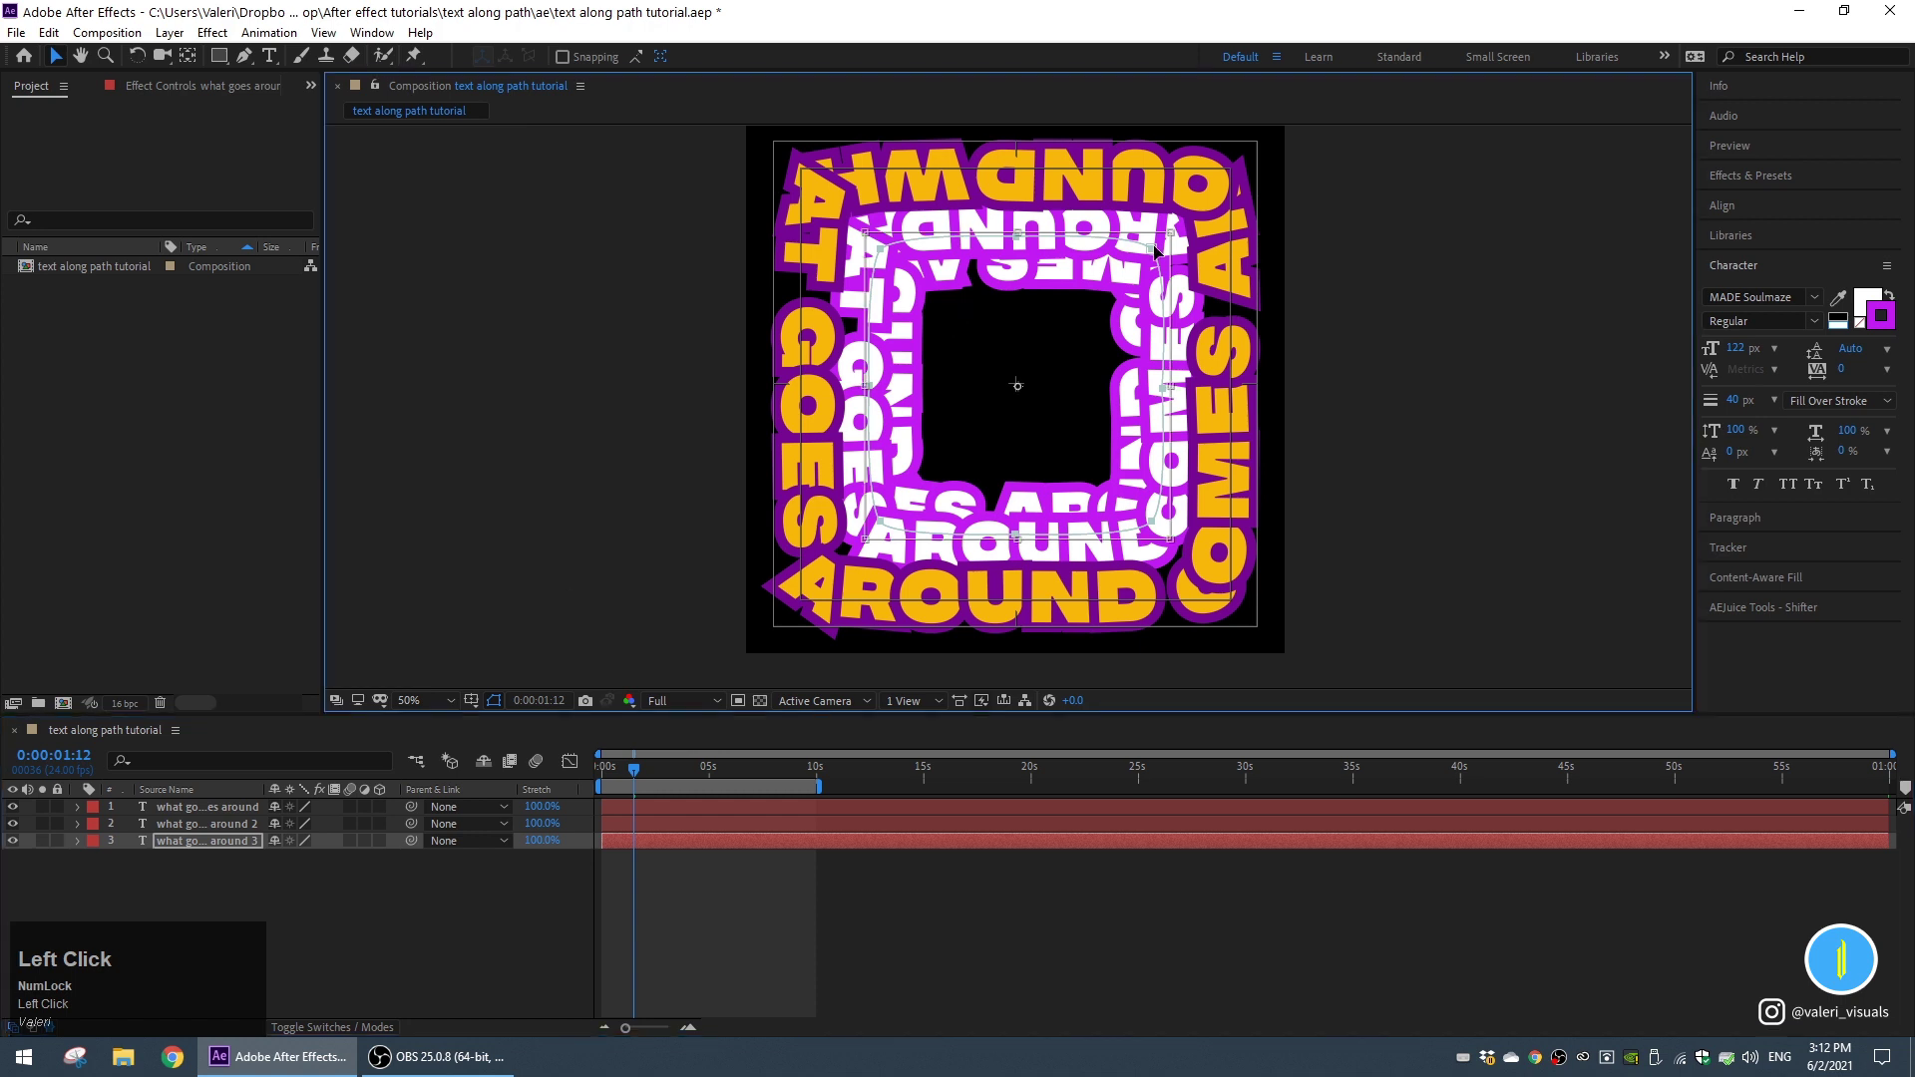
left_click_drag(1172, 229, 1161, 258)
left_click_drag(1737, 357, 1743, 404)
Give the innermost ring's text a bright yellow FFFC00 fill and a dark indigo stroke.
left_click(1863, 304)
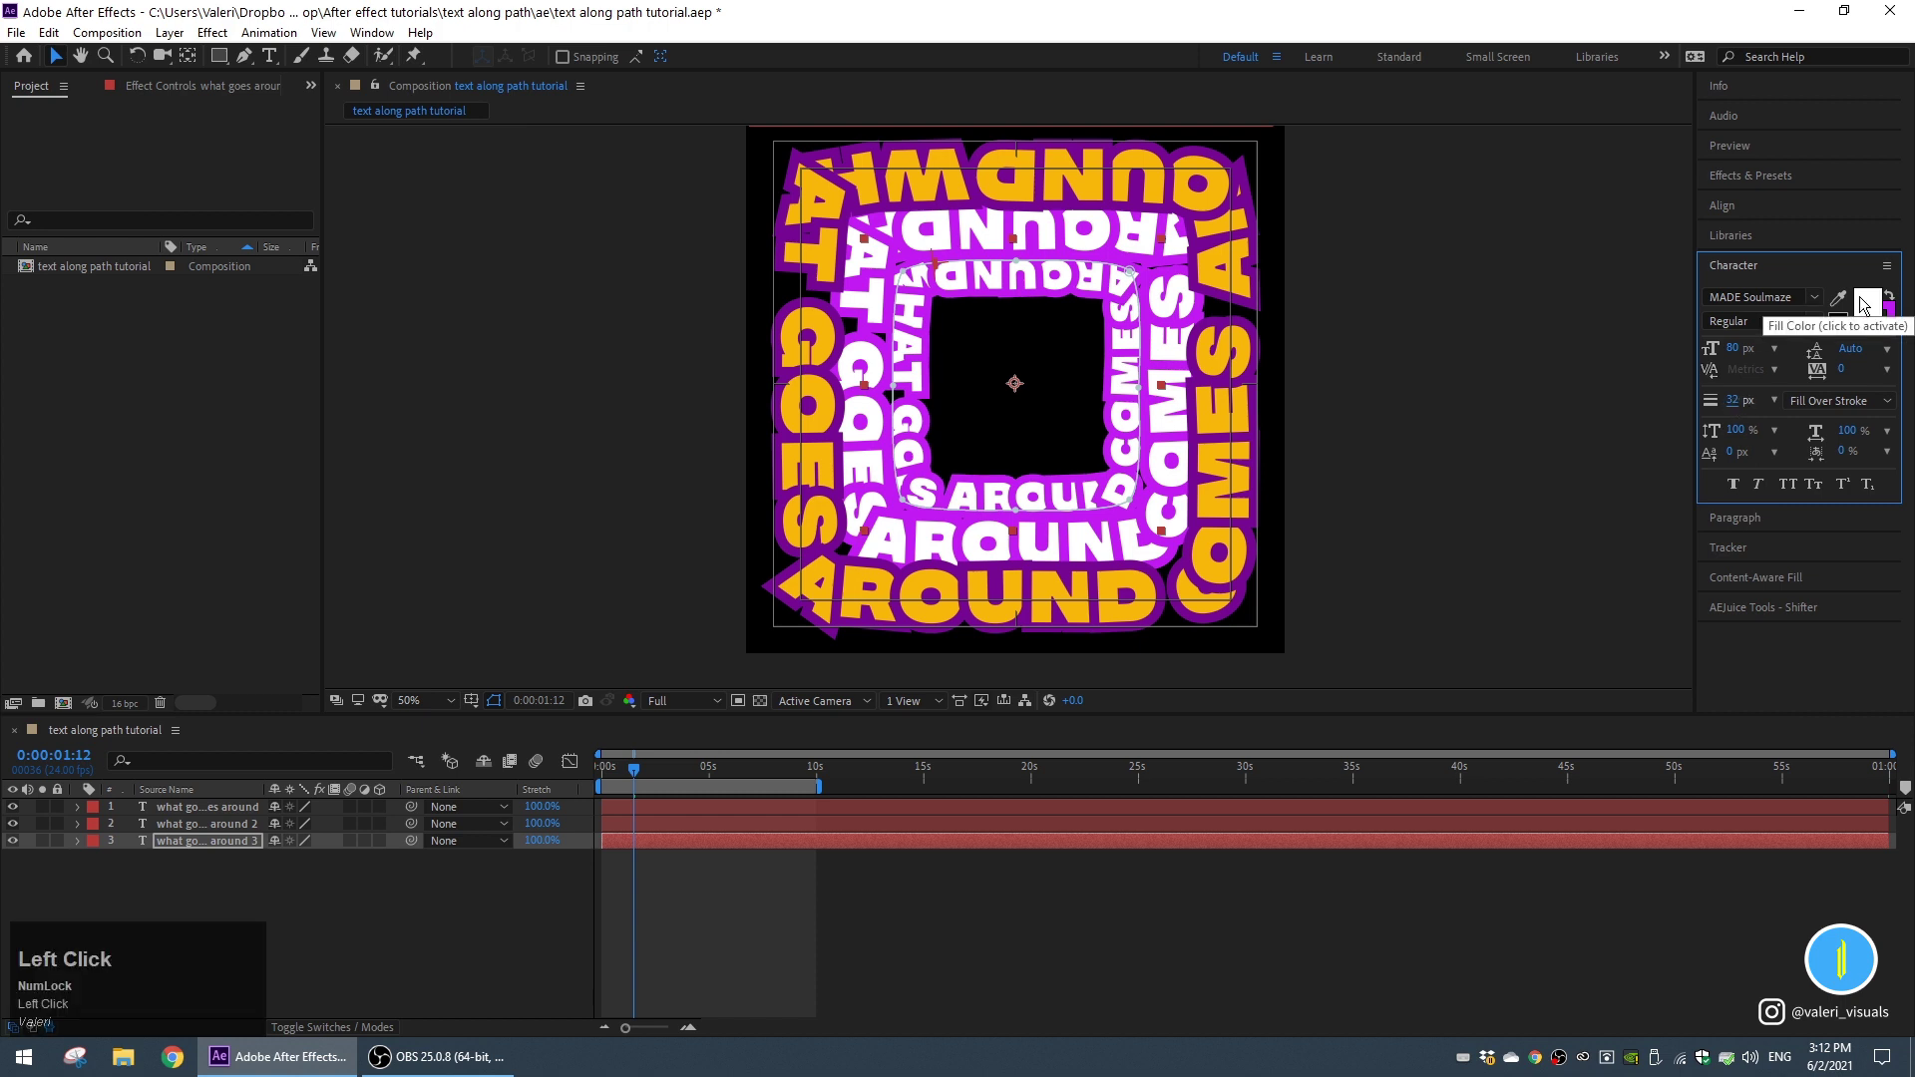
left_click(1867, 304)
left_click(512, 606)
left_click(485, 397)
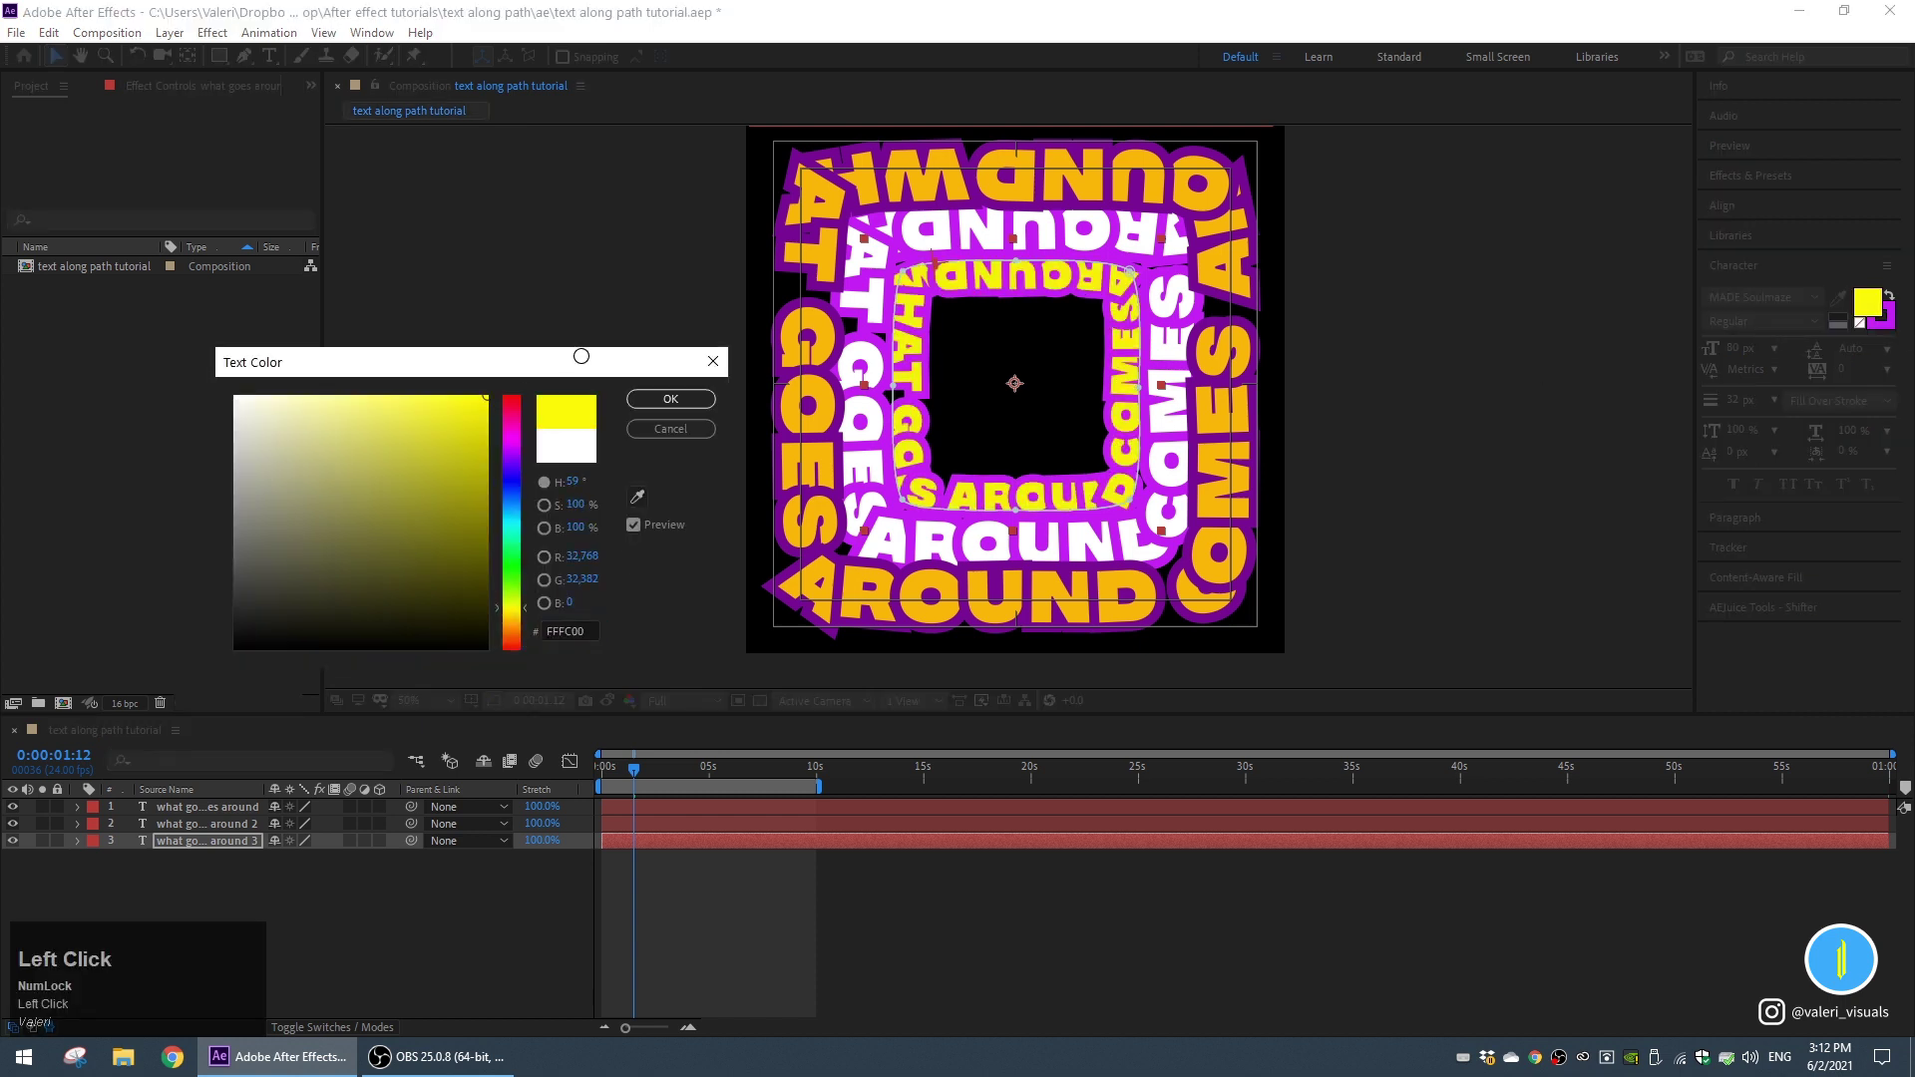
key("Return")
left_click(1882, 317)
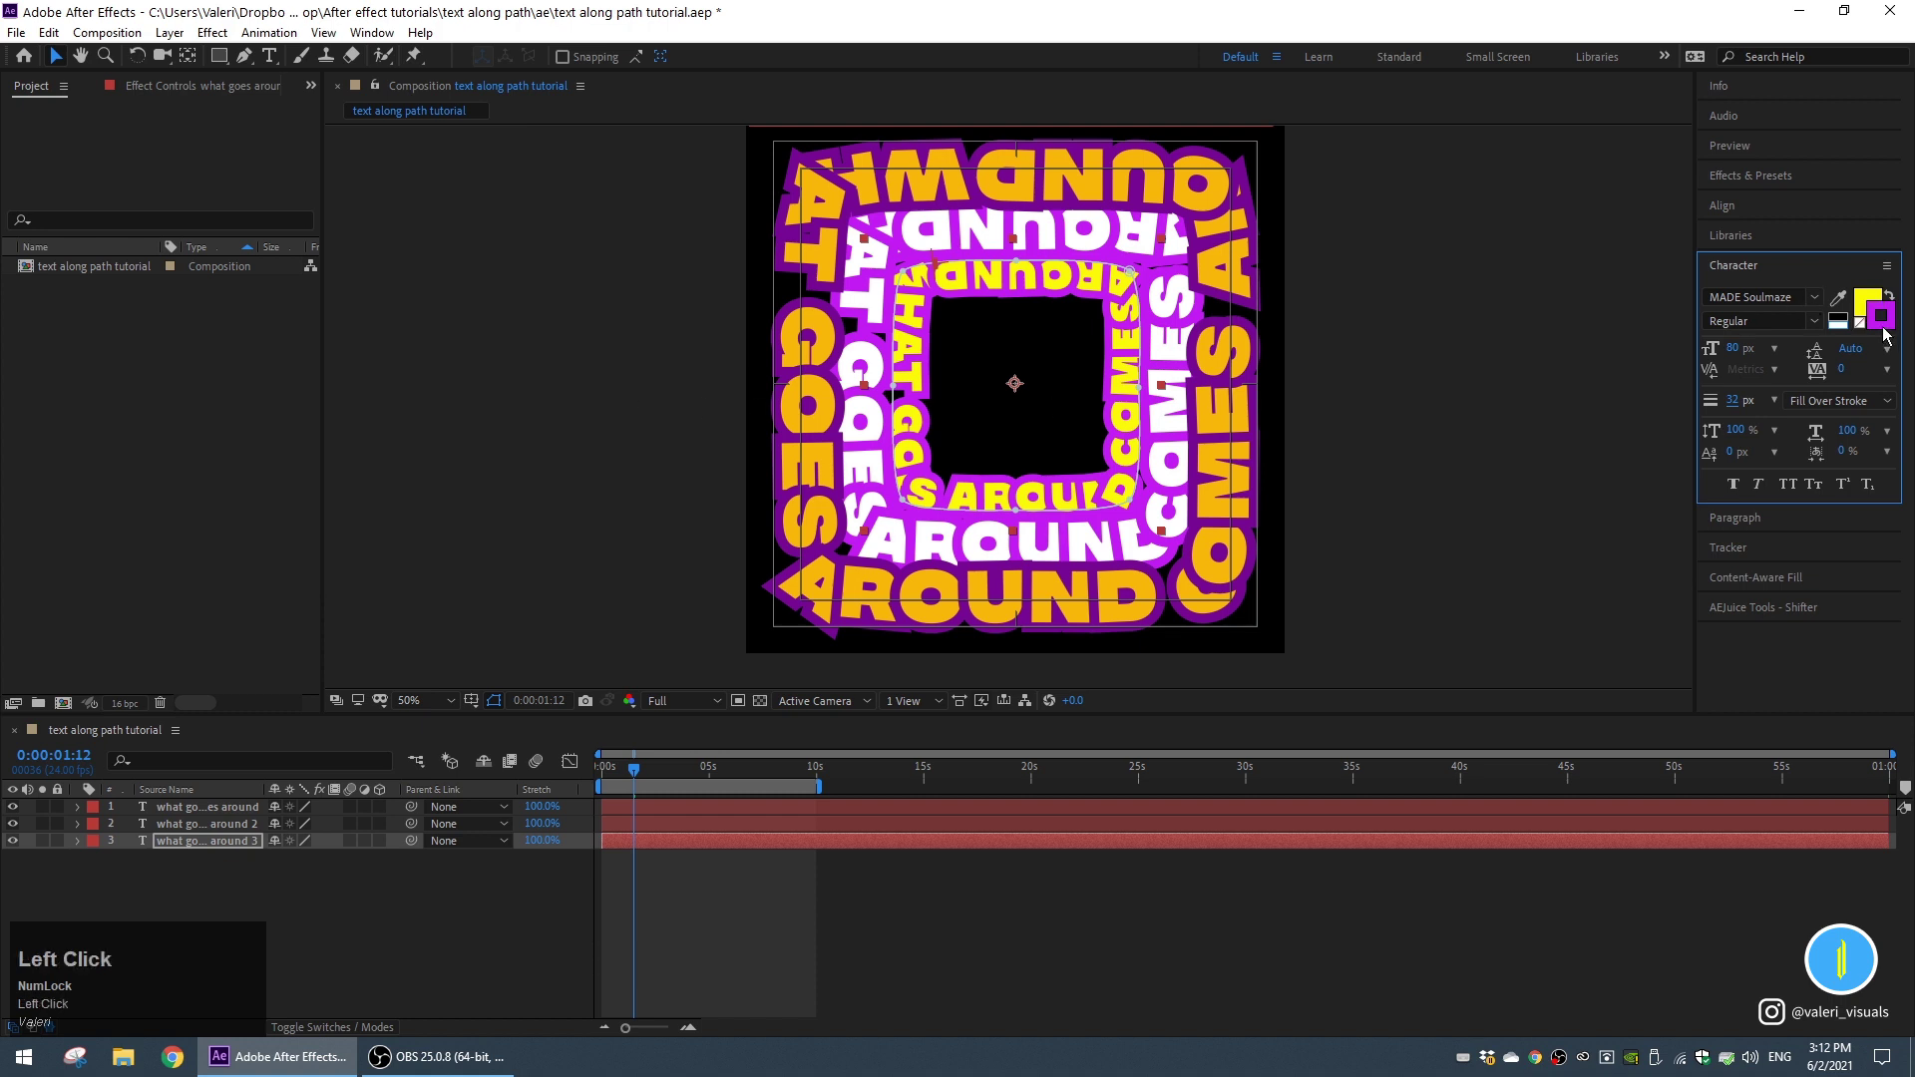
left_click(1882, 317)
left_click_drag(514, 468, 482, 463)
key("Return")
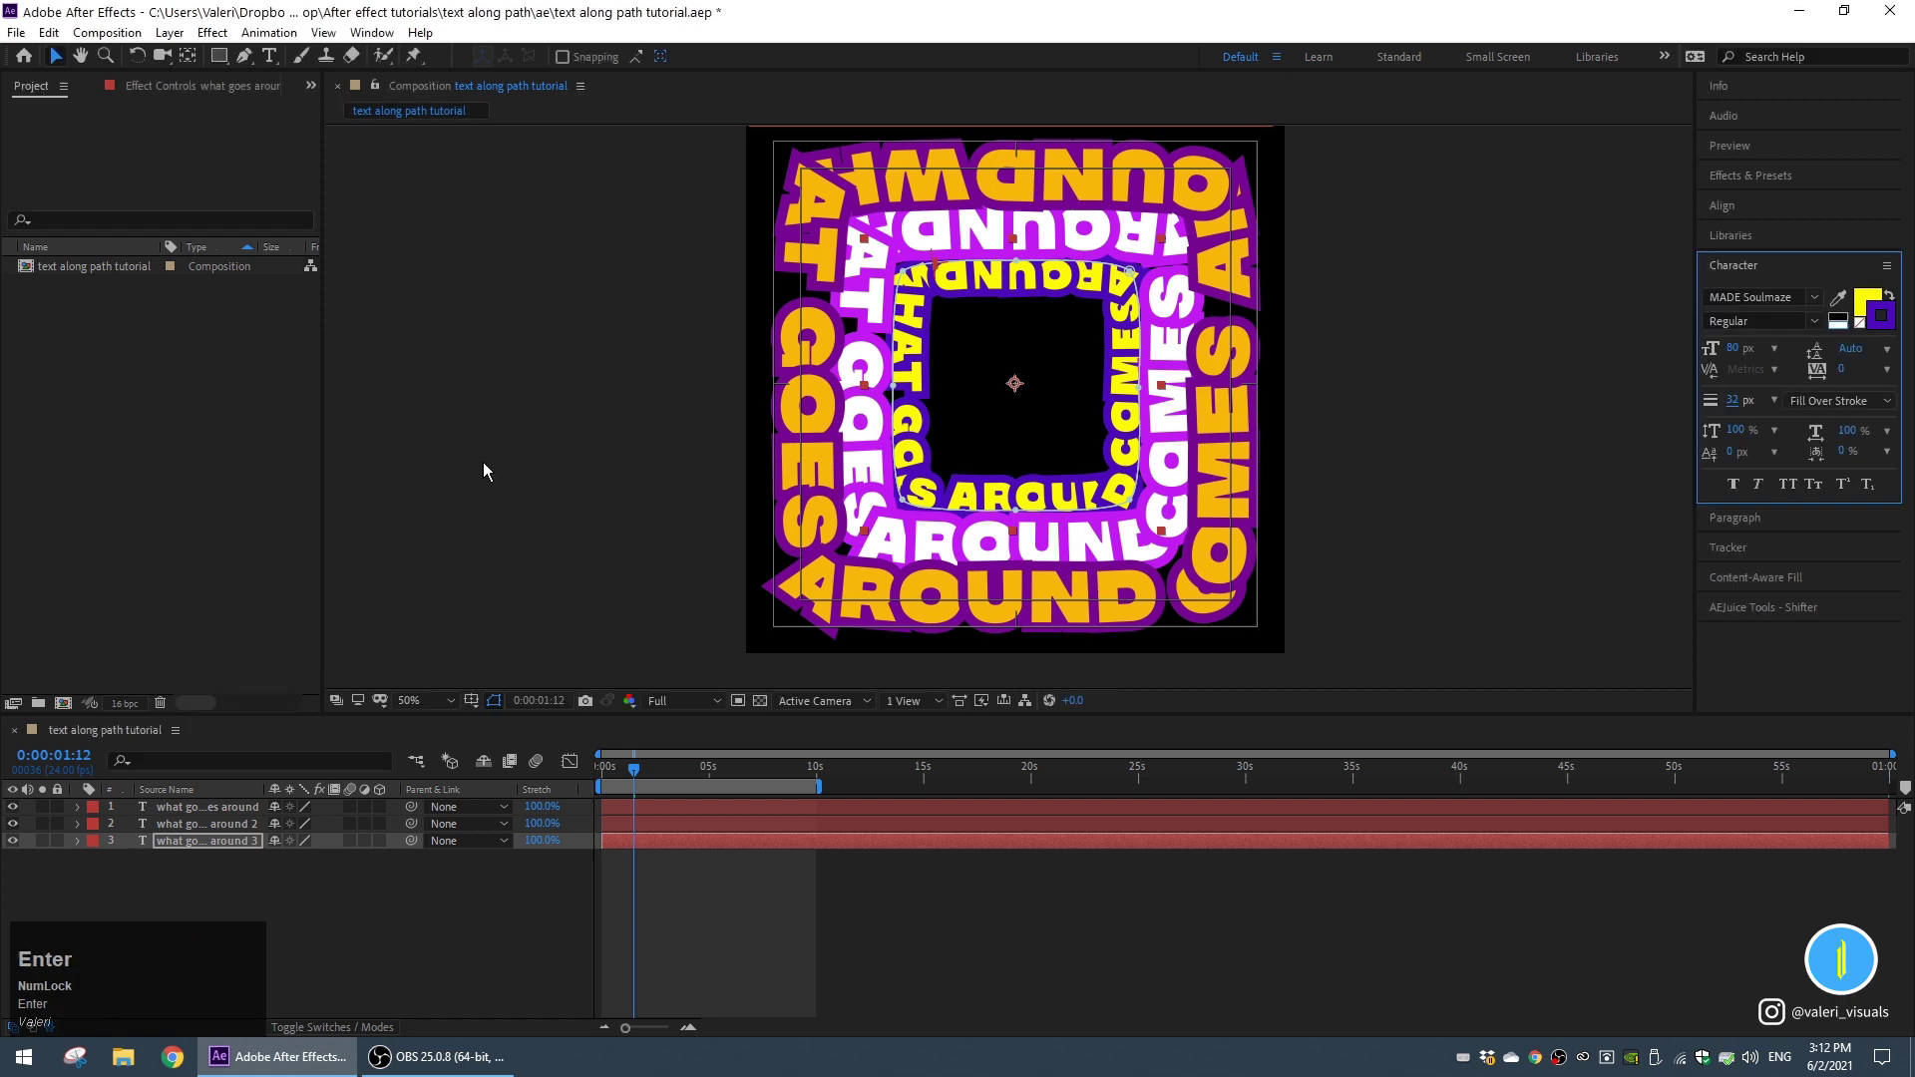
Hide the title/action safe guides in the composition view.
left_click(472, 701)
left_click(486, 733)
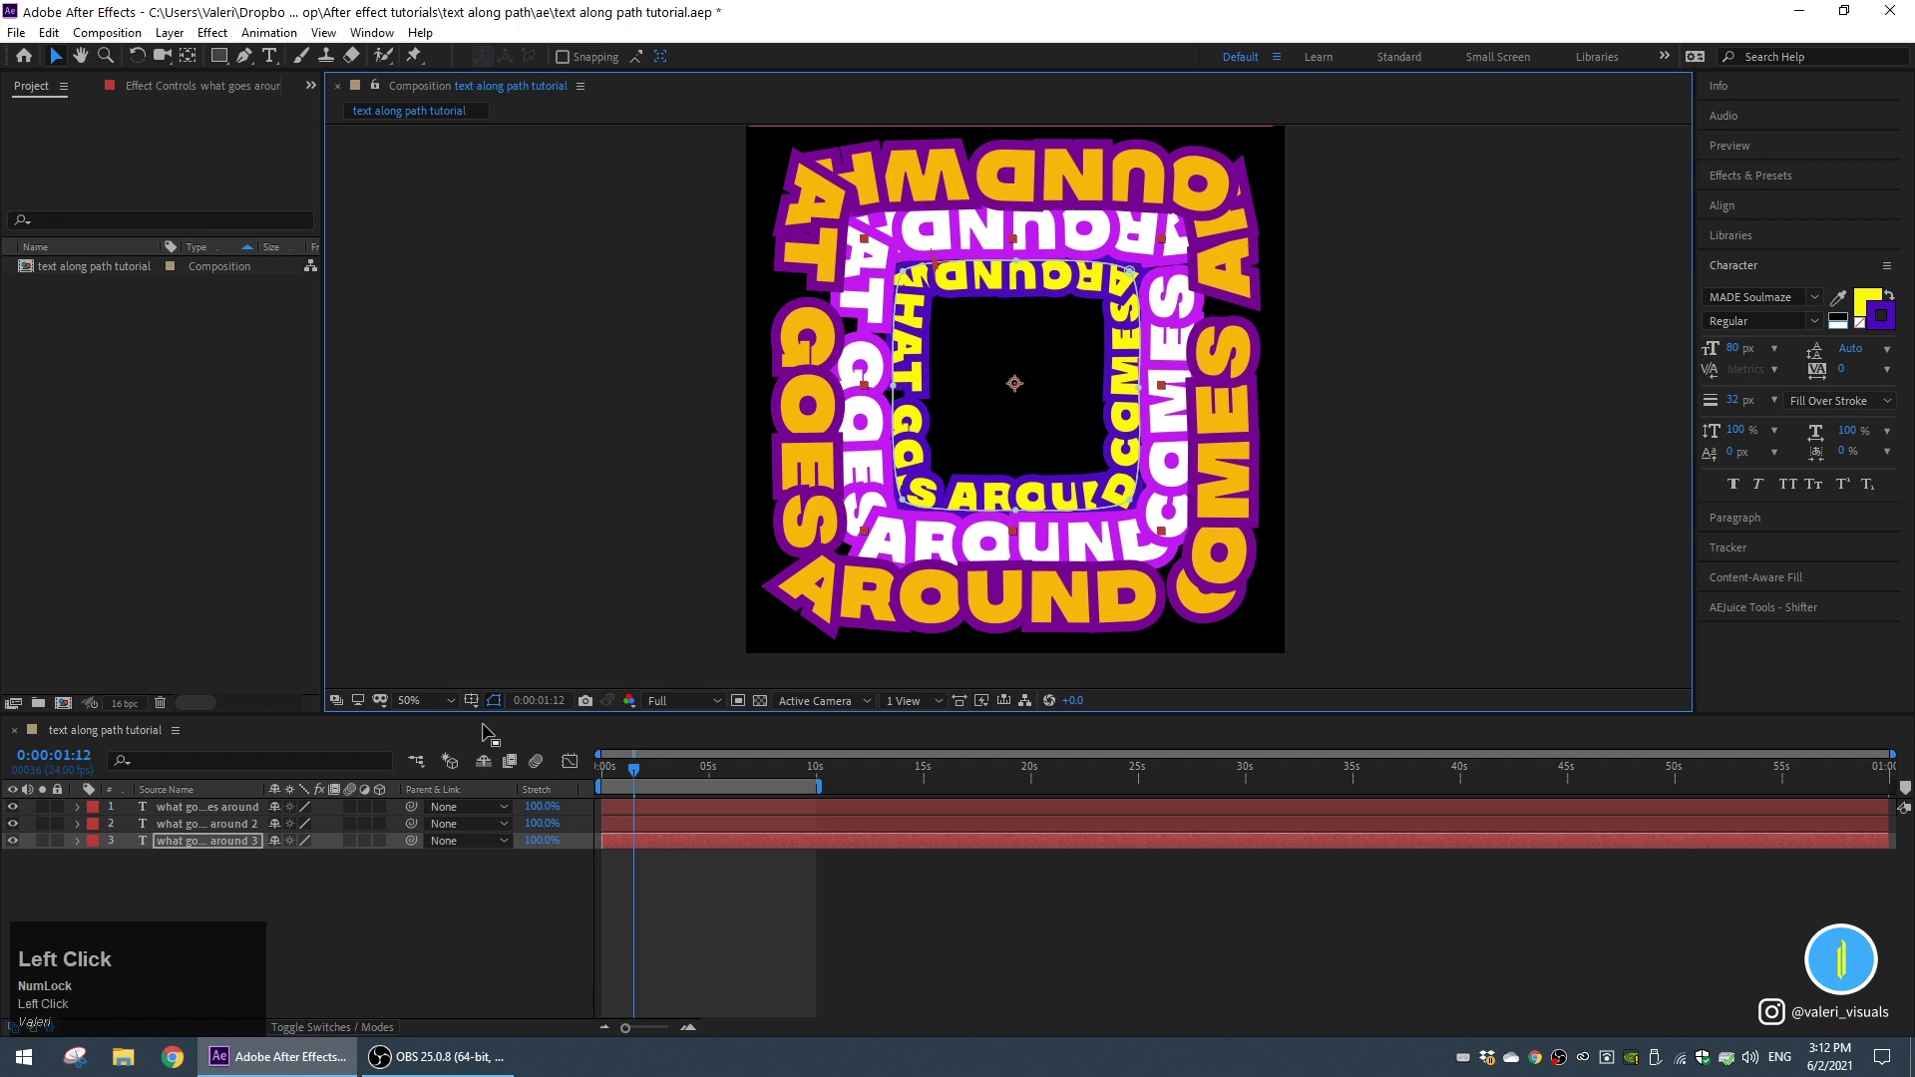
Solo the innermost text layer and set its ending First Margin keyframe, at the end of the work area, to 1850.
left_click(42, 841)
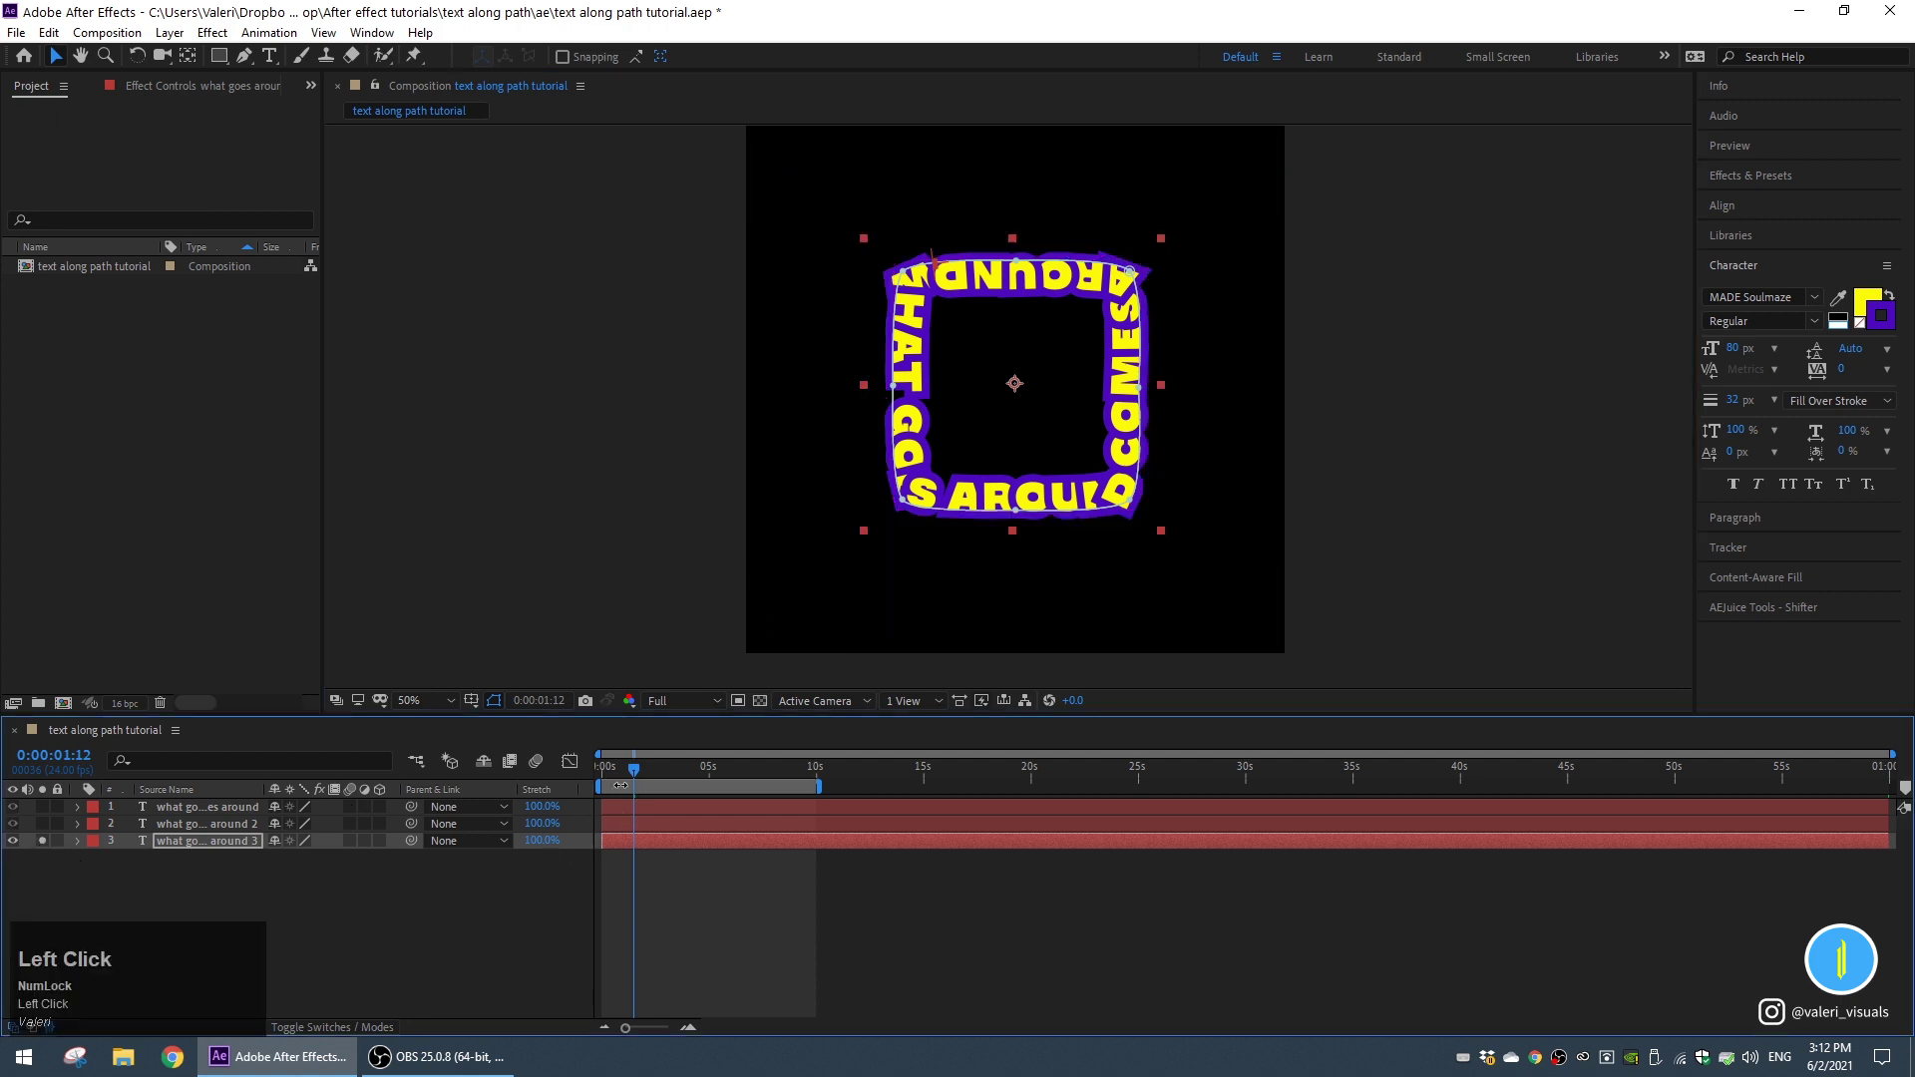
left_click_drag(621, 786, 820, 814)
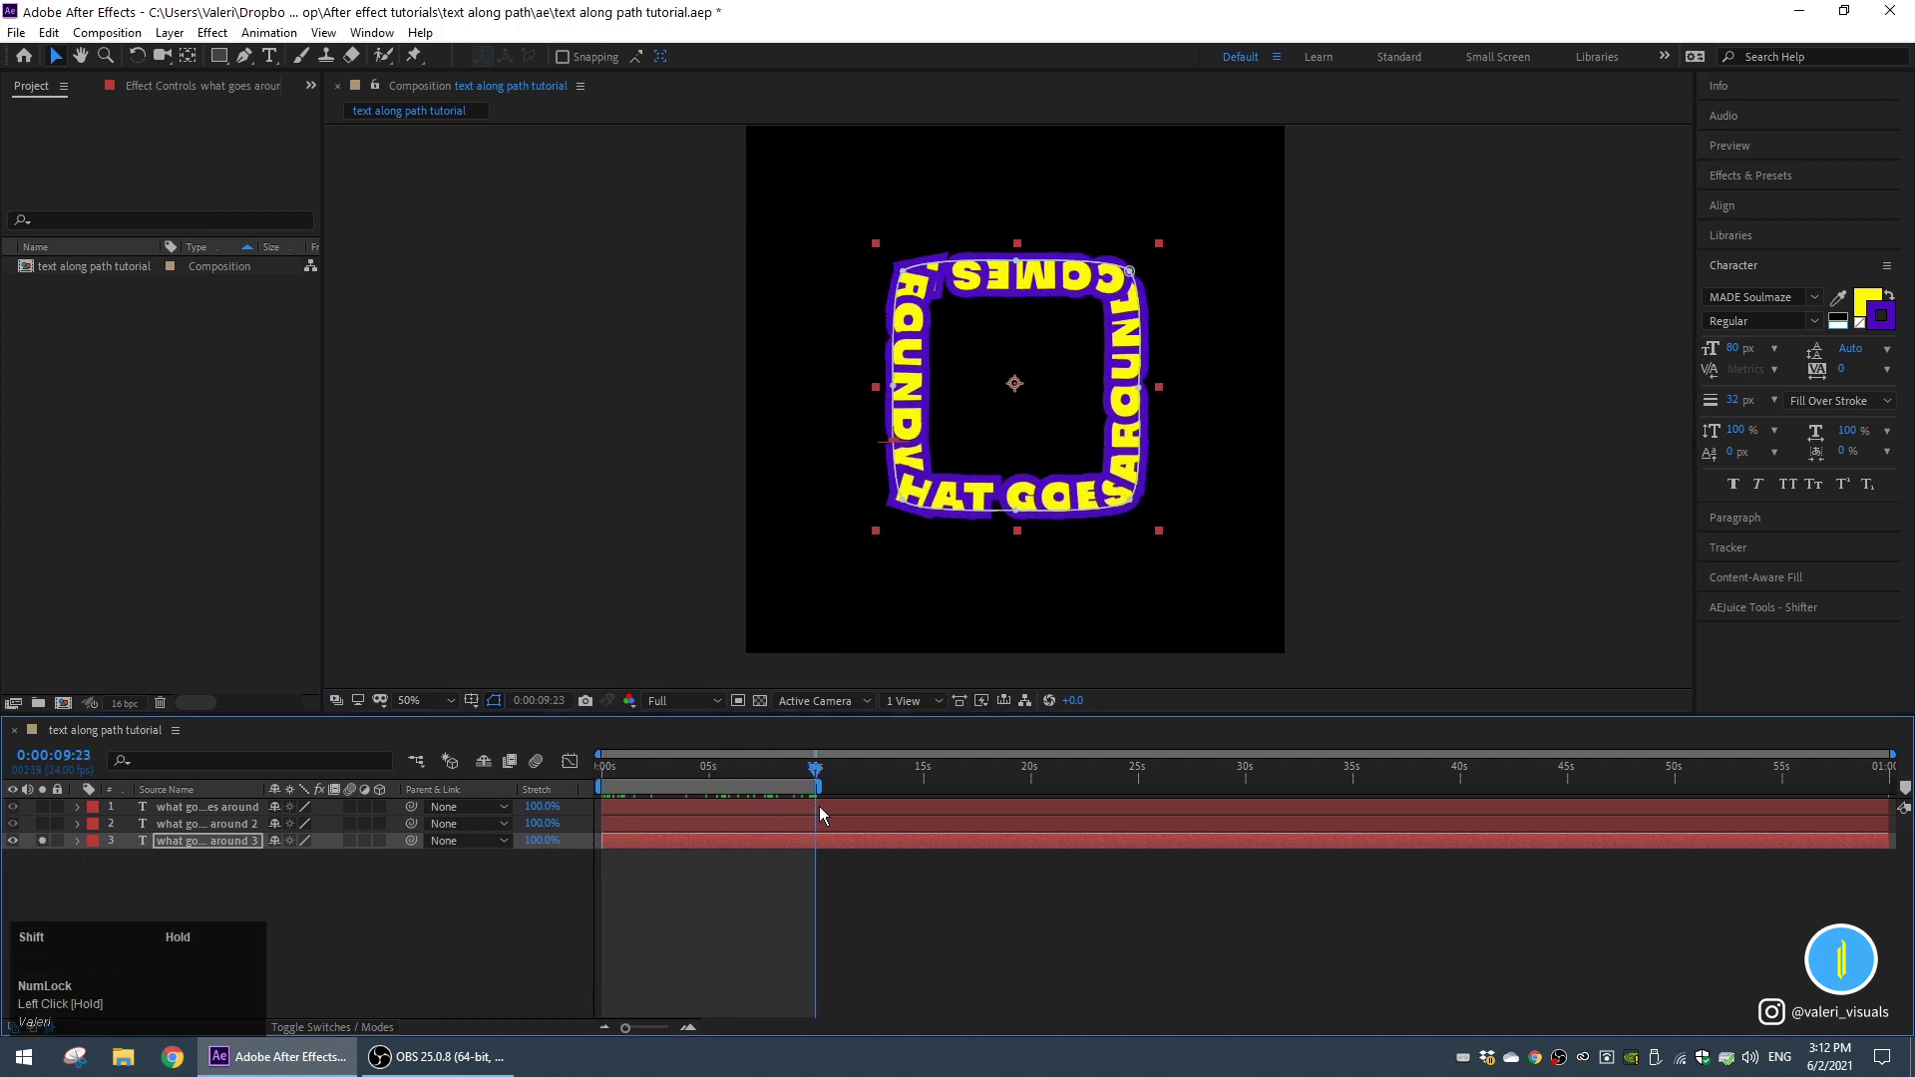
key("u")
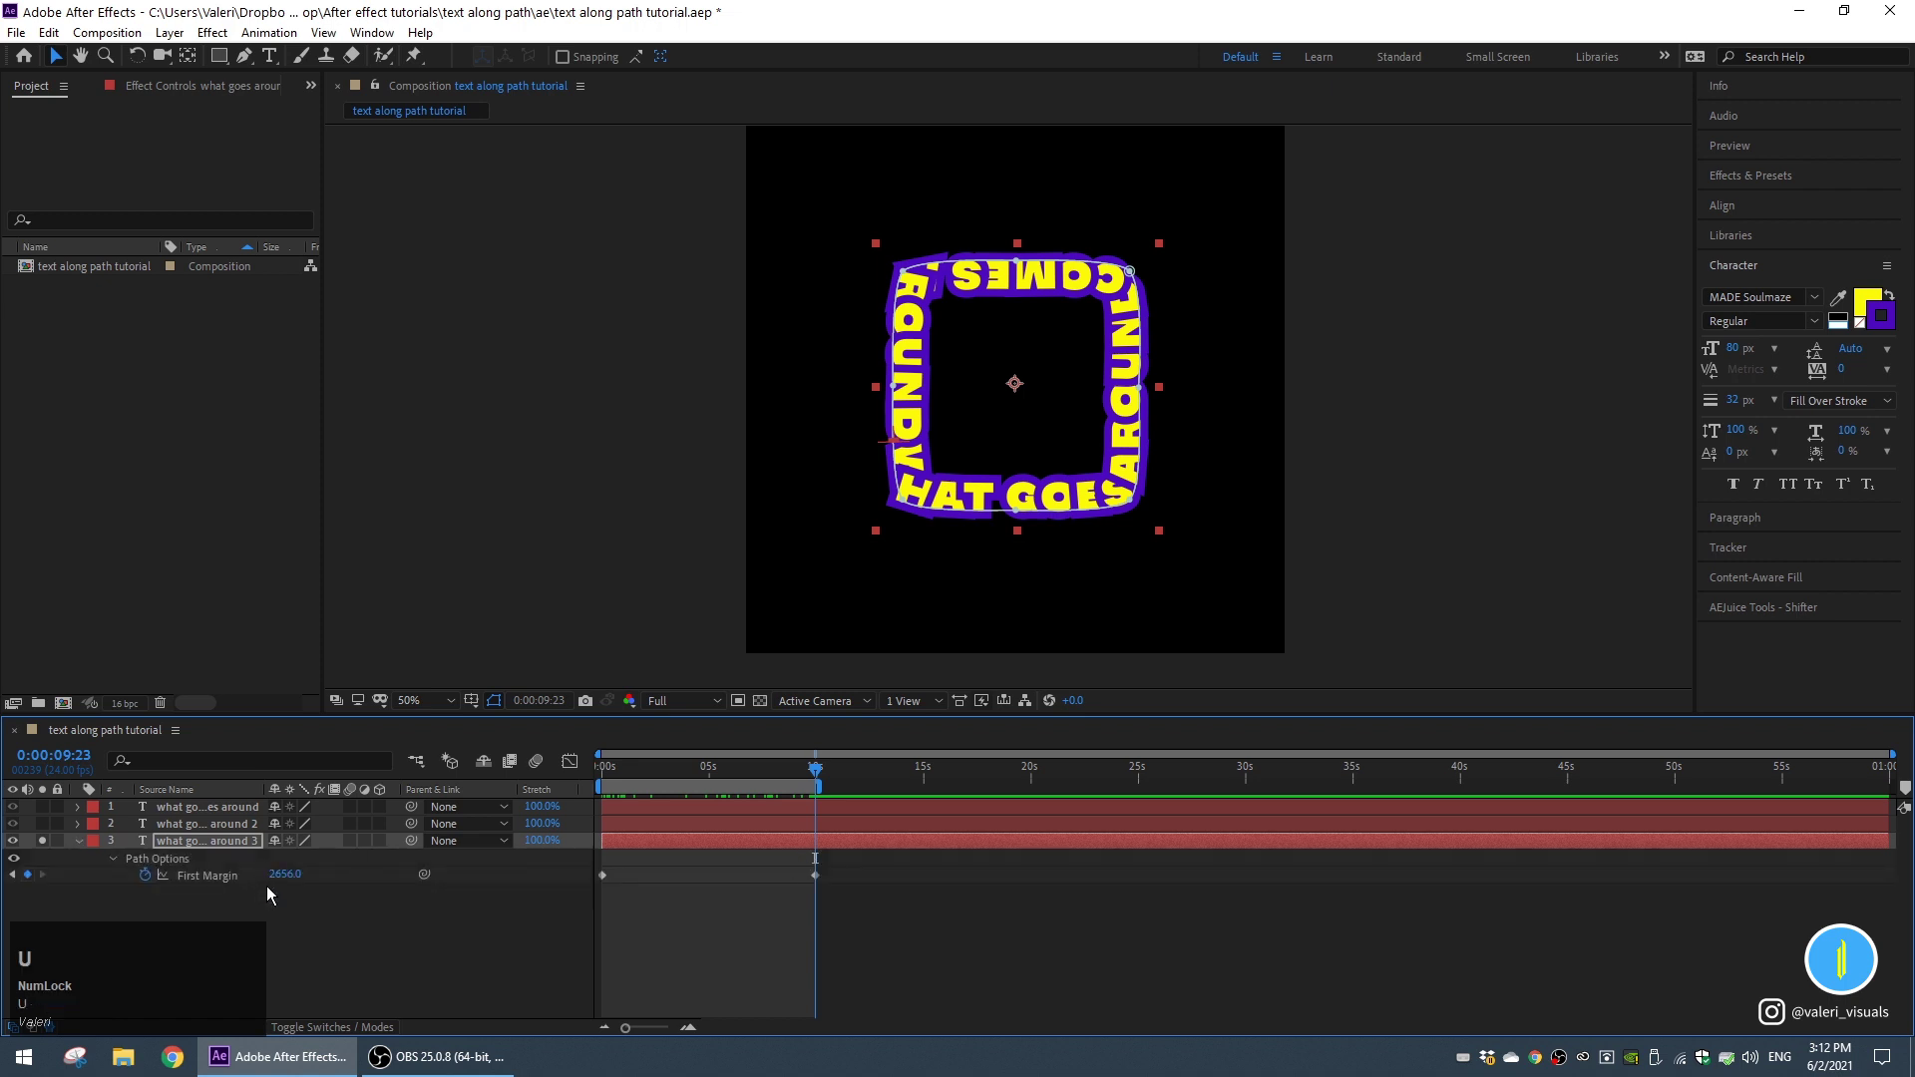
left_click_drag(286, 875, 120, 879)
left_click_drag(195, 888, 770, 441)
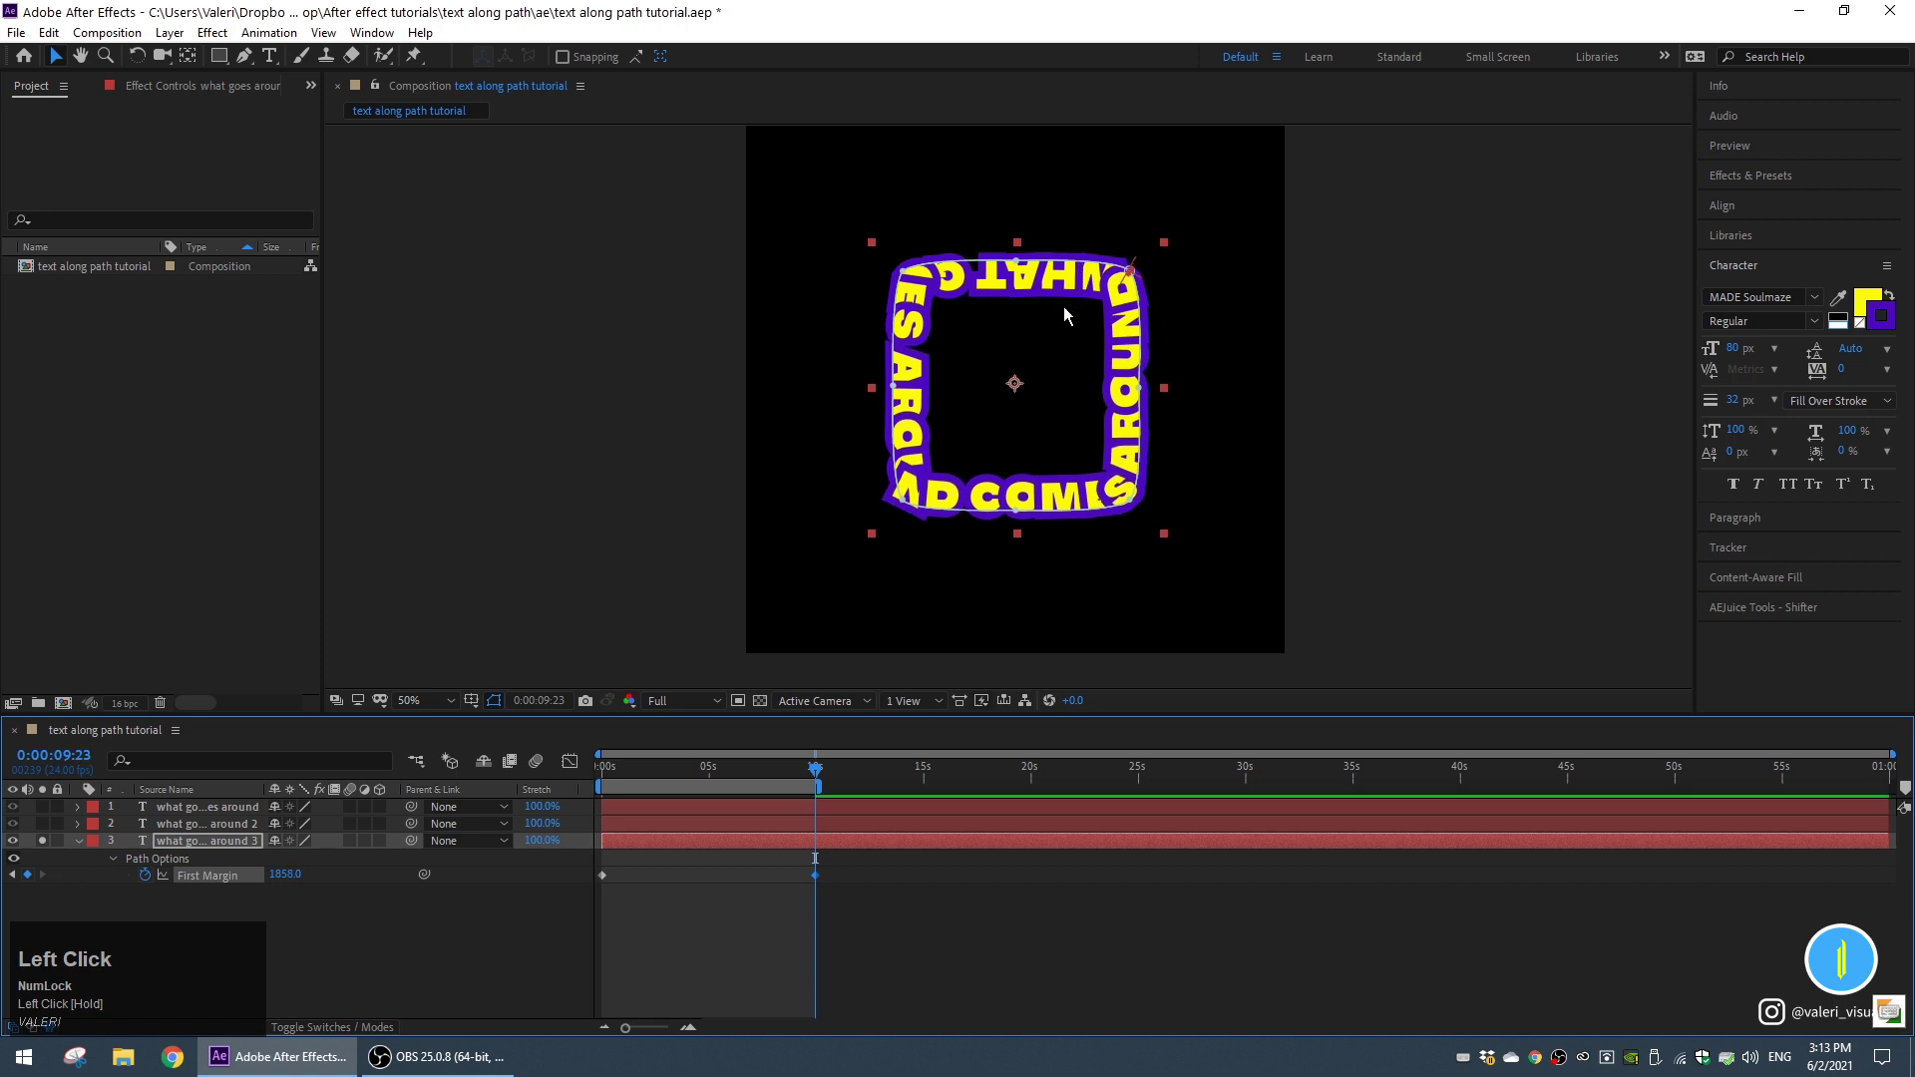
Play back the innermost ring's loop, then unsolo the layer and collapse its properties.
left_click(760, 768)
key("space")
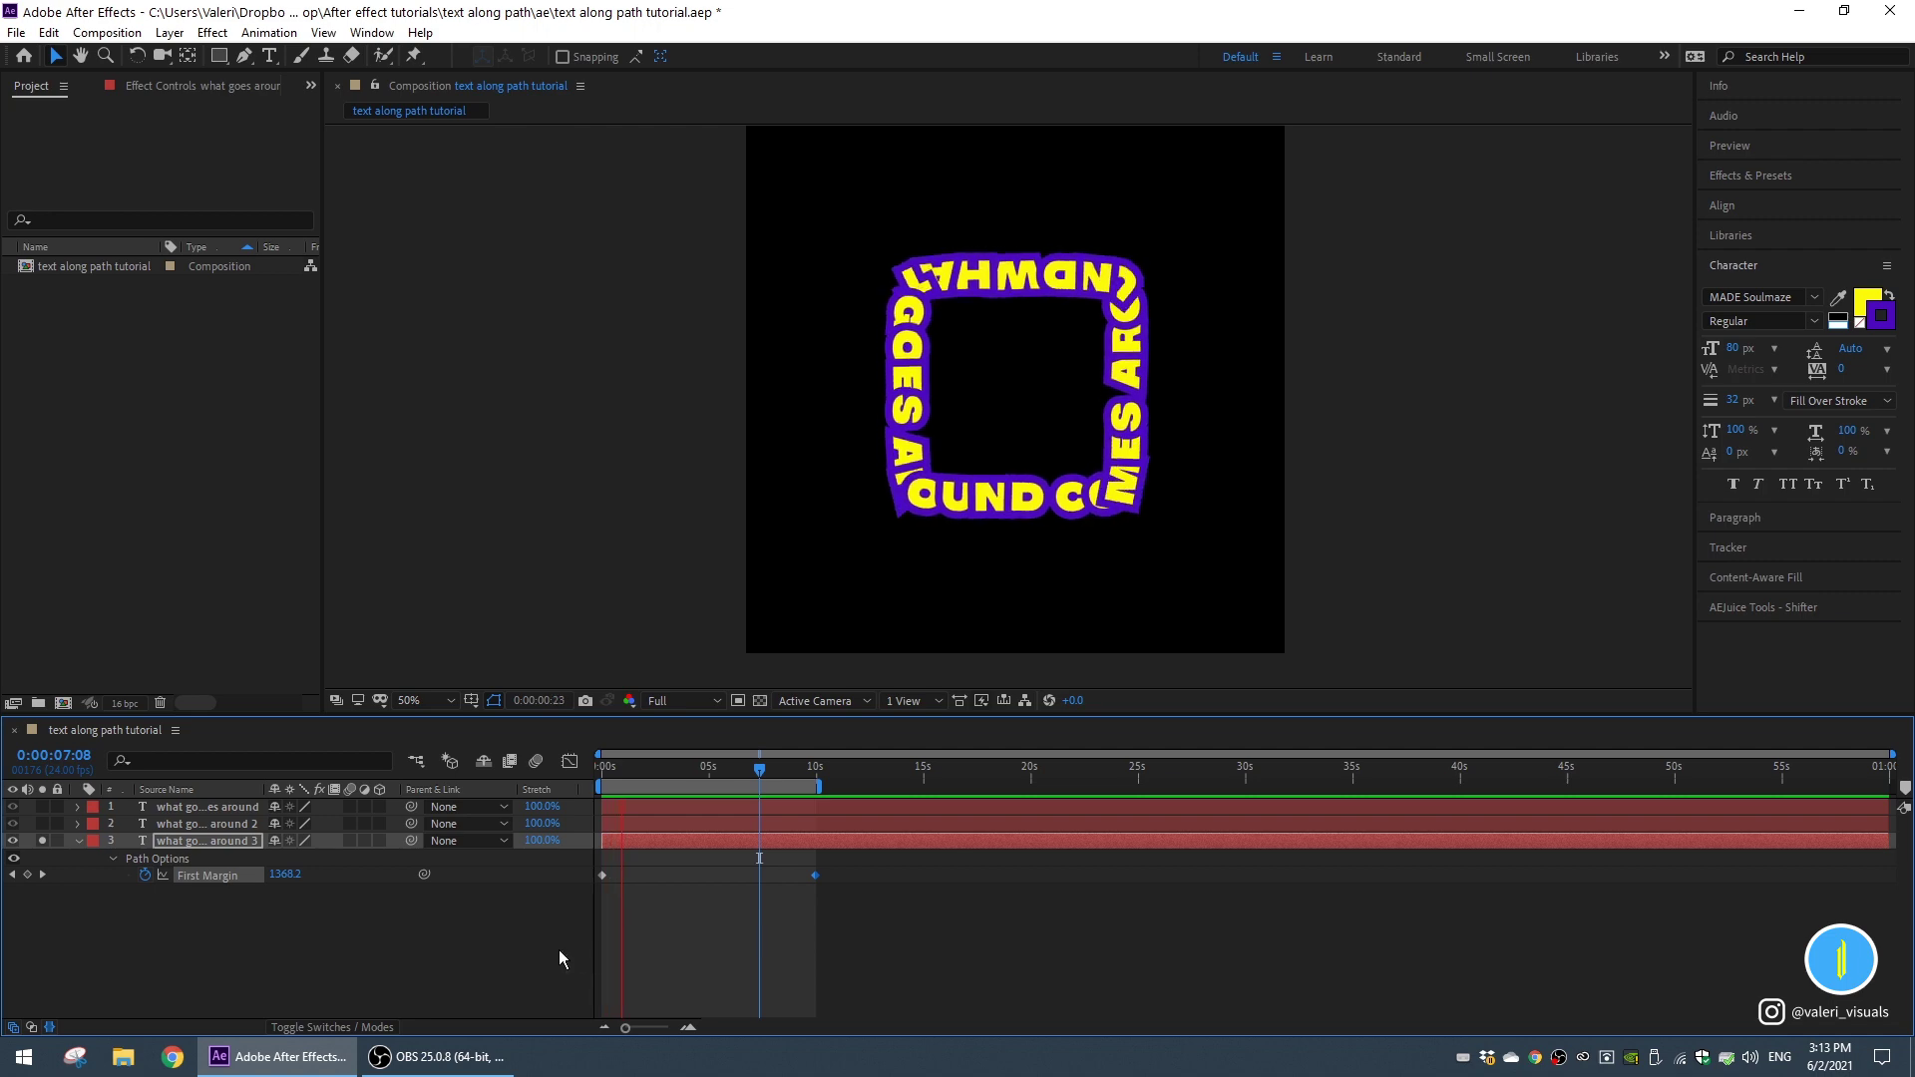
key("space")
left_click(42, 840)
left_click(79, 841)
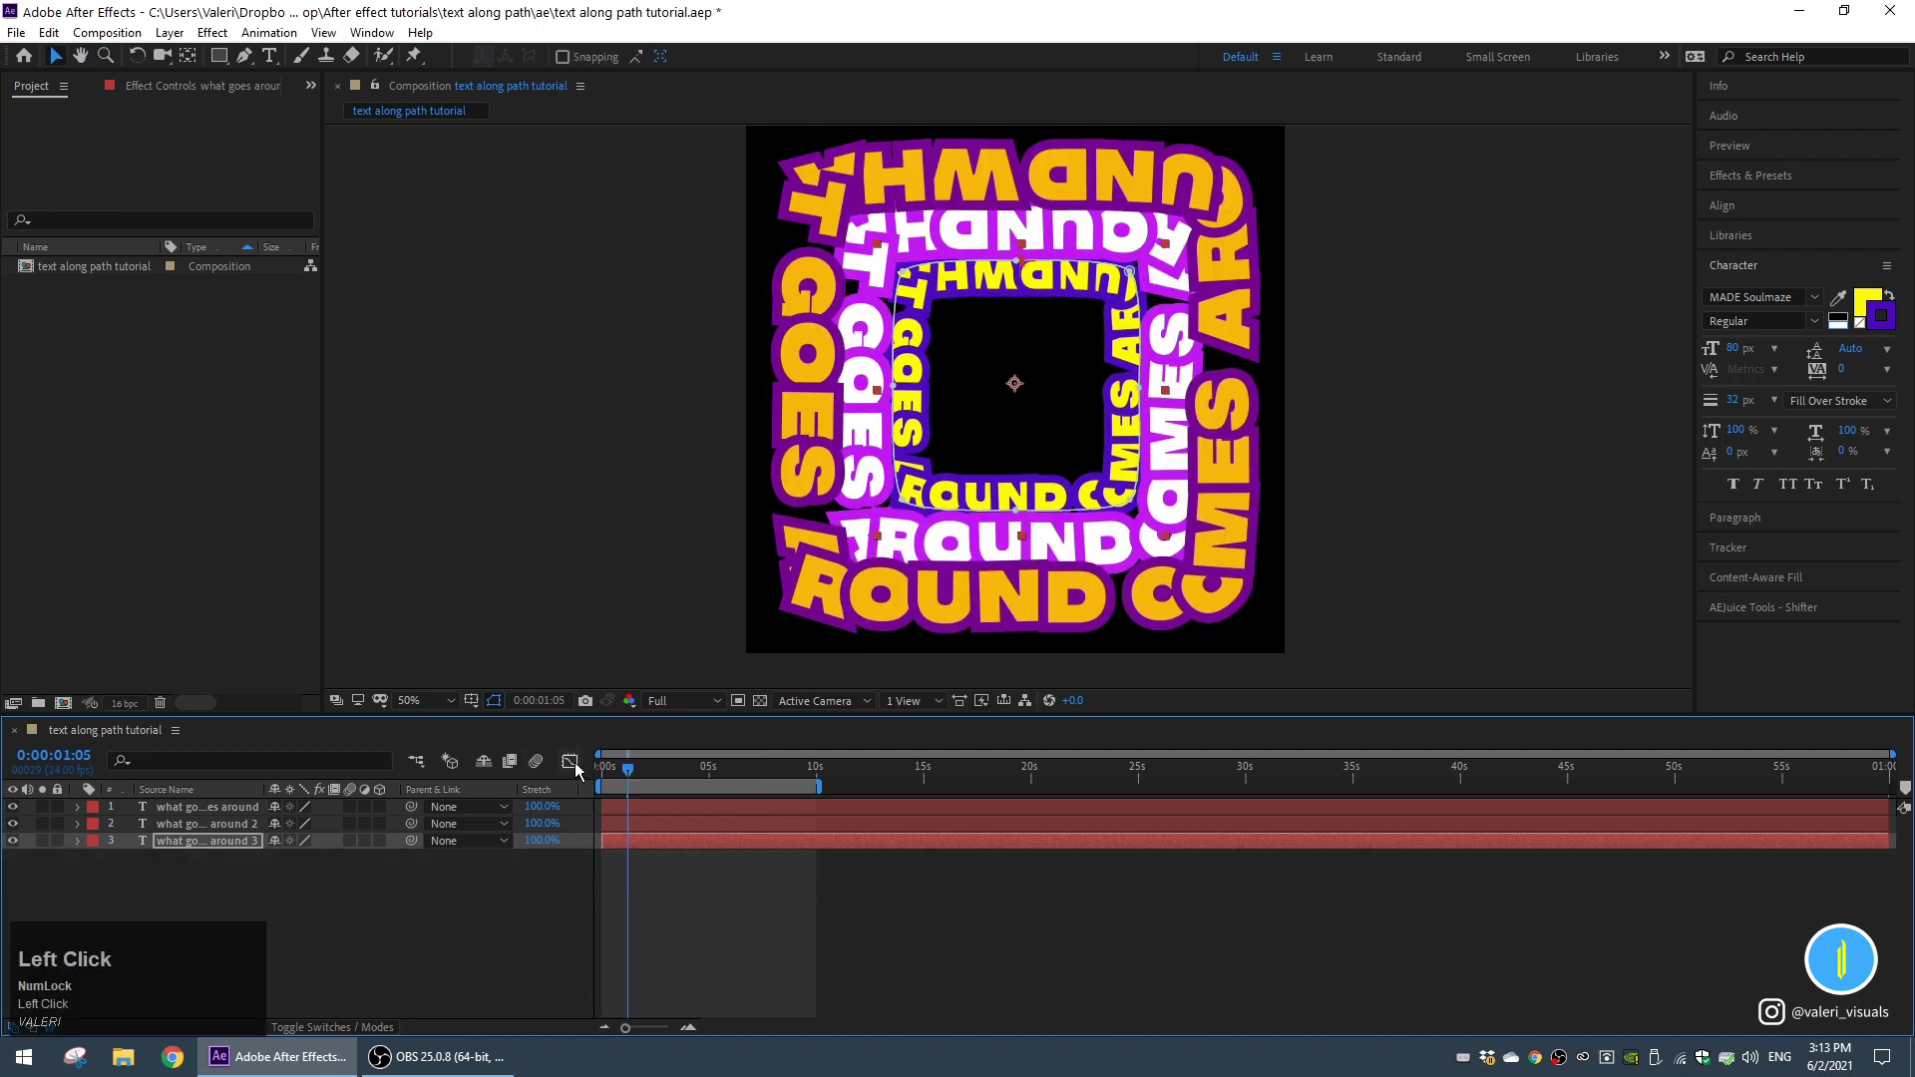
Add 100% Scale keyframes to all three text layers at the start of the composition.
left_click_drag(654, 769, 597, 776)
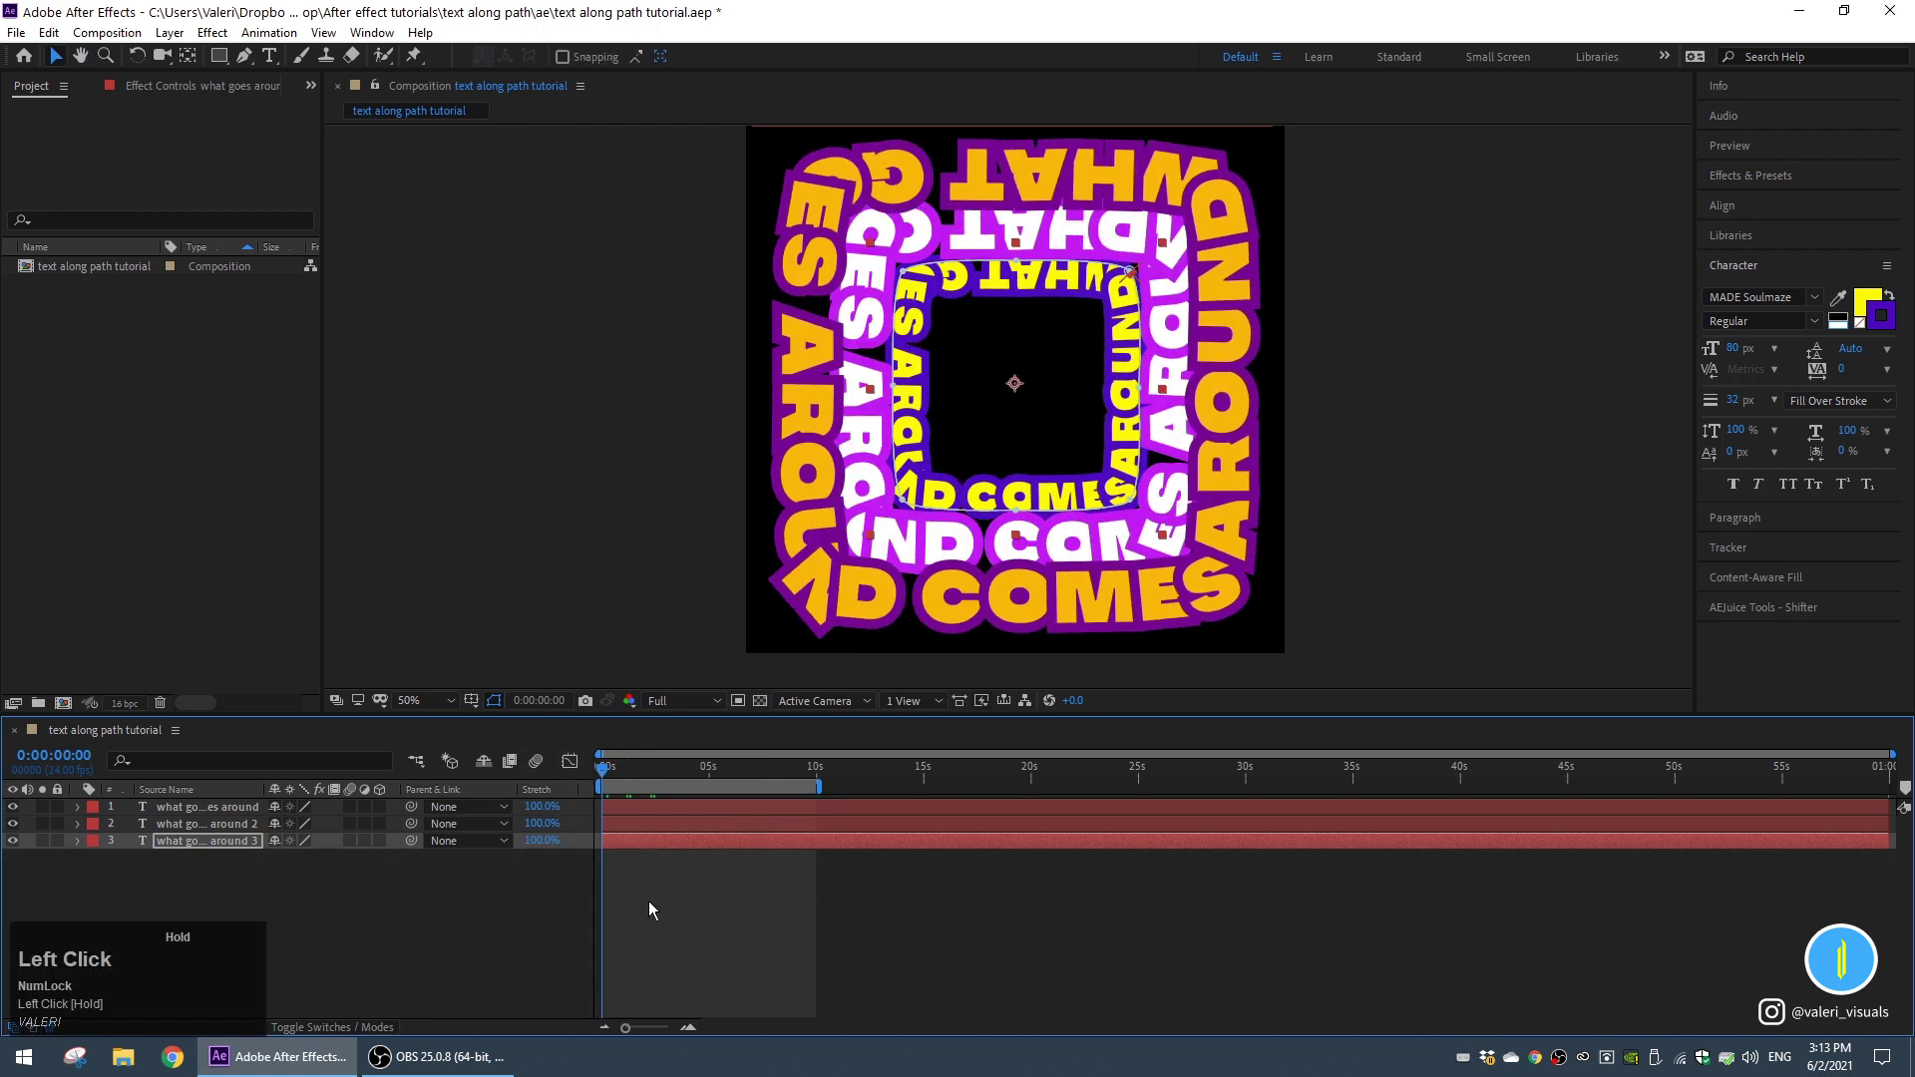
left_click(689, 1028)
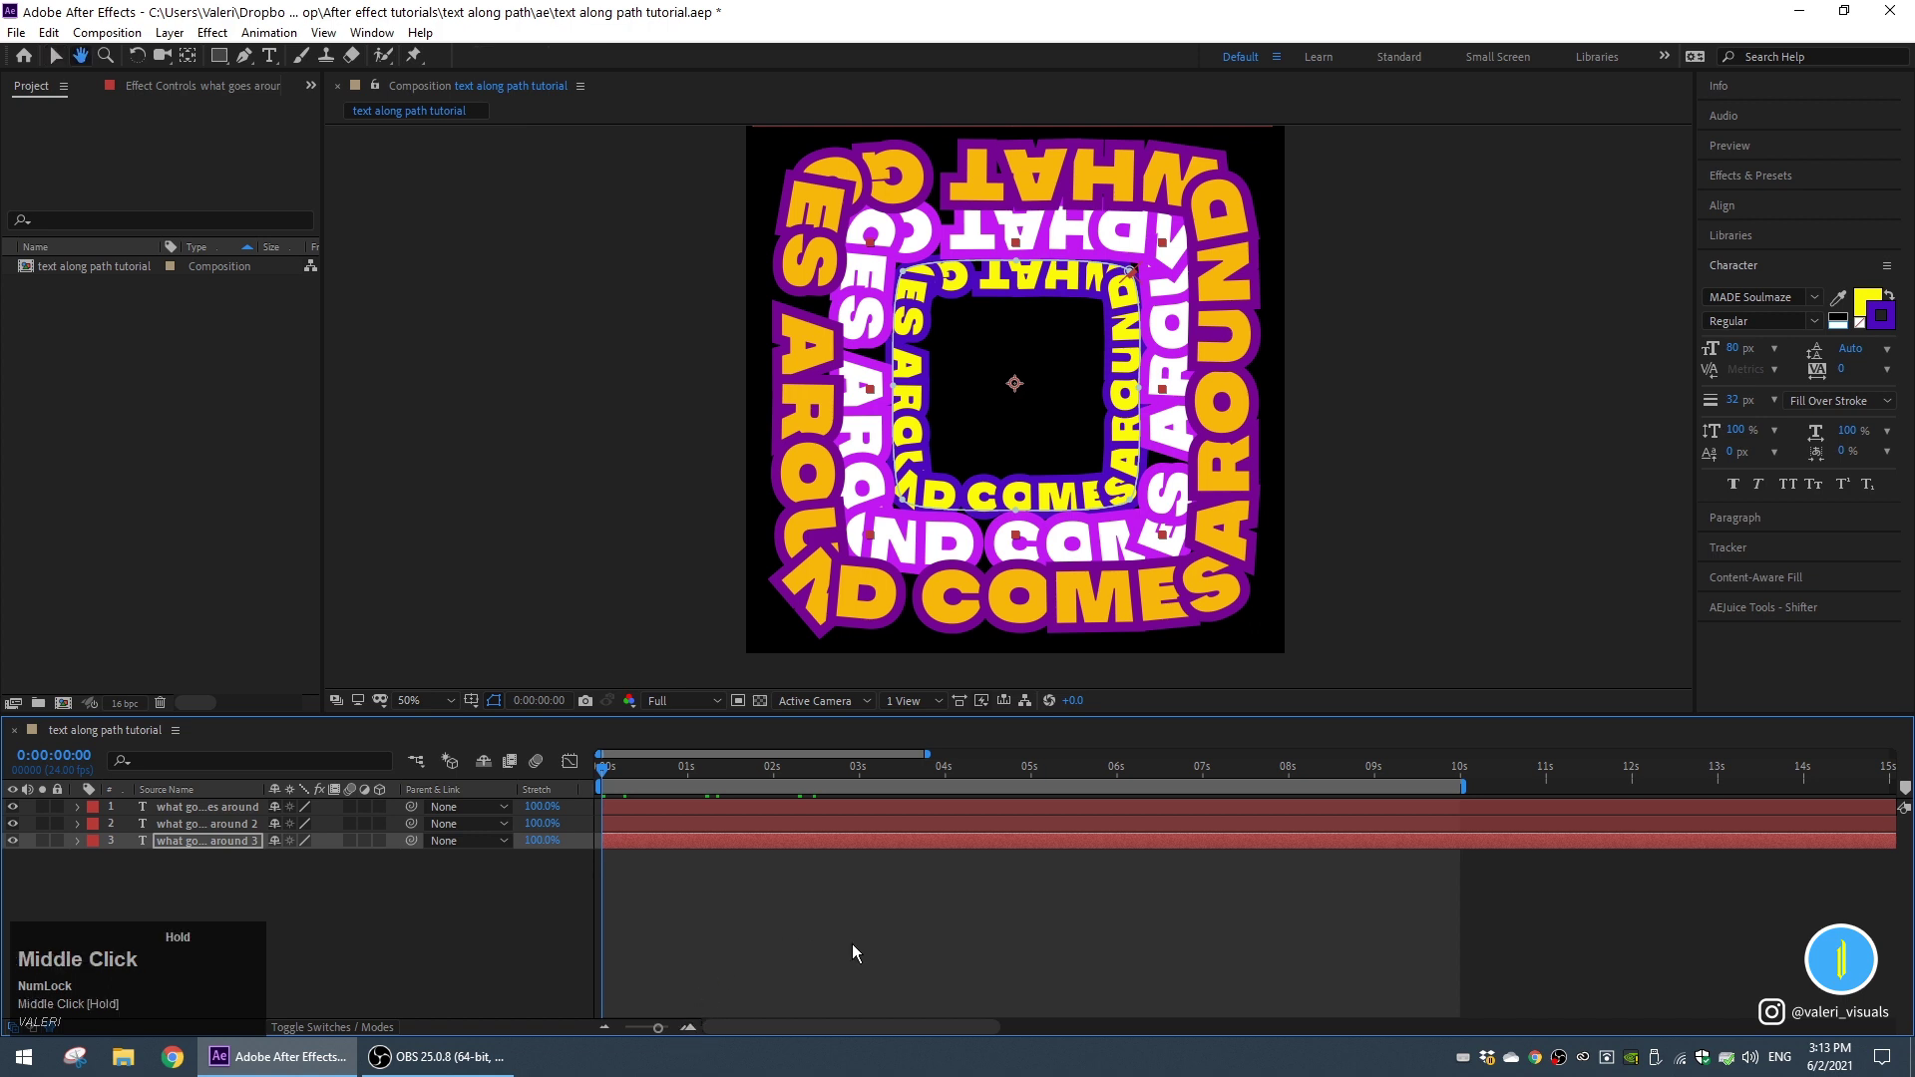
left_click(190, 807)
left_click(189, 841, "shift")
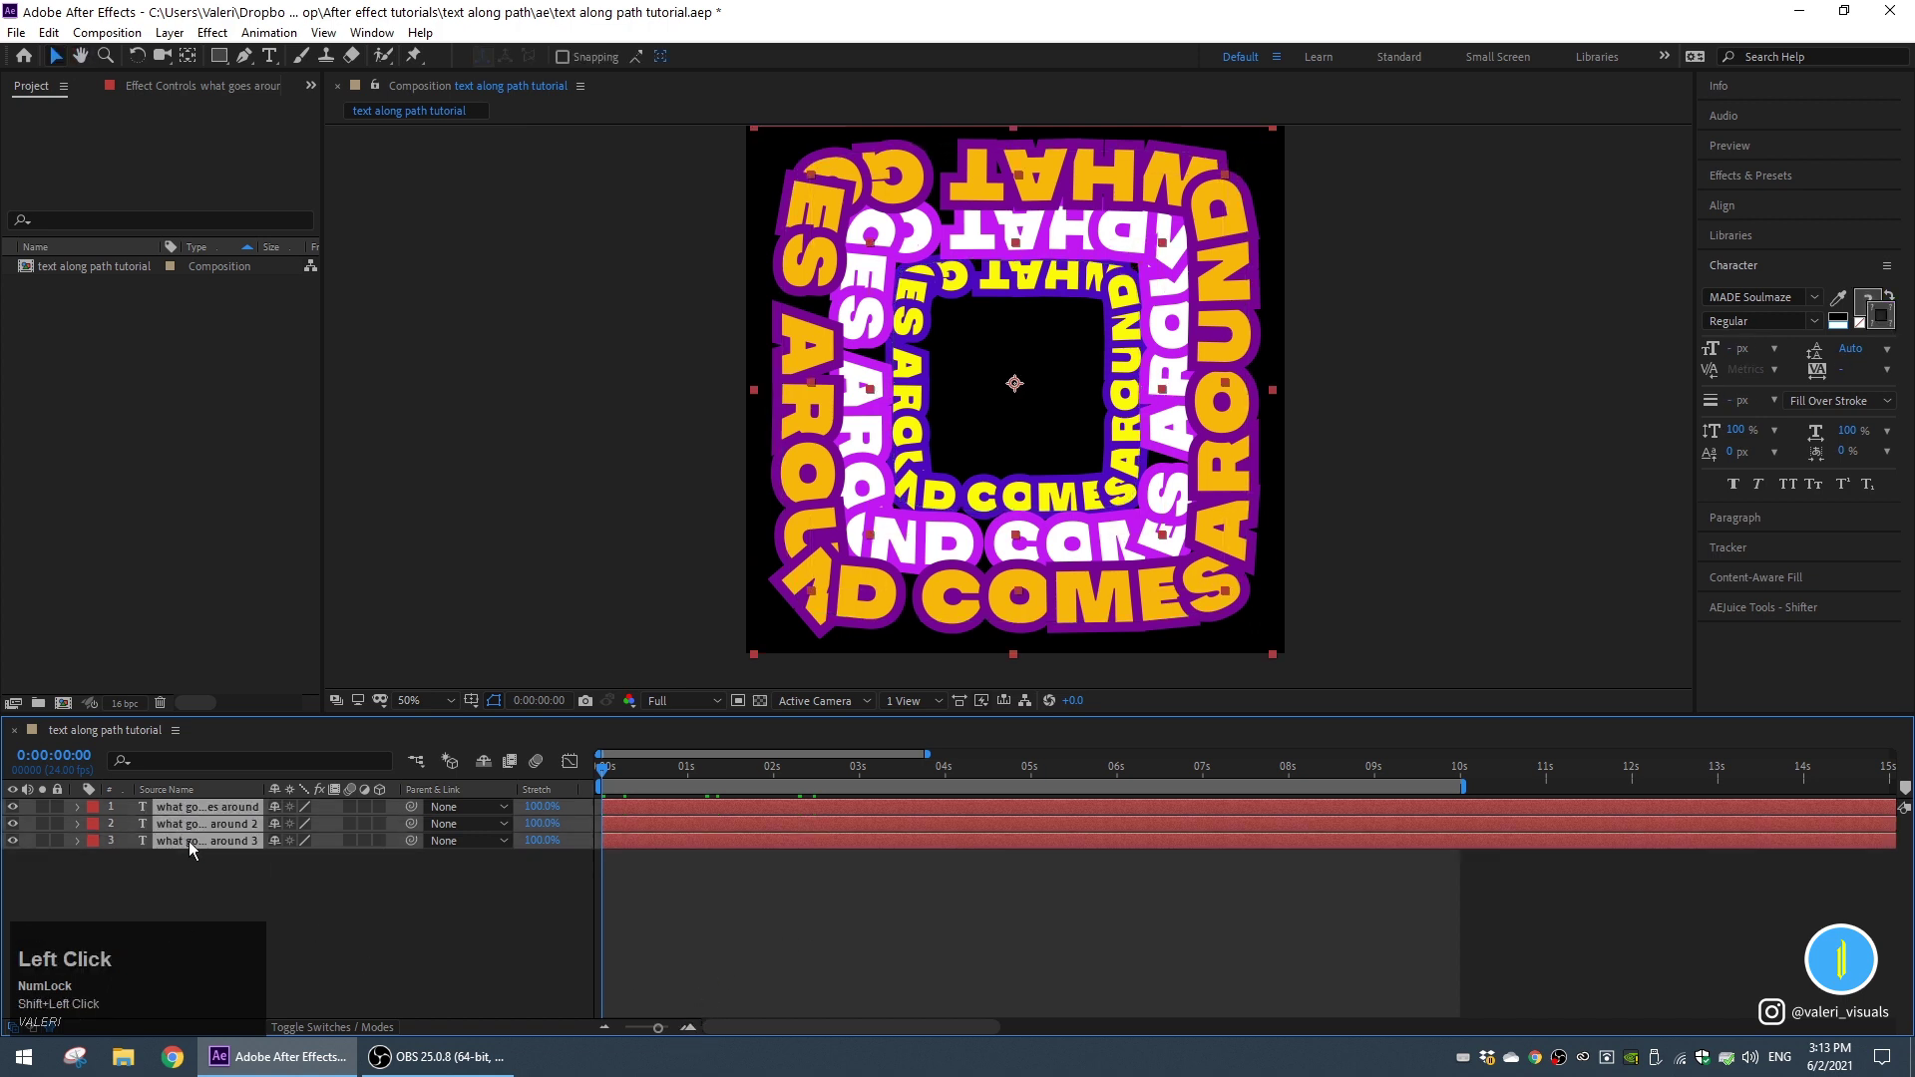
key("s")
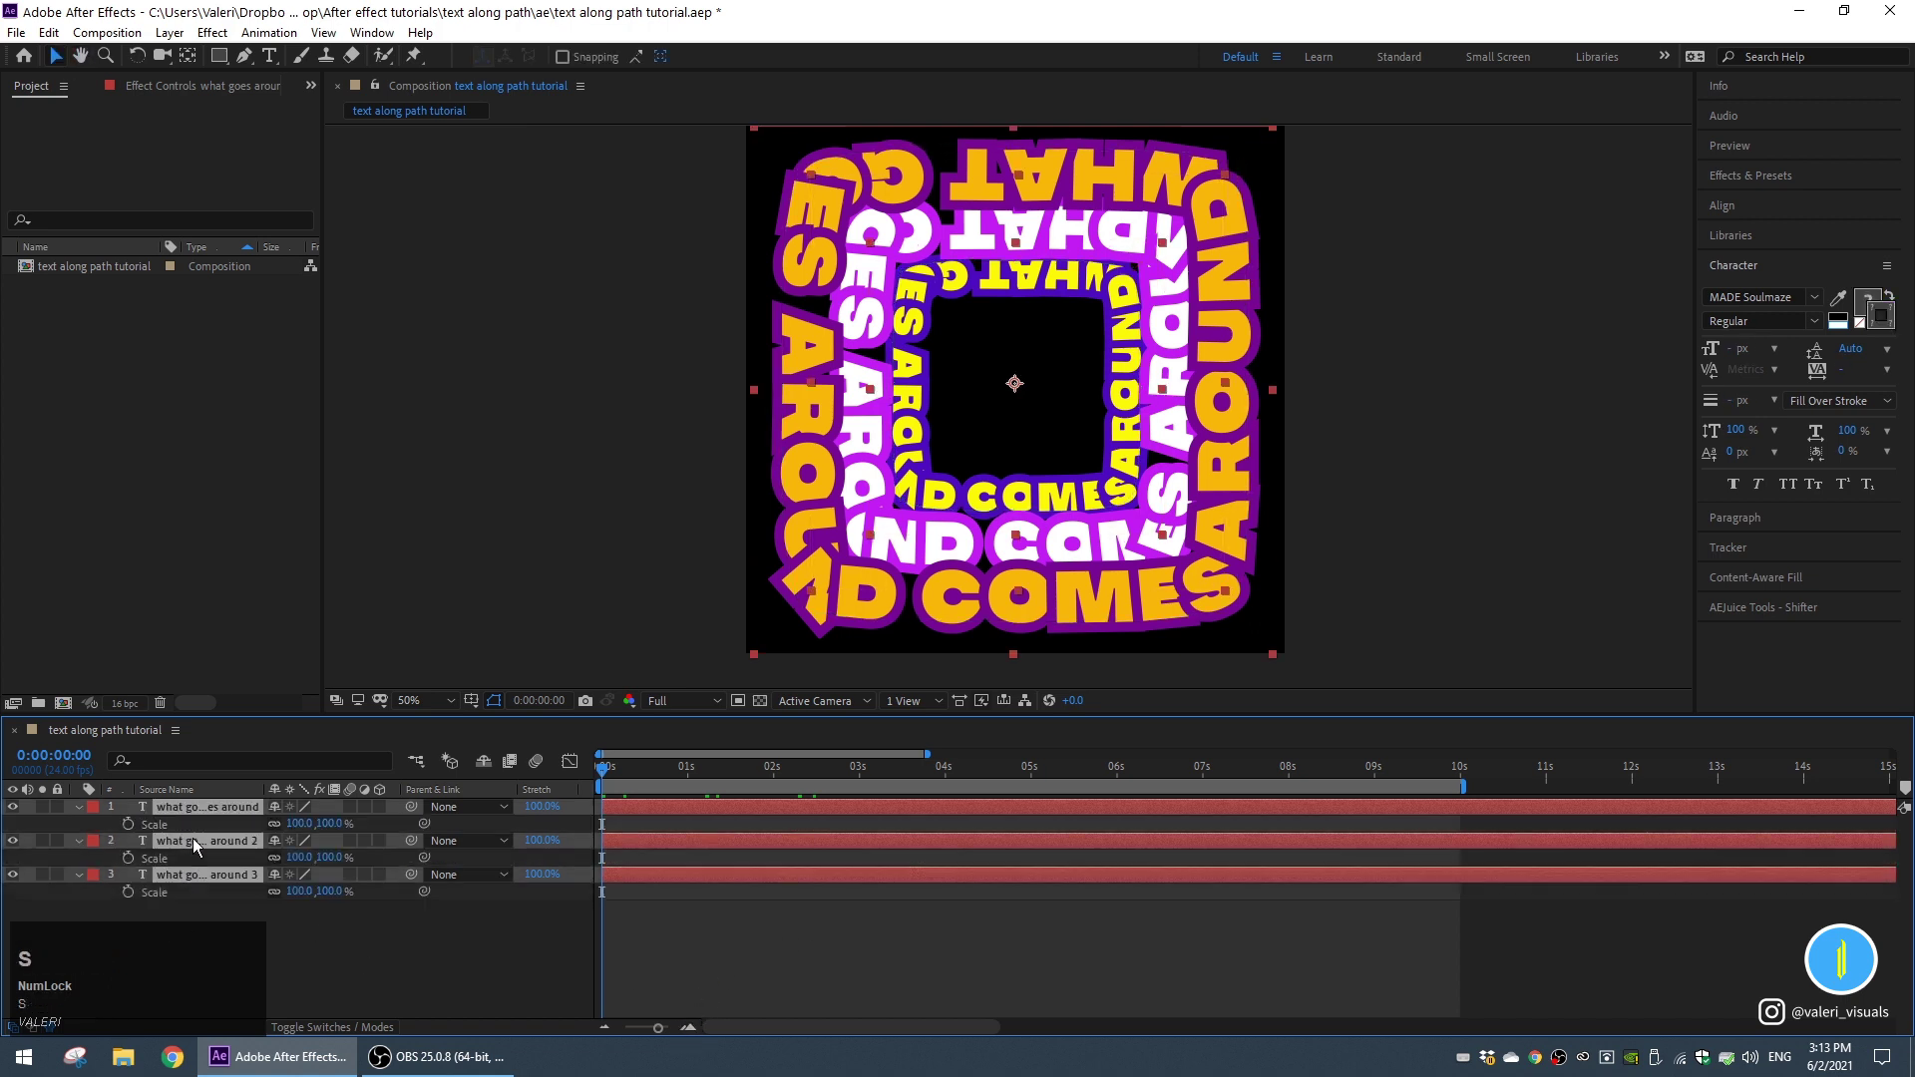
left_click(128, 824)
Keyframe the scale of all three text layers to 120% at 1 second and back to 100% at 2 seconds.
left_click_drag(657, 770, 686, 782)
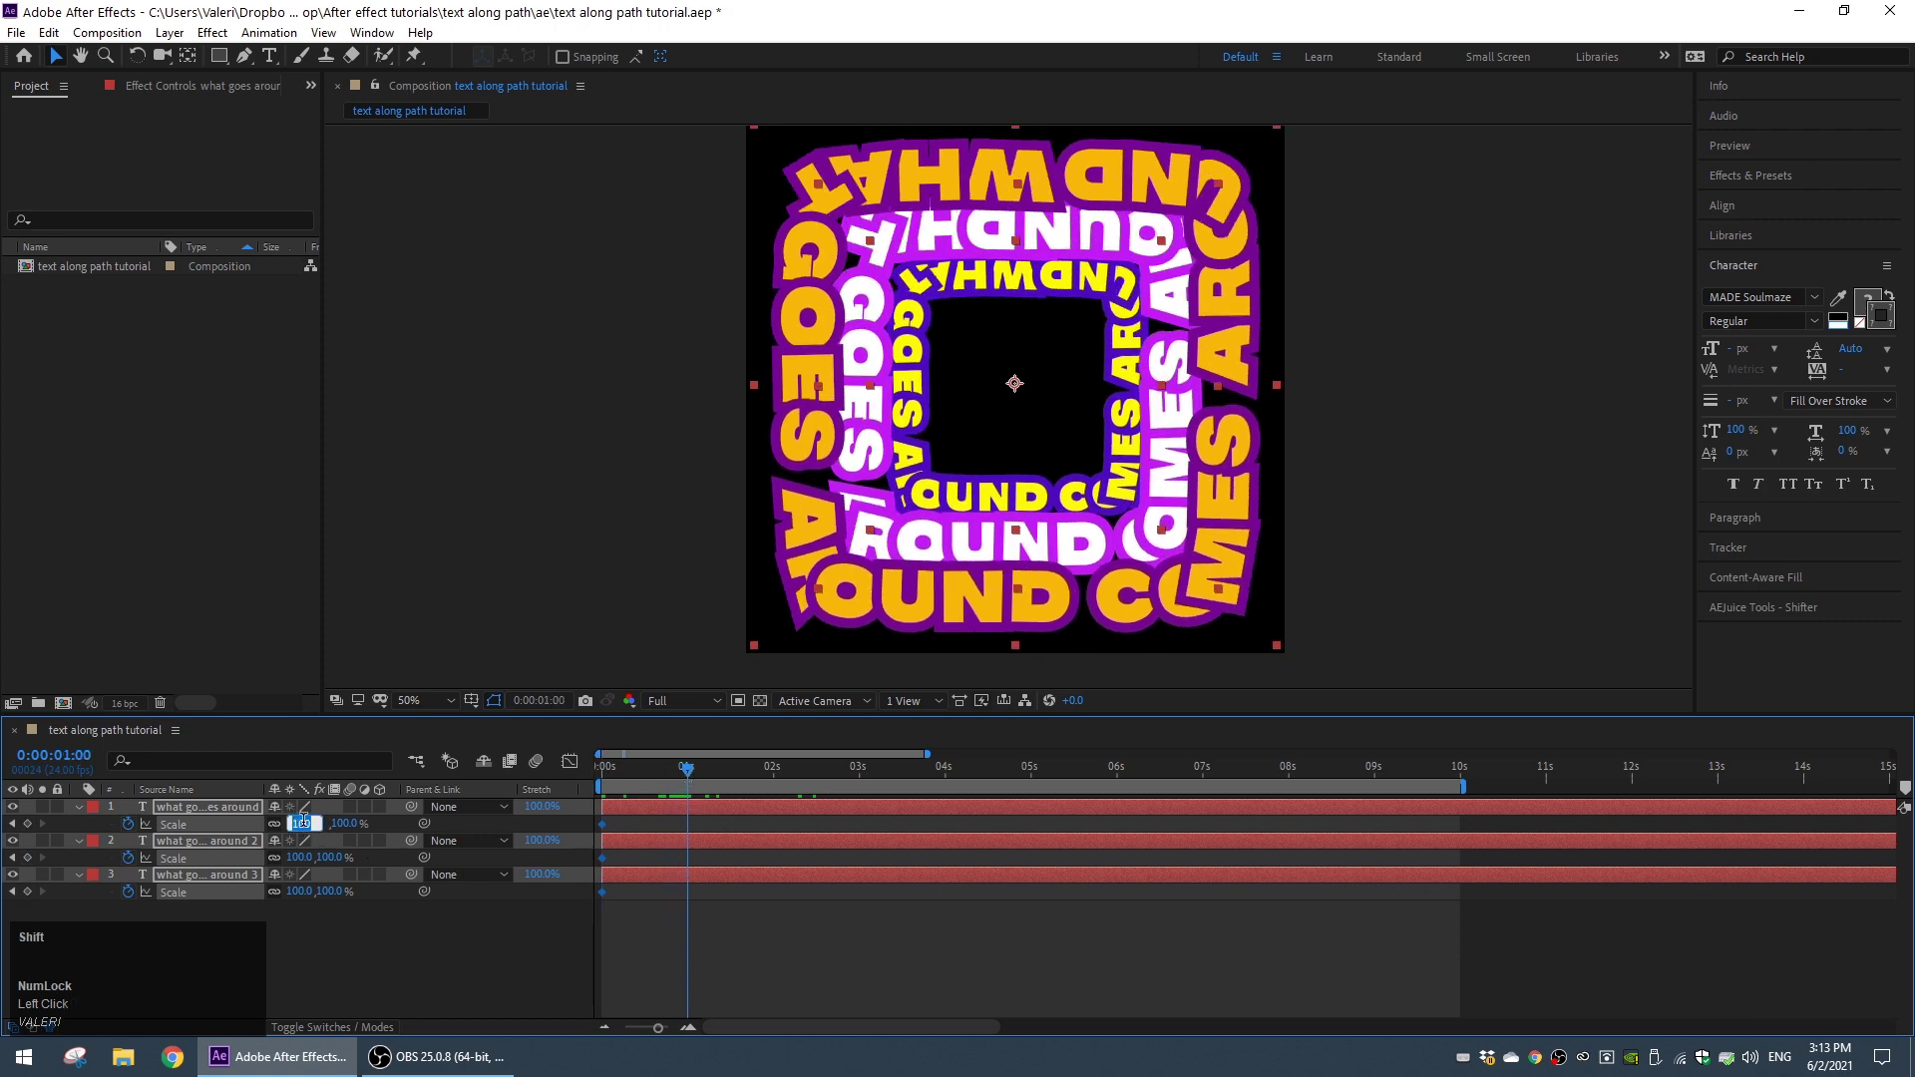
key("shift+Up")
key("shift+Up")
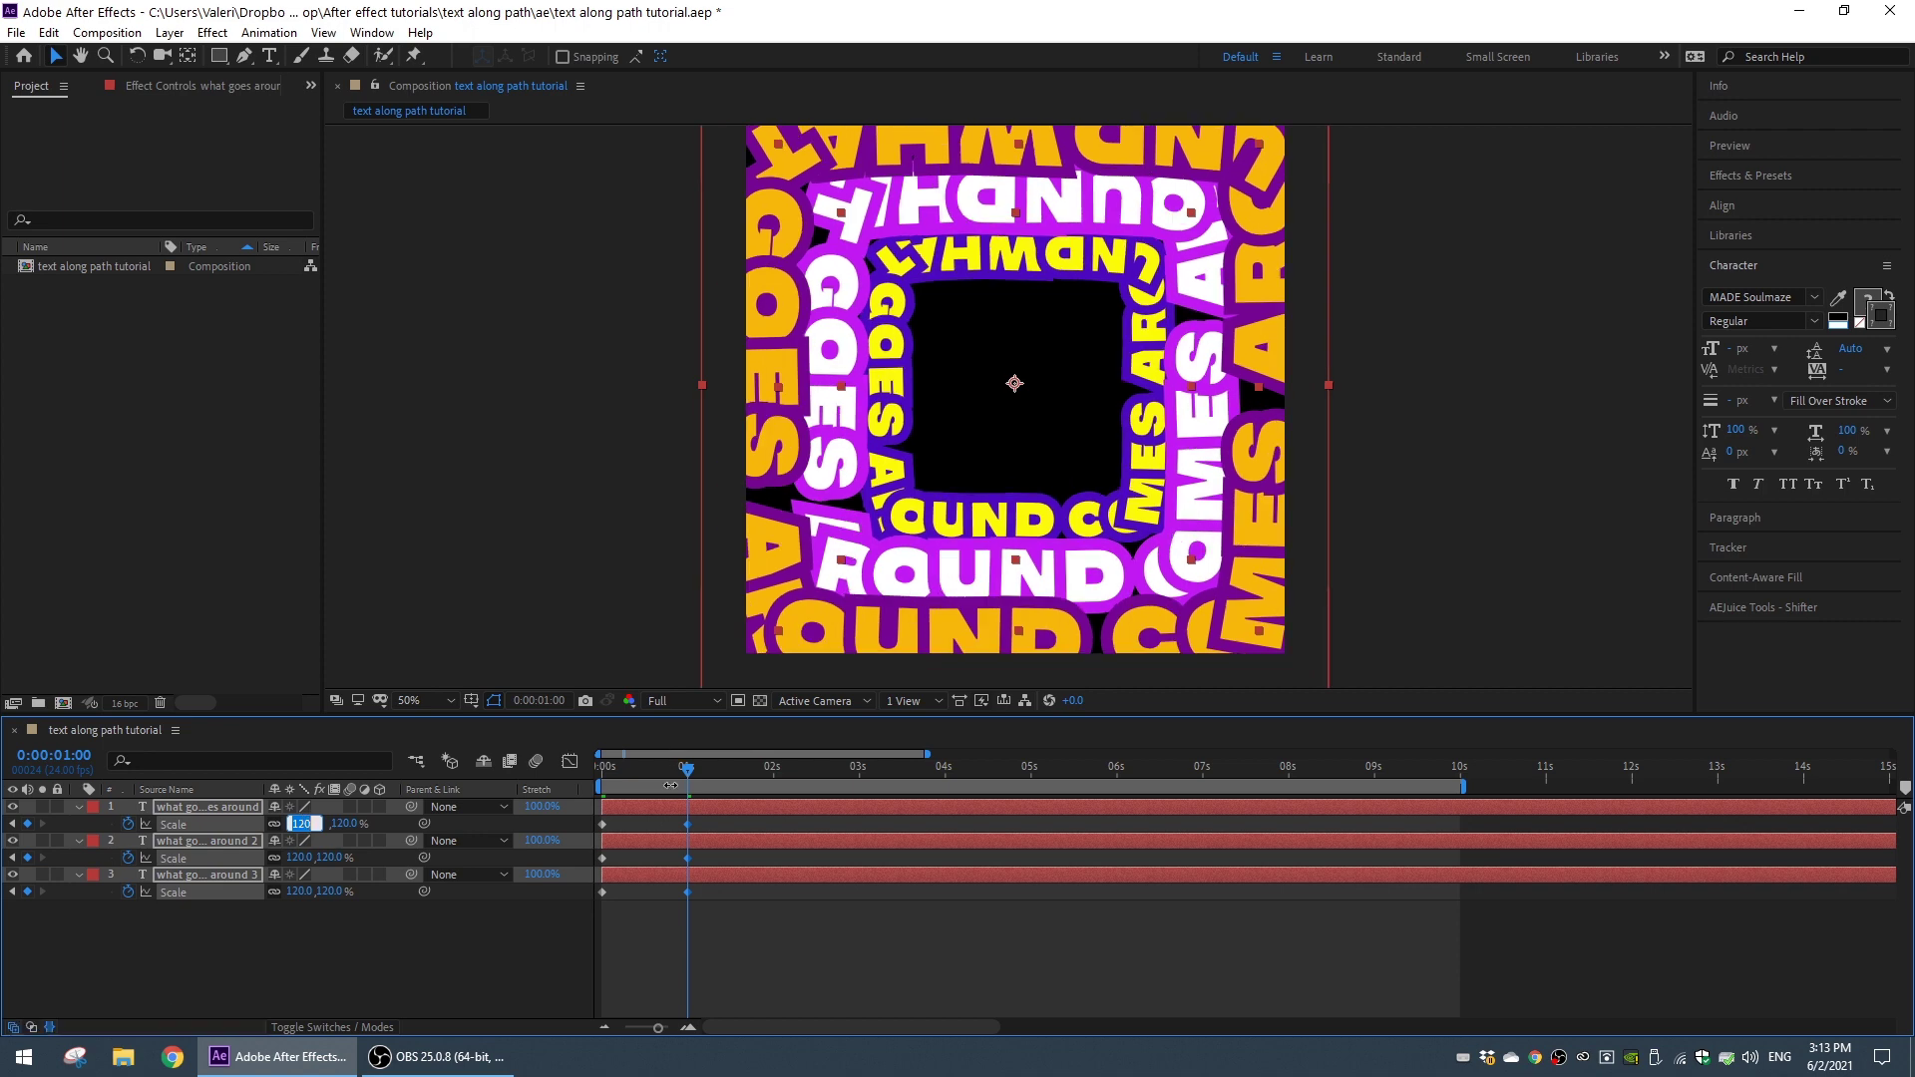
left_click_drag(690, 772, 774, 804)
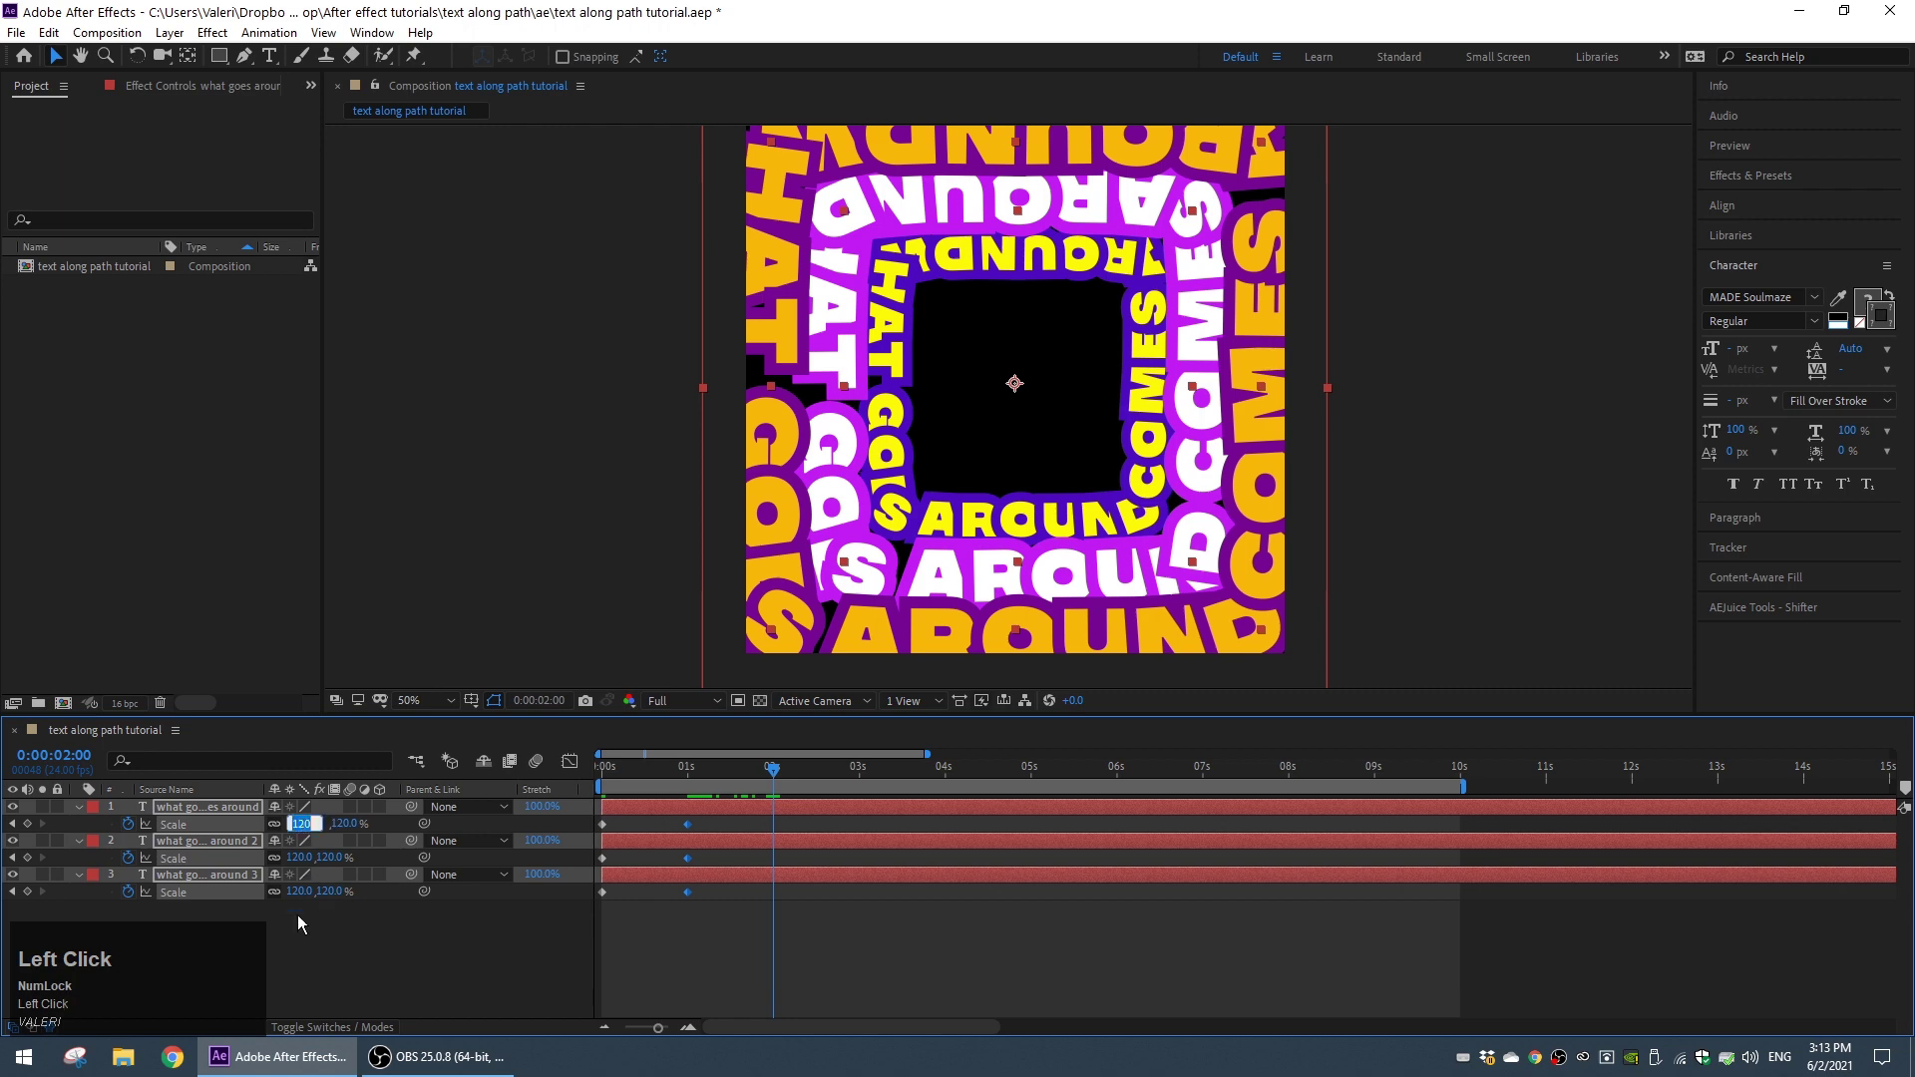
left_click(307, 968)
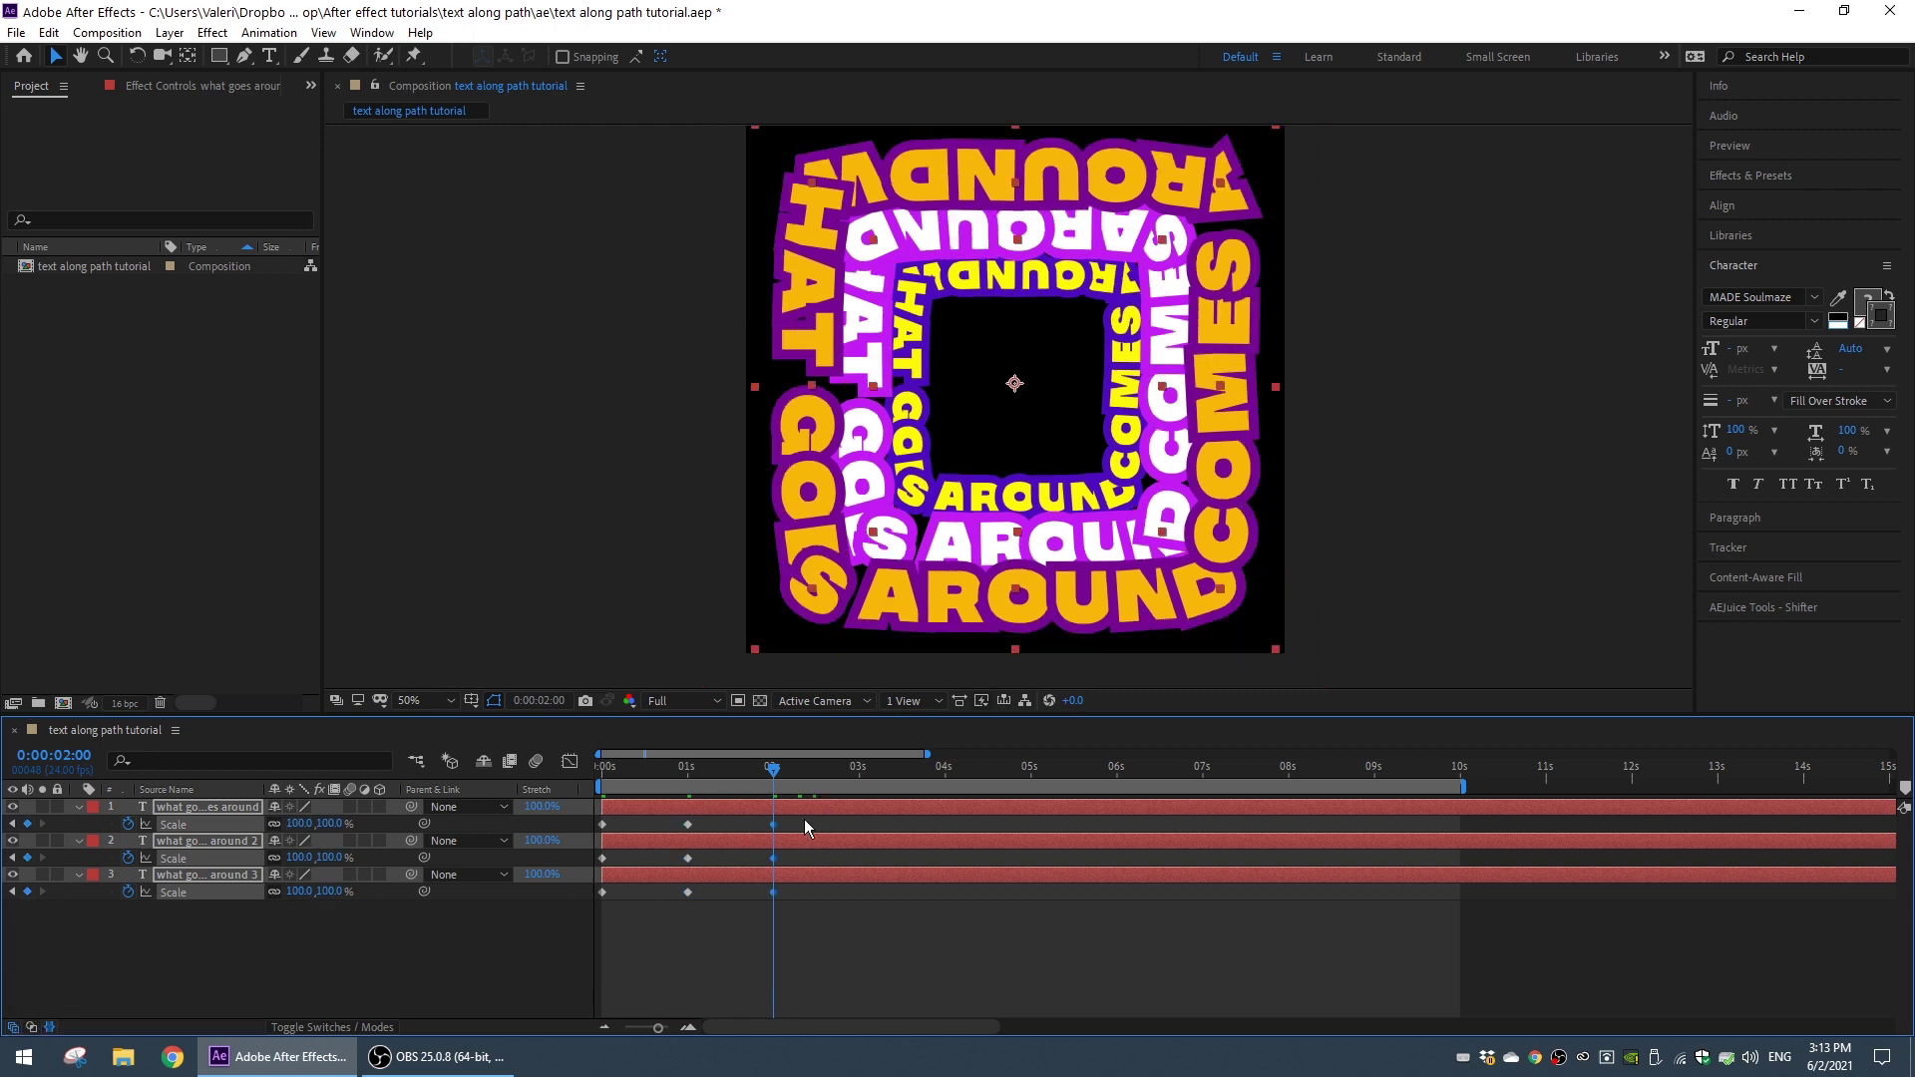
Apply Easy Ease to all Scale keyframes on the three text layers.
left_click_drag(804, 818, 558, 944)
key("F9")
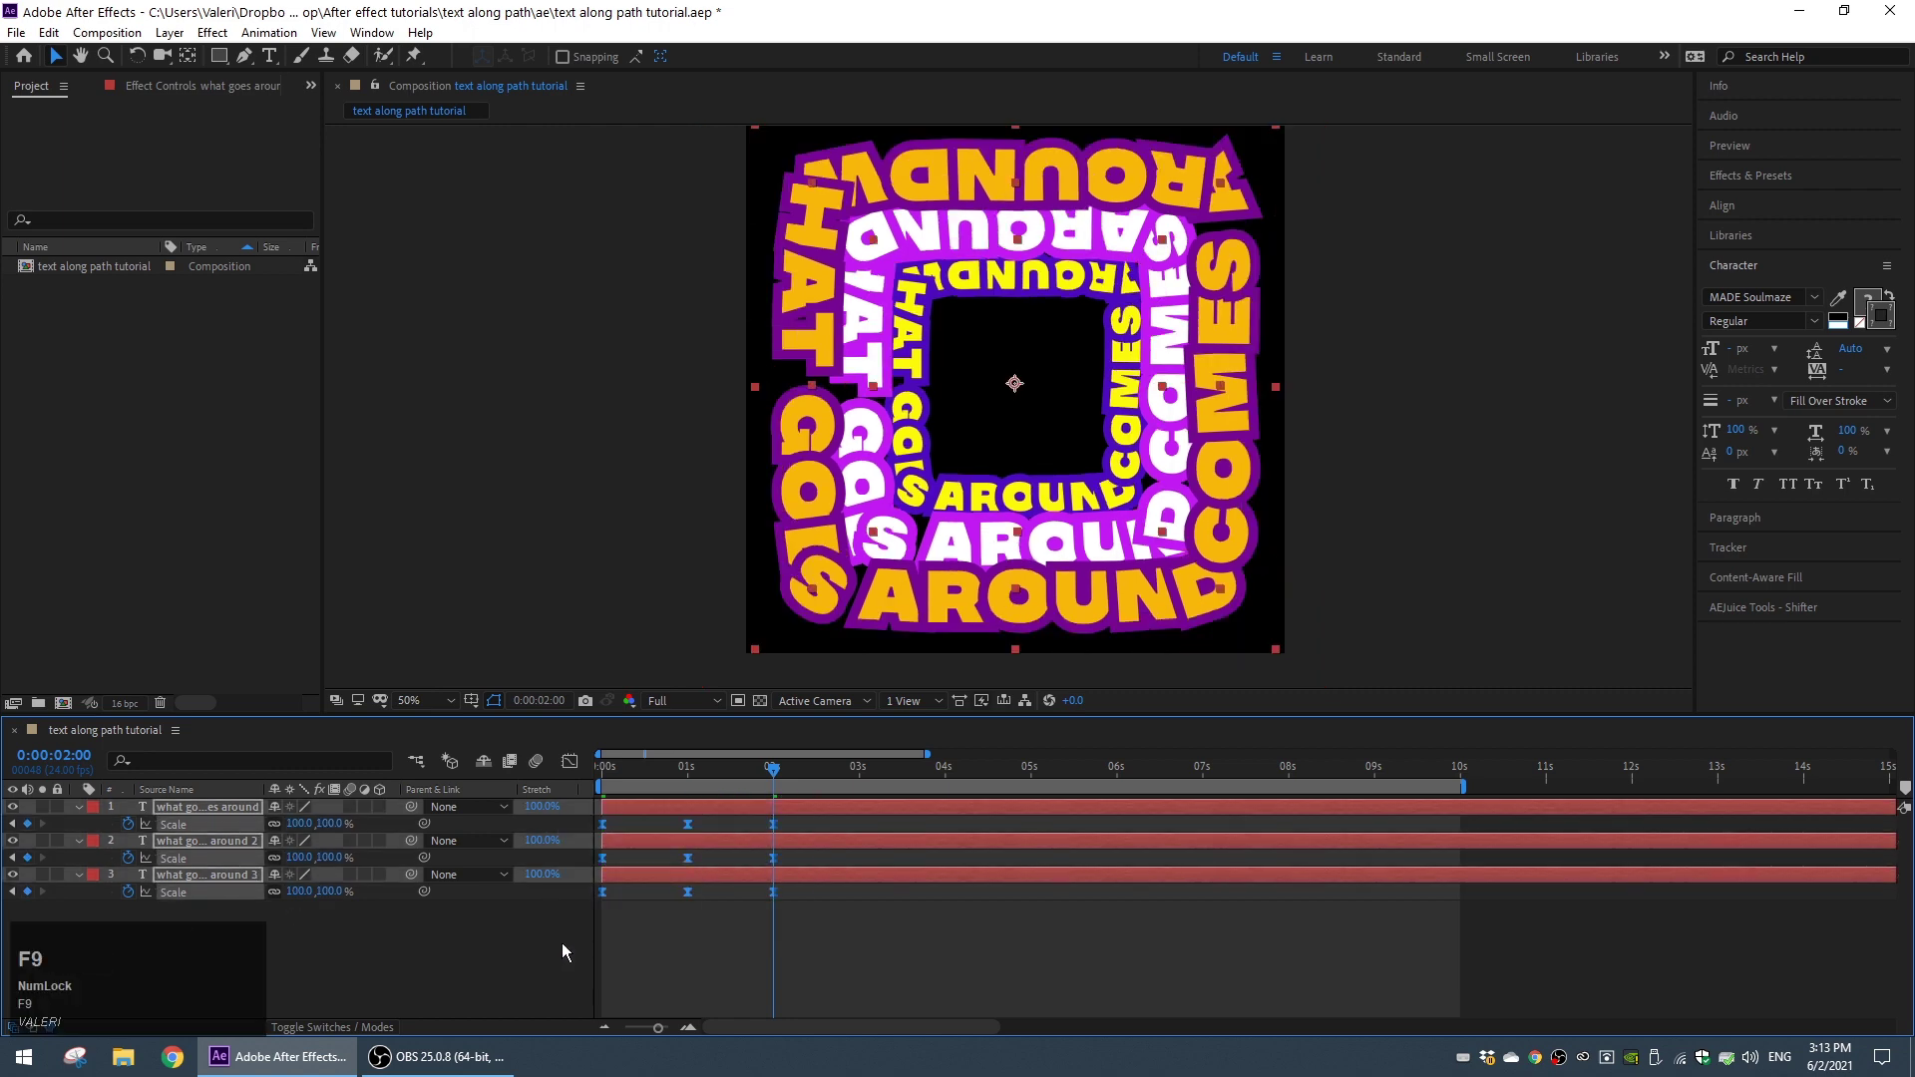
left_click(314, 934)
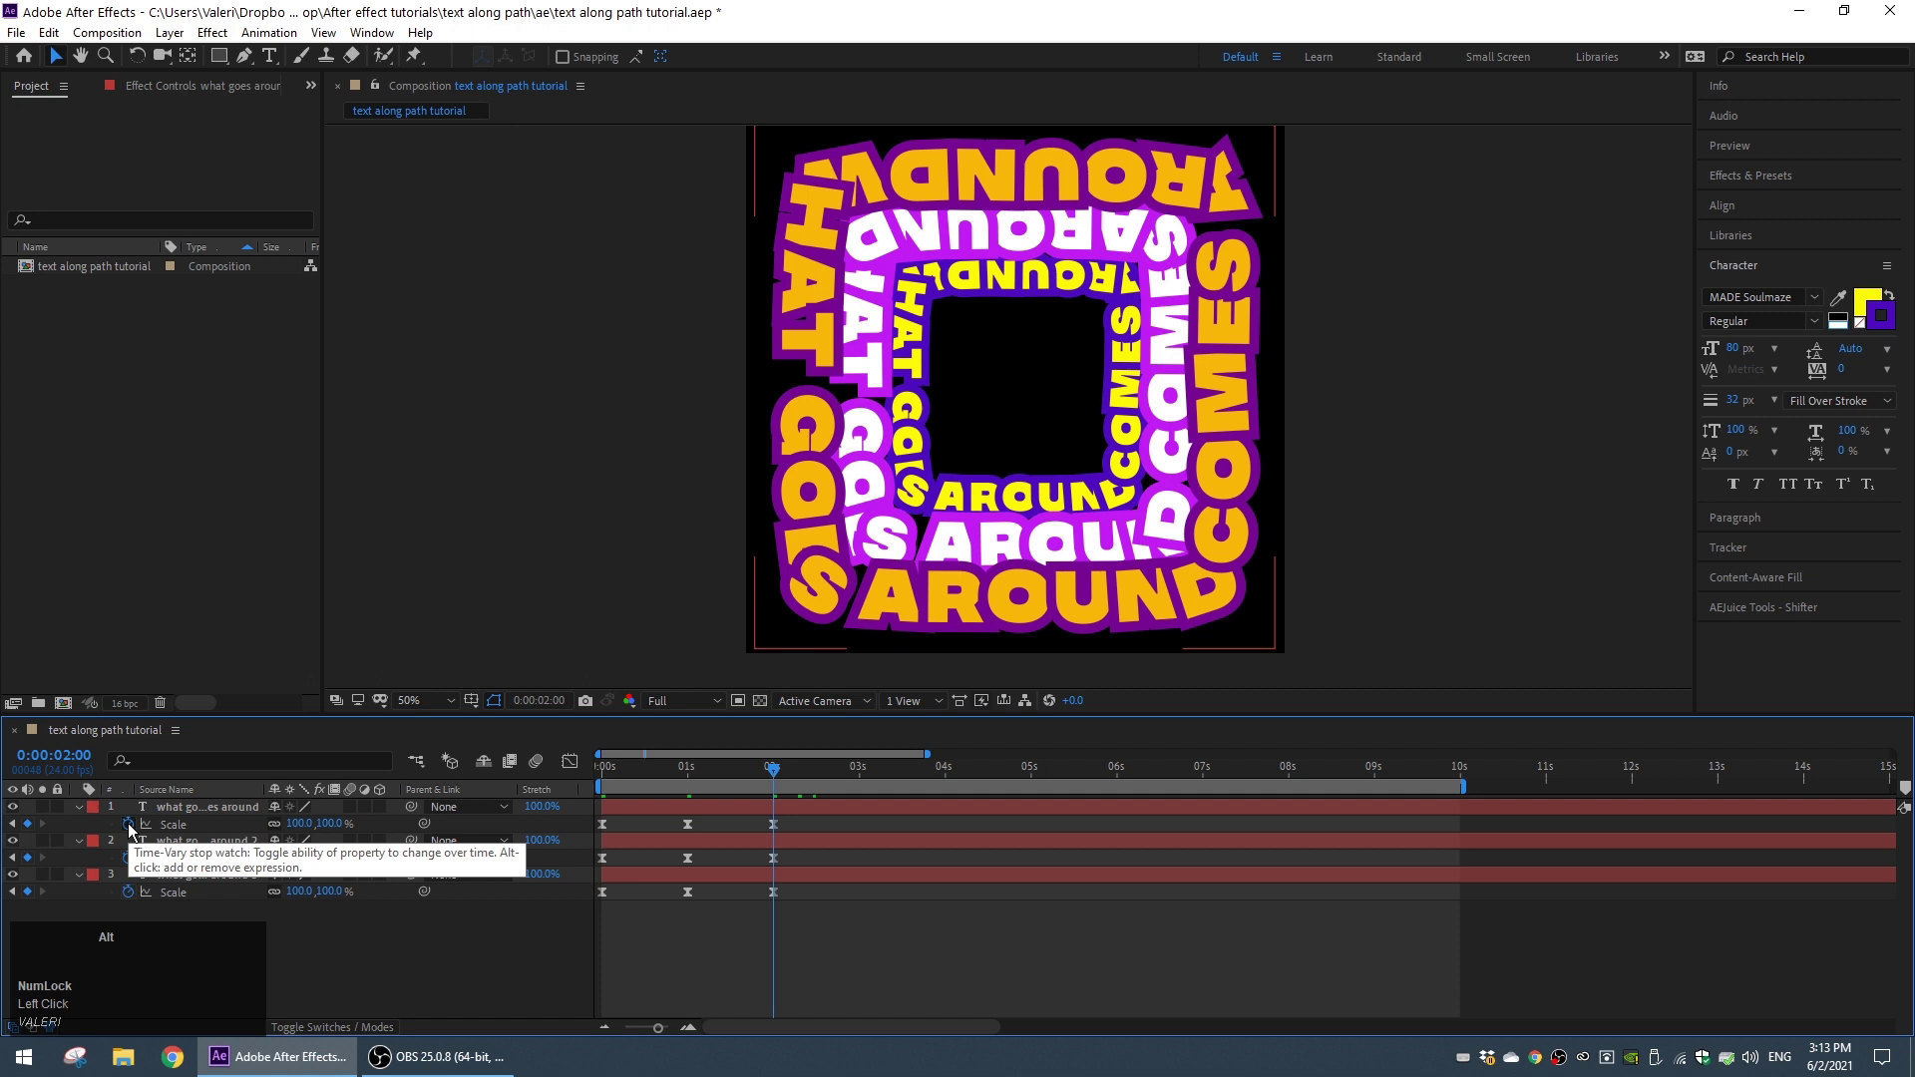
Add the expression loopOut(type = "cycle", numKeyframes = 0) to the first text layer's Scale.
left_click(129, 826, "alt")
left_click(343, 840)
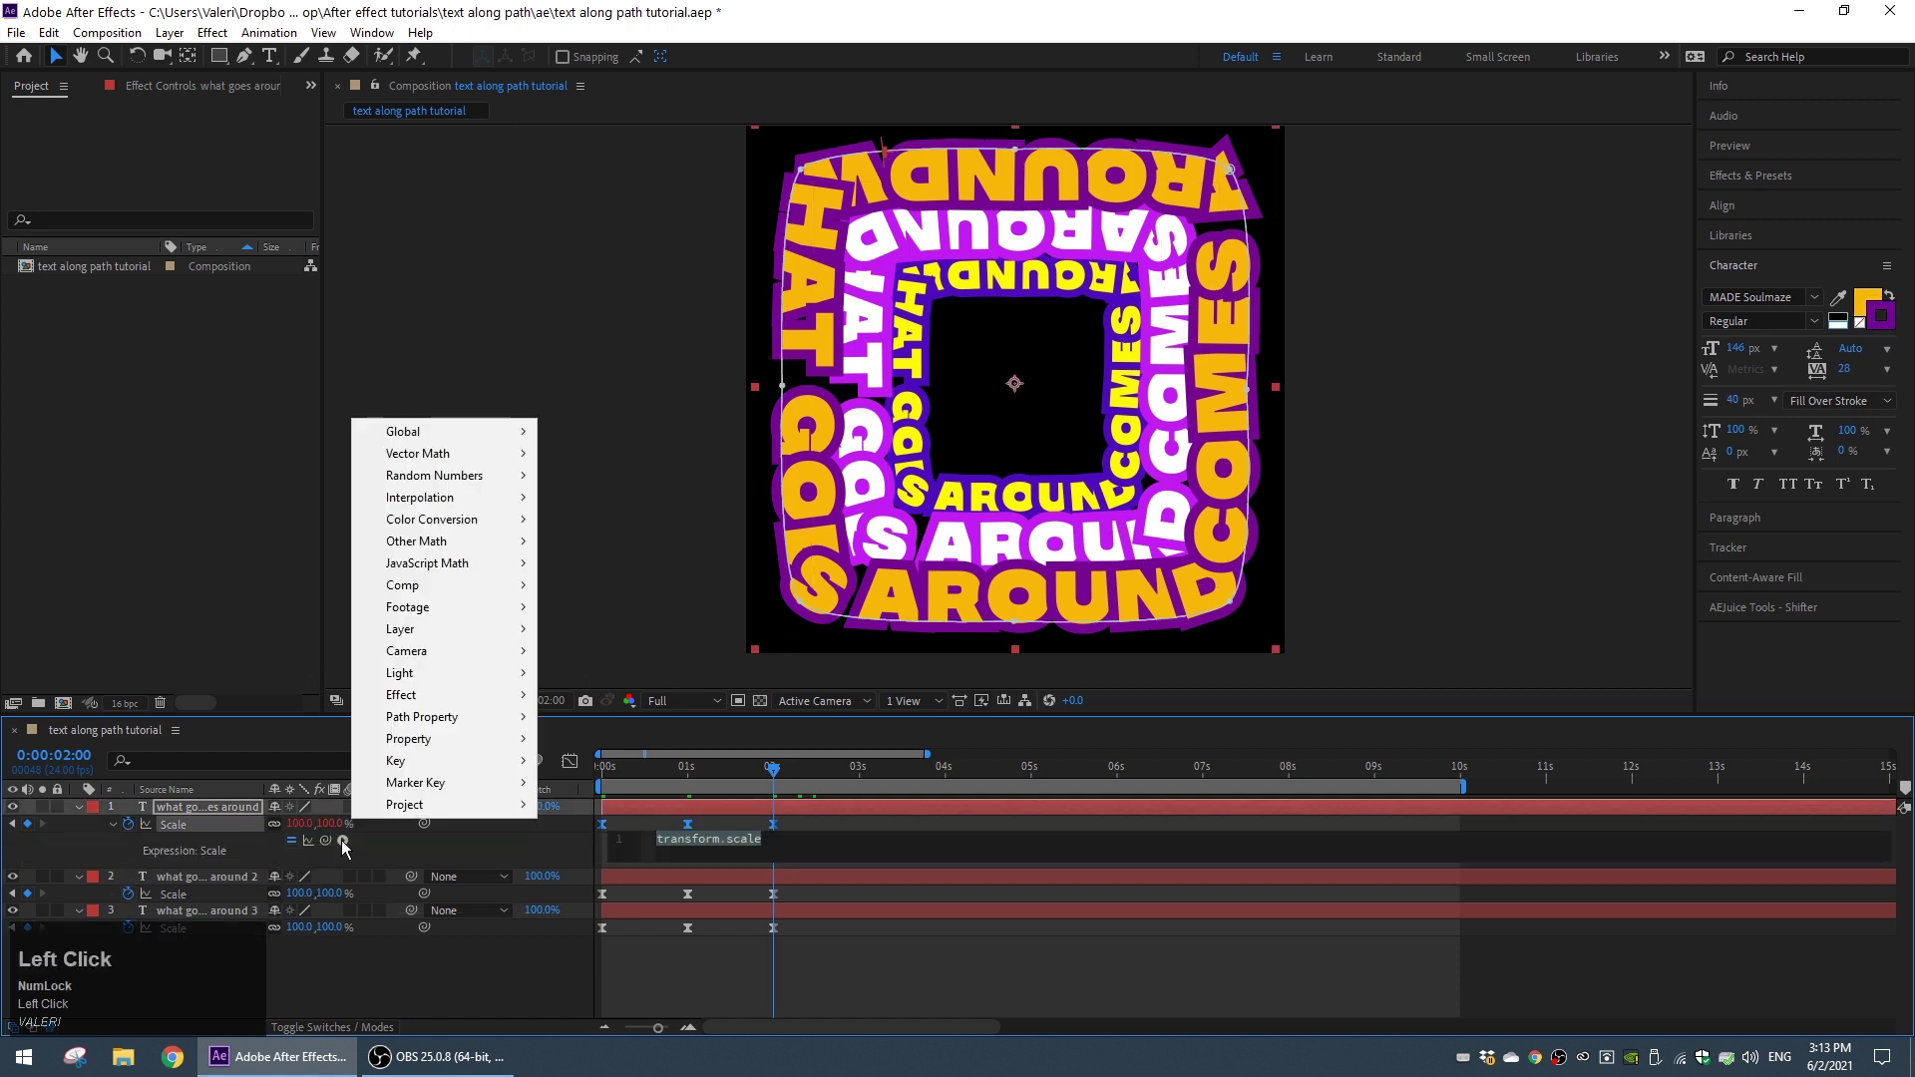
mouse_move(410, 739)
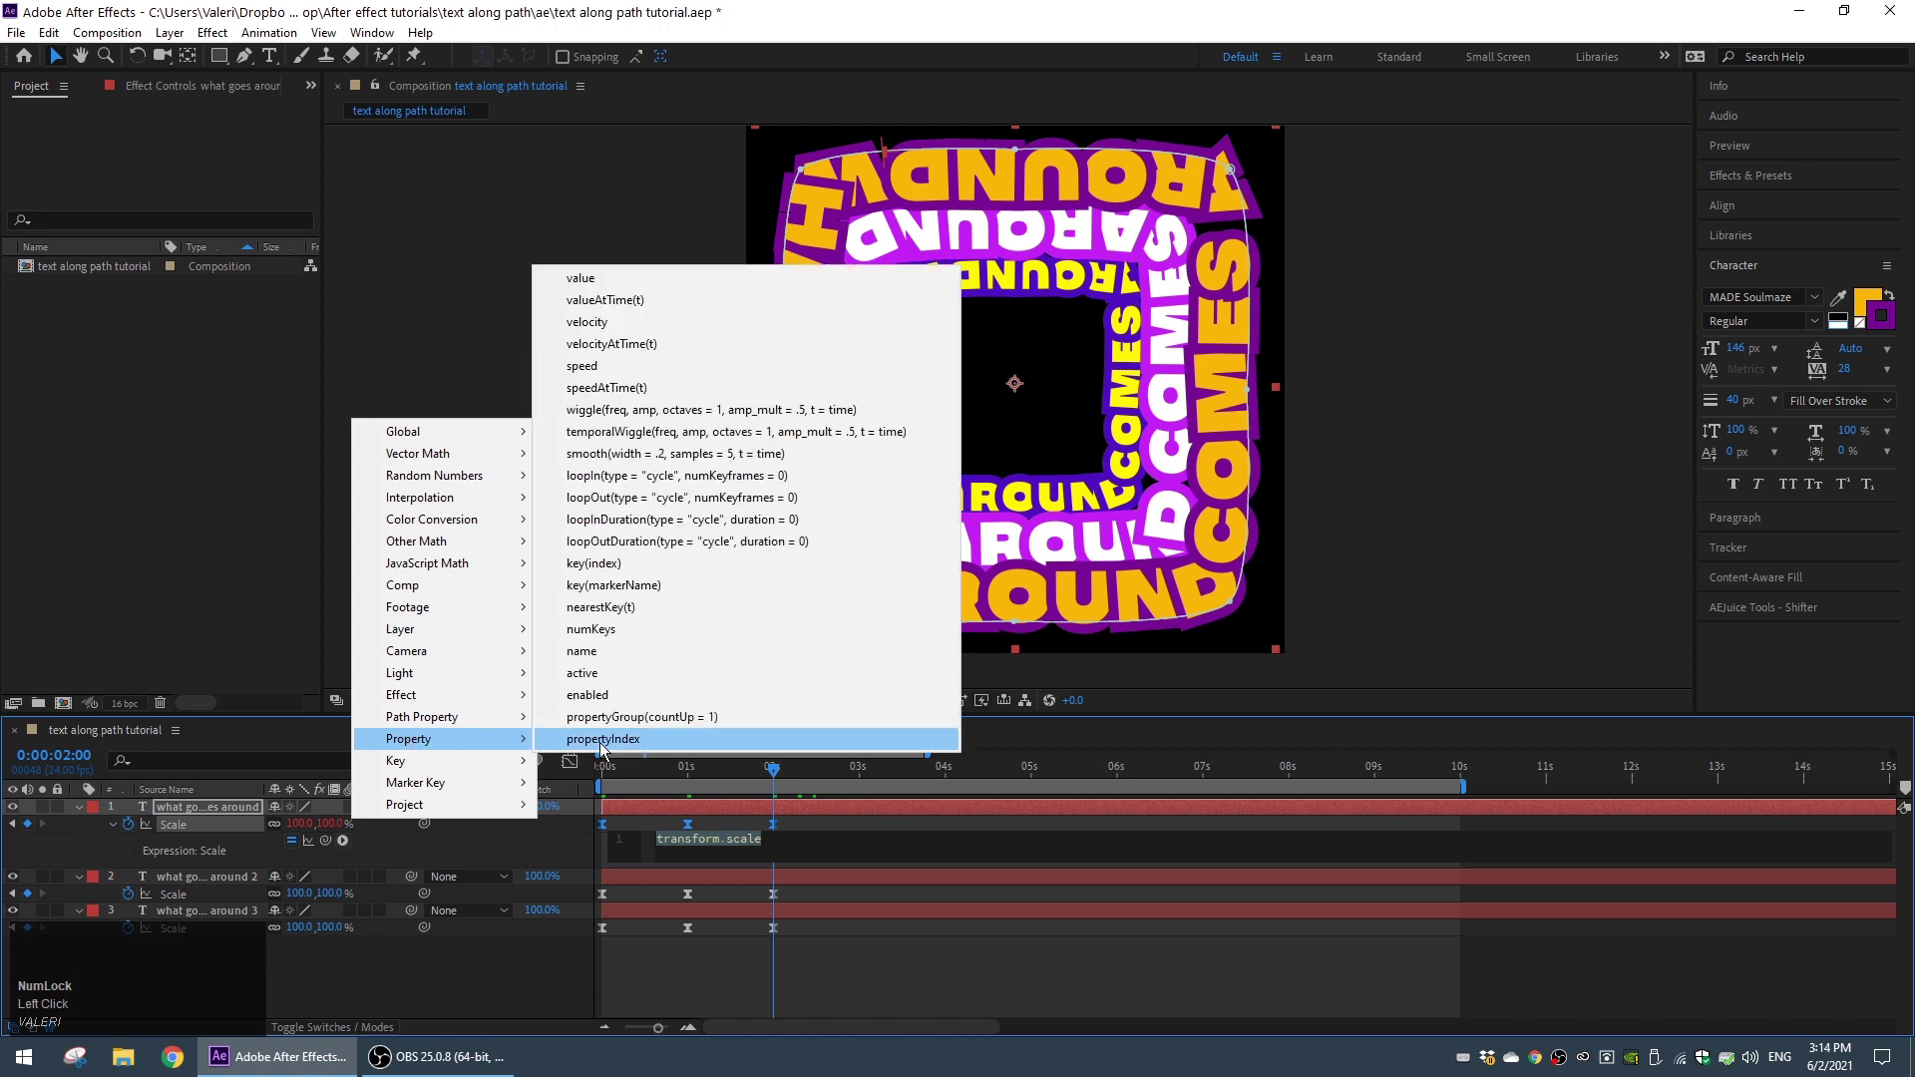
left_click(606, 498)
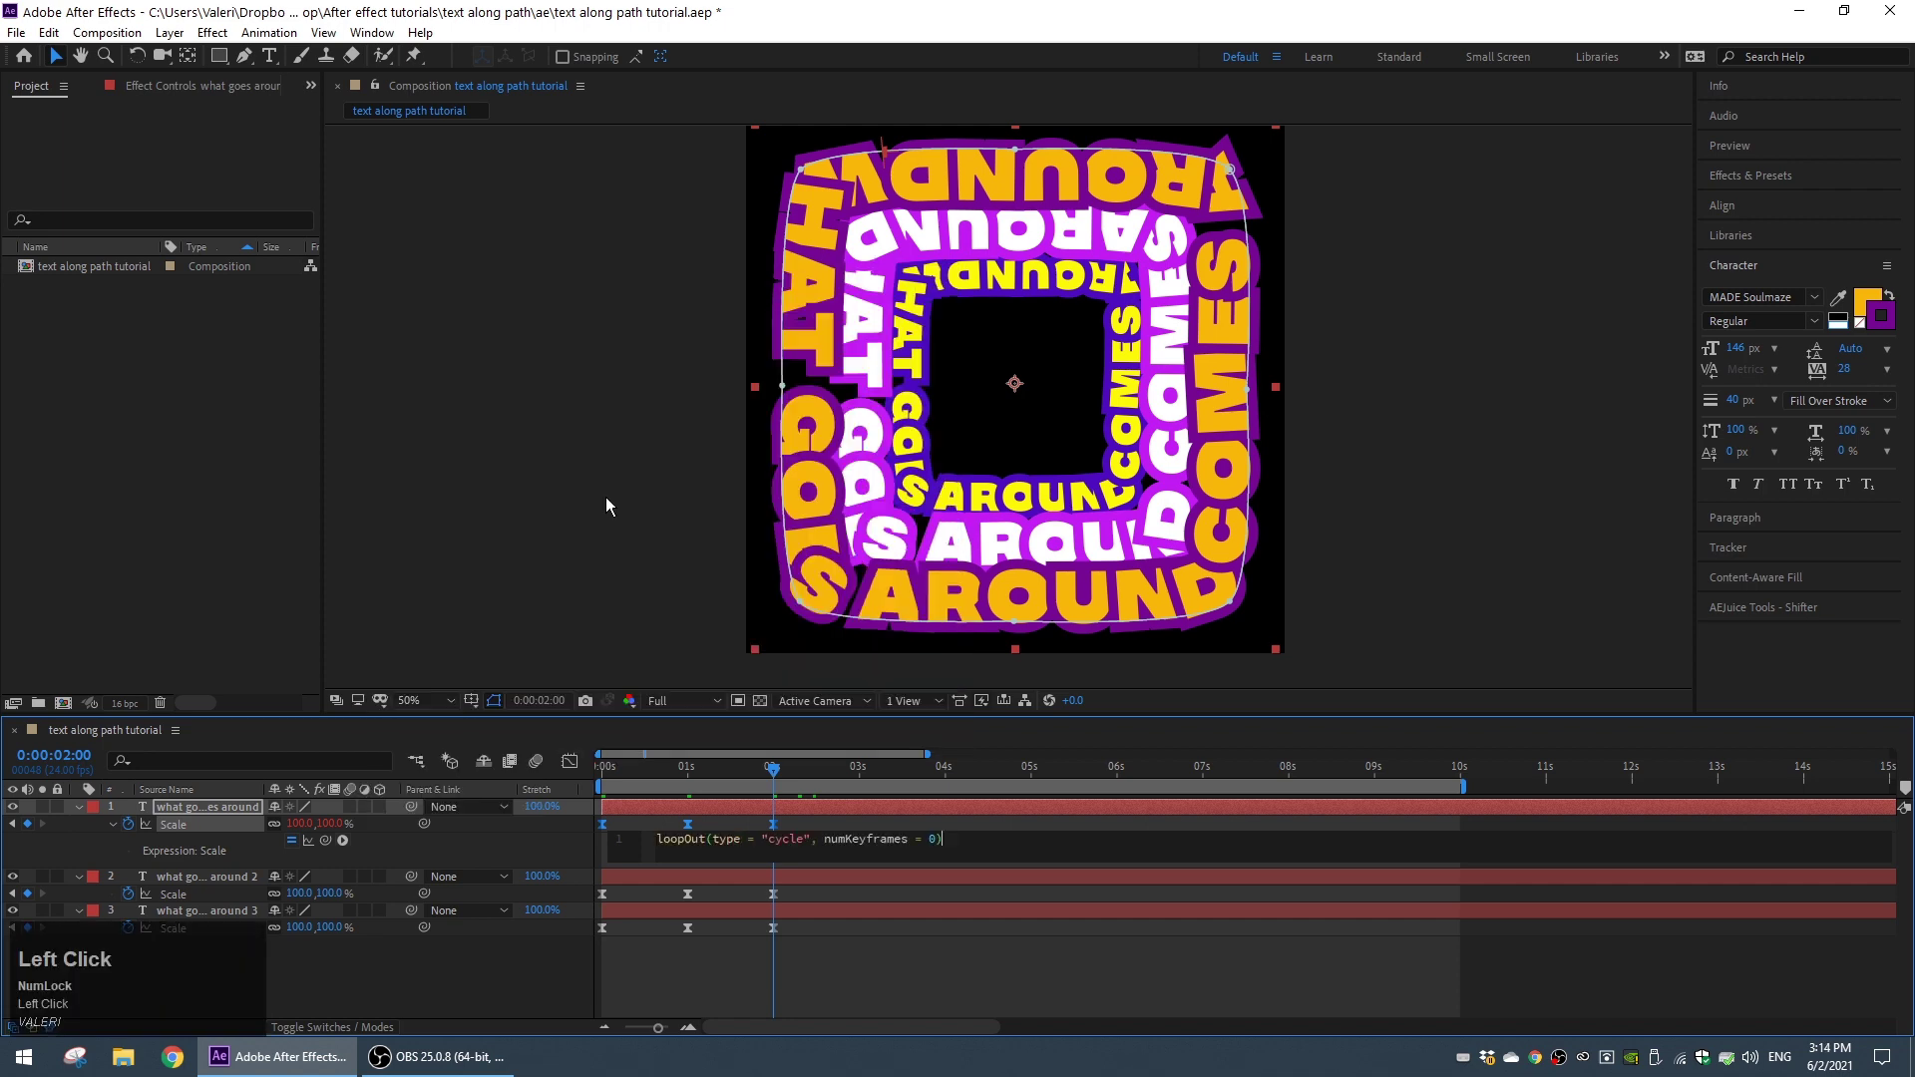
left_click(476, 974)
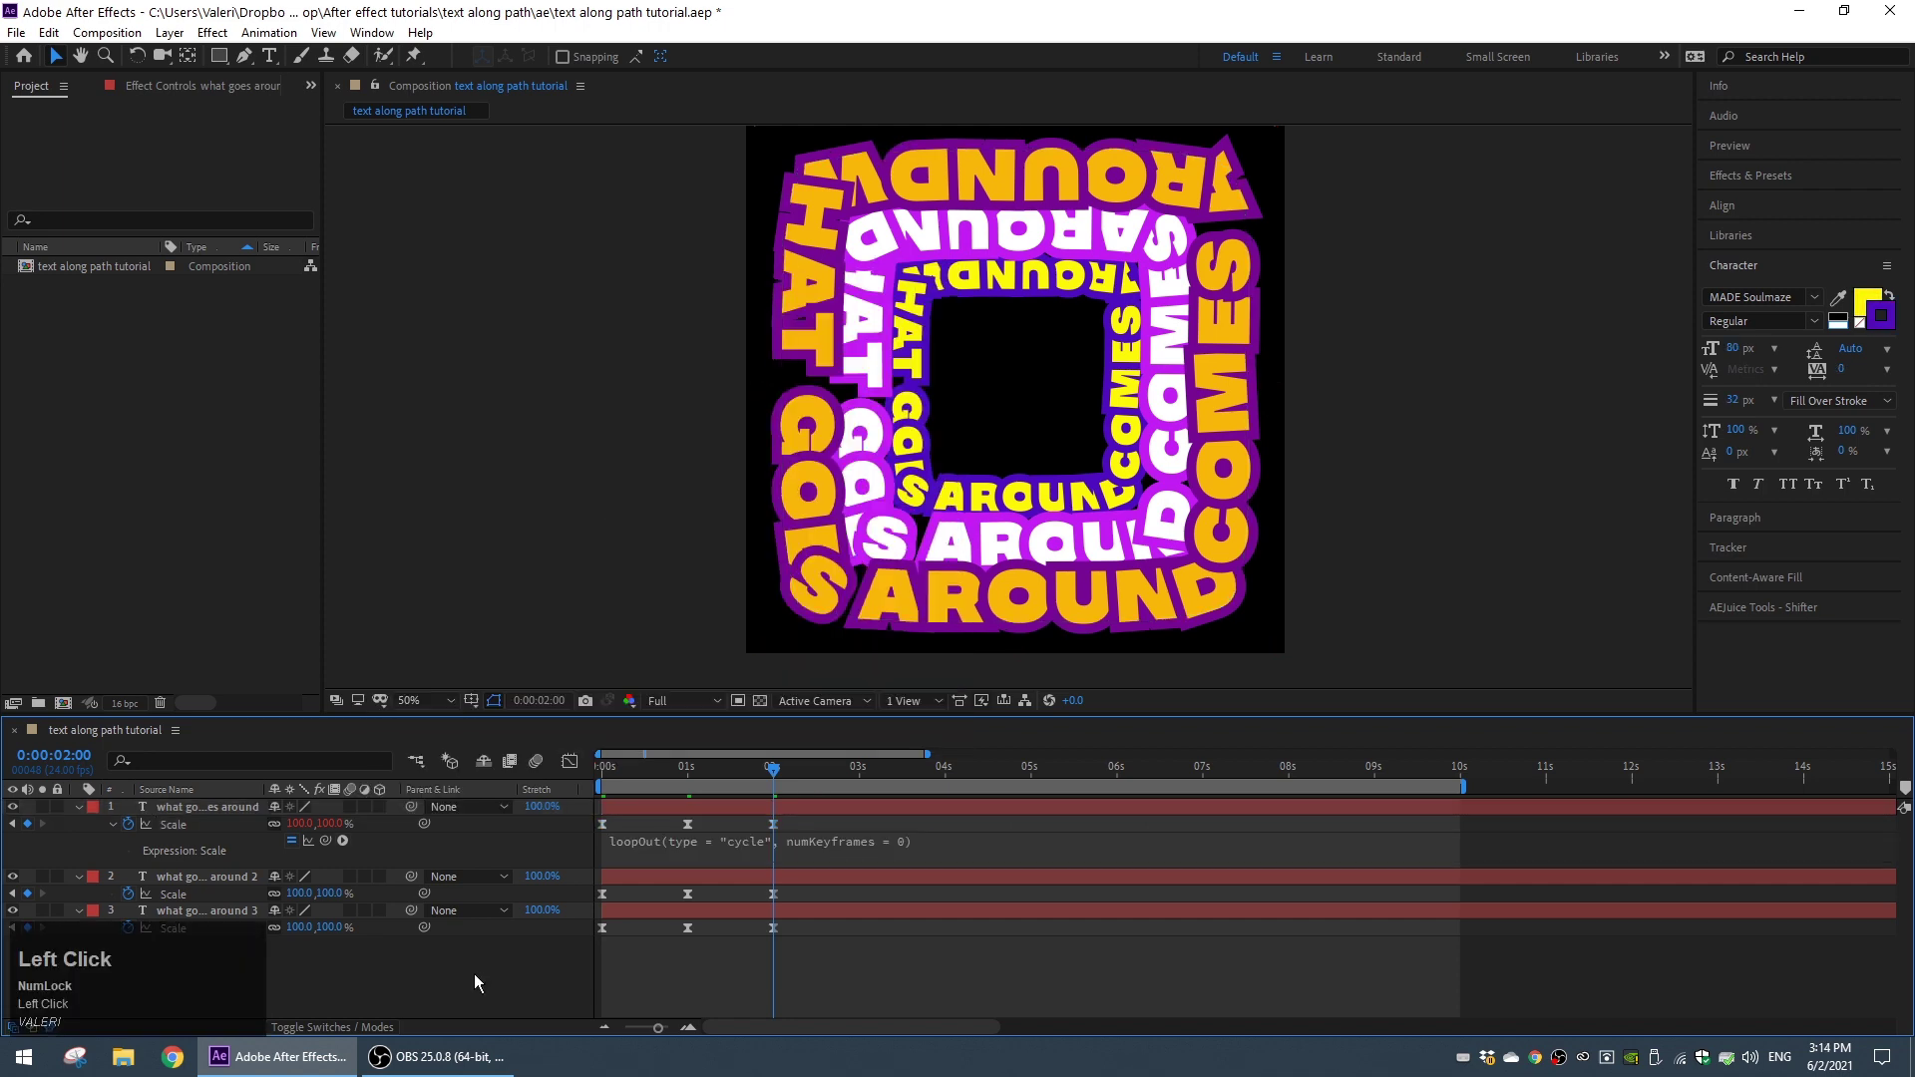
Copy only the Scale expression from the first text layer and paste it onto the second and third layers.
right_click(180, 826)
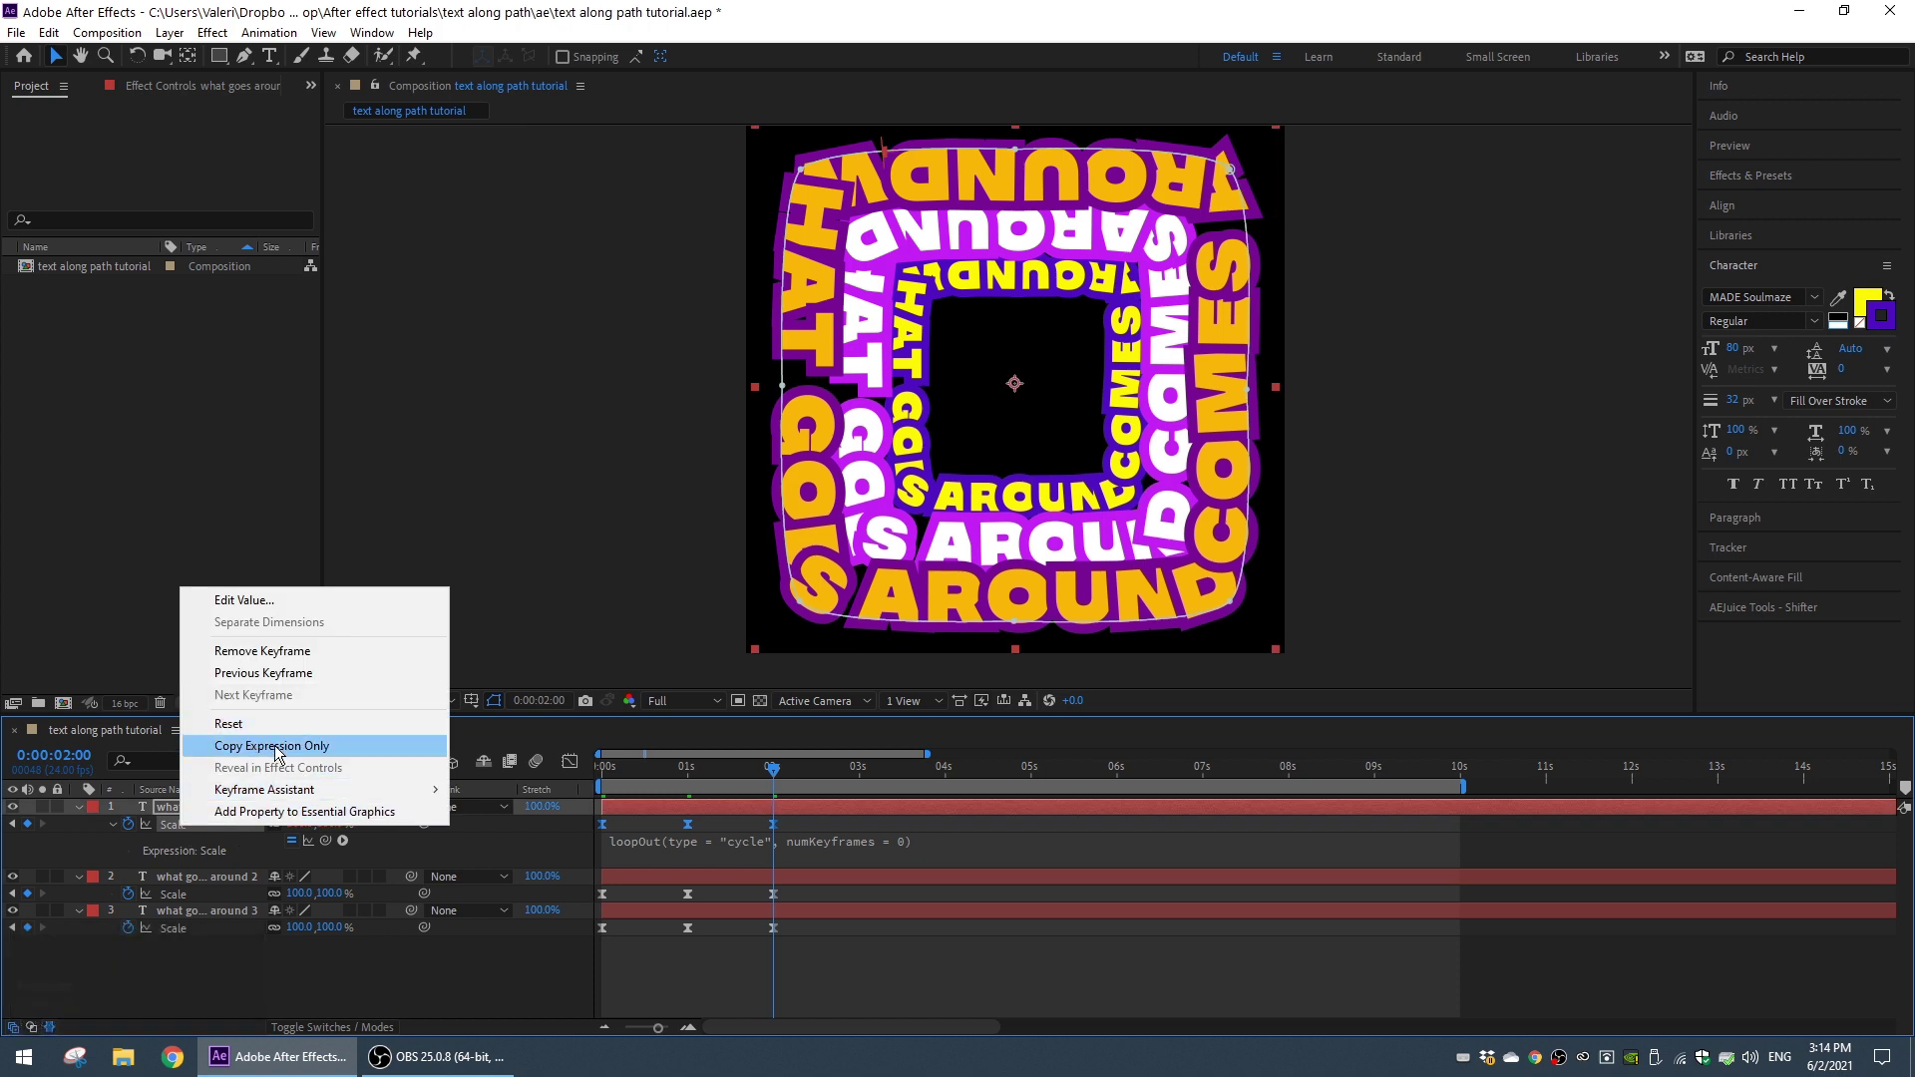
left_click(260, 755)
left_click(218, 876)
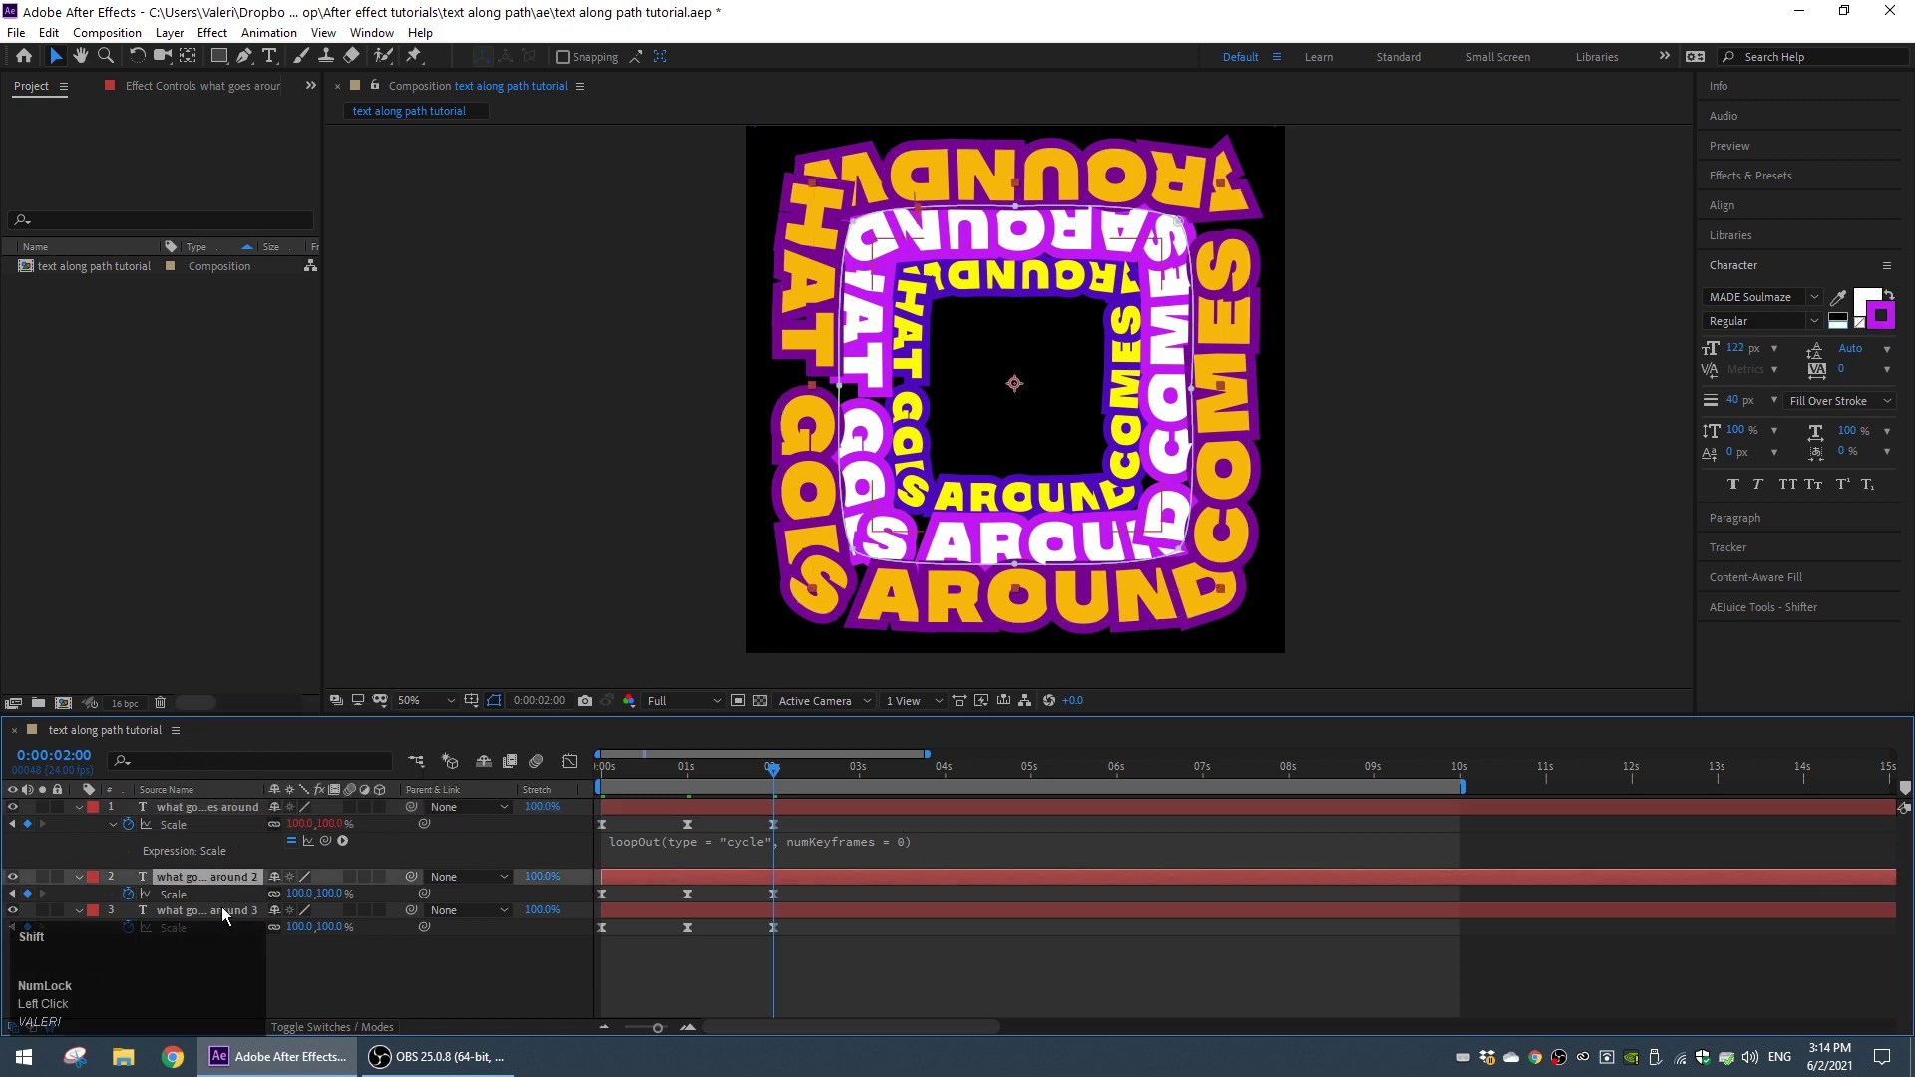
left_click(222, 910, "shift")
key("ctrl+v")
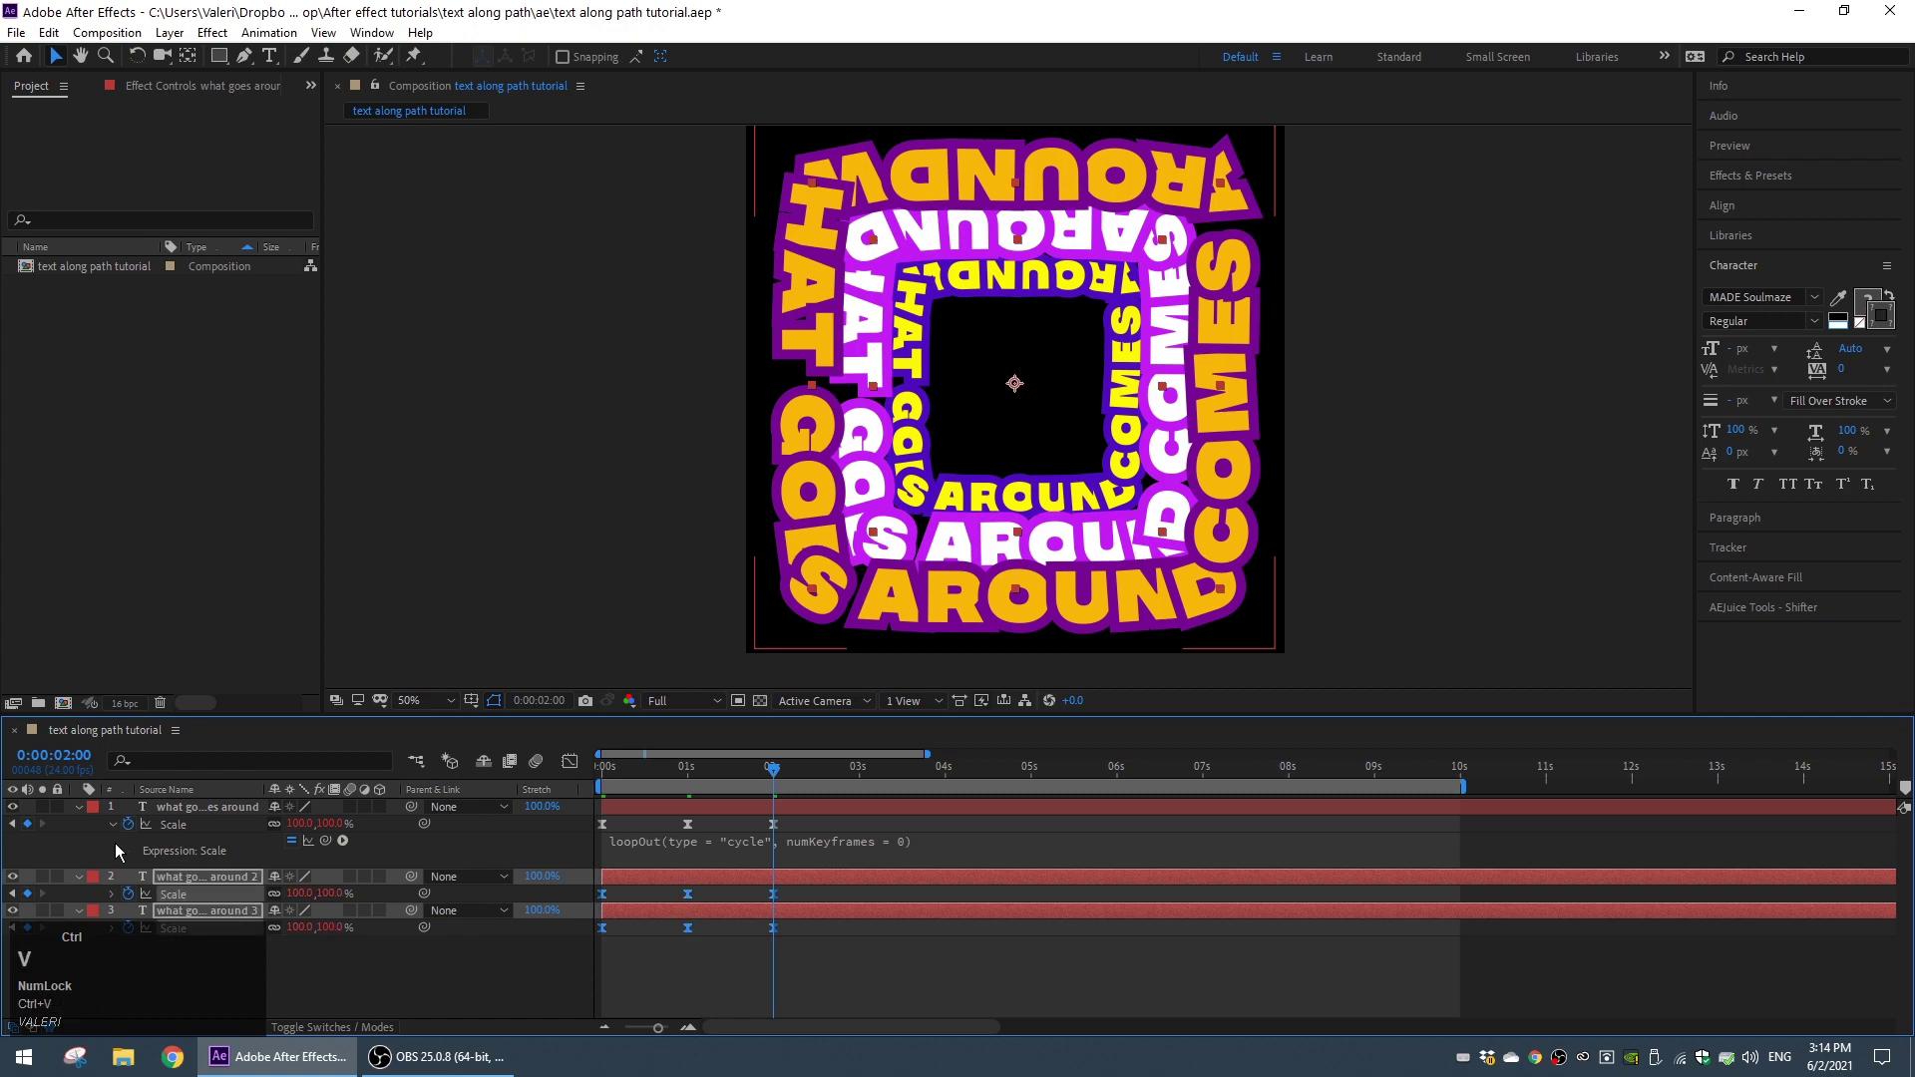
Play the composition from the start to check the looping scale pulse.
left_click_drag(760, 773, 548, 803)
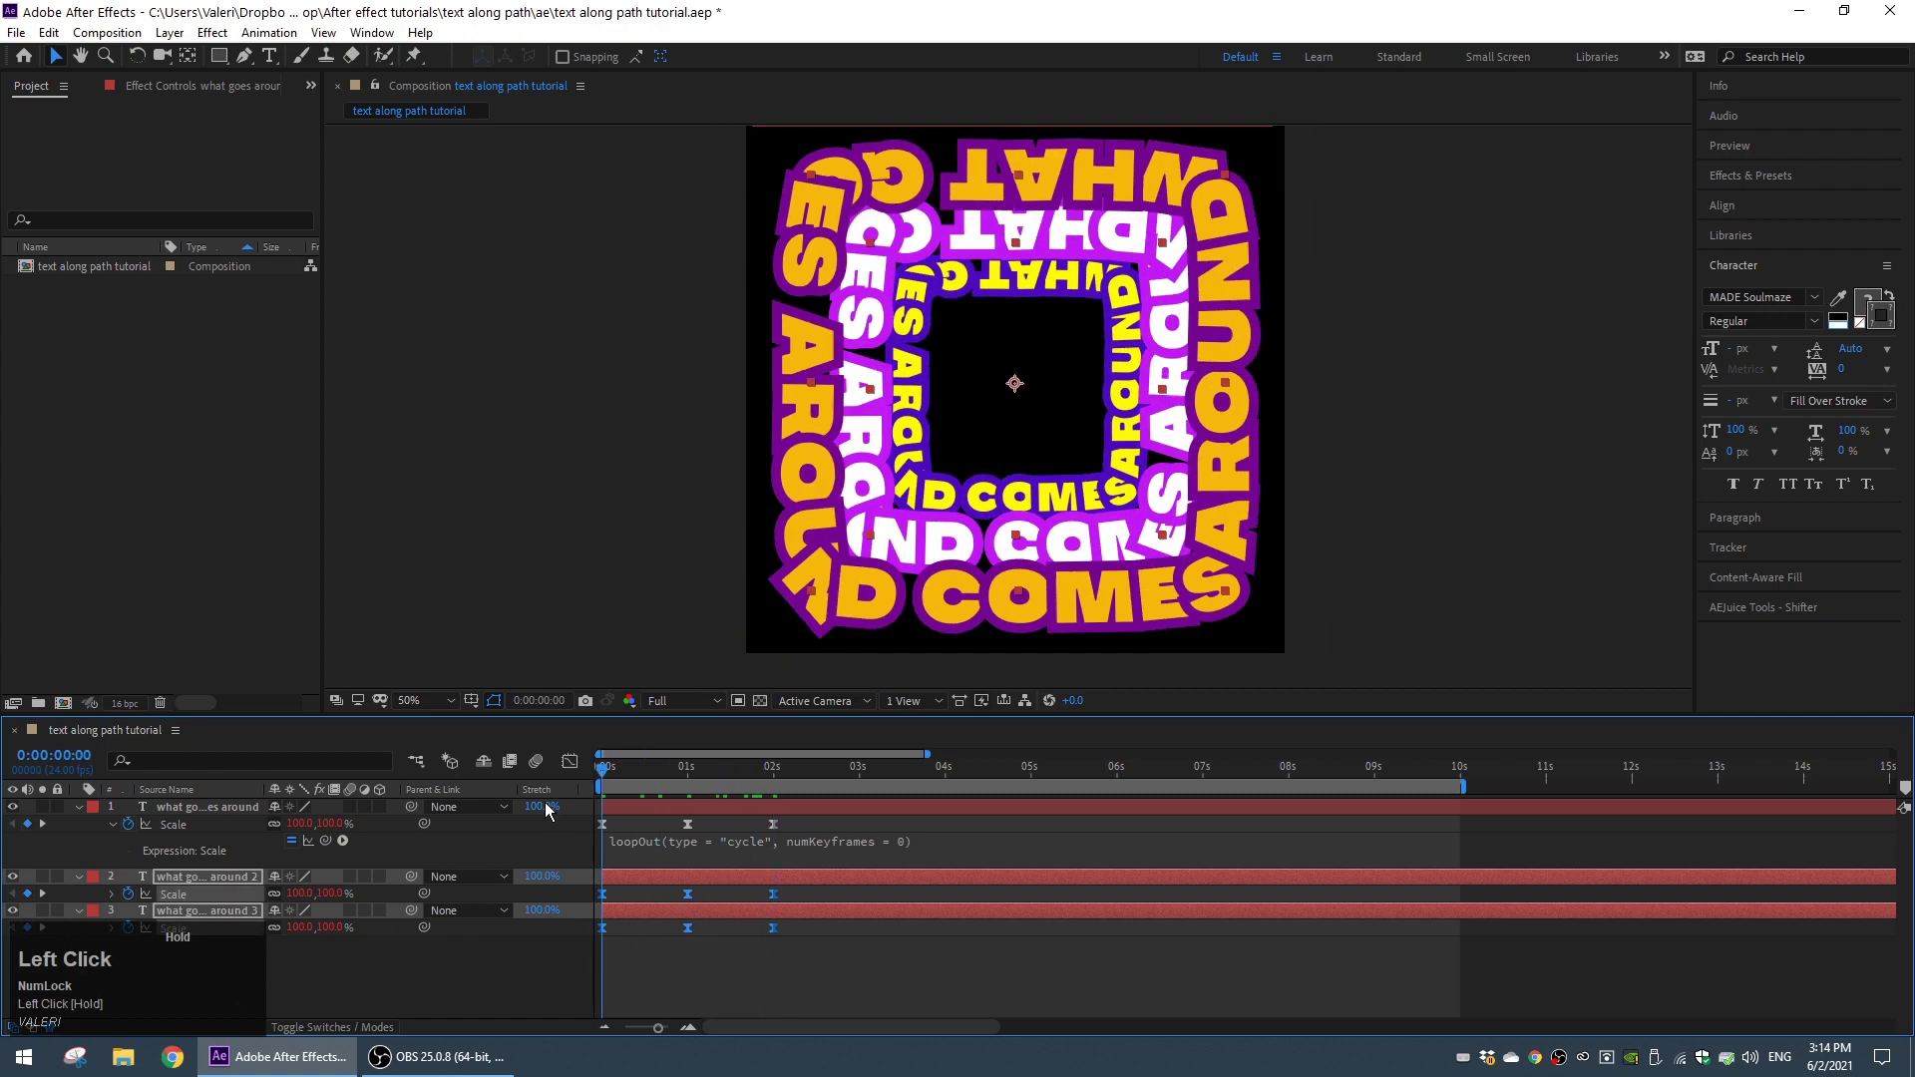
left_click(511, 958)
key("space")
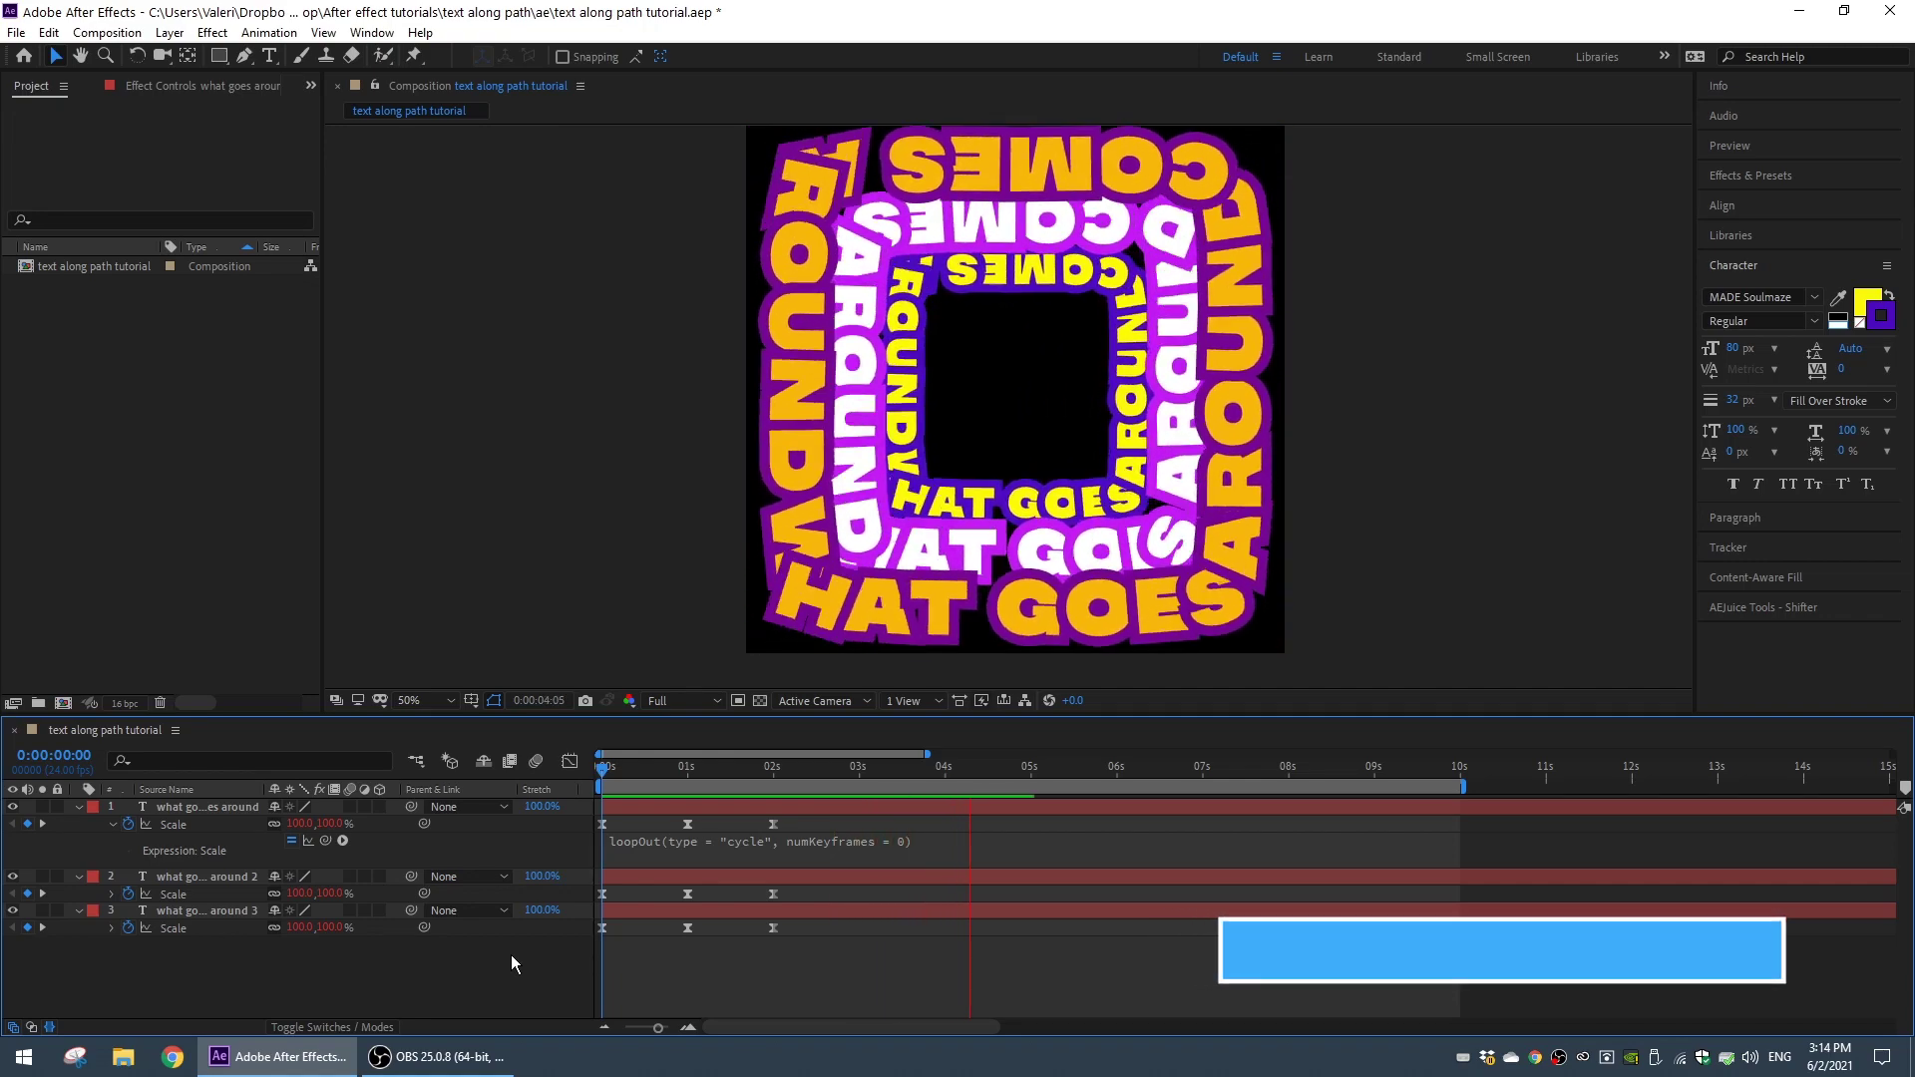
key("space")
Shift the Scale keyframes of the second and third text layers so they begin at frame 5.
left_click_drag(882, 767, 587, 806)
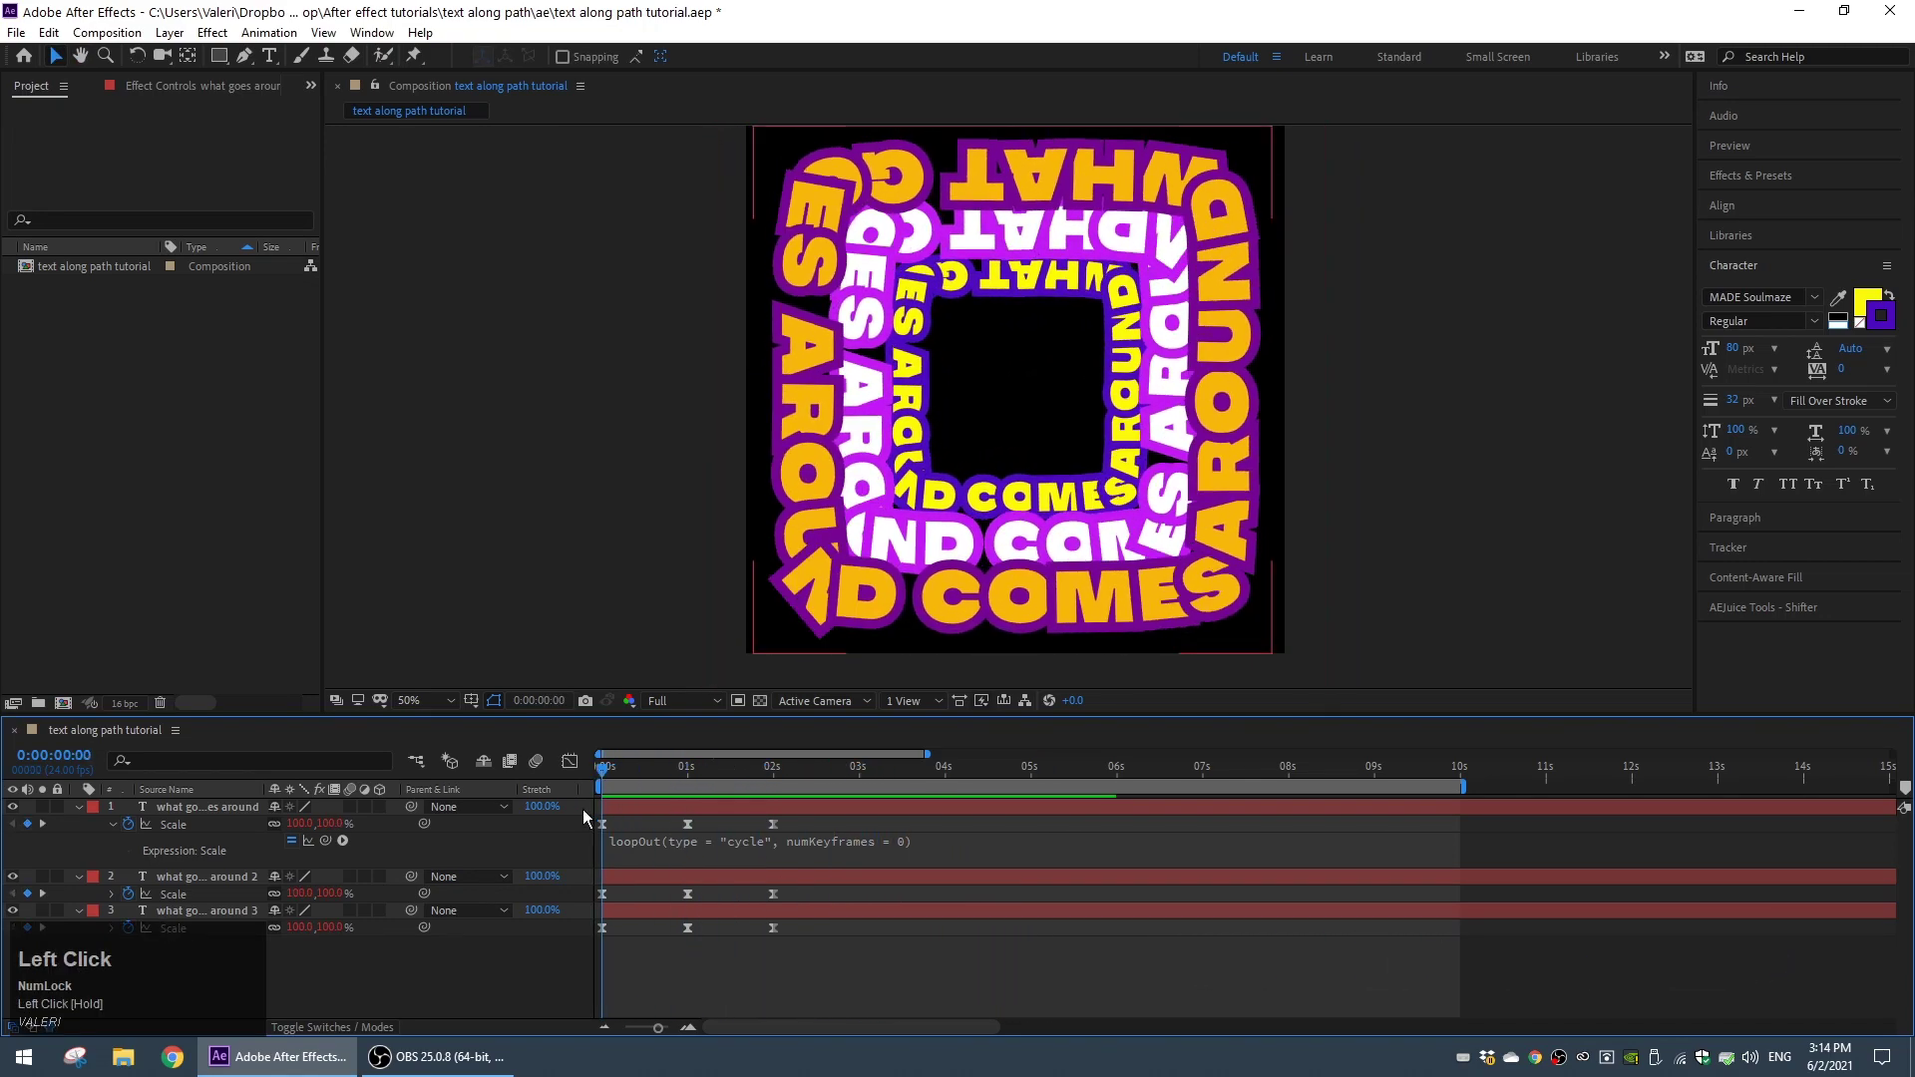
left_click_drag(804, 893, 555, 994)
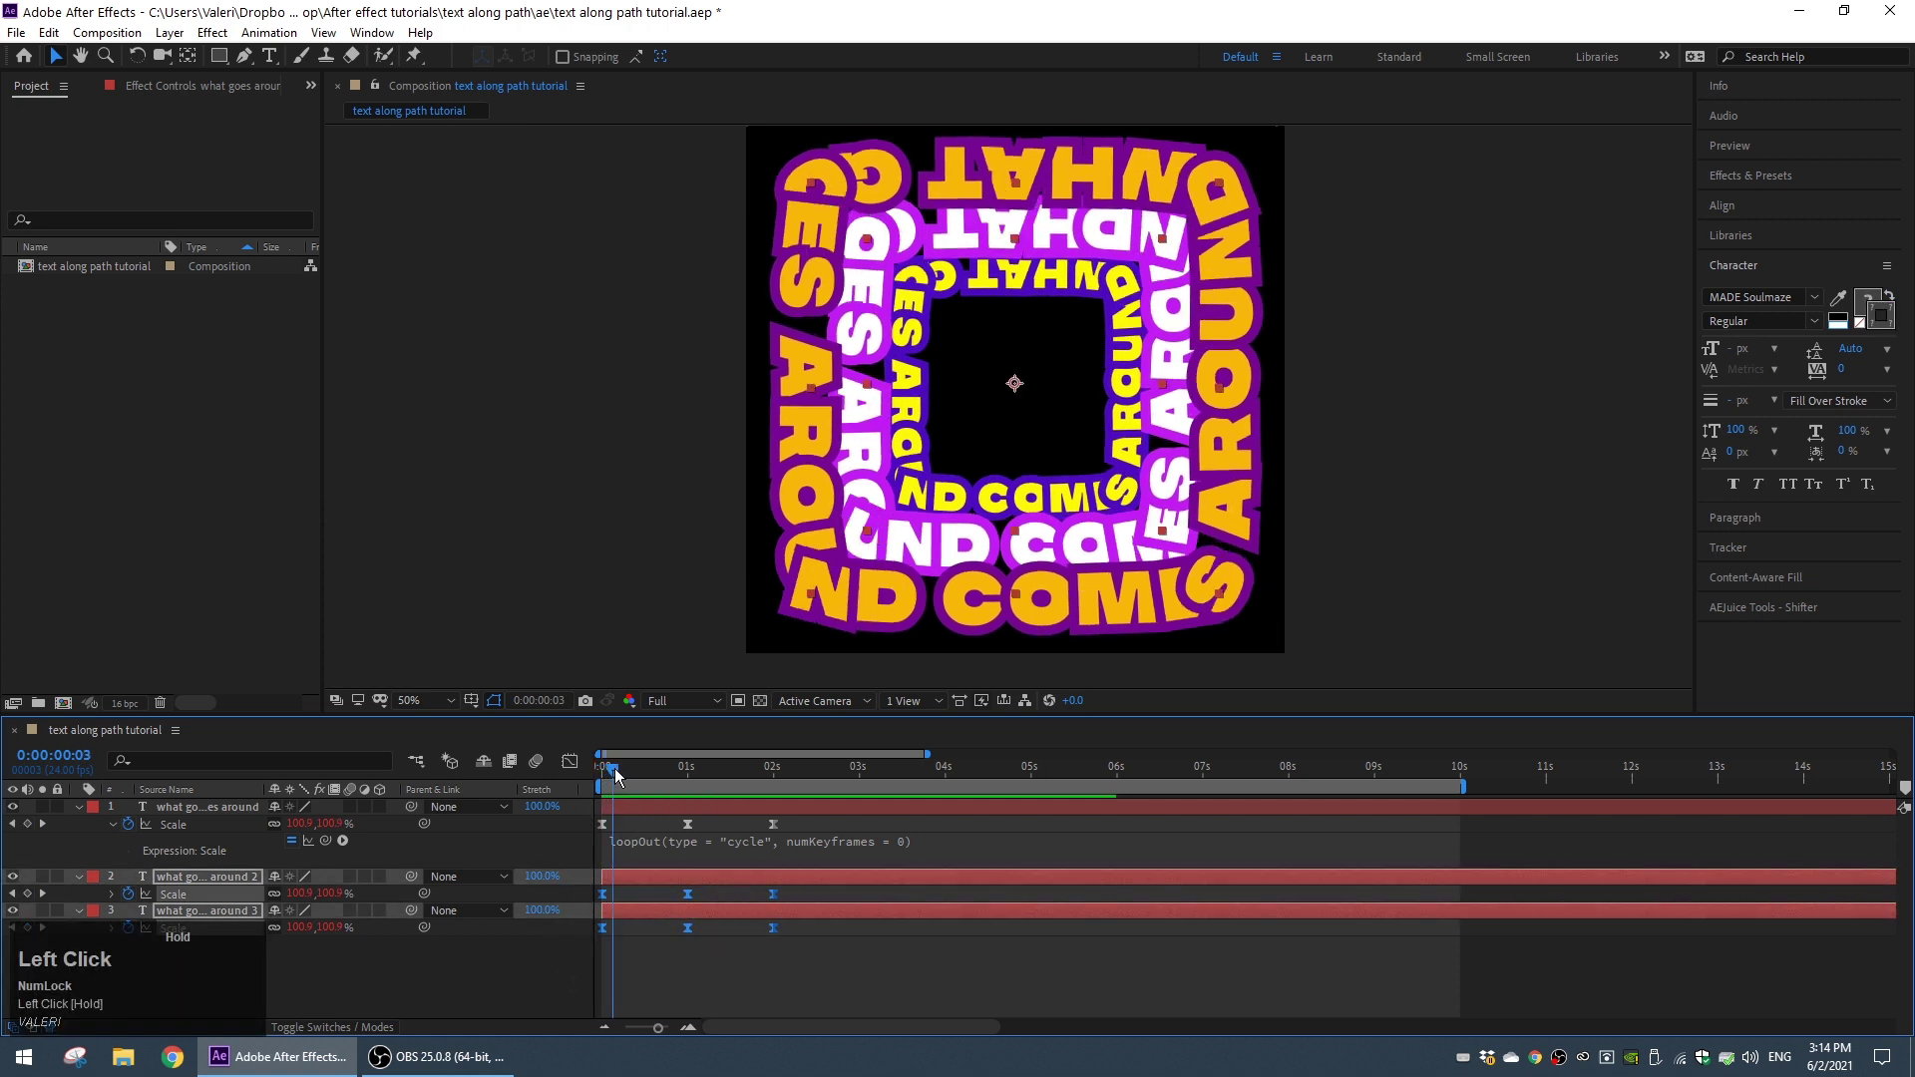
left_click_drag(603, 895, 619, 895)
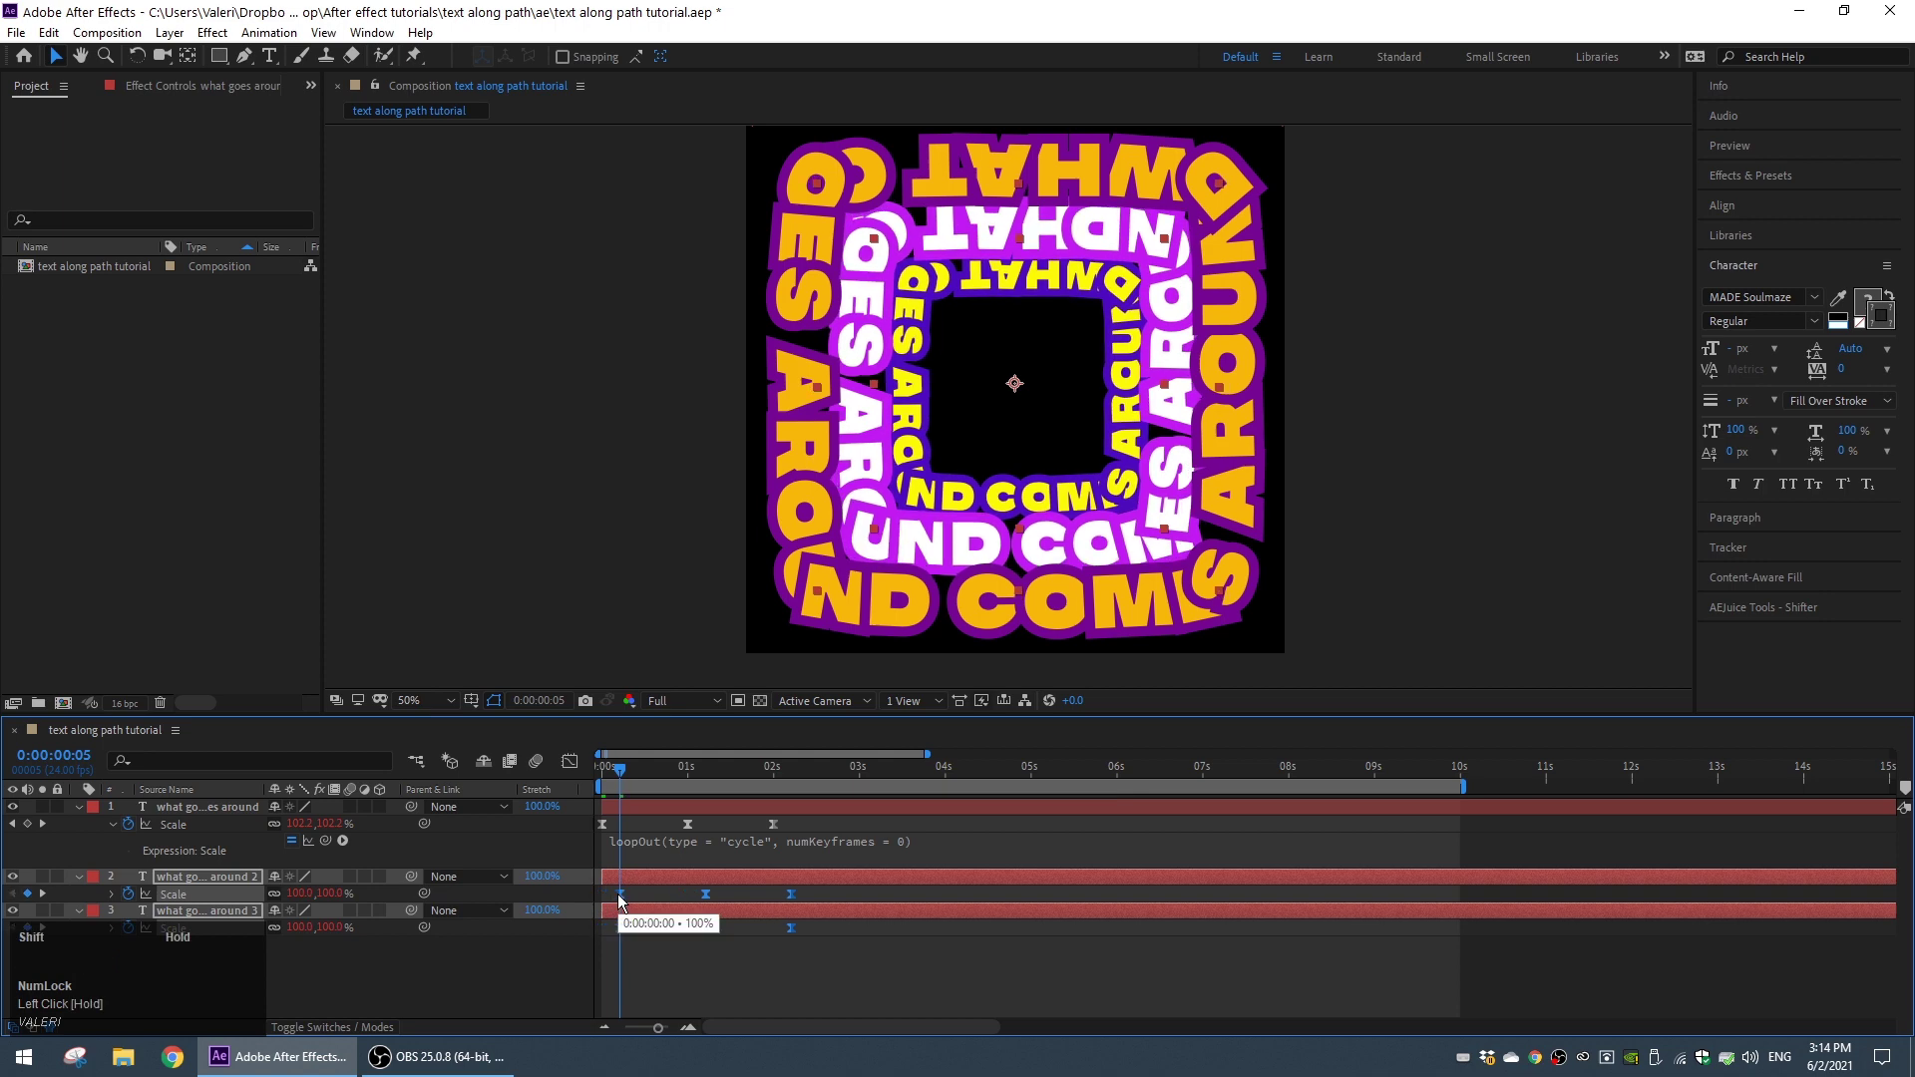
Shift the third text layer's Scale keyframes to begin at frame 10, and preview the staggered pulse.
left_click_drag(631, 780, 640, 780)
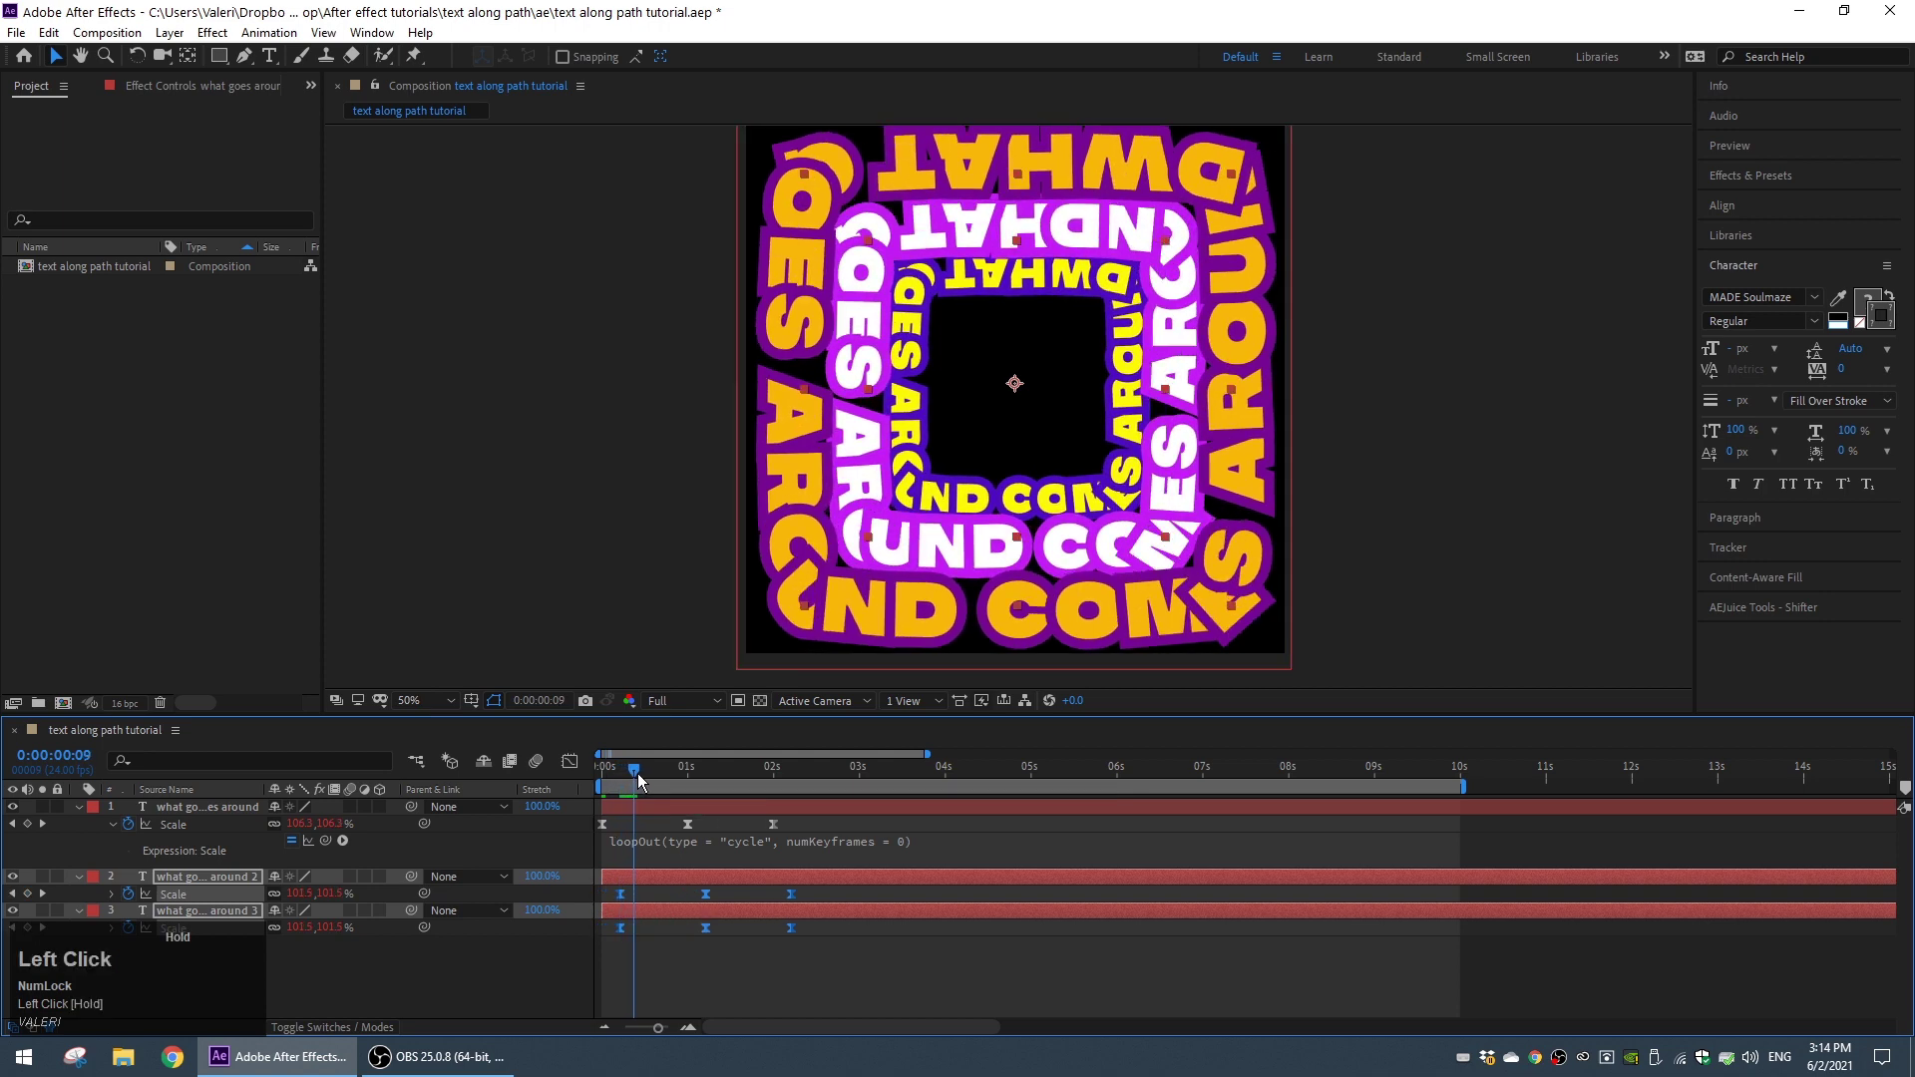
left_click_drag(605, 922, 820, 958)
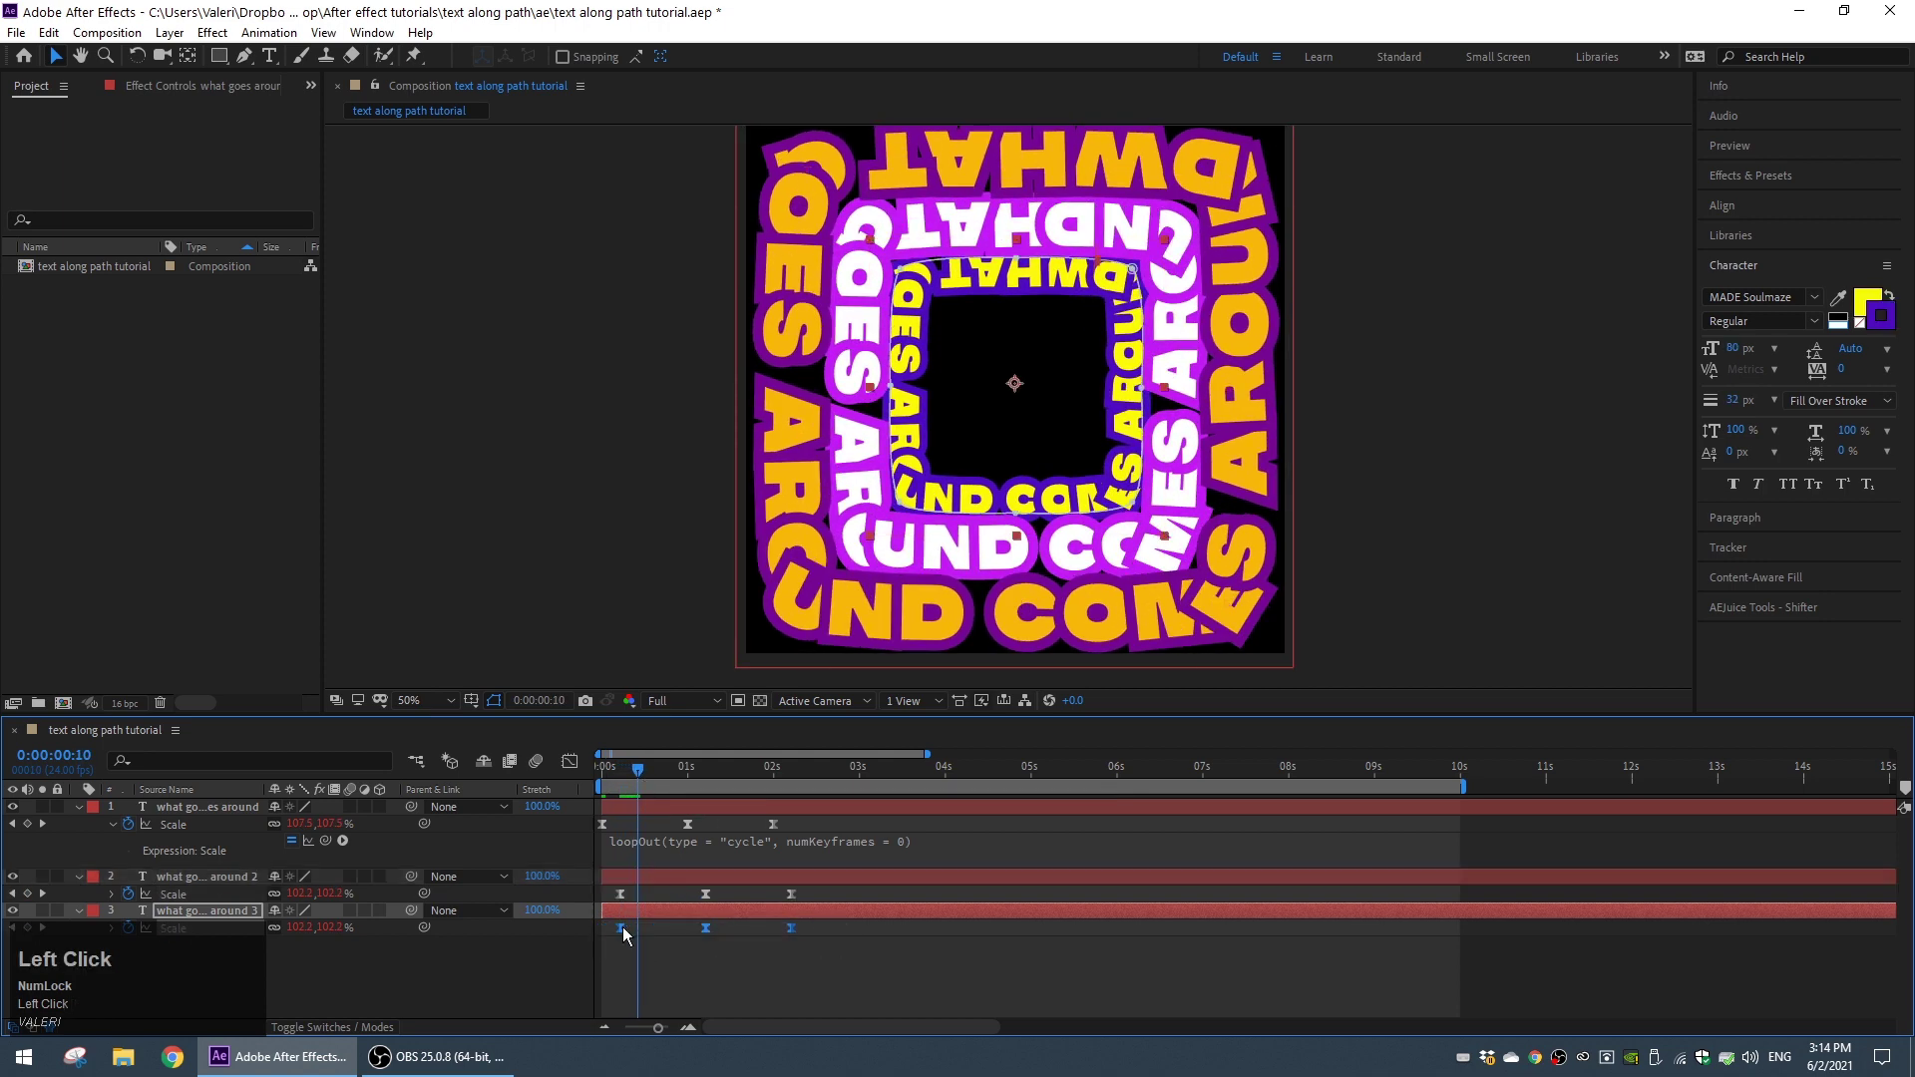
left_click(591, 782)
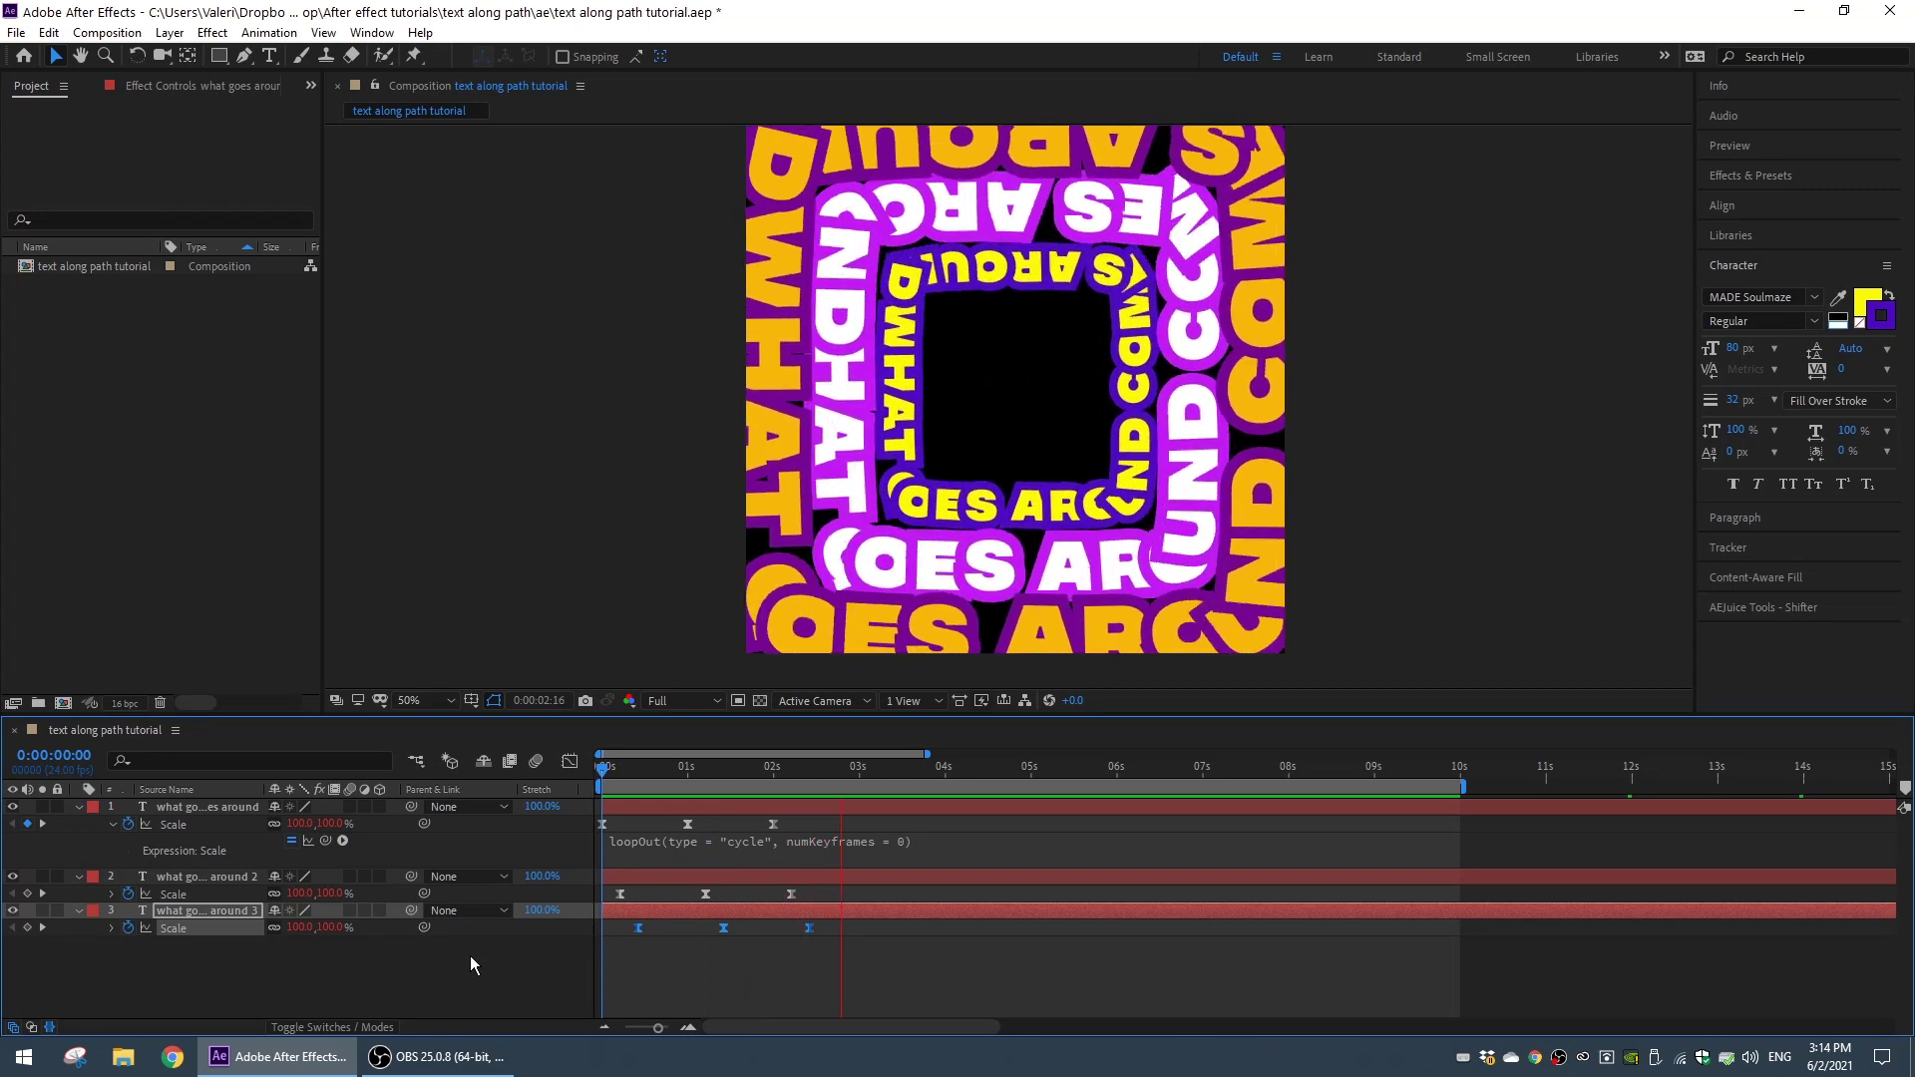
key("space")
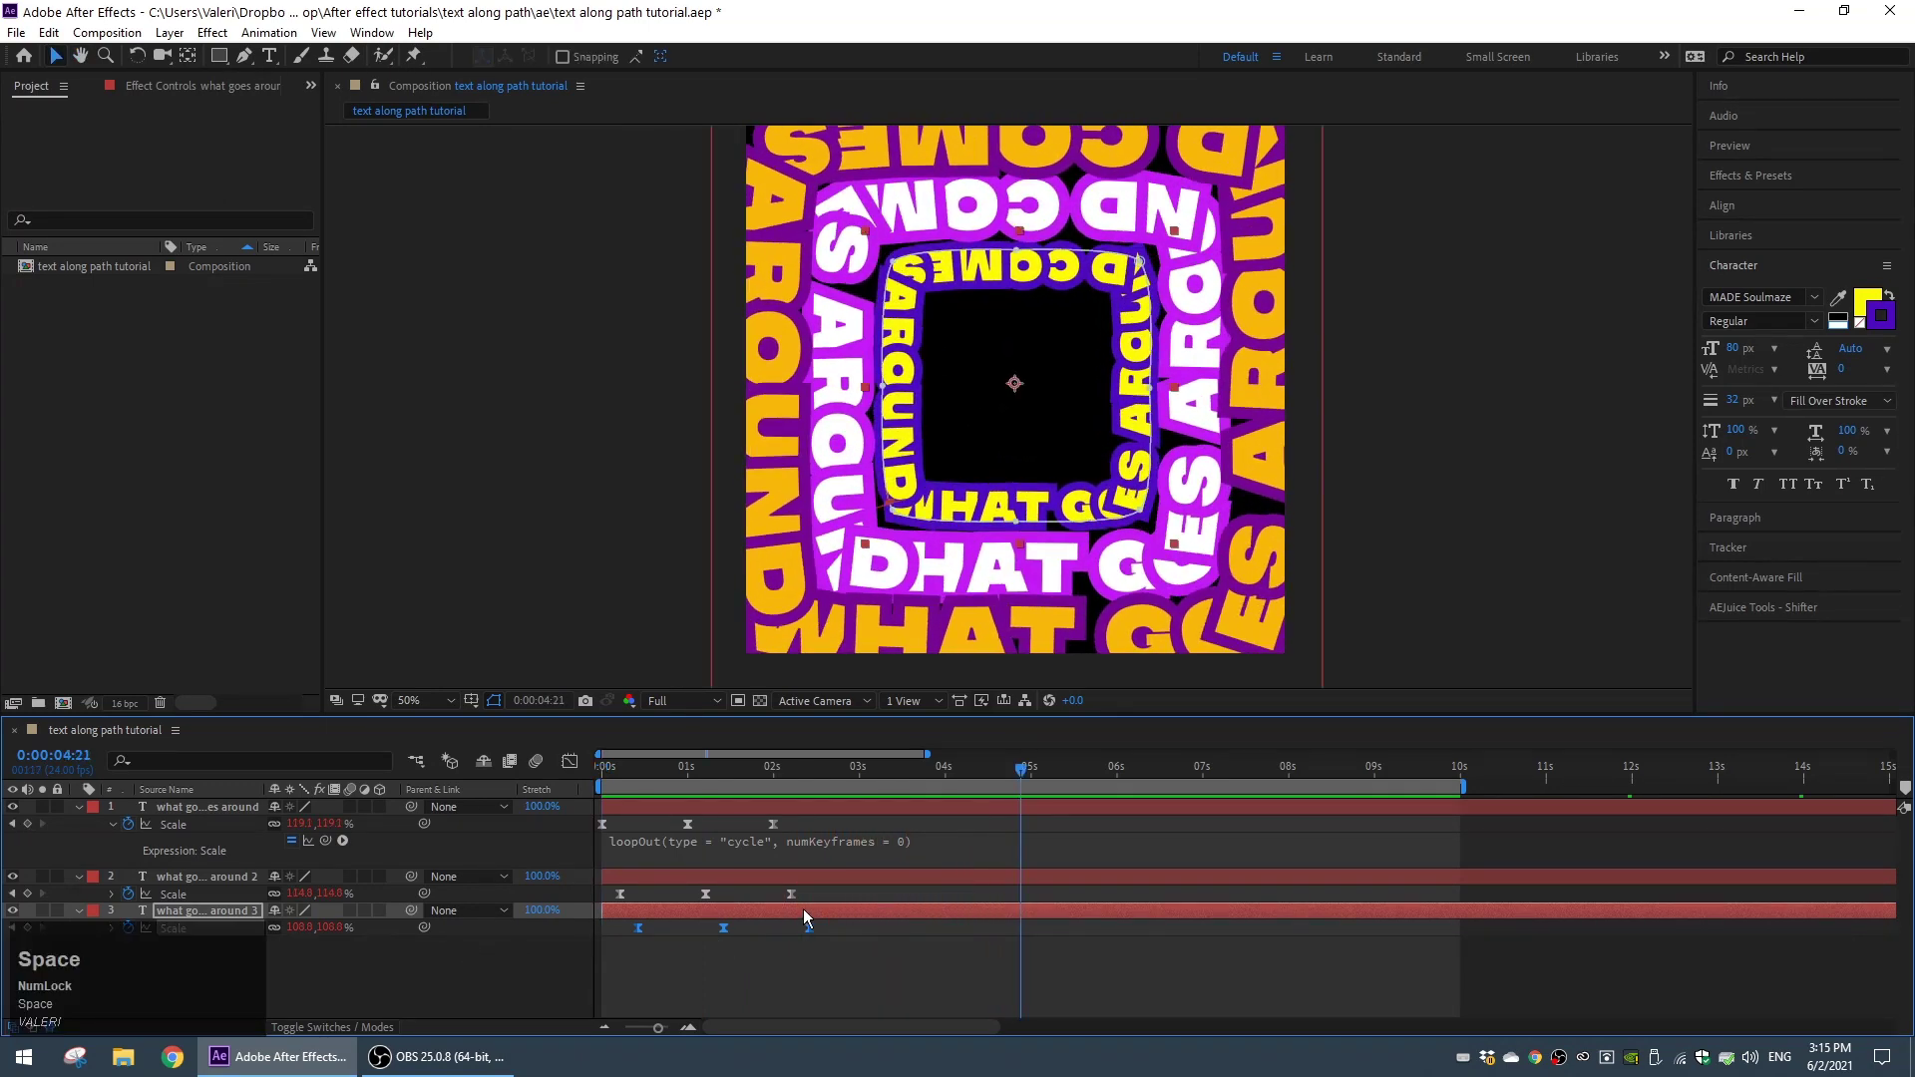
Time-reverse the First Margin keyframes of the second text layer so the middle ring travels the opposite way.
left_click(828, 876)
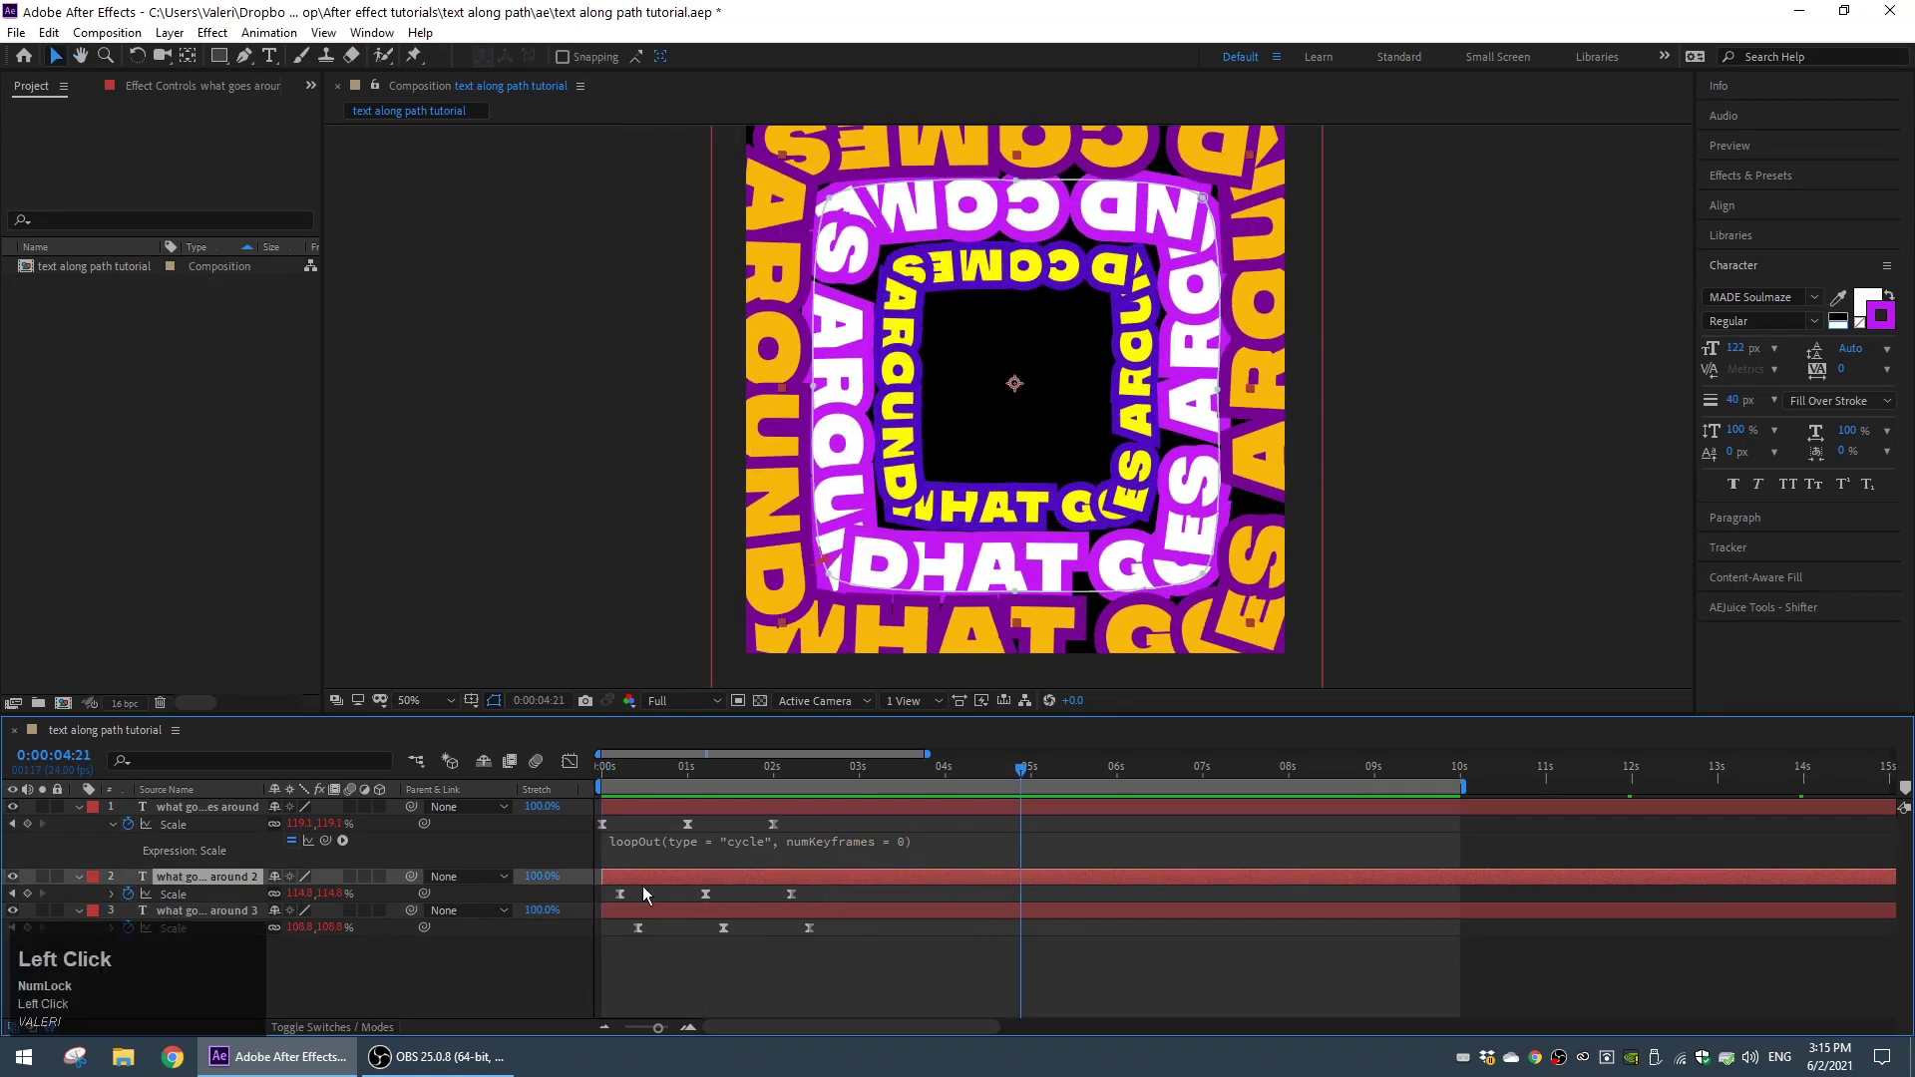
left_click(13, 877)
key("u")
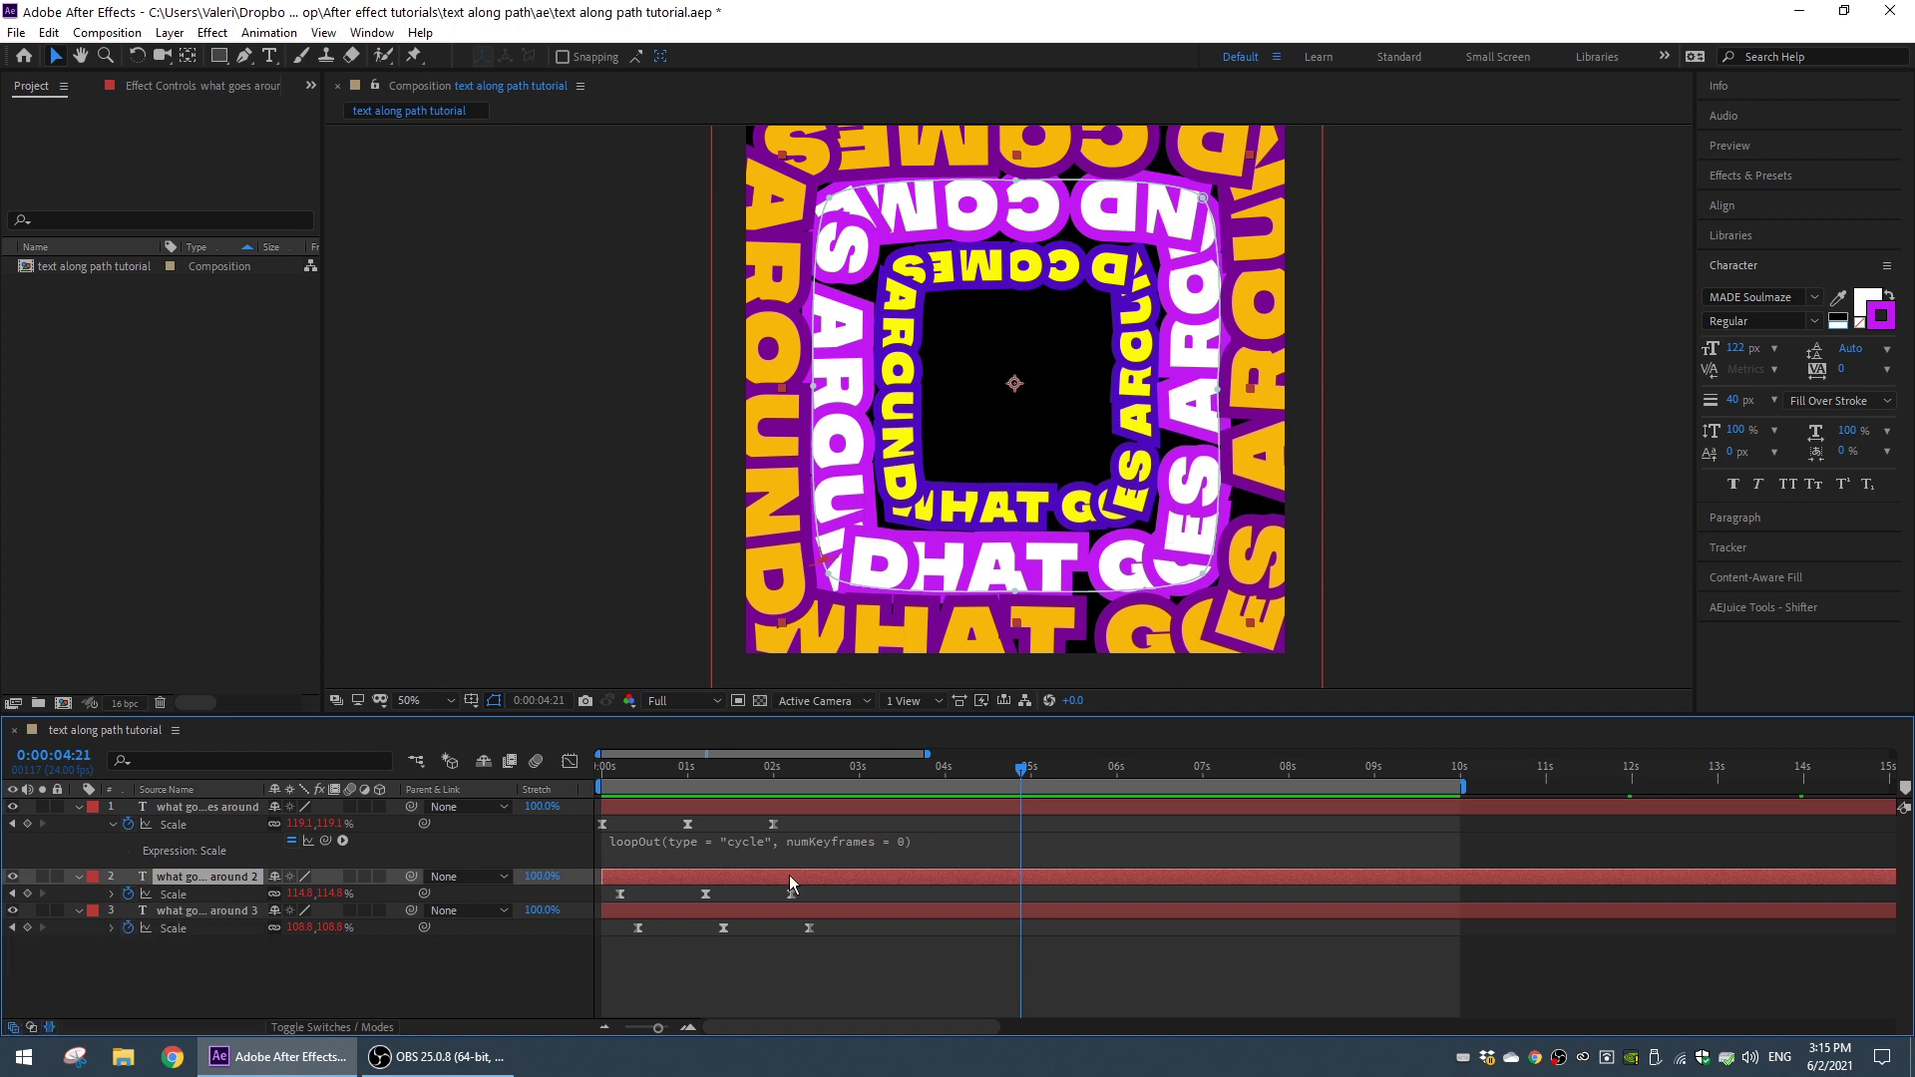
left_click_drag(1486, 905, 599, 917)
right_click(601, 910)
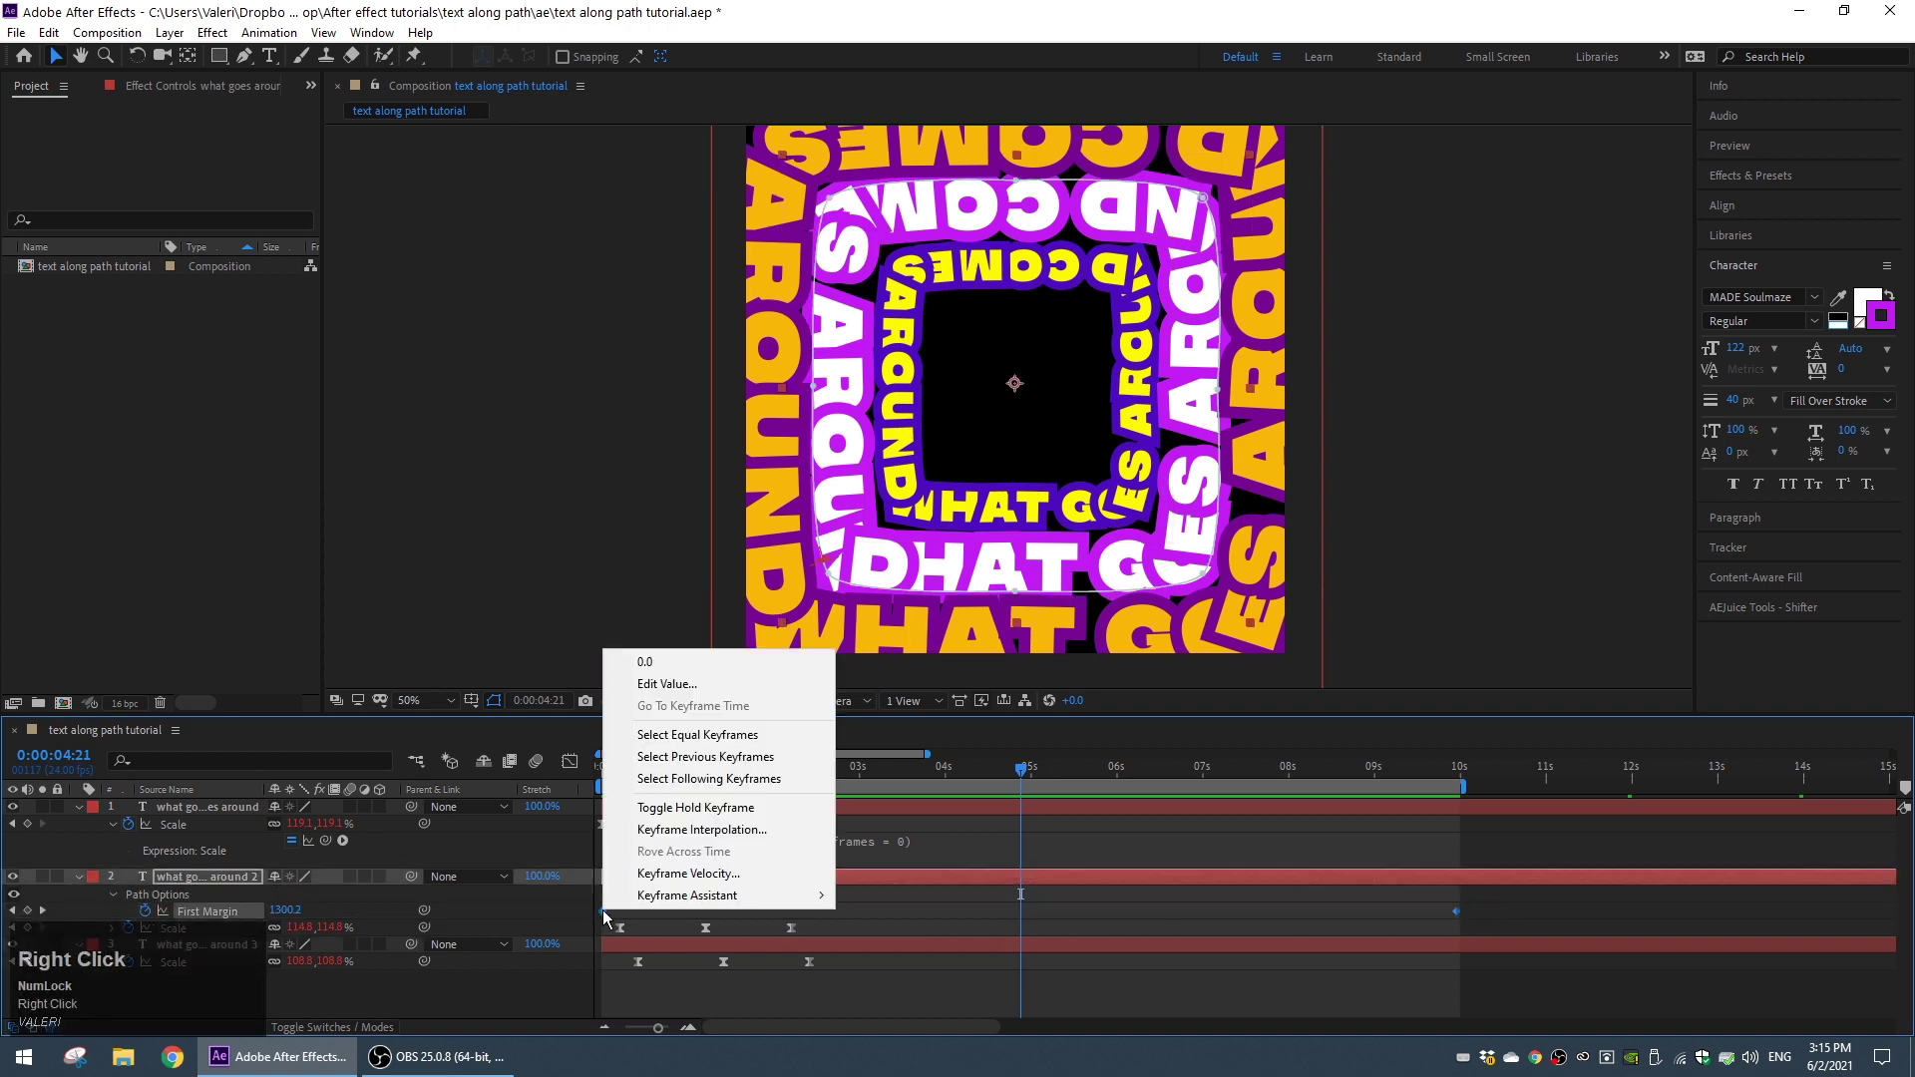
mouse_move(764, 896)
left_click(892, 897)
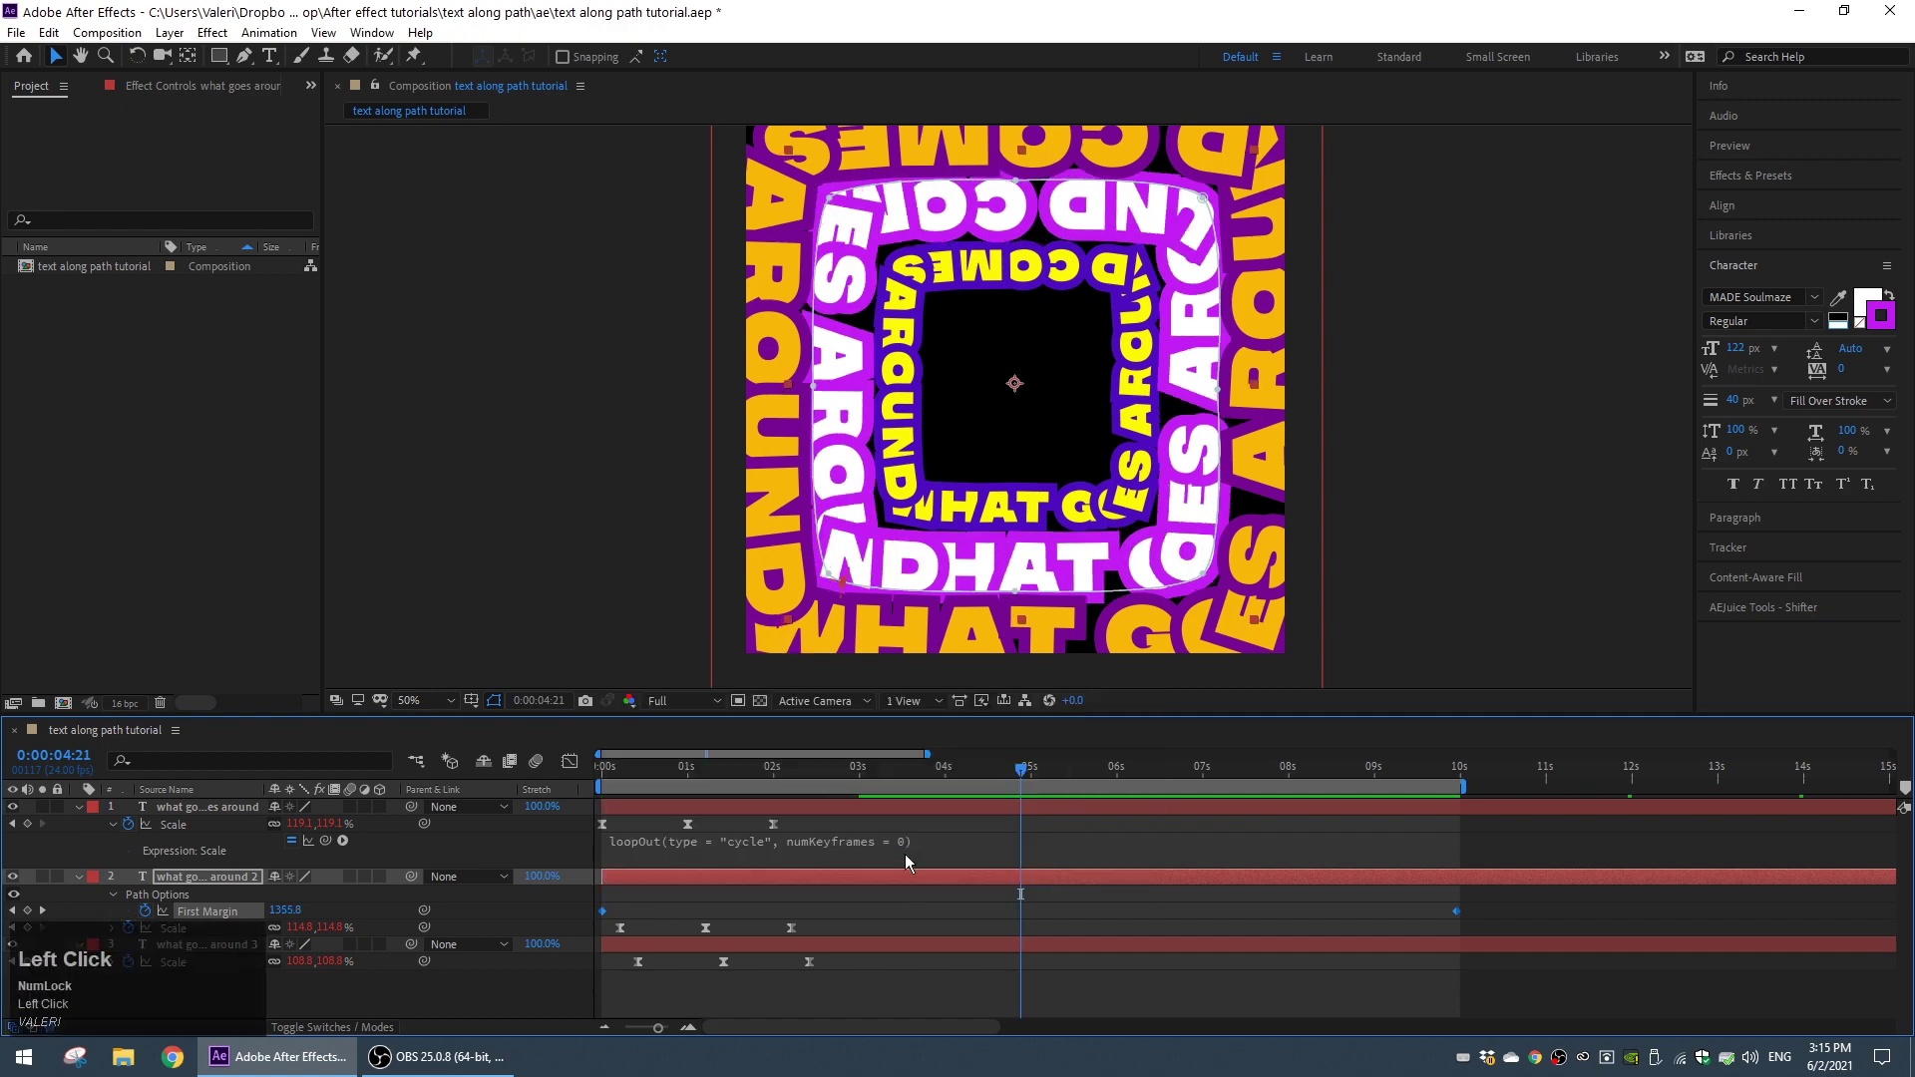
Play the composition from the start to check the middle ring's reversed direction.
left_click_drag(941, 771, 573, 760)
left_click(433, 583)
key("space")
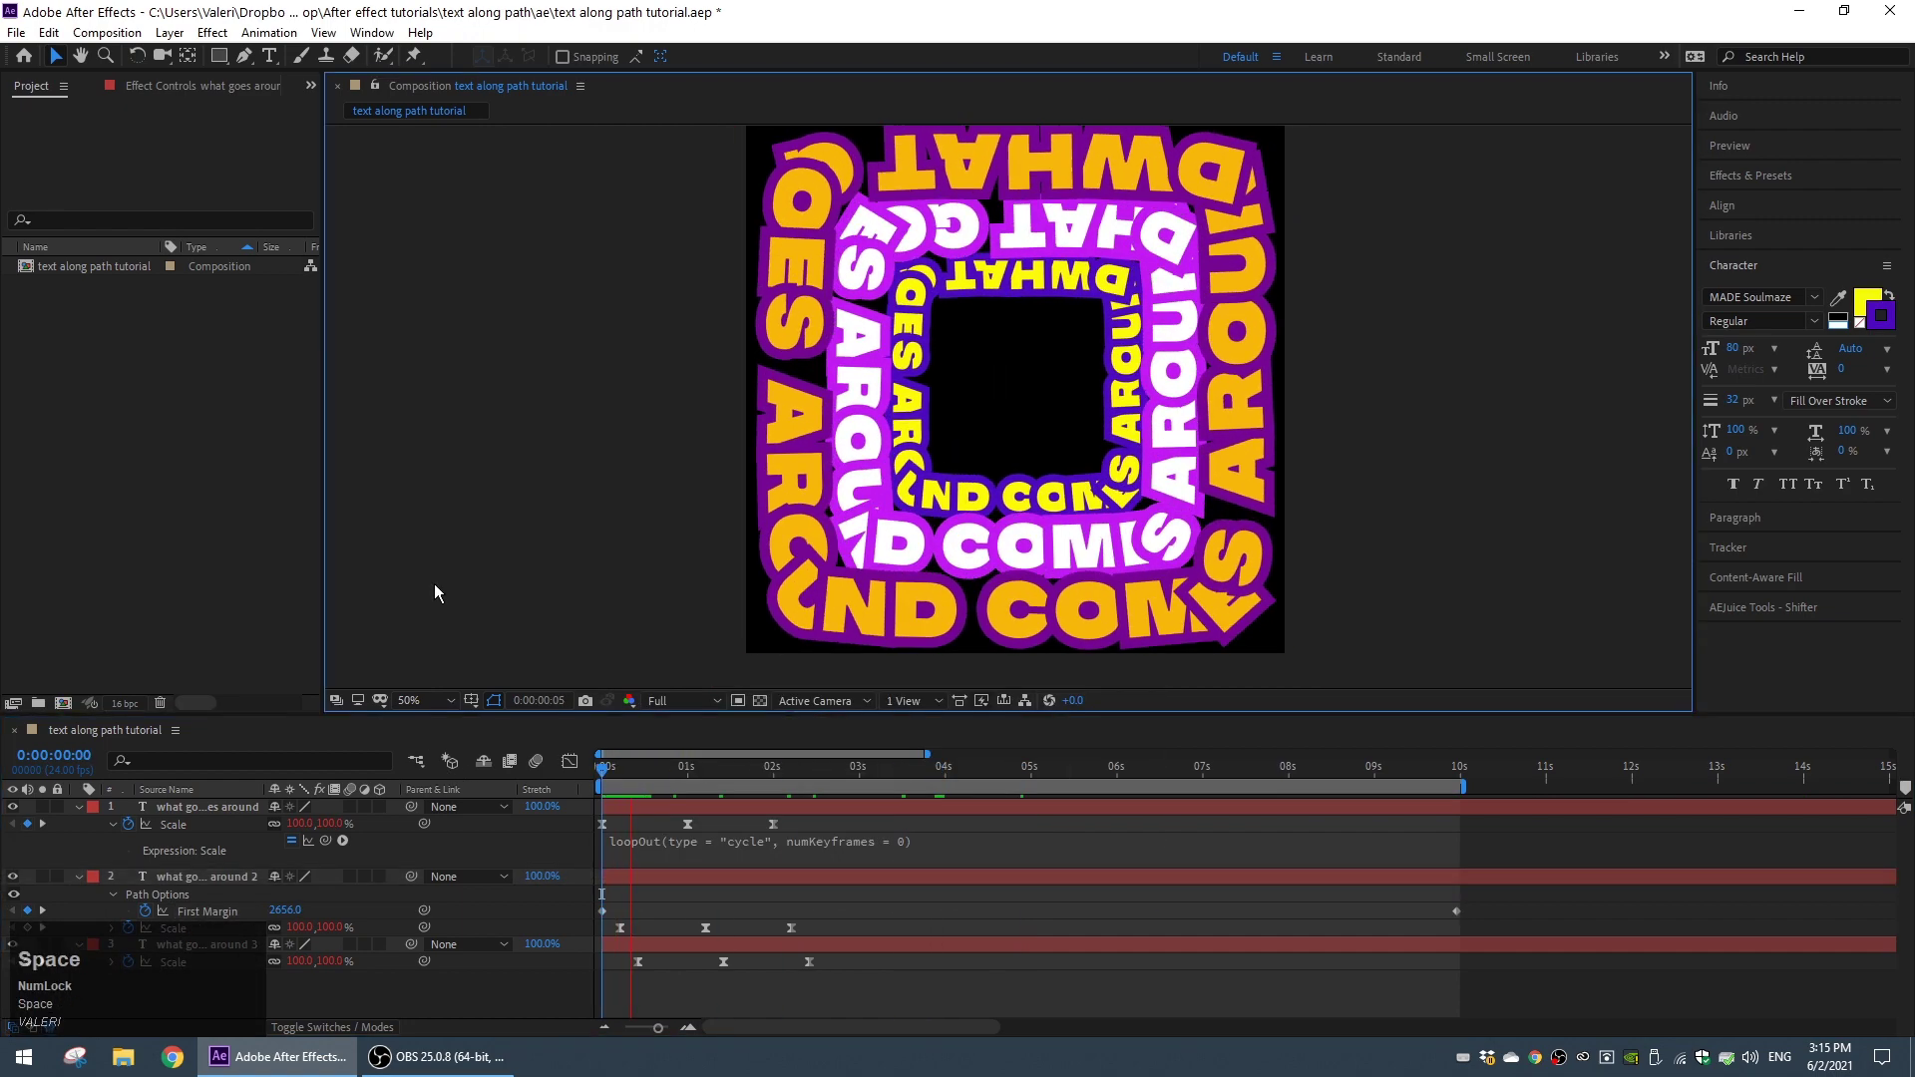